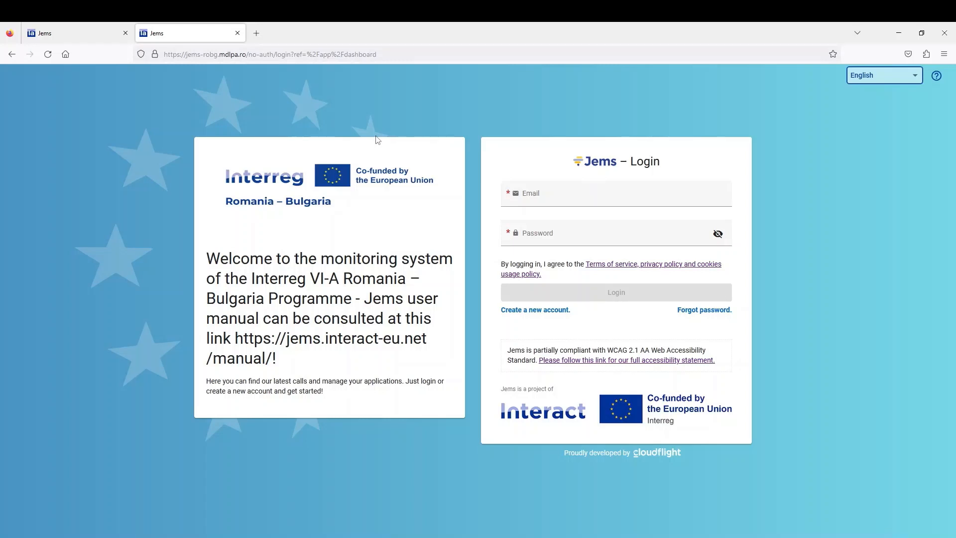
Step: Switch to the TEST Jems login page and bring up the new-account registration form
left_click(59, 35)
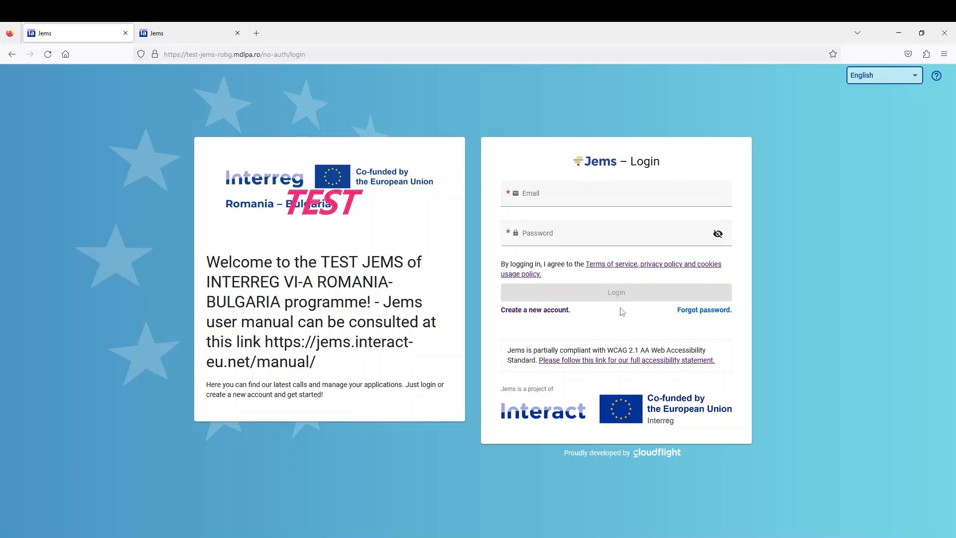
left_click(539, 200)
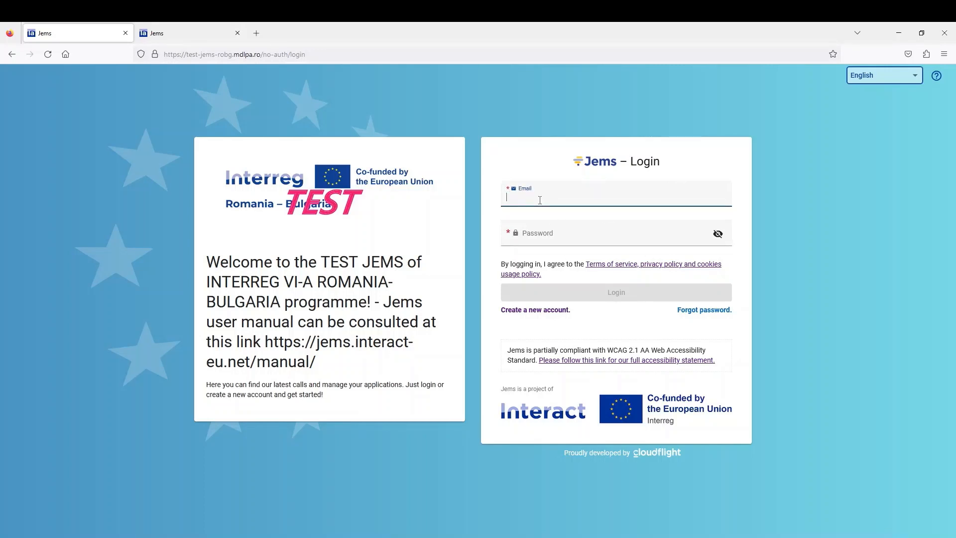
left_click(553, 239)
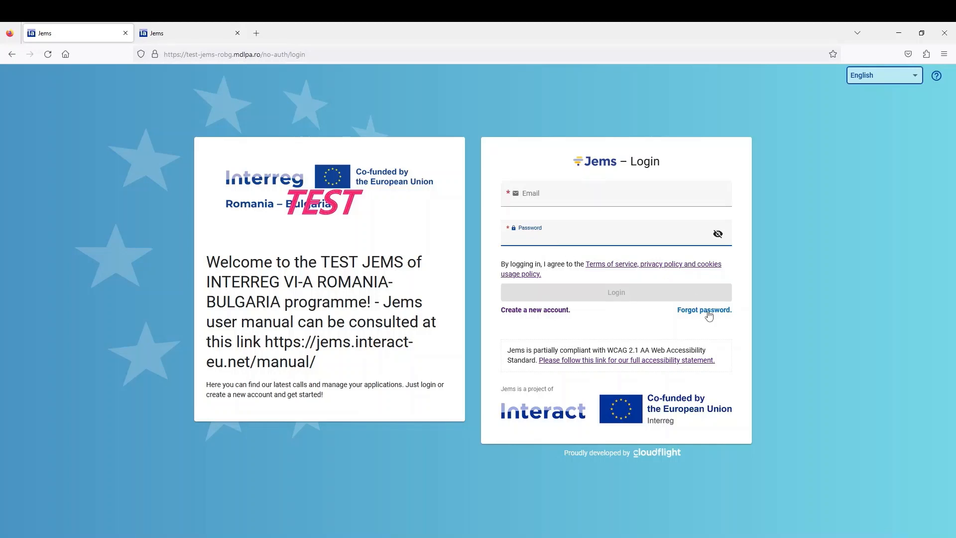
left_click(615, 294)
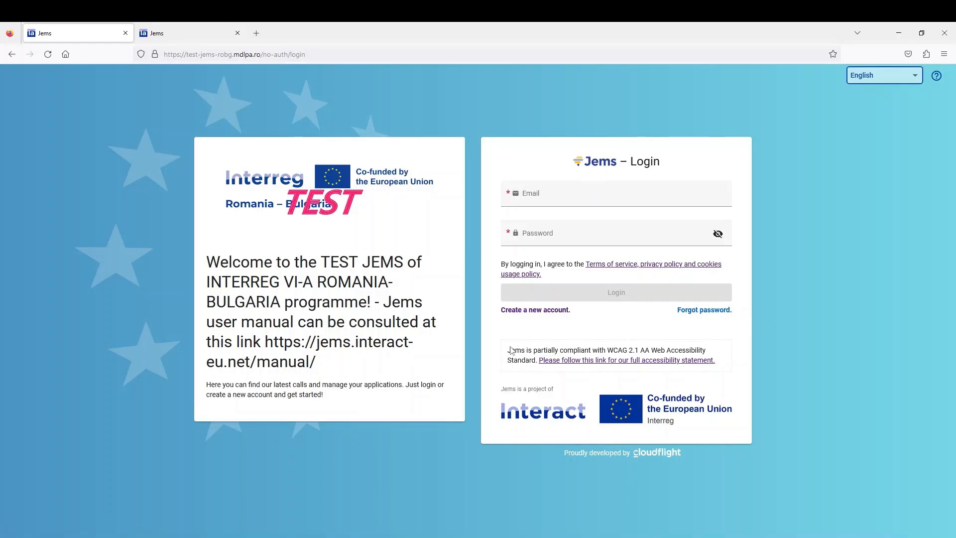
left_click(527, 310)
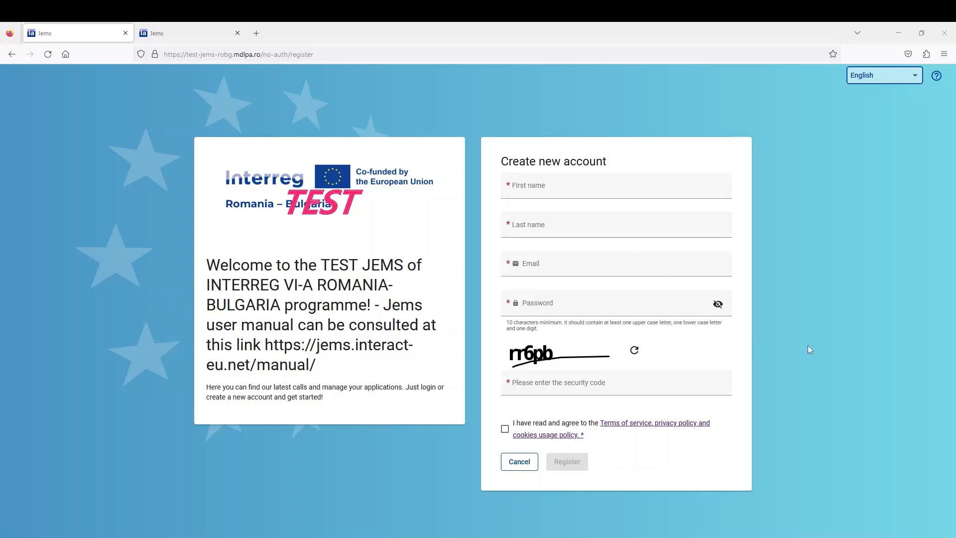
Step: Enter the new user's first name, last name and e-mail address on the registration form
left_click(528, 190)
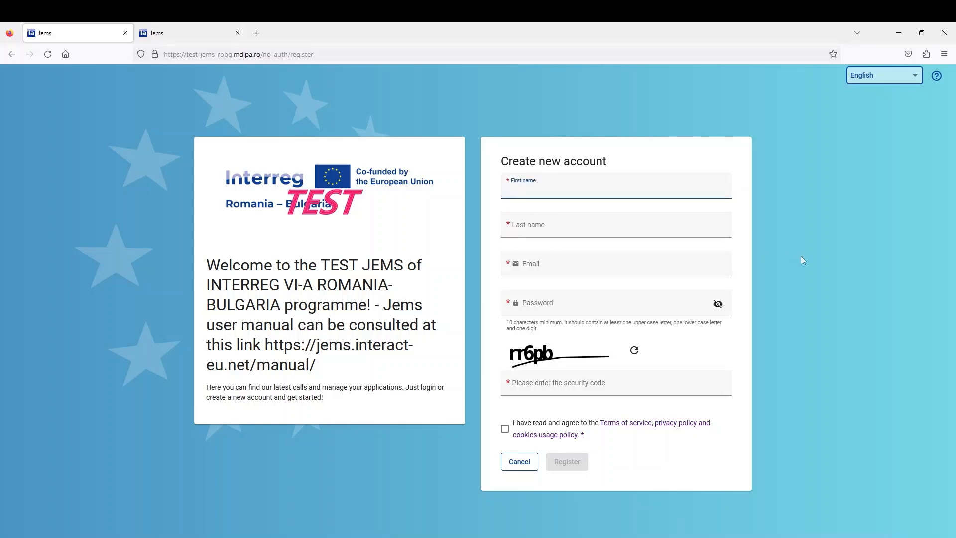
left_click(633, 227)
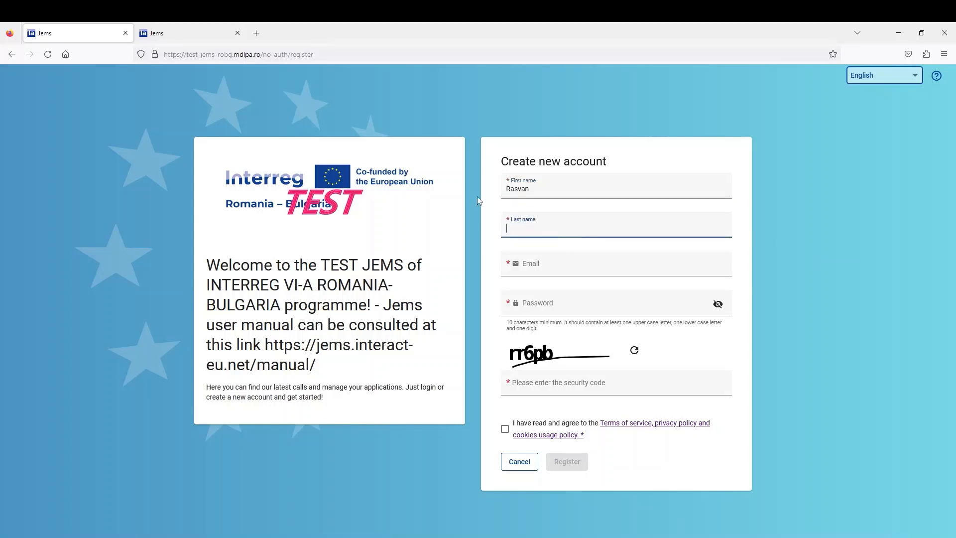
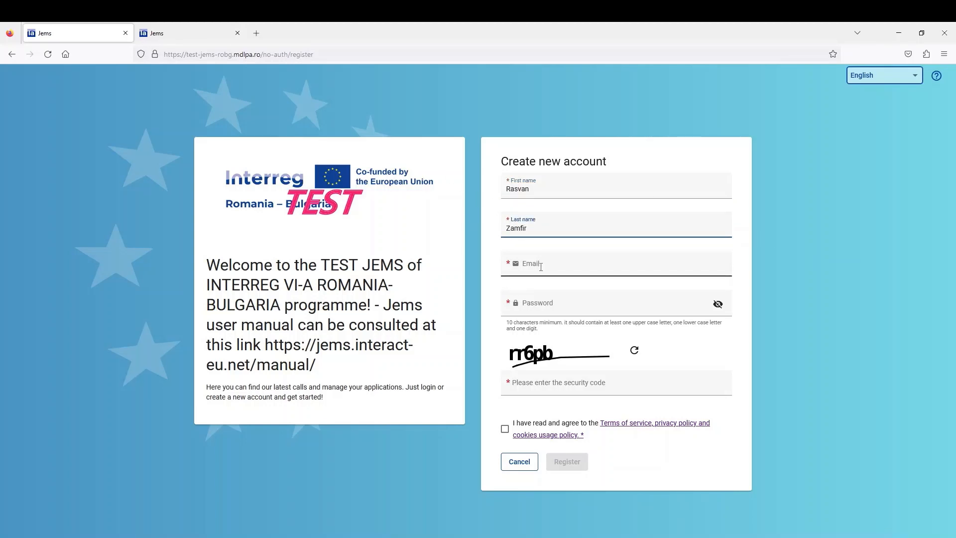
left_click(675, 274)
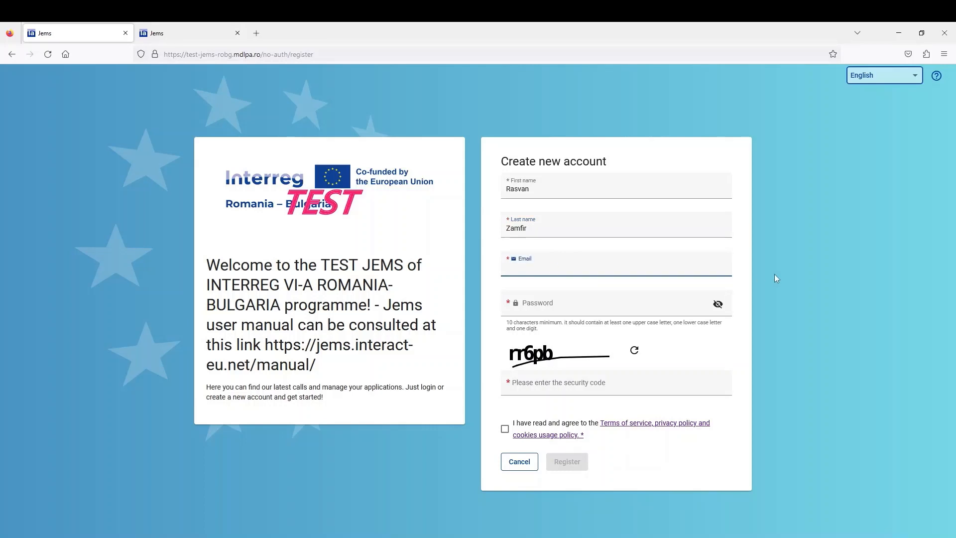
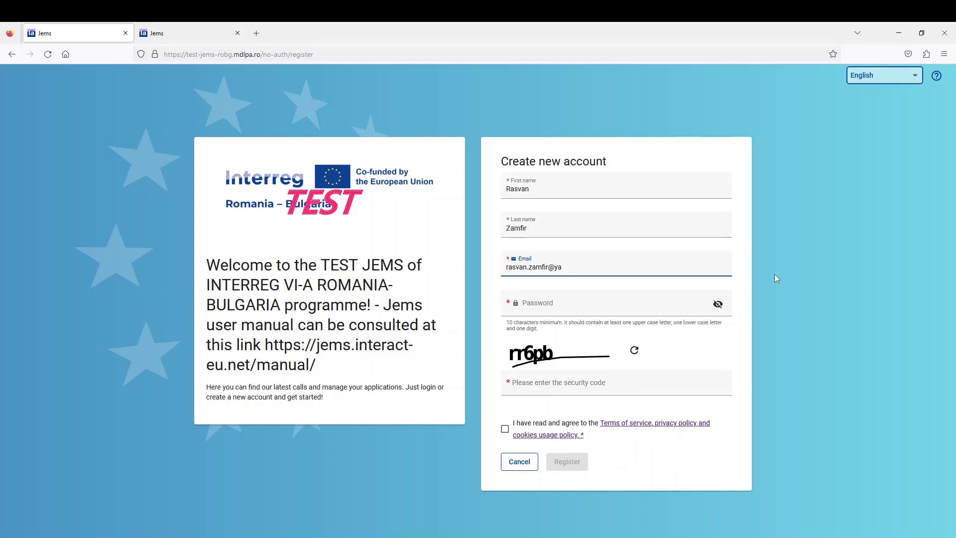
Step: Enter a visible account password and the displayed security code, and accept the terms of service
left_click(719, 305)
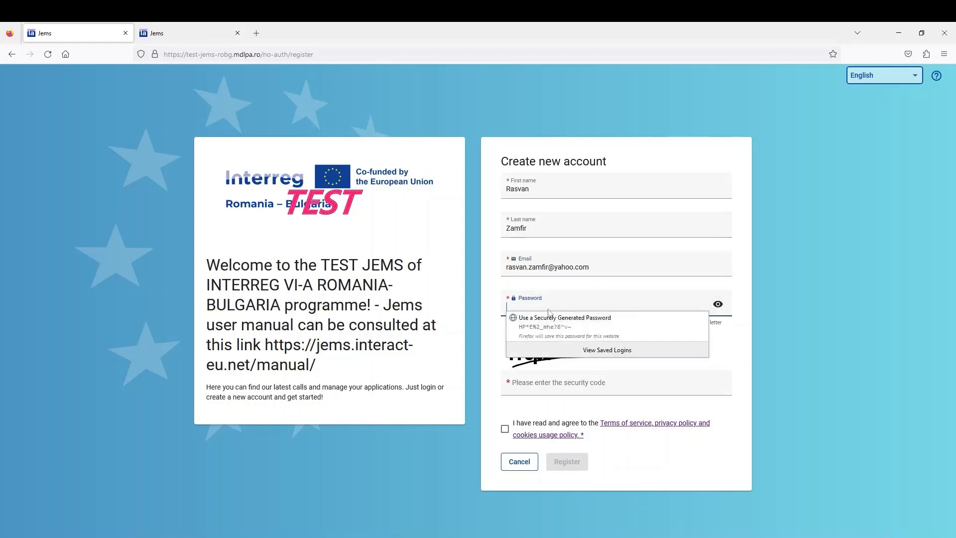
left_click(528, 306)
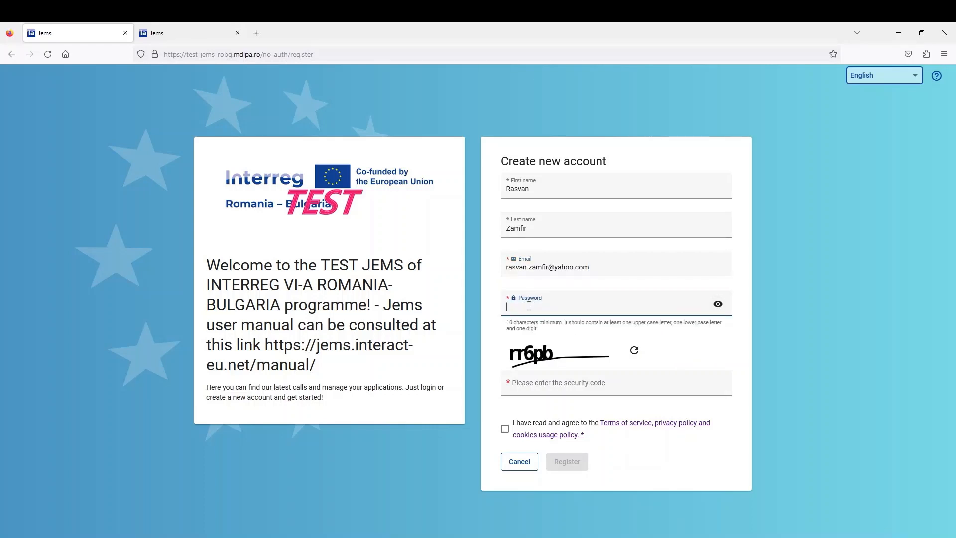
type("Userj")
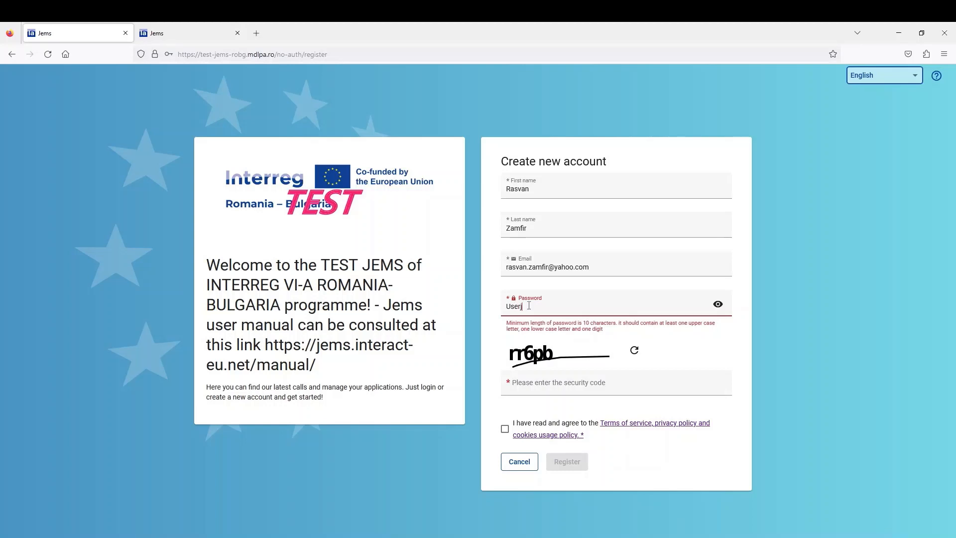
type("ems12")
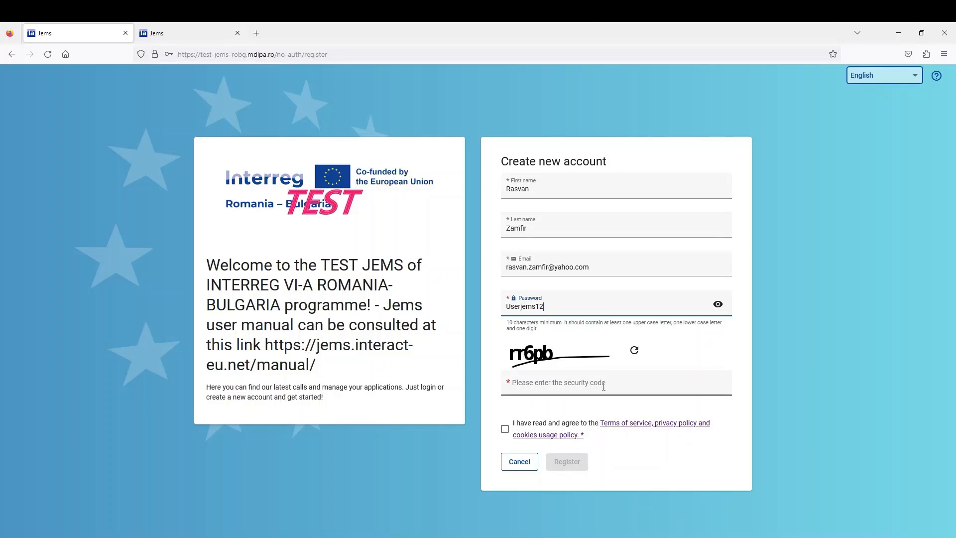
left_click(552, 388)
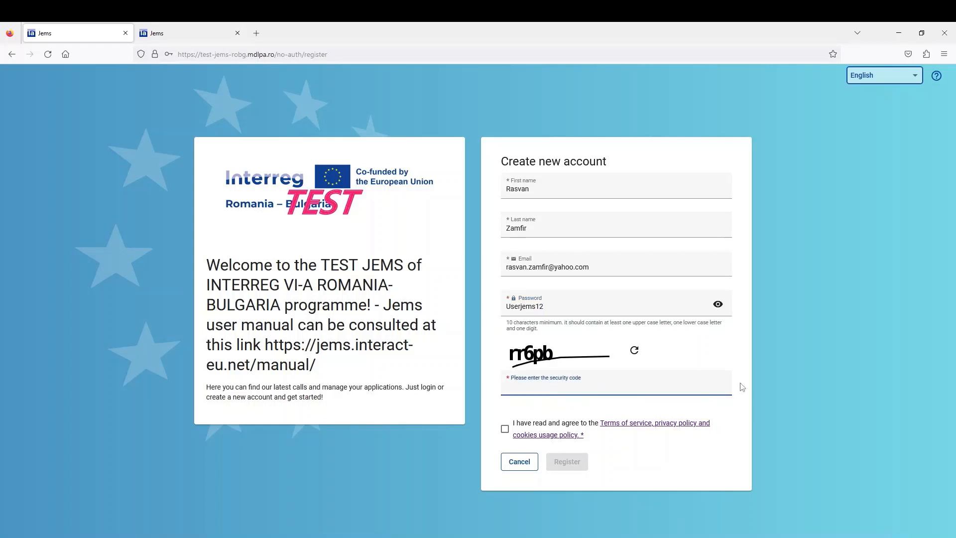
type("rr6pb")
left_click(505, 431)
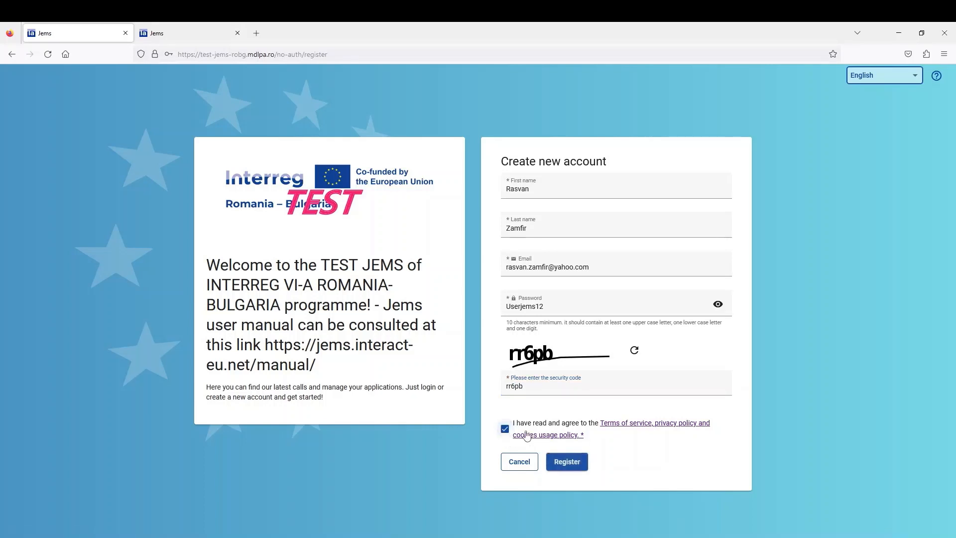
Step: Register the account, then go from the confirmation-email notice back to the TEST login page
left_click(576, 462)
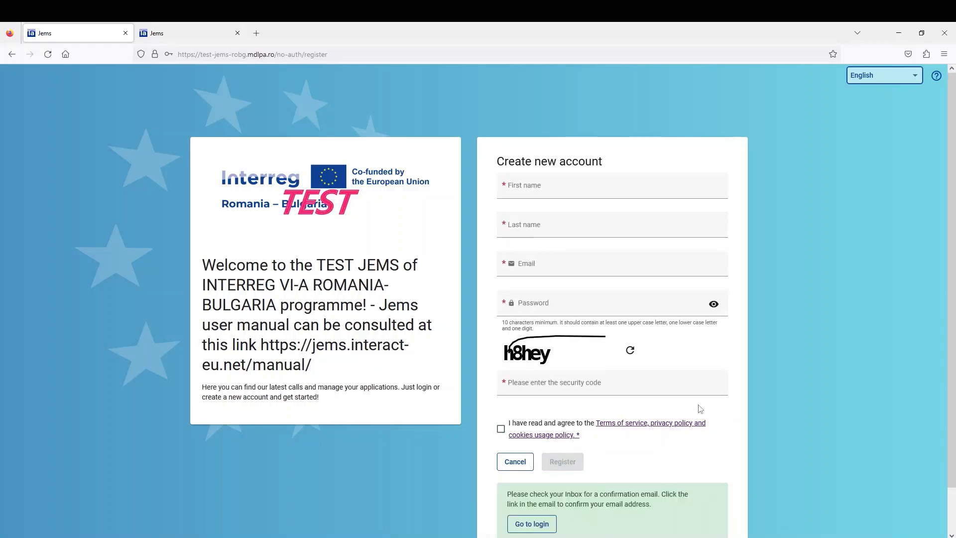
scroll(772, 404, "down", 2)
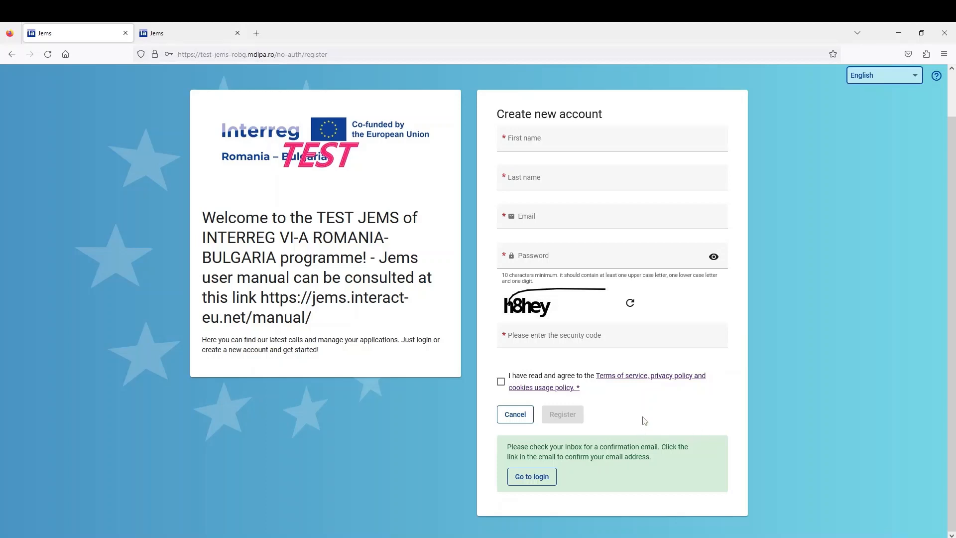
left_click(546, 482)
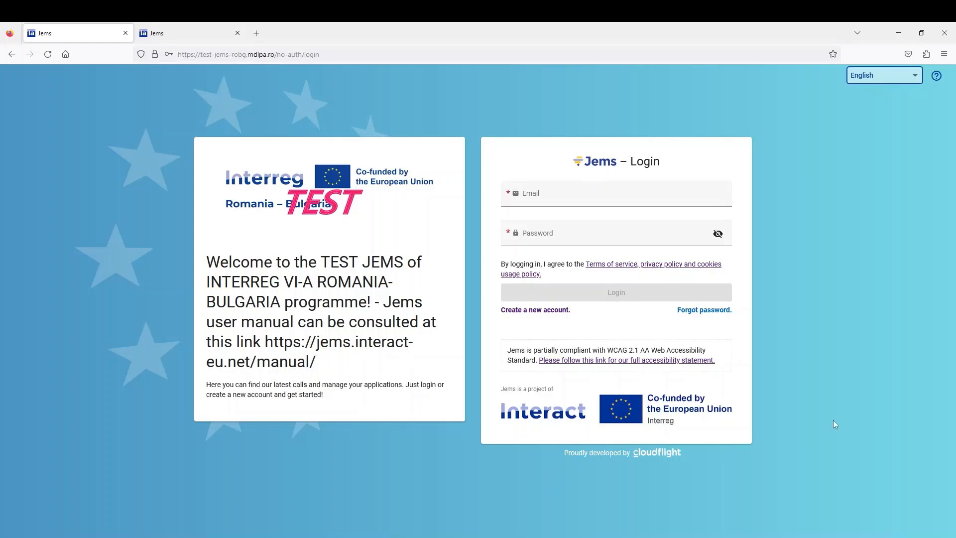
left_click(548, 199)
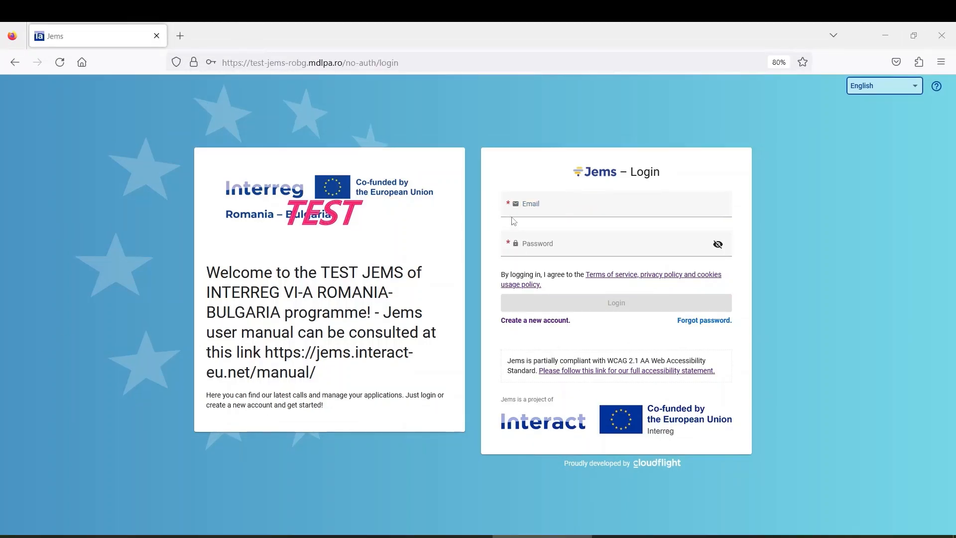
Step: Attempt login with the account e-mail and password, declining the browser's save-login offer
left_click(561, 207)
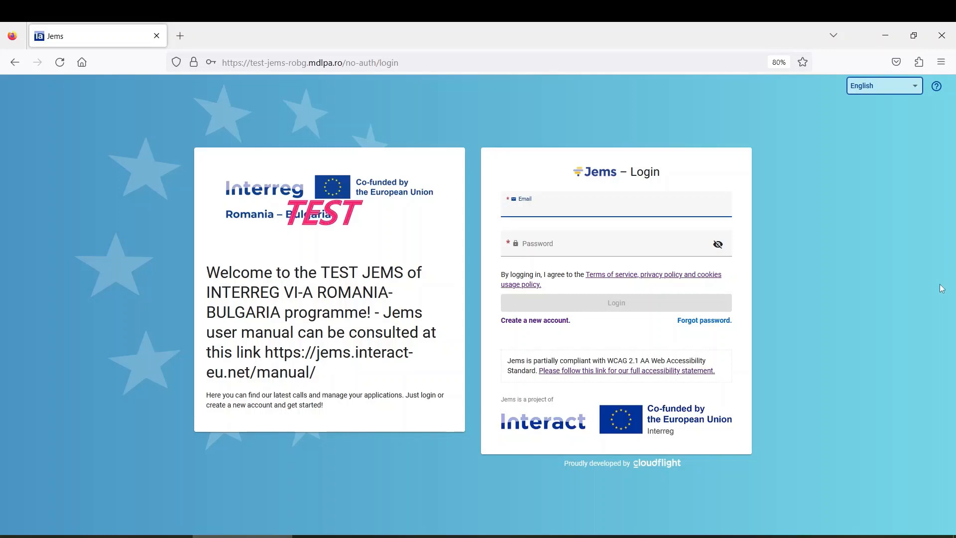
left_click(539, 242)
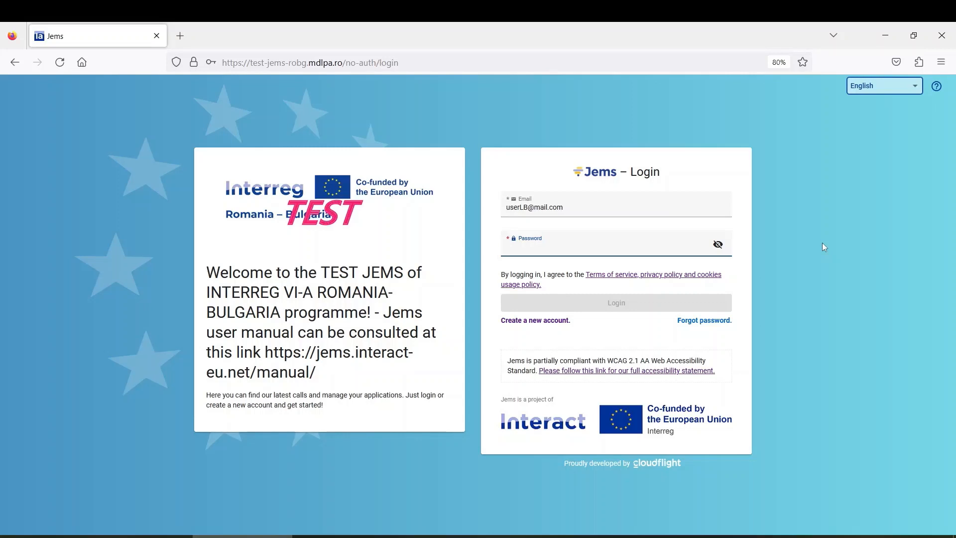
type("••••")
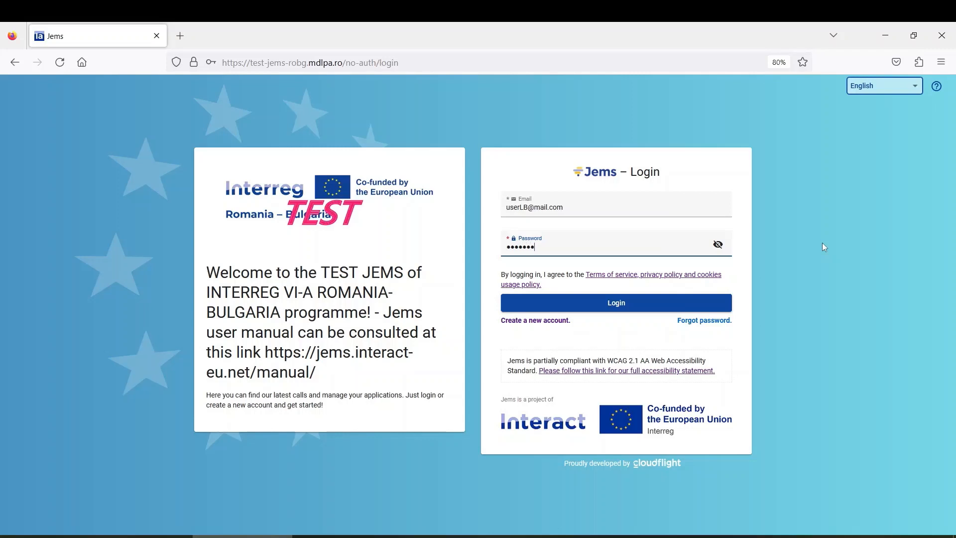
type("•••••••")
left_click(614, 309)
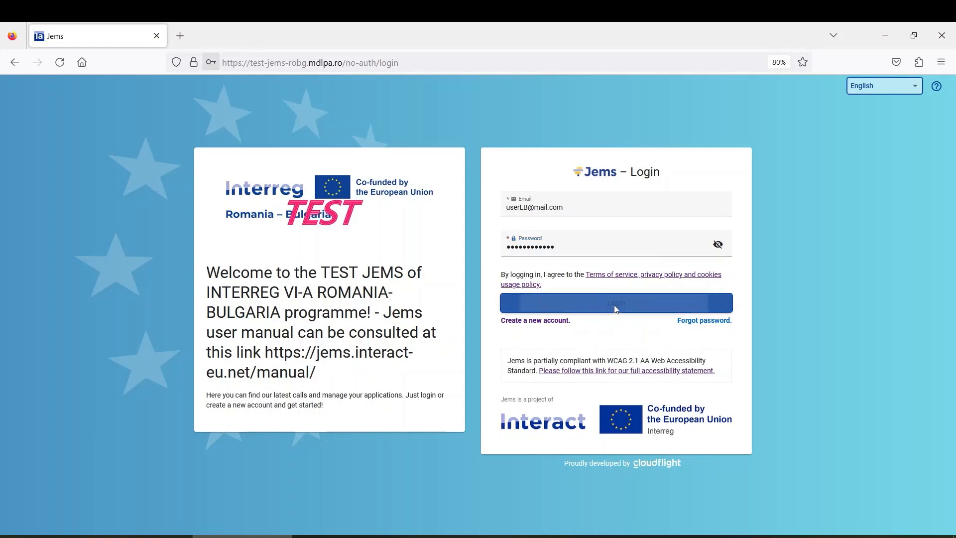
left_click(636, 332)
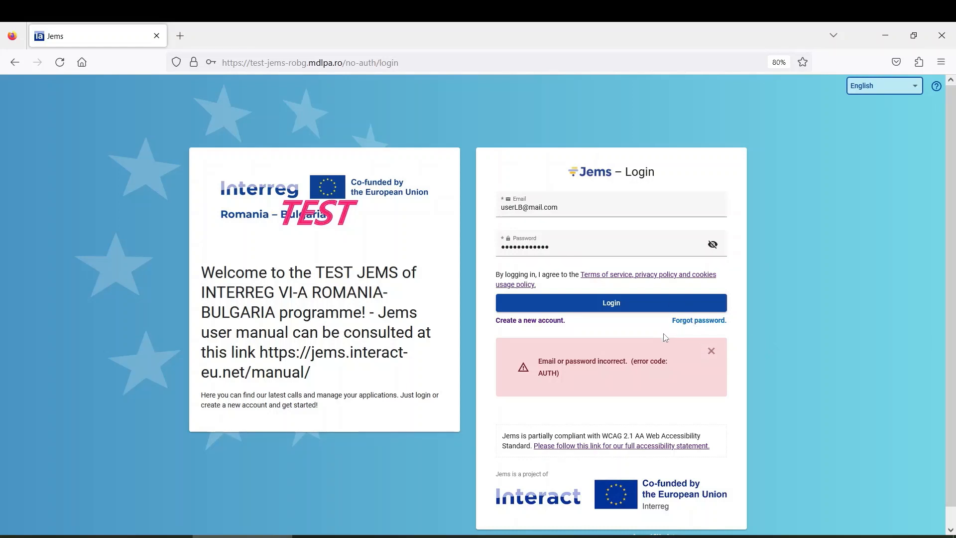
Step: Visit the forgot-password form, then cancel back to the login page
left_click(702, 322)
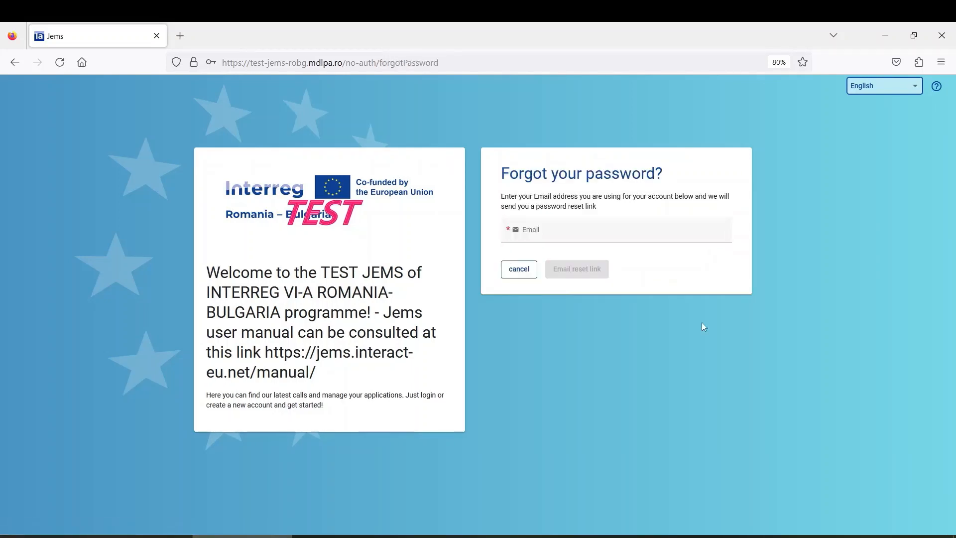
left_click(555, 233)
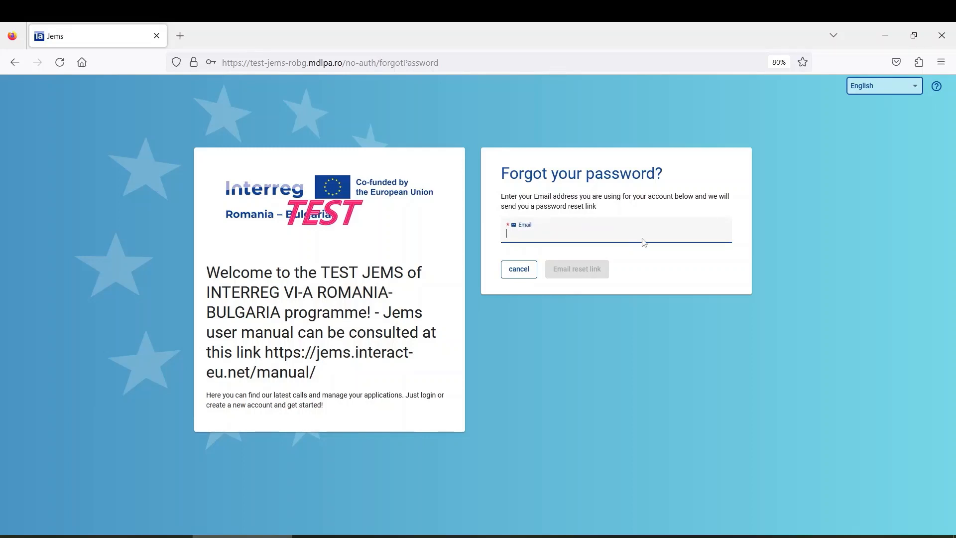
left_click(589, 278)
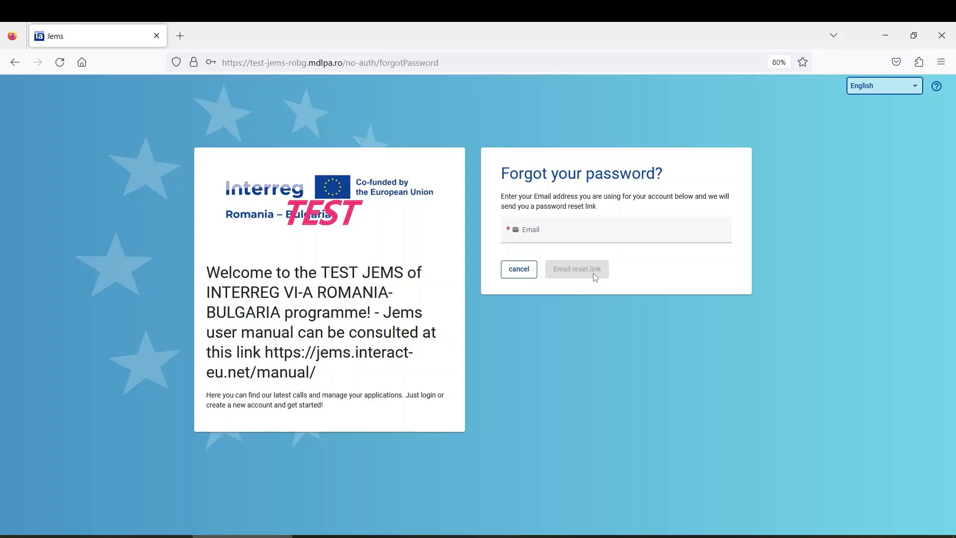
left_click(522, 270)
left_click(558, 204)
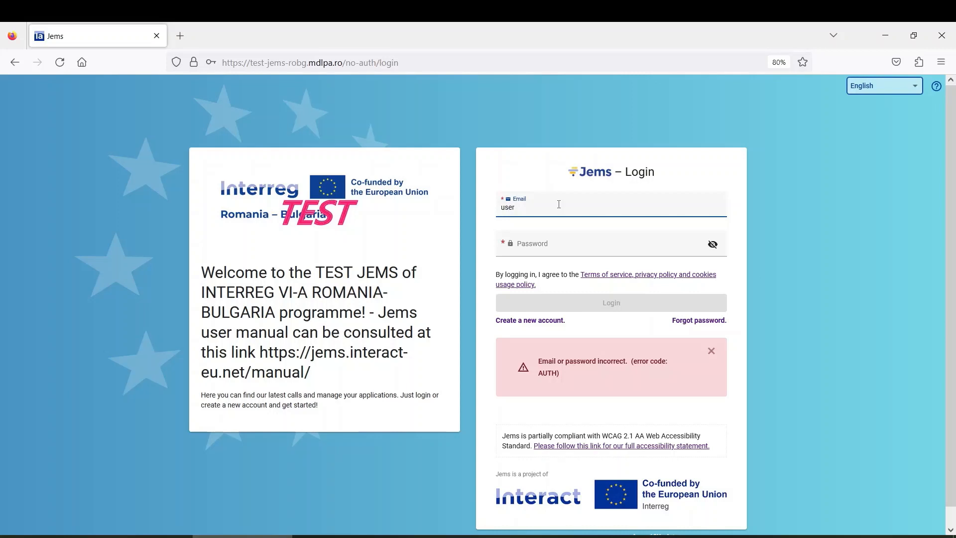
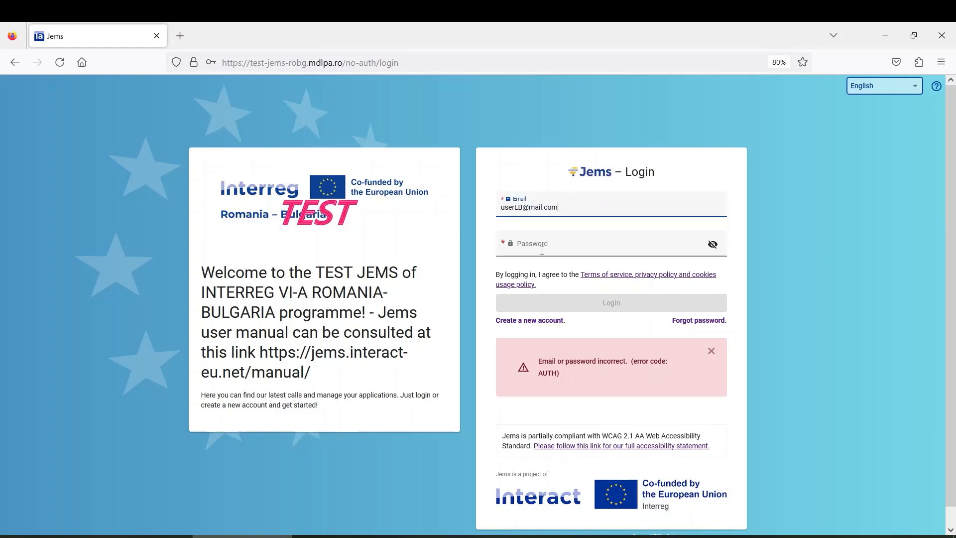
Step: Sign in with the applicant's e-mail and password to reach the dashboard
left_click(647, 246)
type("••••")
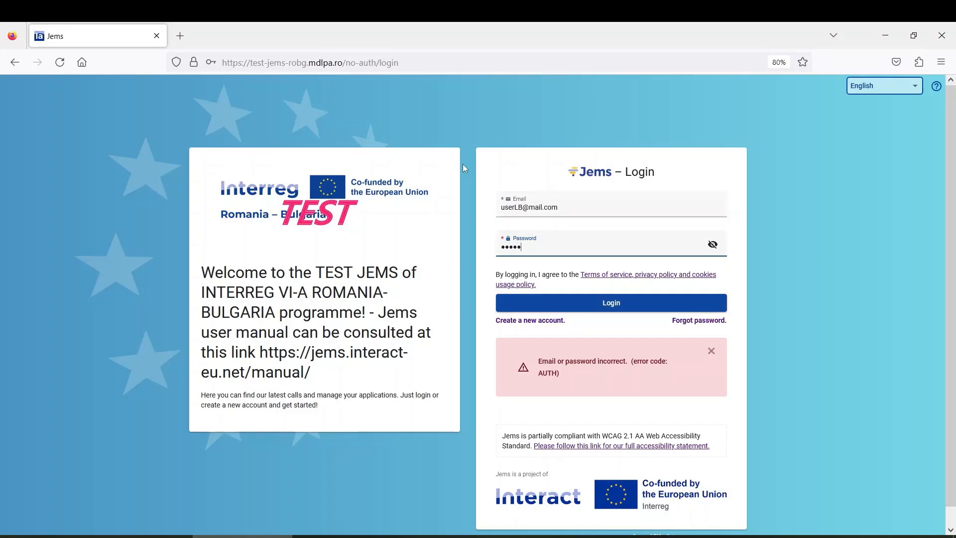
type("•••••••")
left_click(586, 306)
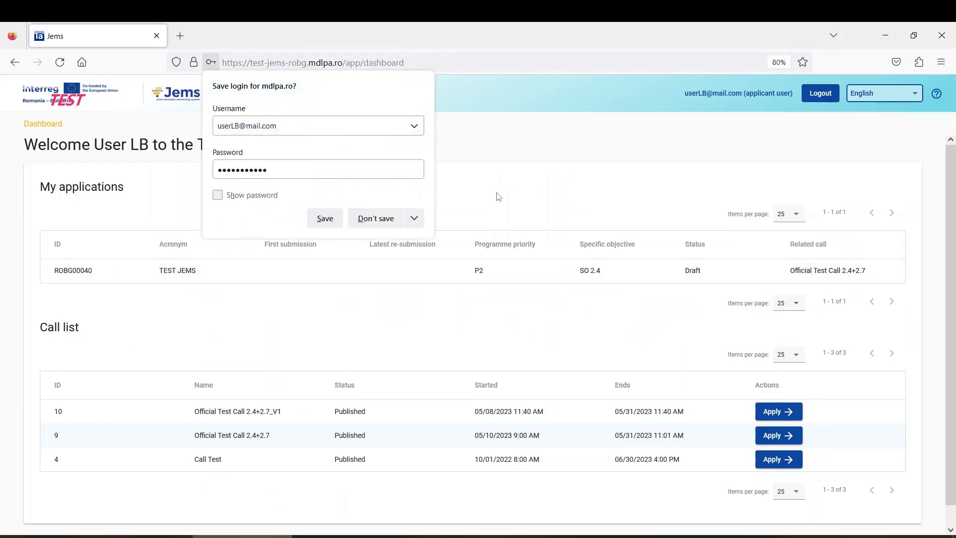
Step: Decline Firefox's offer to save the login for mdlpa.ro
left_click(488, 179)
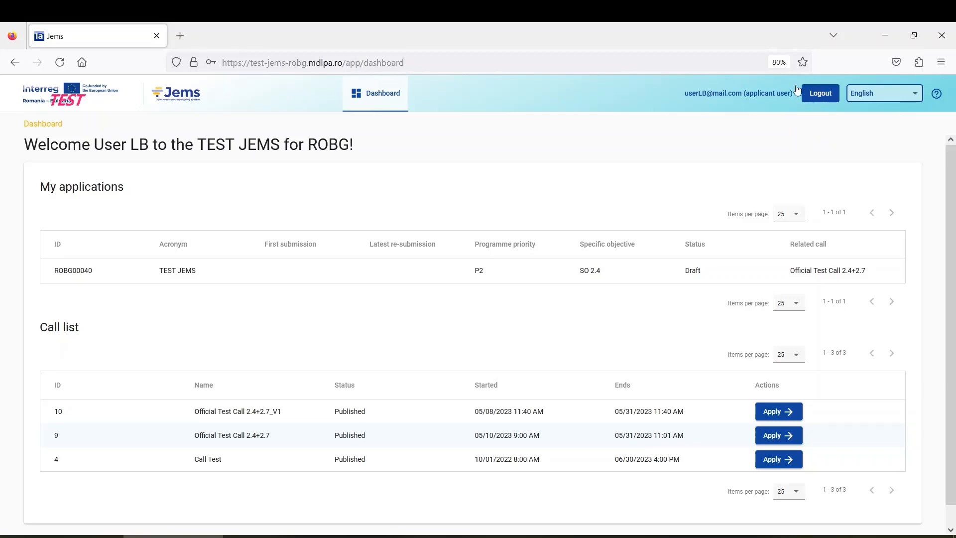
left_click(909, 97)
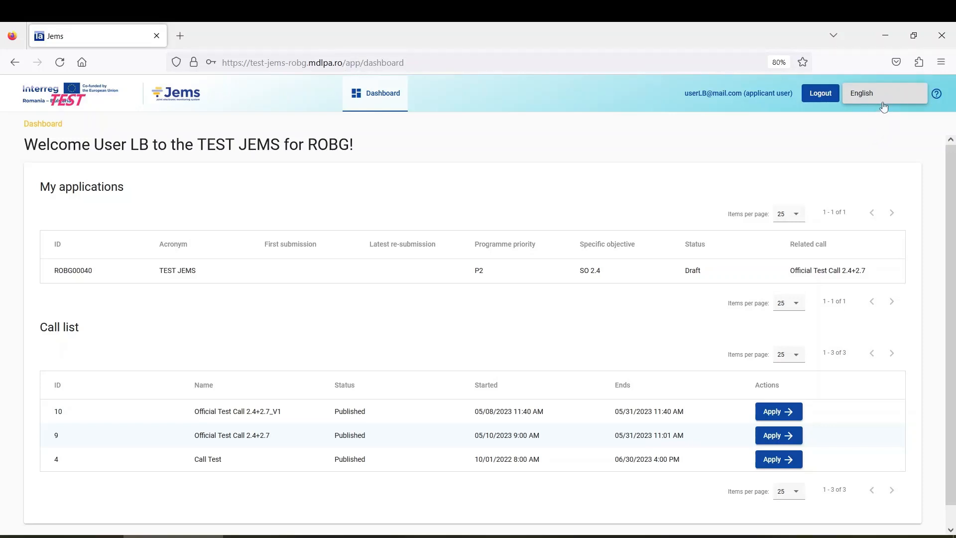
left_click(869, 149)
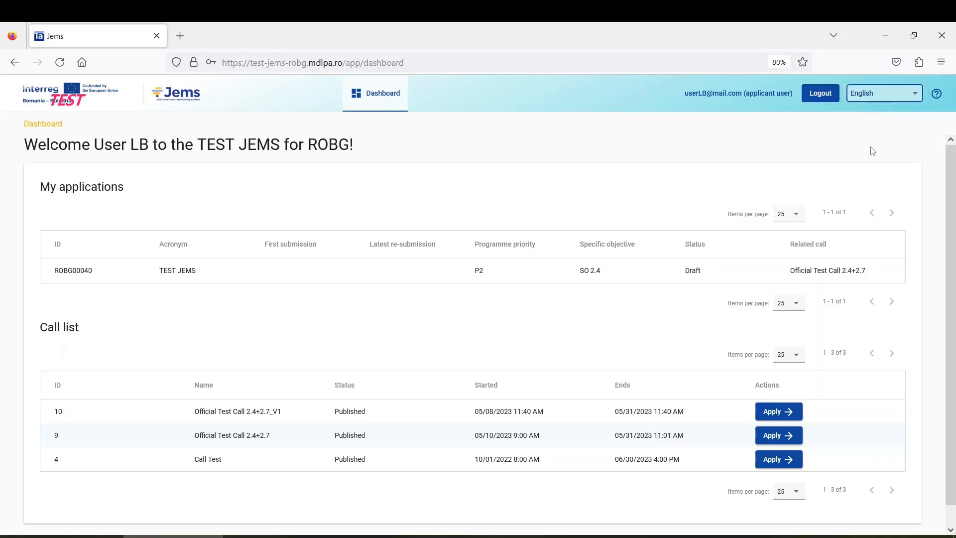
left_click(936, 95)
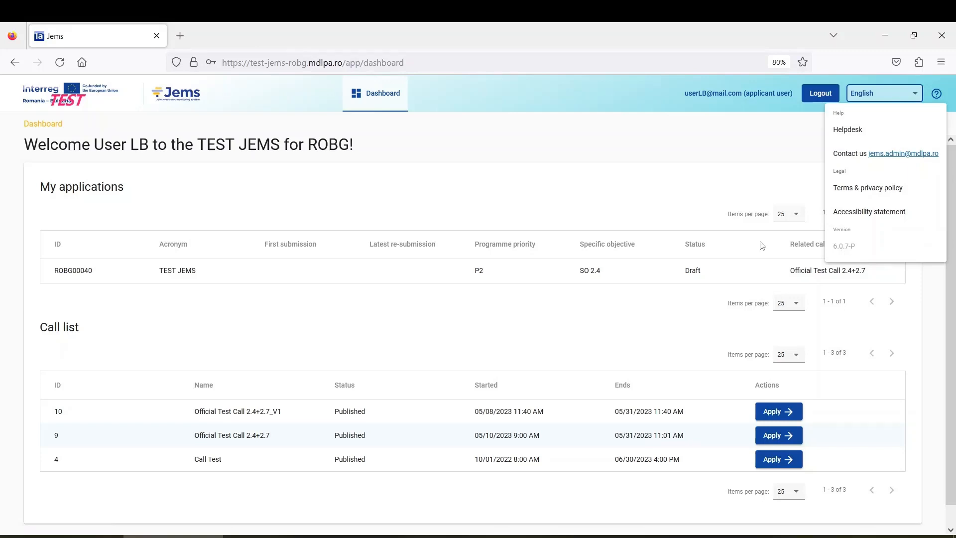
left_click(522, 212)
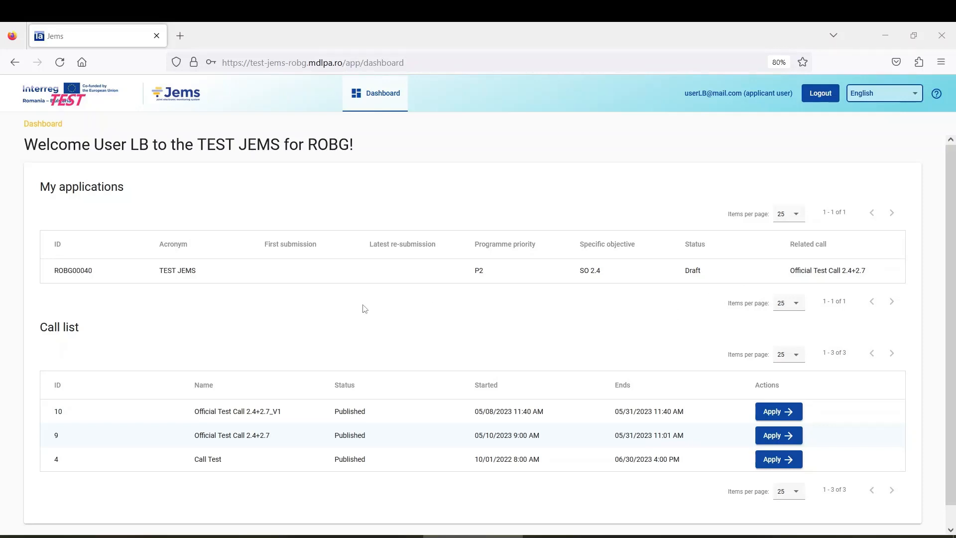
Step: Raise the dashboard's browser zoom from 80% to 90%
scroll(271, 309, "down", 1)
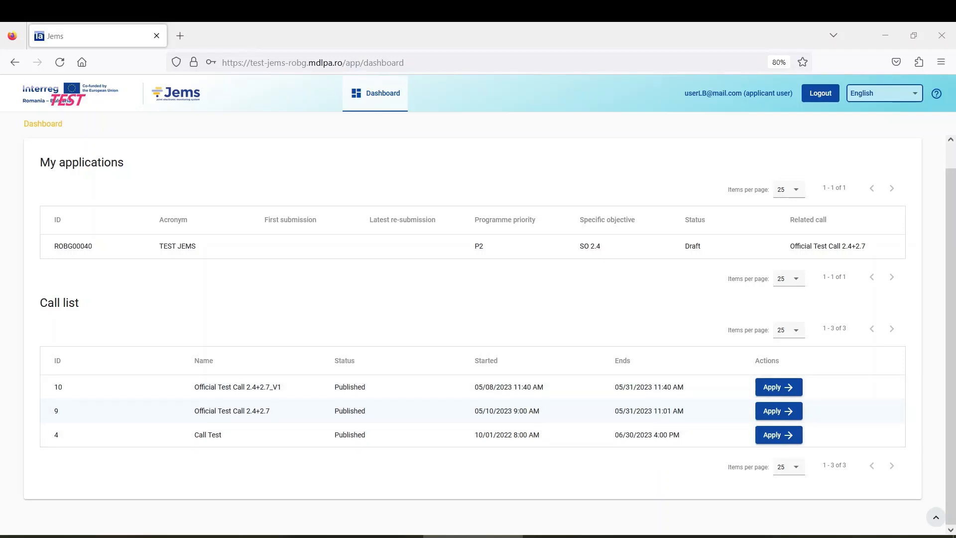
key("ctrl+plus")
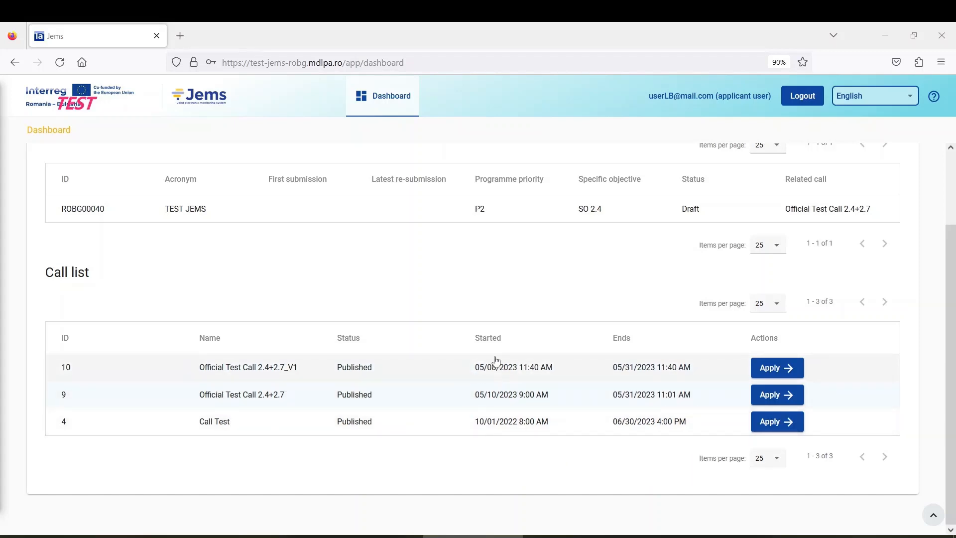
Step: Apply to call 9, Official Test Call 2.4+2.7, opening its new project application form
left_click(775, 398)
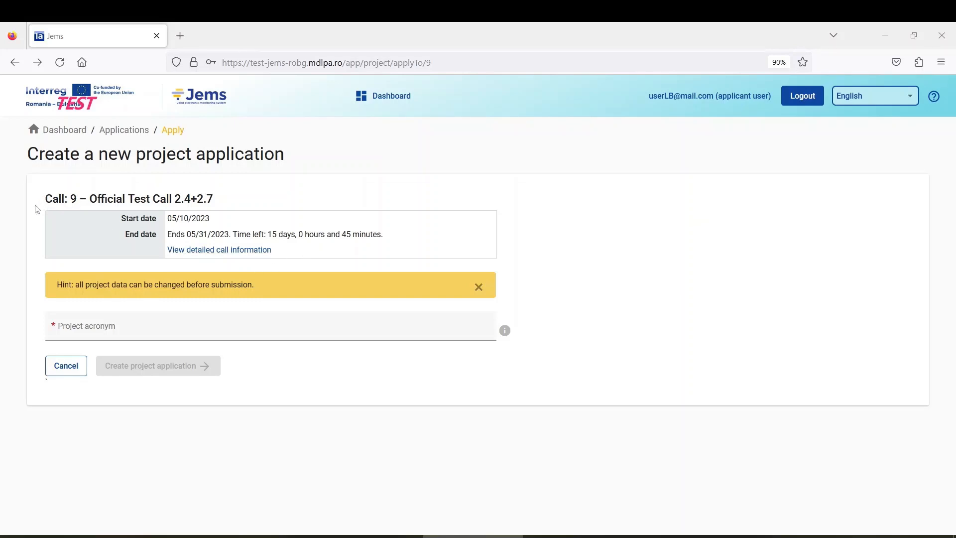
left_click_drag(62, 197, 173, 198)
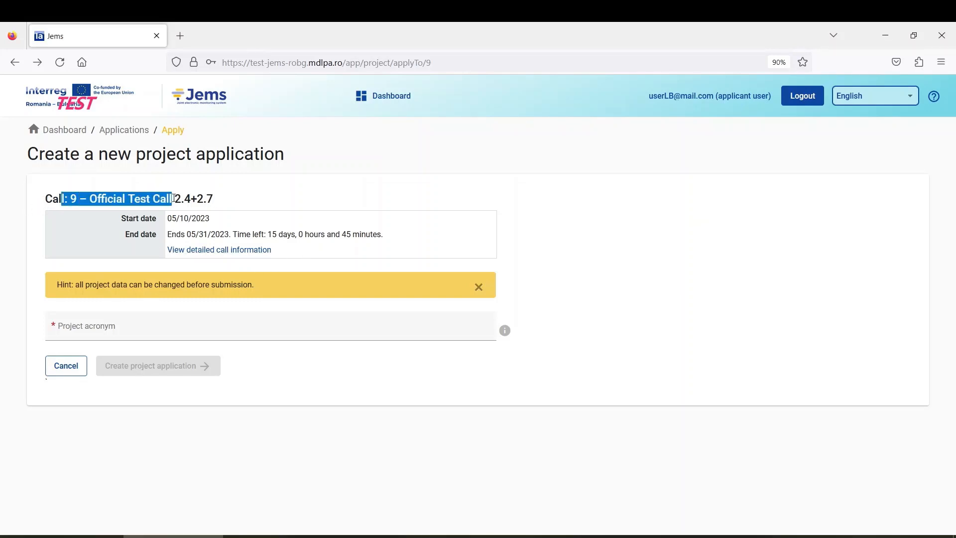
left_click(130, 221)
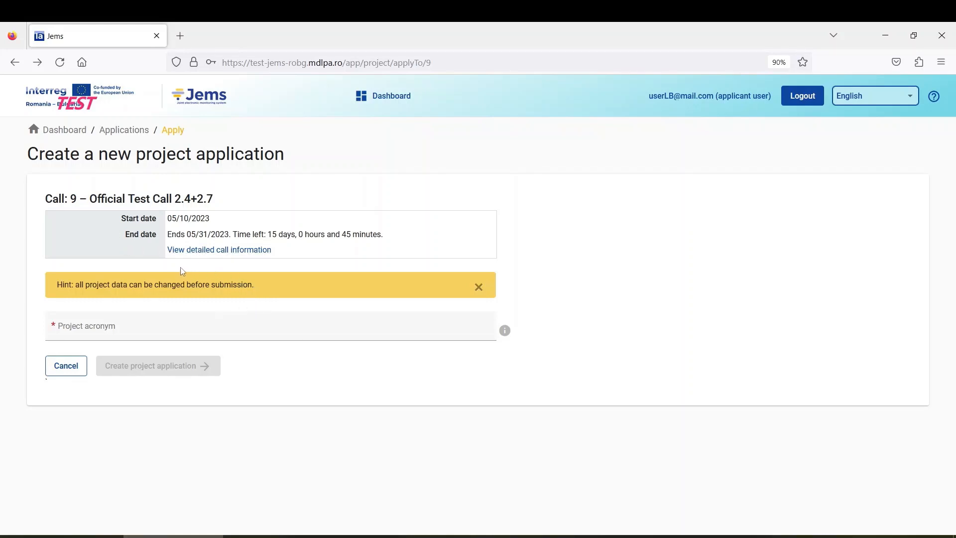
Step: Review the Call 9 (Official Test Call 2.4+2.7) details and apply to it
left_click(258, 250)
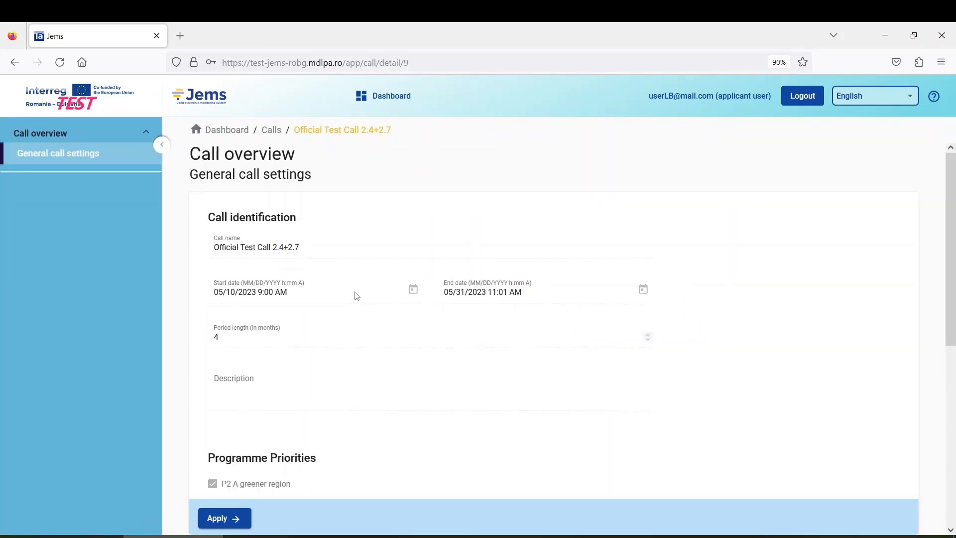
scroll(356, 296, "down", 3)
scroll(369, 328, "down", 3)
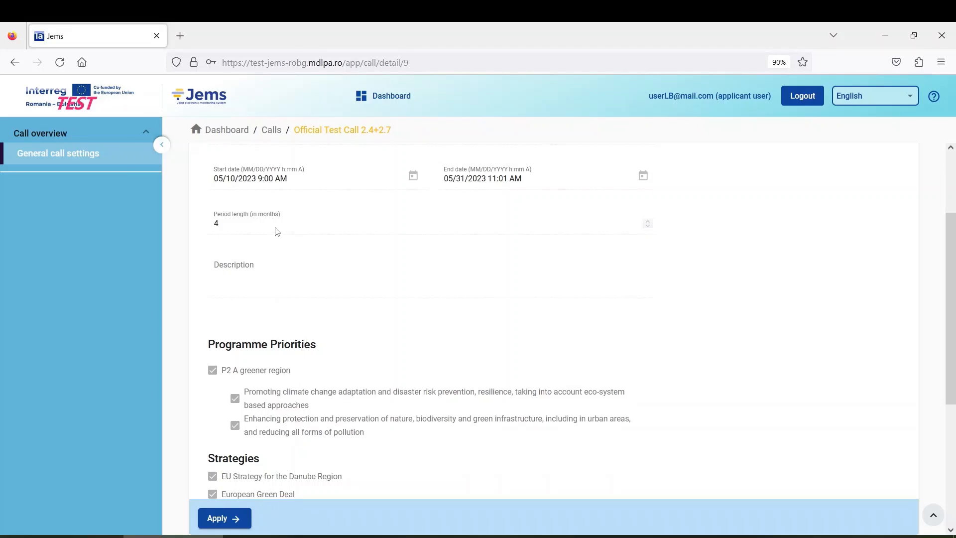
scroll(341, 285, "up", 3)
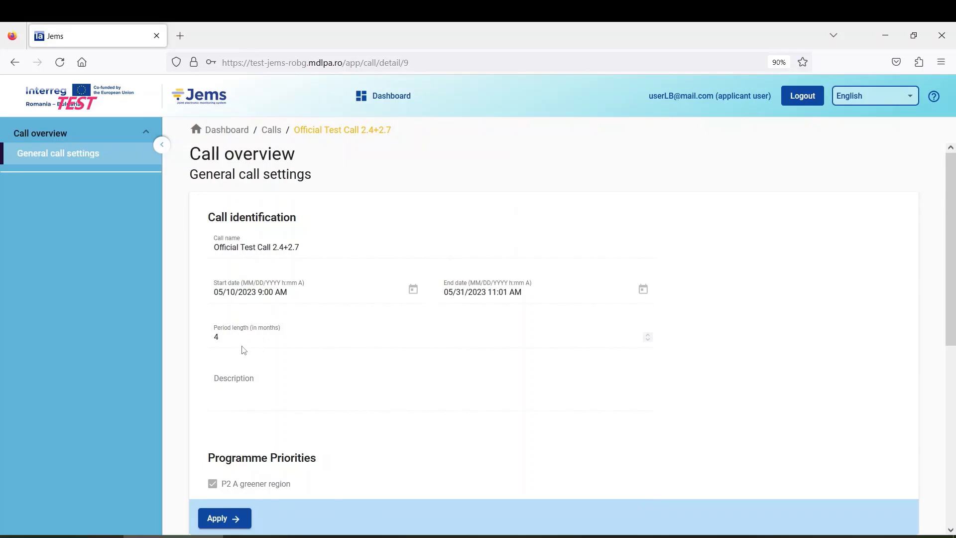
scroll(251, 354, "down", 3)
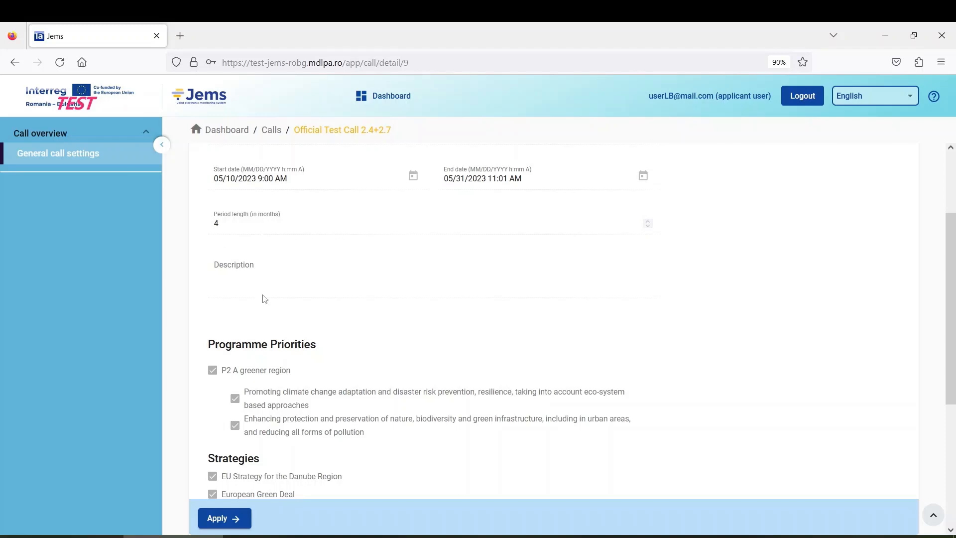
scroll(258, 283, "down", 2)
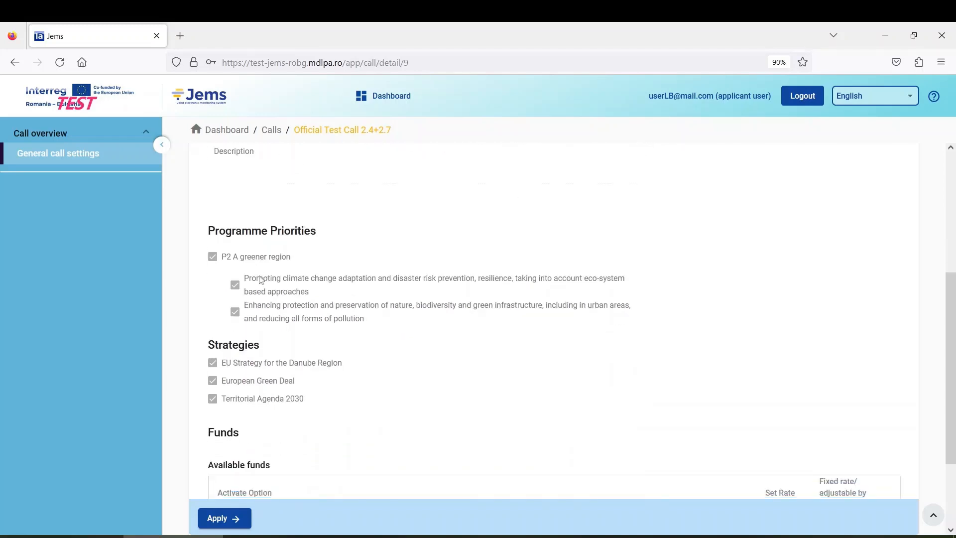
scroll(247, 207, "up", 2)
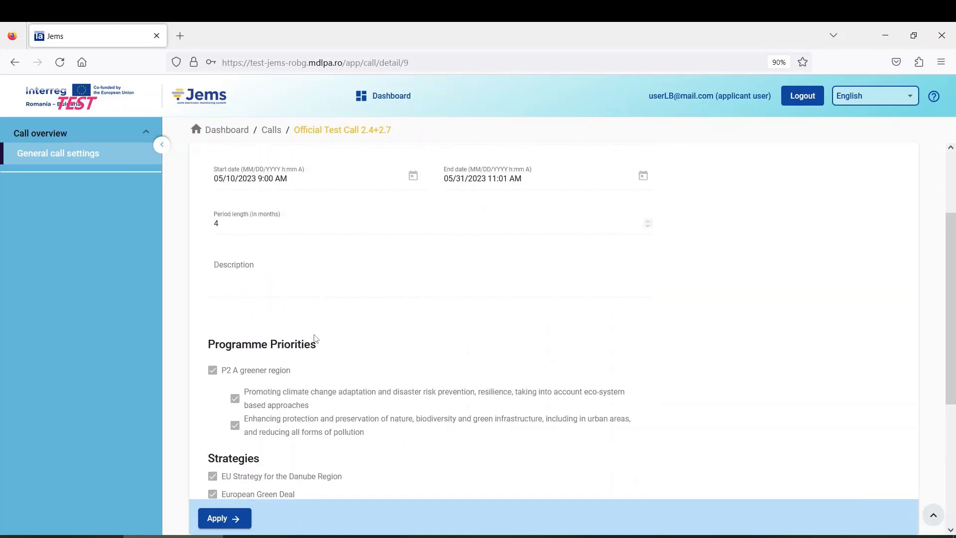
scroll(316, 339, "down", 2)
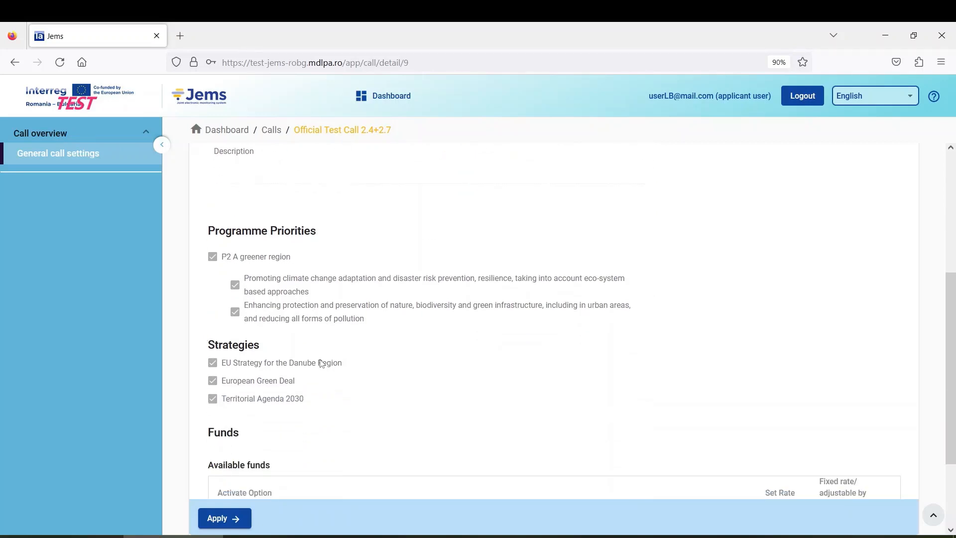
scroll(287, 362, "down", 2)
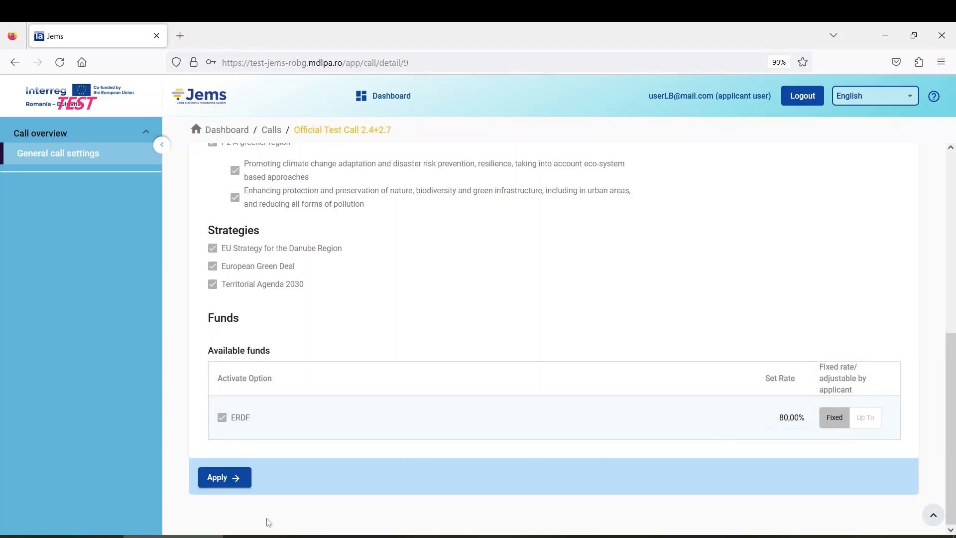
left_click(232, 479)
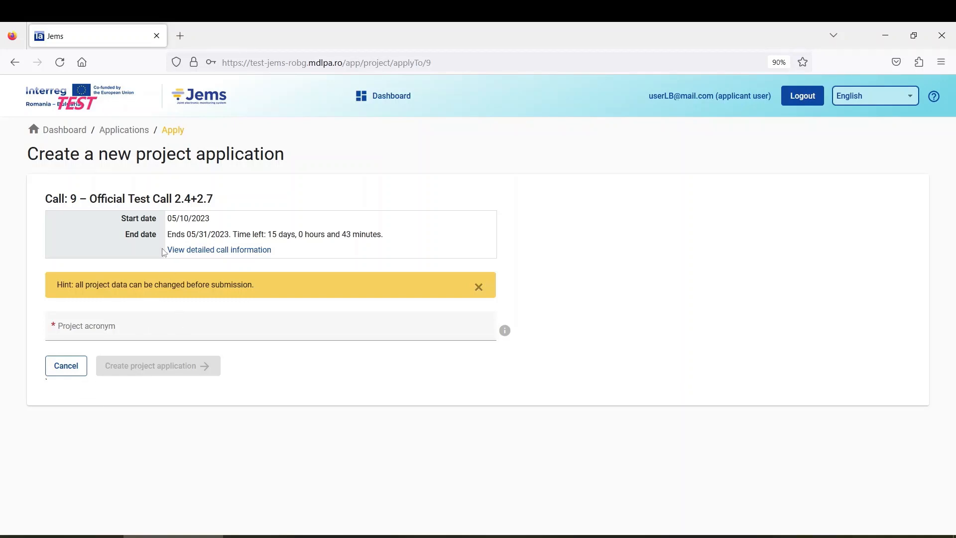
Step: Enter TEST RO-BG as the project acronym
left_click(131, 330)
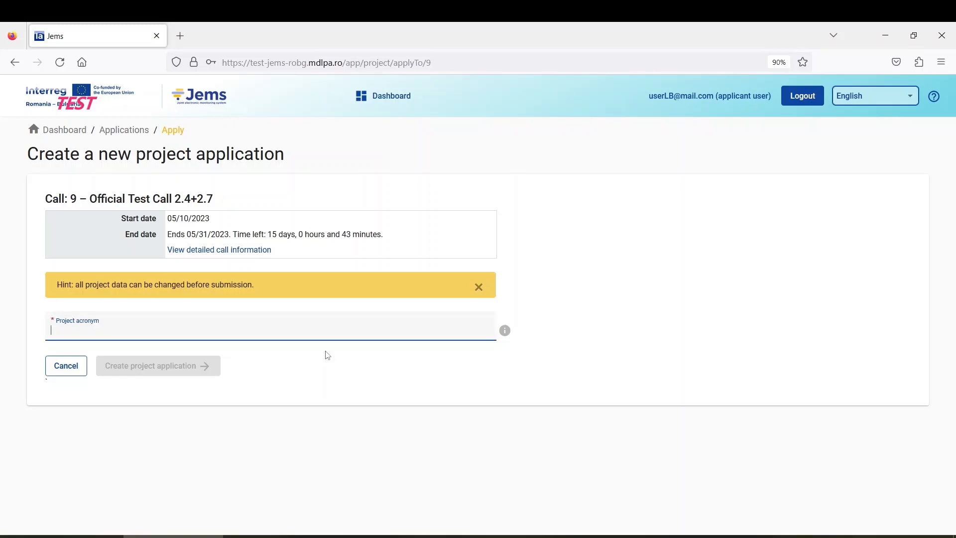
type("TEST")
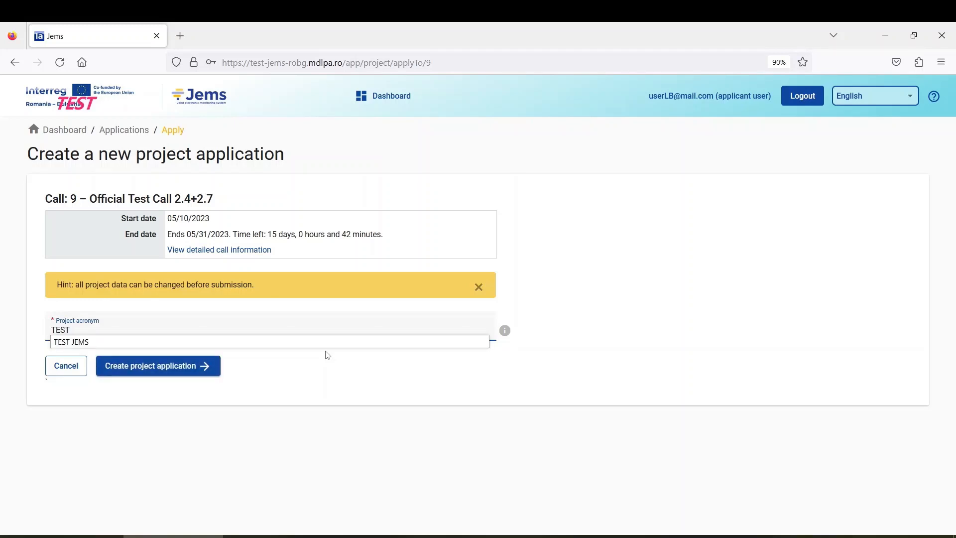
type(" RO")
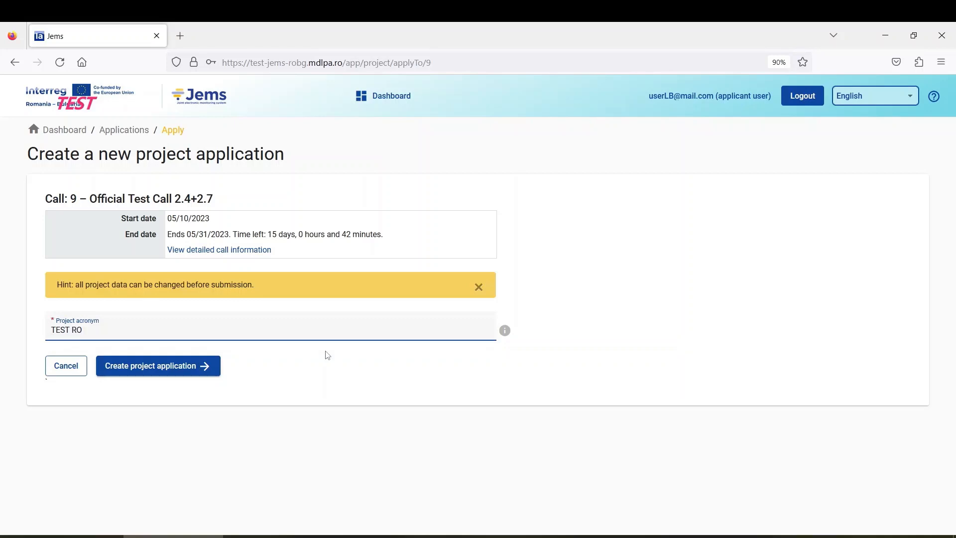
type("-BG")
Step: Create the TEST RO-BG project application and look over its new form
left_click(164, 378)
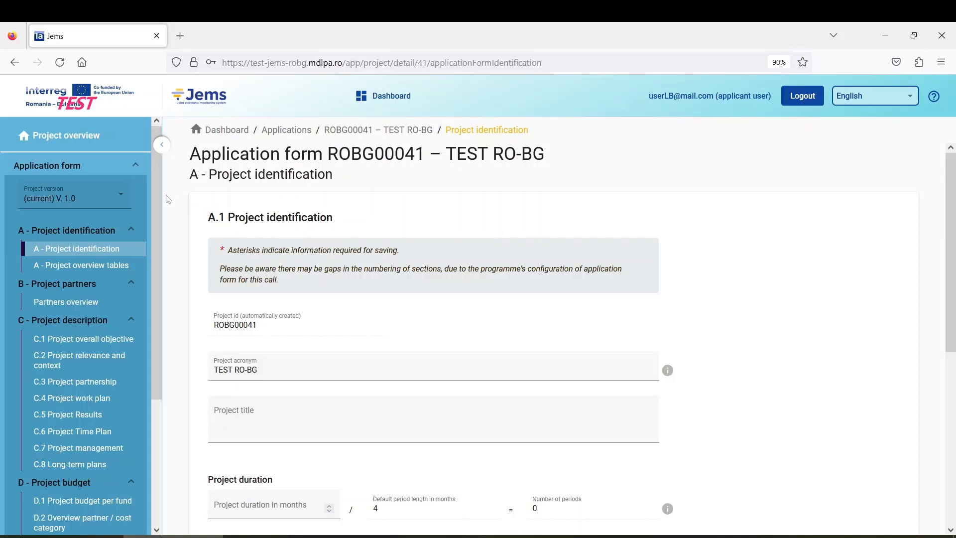
scroll(109, 285, "down", 4)
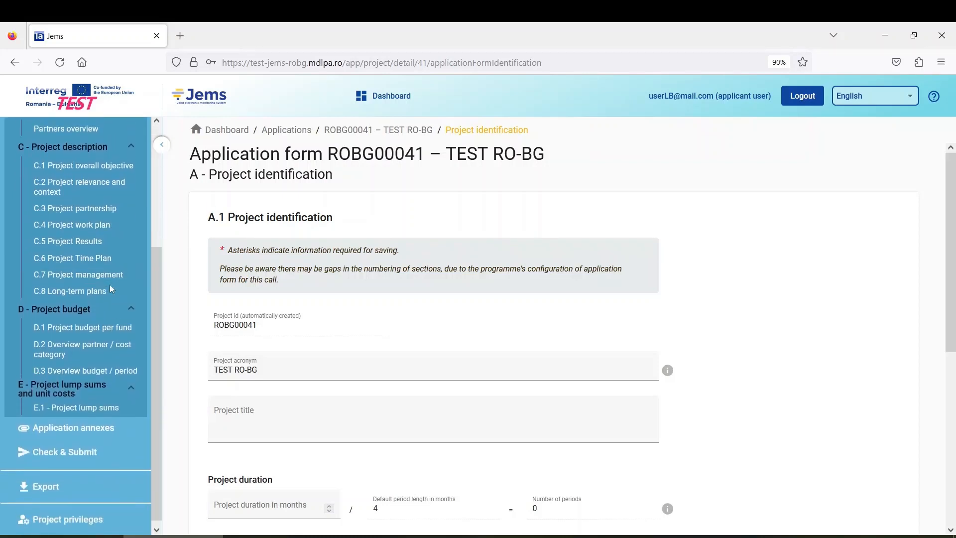
scroll(109, 284, "up", 4)
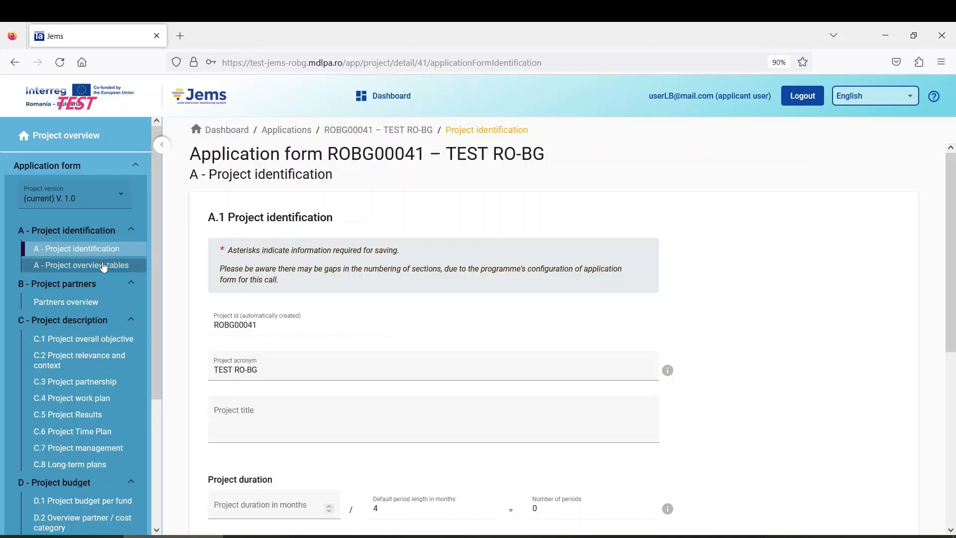
scroll(103, 270, "down", 2)
scroll(104, 270, "down", 2)
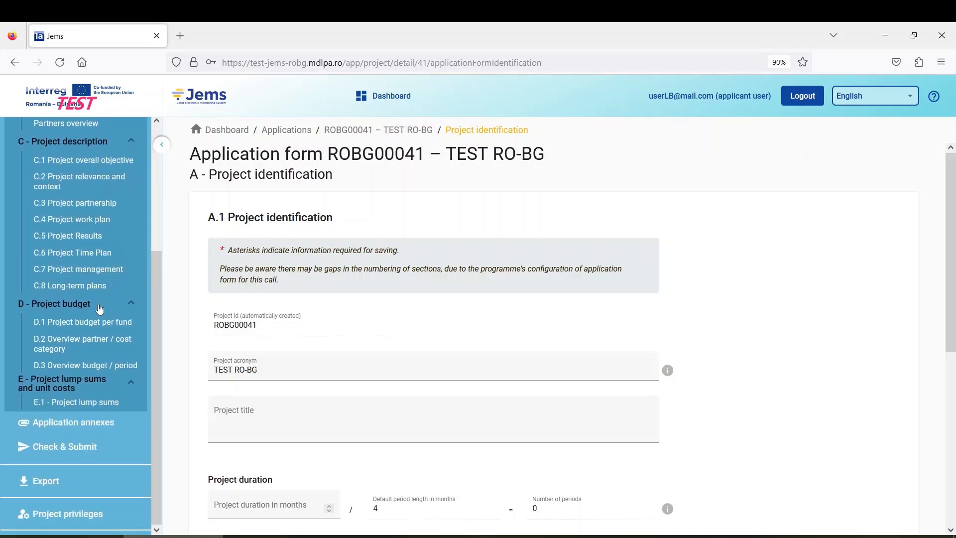
scroll(106, 418, "up", 4)
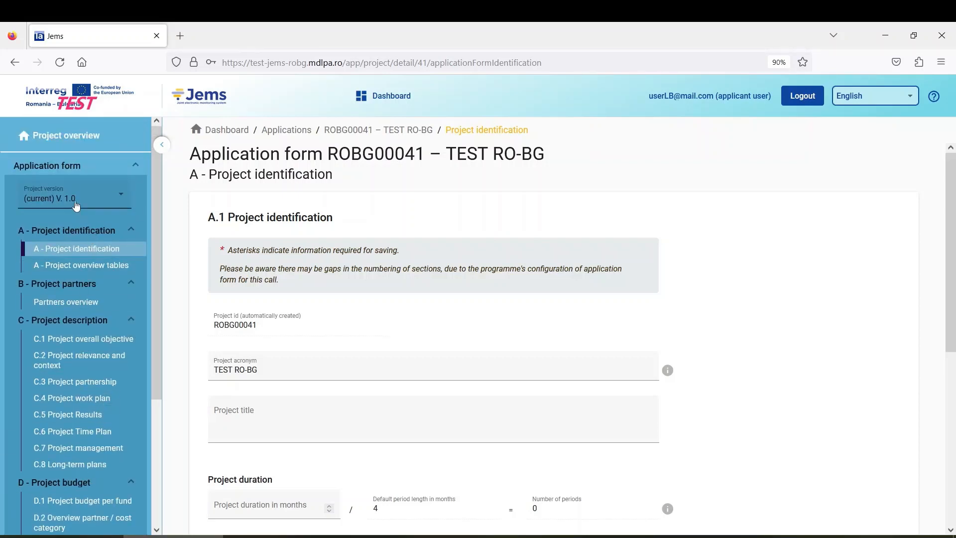
Step: Check the available project versions, then return to the applications dashboard
left_click(120, 200)
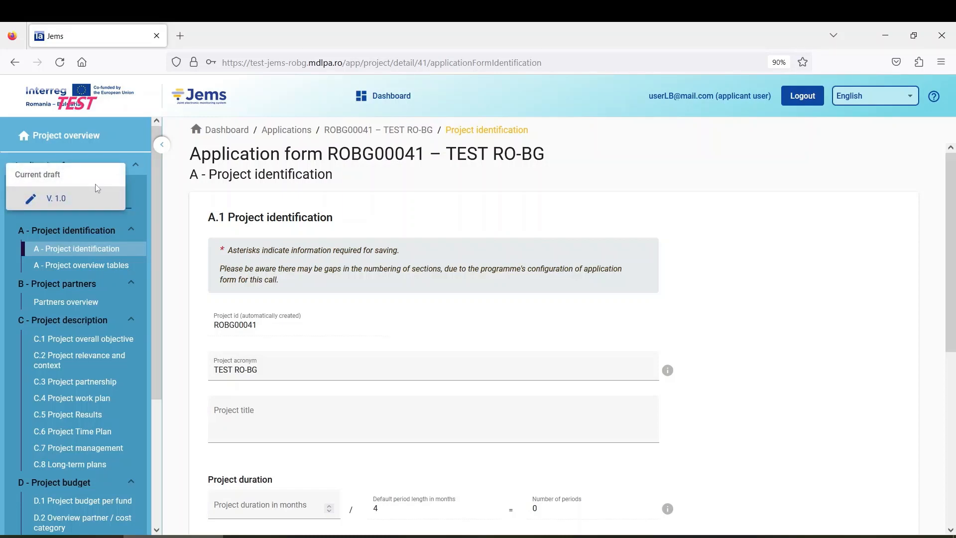
left_click(130, 217)
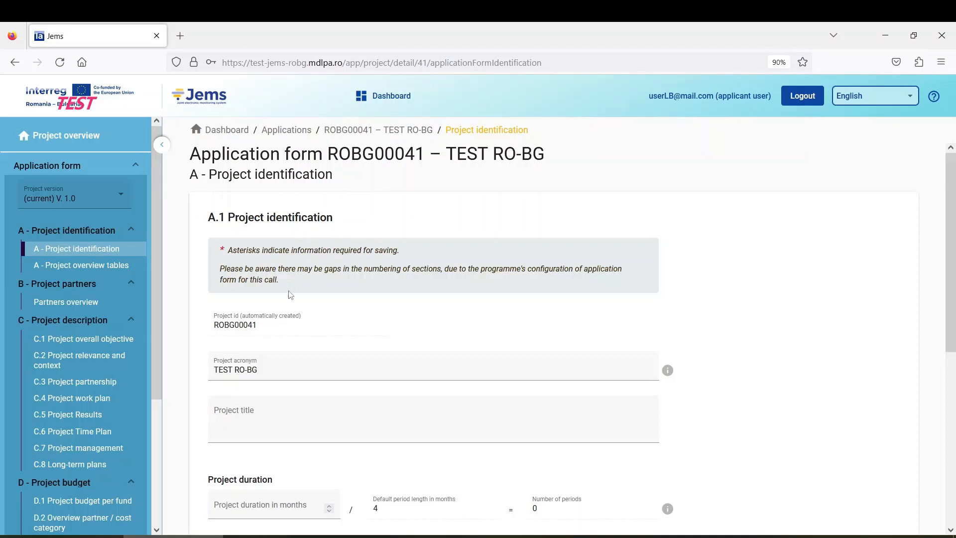
left_click(391, 98)
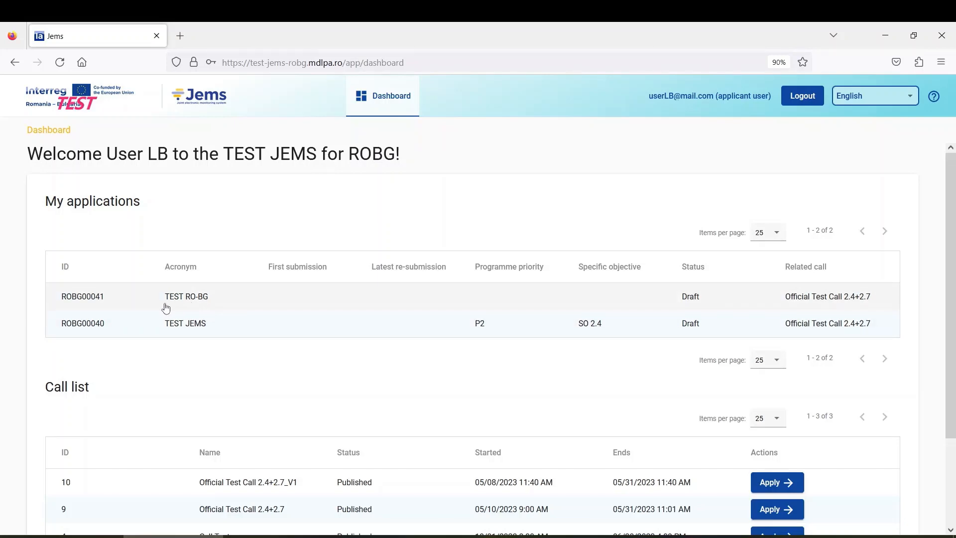
left_click(265, 299)
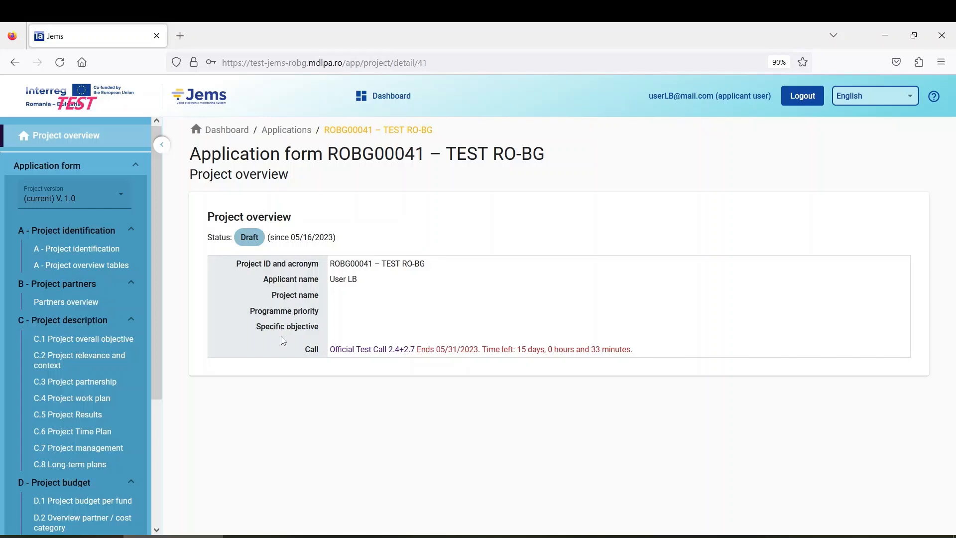
left_click(115, 255)
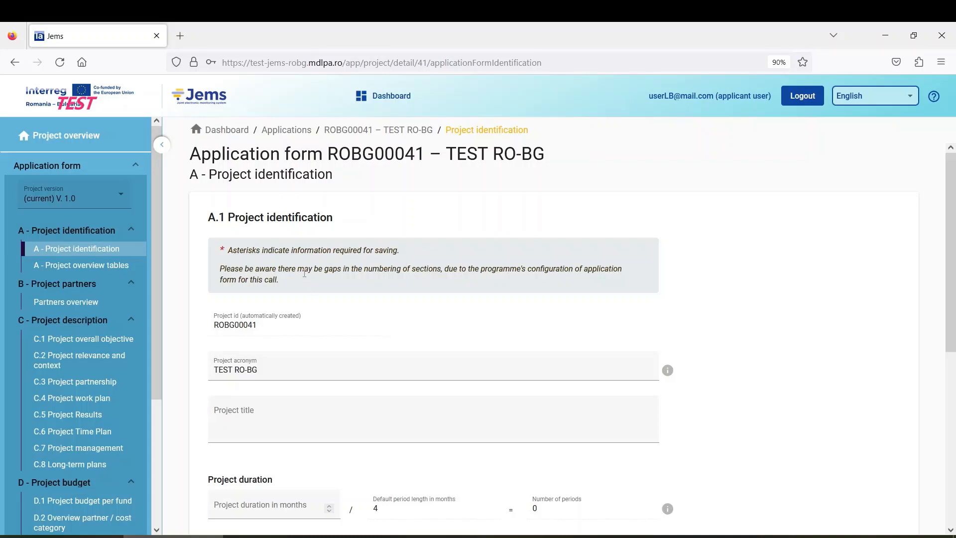
Step: Look at the programme priority list, leaving the priority unset
scroll(304, 273, "down", 6)
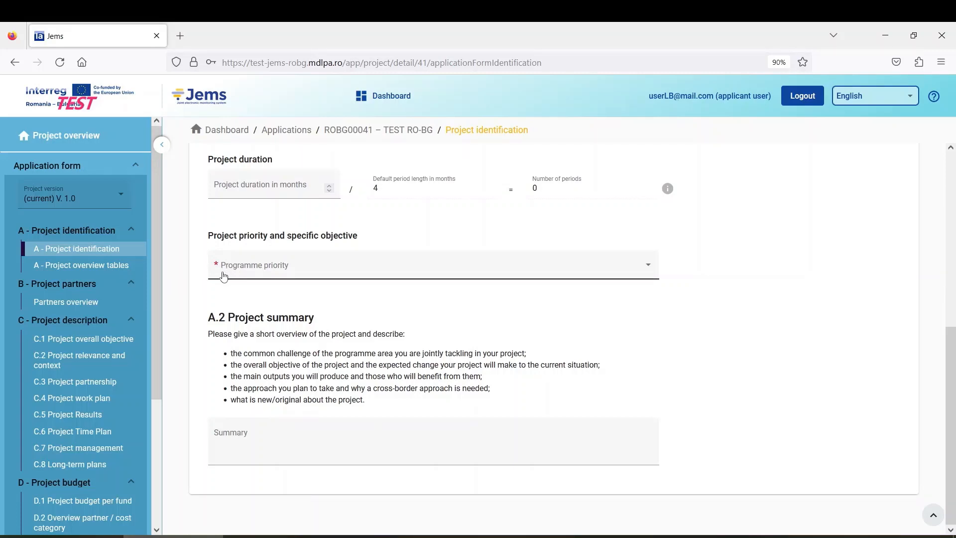
left_click(267, 270)
left_click(365, 232)
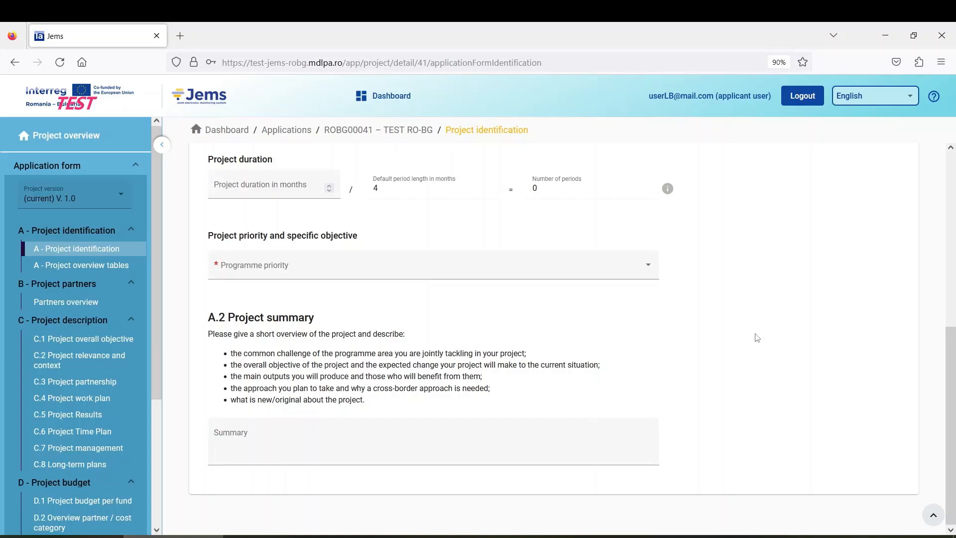
Step: Go to the Check & Submit page for ROBG00041
scroll(751, 338, "up", 5)
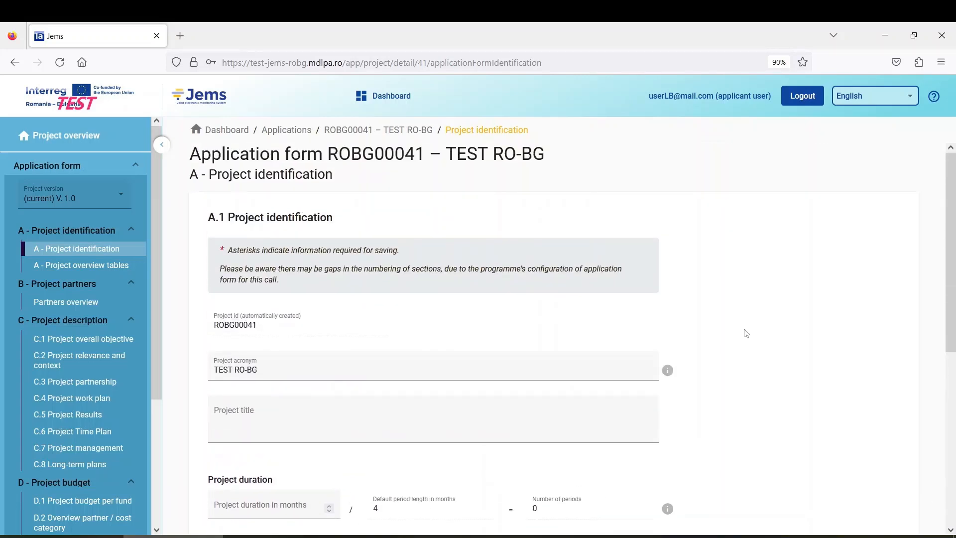
scroll(743, 334, "down", 5)
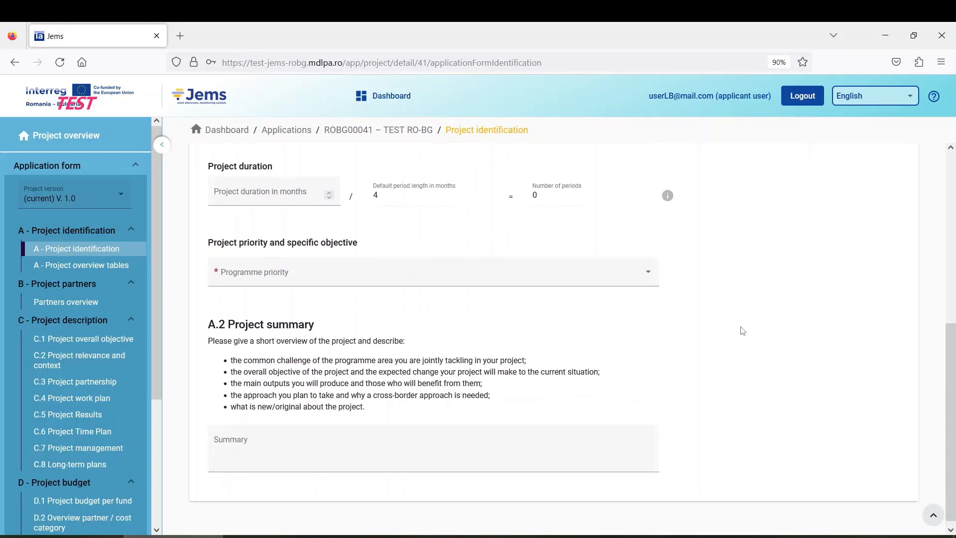
scroll(733, 343, "up", 5)
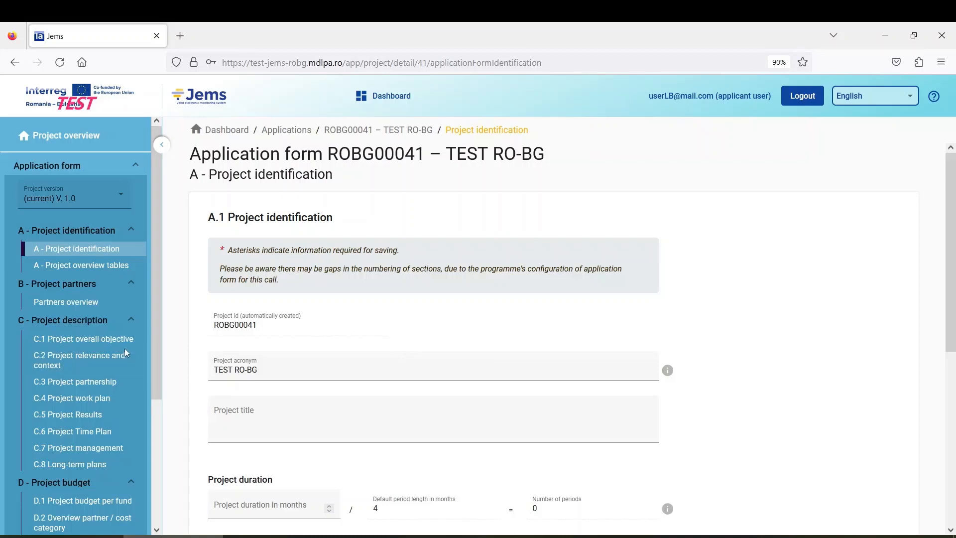
scroll(118, 346, "down", 3)
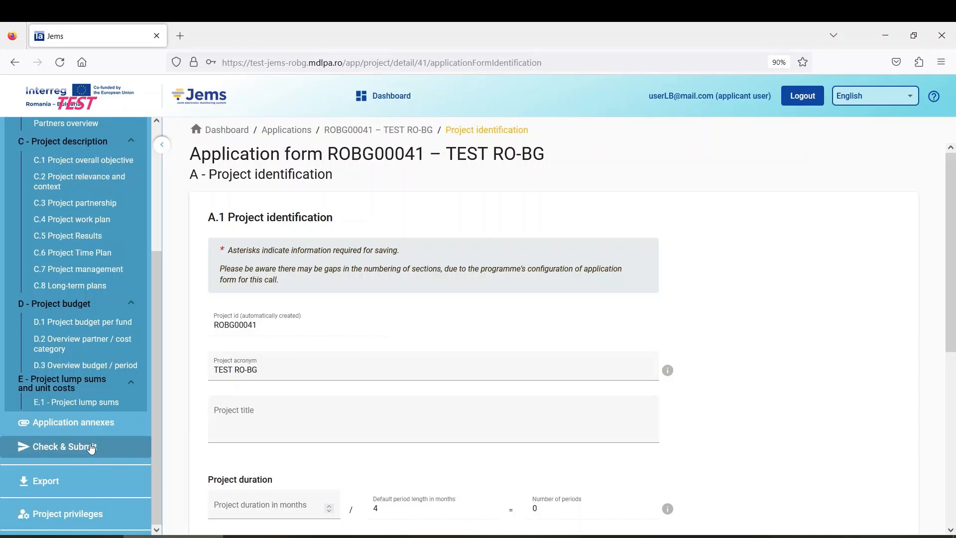
scroll(90, 448, "up", 4)
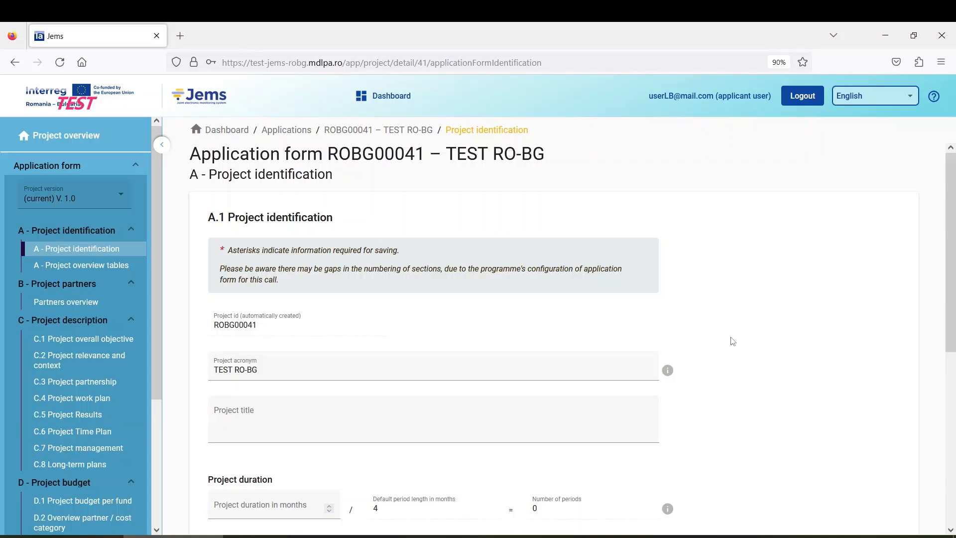
scroll(122, 386, "down", 3)
left_click(74, 454)
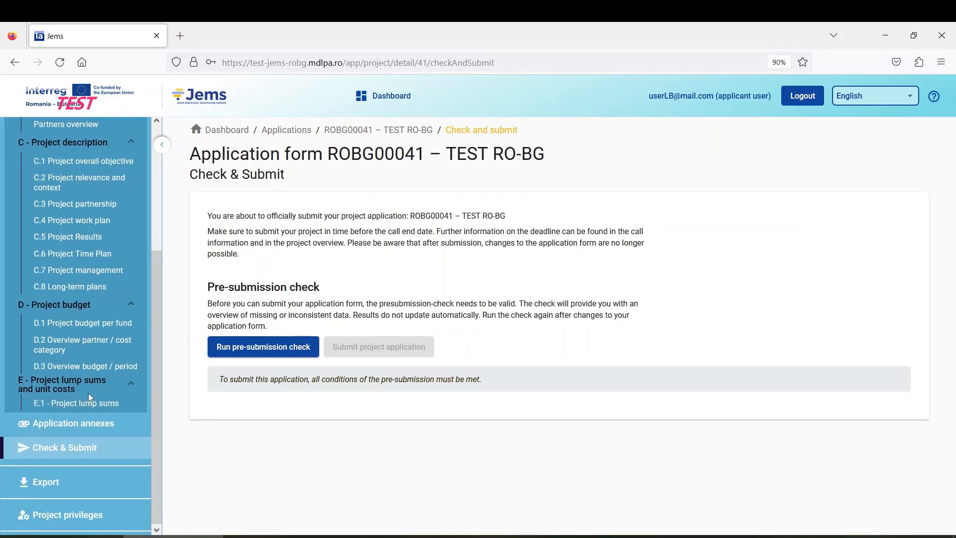
Step: Go back to A.1 Project identification for ROBG00041 – TEST RO-BG
scroll(88, 393, "up", 5)
left_click(96, 252)
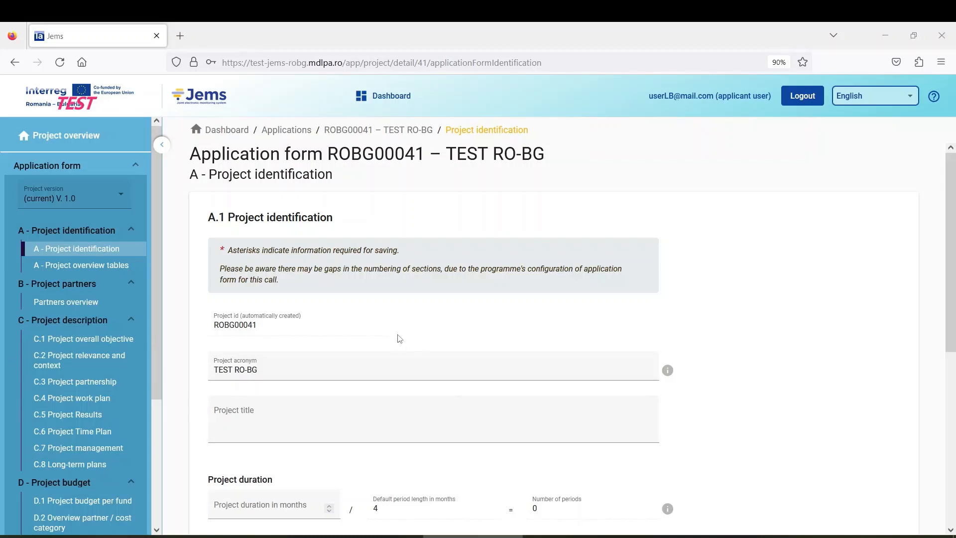
scroll(399, 338, "down", 2)
scroll(399, 338, "up", 2)
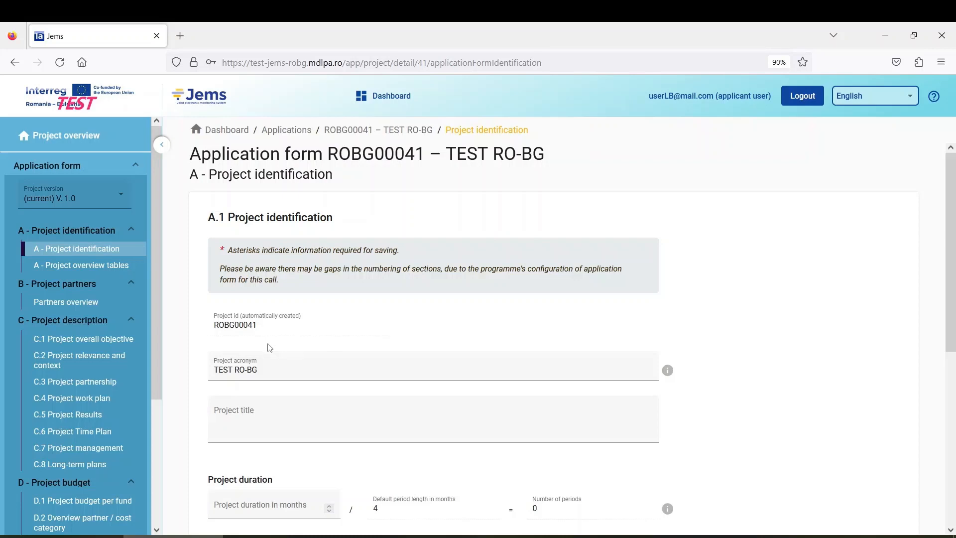
left_click_drag(218, 333, 271, 328)
left_click(275, 331)
scroll(323, 343, "down", 2)
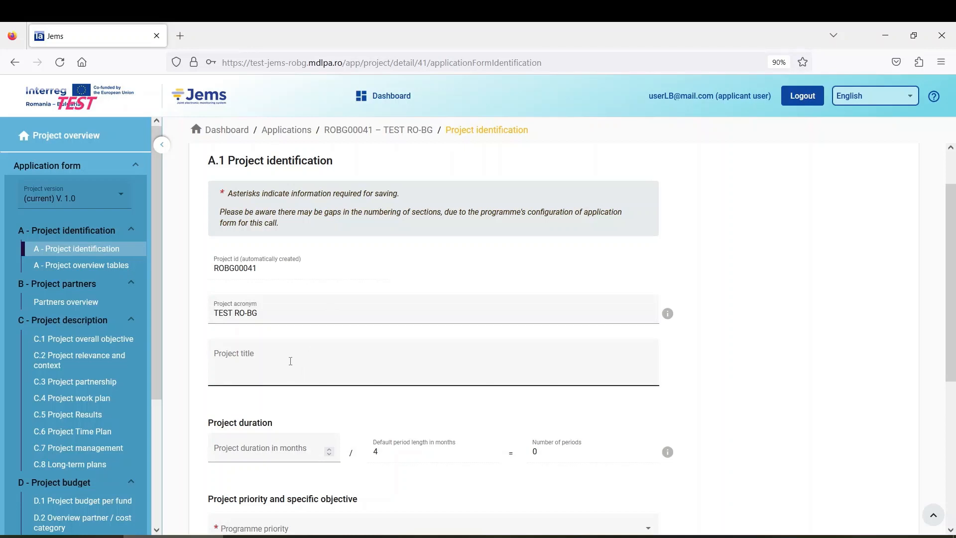
scroll(257, 369, "down", 4)
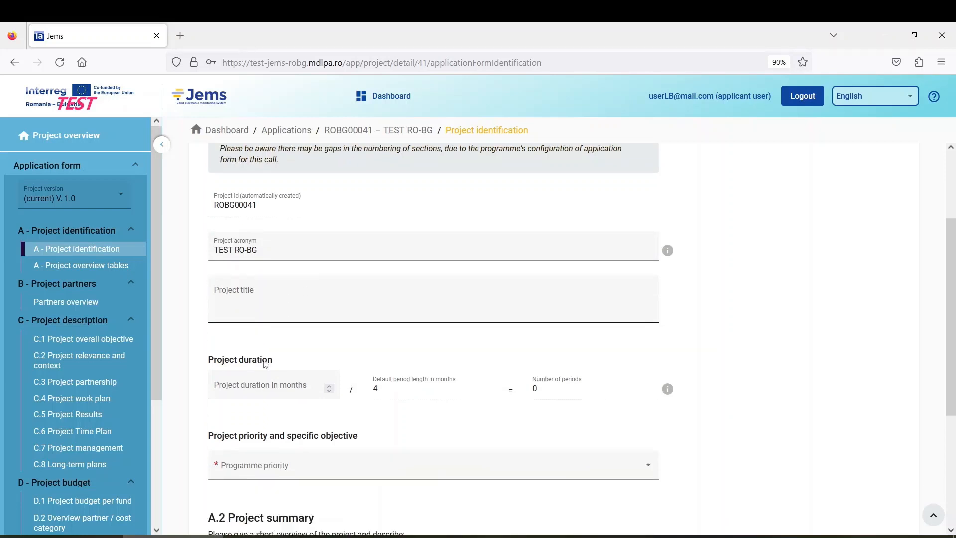
left_click(272, 251)
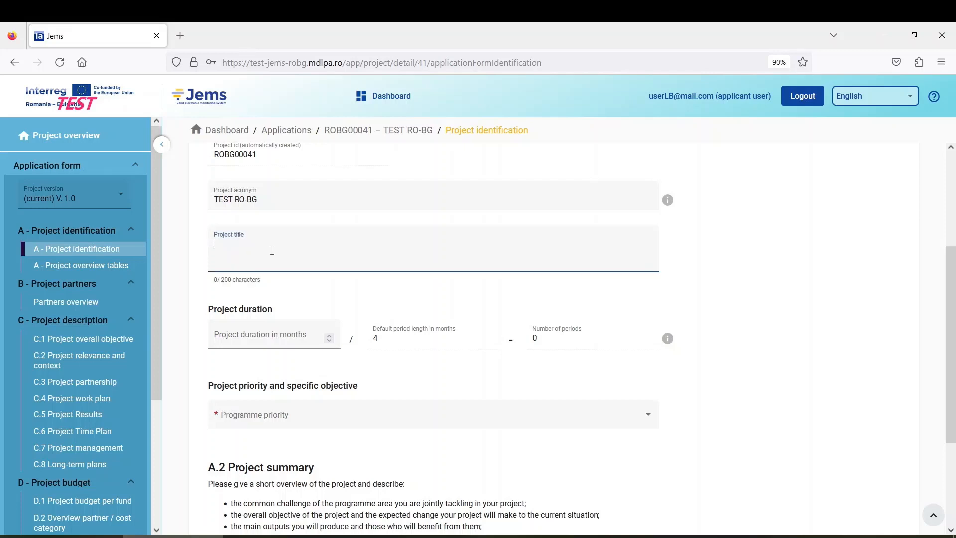
Step: Enter 'Test Jems' as the project title and check the acronym field
type("Test")
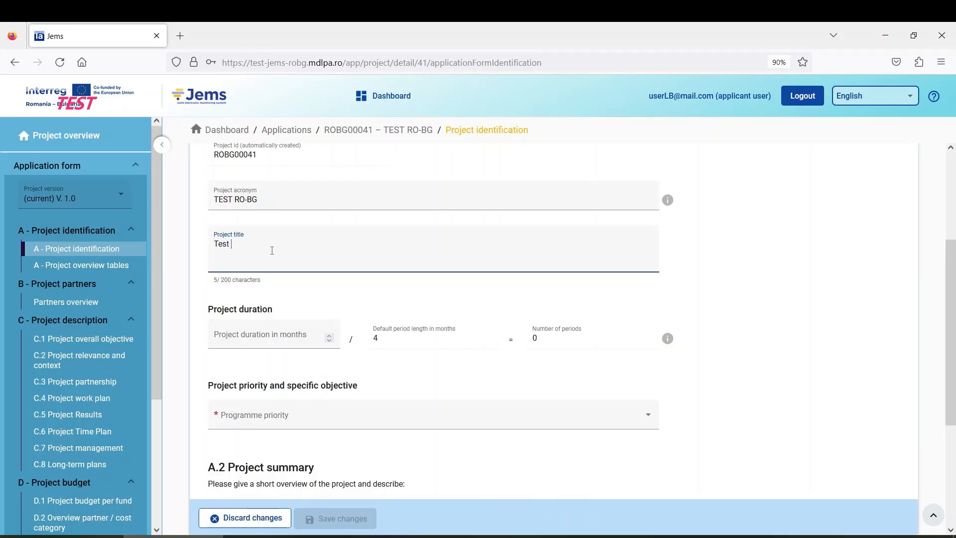
type(" Jems ROBG")
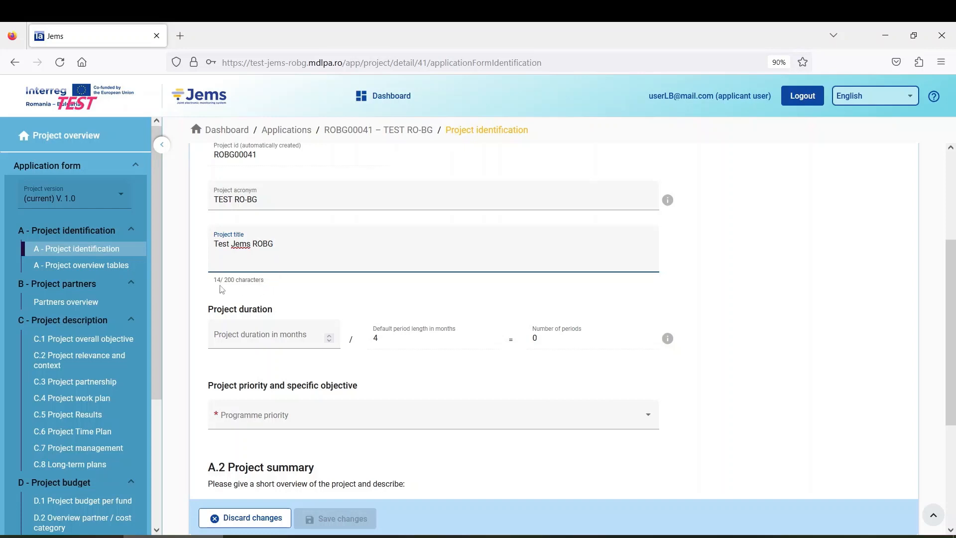
left_click(269, 196)
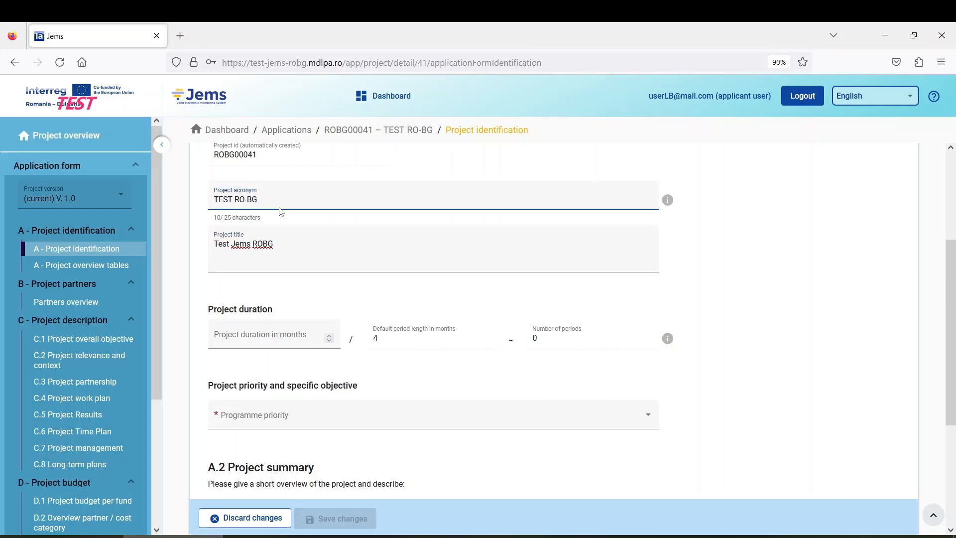
left_click(288, 247)
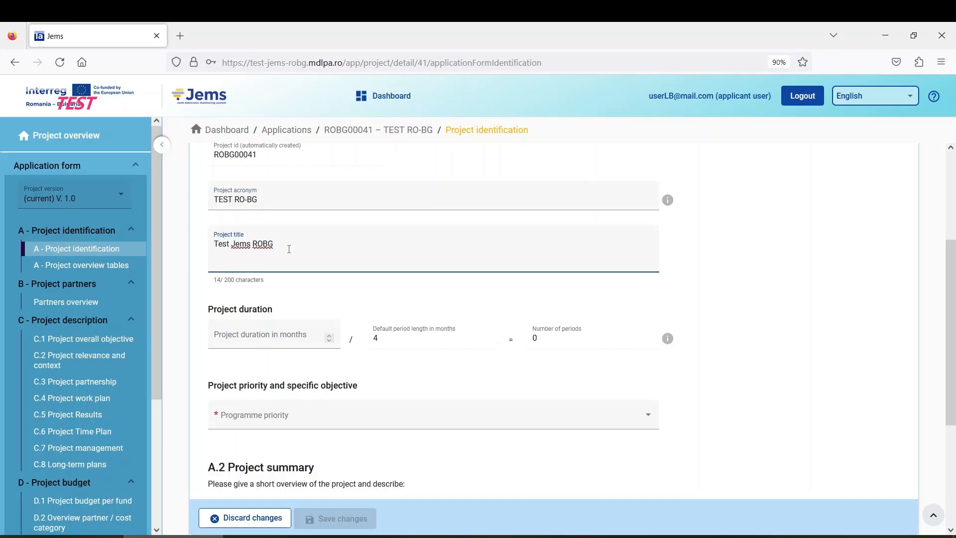
left_click(279, 201)
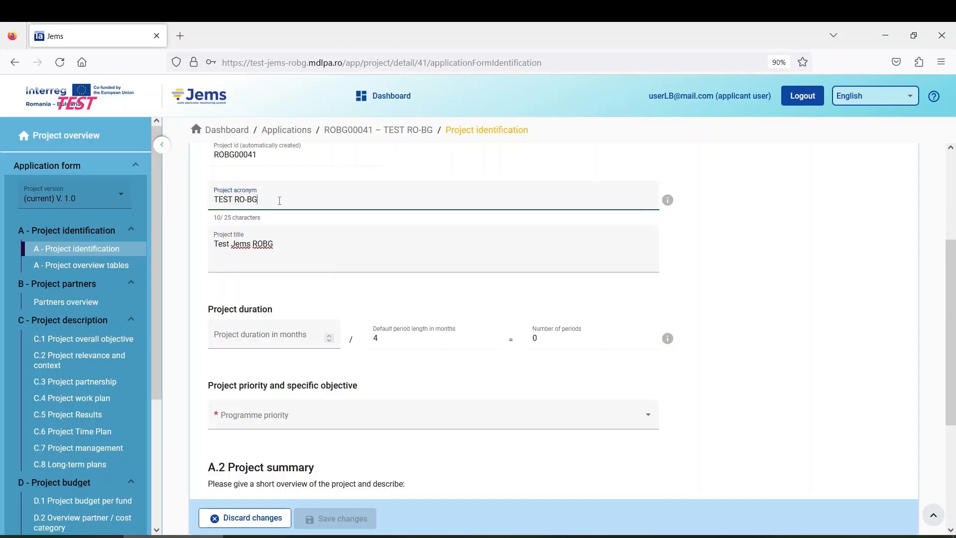
scroll(340, 291, "down", 3)
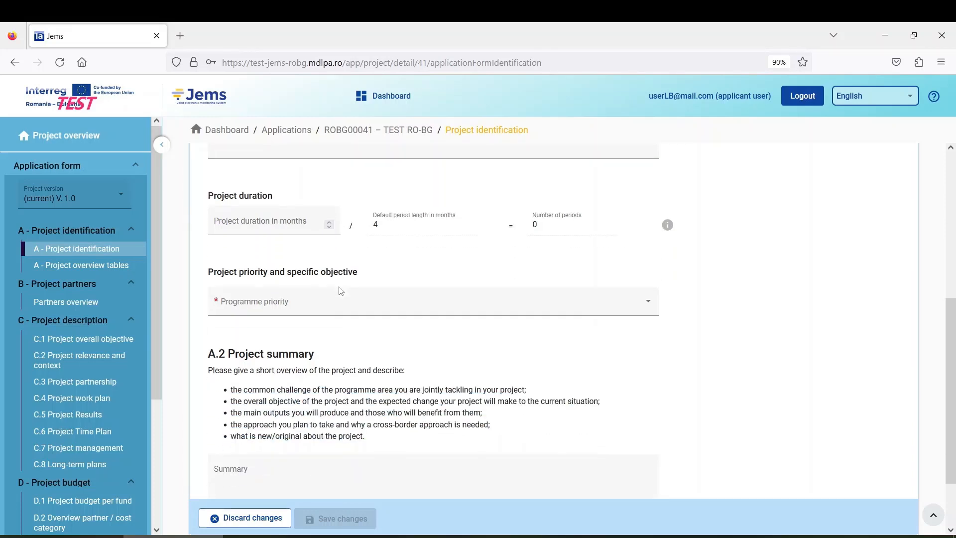
scroll(341, 291, "up", 4)
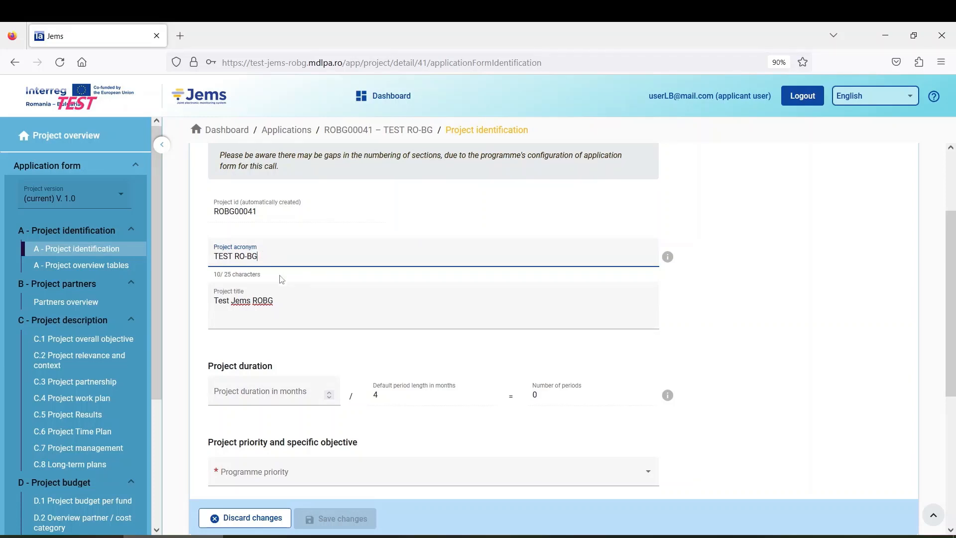
left_click(309, 294)
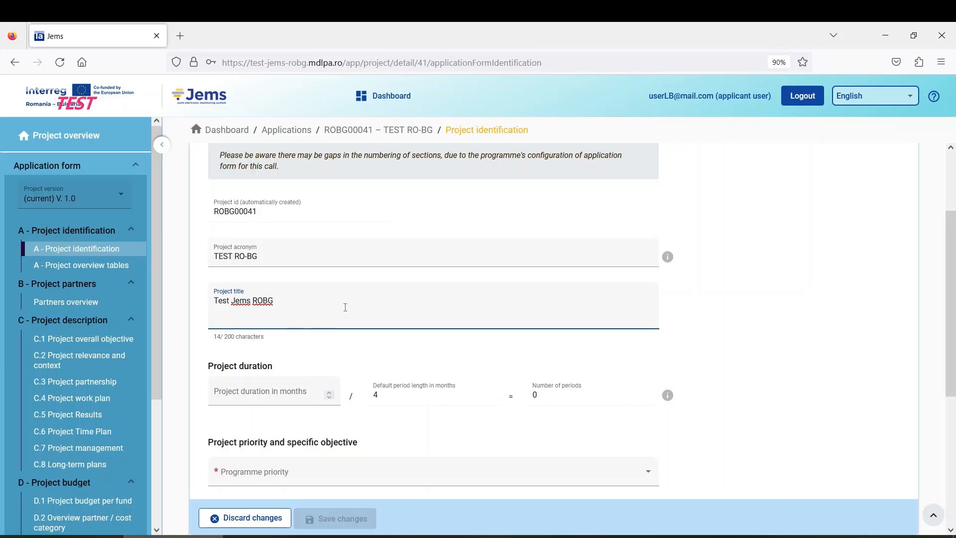
scroll(281, 326, "down", 2)
scroll(281, 325, "down", 3)
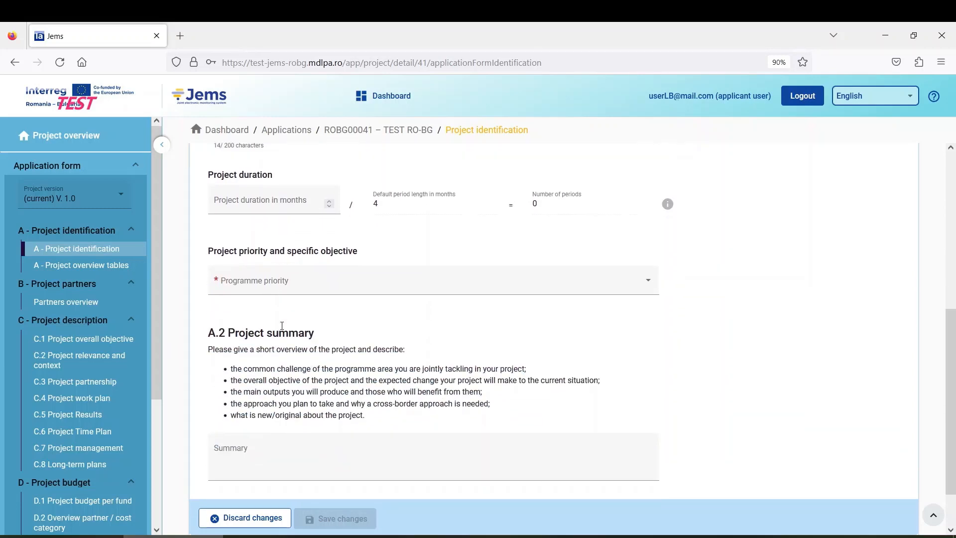
scroll(282, 329, "up", 4)
scroll(284, 331, "up", 2)
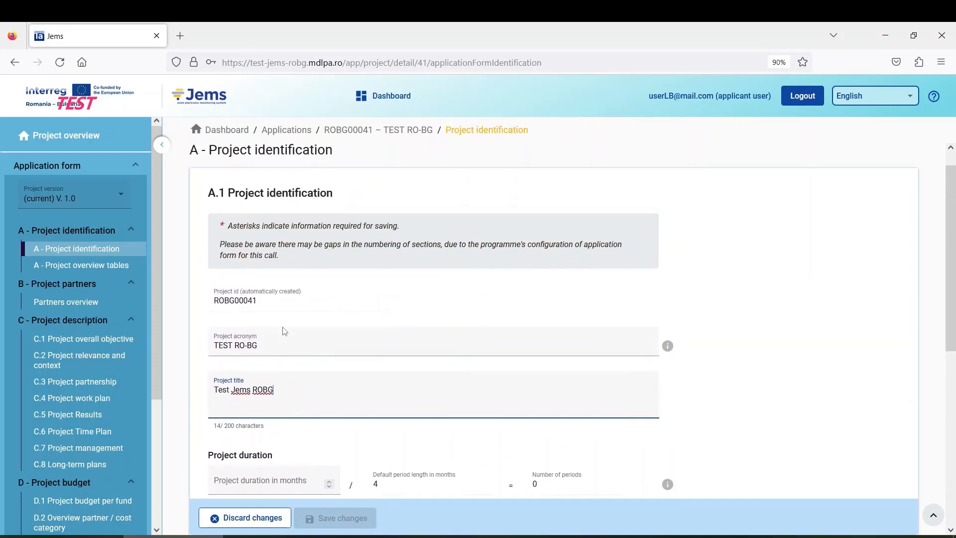
scroll(283, 330, "down", 5)
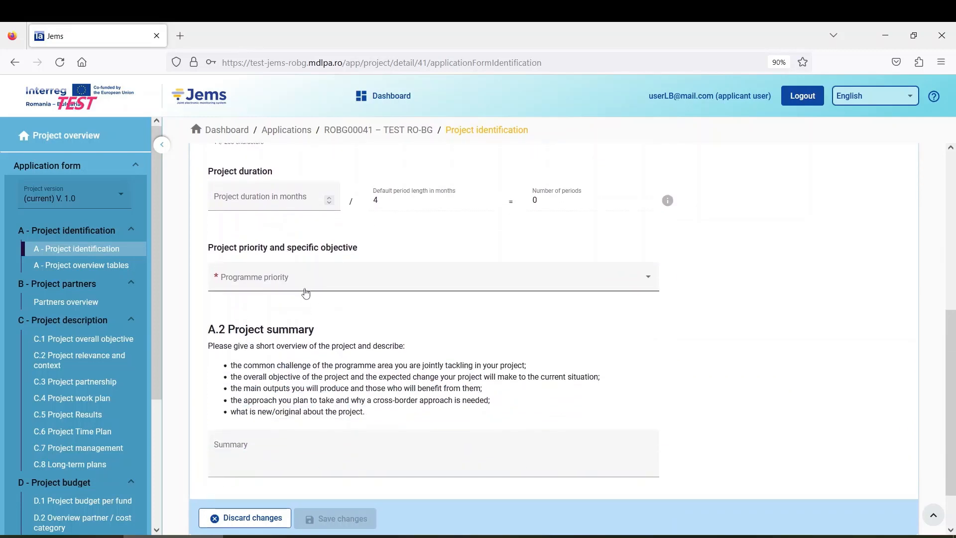
Step: Check the Summary field, then finish the project title as 'Test Jems ROBG'
left_click(324, 455)
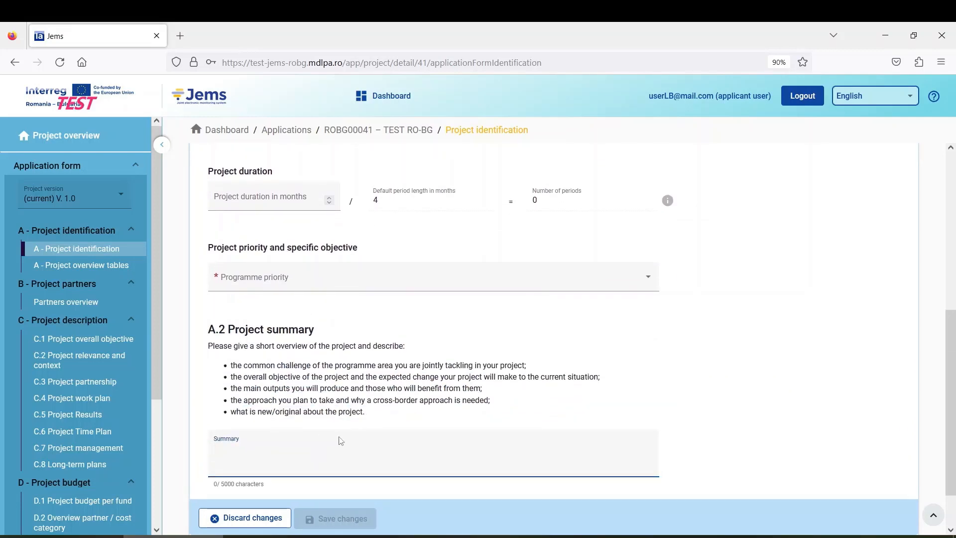
scroll(342, 437, "up", 1)
scroll(342, 437, "up", 4)
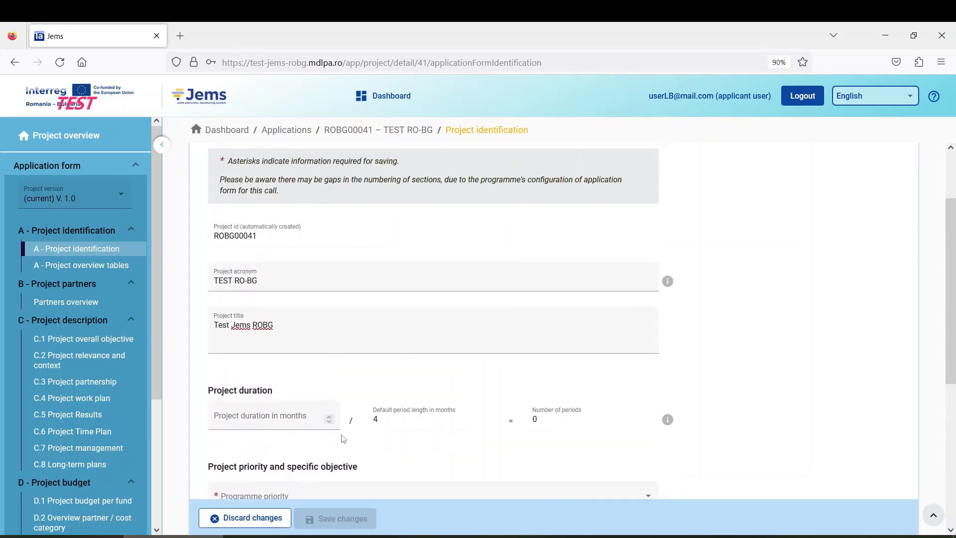
left_click(300, 389)
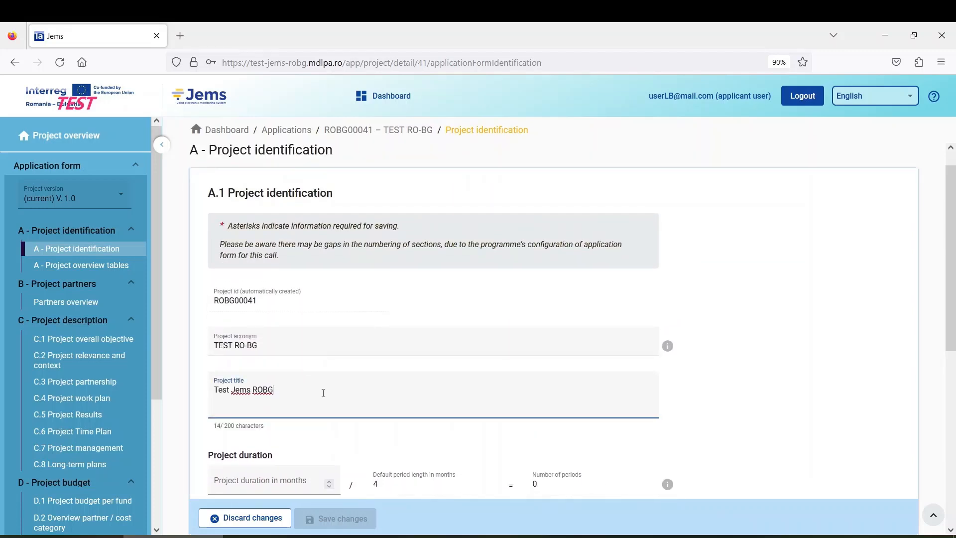
scroll(358, 390, "down", 2)
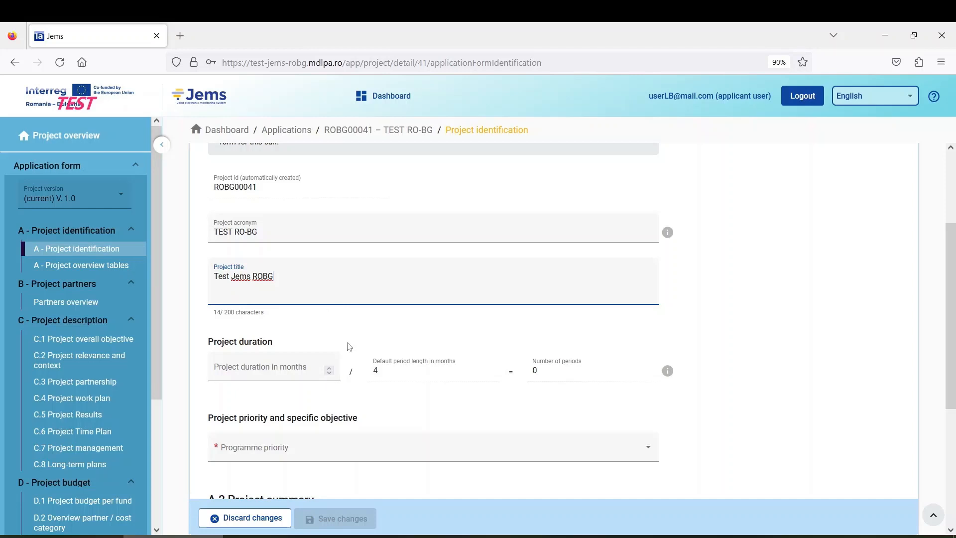
scroll(349, 346, "down", 3)
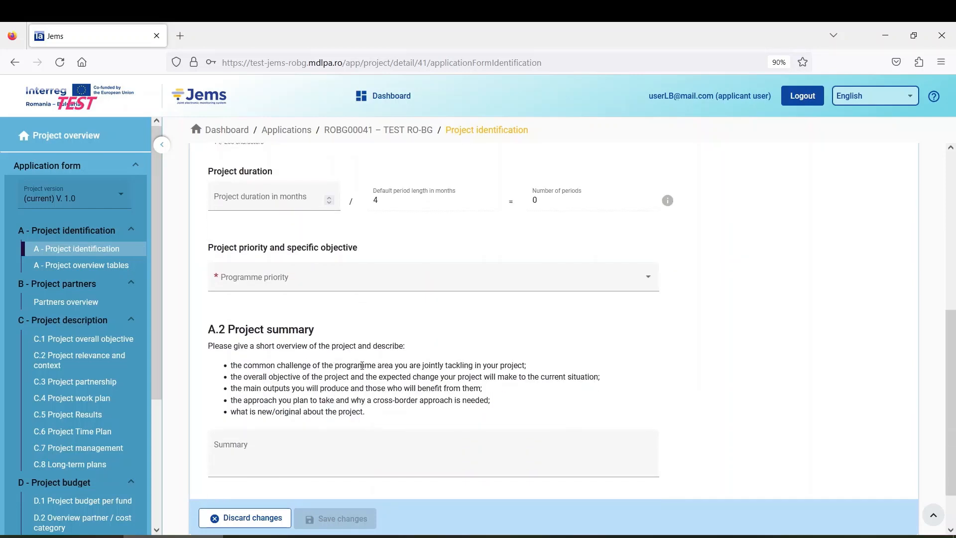
scroll(362, 365, "up", 3)
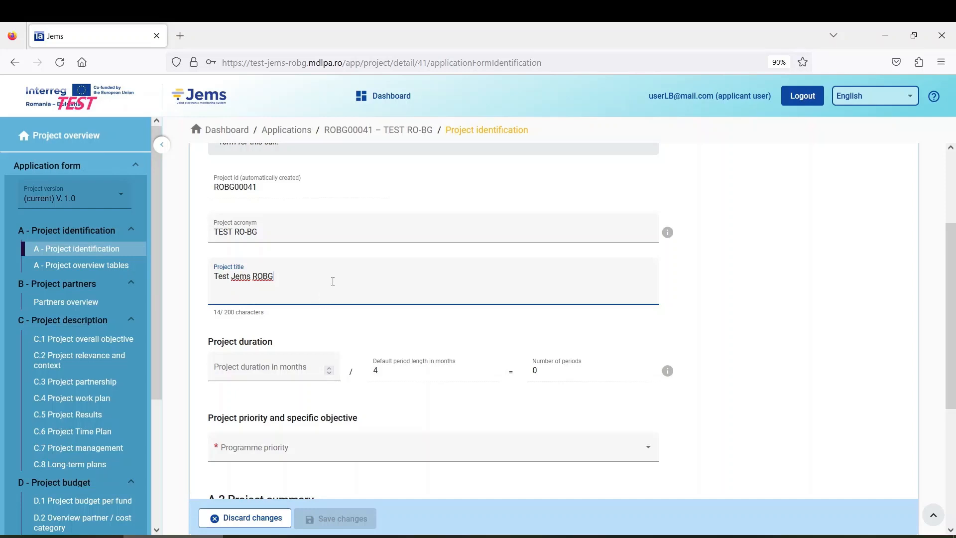
left_click_drag(217, 315, 264, 322)
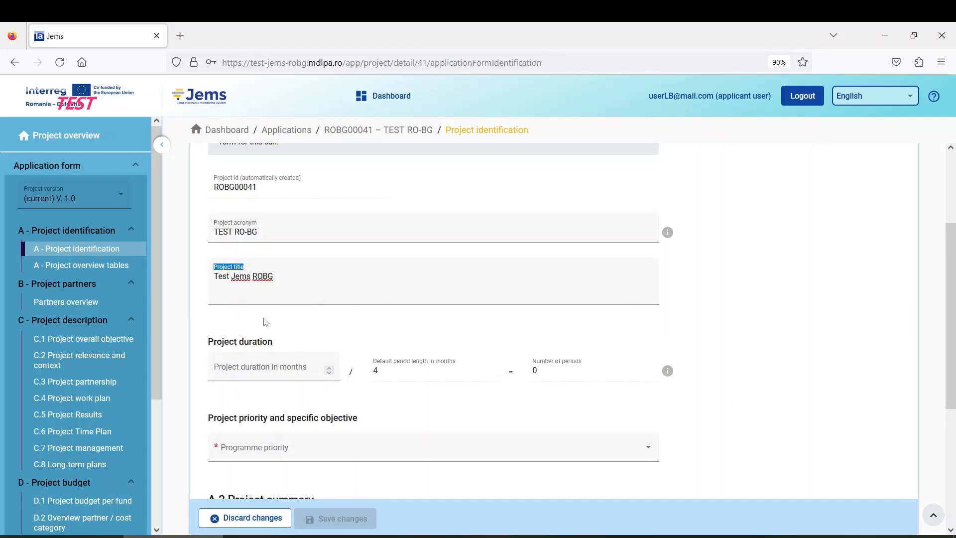
left_click(288, 288)
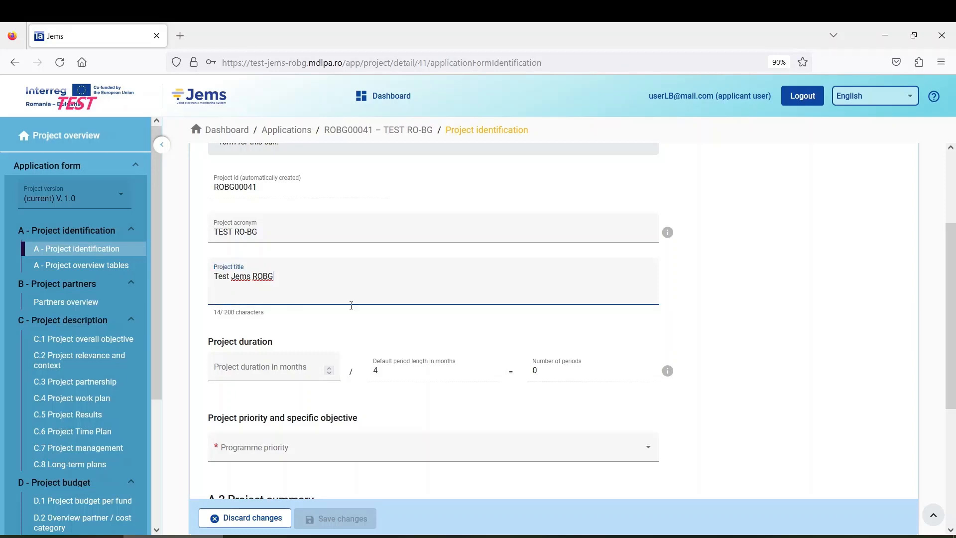
scroll(359, 309, "down", 2)
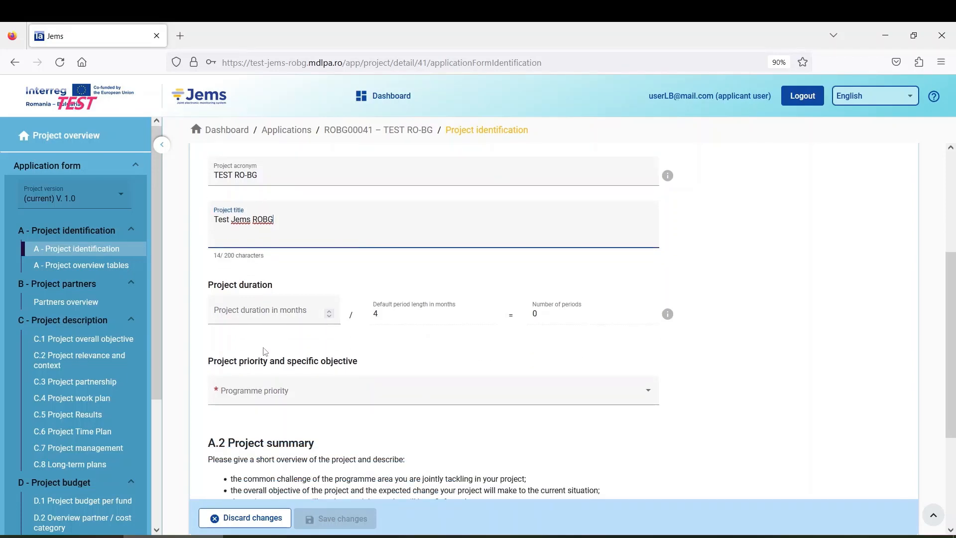
scroll(249, 336, "down", 2)
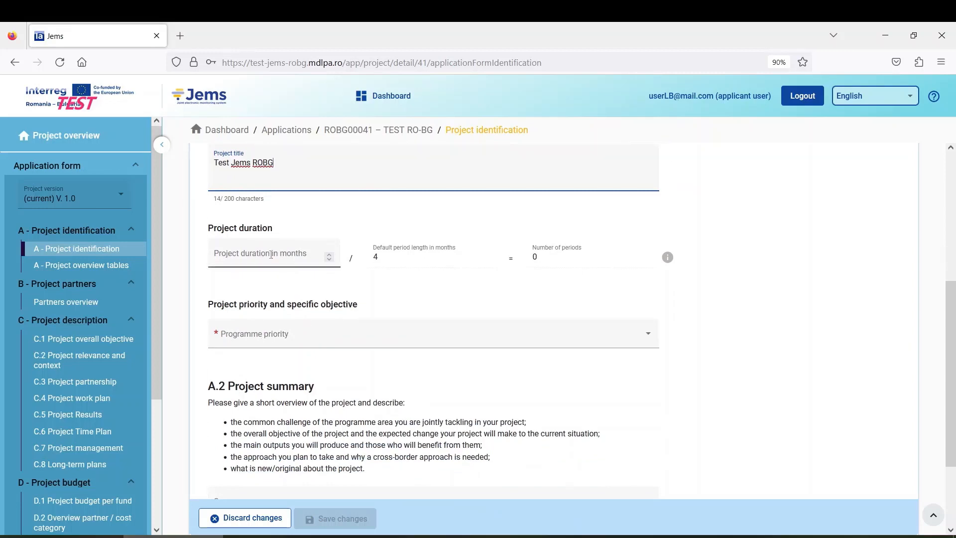
Step: Enter 36 months as the project duration, giving 9 reporting periods
left_click(255, 255)
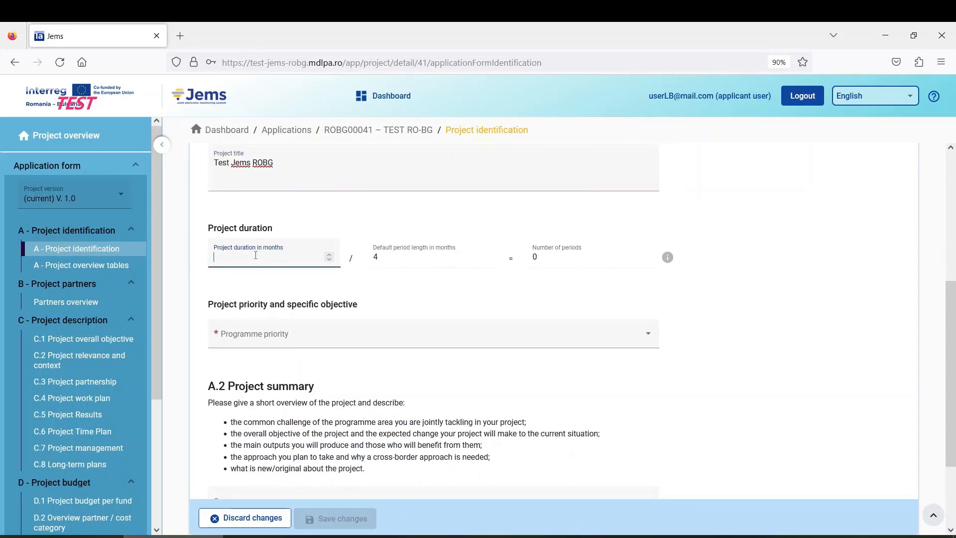
type("36")
left_click(263, 284)
left_click(232, 261)
scroll(291, 318, "down", 2)
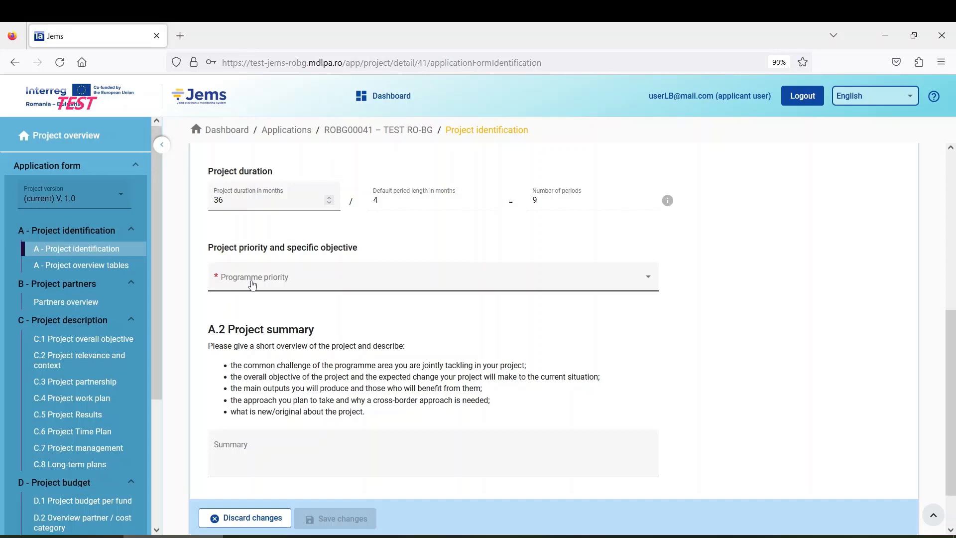
Step: Choose programme priority P2 – A greener region with specific objective SO 2.4
left_click(276, 281)
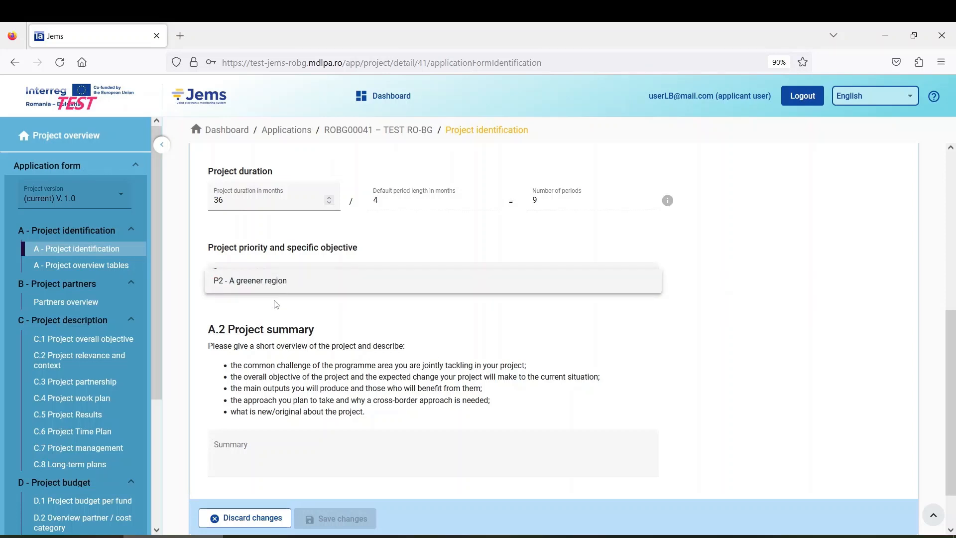
left_click(252, 284)
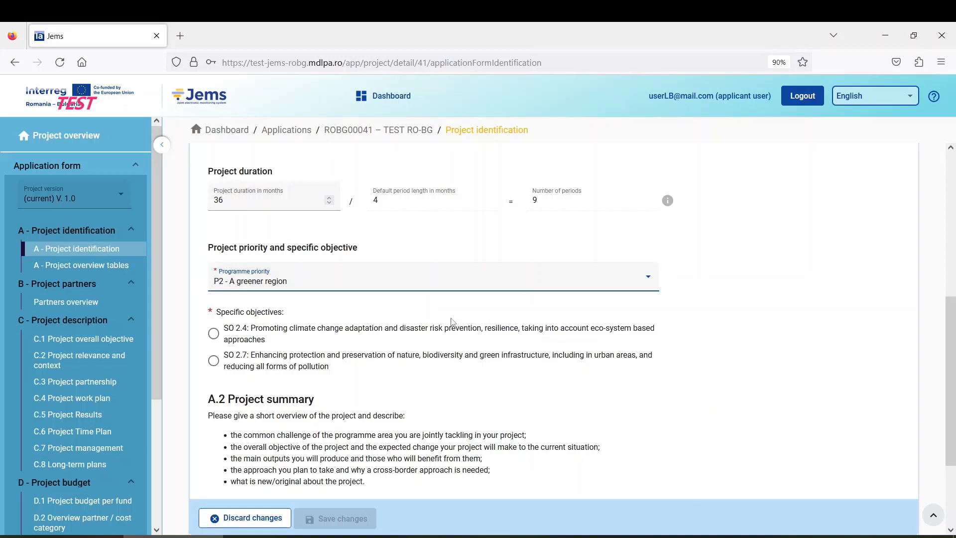
scroll(326, 324, "down", 1)
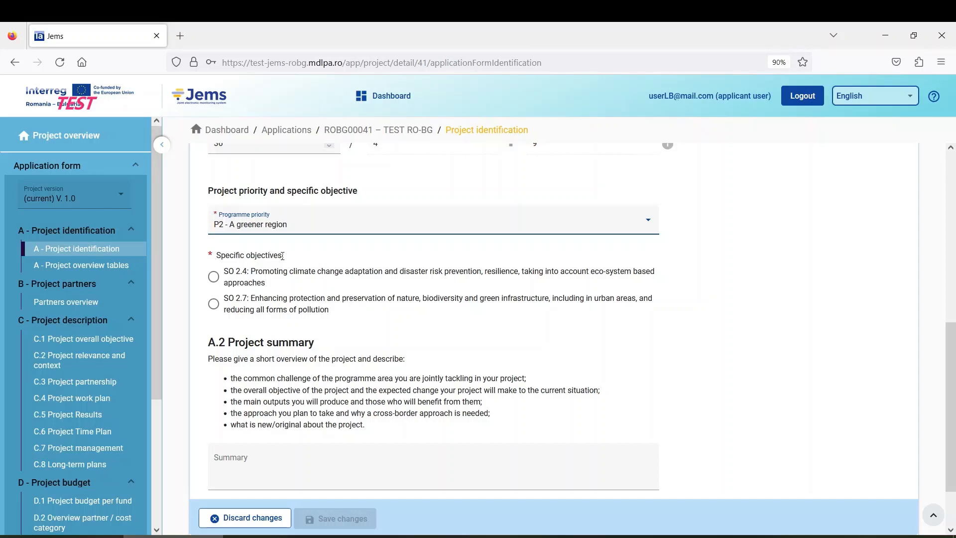
left_click_drag(285, 256, 215, 255)
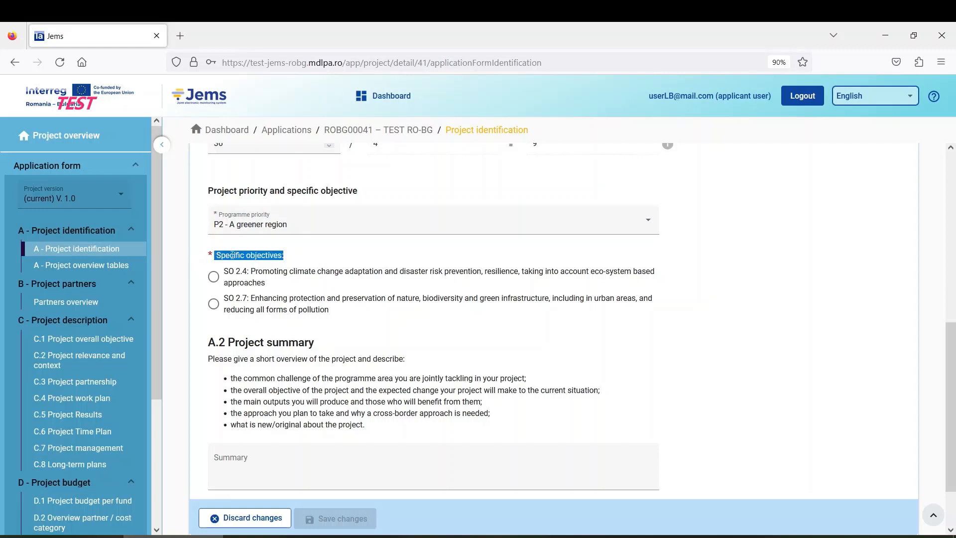
left_click(238, 254)
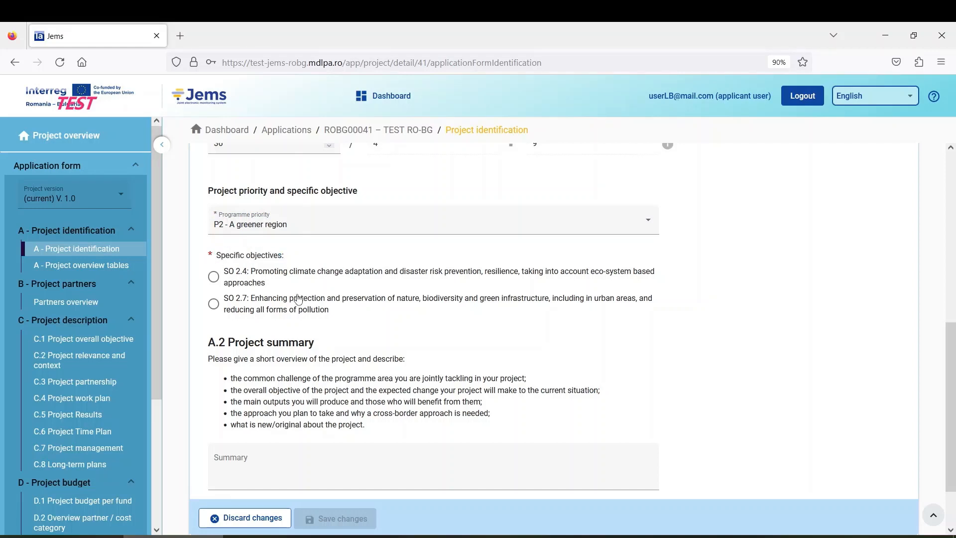
left_click(214, 279)
scroll(383, 332, "down", 2)
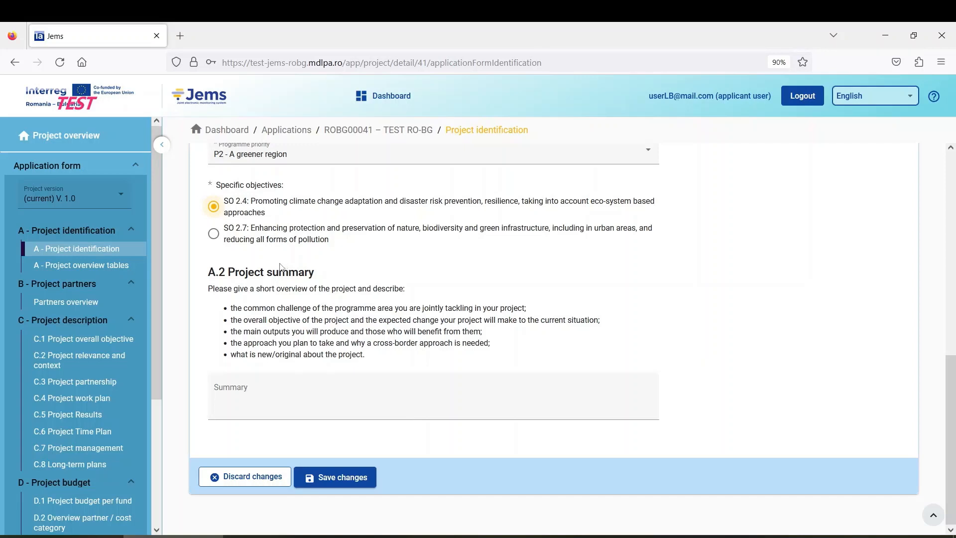
Step: Save the objective, then enter 'Summary' as the A.2 summary and save again
left_click(339, 483)
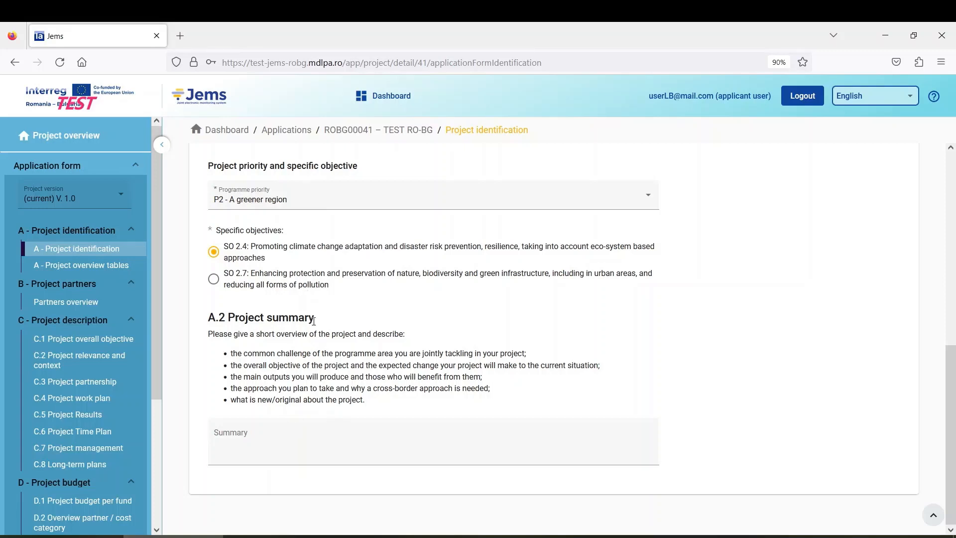
left_click(287, 437)
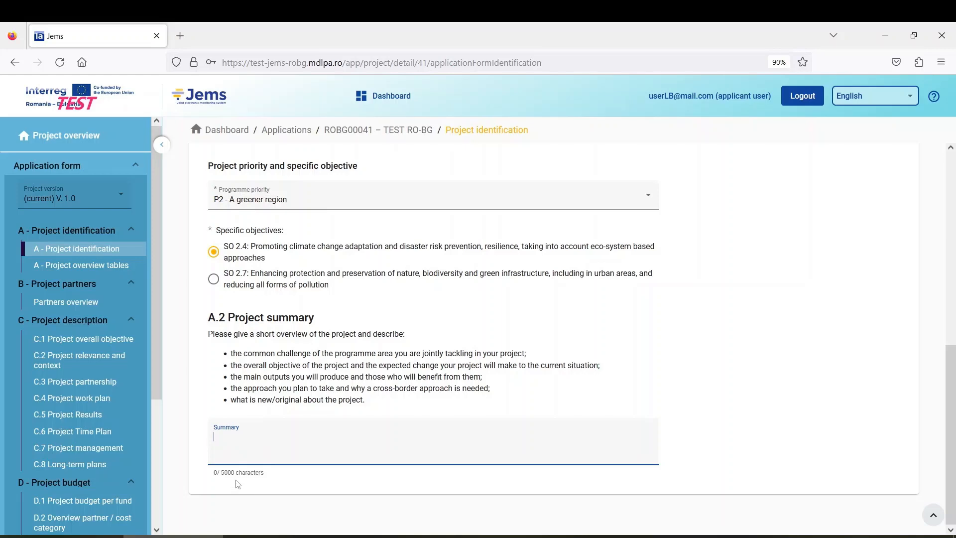
scroll(237, 484, "up", 3)
scroll(238, 484, "up", 1)
scroll(235, 482, "down", 4)
type("Summary")
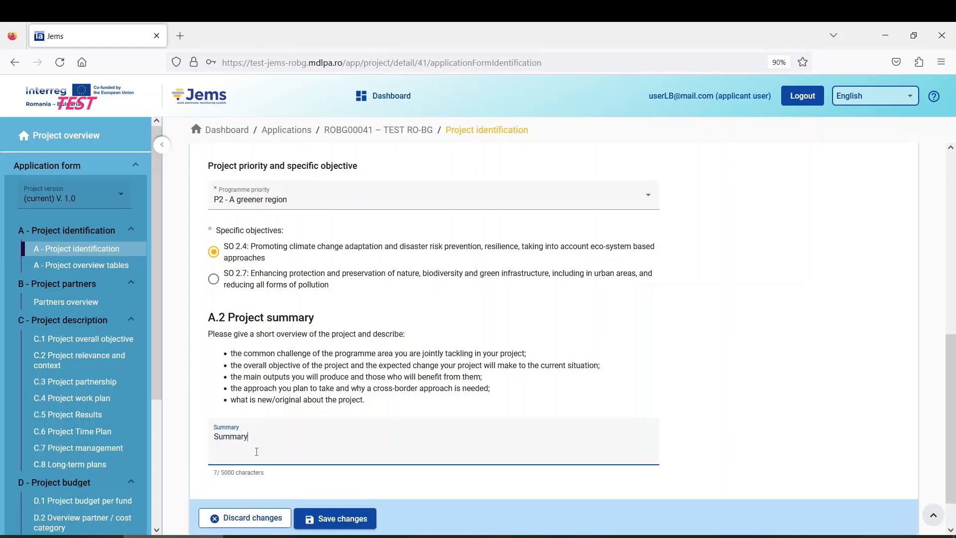
left_click(349, 519)
scroll(368, 448, "down", 1)
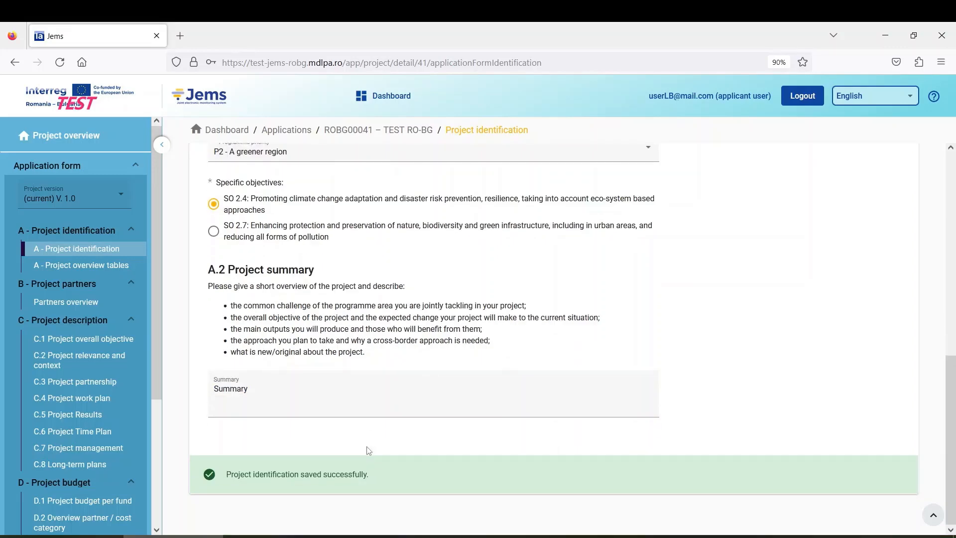
scroll(369, 450, "up", 10)
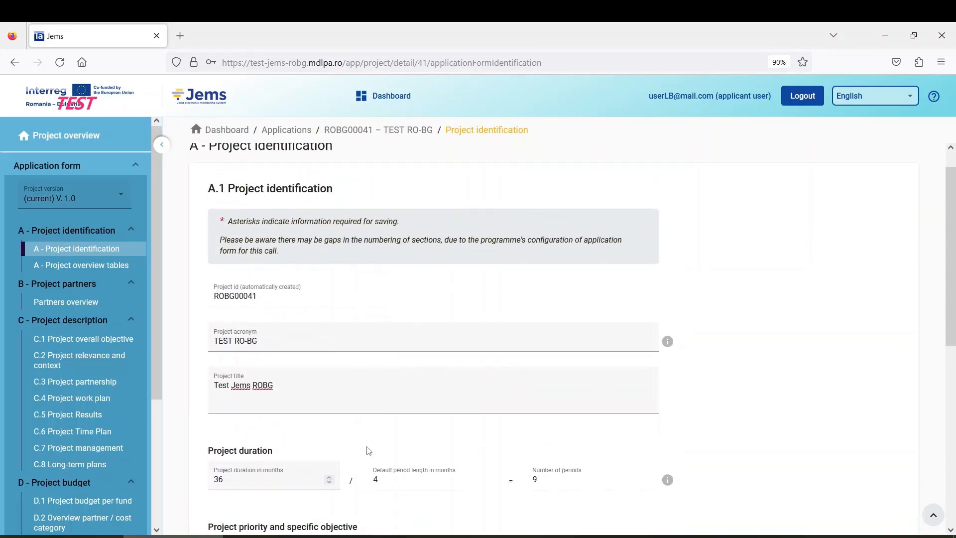
scroll(368, 450, "down", 10)
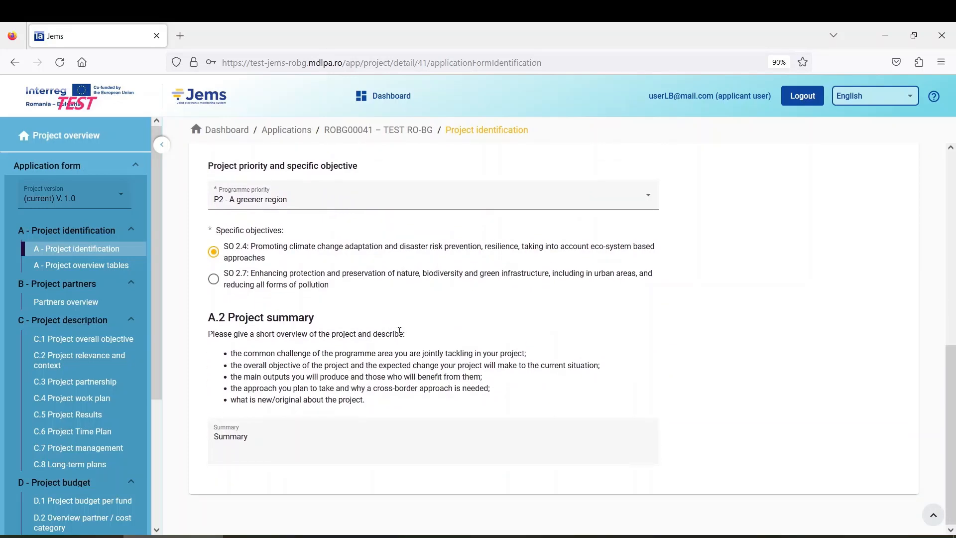
scroll(433, 349, "up", 3)
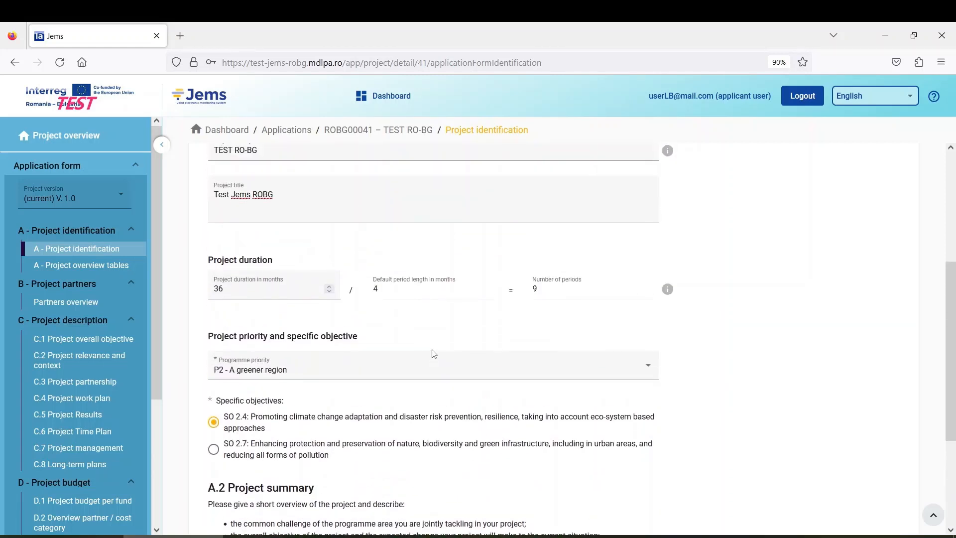
scroll(434, 353, "up", 5)
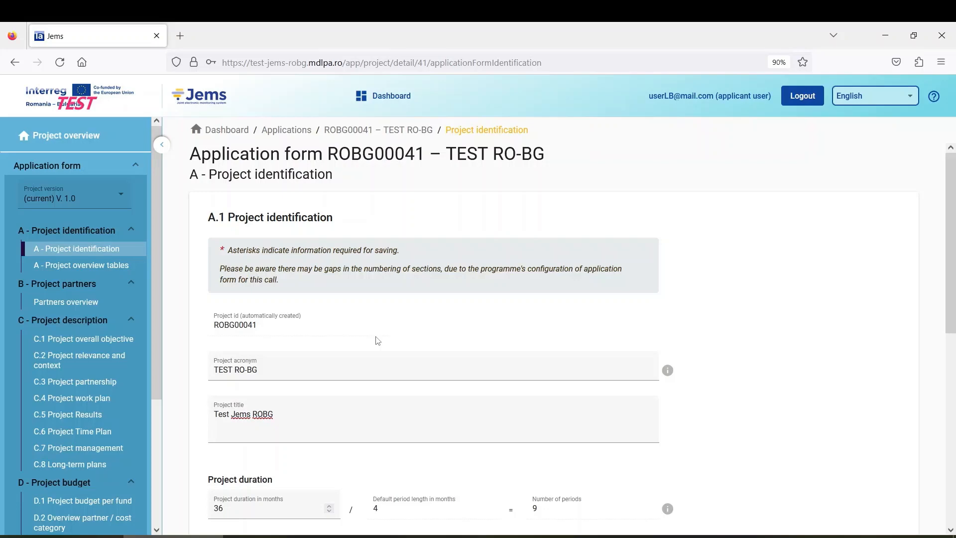
scroll(318, 334, "down", 5)
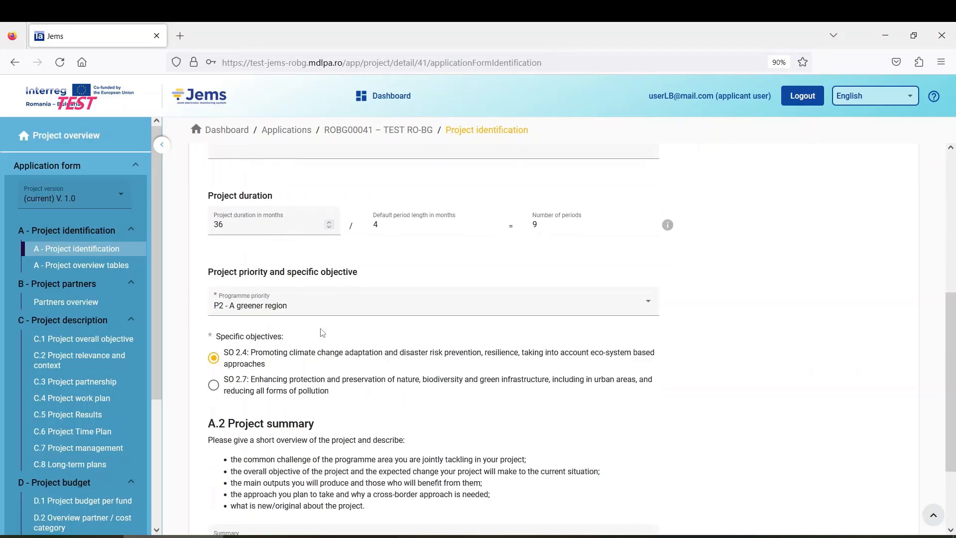
scroll(322, 332, "up", 5)
scroll(298, 328, "down", 3)
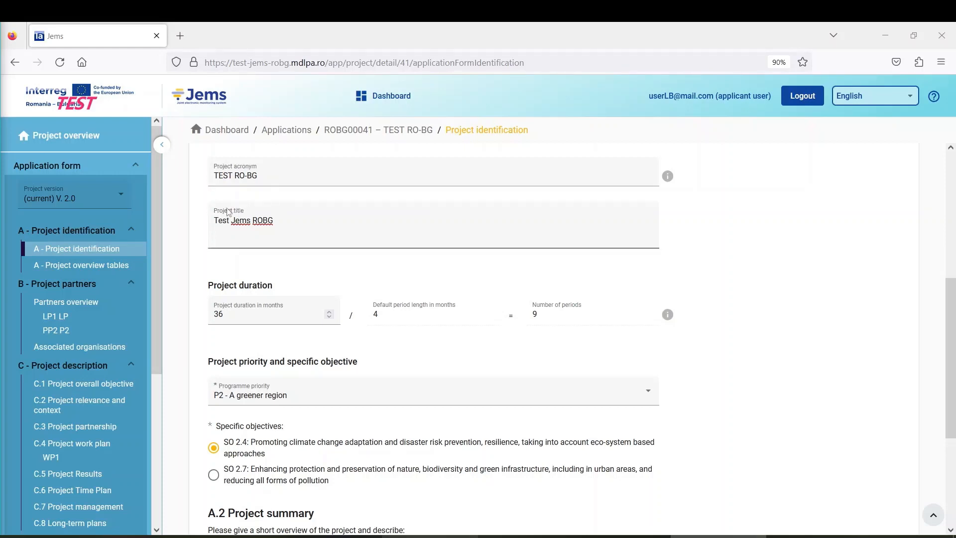
left_click(279, 177)
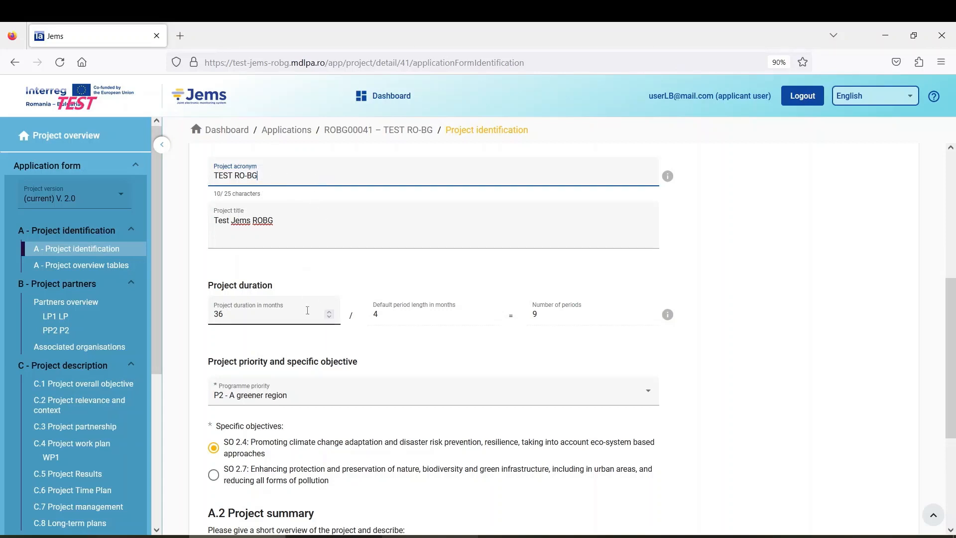
scroll(308, 310, "down", 4)
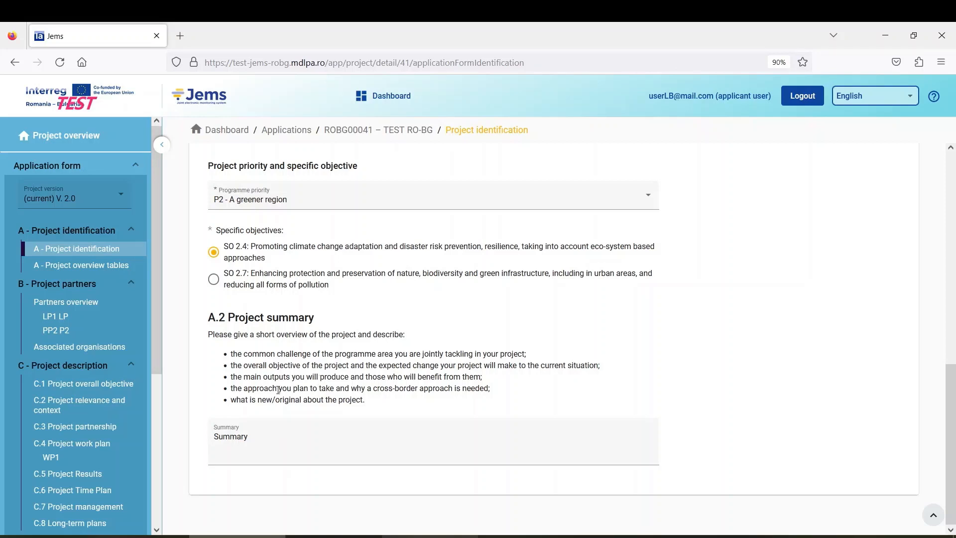
left_click(291, 441)
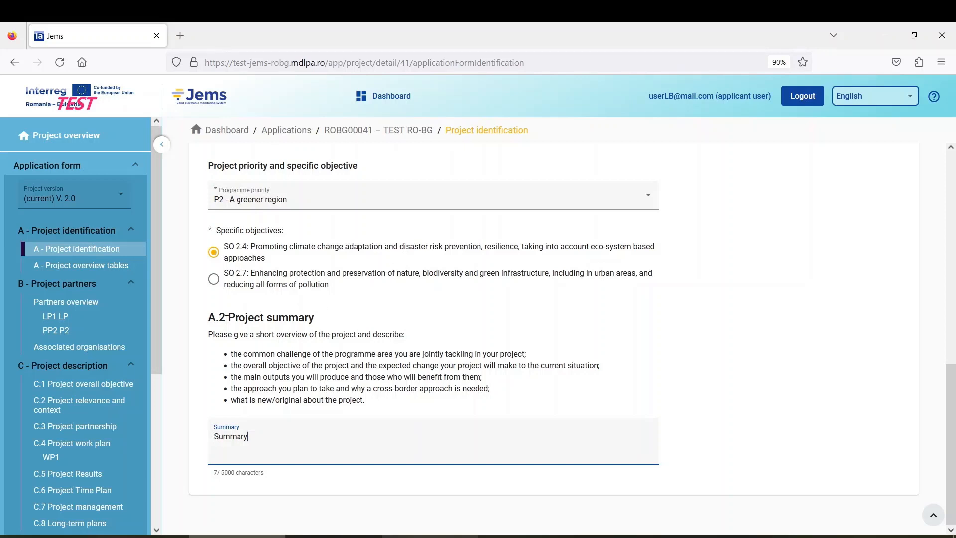
left_click_drag(224, 318, 304, 318)
left_click(311, 302)
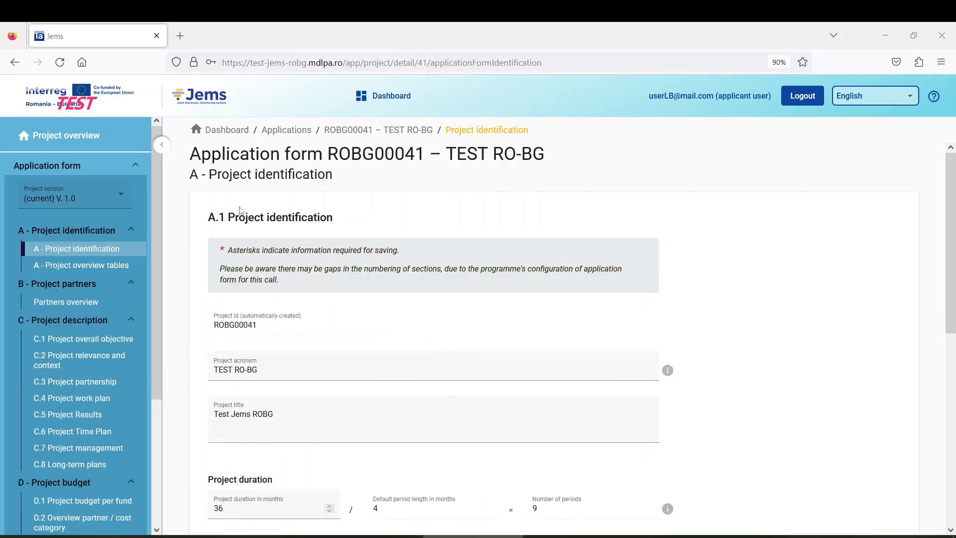
scroll(358, 315, "down", 8)
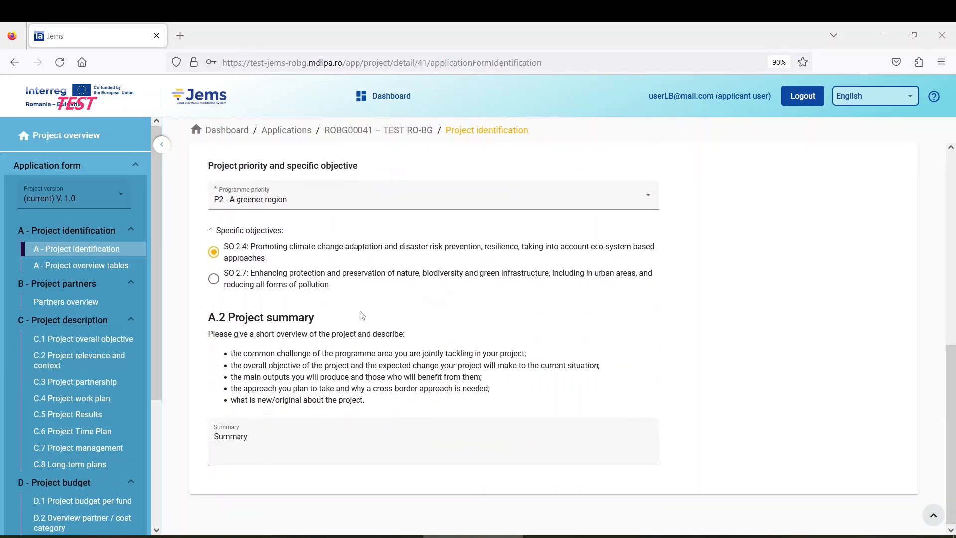
scroll(358, 324, "up", 8)
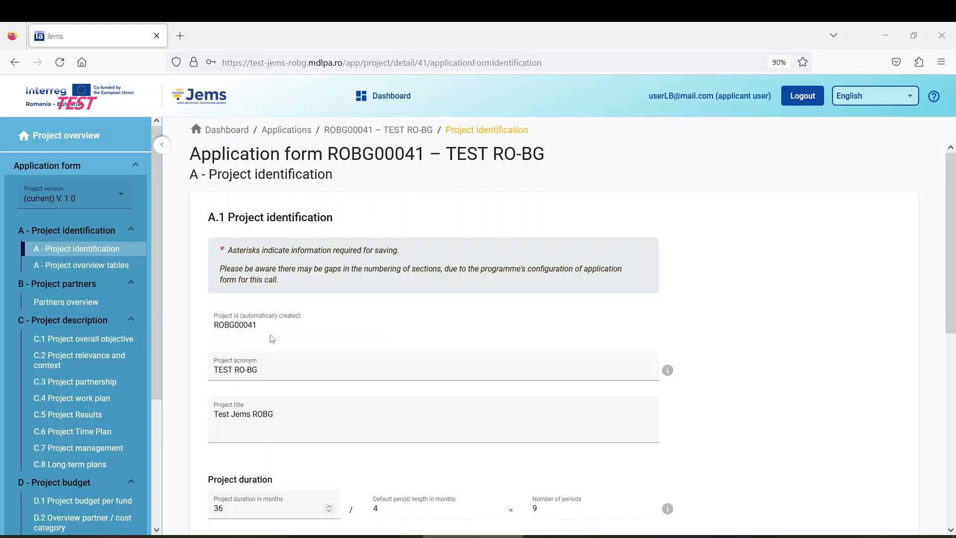
scroll(296, 356, "down", 4)
scroll(296, 356, "up", 4)
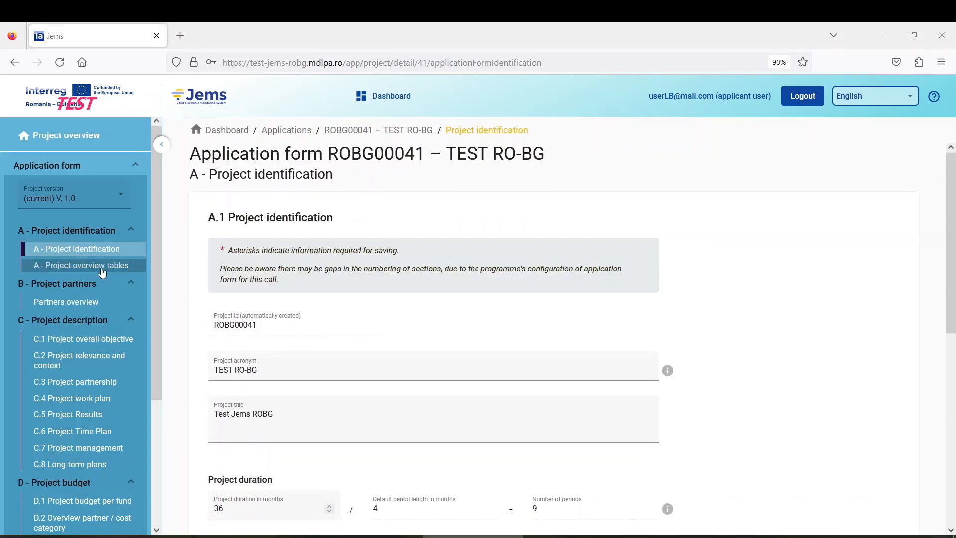
Step: Review the A.3 budget and A.4 outputs overview tables, then open the B Partners overview
left_click(74, 269)
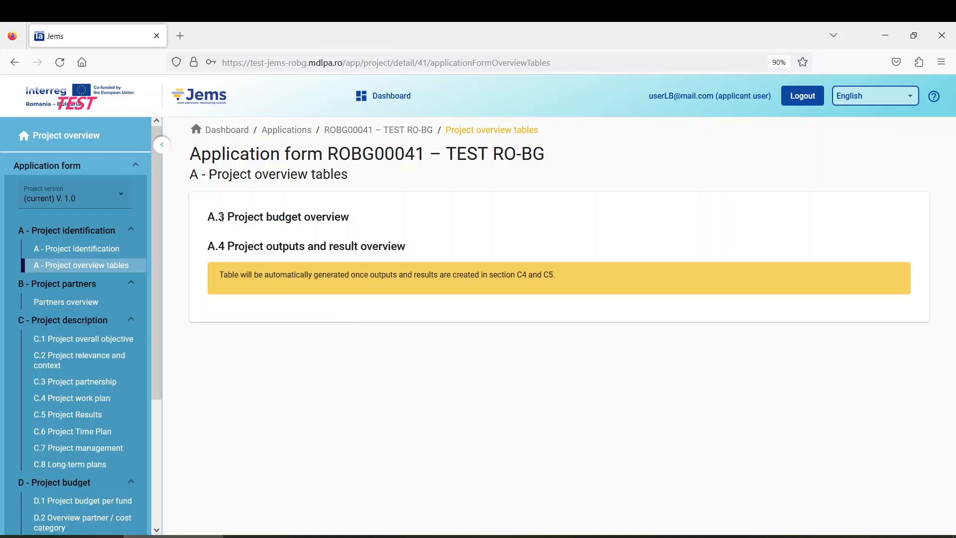
left_click_drag(209, 217, 383, 215)
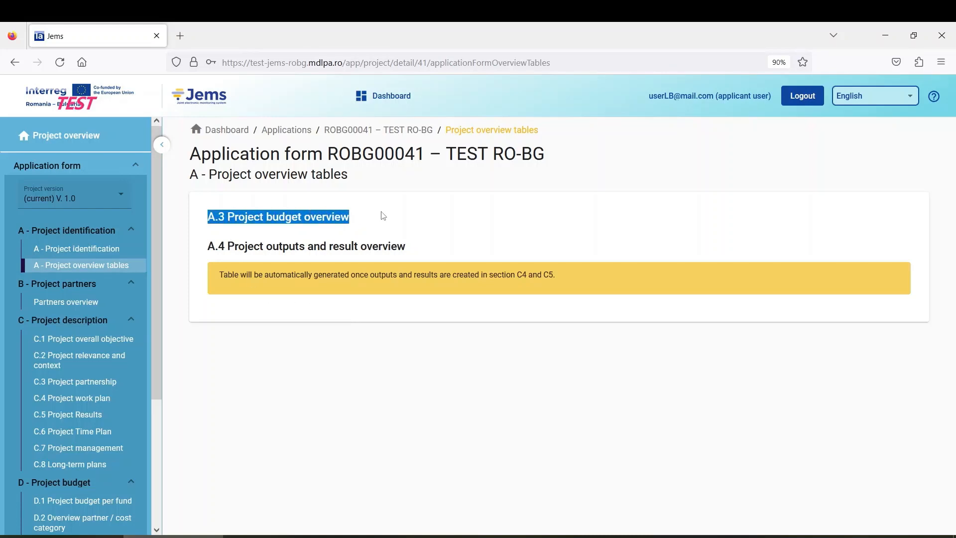
left_click_drag(223, 249, 419, 253)
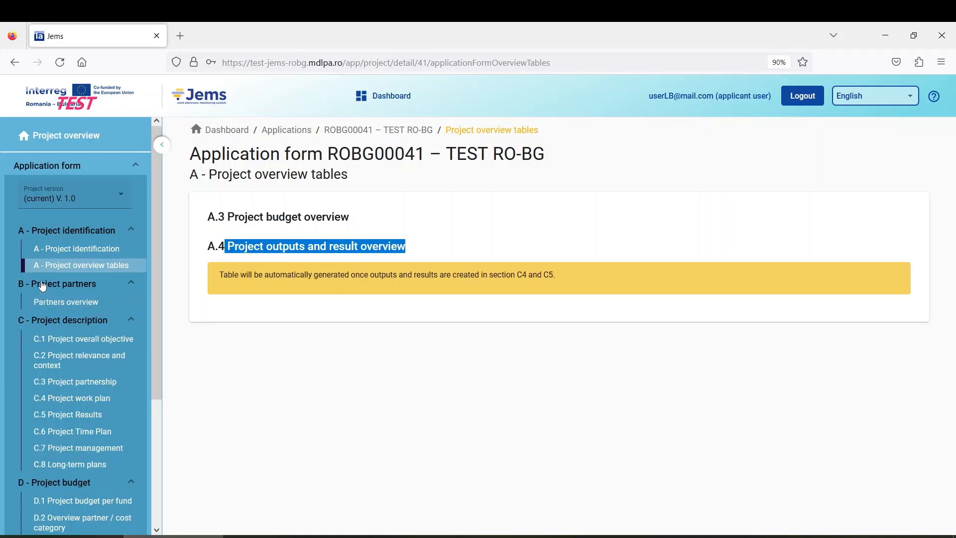
left_click(71, 309)
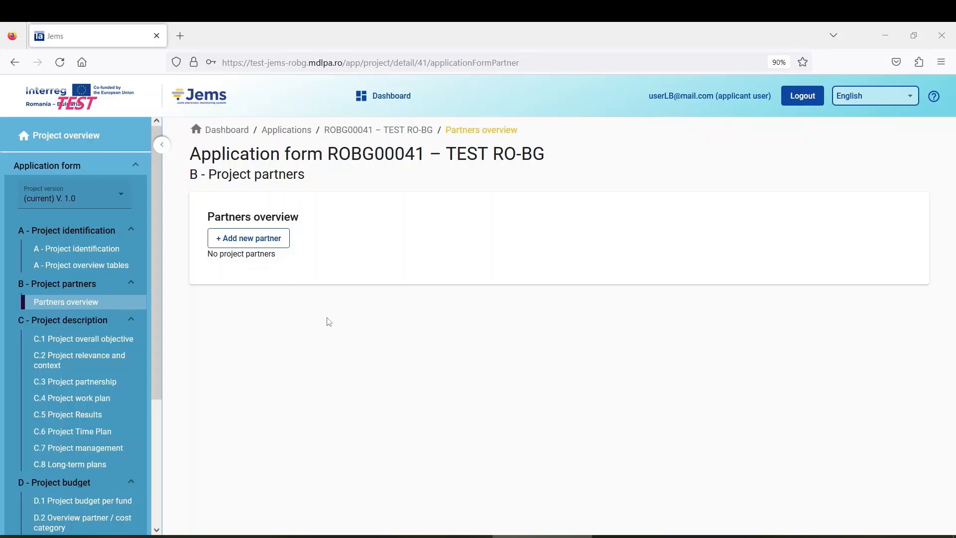
left_click(266, 245)
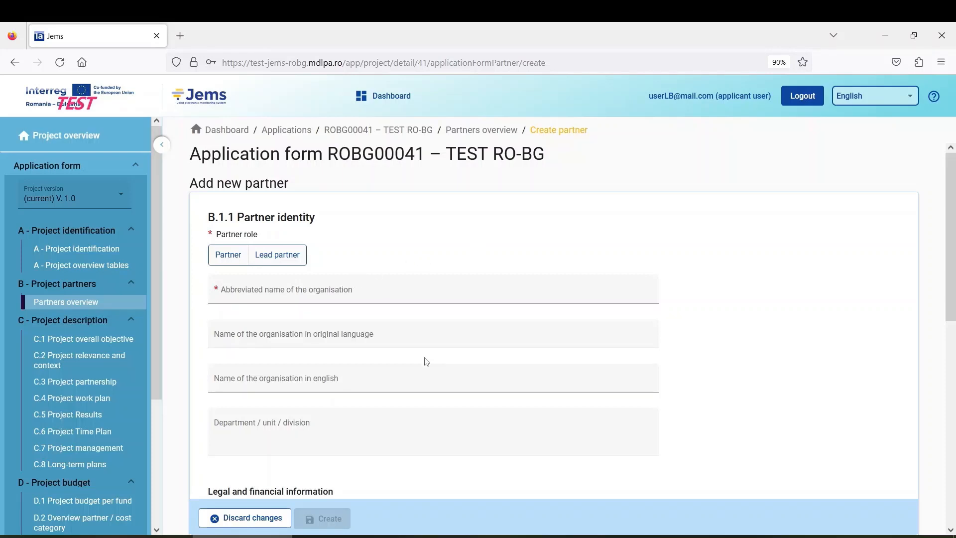
scroll(415, 333, "down", 3)
scroll(415, 334, "down", 4)
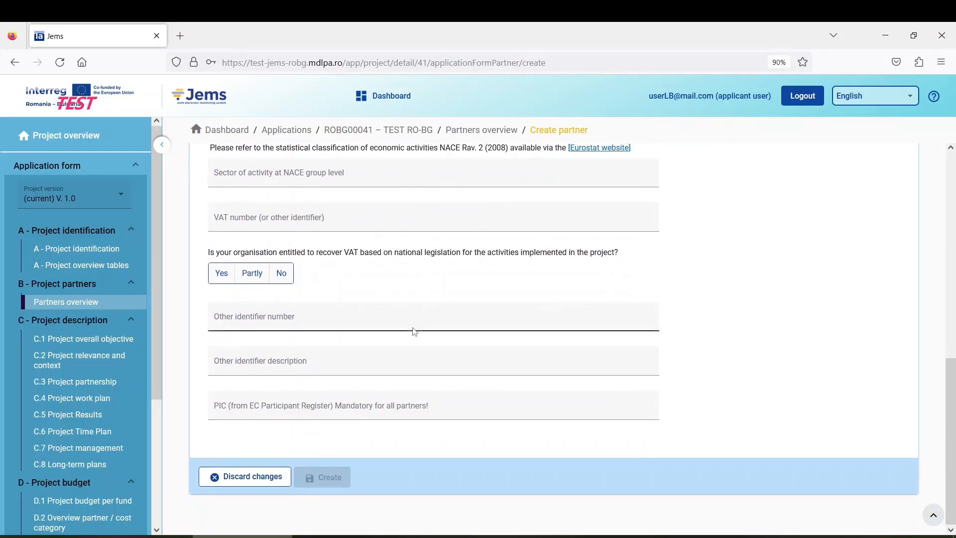
scroll(415, 333, "up", 9)
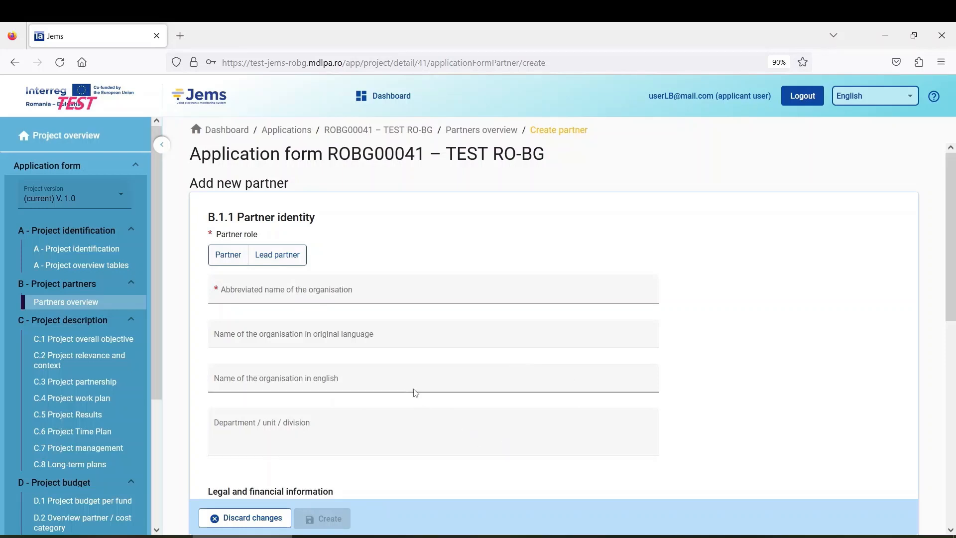
scroll(415, 393, "down", 8)
scroll(416, 393, "up", 2)
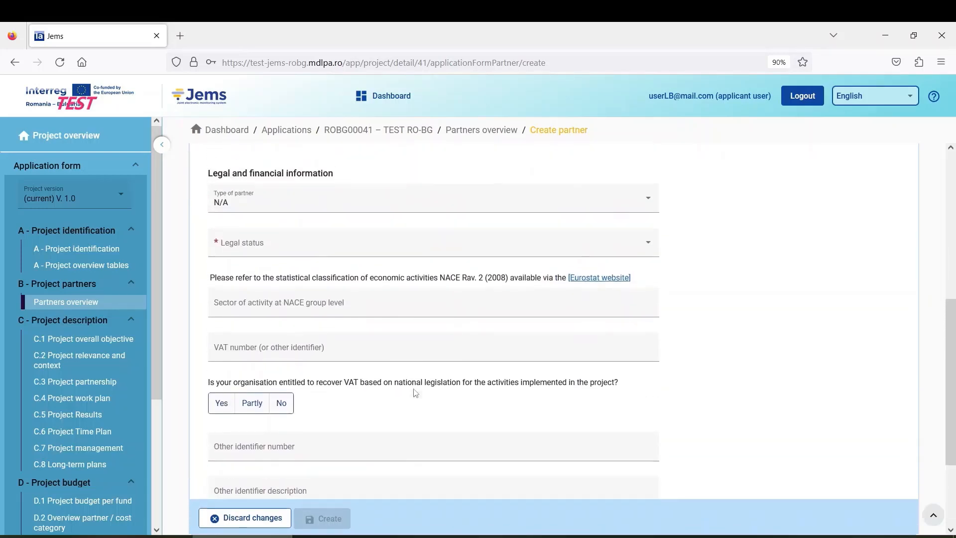
scroll(415, 394, "up", 4)
scroll(417, 380, "up", 2)
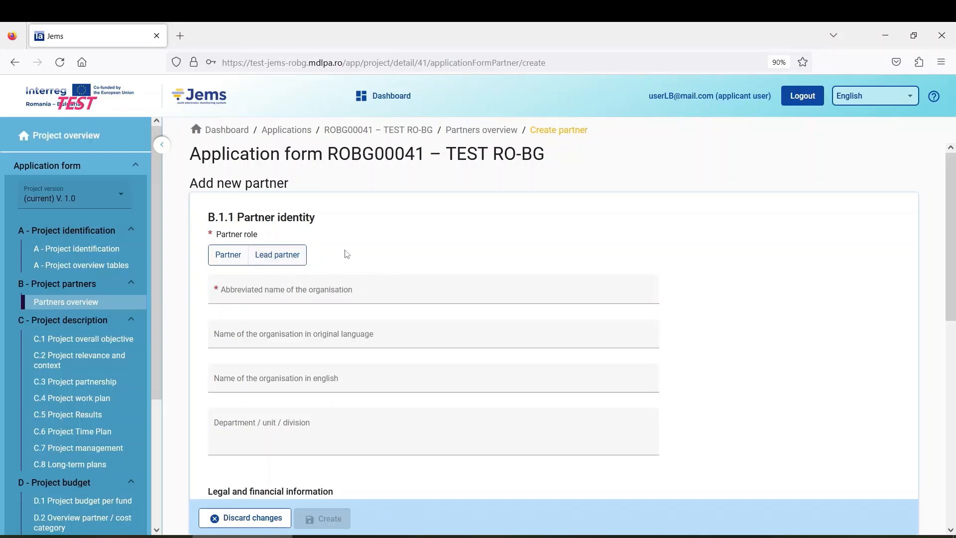
Step: Set the role to Lead partner, abbreviation LP, and names 'Partenere Lider' and 'Lead Partner'
left_click(281, 262)
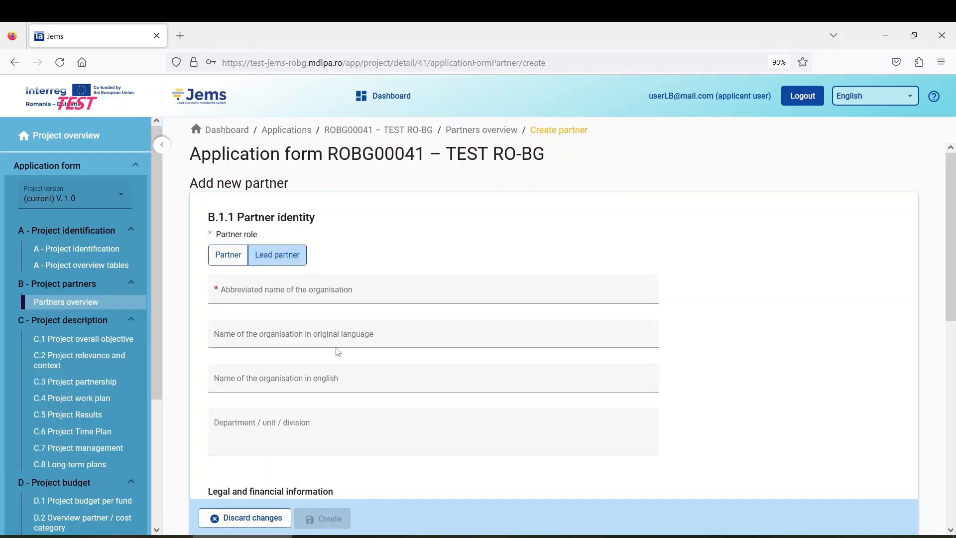
left_click(280, 293)
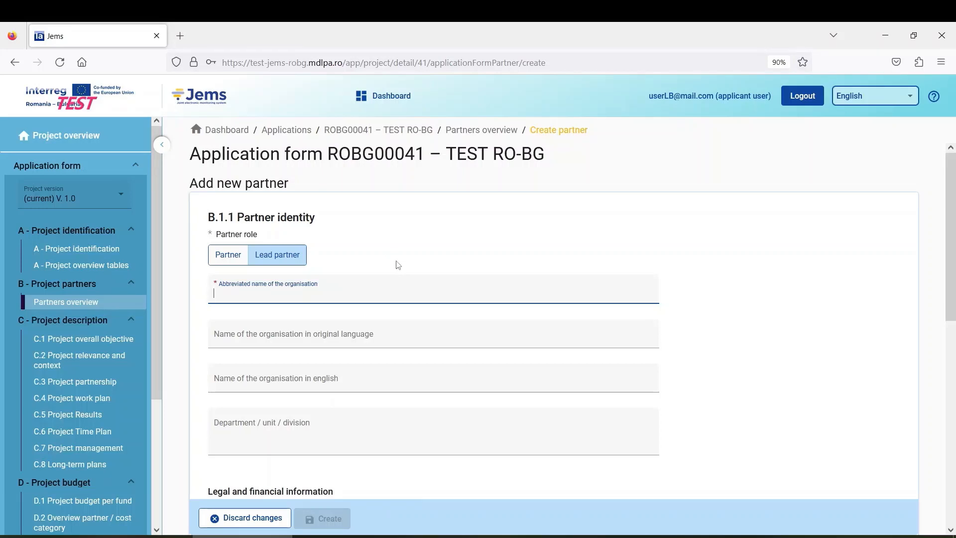
type("LP")
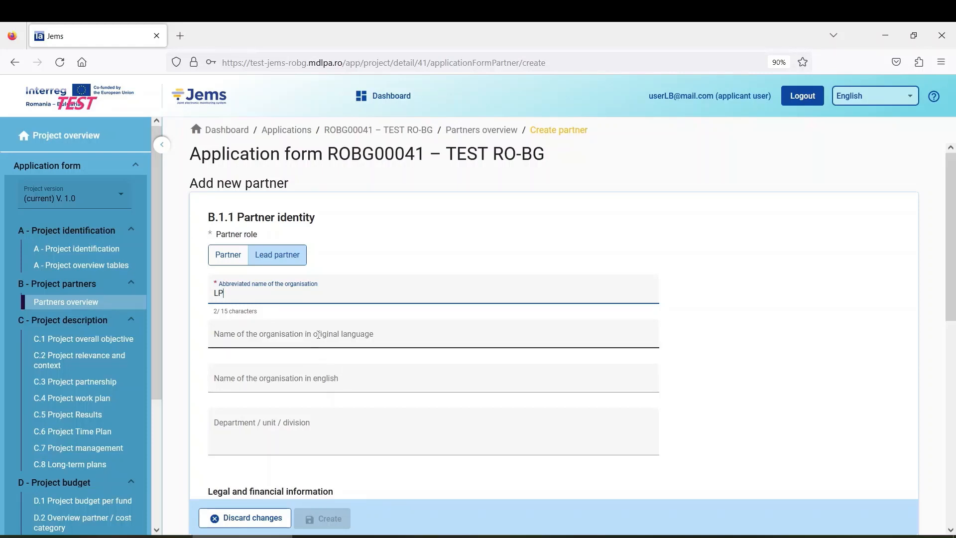
left_click(334, 339)
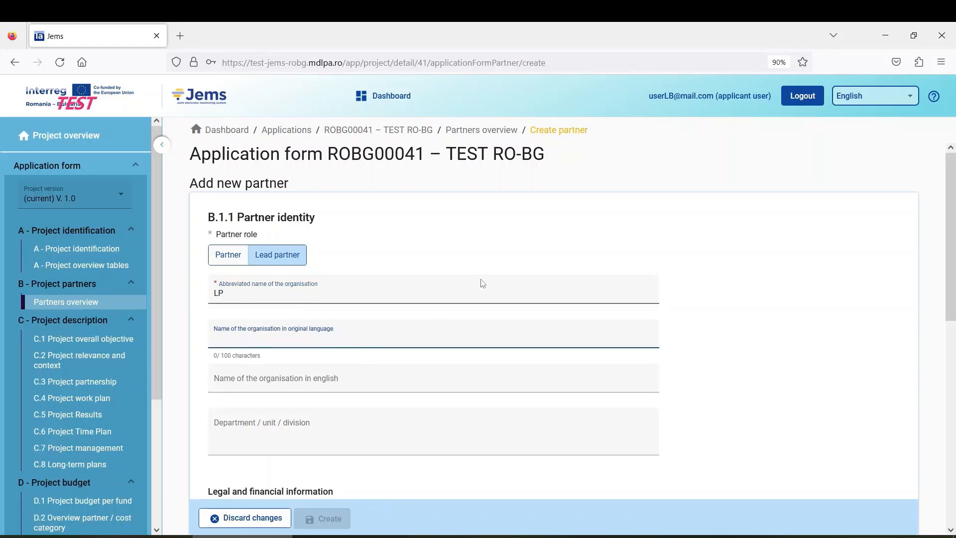
type("P")
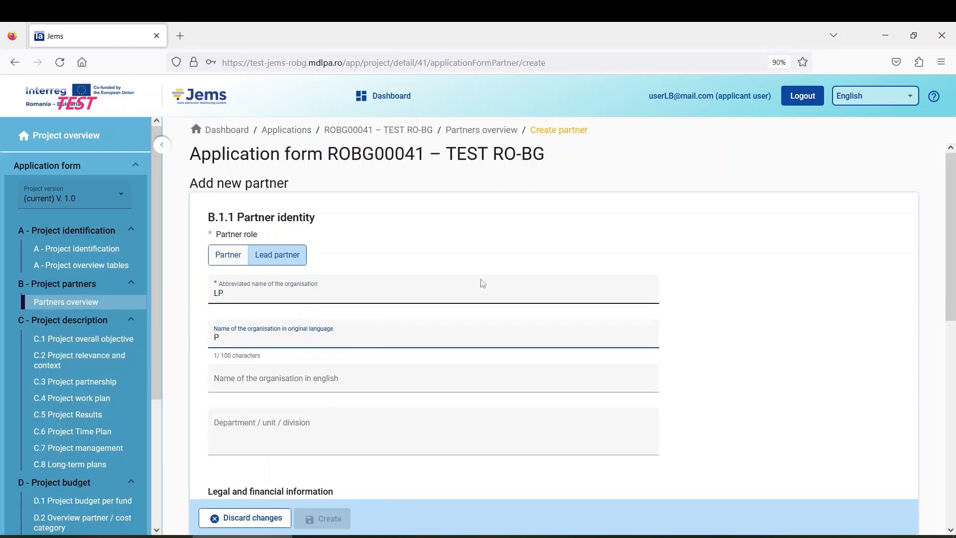
type("artenere Lider")
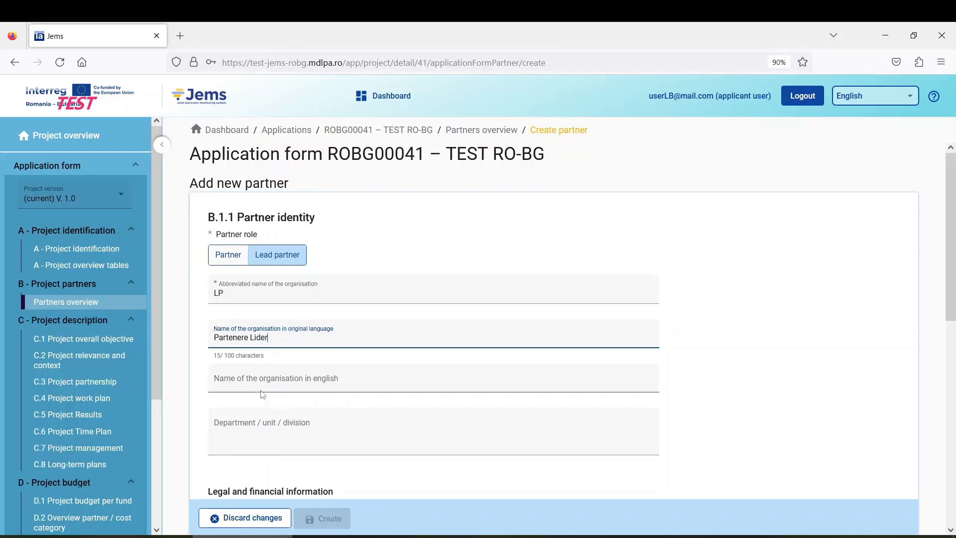
left_click(319, 379)
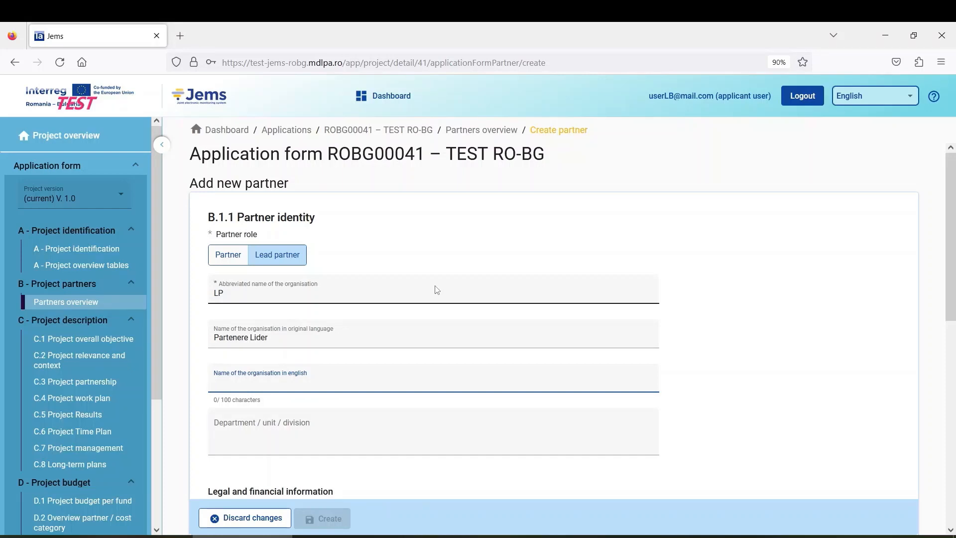
type("Lead Partner")
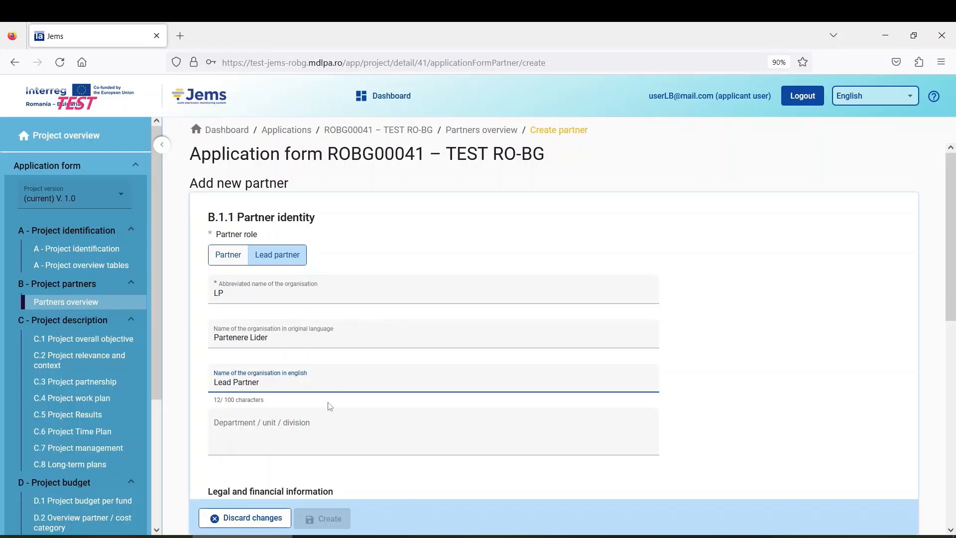
Step: Enter 'Department' as the partner's department / unit / division
scroll(280, 407, "down", 1)
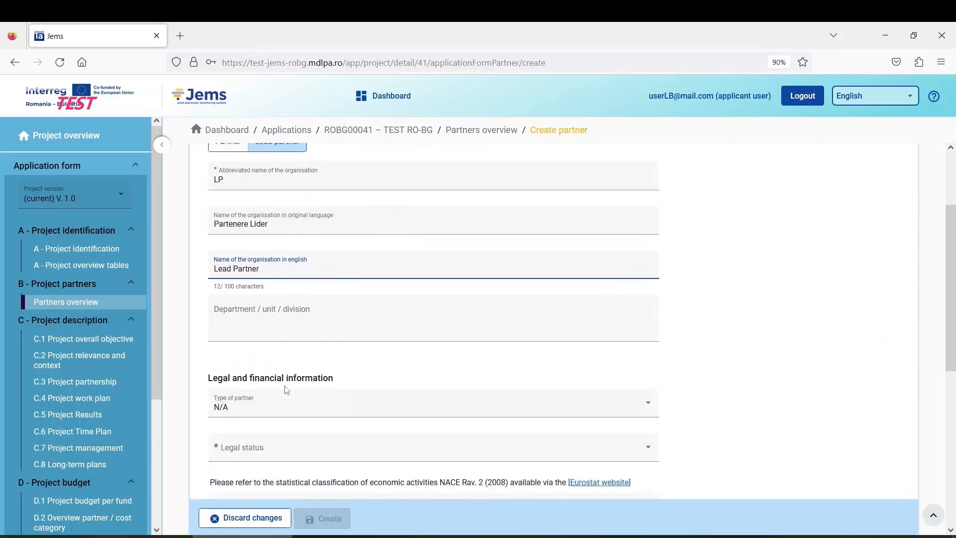
left_click(276, 328)
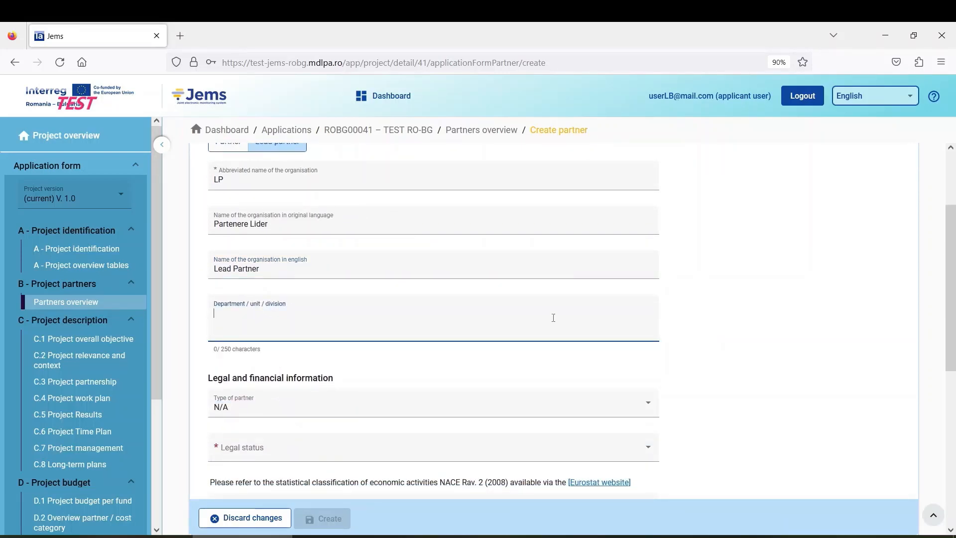
scroll(550, 318, "up", 2)
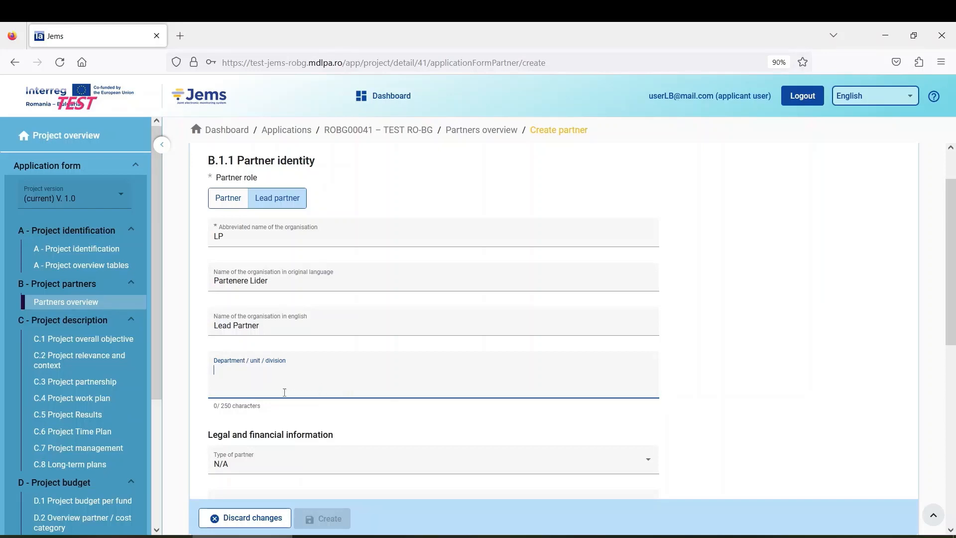
type("Department")
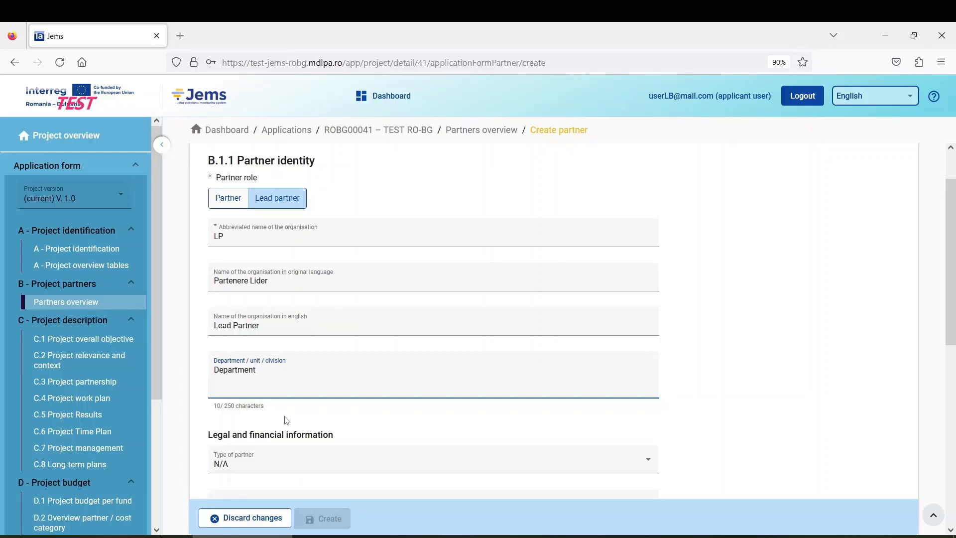
scroll(288, 421, "down", 2)
scroll(273, 358, "down", 2)
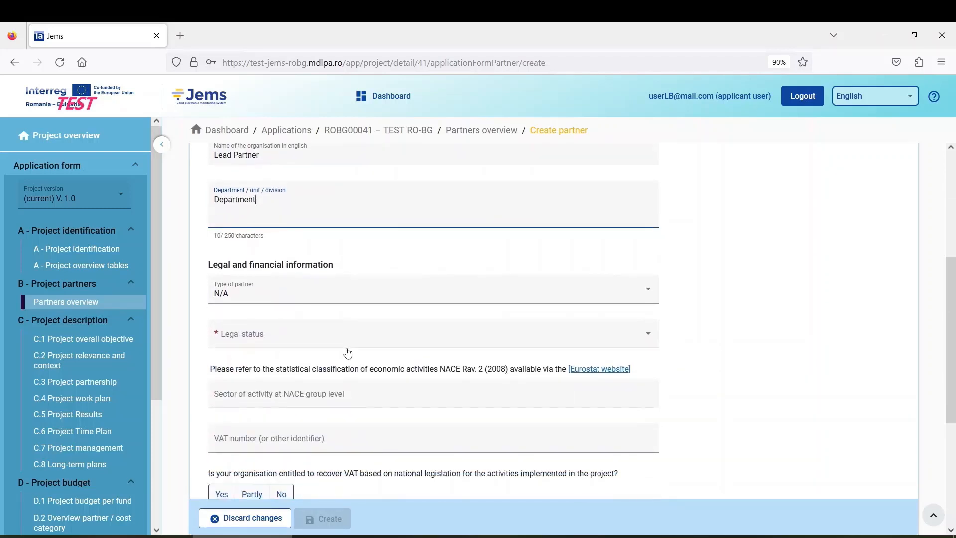
Step: Set the type of partner to Local public authority and the legal status to Public
left_click(257, 299)
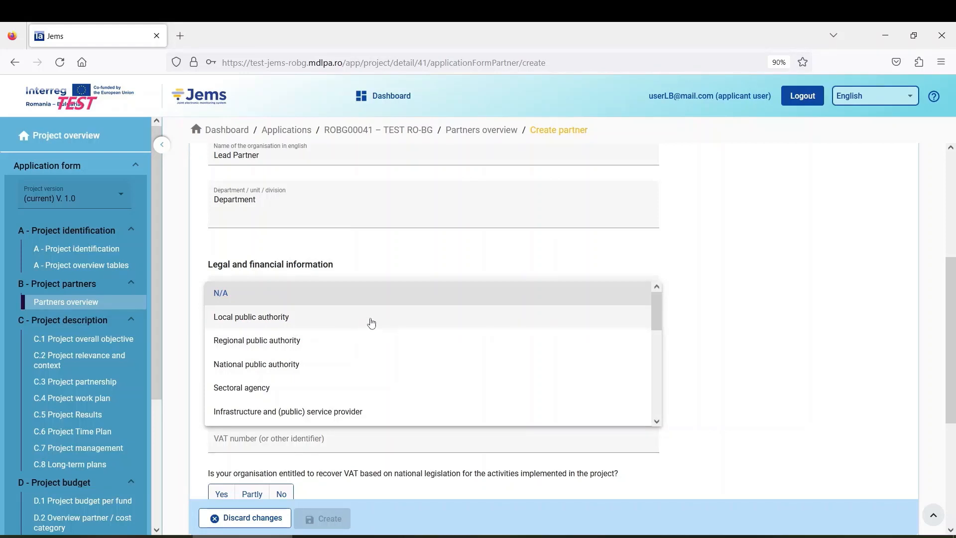
left_click(286, 324)
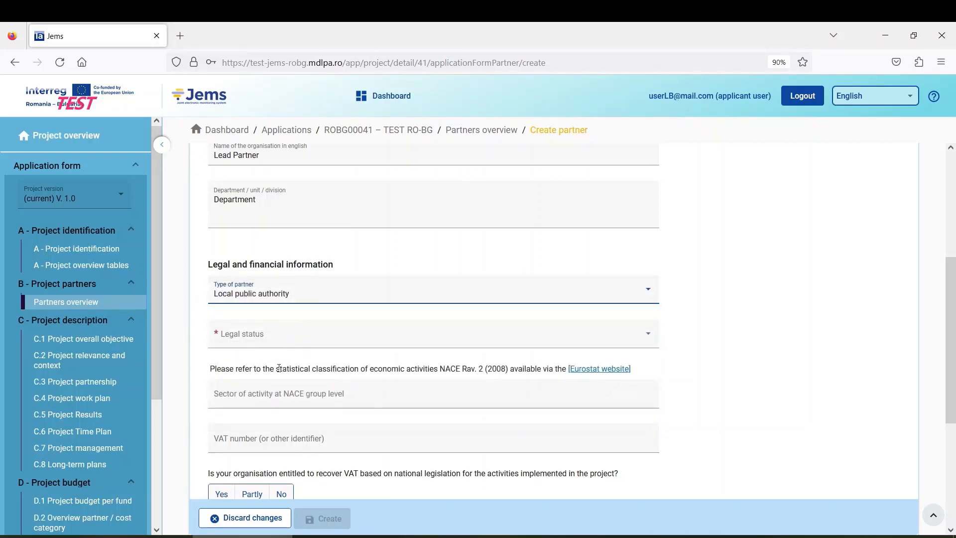
scroll(271, 298, "down", 2)
left_click(267, 285)
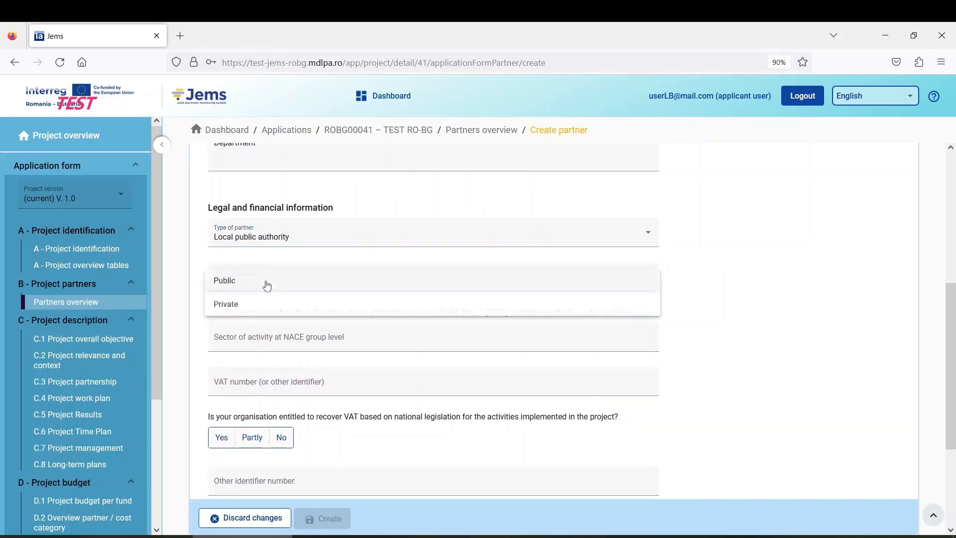
left_click(230, 284)
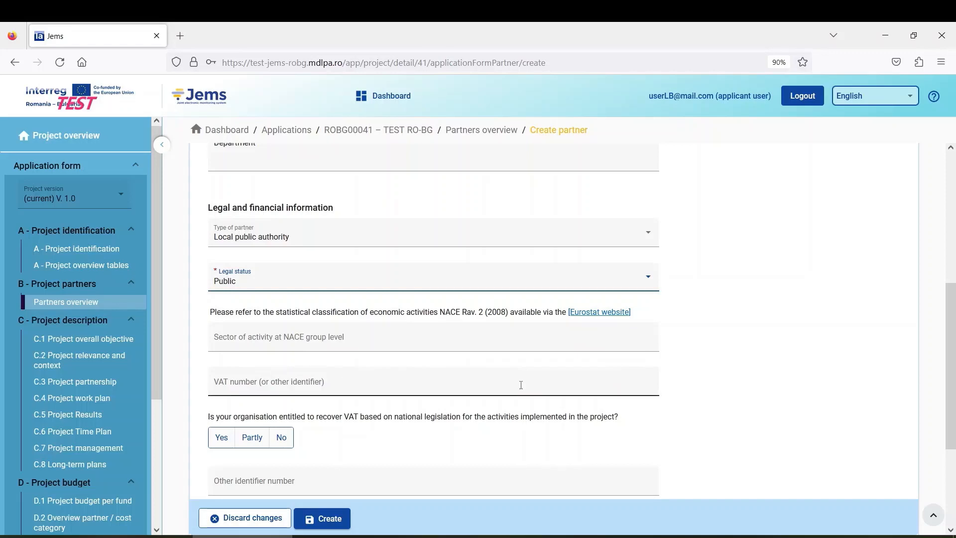
scroll(466, 373, "down", 1)
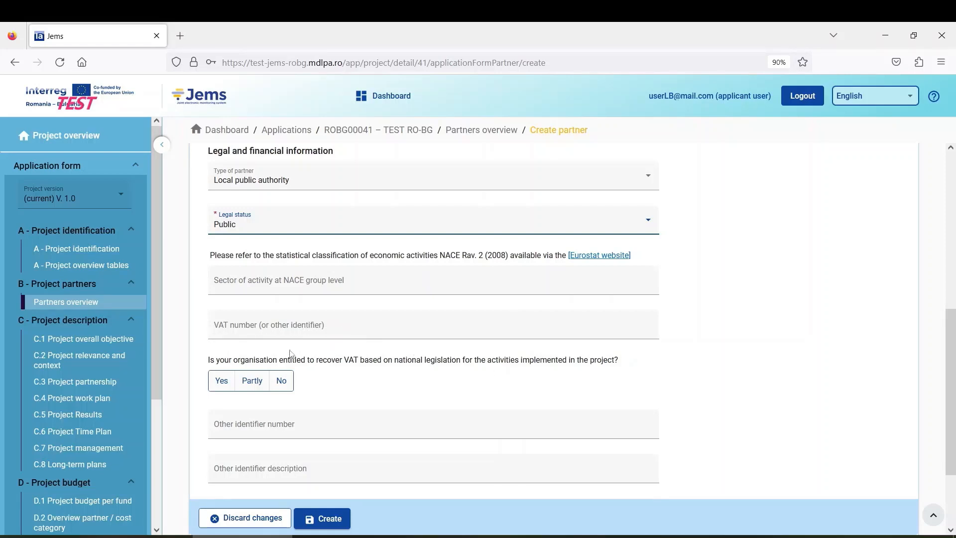
Step: Enter 111111 in the VAT number (or other identifier) field
left_click(230, 330)
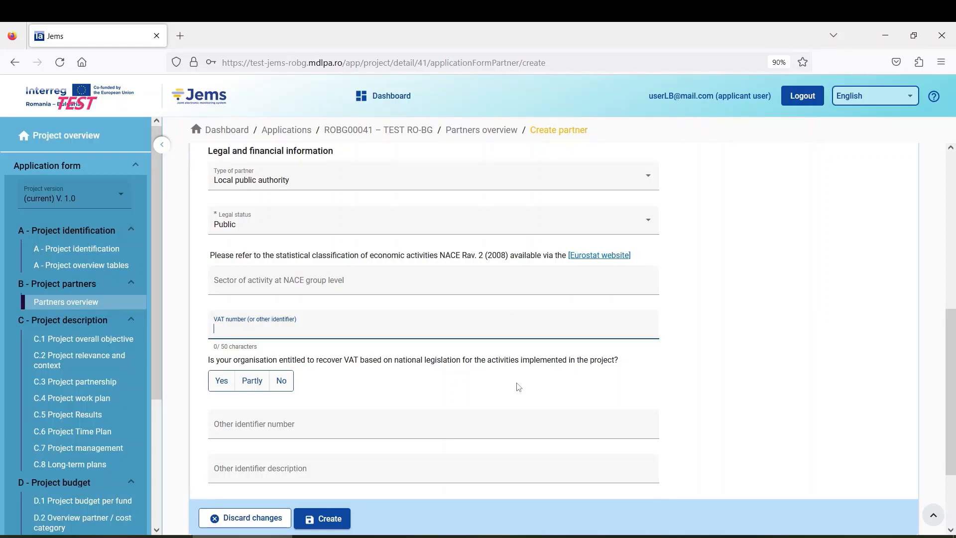
type("111111")
scroll(309, 396, "down", 3)
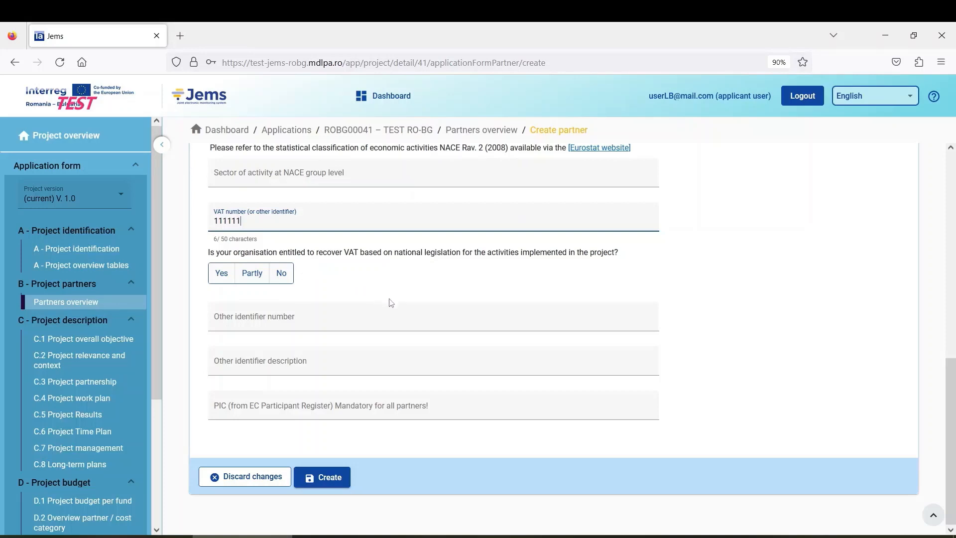
Step: Answer No to VAT recovery and fill in the other identifier number and its description
left_click(281, 273)
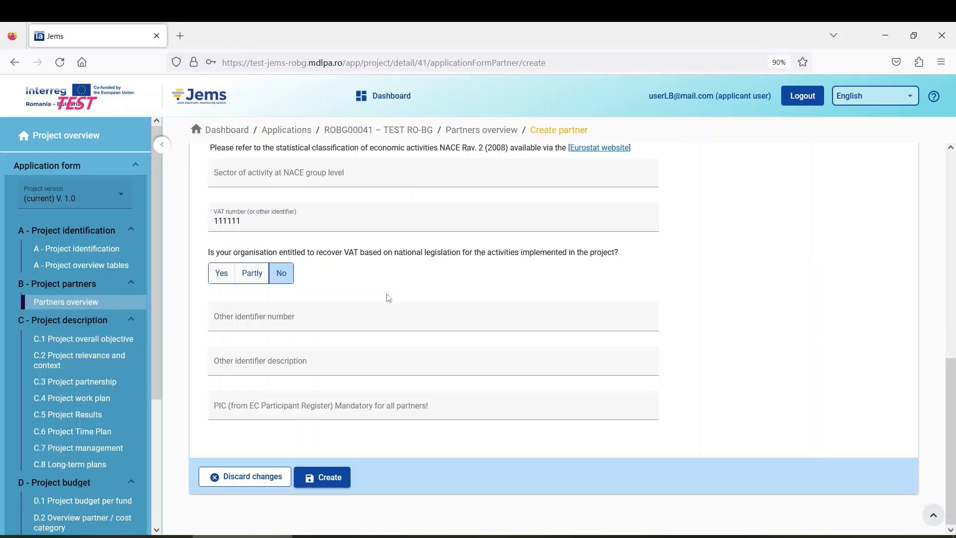
scroll(354, 302, "up", 2)
scroll(354, 302, "up", 1)
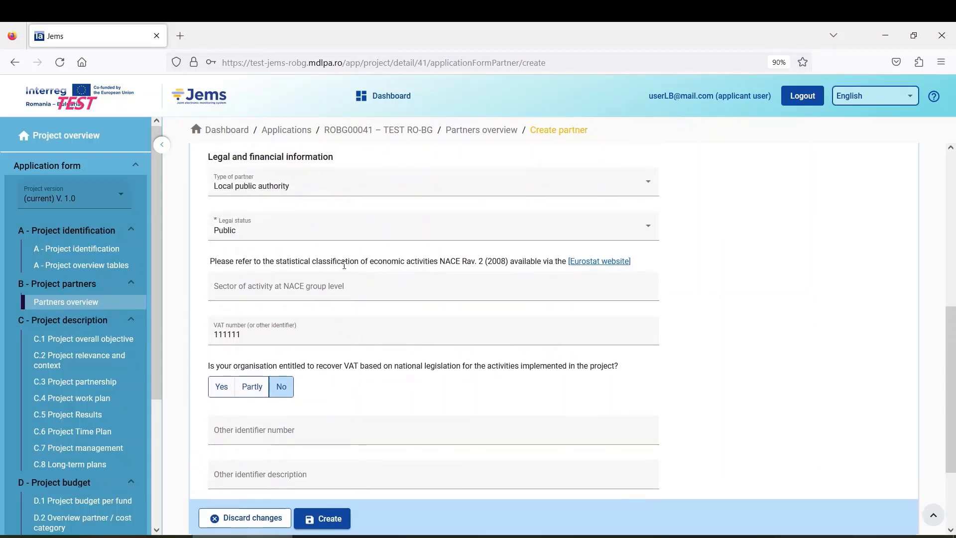
scroll(406, 373, "down", 3)
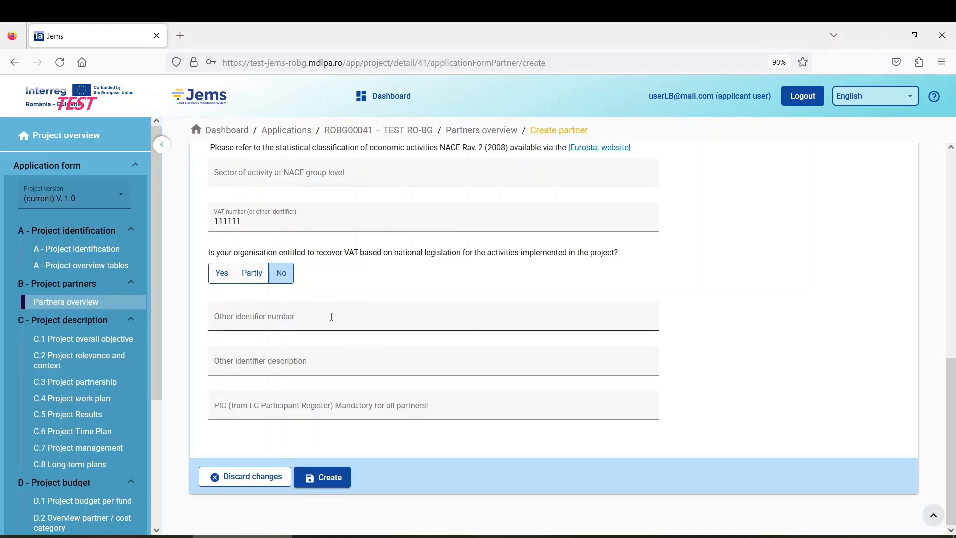
left_click(297, 327)
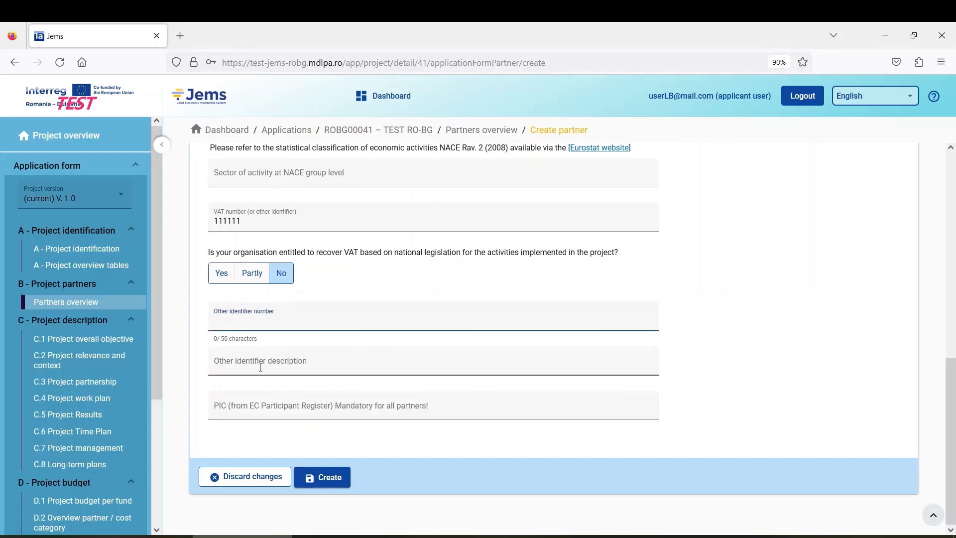
left_click(454, 360)
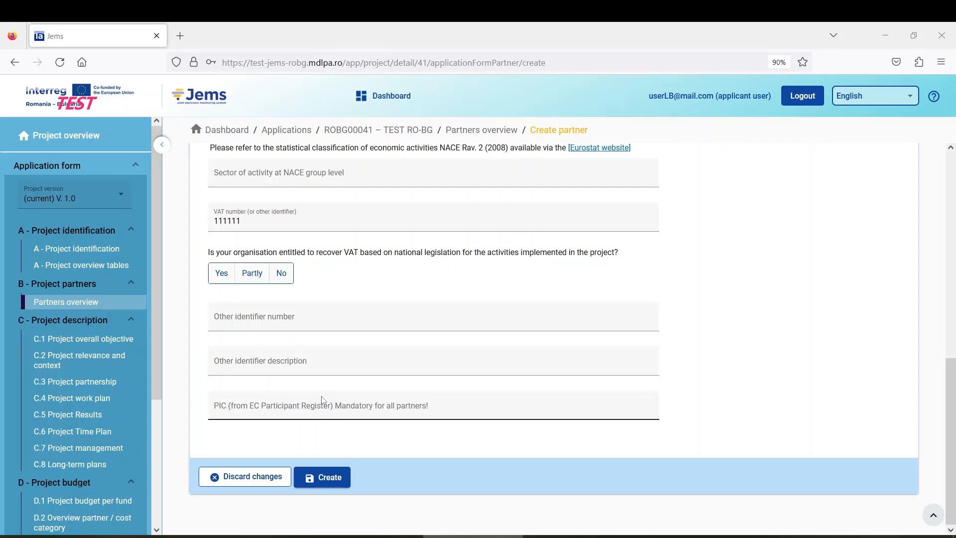
Step: Bring up the Word application form's PIC guidance beside the Jems partner form
left_click(272, 408)
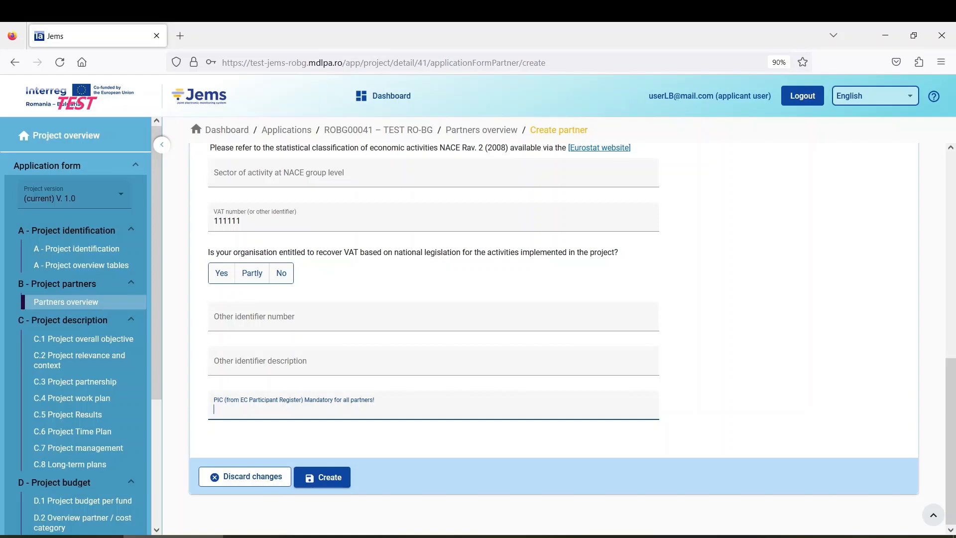
key("alt+Tab")
left_click_drag(343, 201, 509, 21)
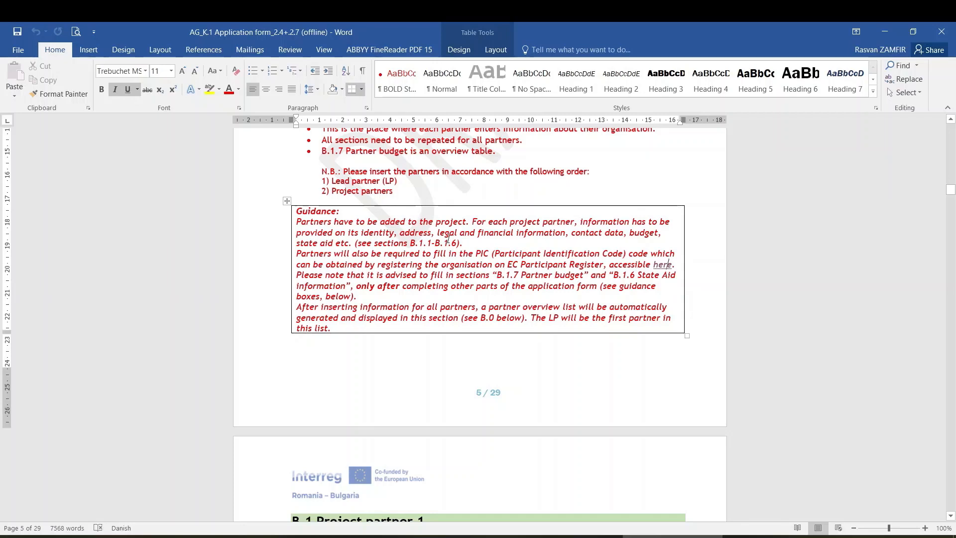
Step: Open the EC Participant Register from the Word guidance's 'here' link, shown full-size in Chrome
scroll(456, 271, "up", 1)
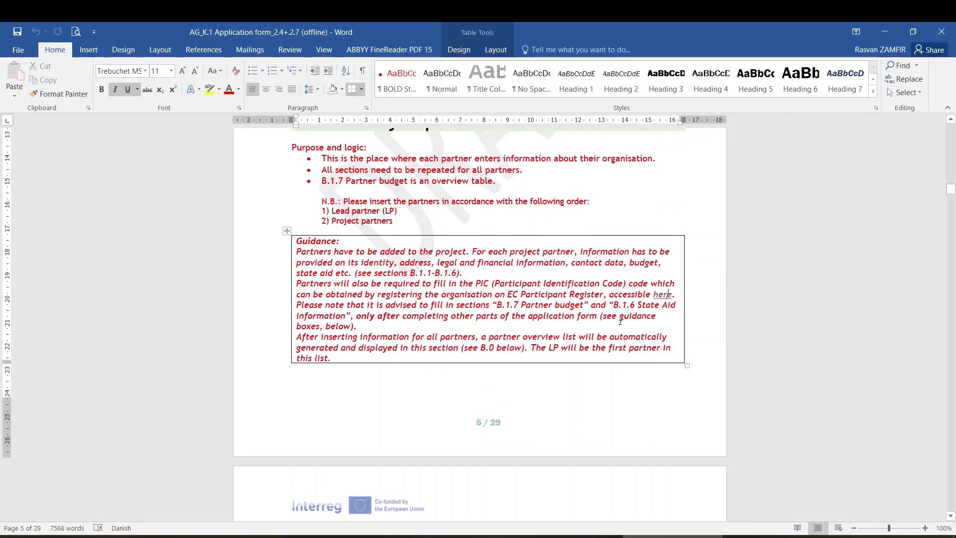
left_click(664, 294, "ctrl")
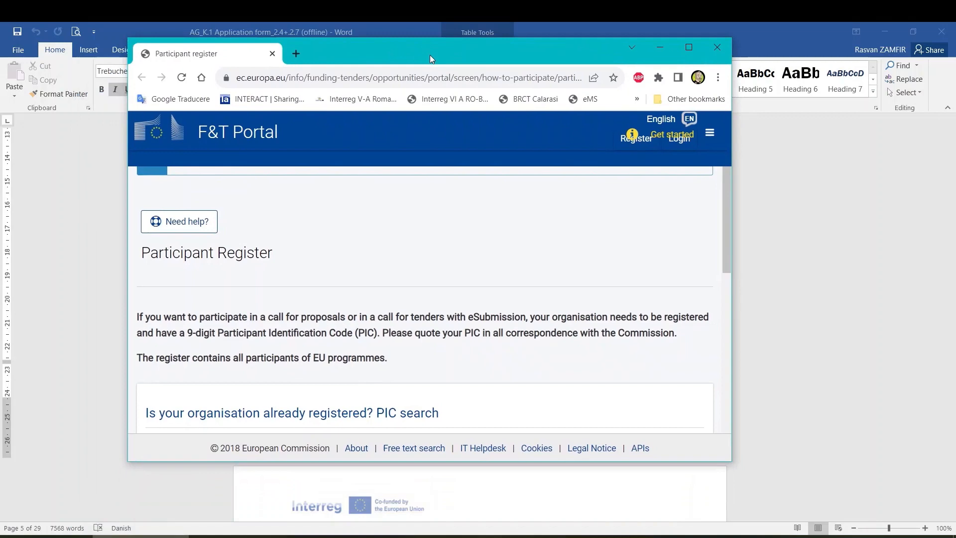
left_click_drag(429, 56, 437, 23)
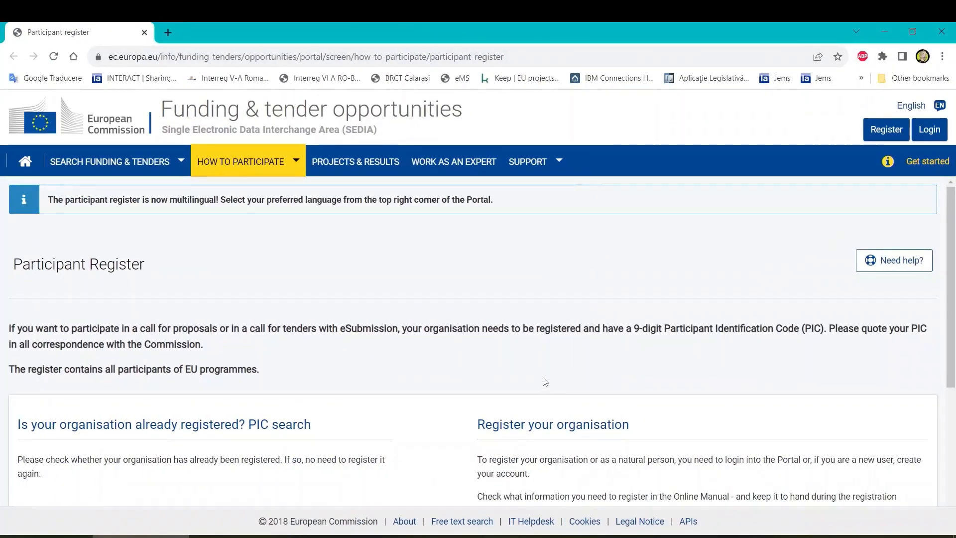
Step: Review the Search a PIC and Register your organisation options, then minimize the browser
scroll(463, 367, "down", 3)
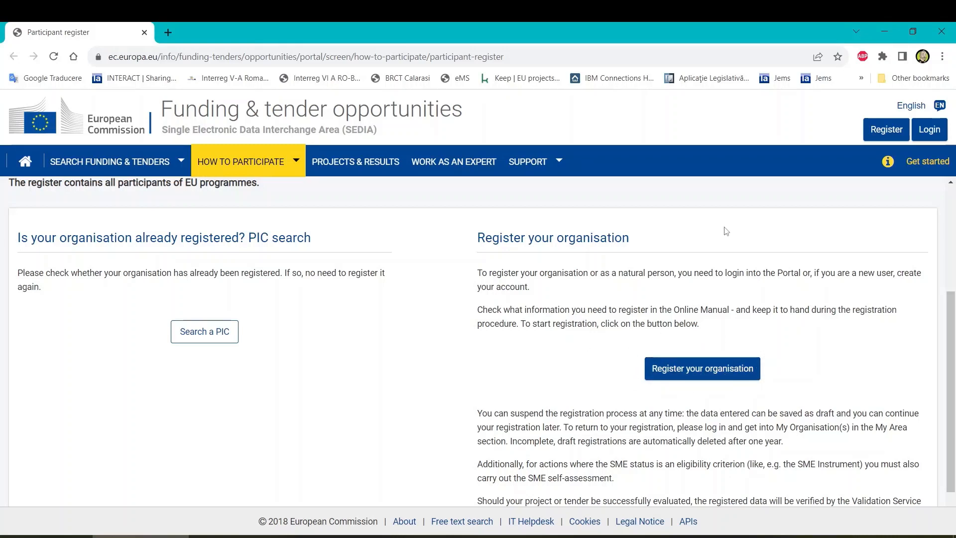
left_click(884, 30)
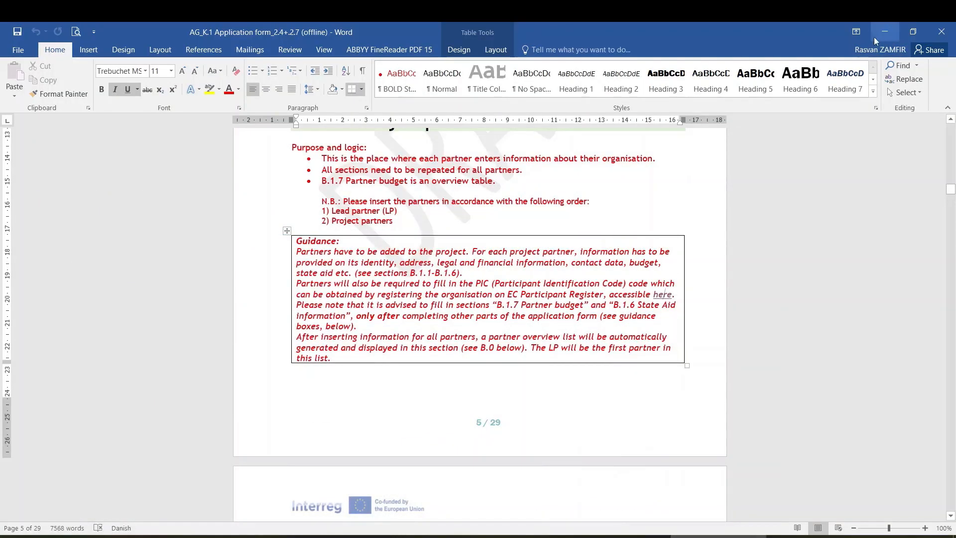
Step: Back in Jems, enter a nine-digit code in the partner's PIC field and check the form
left_click(881, 32)
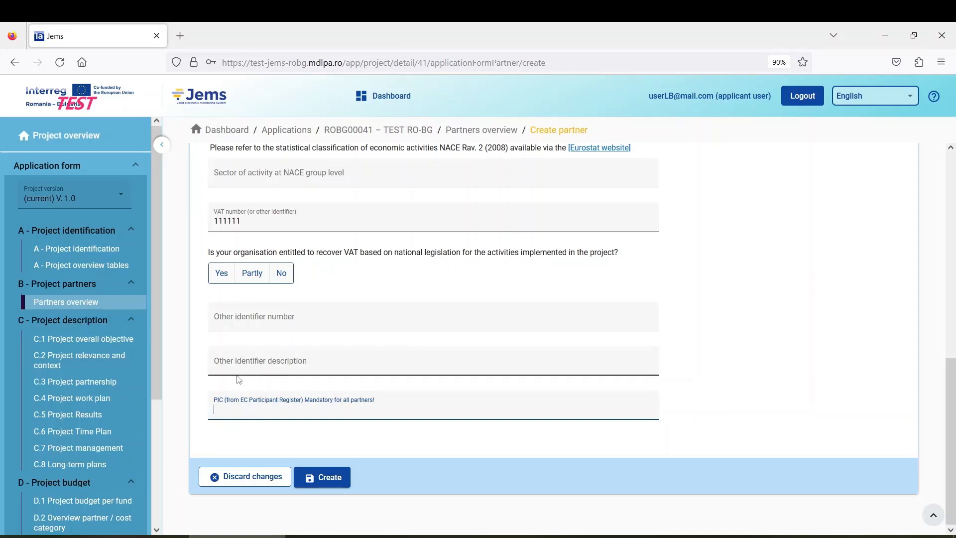
type("12345678")
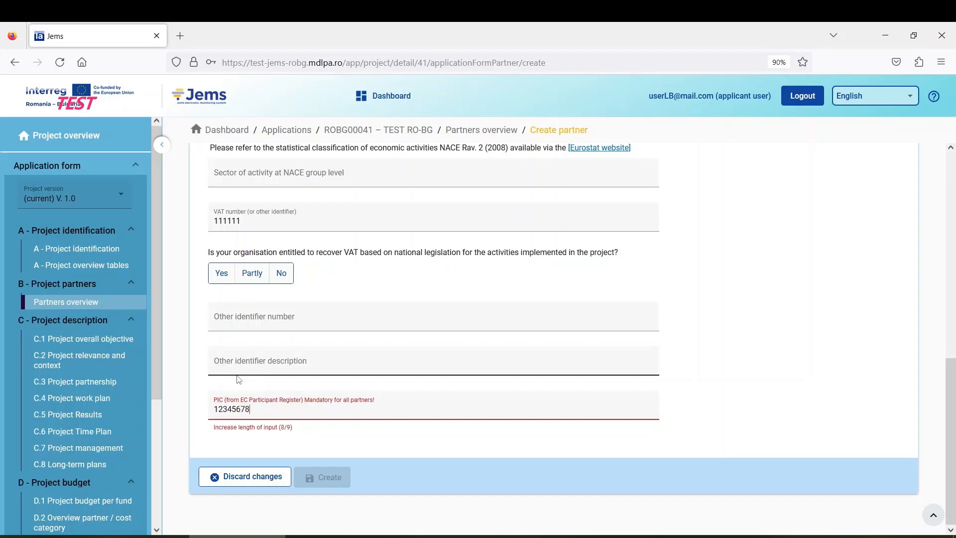
type("9")
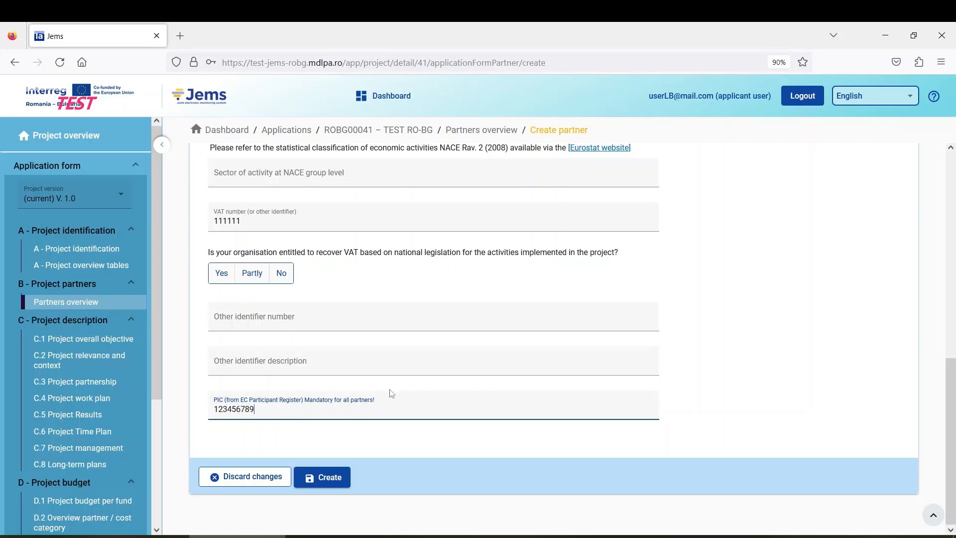
scroll(381, 383, "up", 7)
scroll(379, 380, "up", 3)
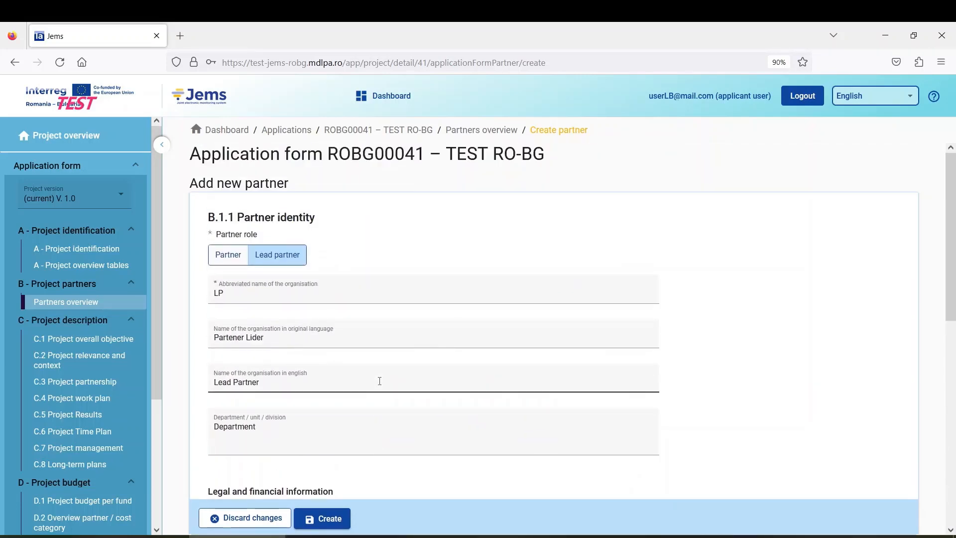
scroll(378, 380, "down", 9)
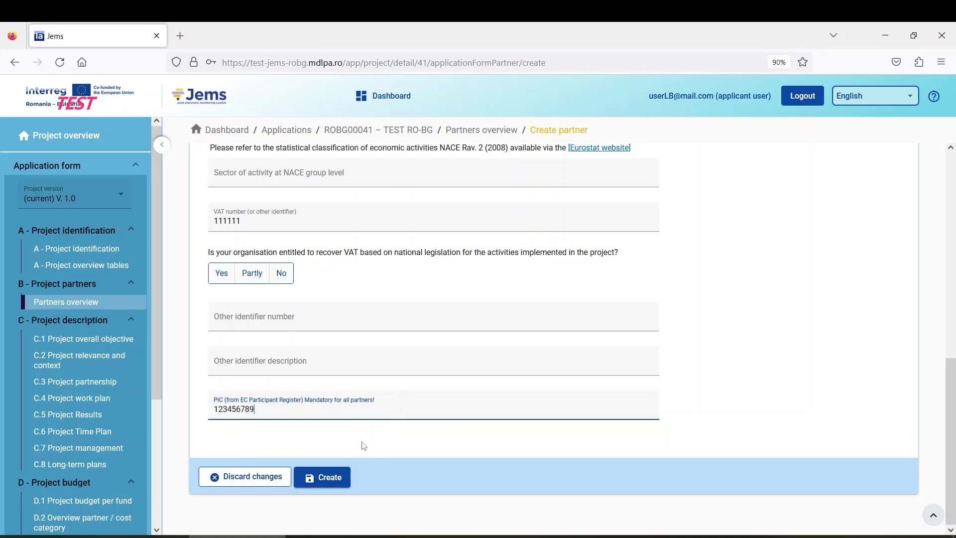
Step: Create the partner and review LP1 LP's saved identity details
left_click(330, 478)
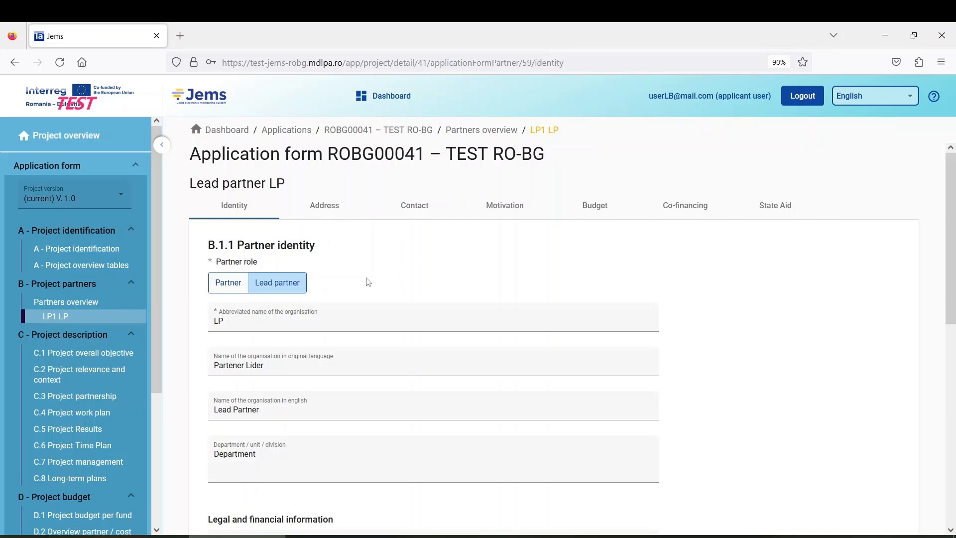
scroll(431, 324, "down", 9)
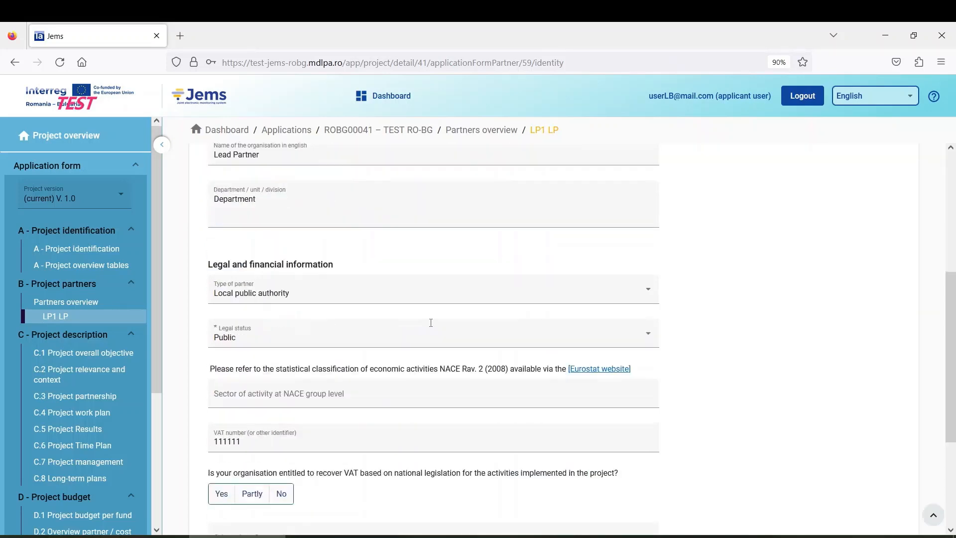
scroll(428, 327, "up", 10)
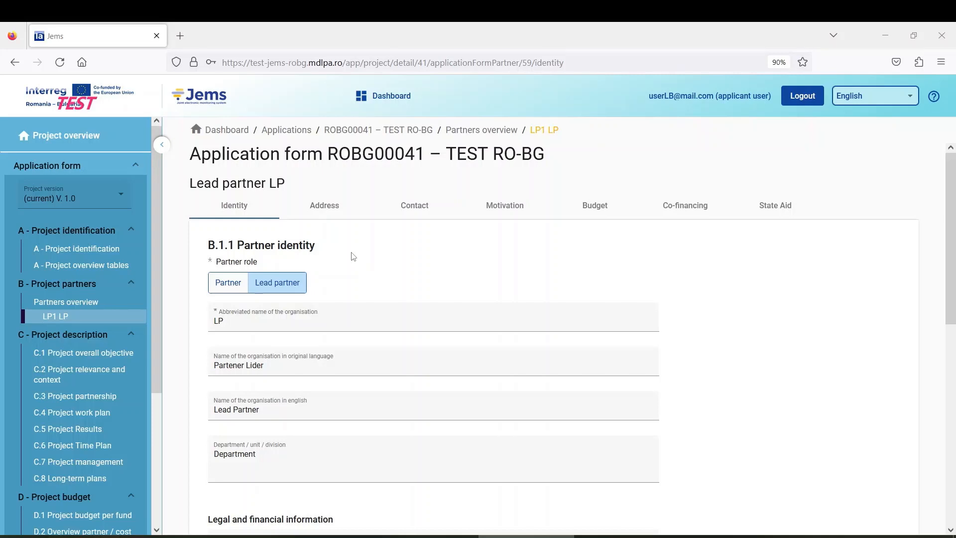
Step: Open LP1 LP's Address tab showing the blank B.1.2 Partner address fields
left_click(331, 207)
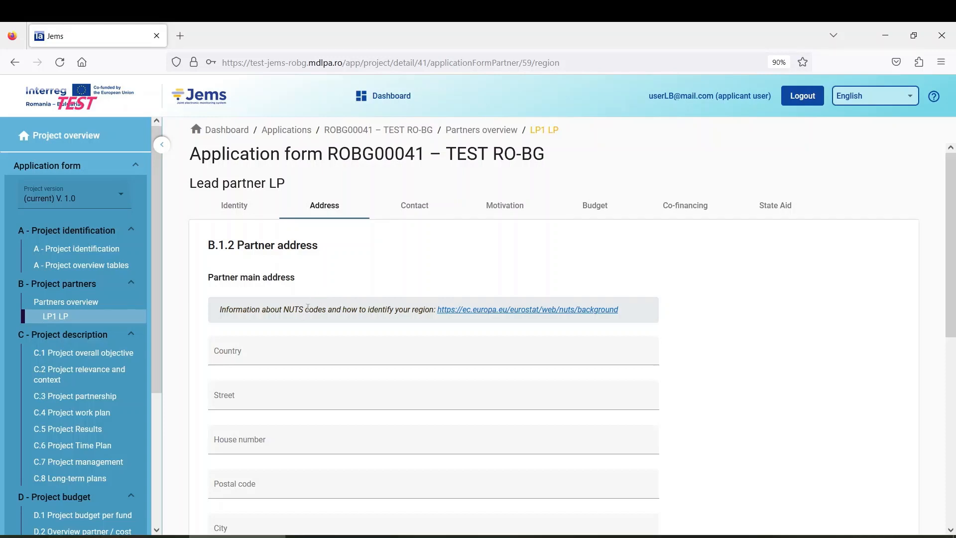
scroll(286, 348, "down", 2)
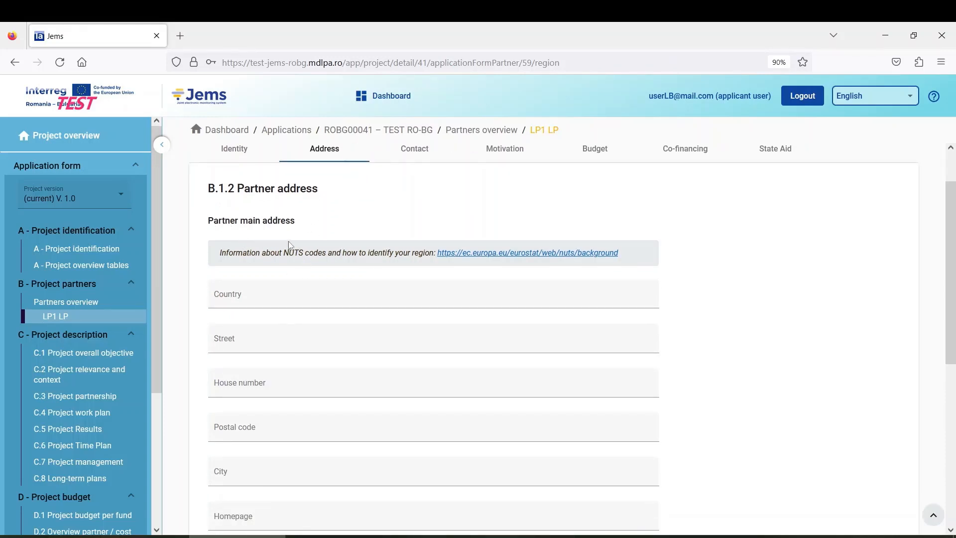
scroll(298, 319, "down", 5)
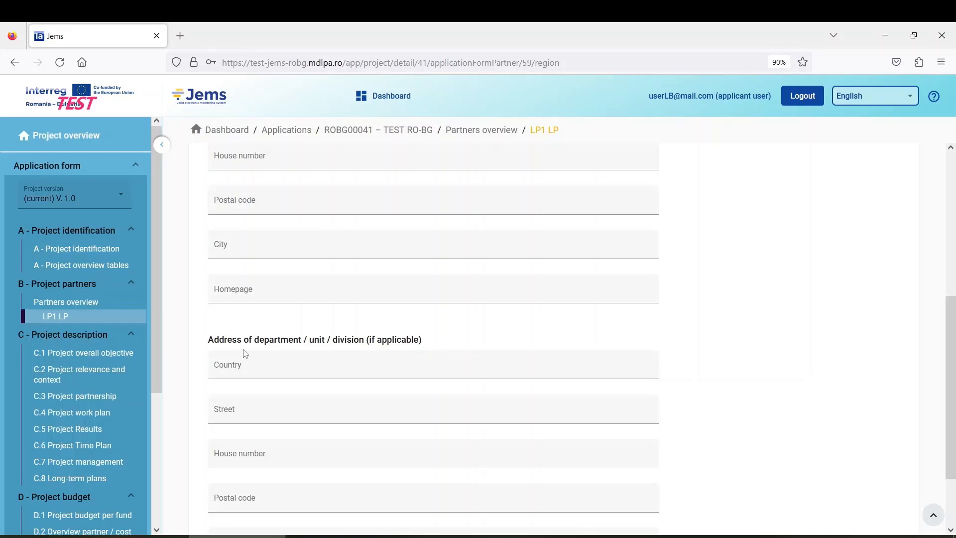
scroll(245, 353, "up", 4)
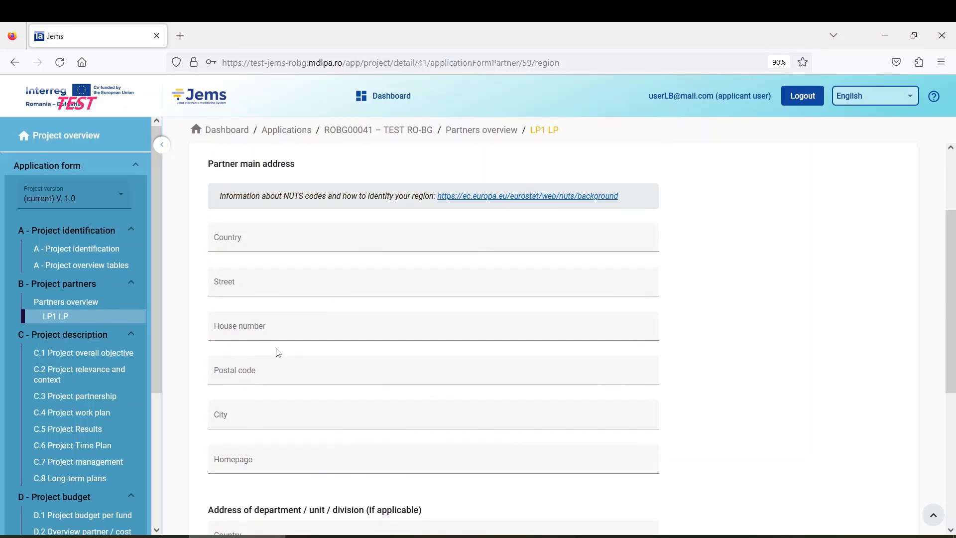
scroll(278, 352, "down", 2)
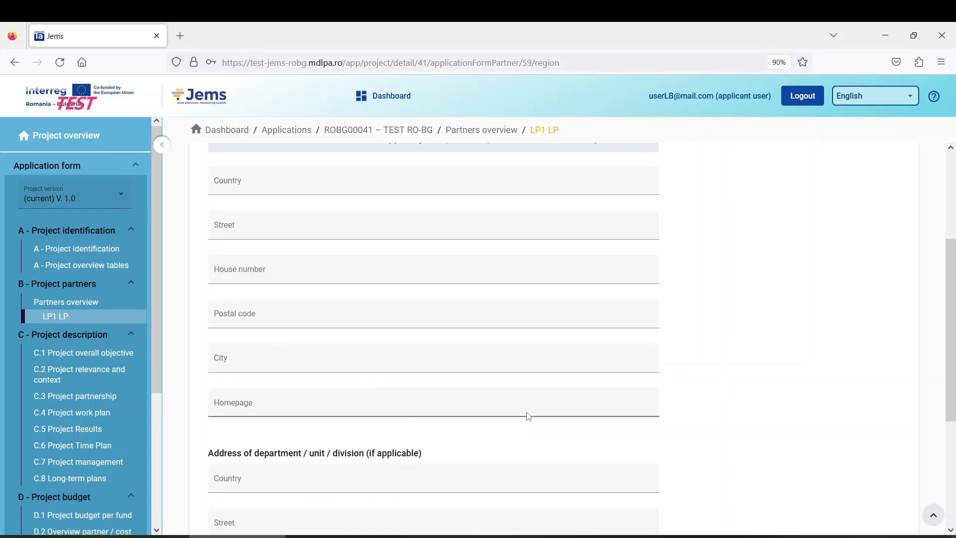
scroll(377, 433, "down", 1)
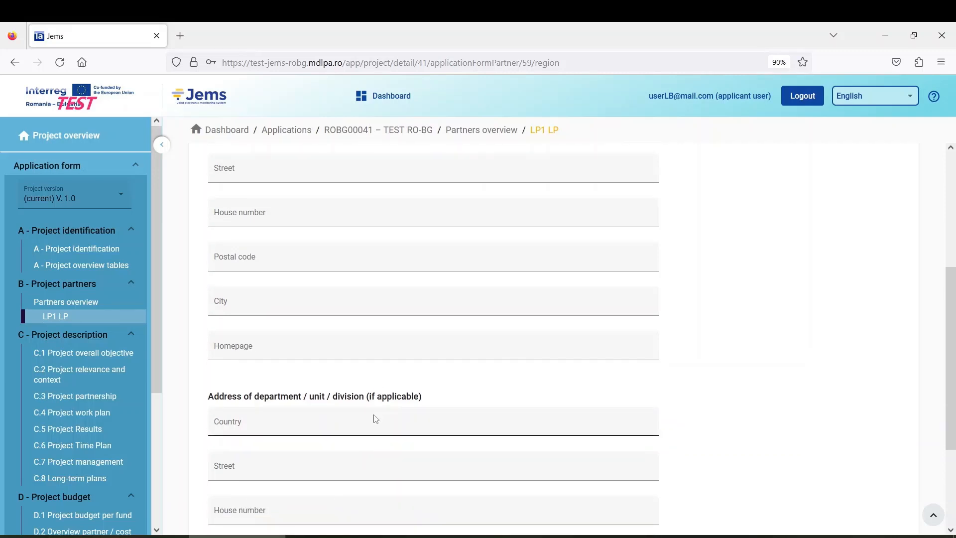
scroll(299, 408, "down", 3)
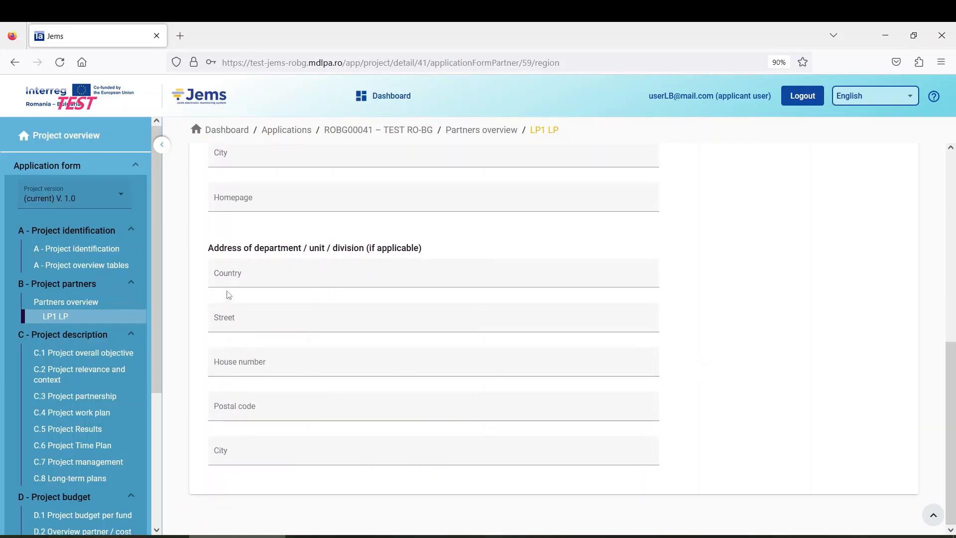
scroll(305, 405, "up", 2)
scroll(307, 410, "up", 5)
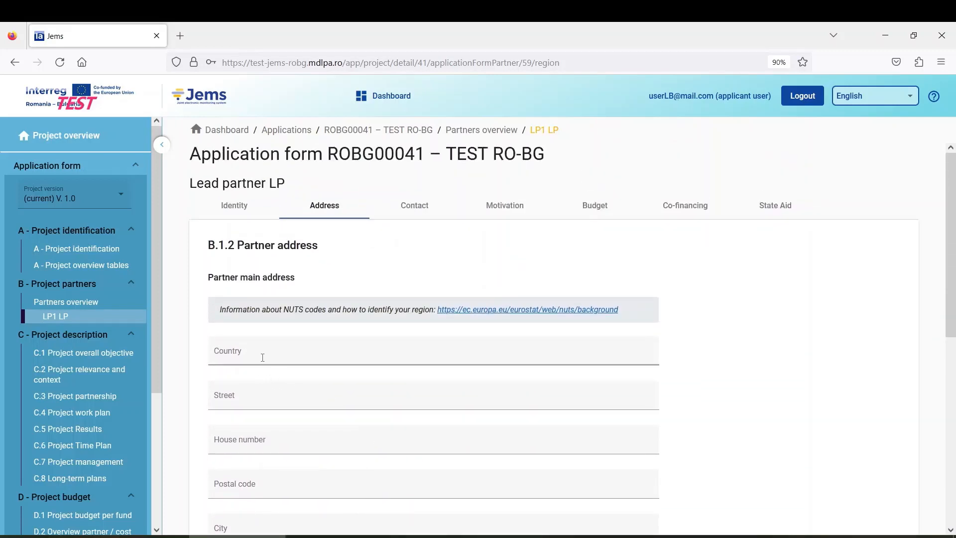
scroll(263, 356, "down", 1)
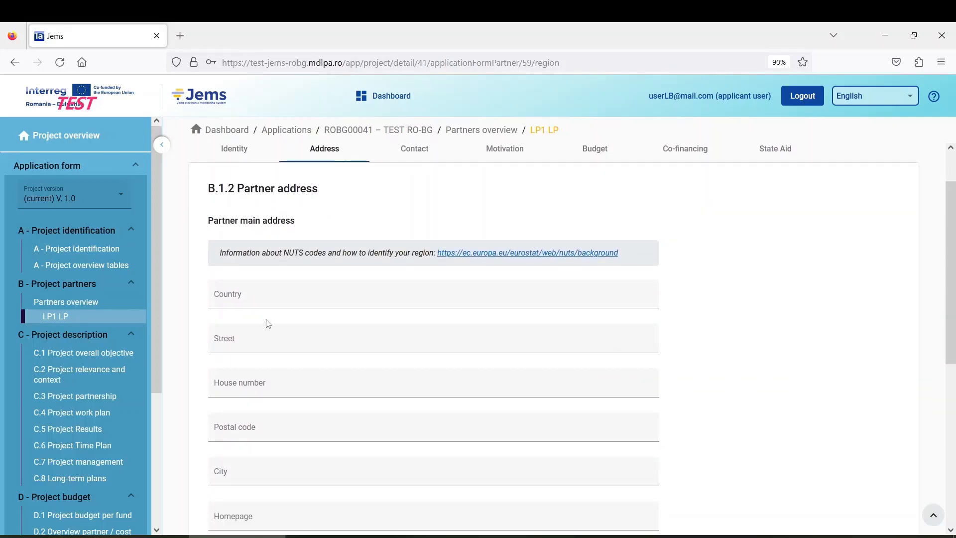
scroll(284, 223, "up", 1)
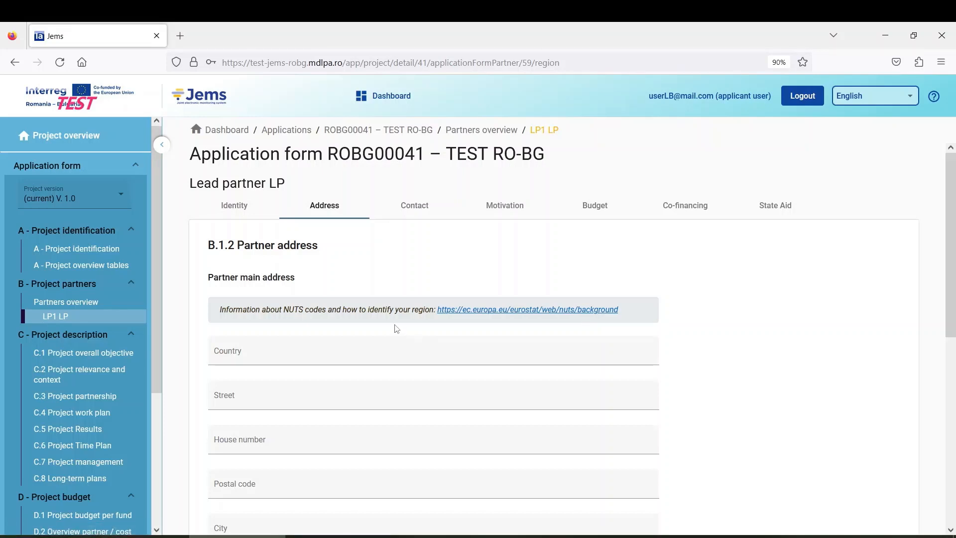
scroll(397, 328, "down", 1)
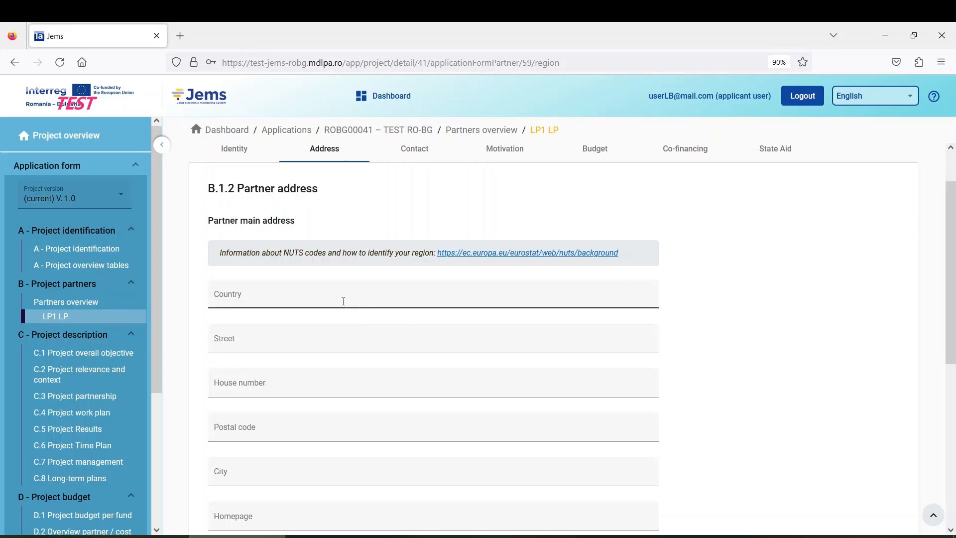
Step: Set the address country to România (RO) and NUTS 2 region to Sud-Est (RO22)
left_click(258, 297)
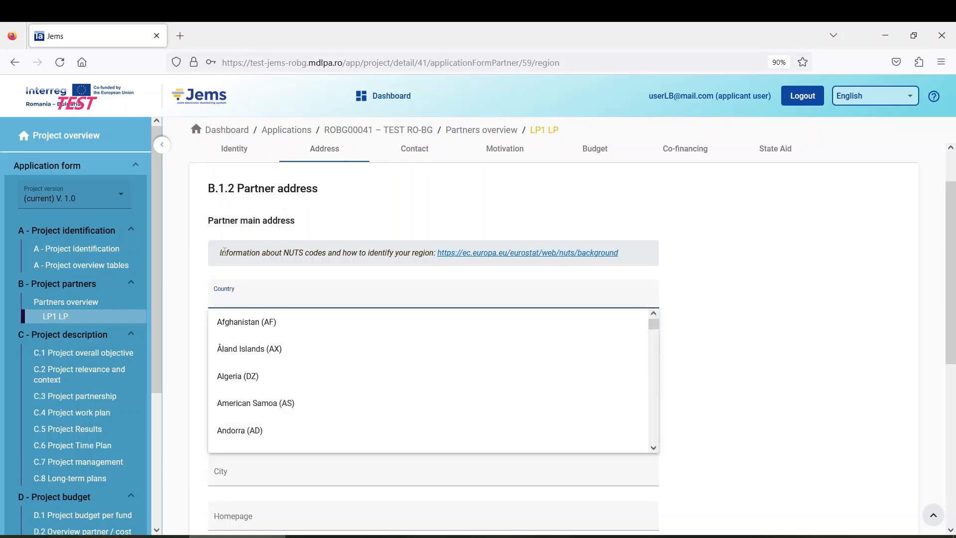
type("m")
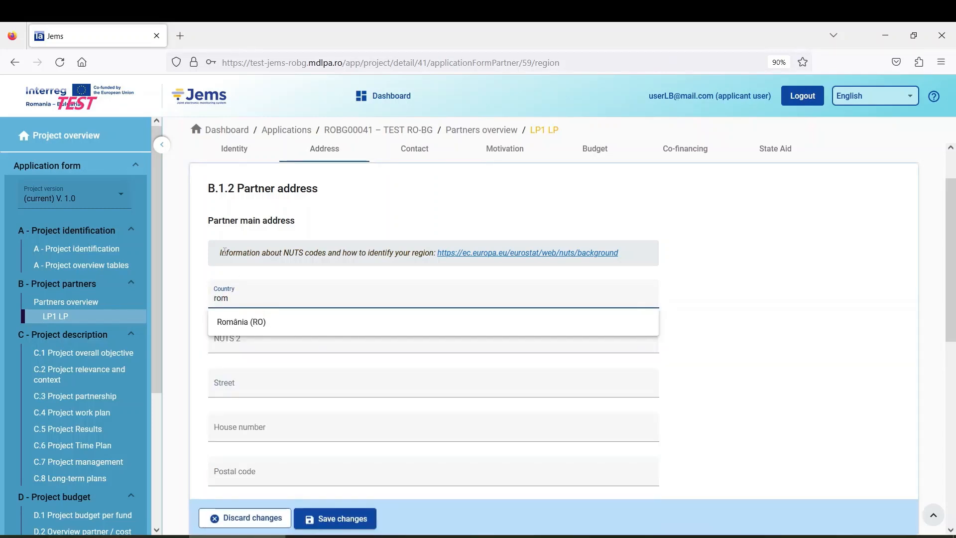
left_click(257, 323)
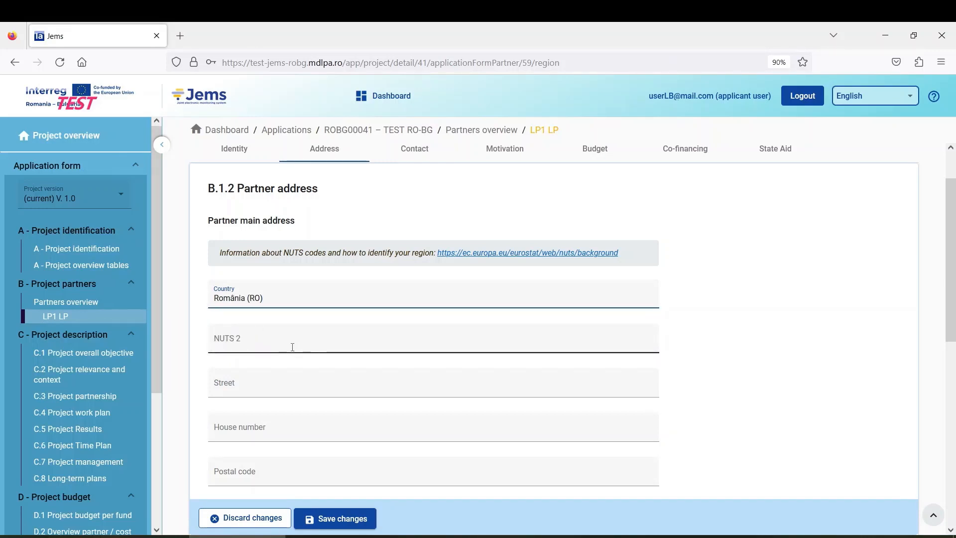
left_click(256, 340)
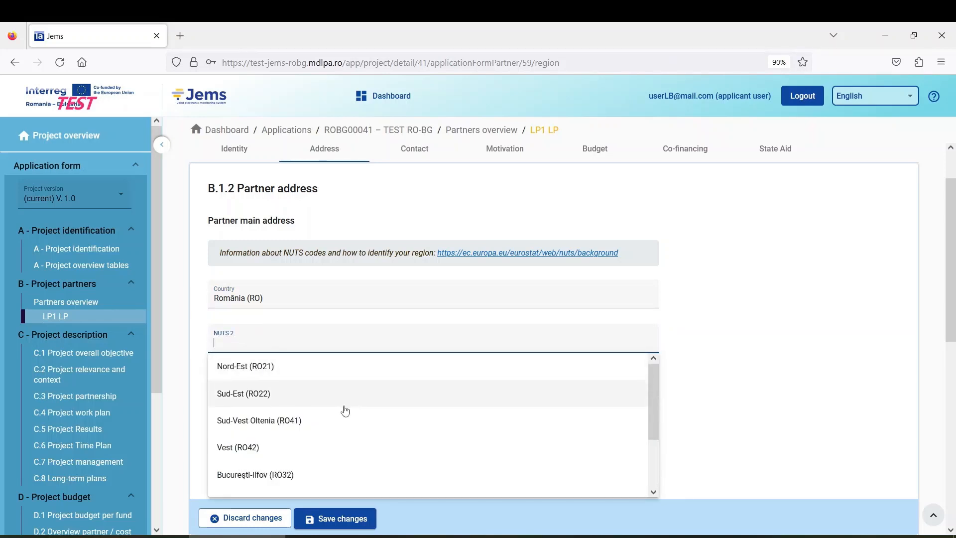
left_click(303, 400)
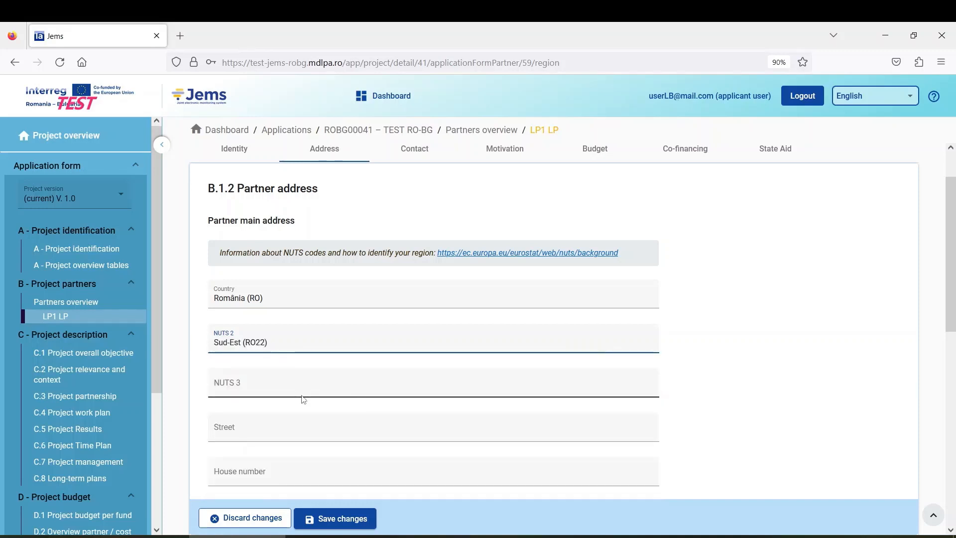
scroll(301, 399, "down", 2)
left_click(251, 342)
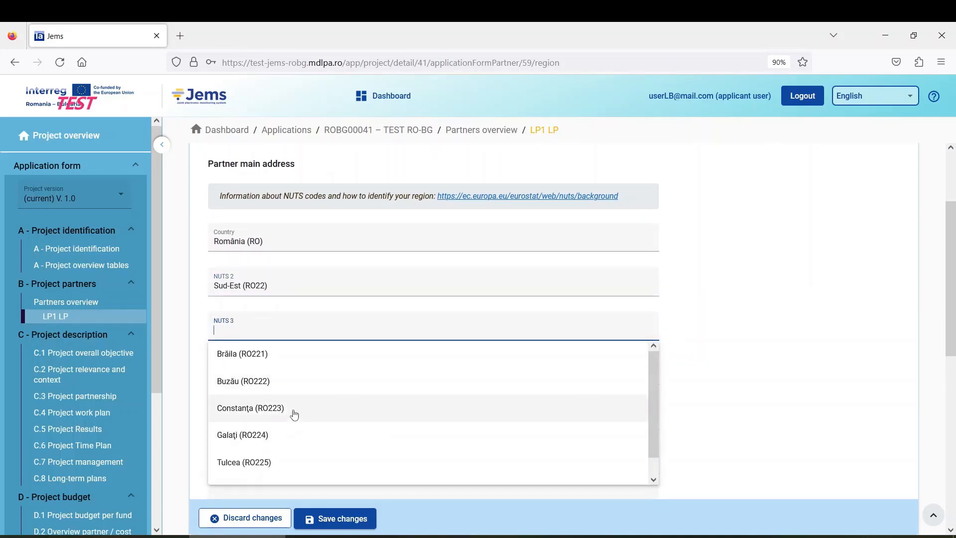
Step: Choose NUTS 3 Constanța (RO223) and enter street 'Street', house number 1, postal code 111111
left_click(295, 413)
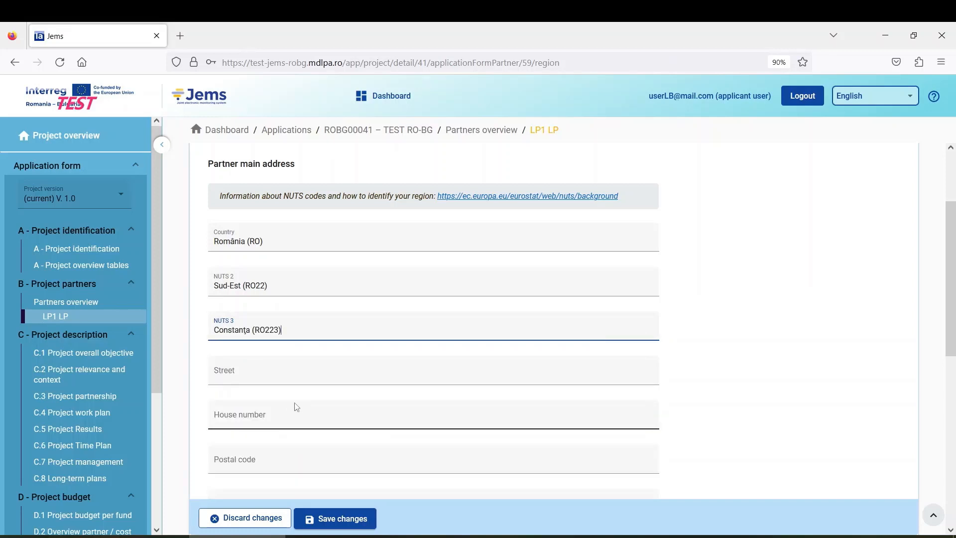
scroll(298, 367, "down", 3)
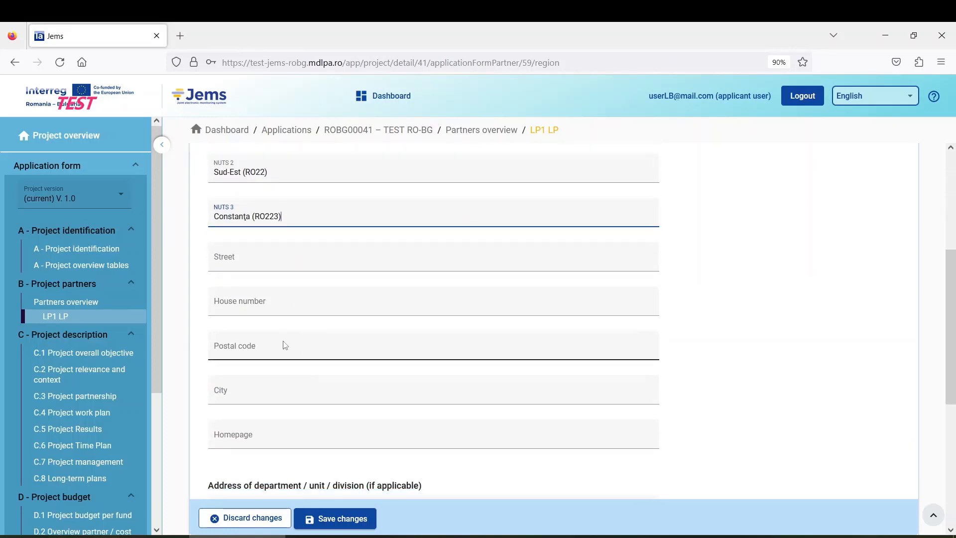
left_click(272, 260)
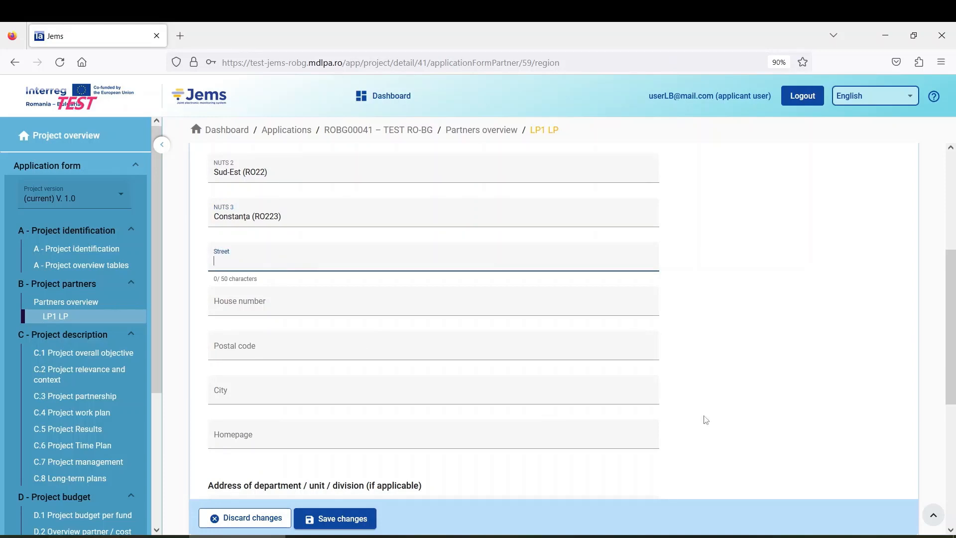
type("Street")
left_click(284, 303)
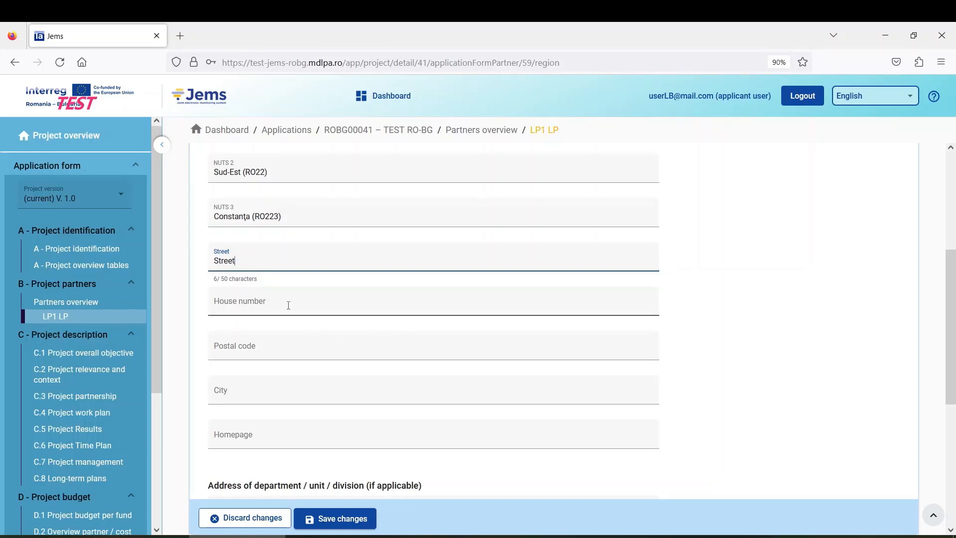
type("1")
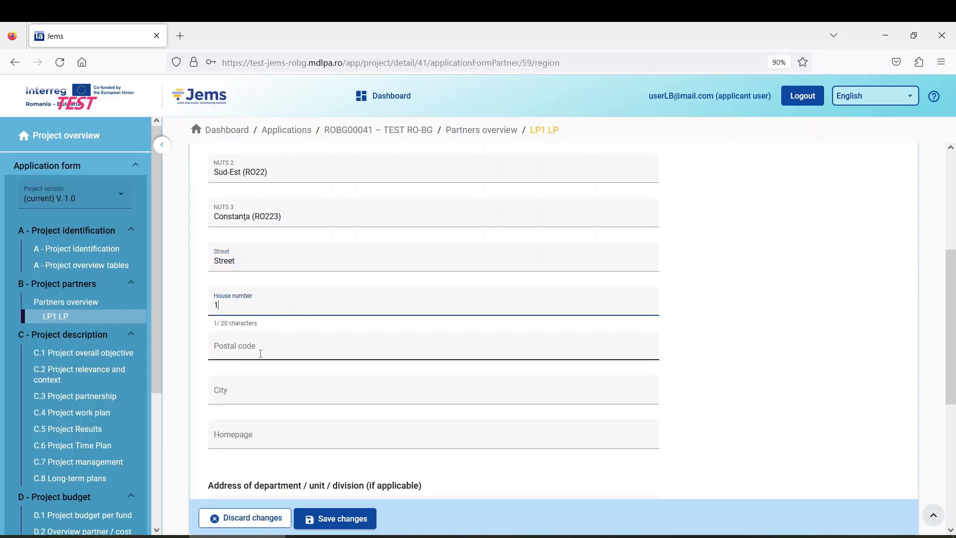
left_click(273, 348)
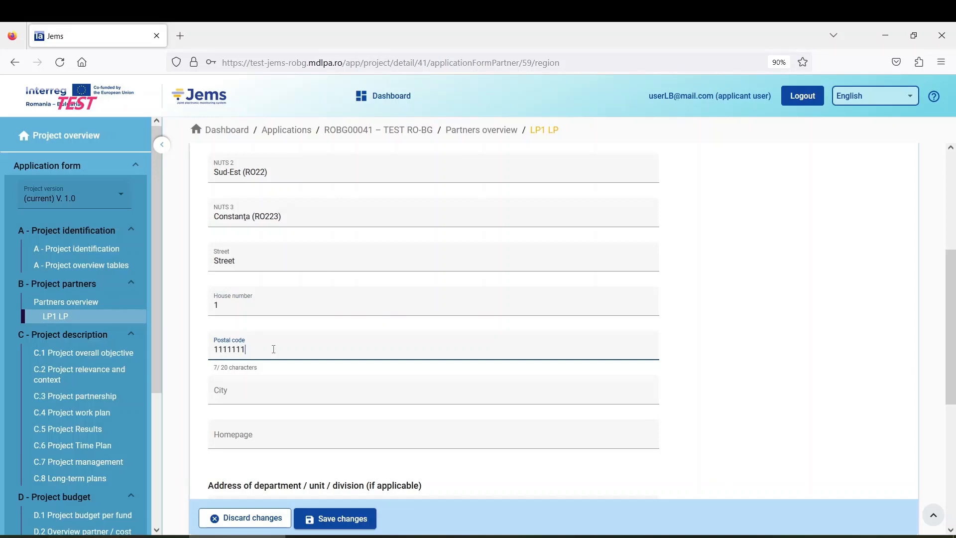
scroll(239, 353, "down", 2)
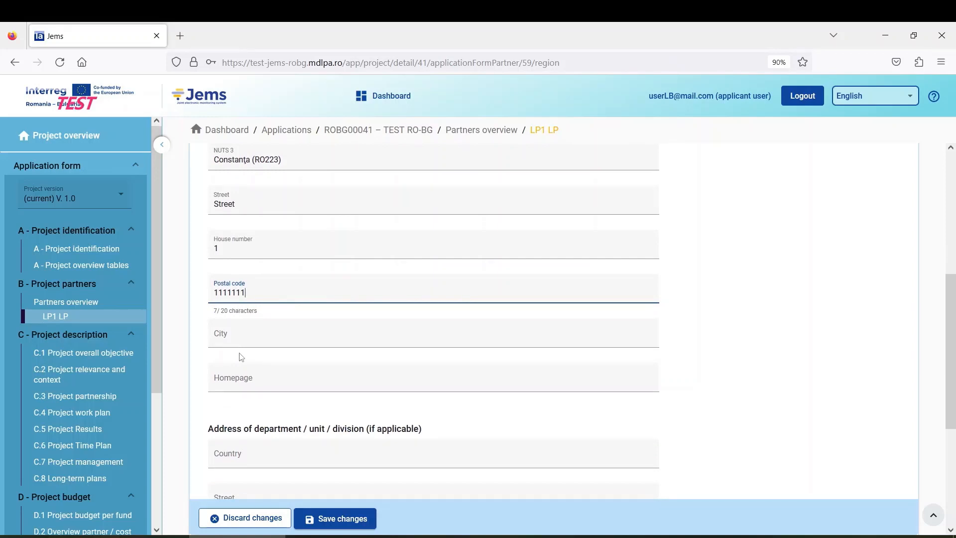
key("BackSpace")
Step: Enter Constanta as the city and save LP1 LP's address
left_click(234, 331)
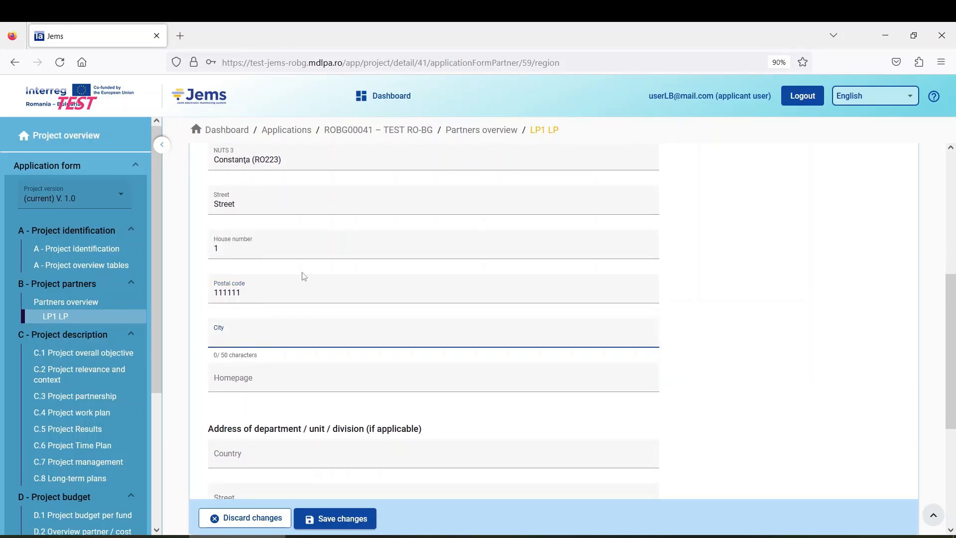
type("Constanta")
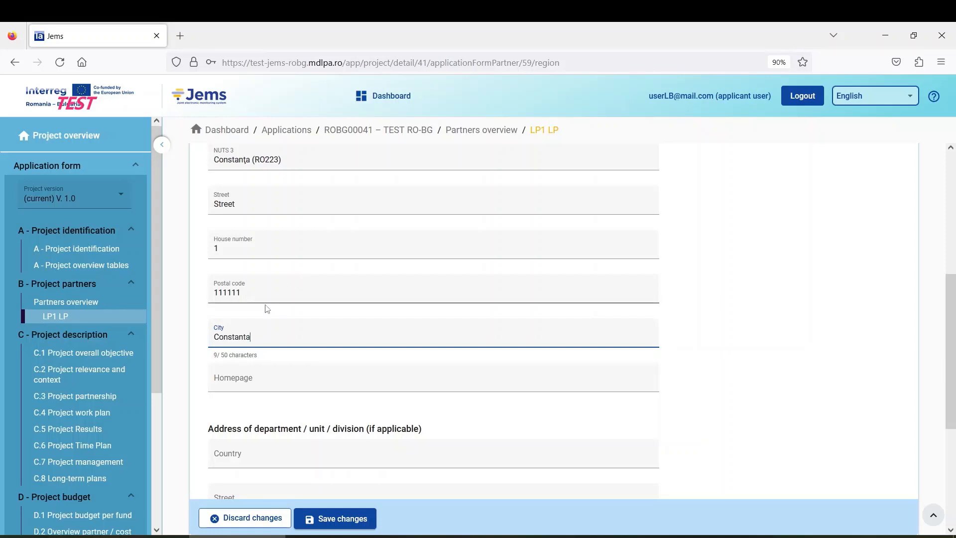
scroll(252, 382, "down", 1)
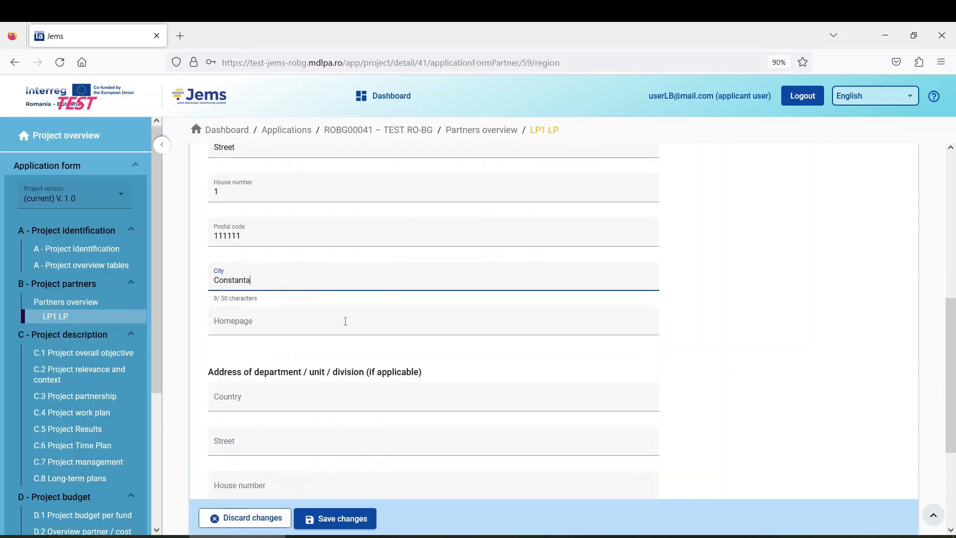
left_click(291, 322)
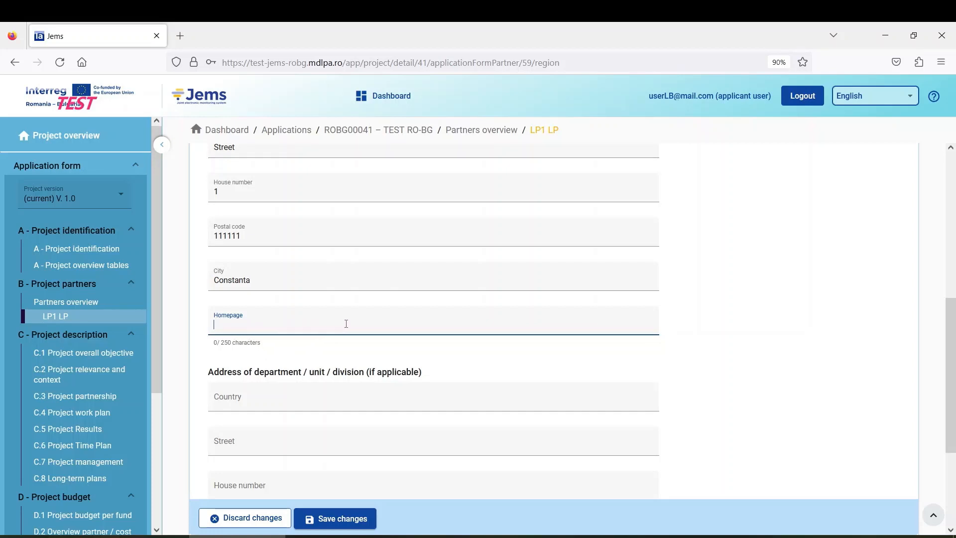
scroll(347, 344, "down", 1)
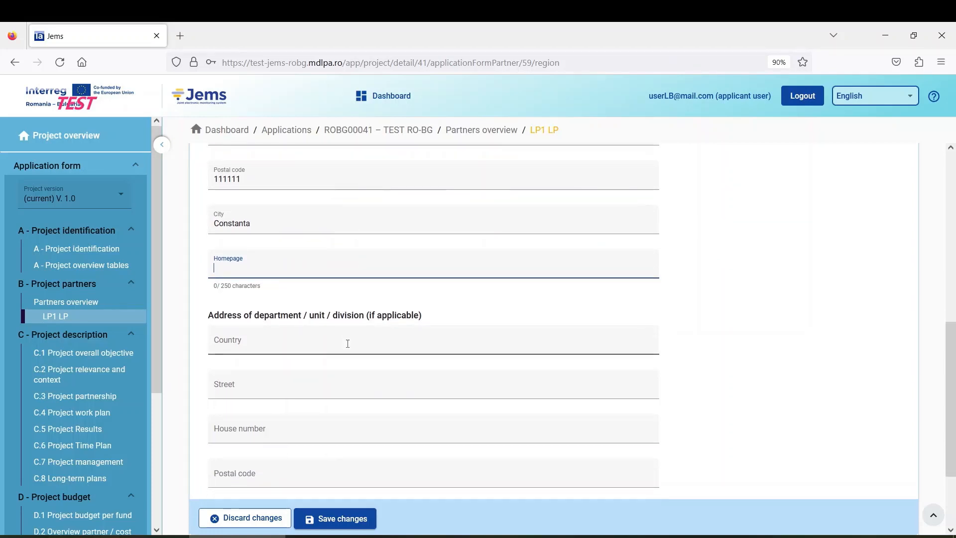
scroll(340, 380, "up", 1)
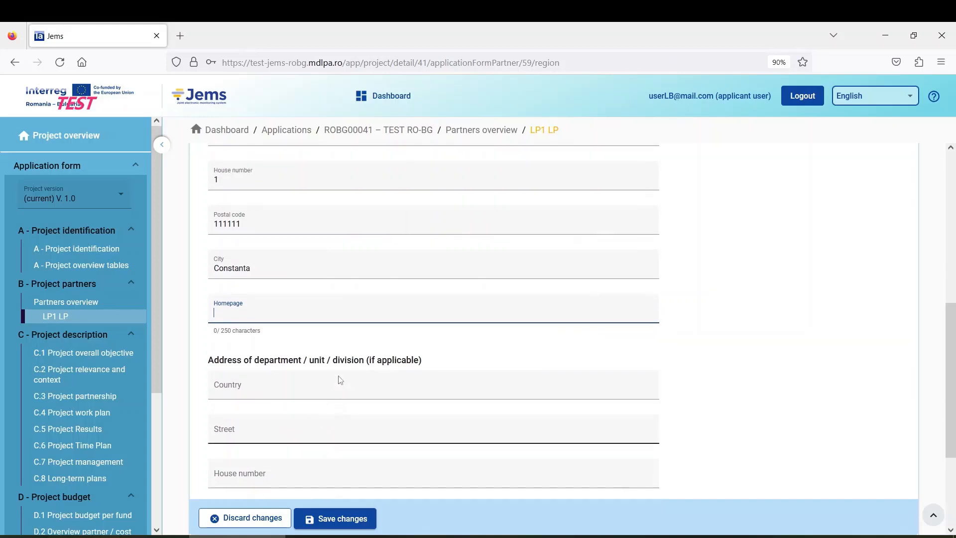
scroll(343, 393, "down", 2)
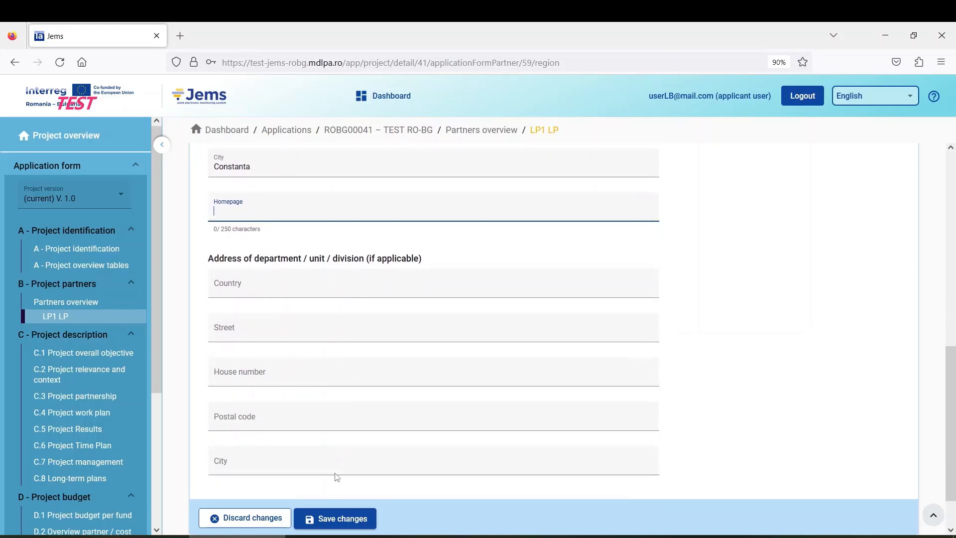
left_click(348, 518)
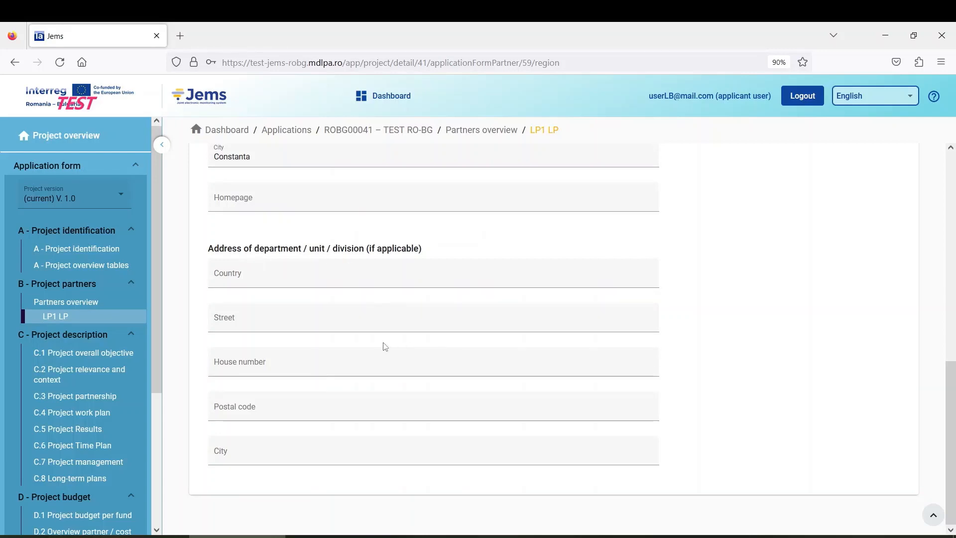
scroll(386, 347, "up", 10)
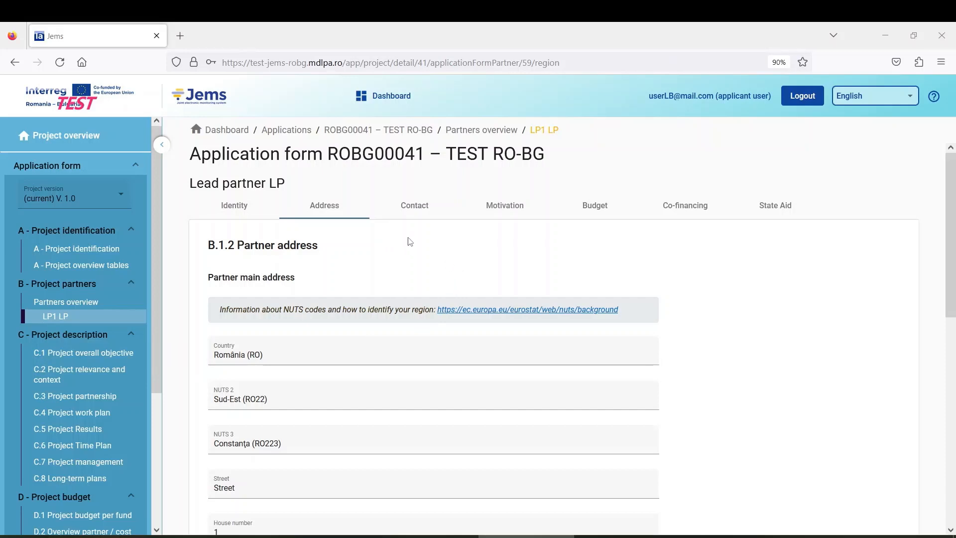
Step: On the Contact tab, give the B.1.4 legal representative title Mrs. and placeholder first and last names
left_click(415, 208)
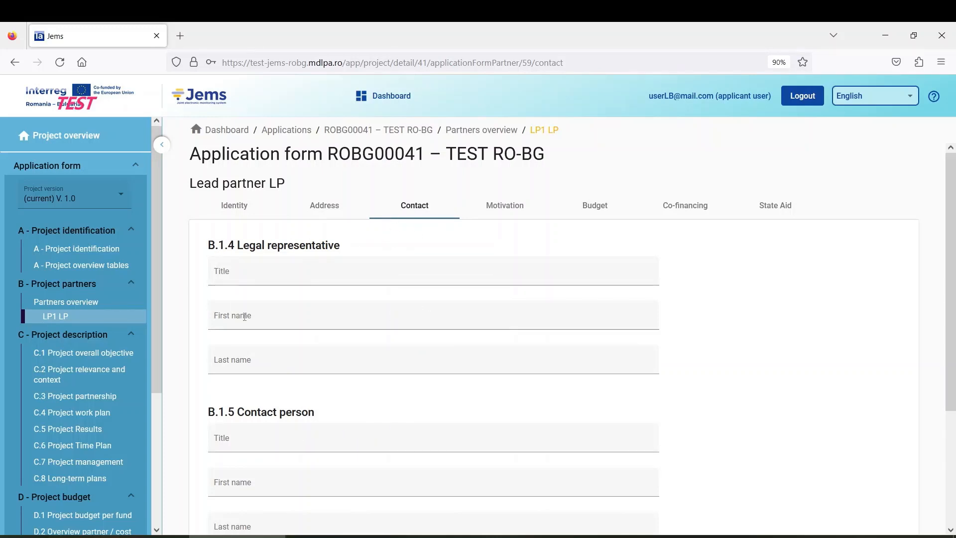
left_click(255, 274)
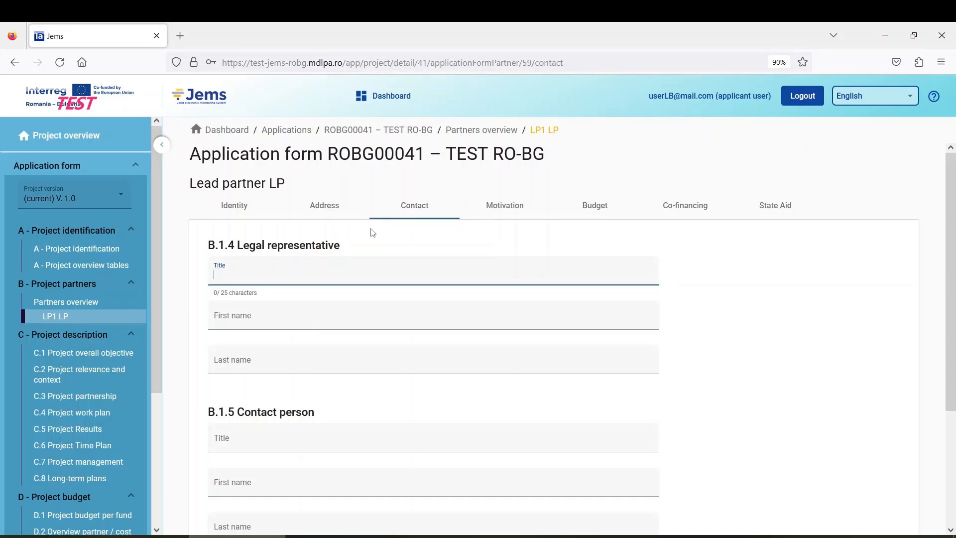
type("Mrs.")
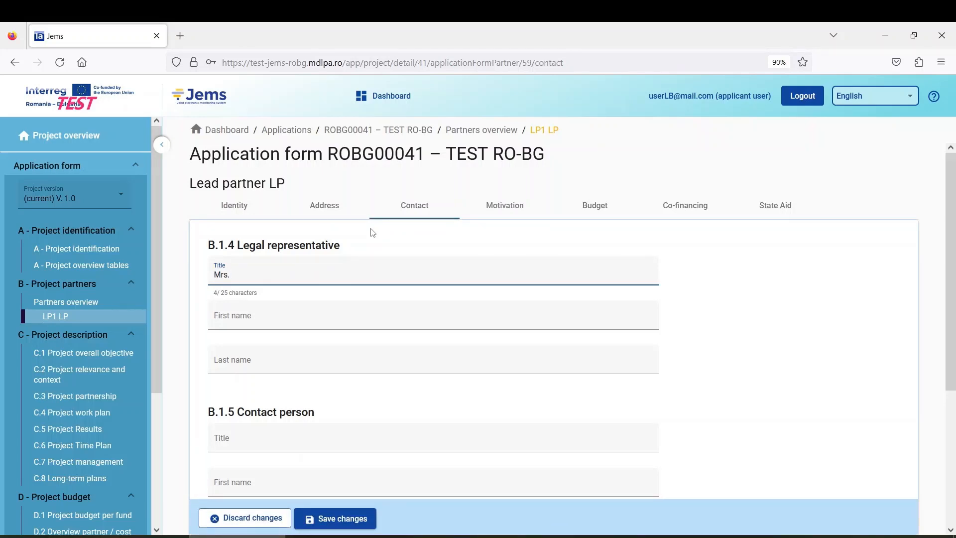
left_click(253, 315)
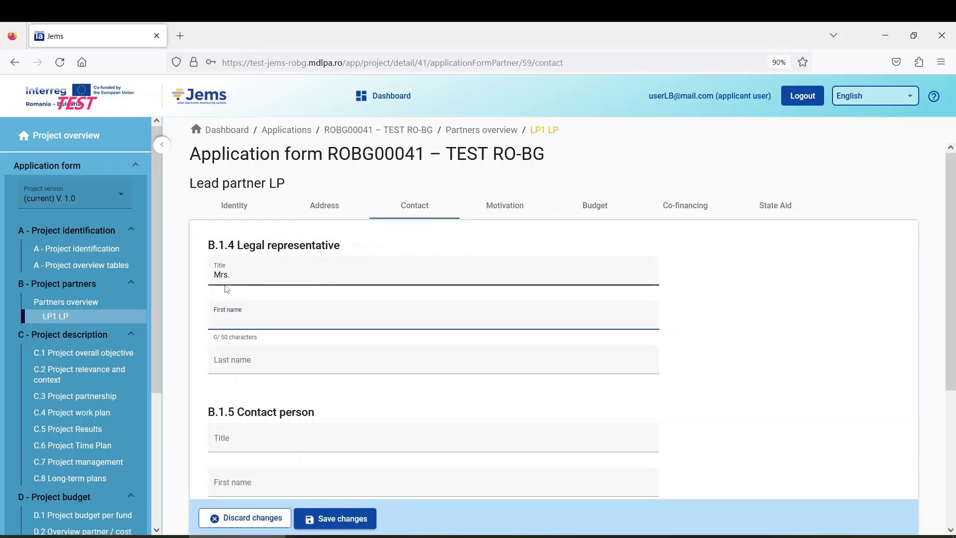
type("First")
type(" A")
type("Name")
left_click(264, 363)
type("La")
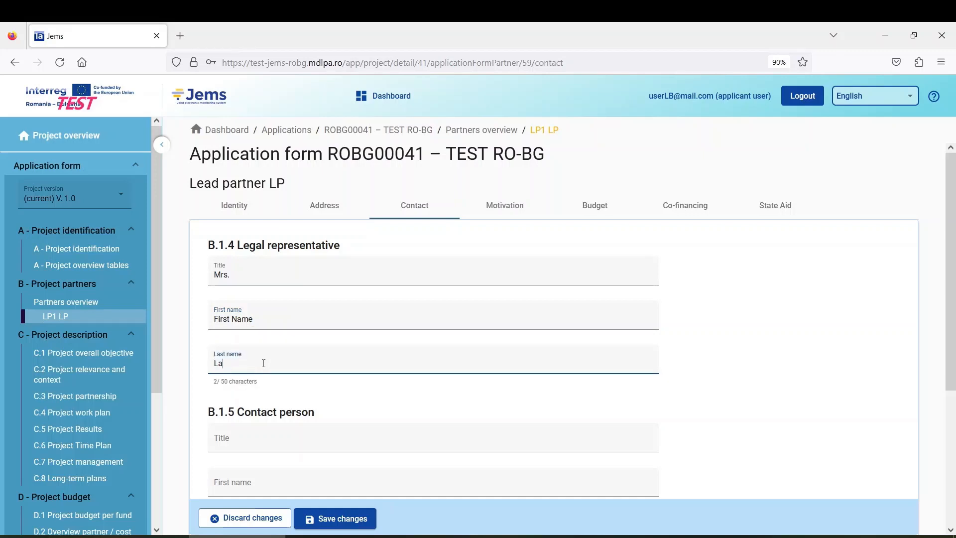
type("st Name")
scroll(286, 355, "down", 3)
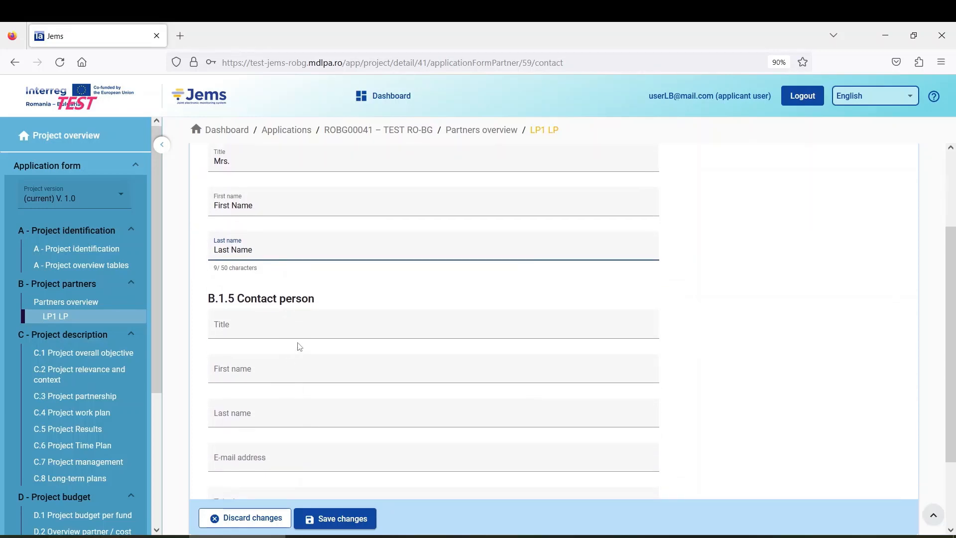
Step: Enter Mr. as the lead partner contact person's title
left_click(247, 326)
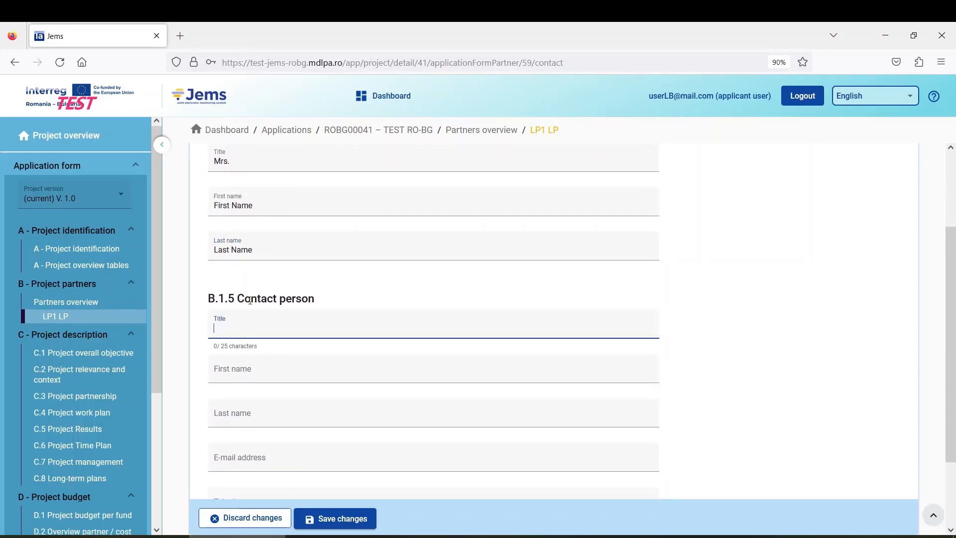
type("Mr.")
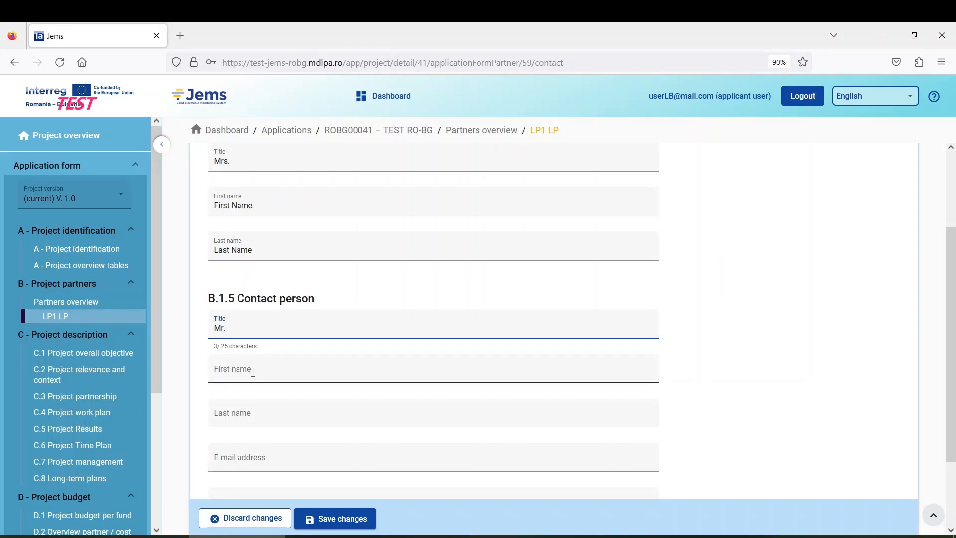
key("Tab")
scroll(498, 314, "down", 1)
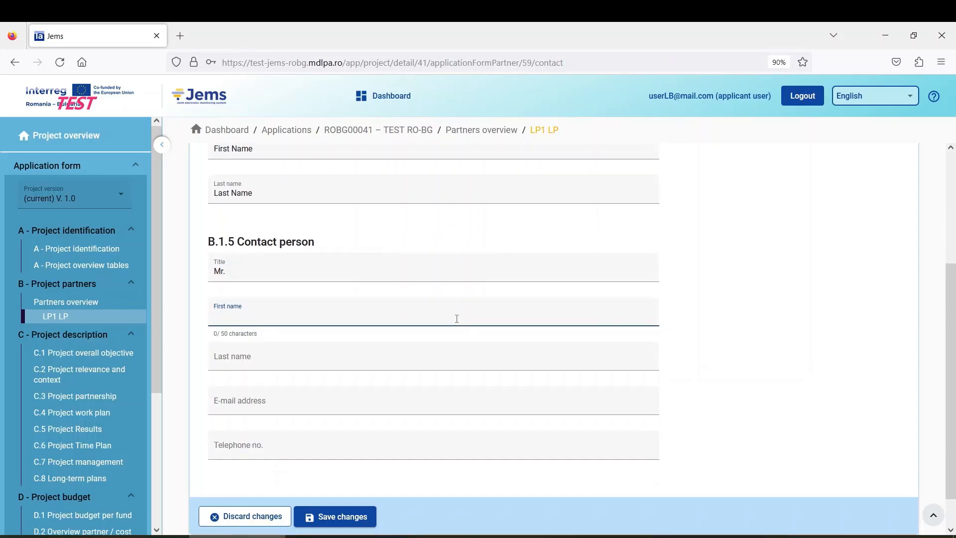
scroll(456, 318, "up", 2)
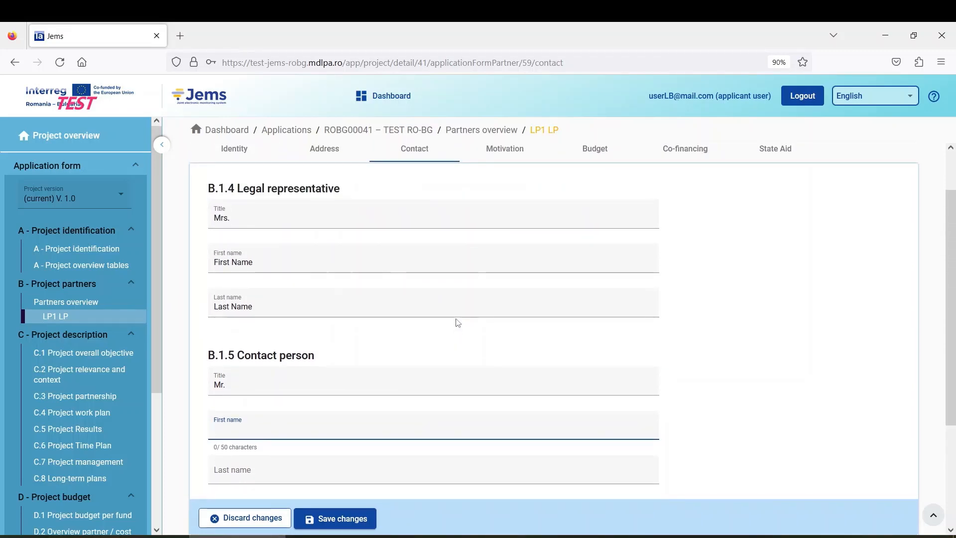
scroll(457, 323, "down", 1)
scroll(457, 322, "up", 1)
scroll(457, 322, "down", 1)
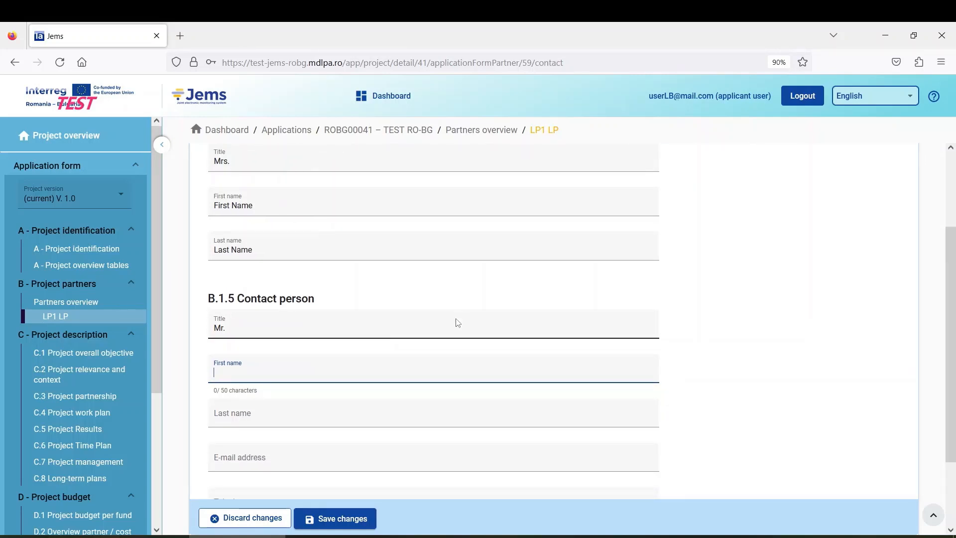
Step: Fill in First as the contact's first name and Last as the last name
type("Fiest")
key("BackSpace")
key("BackSpace")
type("rst")
left_click(252, 413)
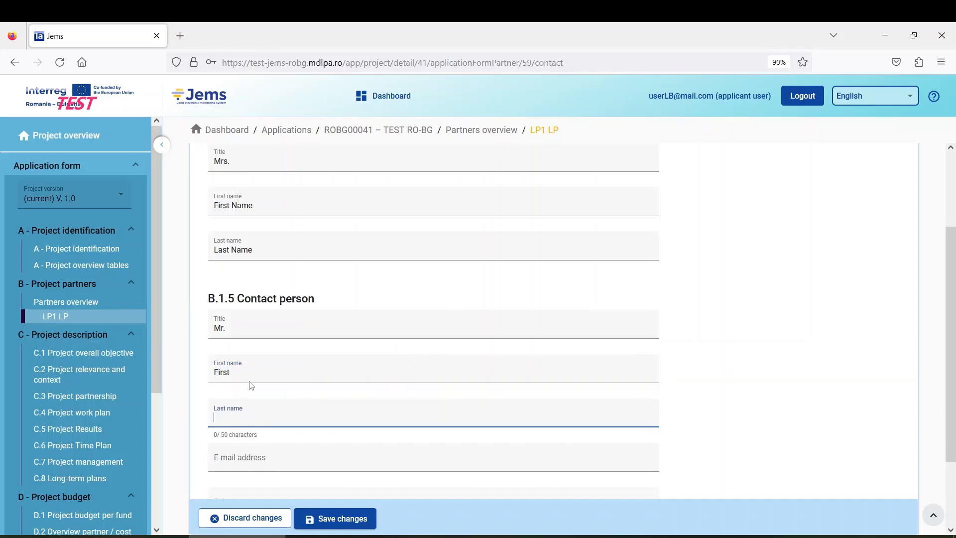
type("Last")
scroll(244, 361, "down", 1)
left_click(256, 402)
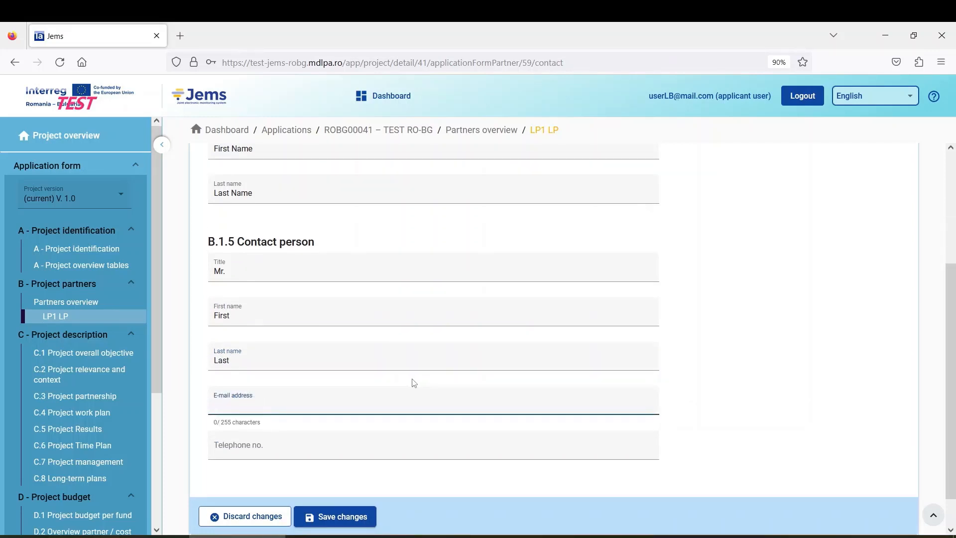
scroll(409, 382, "down", 1)
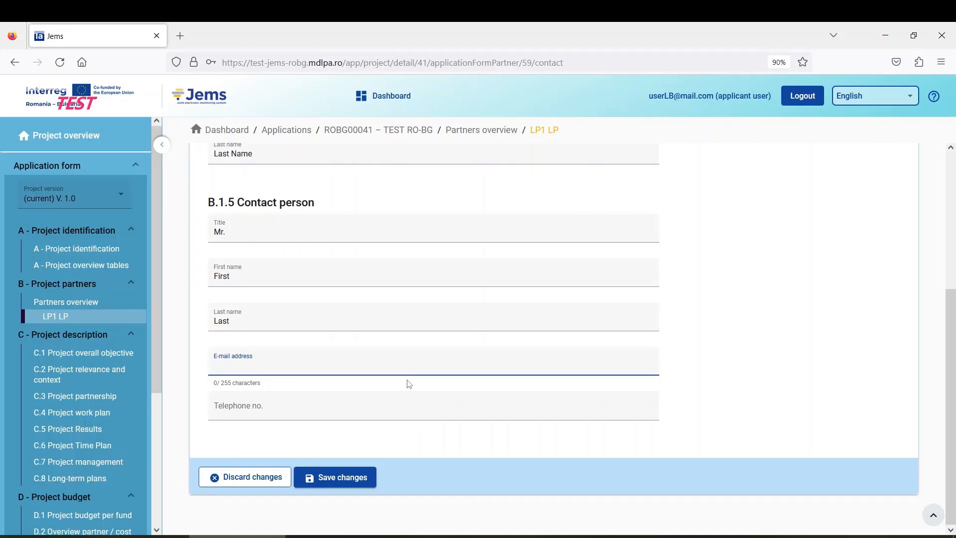
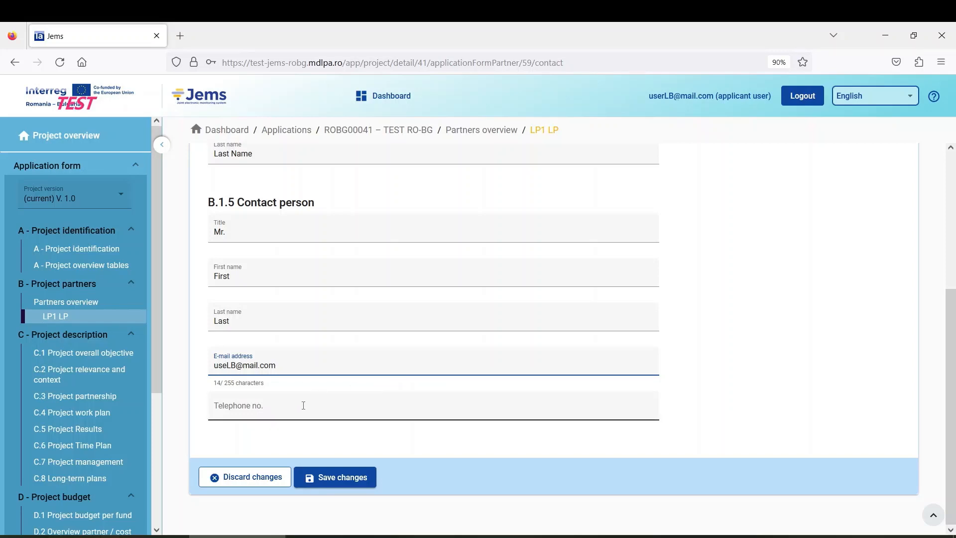
Step: Enter the contact person's e-mail address and telephone number
left_click(277, 407)
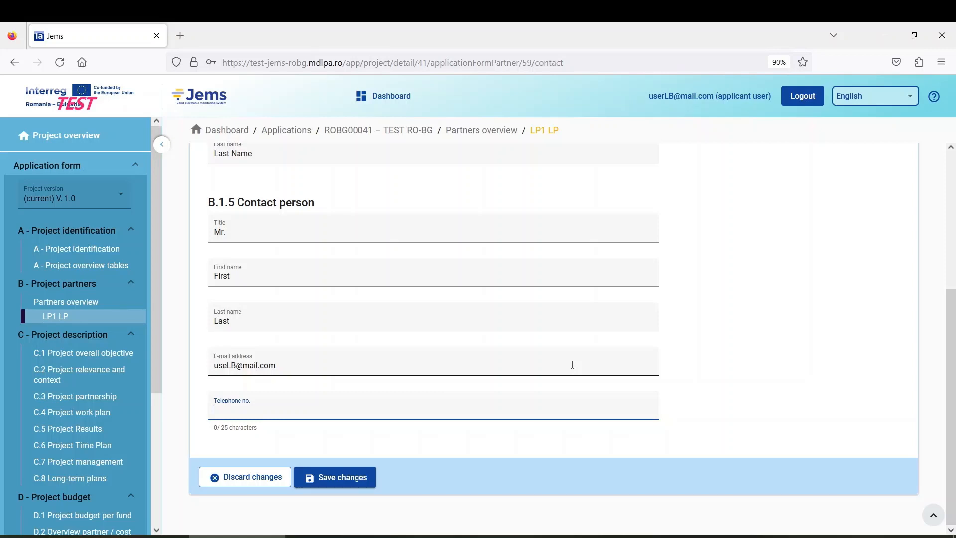
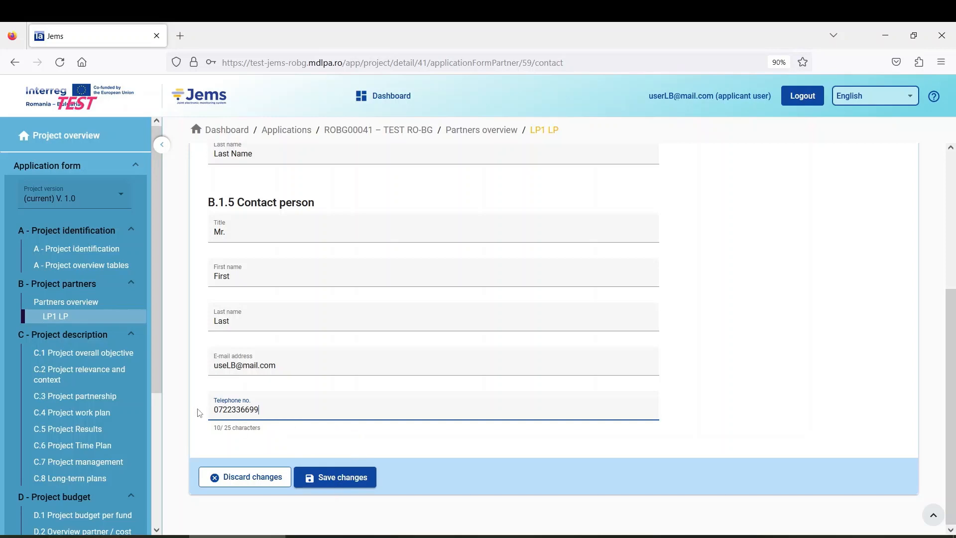
Step: Save the contact details and go to the partner Motivation section
left_click(338, 484)
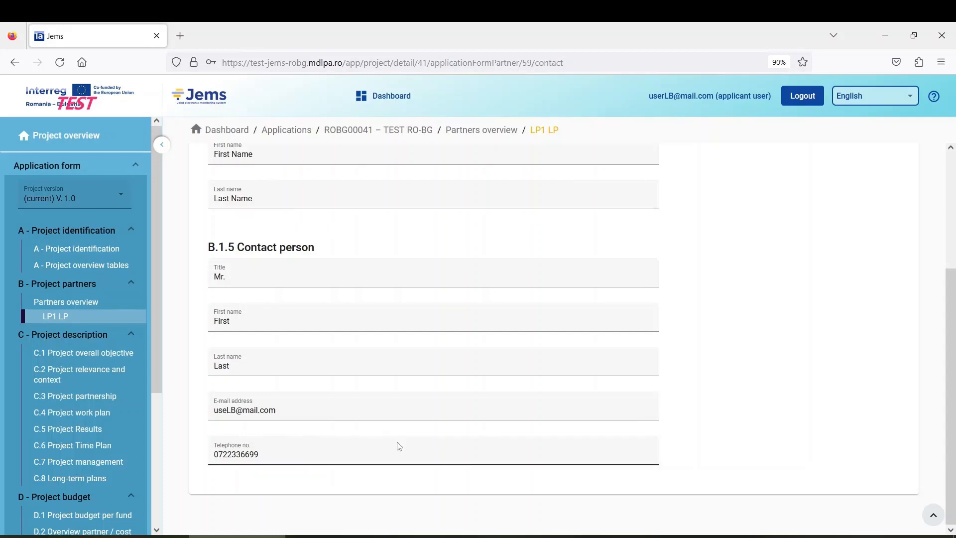
scroll(341, 421, "up", 4)
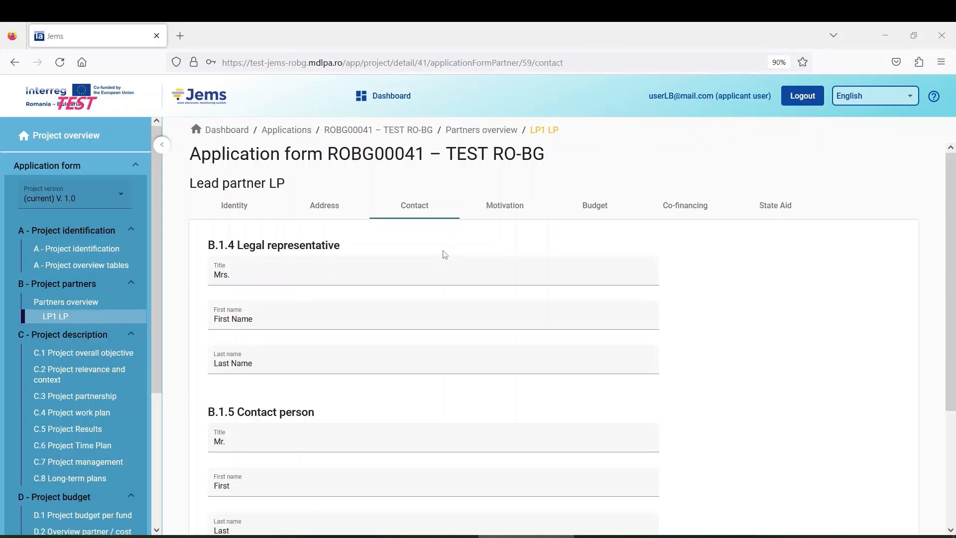
left_click(513, 211)
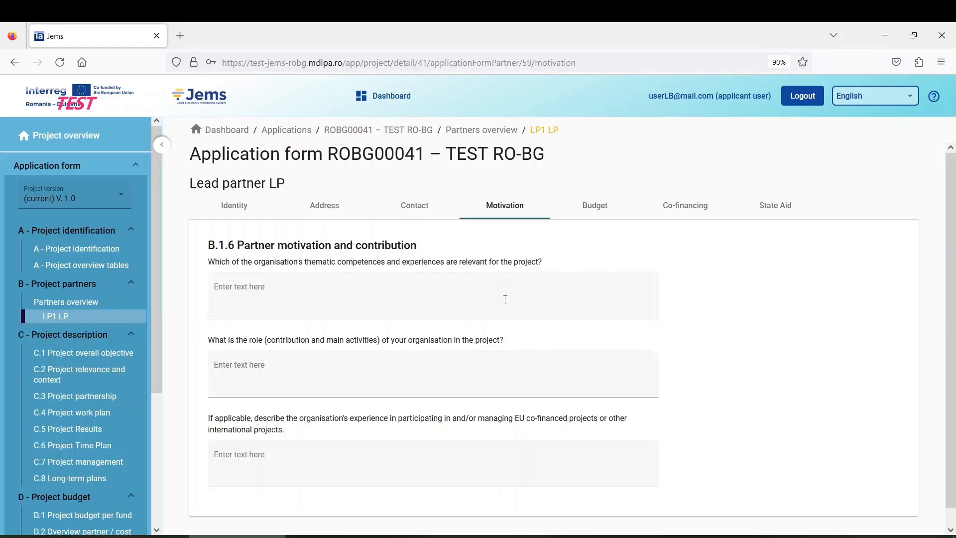
Step: Leave the three B.1.6 motivation answers blank and move to LP1's Budget tab
left_click(286, 295)
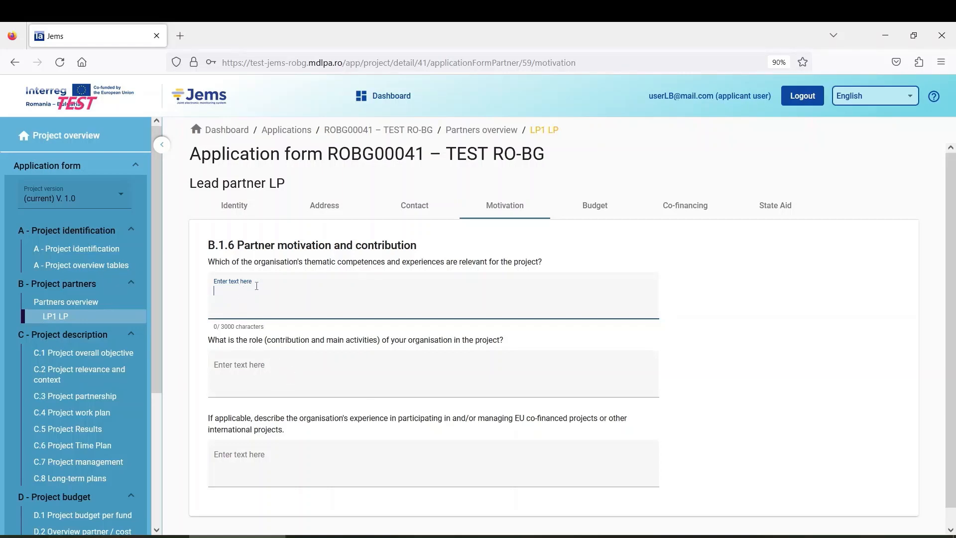
left_click(254, 372)
left_click(264, 461)
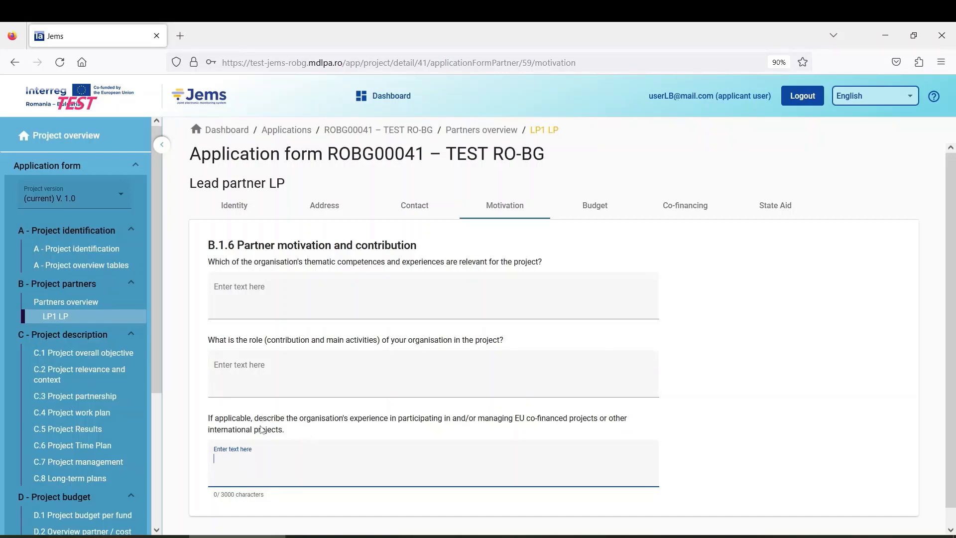
left_click(387, 295)
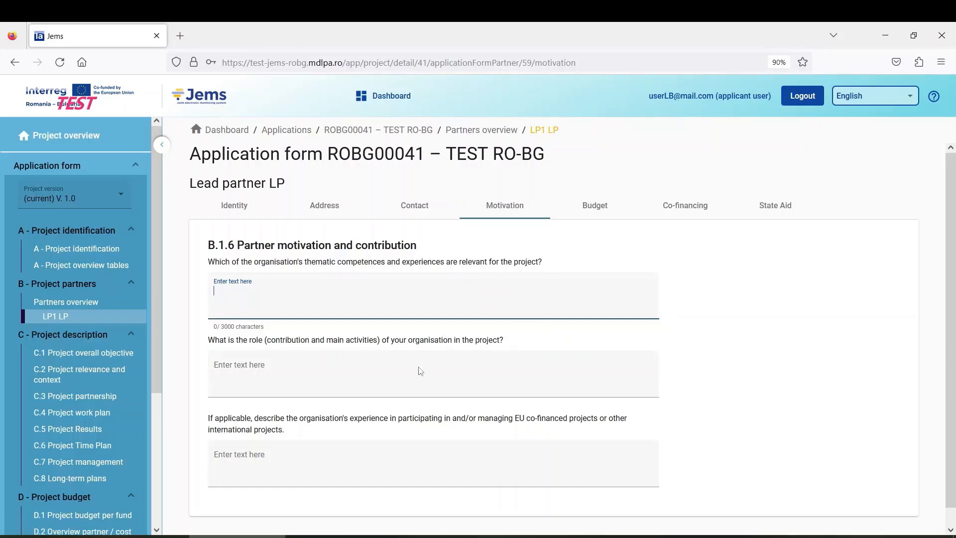
left_click(248, 374)
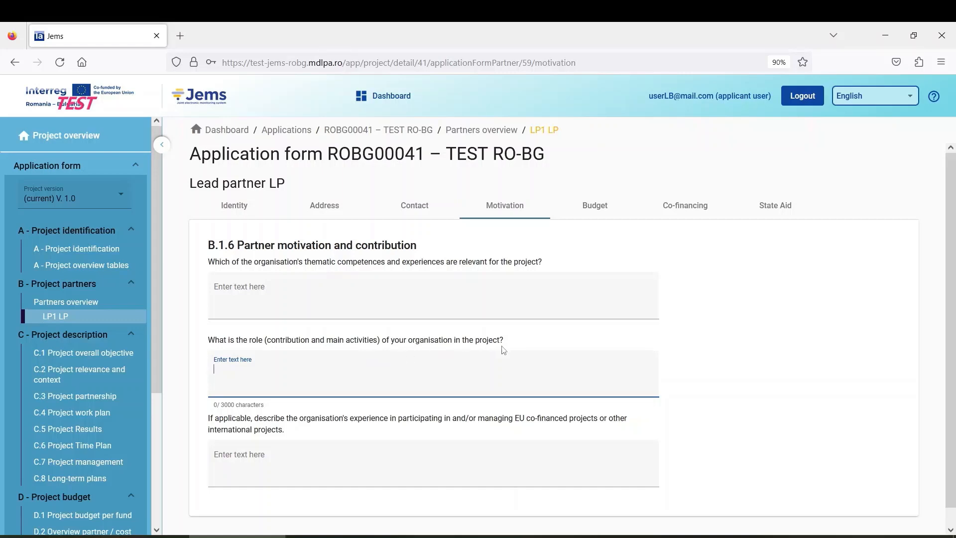
scroll(533, 347, "down", 1)
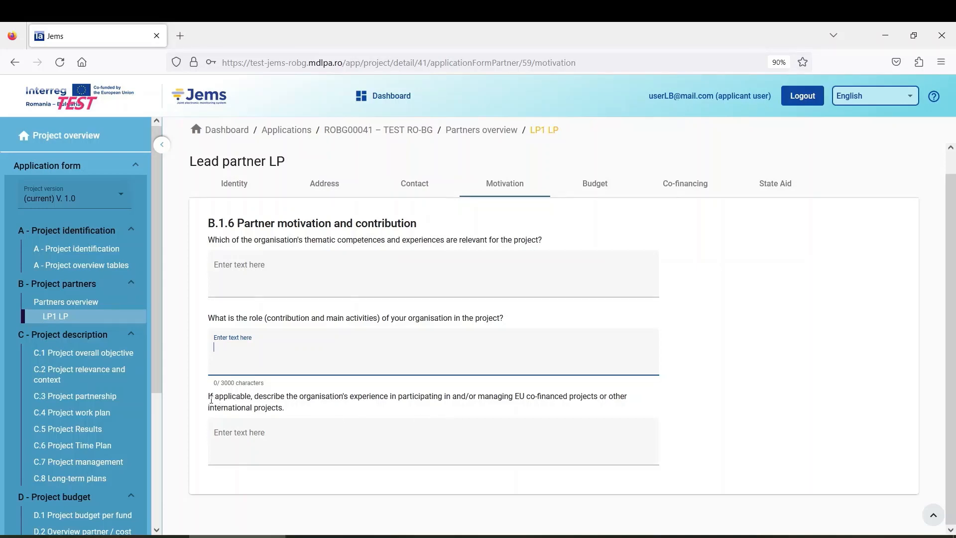
left_click_drag(211, 400, 272, 397)
double_click(272, 396)
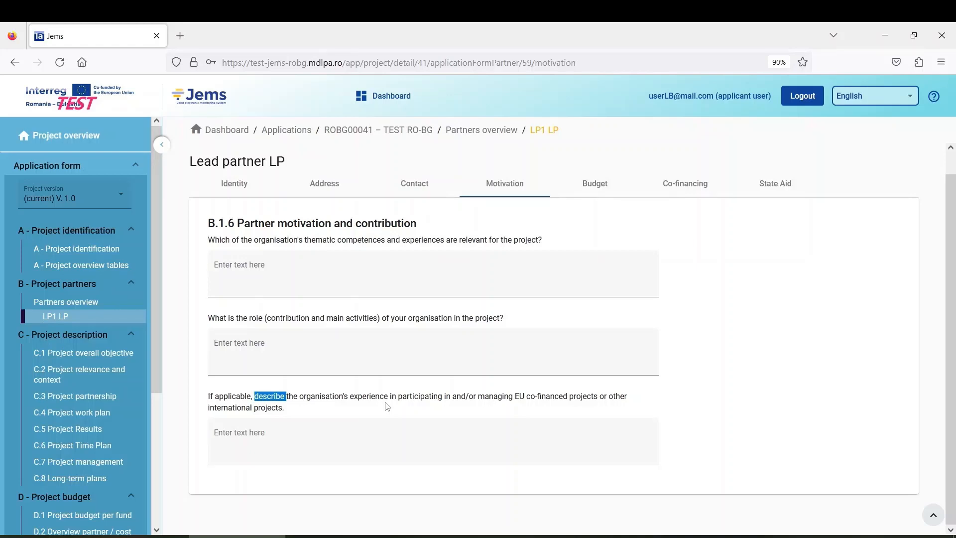
left_click(251, 434)
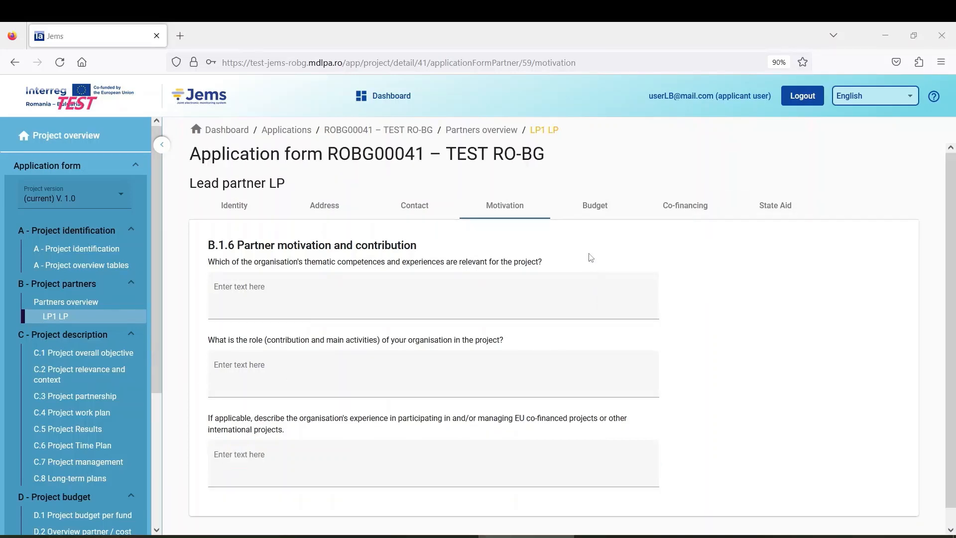
left_click(596, 213)
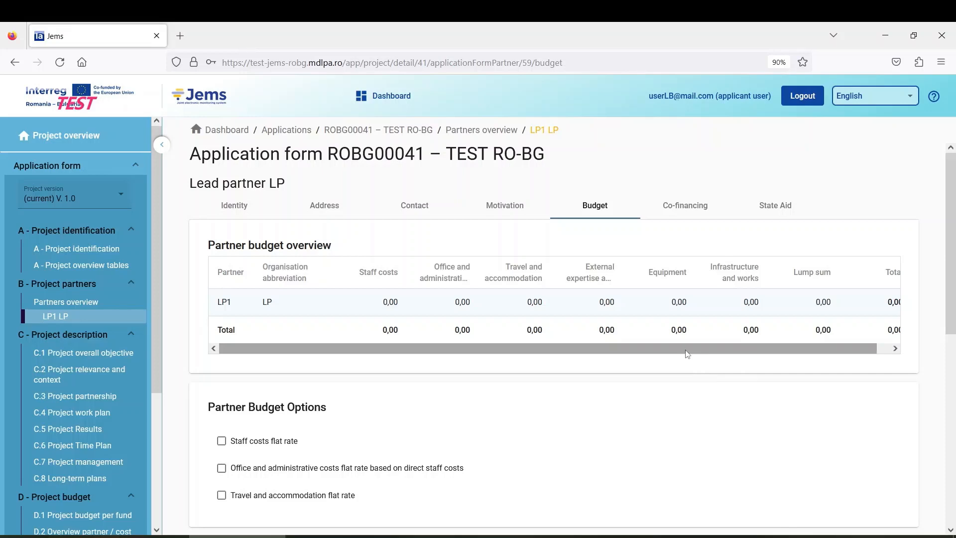
left_click_drag(687, 353, 705, 349)
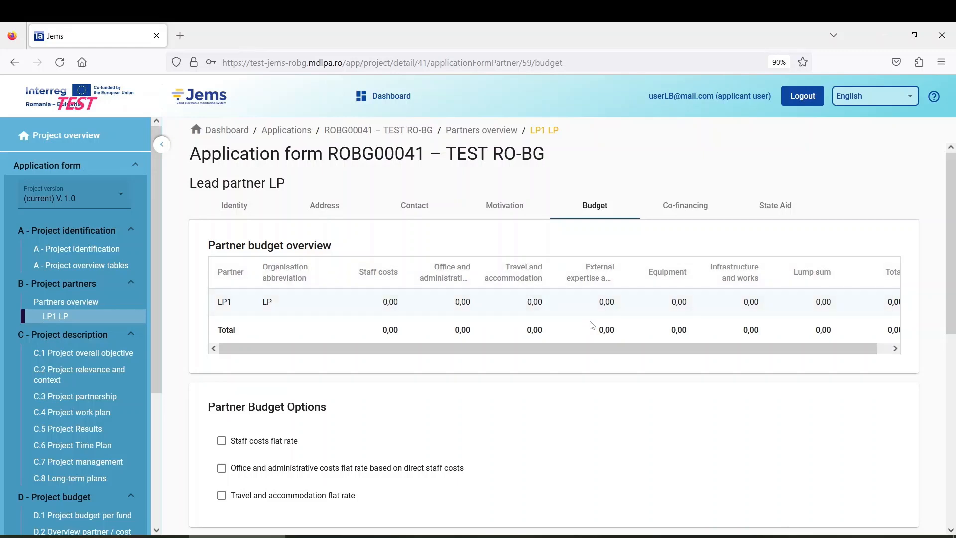
left_click_drag(600, 346, 576, 362)
mouse_move(853, 348)
left_mouse_down()
mouse_move(882, 348)
mouse_move(869, 348)
left_mouse_up()
scroll(366, 383, "down", 6)
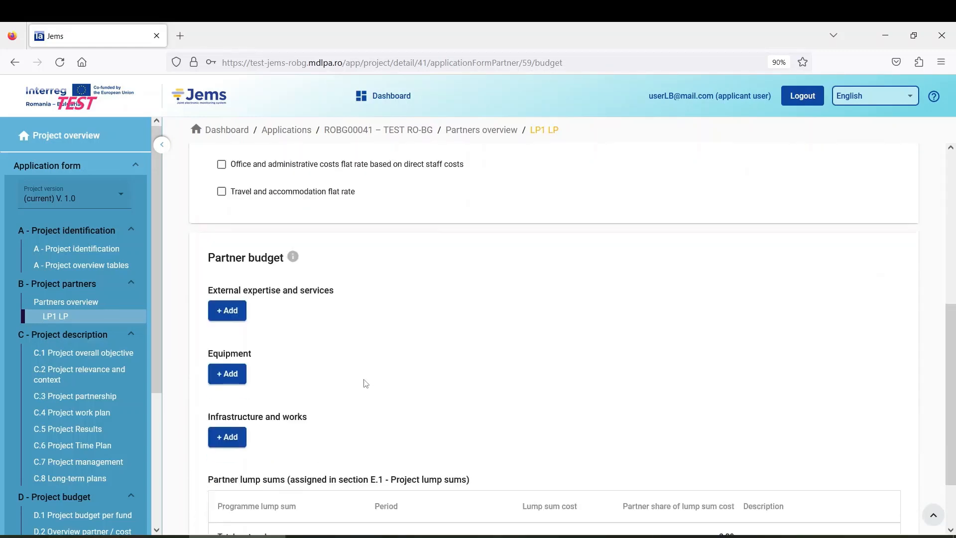
scroll(366, 383, "up", 6)
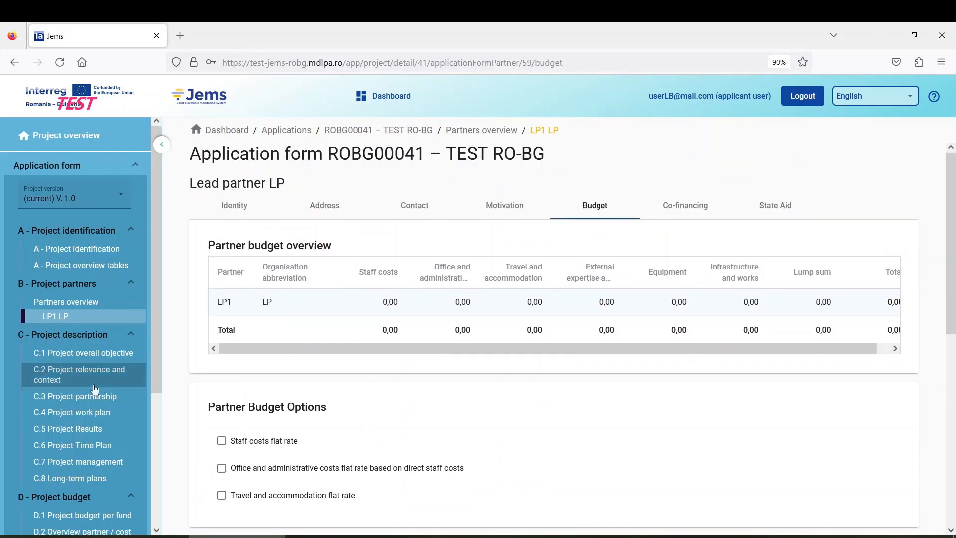
scroll(92, 391, "down", 4)
scroll(86, 401, "up", 4)
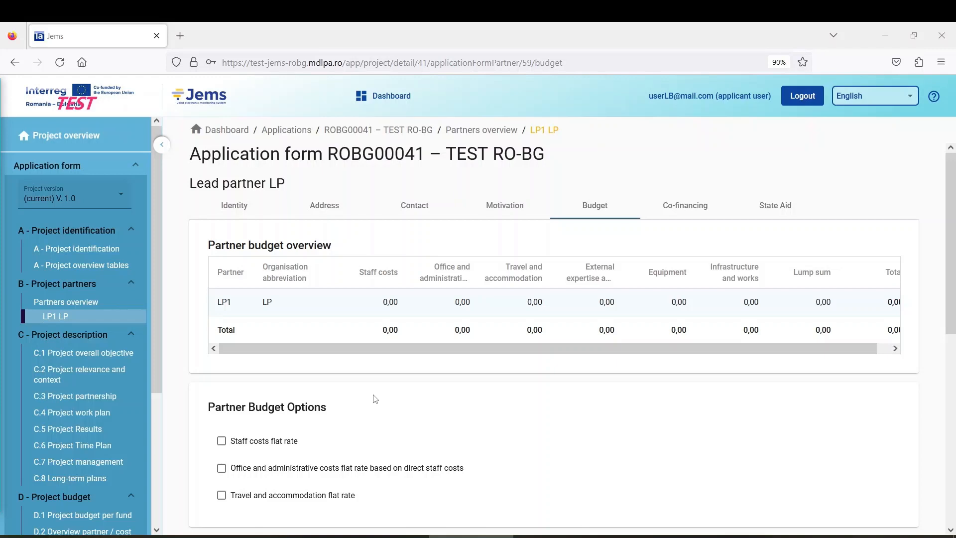
scroll(374, 399, "down", 1)
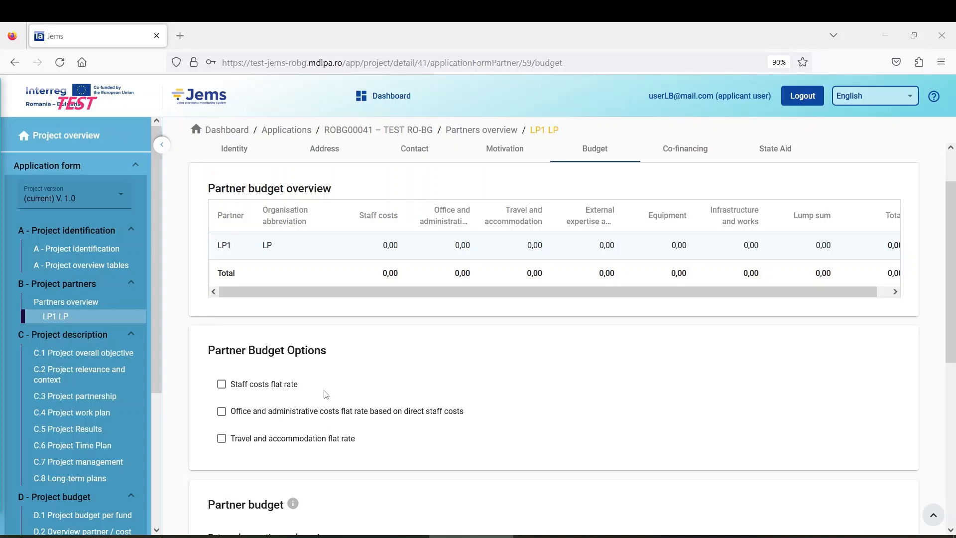
Step: Set the staff costs flat rate to 20% and enable the 15% office and administrative flat rate
left_click(222, 385)
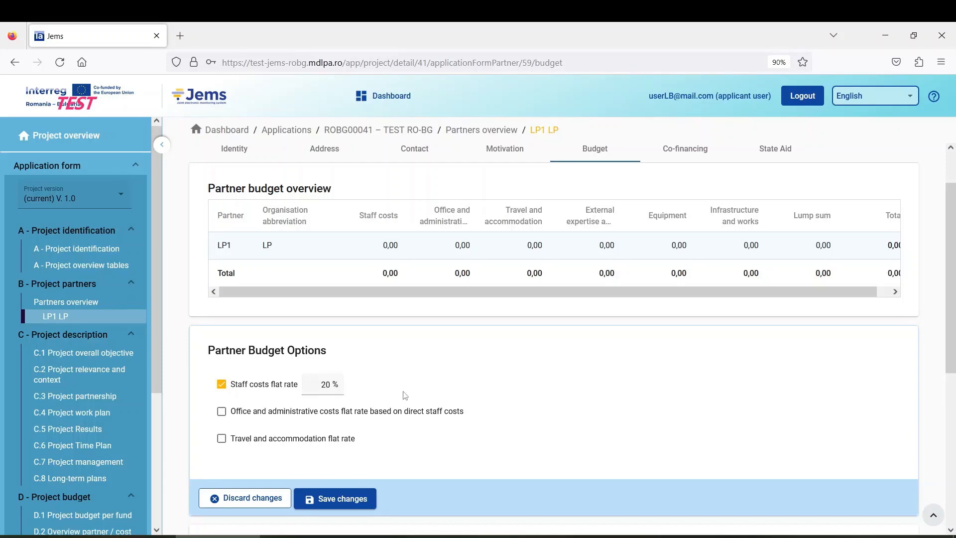
double_click(325, 385)
left_click(313, 383)
double_click(323, 385)
type("15")
key("BackSpace")
key("BackSpace")
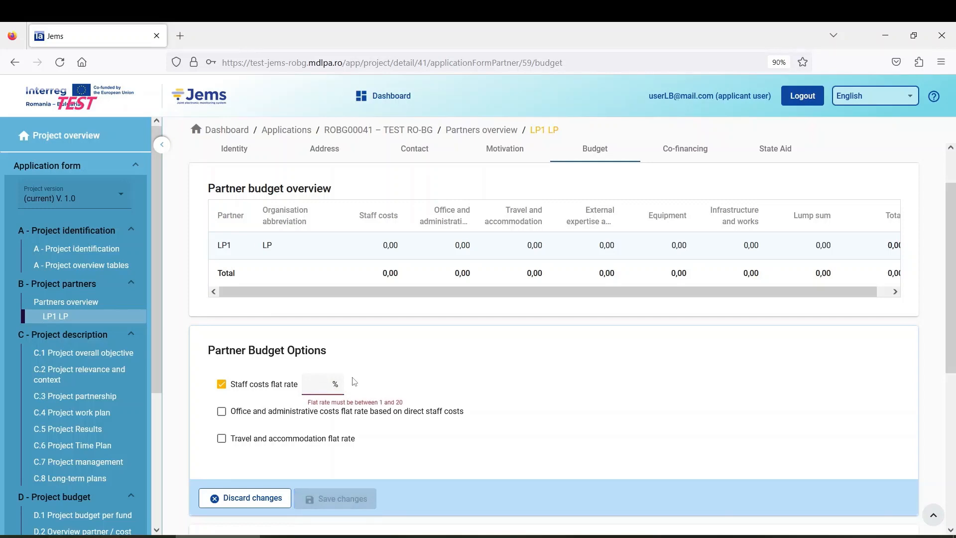
type("20")
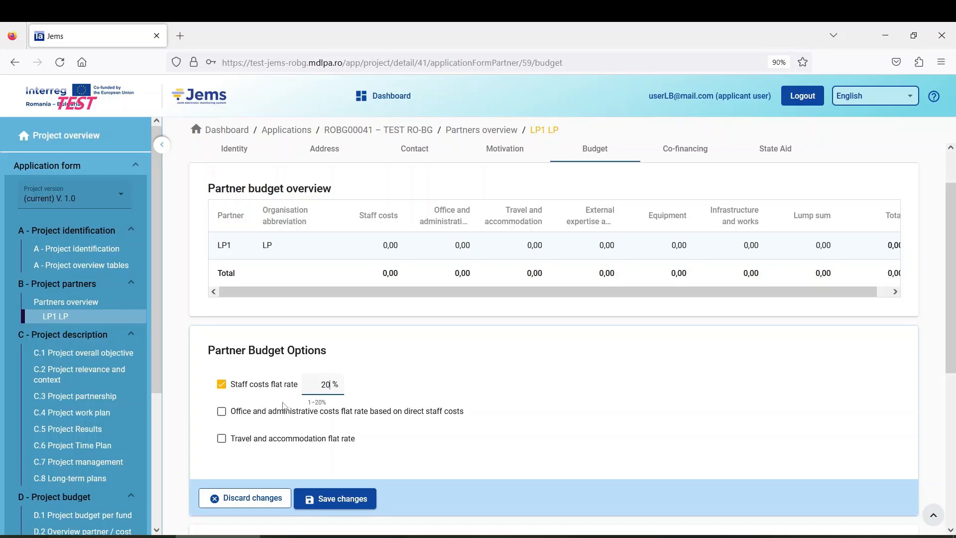
left_click(222, 415)
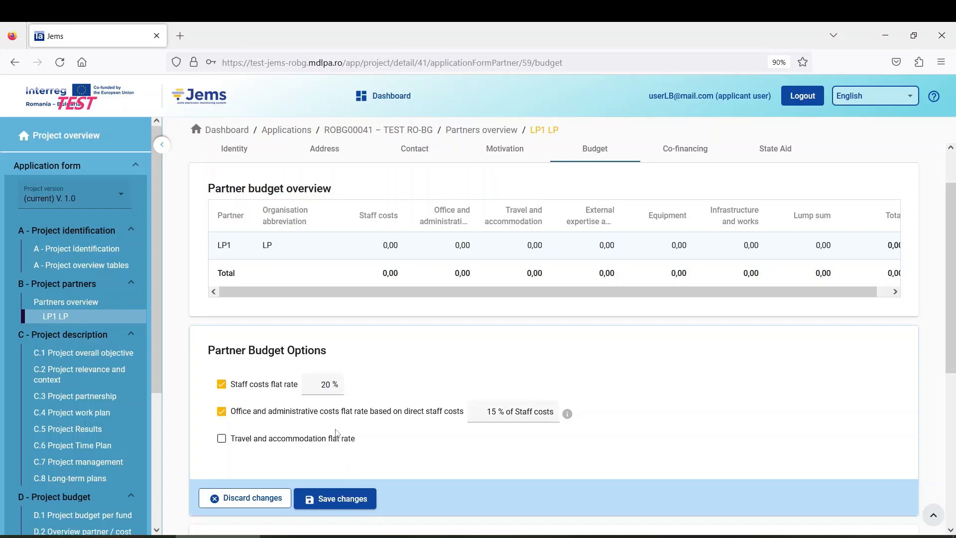
Step: Enable the 15% of staff costs travel and accommodation flat rate and save the budget options
double_click(486, 414)
left_click(222, 441)
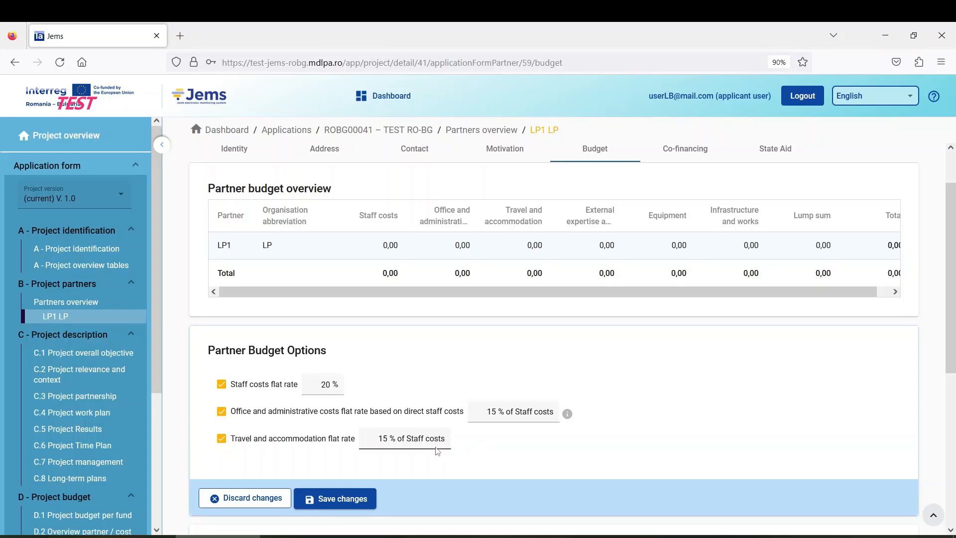
double_click(377, 440)
scroll(406, 423, "down", 2)
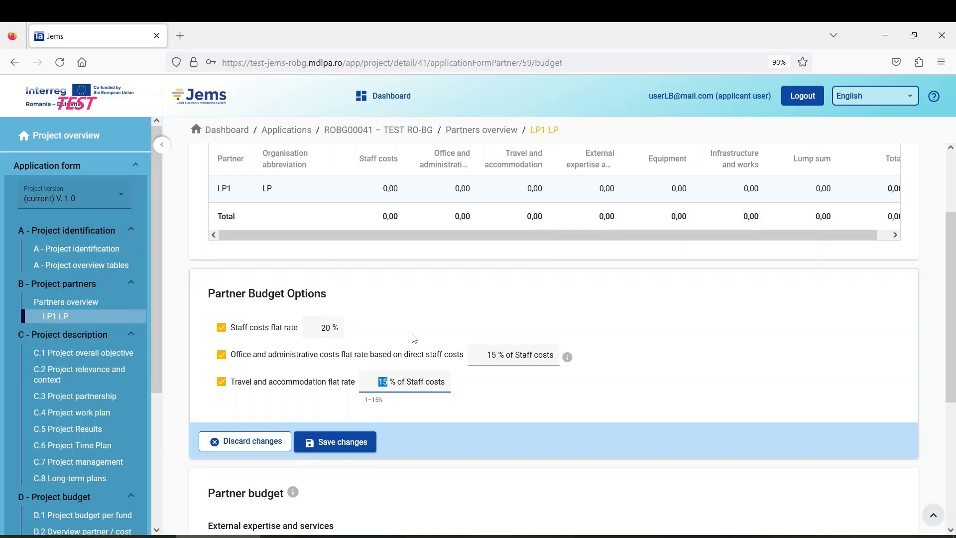
left_click(347, 450)
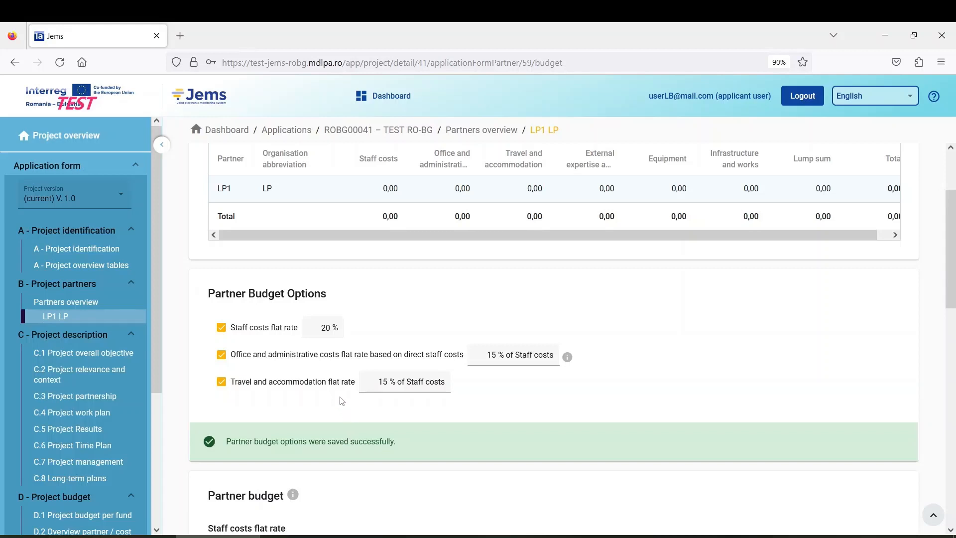
scroll(341, 401, "down", 5)
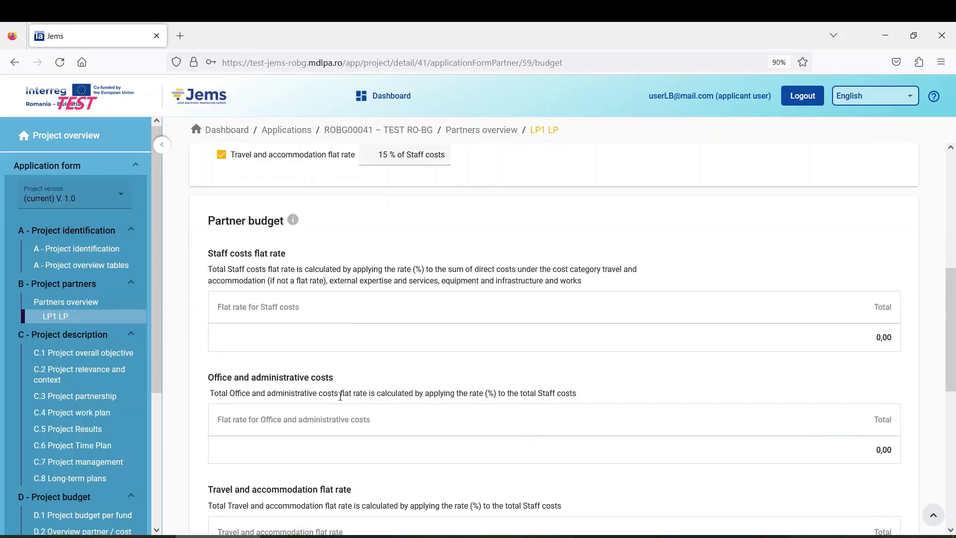
scroll(338, 392, "up", 1)
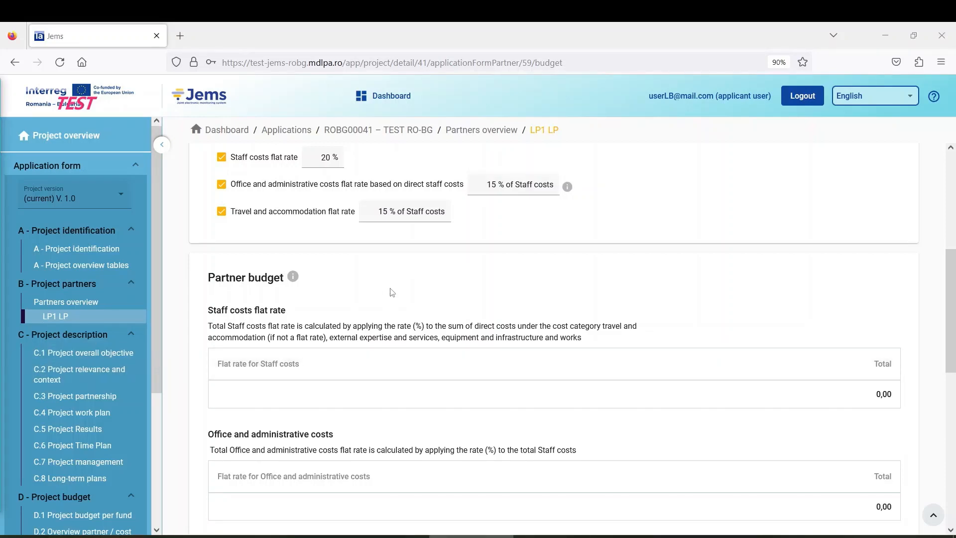
scroll(394, 292, "down", 5)
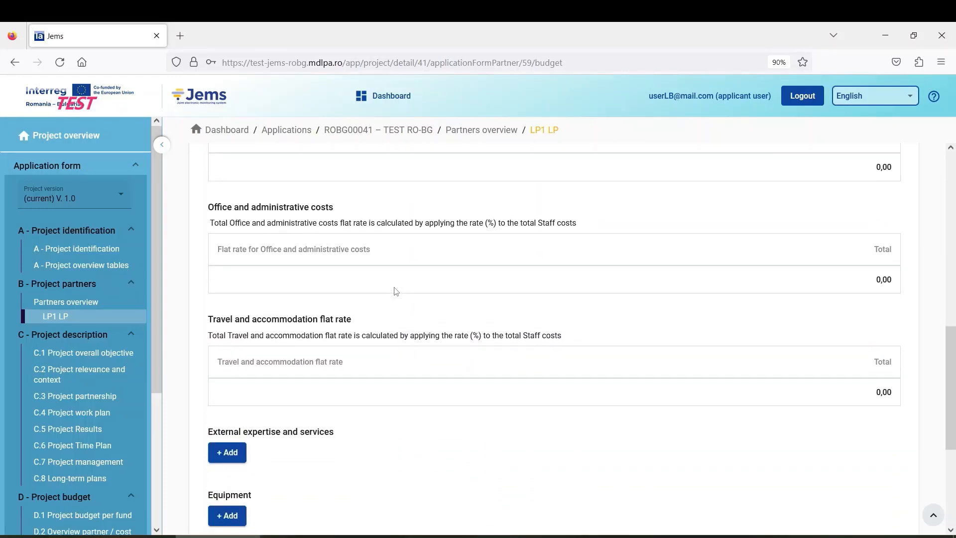
scroll(395, 291, "up", 4)
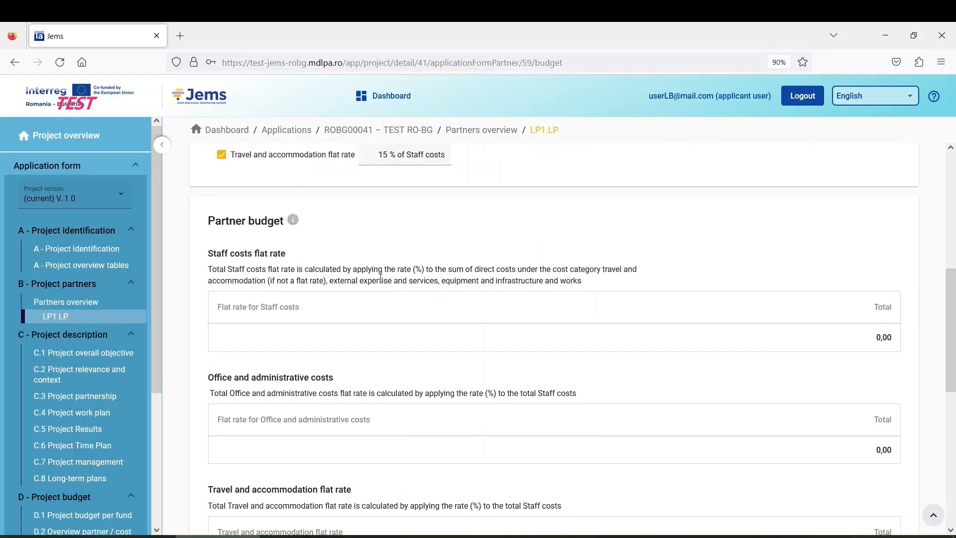
scroll(305, 312, "up", 3)
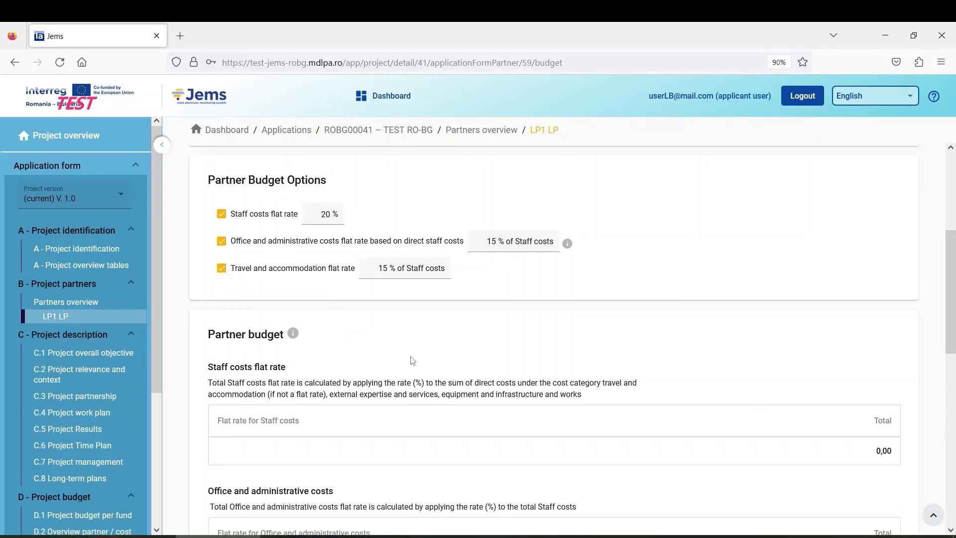
scroll(374, 359, "down", 2)
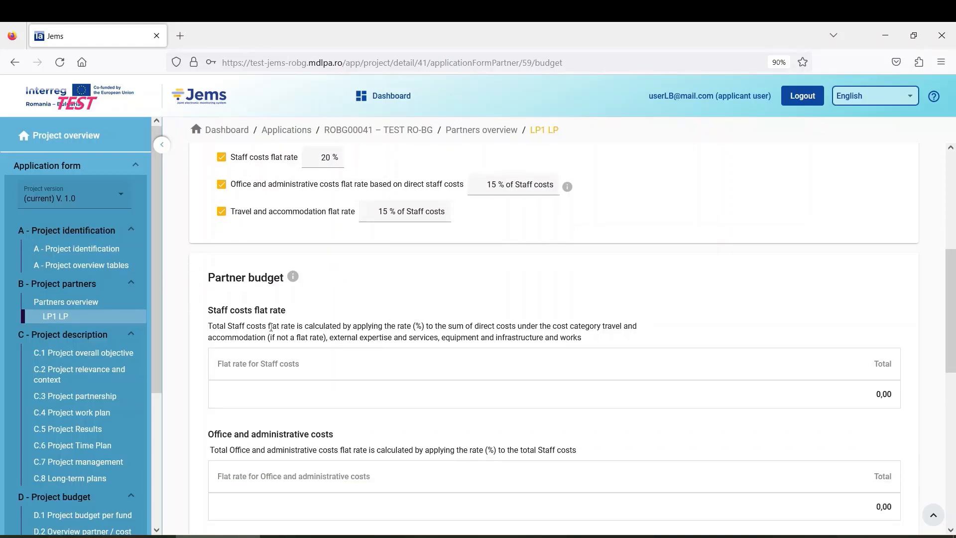
scroll(402, 365, "down", 2)
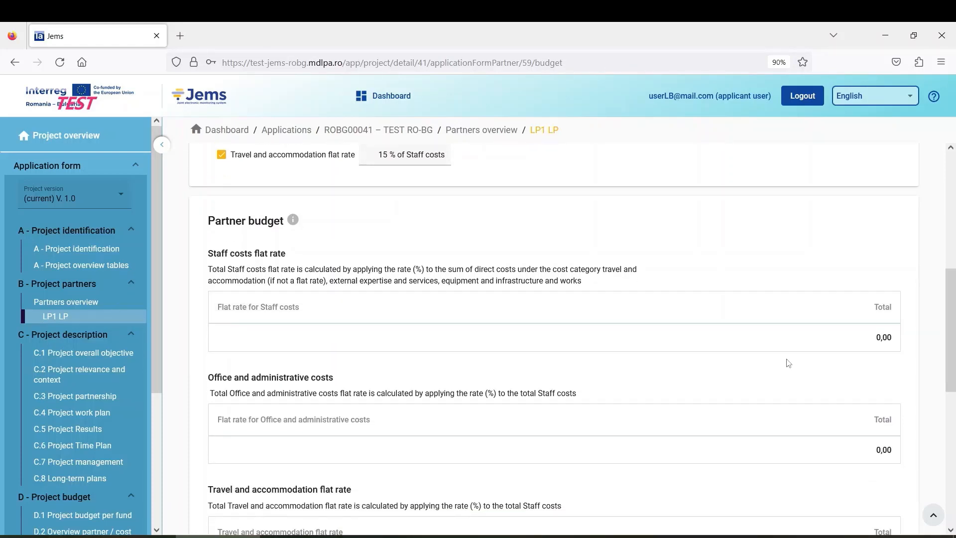
scroll(880, 378, "down", 2)
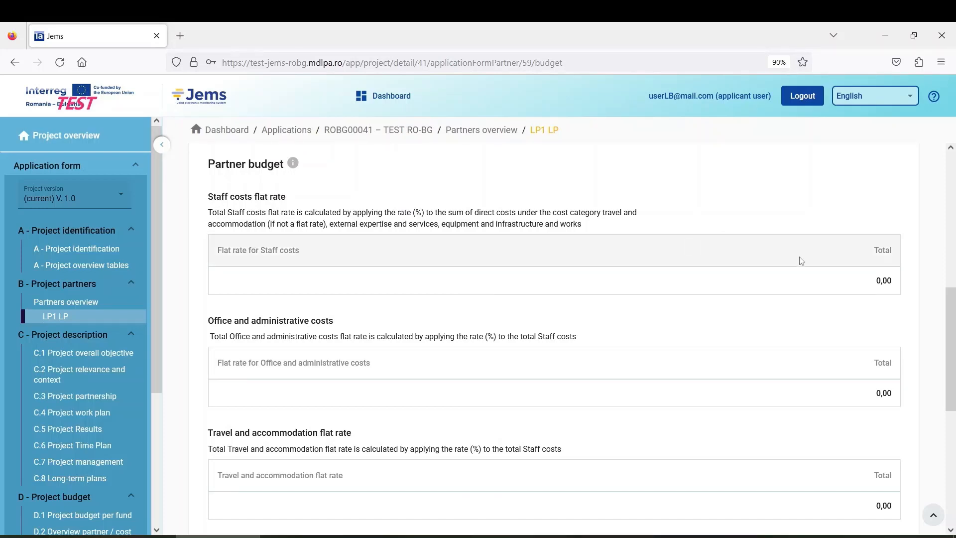
scroll(694, 428, "down", 4)
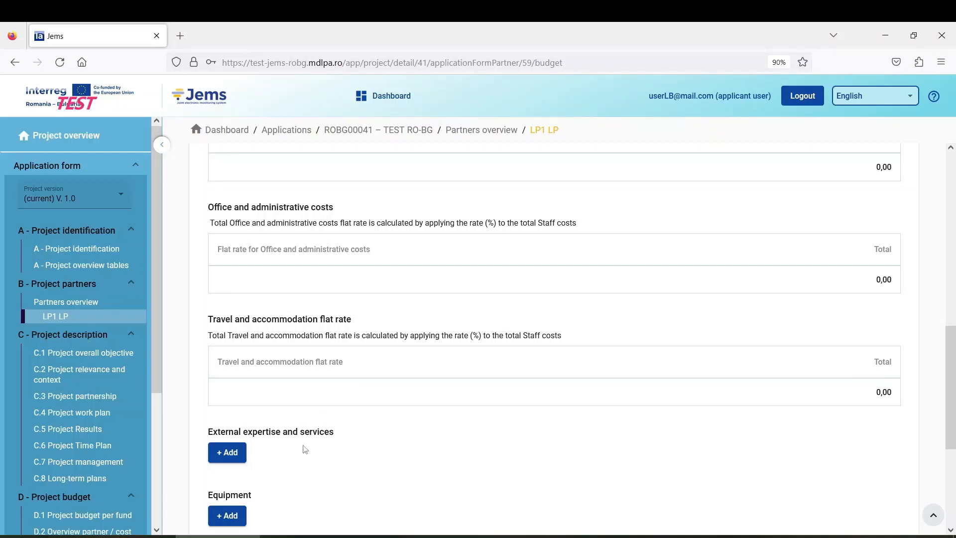
scroll(306, 450, "down", 4)
scroll(305, 446, "up", 12)
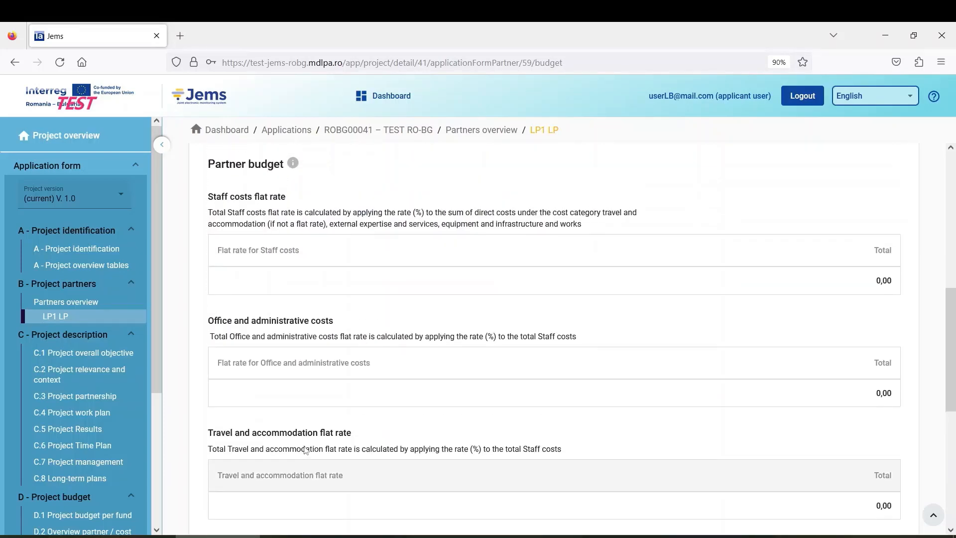
scroll(268, 351, "down", 2)
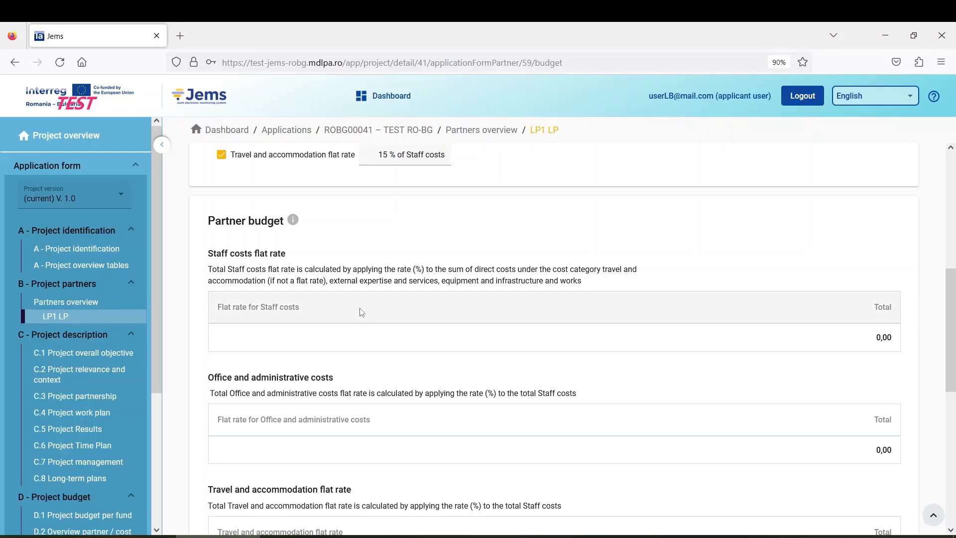
scroll(362, 312, "down", 6)
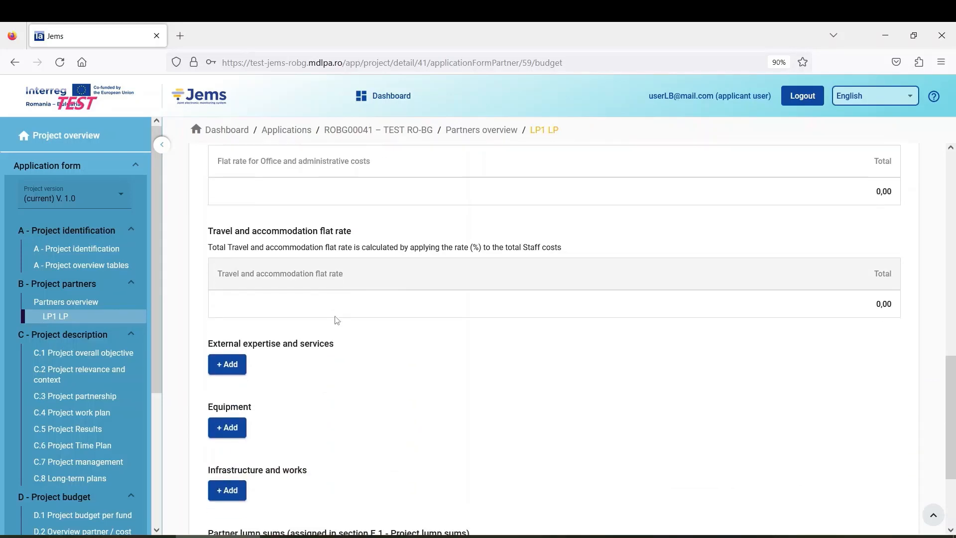
scroll(338, 320, "down", 1)
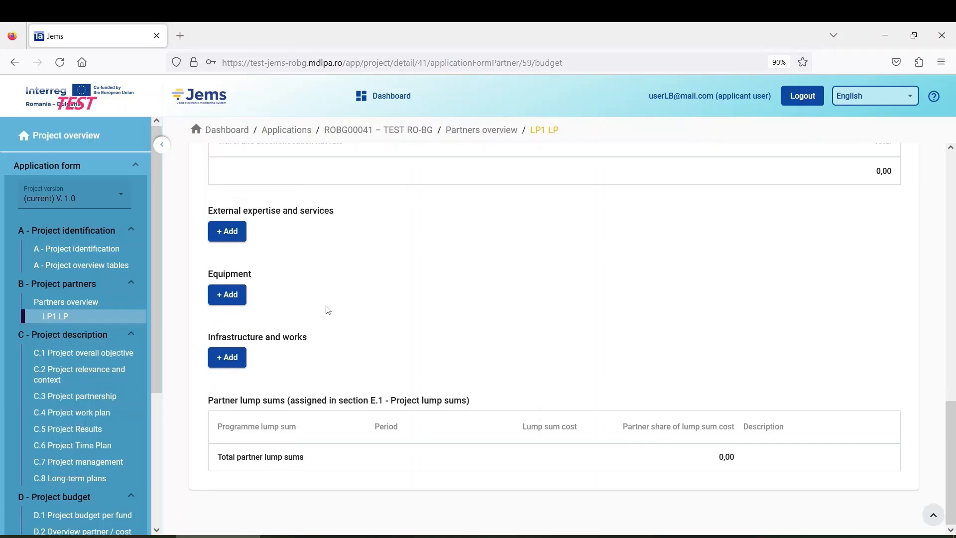
scroll(328, 310, "up", 1)
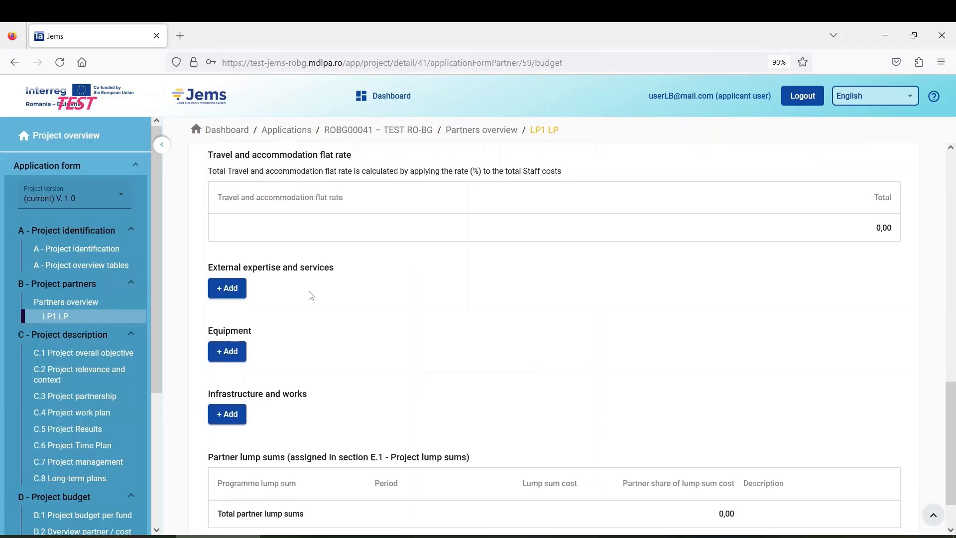
scroll(308, 294, "down", 1)
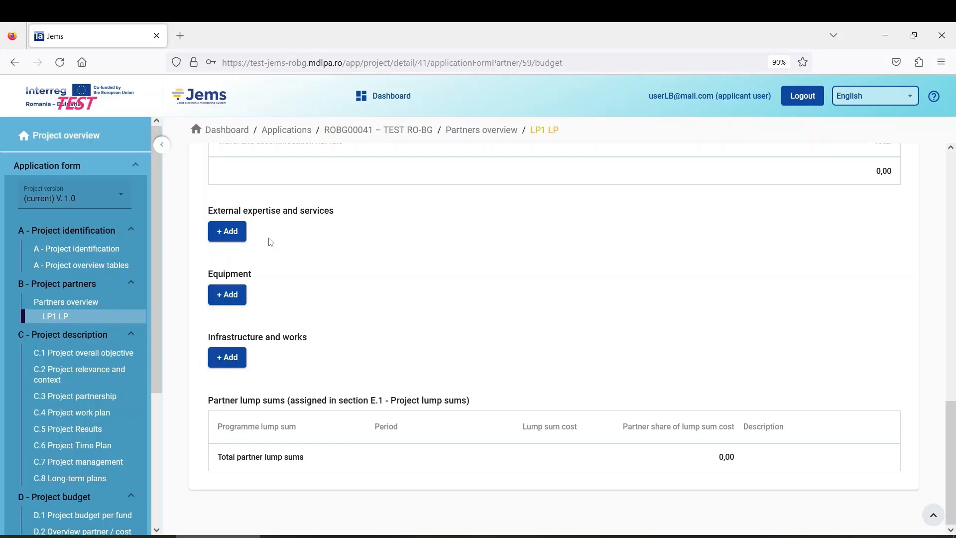
Step: Add an External expertise and services cost line with the description Interpretation
left_click(232, 233)
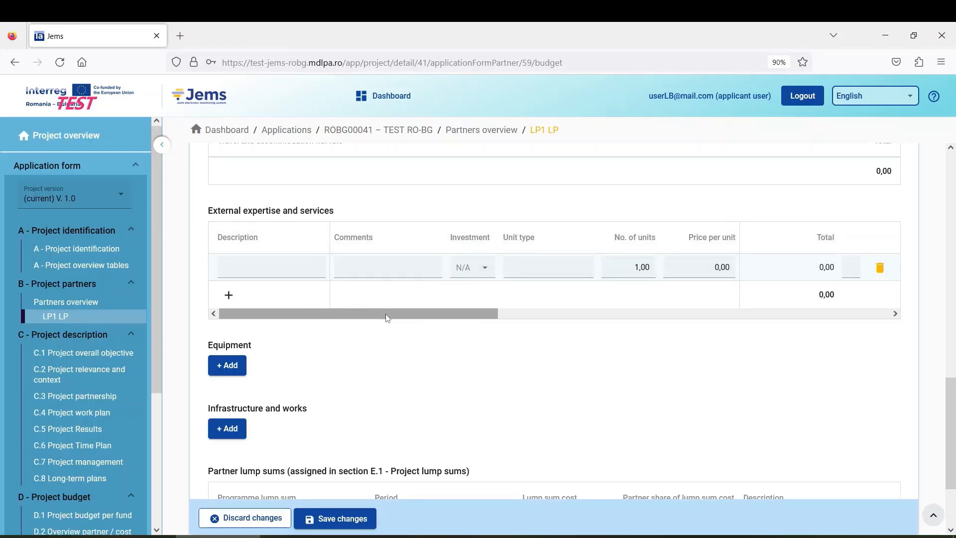
left_click_drag(390, 316, 329, 324)
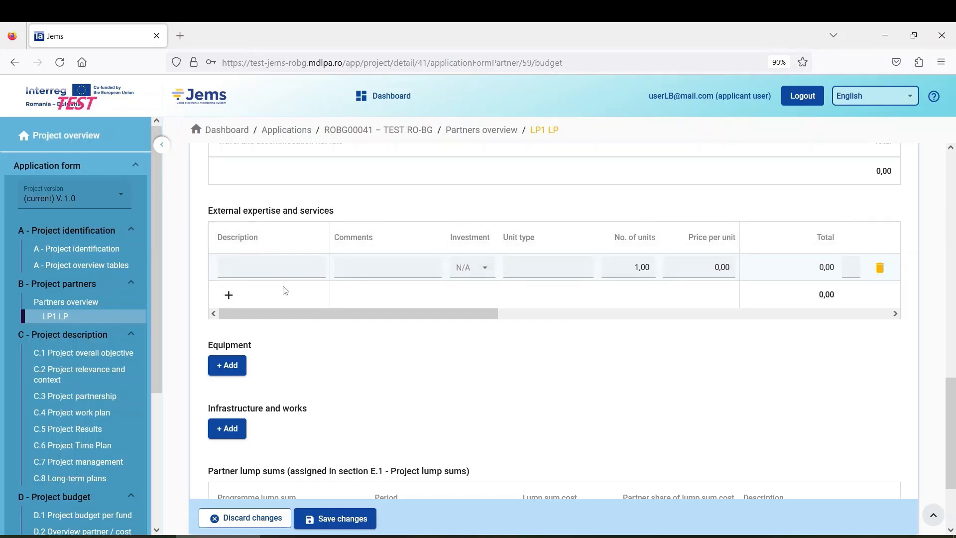
left_click(260, 270)
type("erpretation")
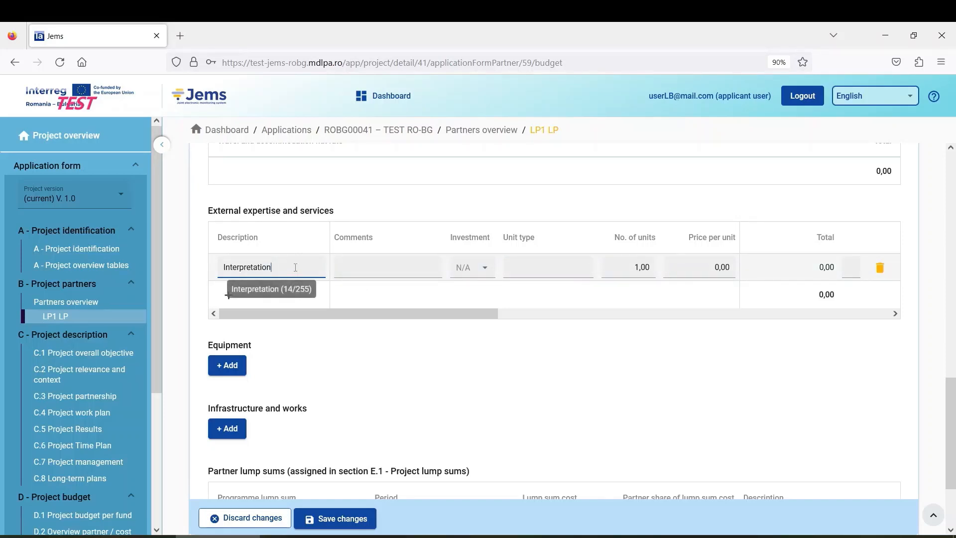
left_click(372, 264)
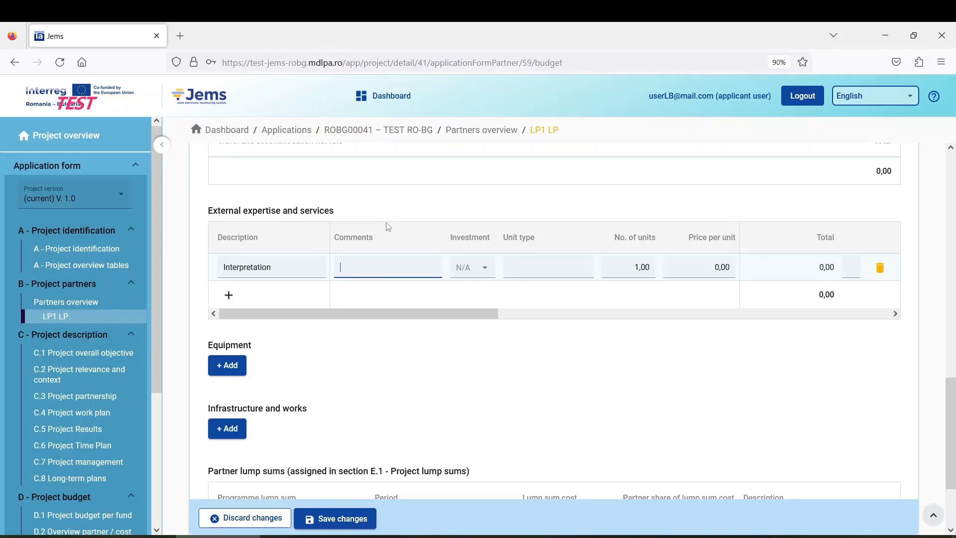
Step: Give the Interpretation line comment 'details', unit type contract, 2 units and price per unit 1.000
type("details")
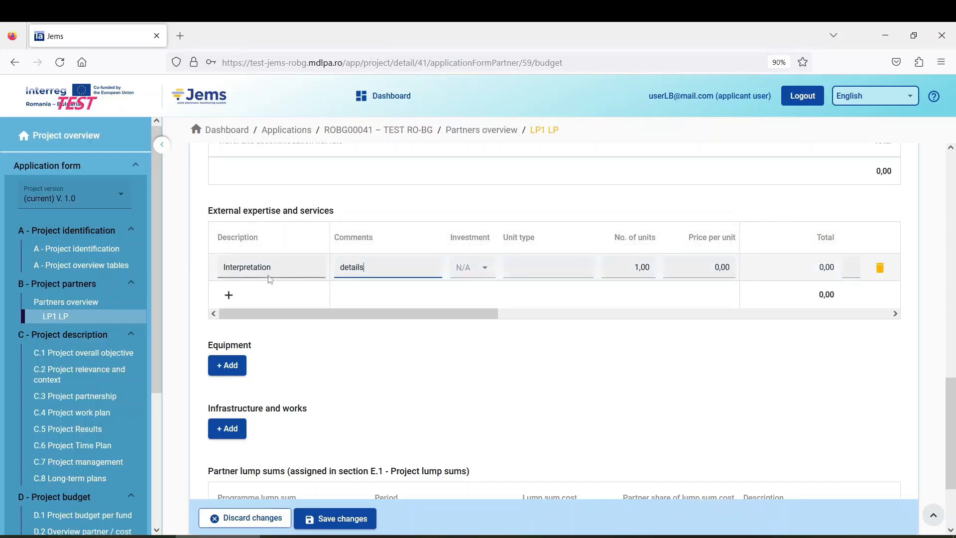
left_click(478, 268)
left_click(476, 297)
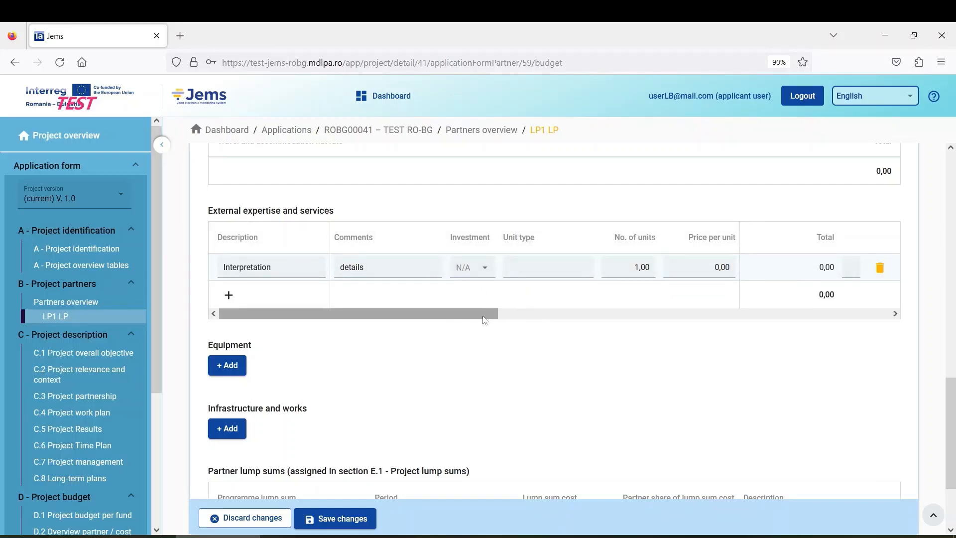
left_click(558, 266)
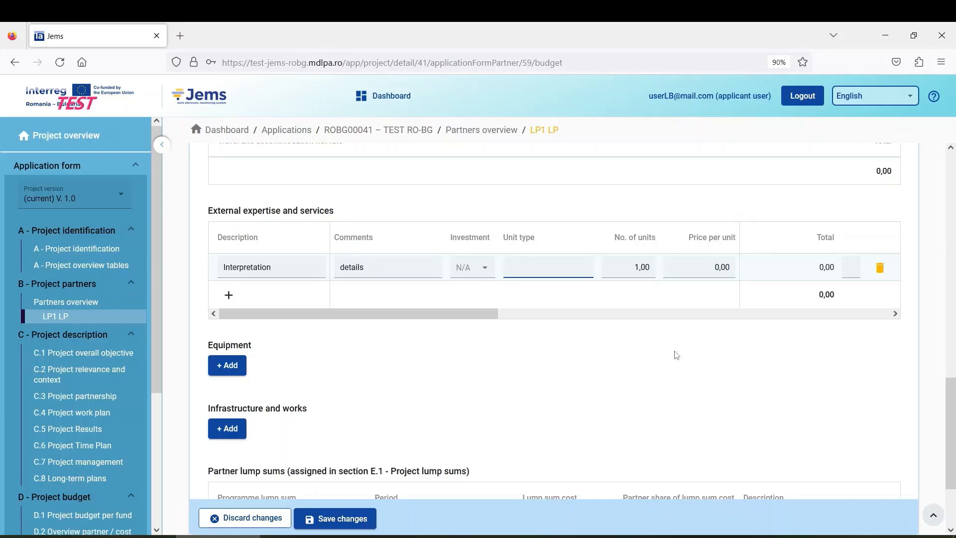
type("contract")
left_click(641, 264)
type("2")
left_click(688, 272)
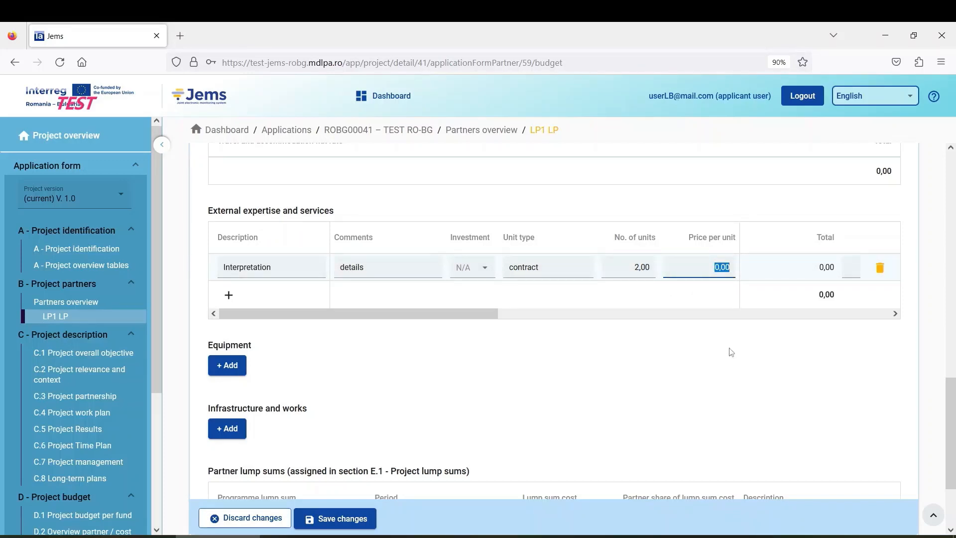
type("1.")
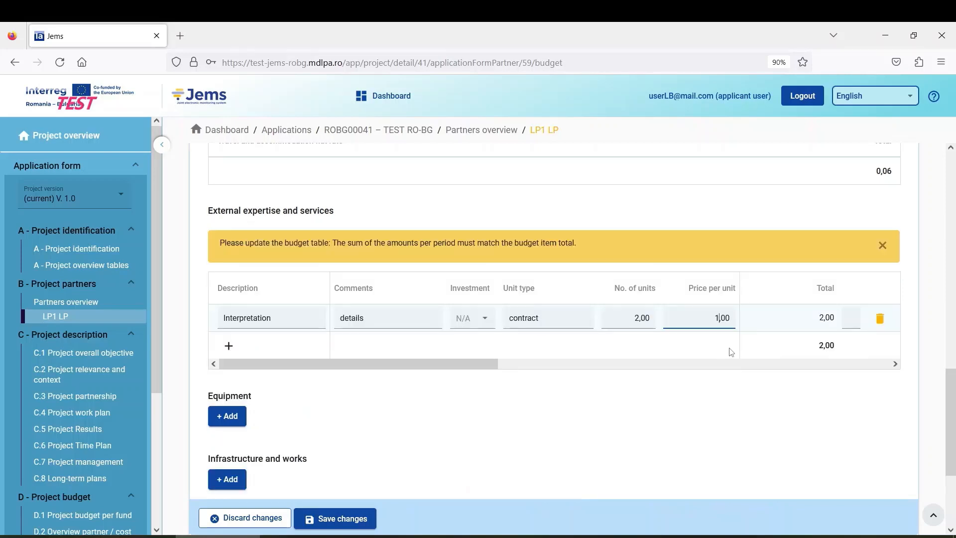
type("000")
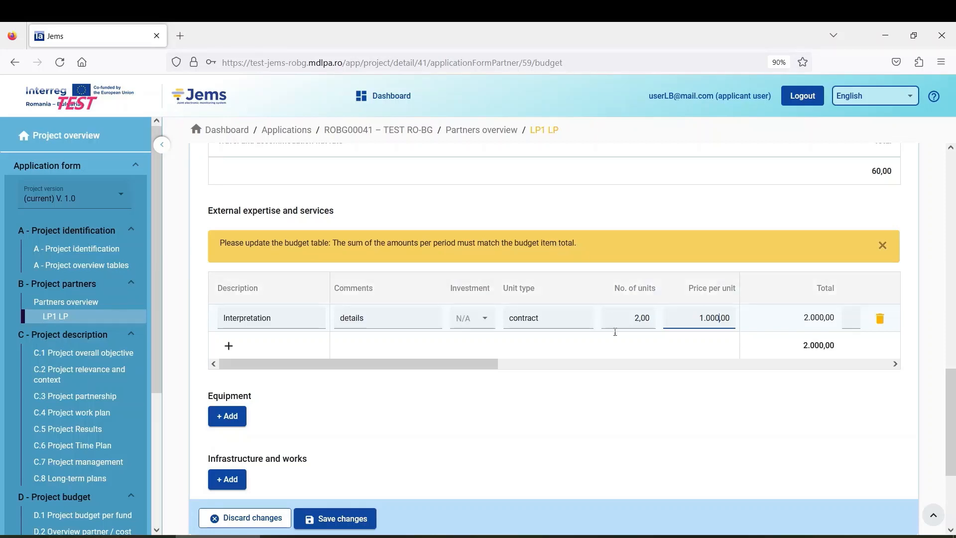
Step: Scroll the budget table across to the Interpretation line's period columns
left_click_drag(471, 367, 482, 368)
left_click_drag(525, 359, 572, 358)
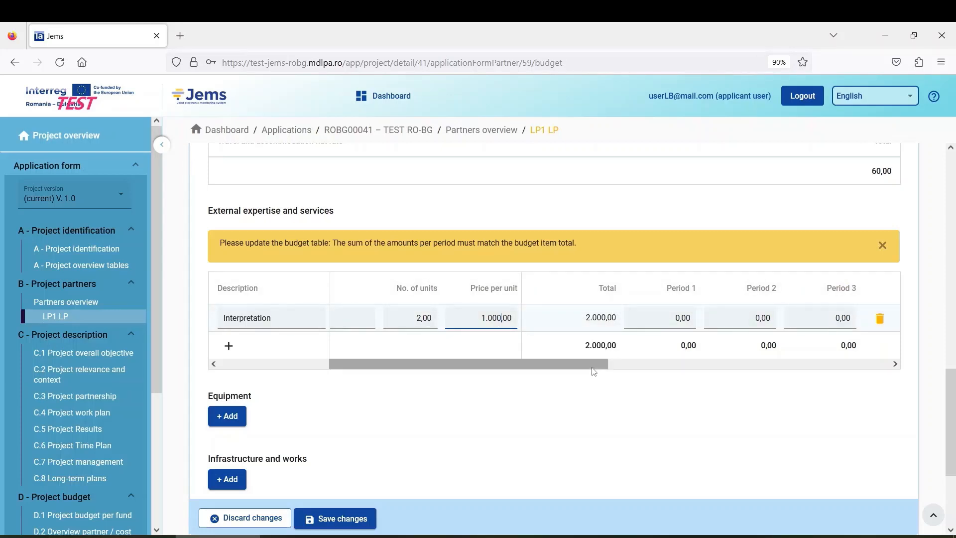
left_click_drag(594, 367, 706, 364)
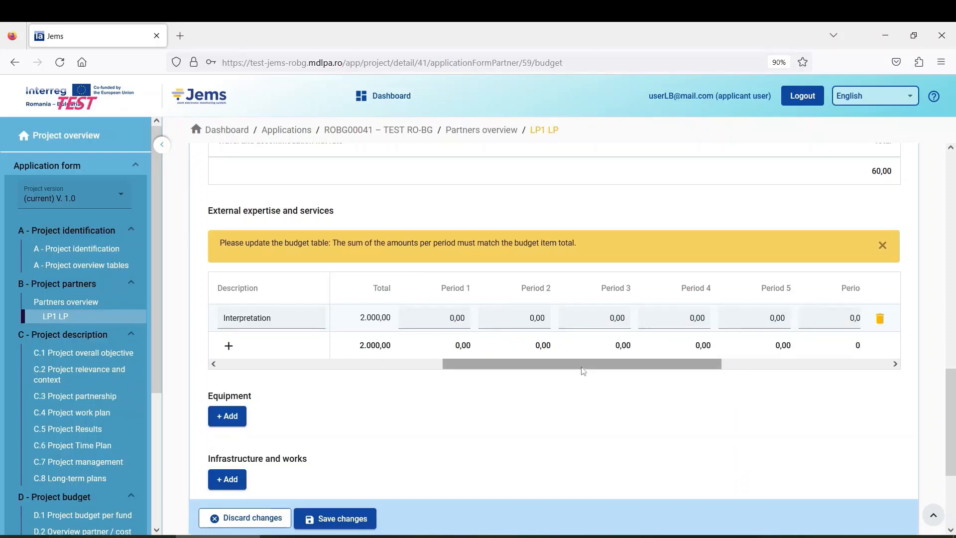
left_click_drag(583, 371, 563, 367)
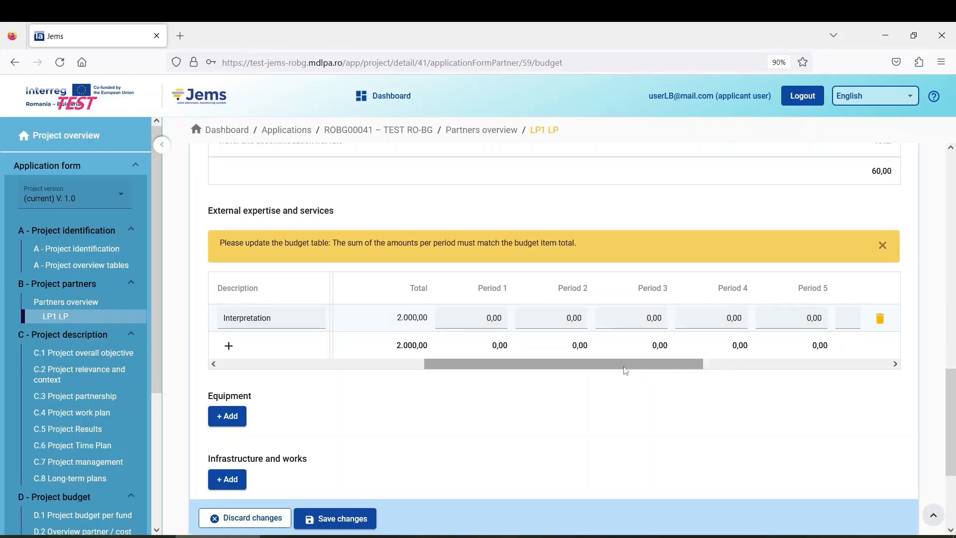
mouse_move(523, 367)
left_mouse_down()
mouse_move(577, 367)
mouse_move(537, 370)
left_mouse_up()
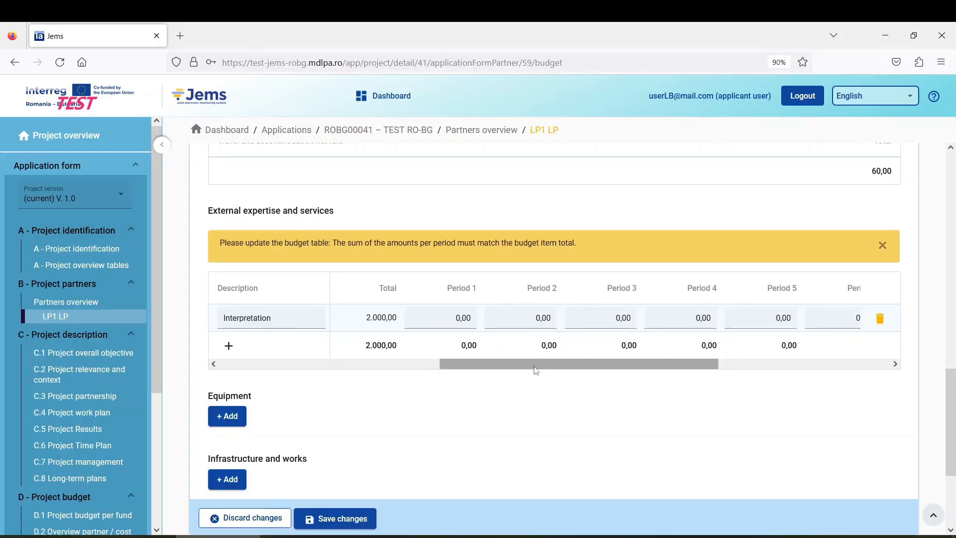
Step: Enter 1.000 for Interpretation in both Period 2 and Period 5
left_click(517, 316)
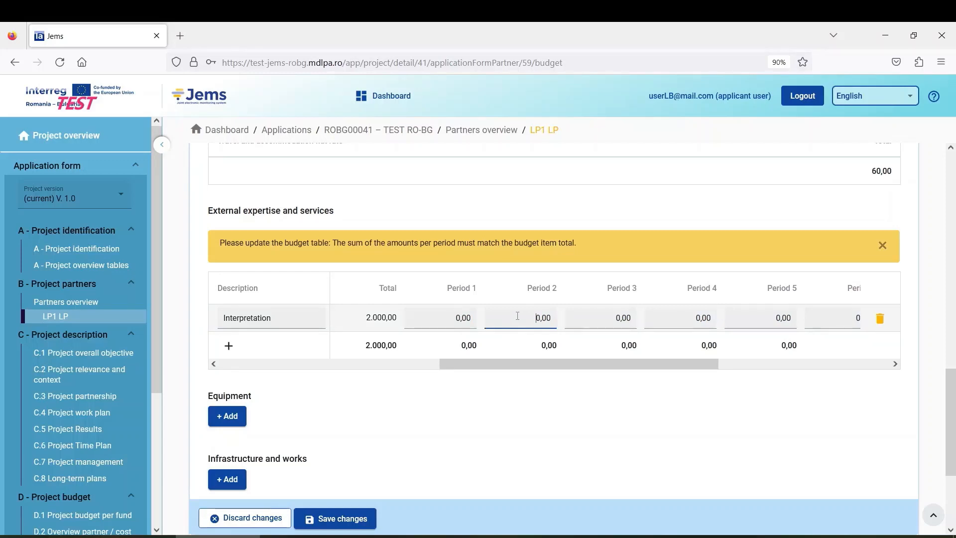
triple_click(520, 315)
type("1.000")
left_click_drag(629, 362, 679, 359)
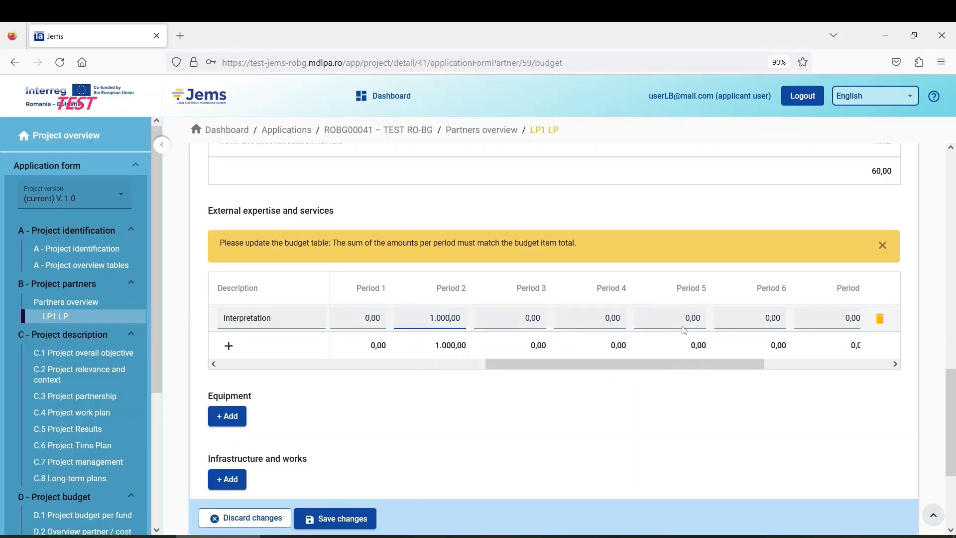
left_click(688, 319)
type("1.000")
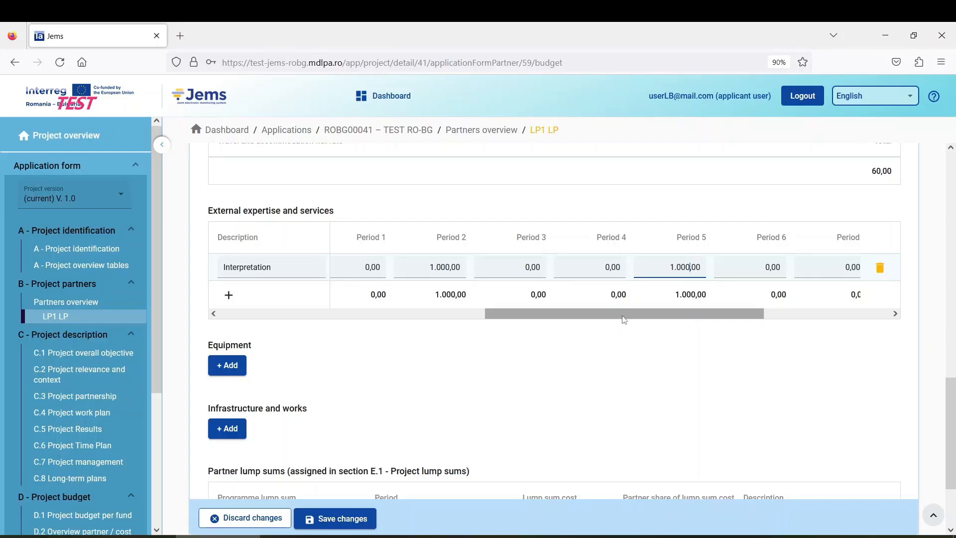
left_click_drag(622, 314, 507, 322)
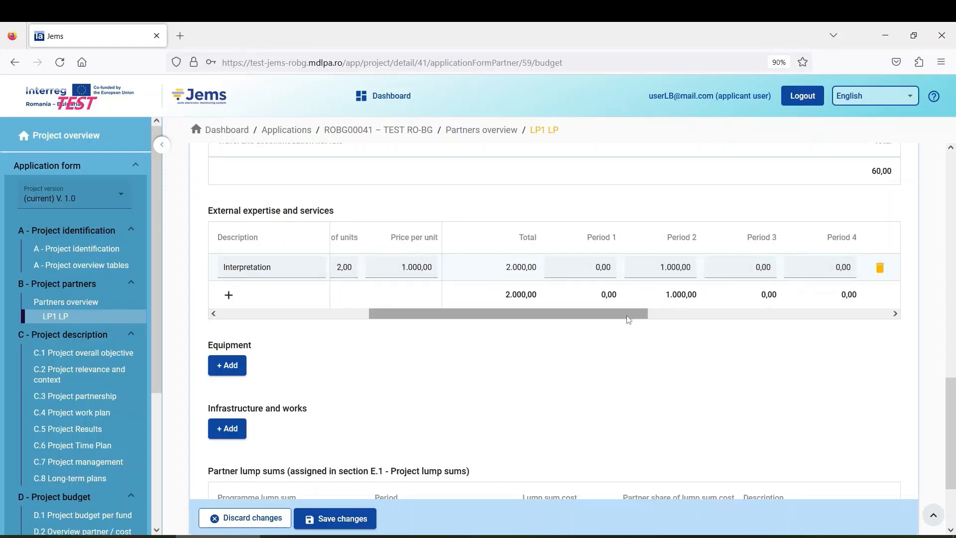
left_click_drag(617, 321, 794, 325)
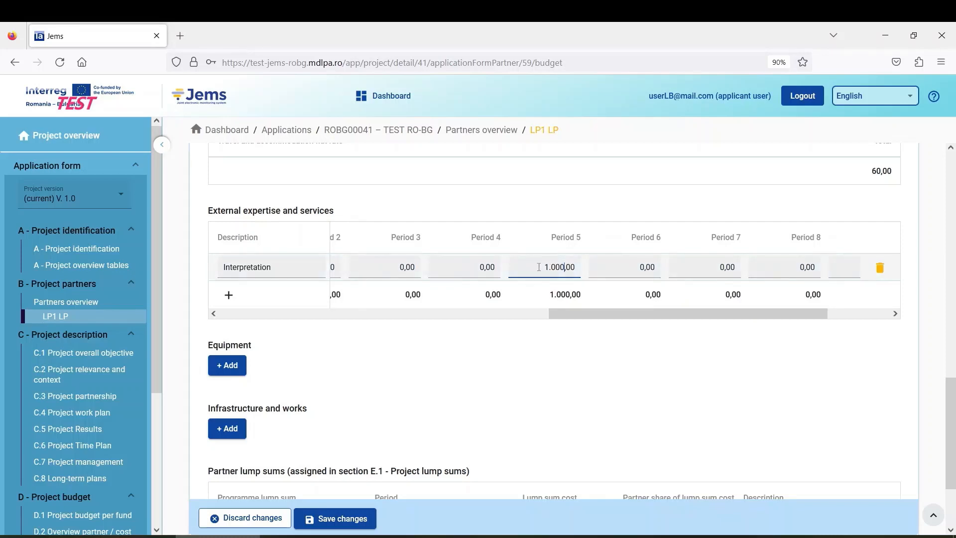
Step: Re-enter the Period 5 amount as 1000 so the periods cover the total
left_click_drag(538, 267, 576, 268)
type("0")
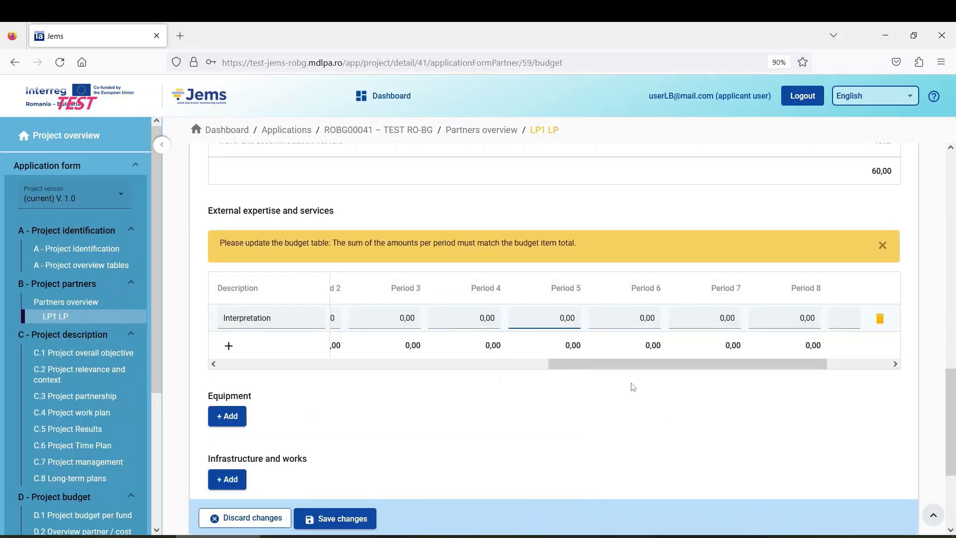
left_click_drag(636, 366, 809, 373)
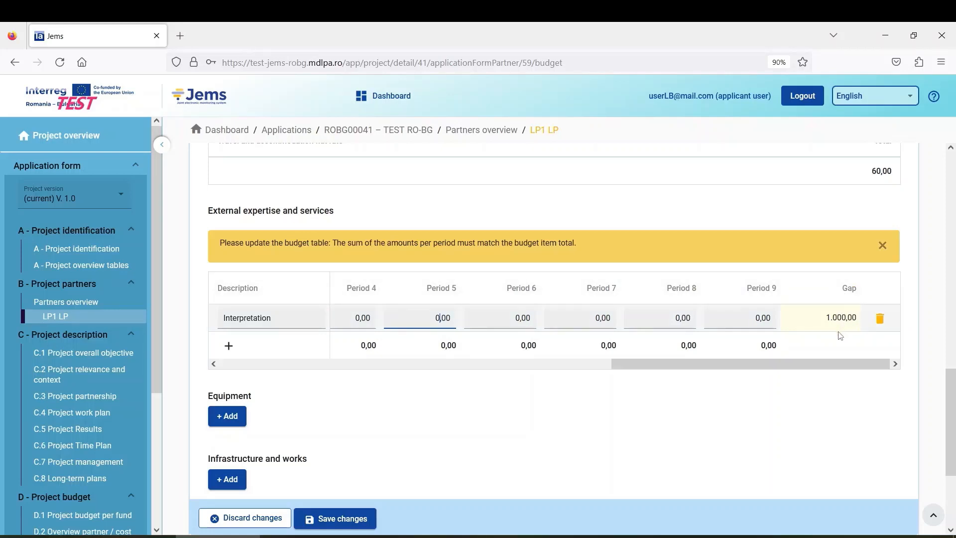
left_click_drag(722, 374, 753, 377)
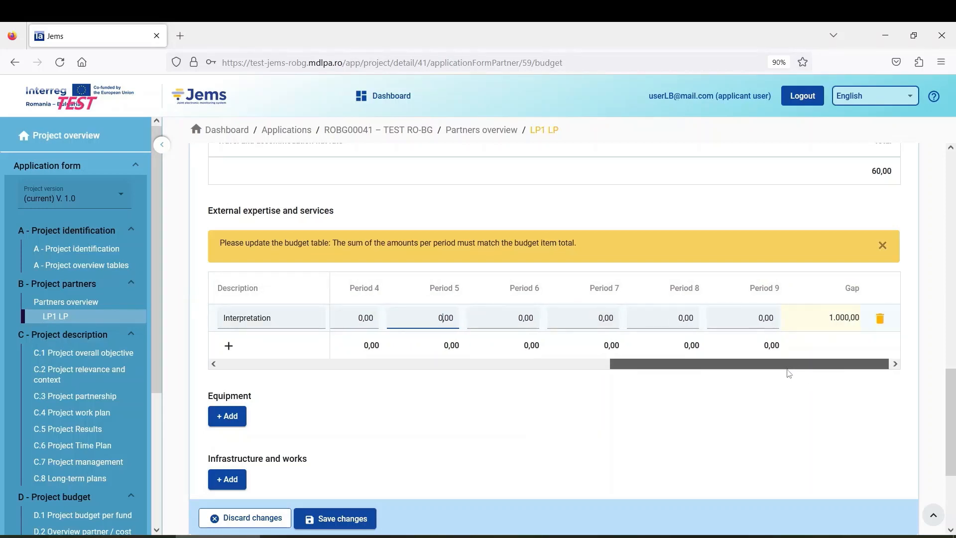
mouse_move(784, 371)
left_mouse_down()
mouse_move(640, 388)
mouse_move(811, 374)
mouse_move(757, 390)
mouse_move(801, 375)
left_mouse_up()
left_click_drag(434, 315, 493, 315)
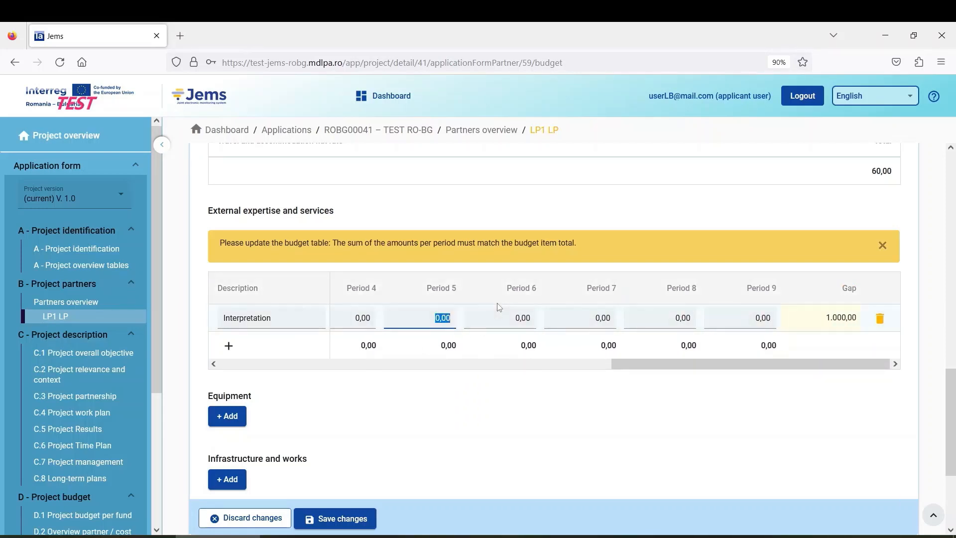
type("1000")
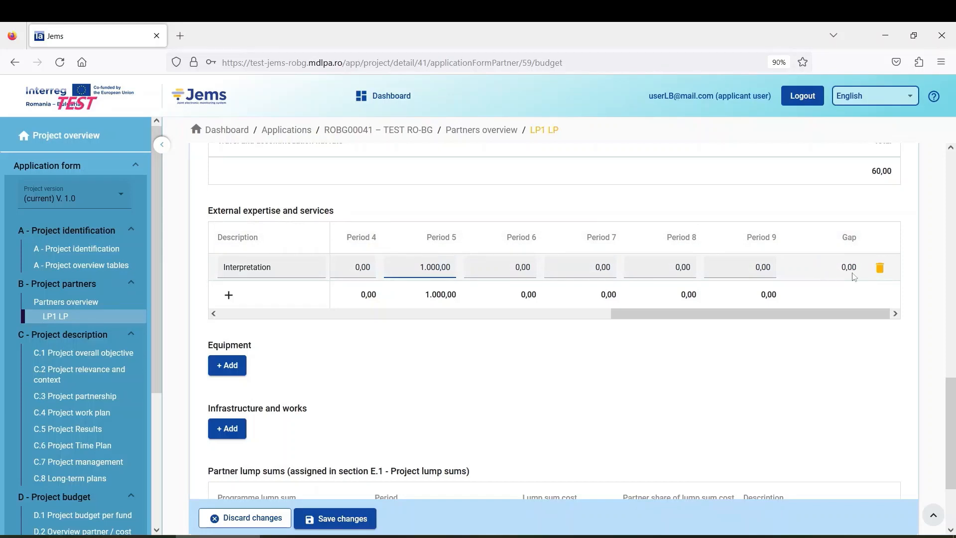
Step: Save the partner budget and scroll back to the Description and Comments columns
left_click(361, 519)
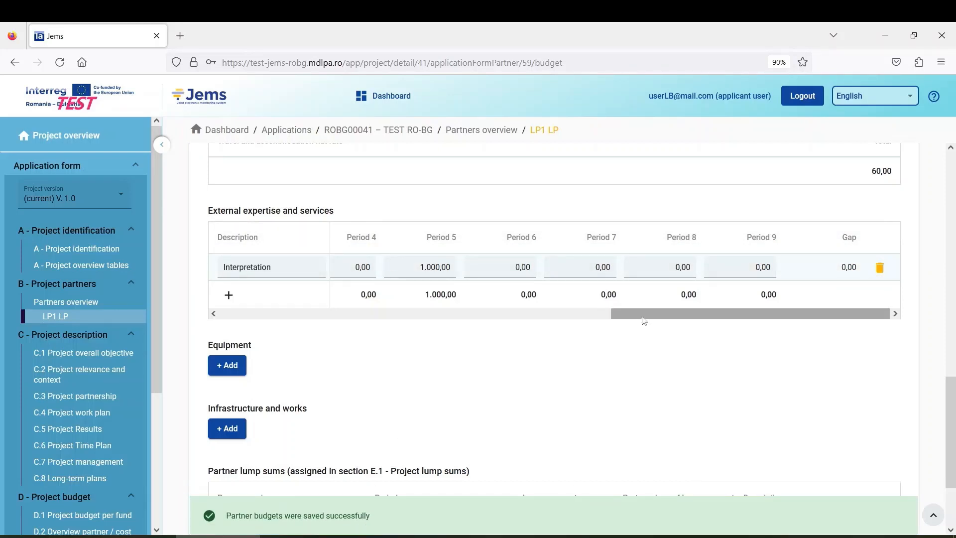
left_click_drag(642, 320, 672, 345)
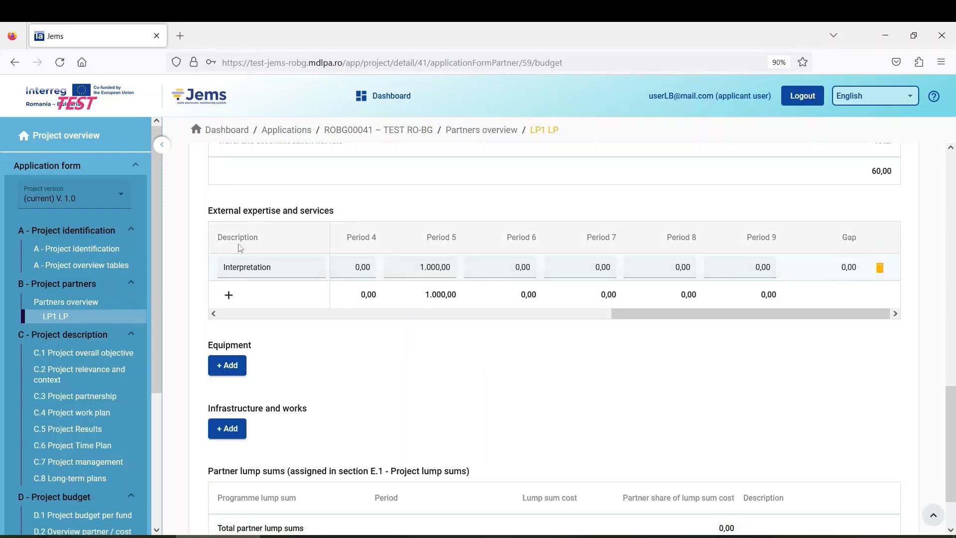
mouse_move(658, 320)
left_mouse_down()
mouse_move(498, 320)
mouse_move(667, 320)
left_mouse_up()
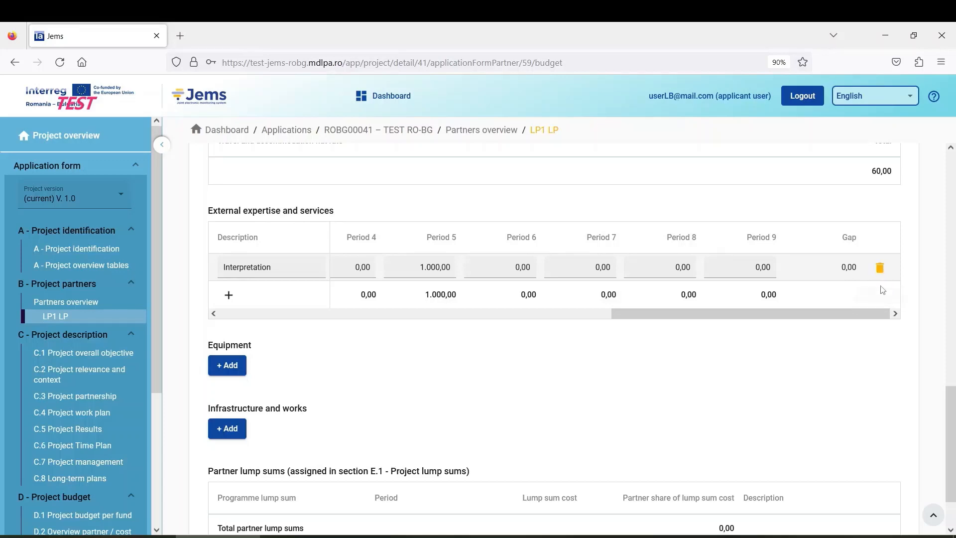
left_click_drag(863, 318, 352, 314)
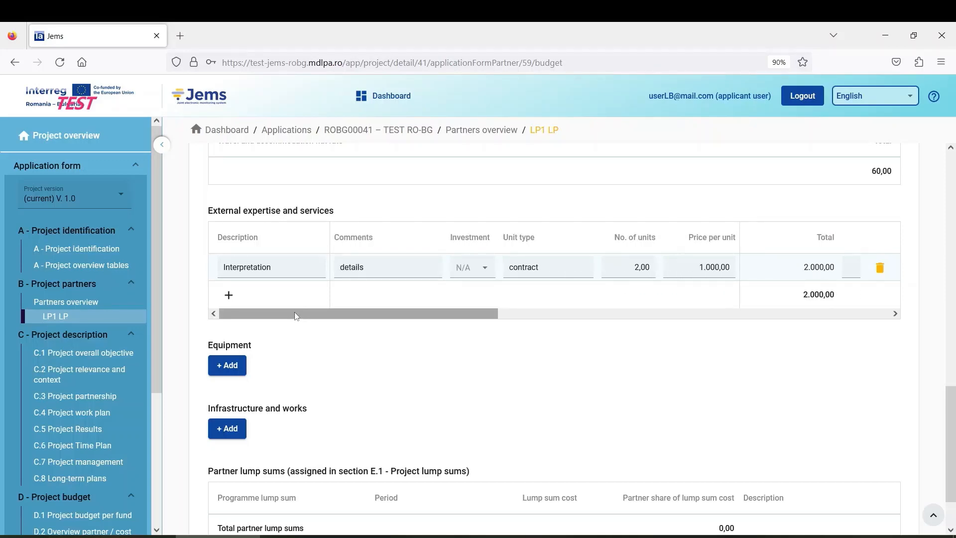
Step: Add an External expertise line described 'Service' with comment 'details' and investment N/A
left_click(229, 295)
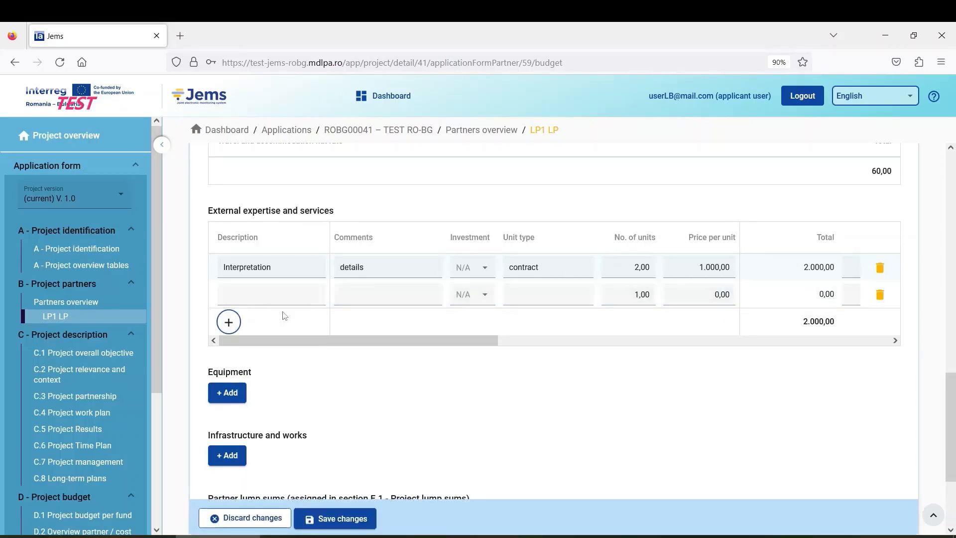
left_click(247, 297)
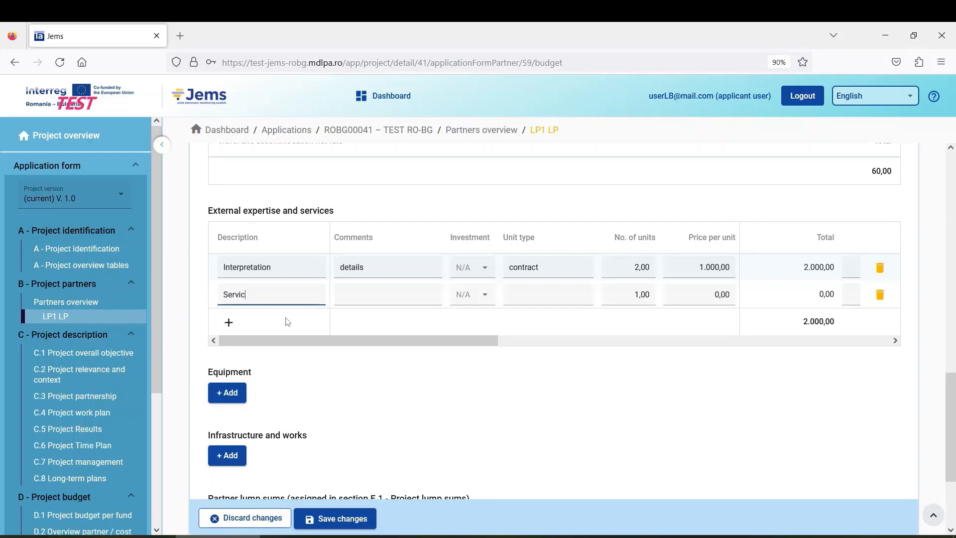
type("Service")
left_click(359, 294)
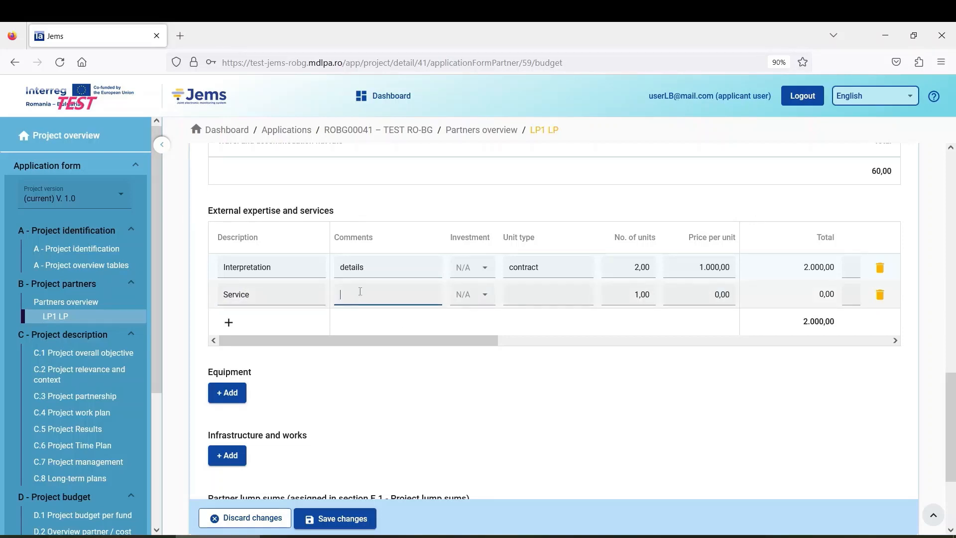
type("details")
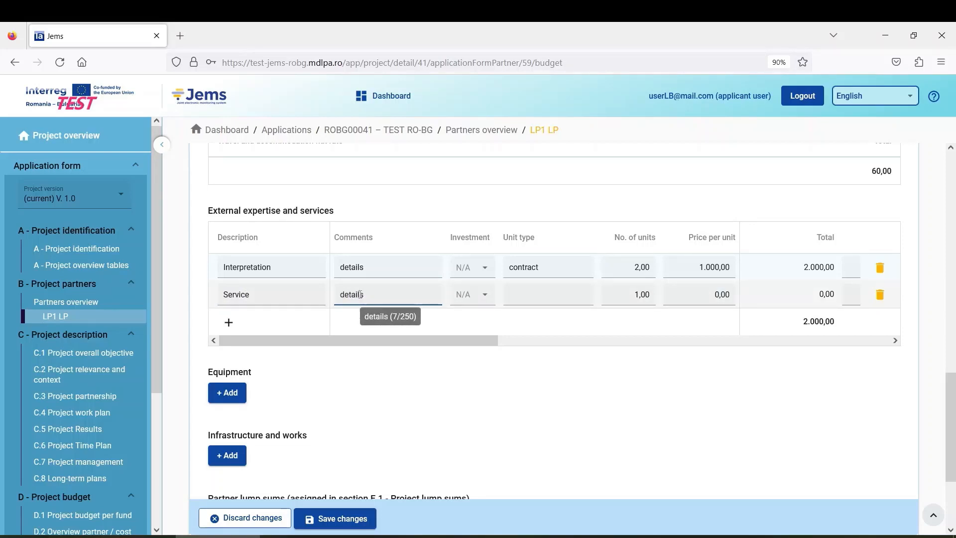
left_click(483, 297)
left_click(491, 320)
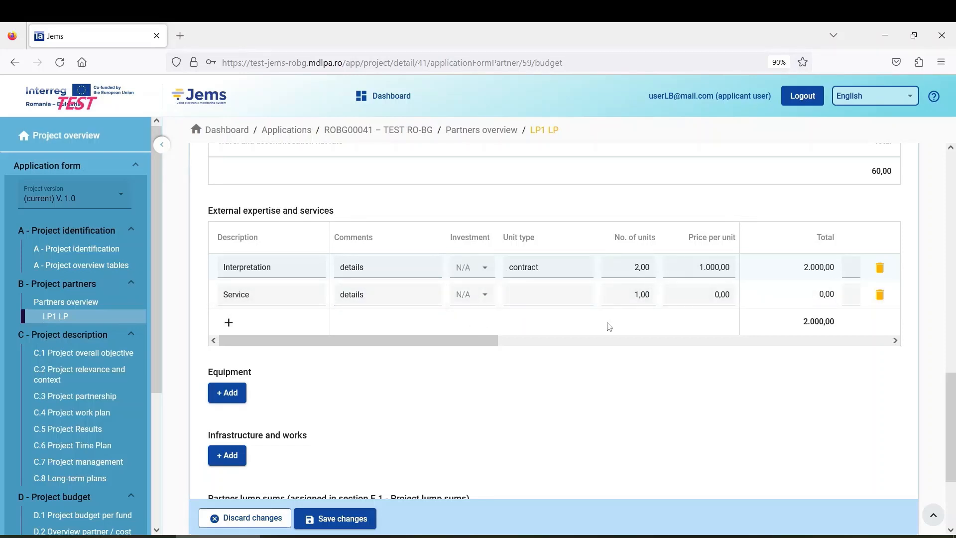
Step: Give the Service line unit type pcs, 3 units at 500 per unit
left_click(546, 293)
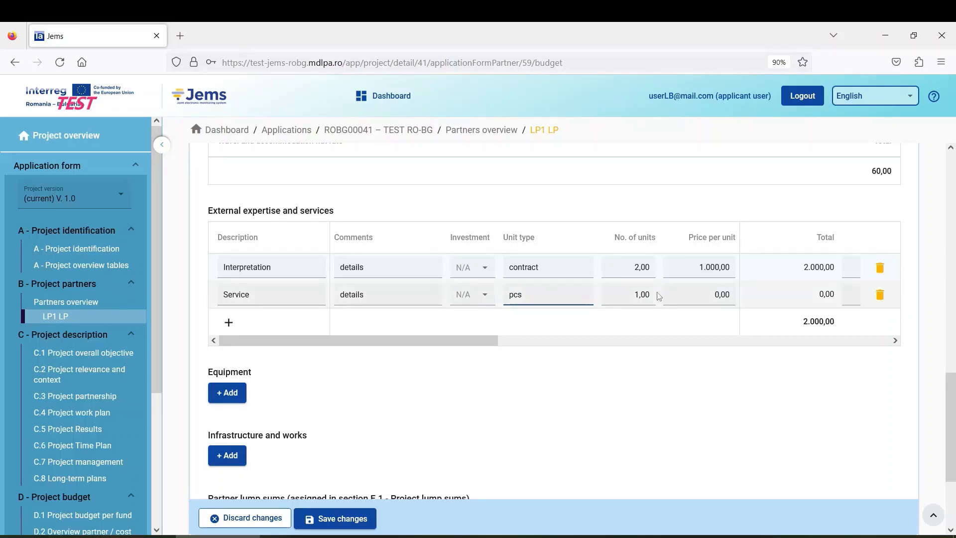
left_click(639, 294)
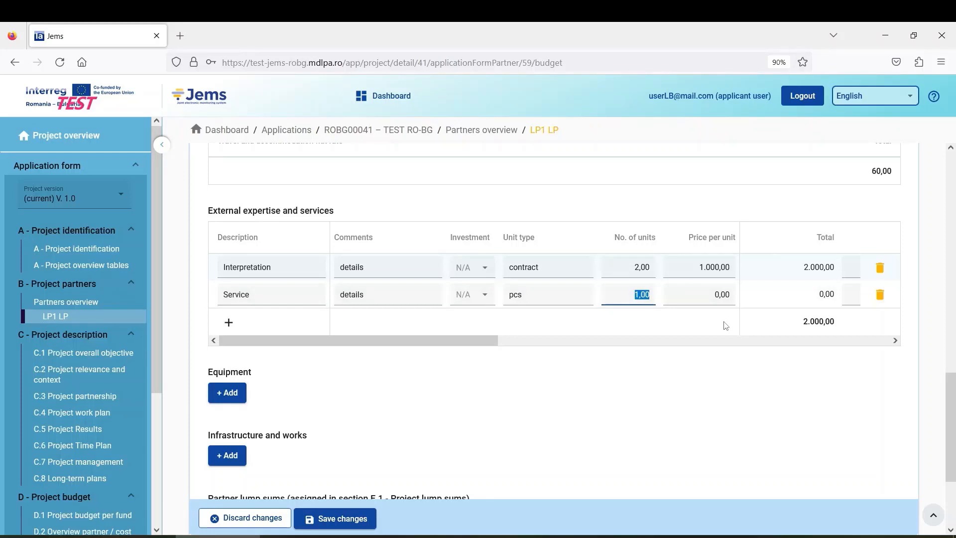
type("3")
key("Tab")
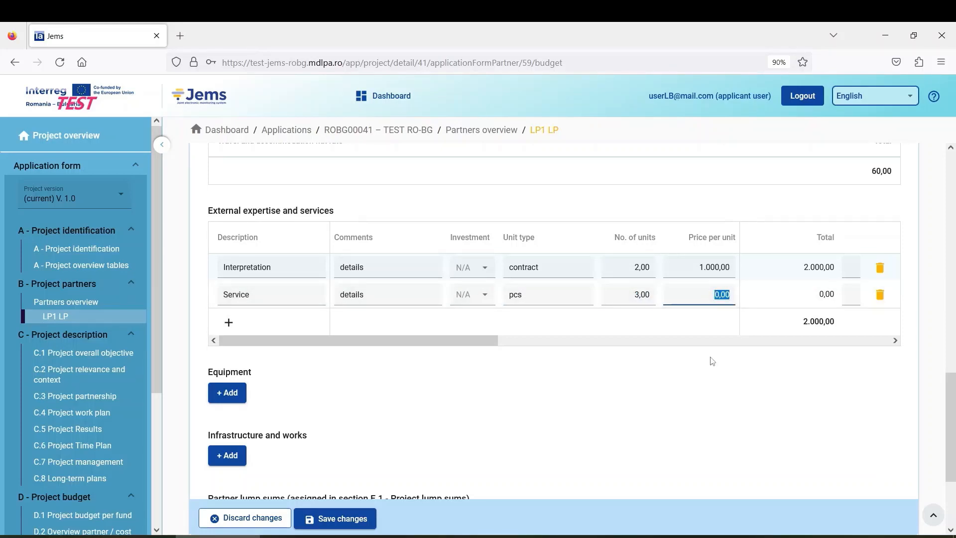
type("500")
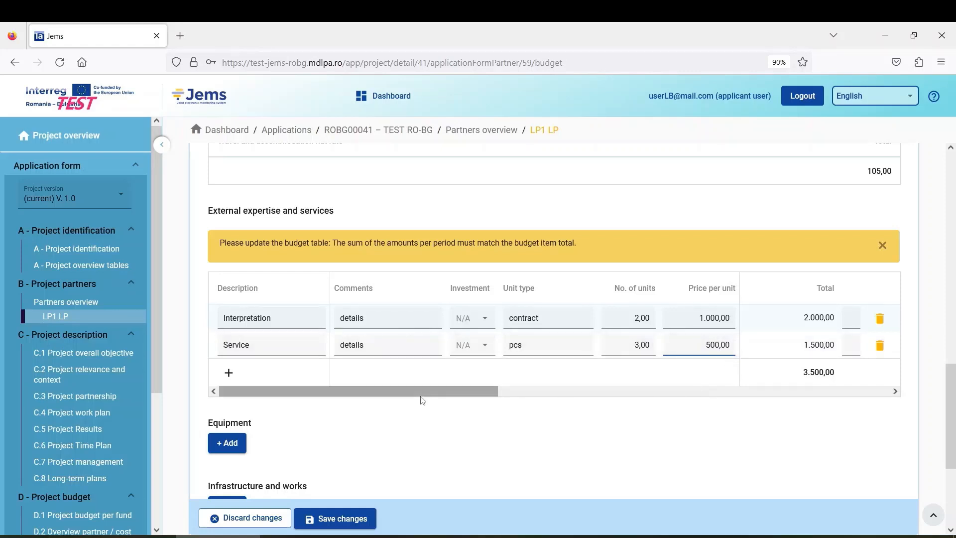
left_click_drag(421, 392, 610, 386)
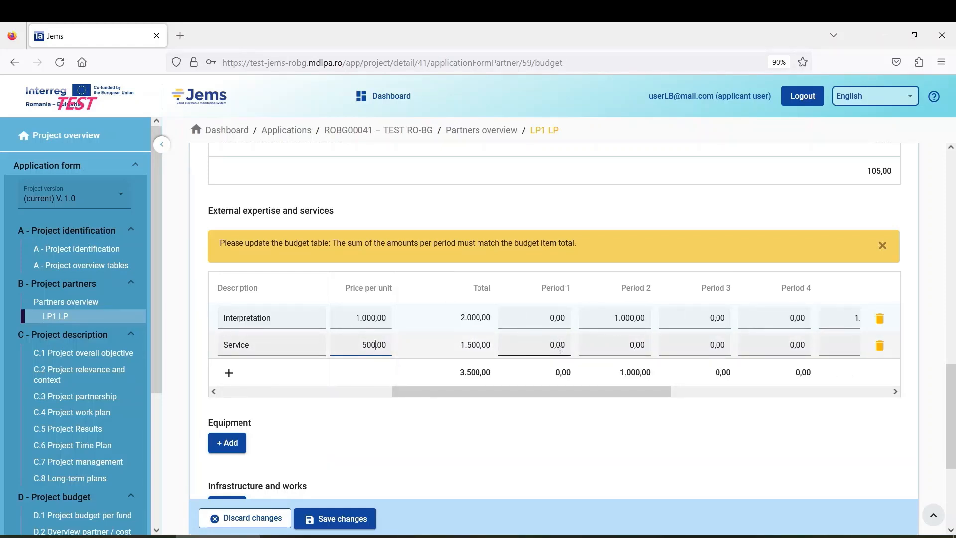
Step: Delete the Service row and save the partner budget, leaving only Interpretation
mouse_move(601, 392)
left_mouse_down()
mouse_move(725, 390)
mouse_move(551, 390)
mouse_move(607, 386)
left_mouse_up()
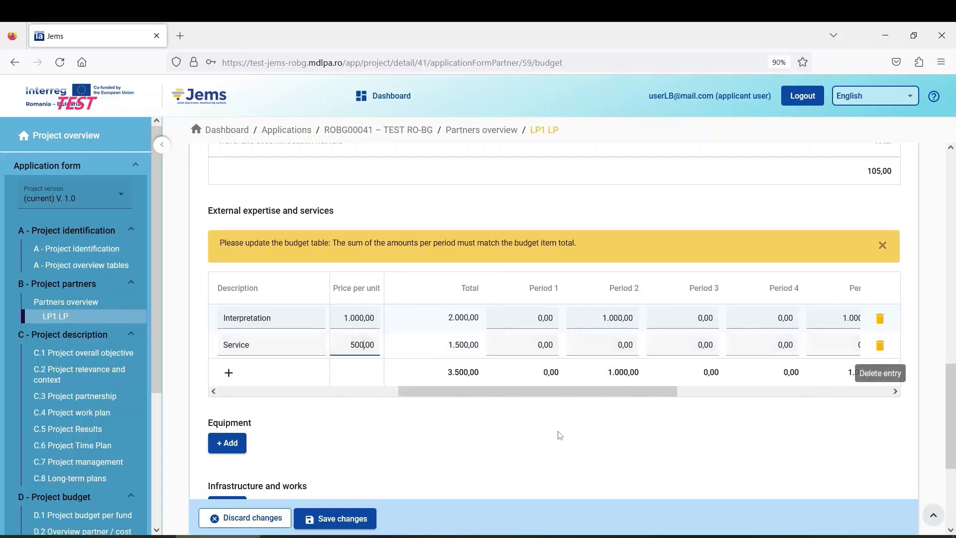
left_click_drag(669, 392, 465, 394)
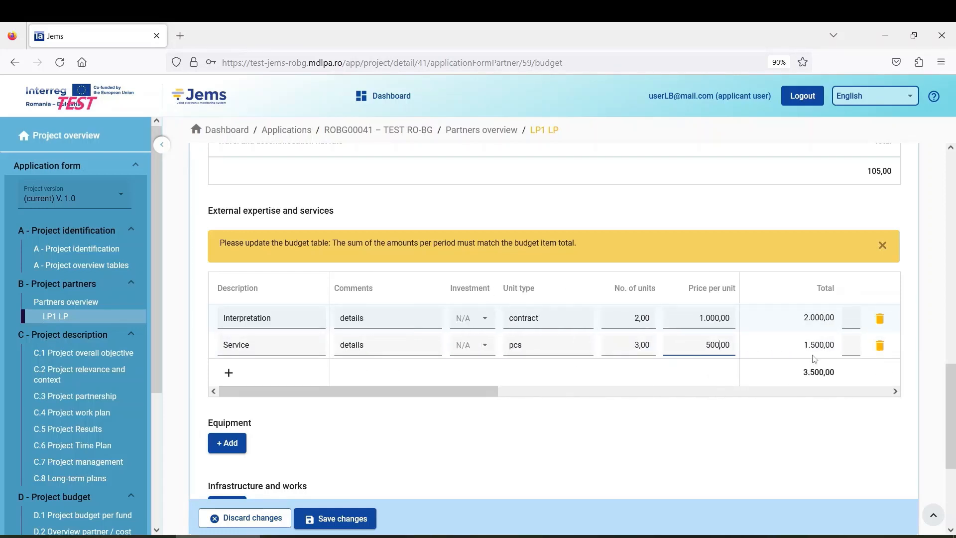
left_click(880, 346)
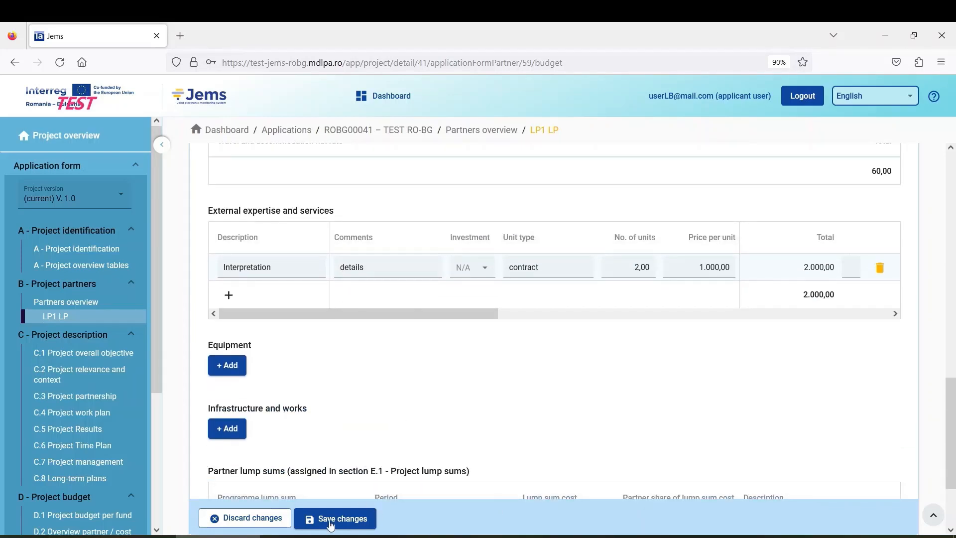
left_click(331, 520)
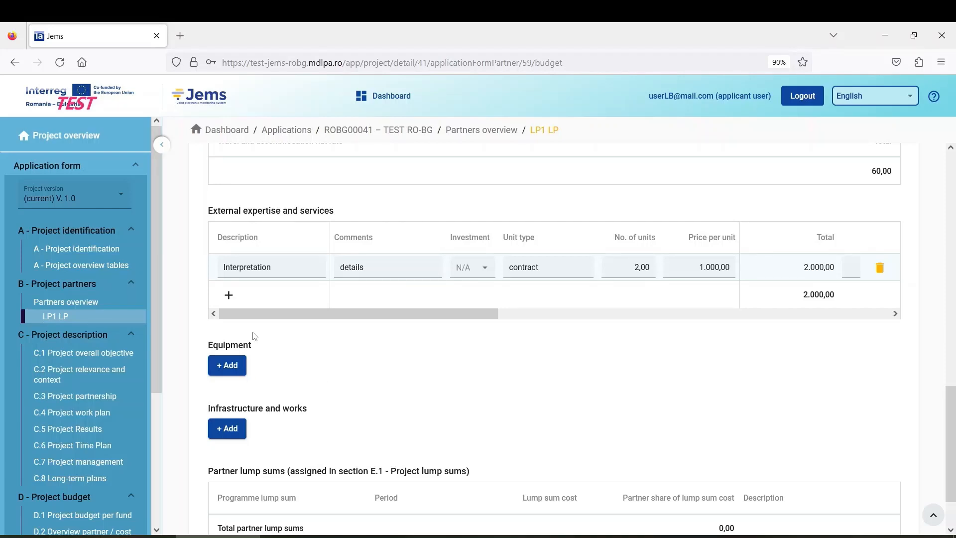
Step: Add an Equipment costs line with the description 'Equipment'
left_click(227, 371)
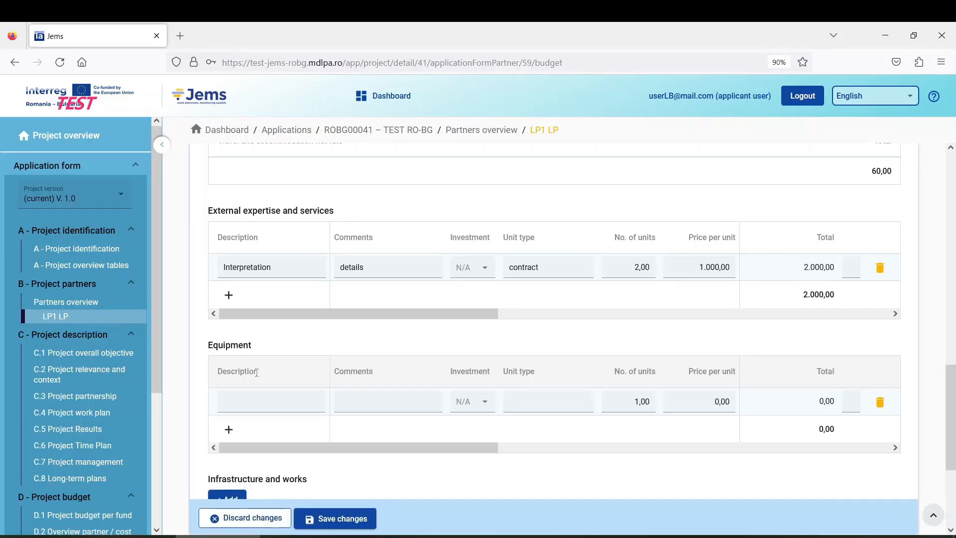
scroll(377, 363, "down", 4)
left_click(262, 287)
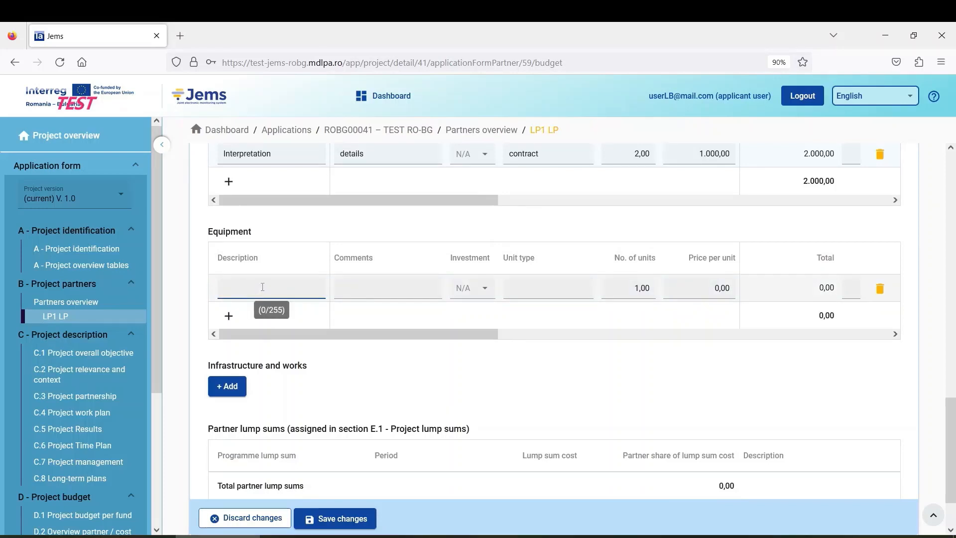
type("Equipment")
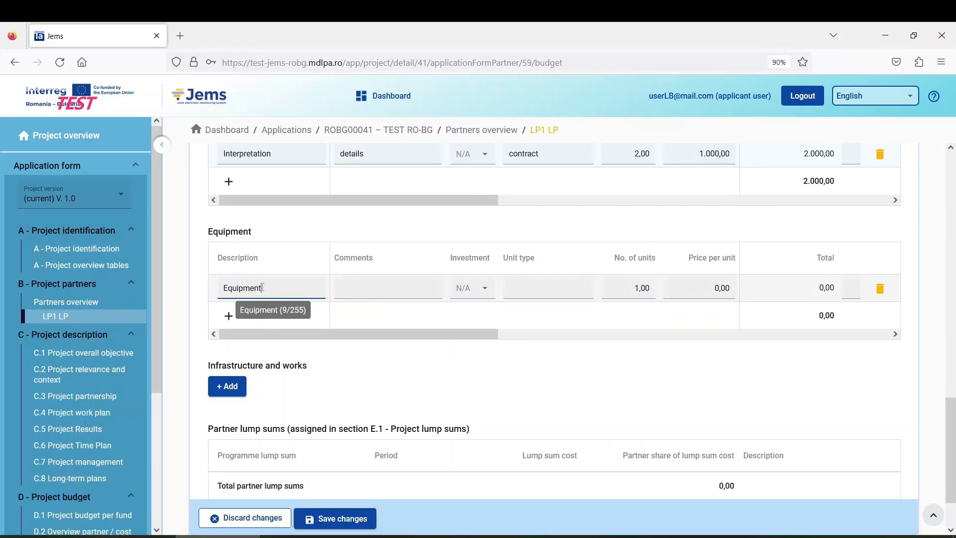
Step: Give the Equipment line comment 'description', unit type pcs, 10 units at 1000 each
left_click(387, 288)
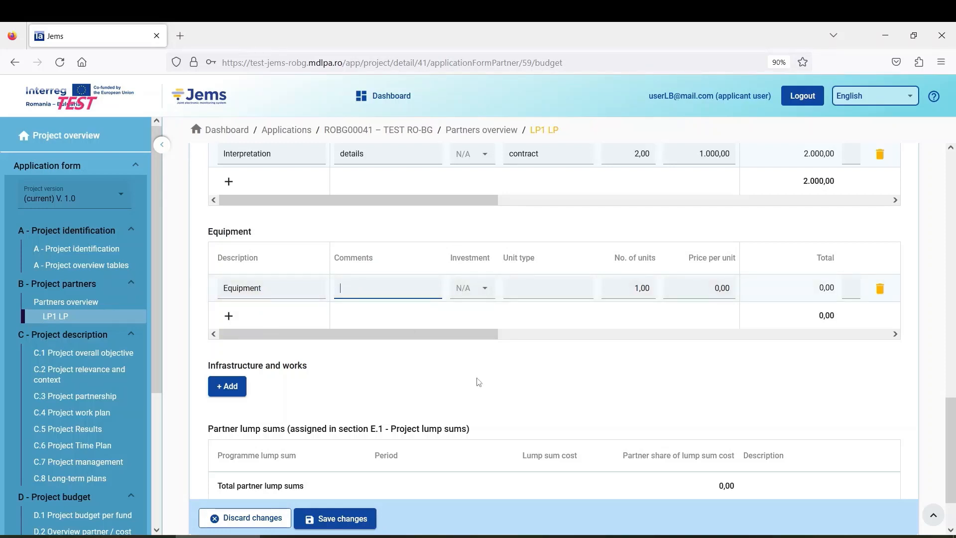
type("description")
left_click_drag(493, 334, 466, 344)
left_click(546, 288)
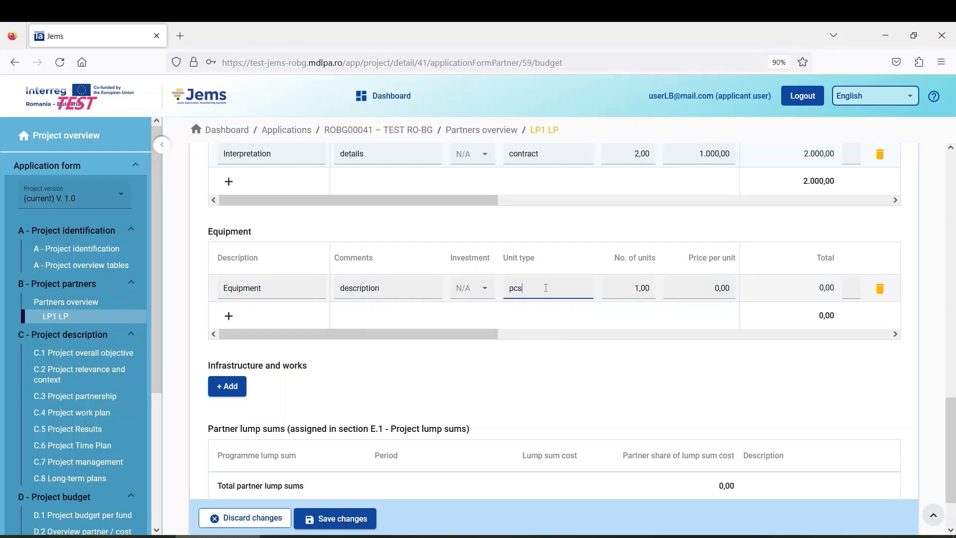
key("Tab")
type("10")
left_click(721, 290)
type("1000")
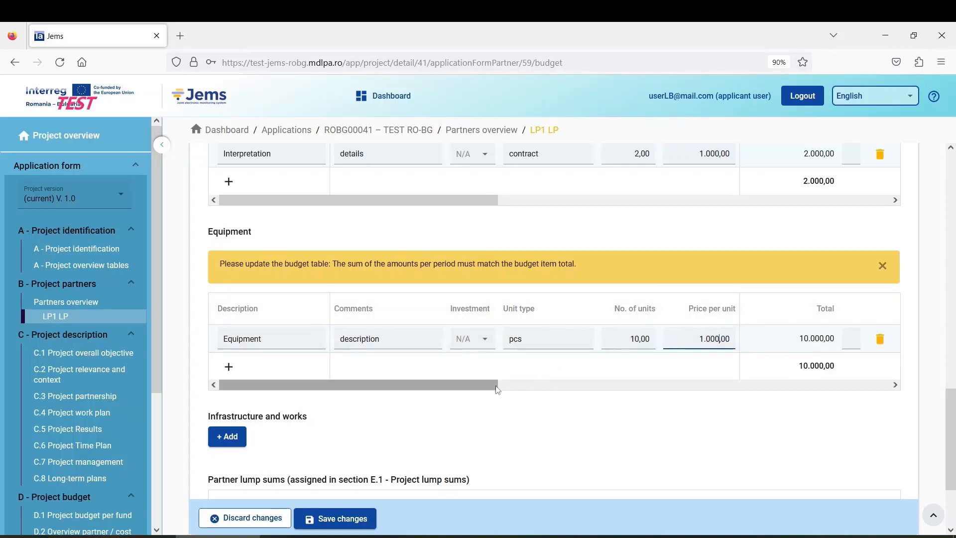
left_click_drag(499, 386, 673, 394)
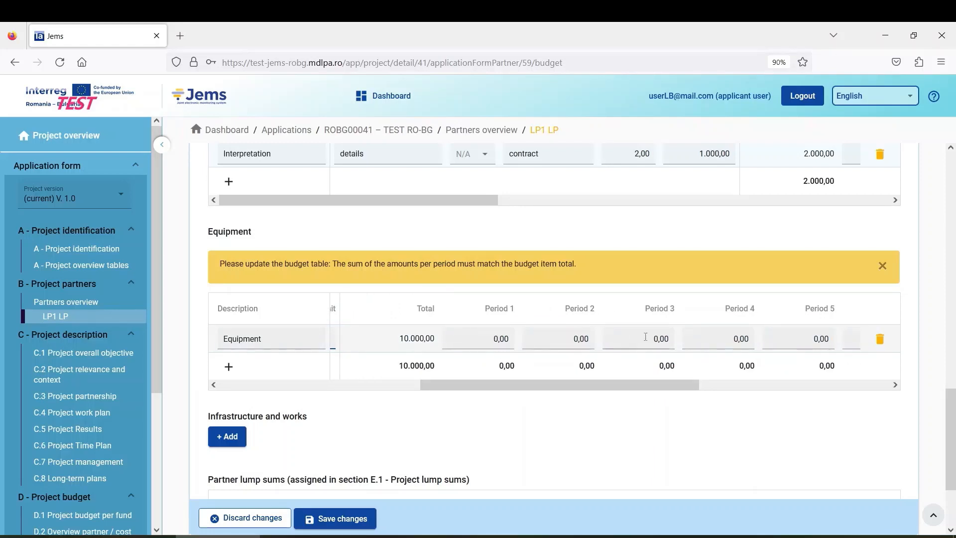
Step: Enter 5.000 for Equipment in Period 3 and Period 7, then save the budget
left_click(642, 337)
type("5.000")
left_click_drag(642, 384, 736, 385)
left_click(741, 331)
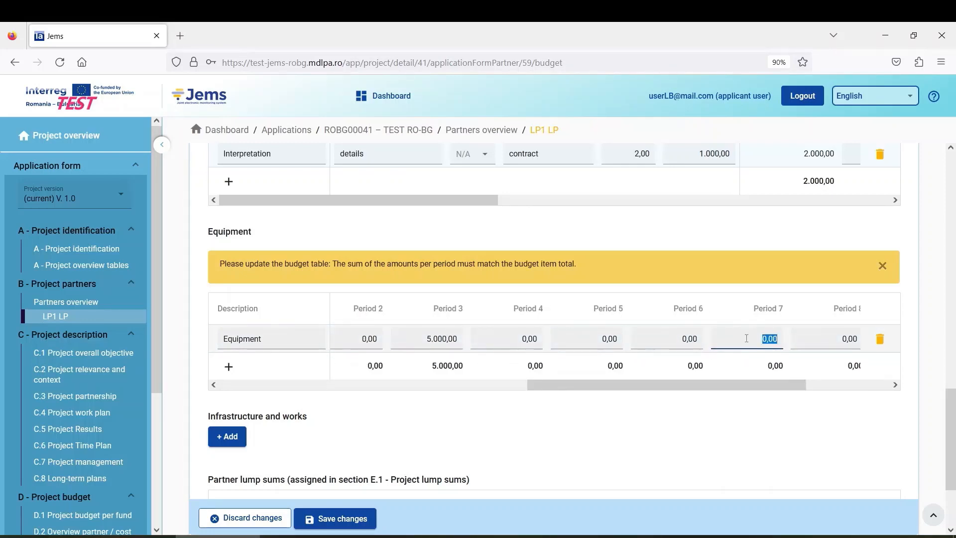
type("5.000")
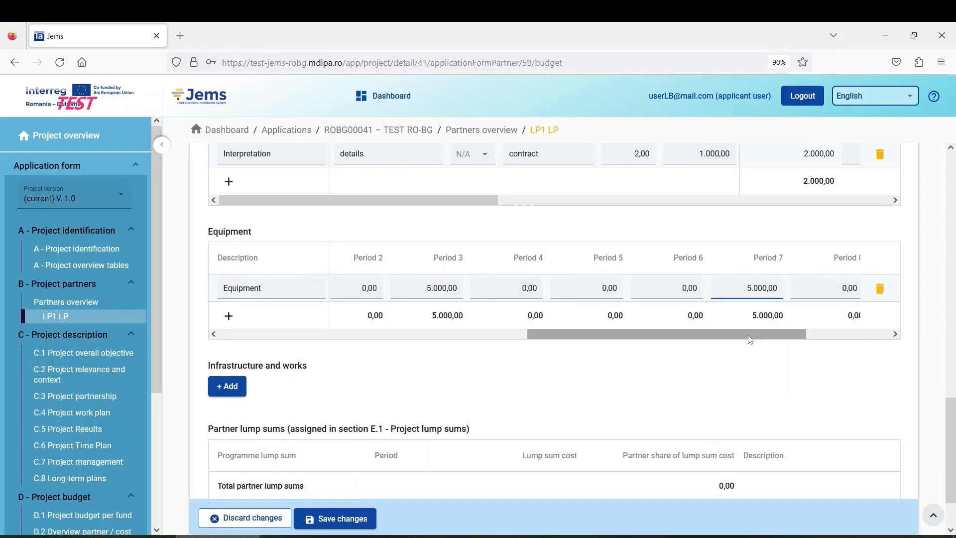
mouse_move(772, 336)
left_mouse_down()
mouse_move(864, 340)
mouse_move(763, 329)
left_mouse_up()
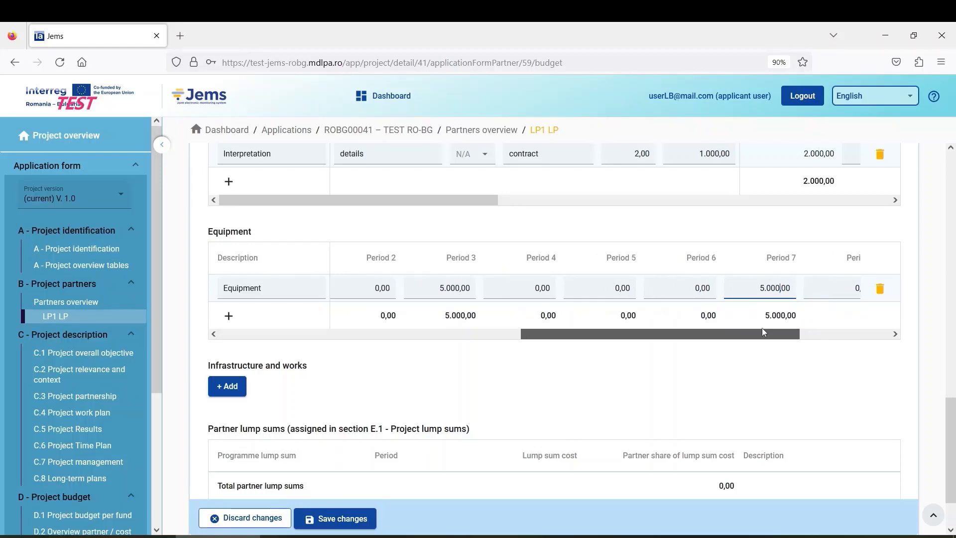
left_click(333, 518)
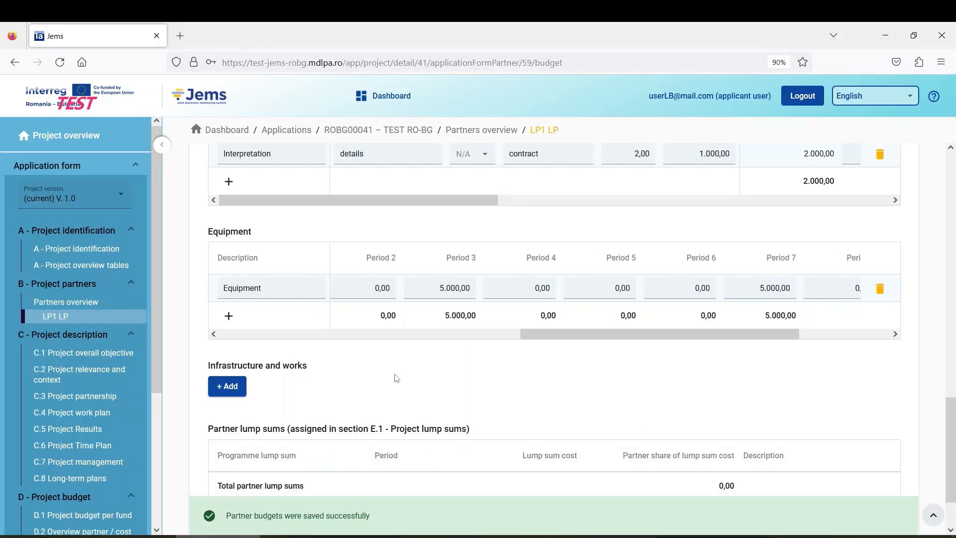
left_click_drag(562, 334, 225, 324)
Step: Add an Infrastructure and works item with the description 'investment'
scroll(249, 333, "up", 3)
scroll(274, 342, "down", 2)
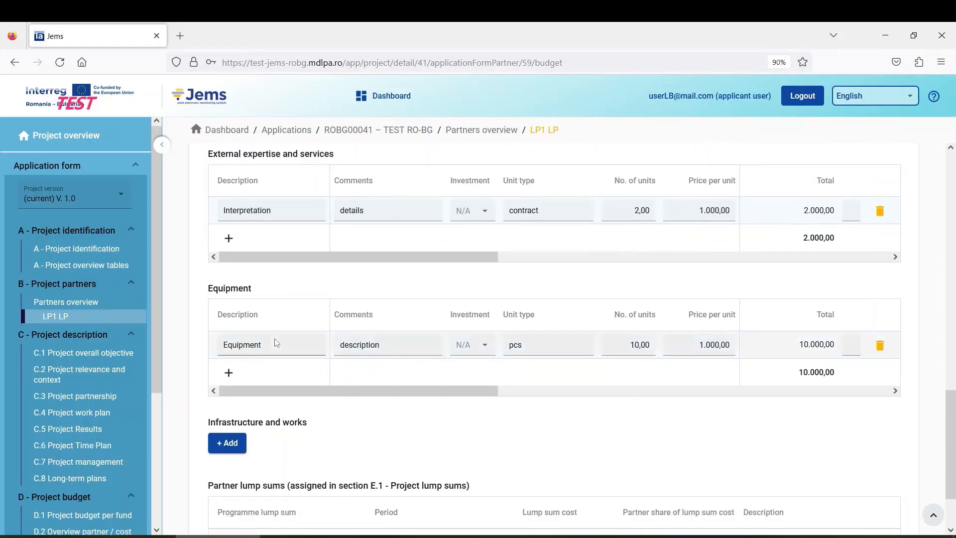
scroll(374, 416, "down", 2)
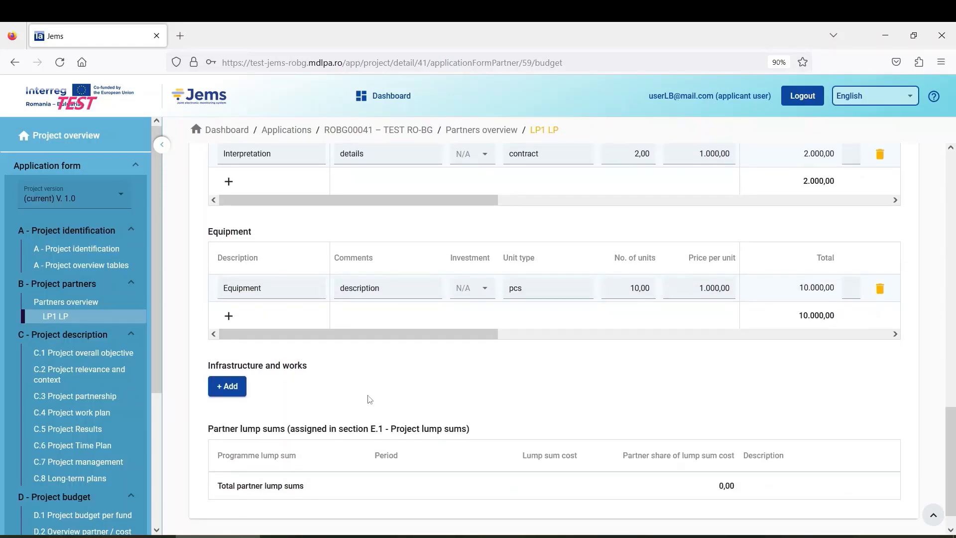
scroll(343, 383, "down", 1)
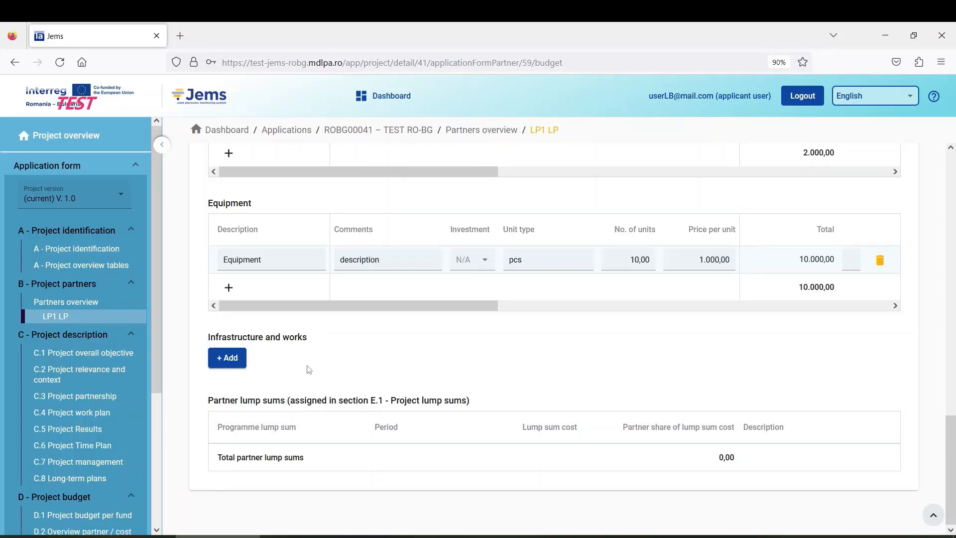
left_click(232, 365)
scroll(348, 354, "down", 4)
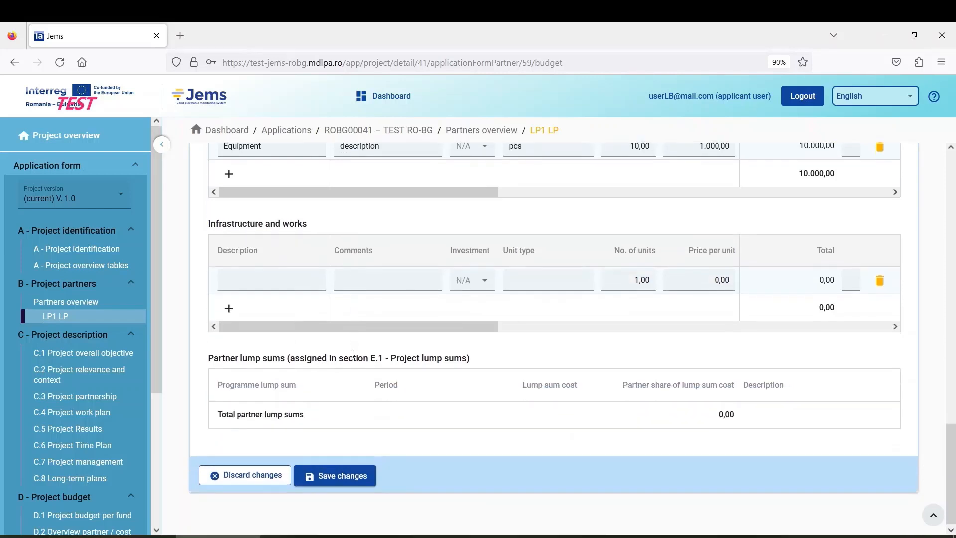
scroll(348, 354, "up", 2)
scroll(284, 348, "down", 1)
left_click(273, 340)
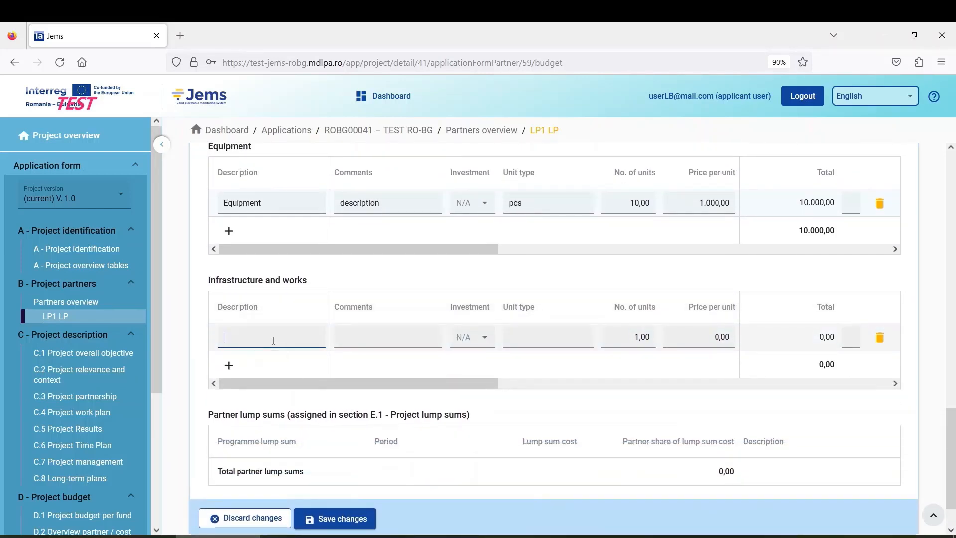
type("investment")
Step: Give the investment item comment 'details', investment N/A, unit type unit, price 500000
scroll(353, 335, "up", 3)
scroll(353, 335, "down", 3)
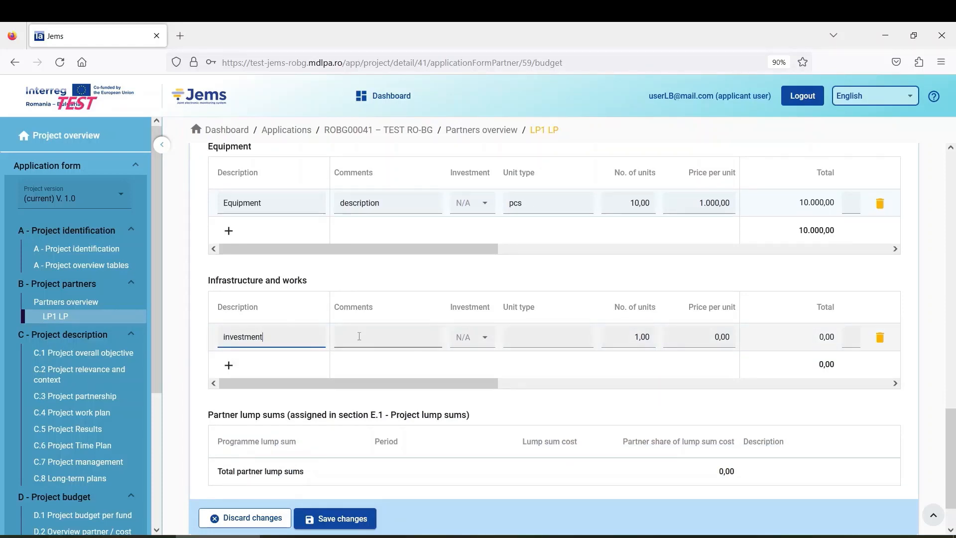
left_click(364, 337)
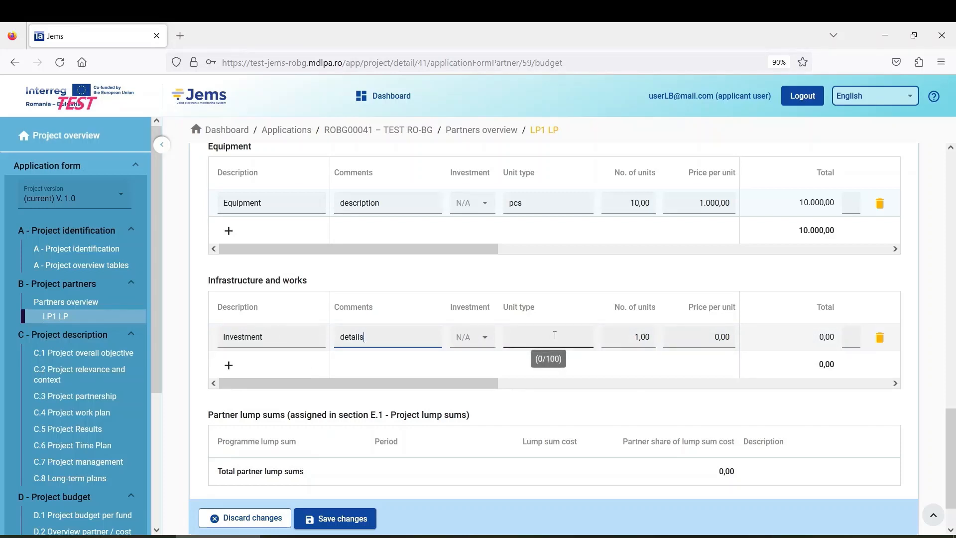
left_click(484, 337)
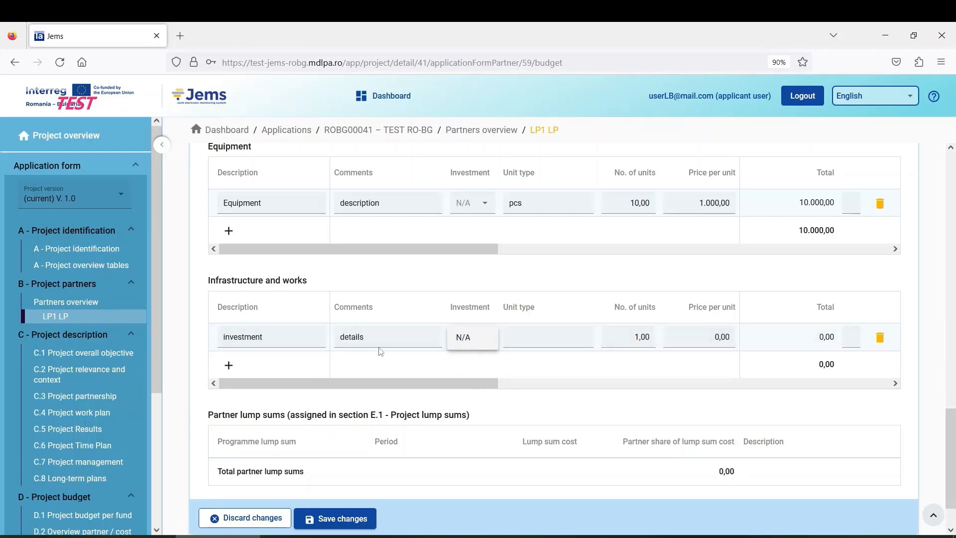
left_click(464, 346)
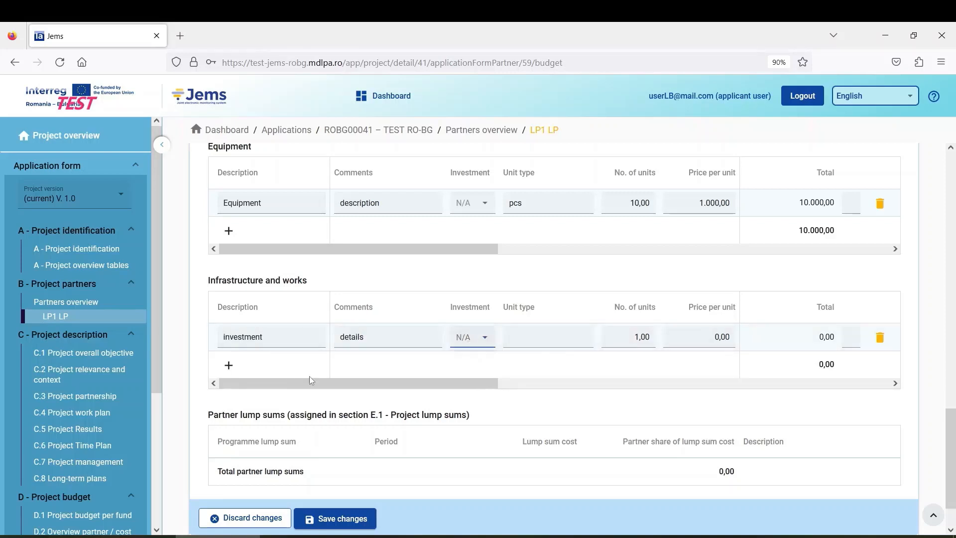
left_click(544, 347)
left_click(633, 337)
left_click(547, 335)
left_click(712, 336)
type("500000")
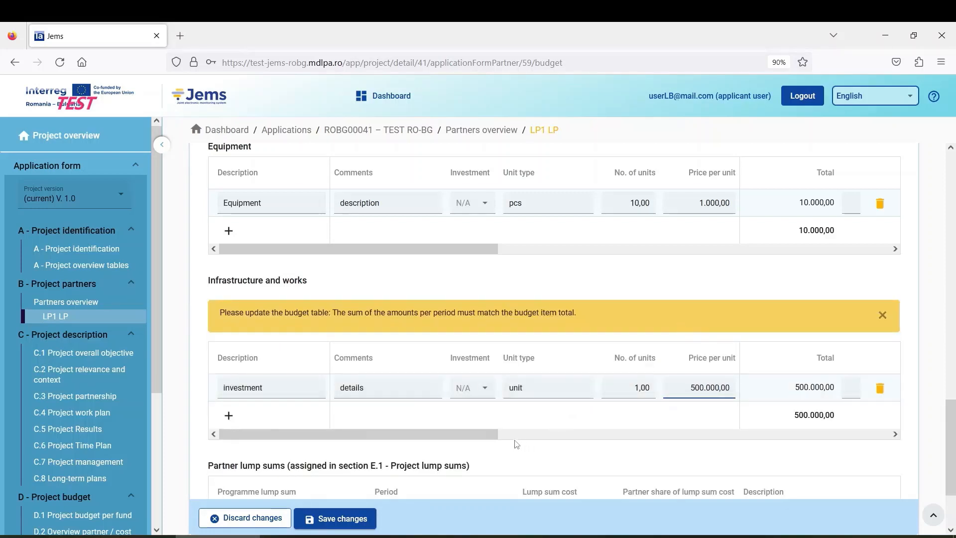
left_click_drag(485, 434, 701, 451)
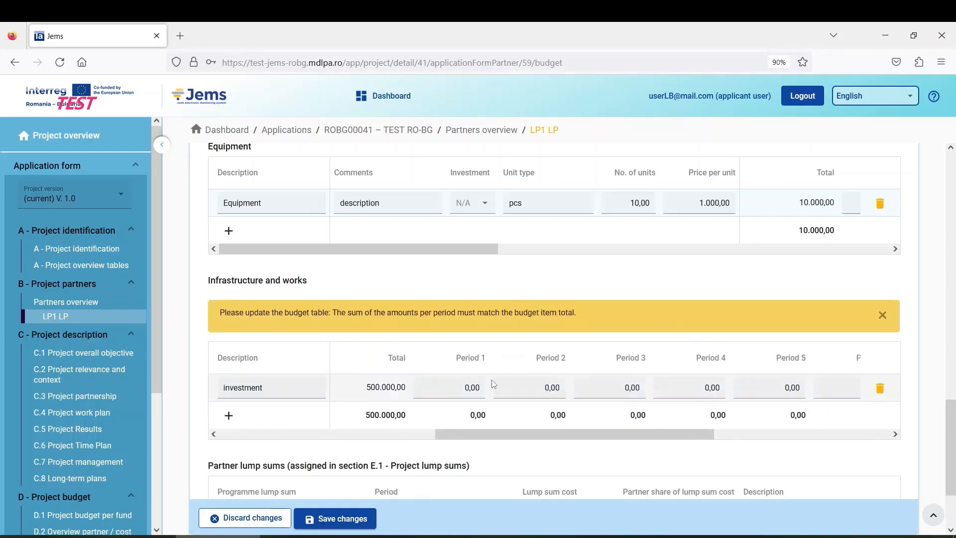
Step: Enter 250.000 for the investment in Periods 3 and 8 and save the budget
left_click(621, 387)
type("250000")
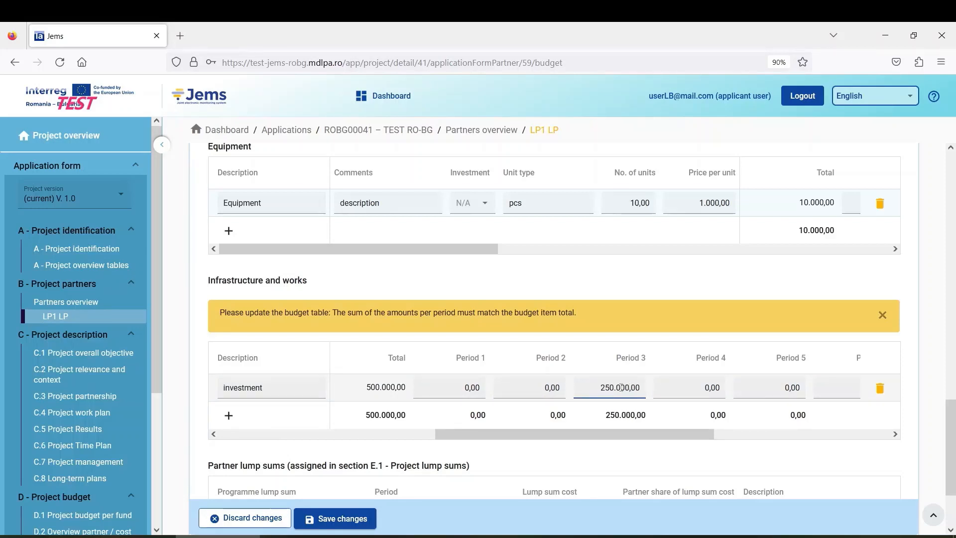
left_click_drag(694, 435, 874, 436)
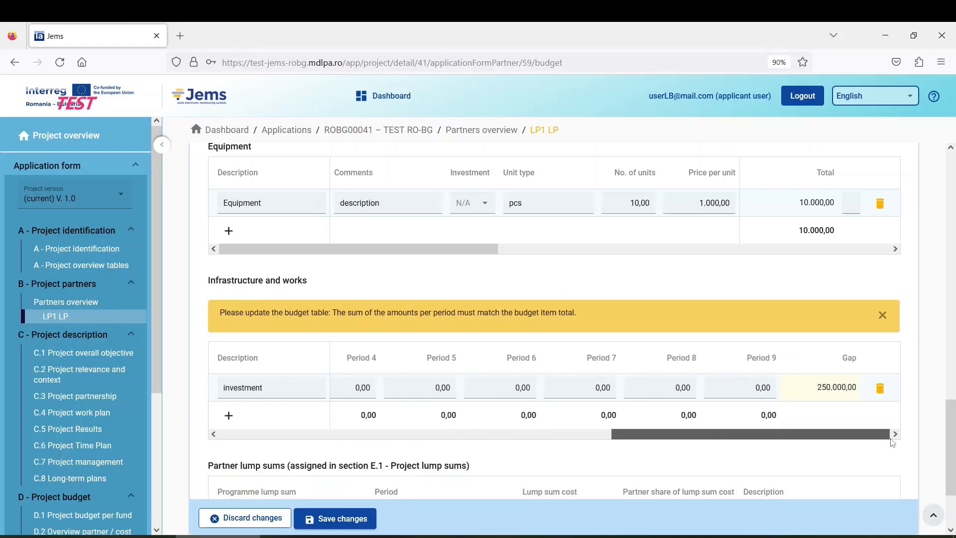
left_click(670, 387)
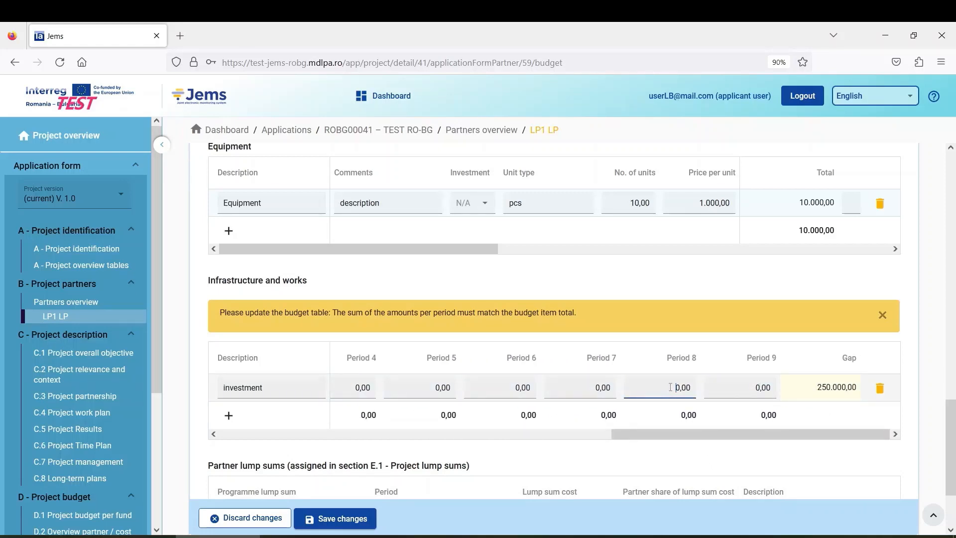
double_click(669, 387)
type("250.000")
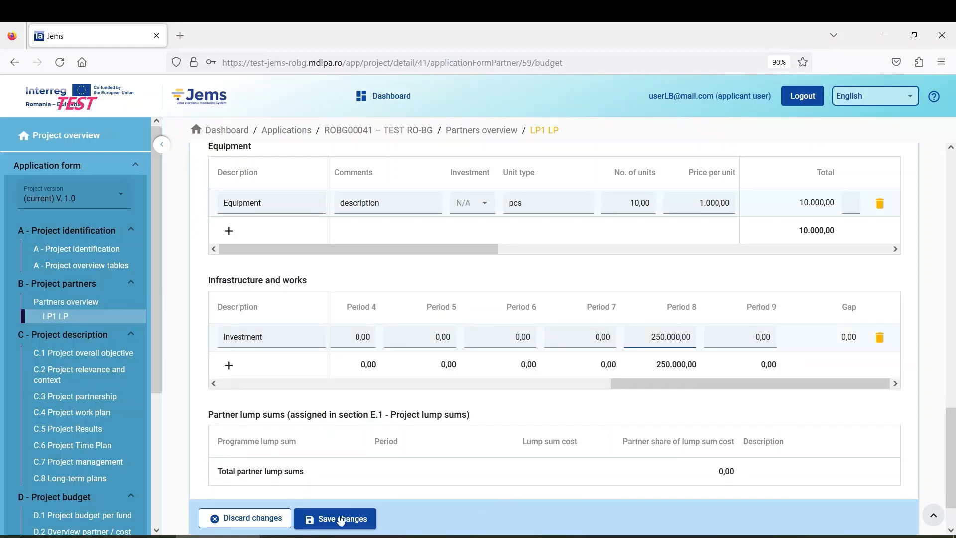
left_click(335, 519)
left_click_drag(651, 386, 234, 379)
scroll(422, 406, "up", 10)
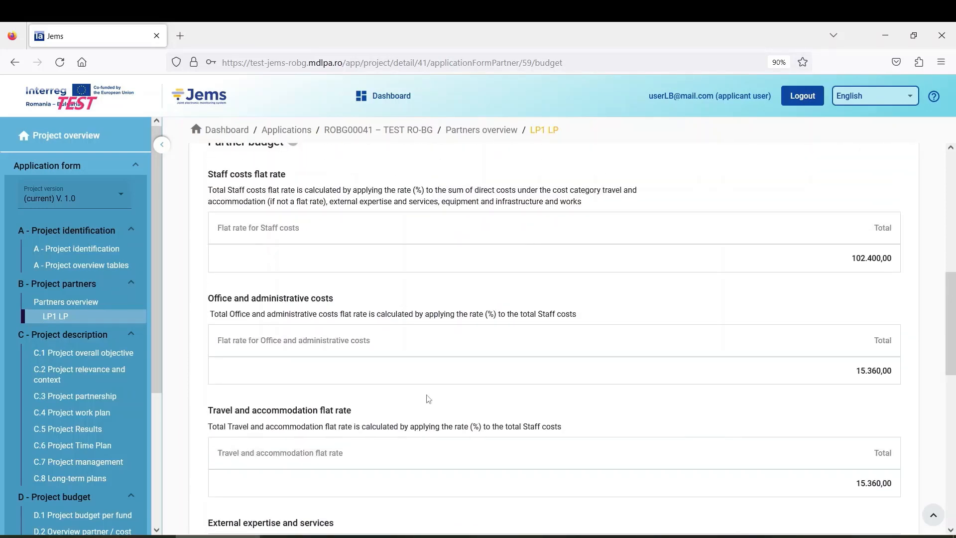
scroll(428, 396, "up", 1)
scroll(428, 393, "down", 1)
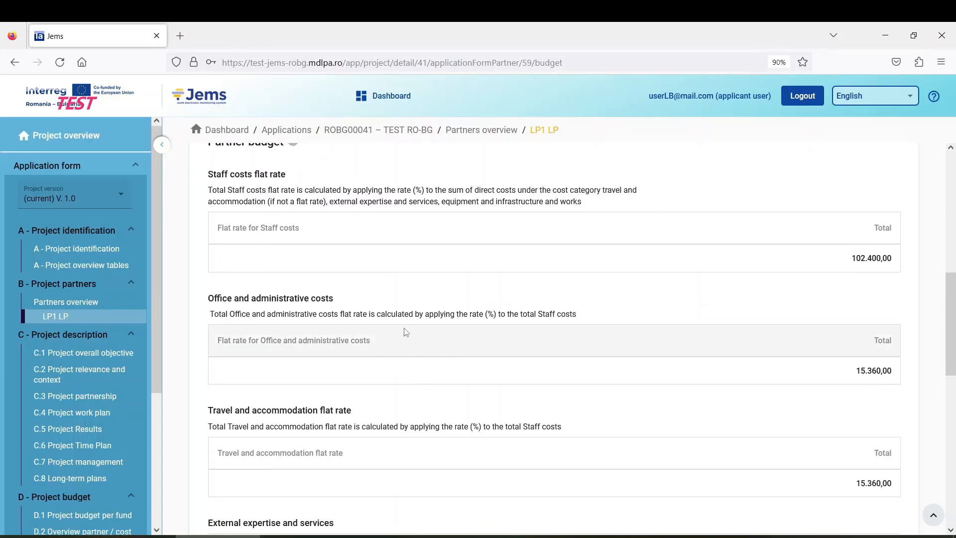
scroll(376, 294, "up", 1)
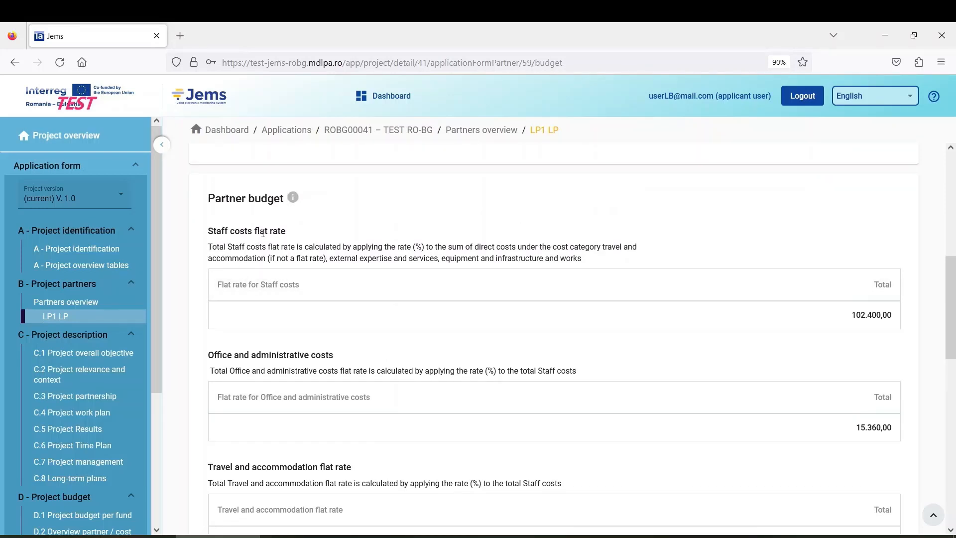
scroll(592, 337, "up", 2)
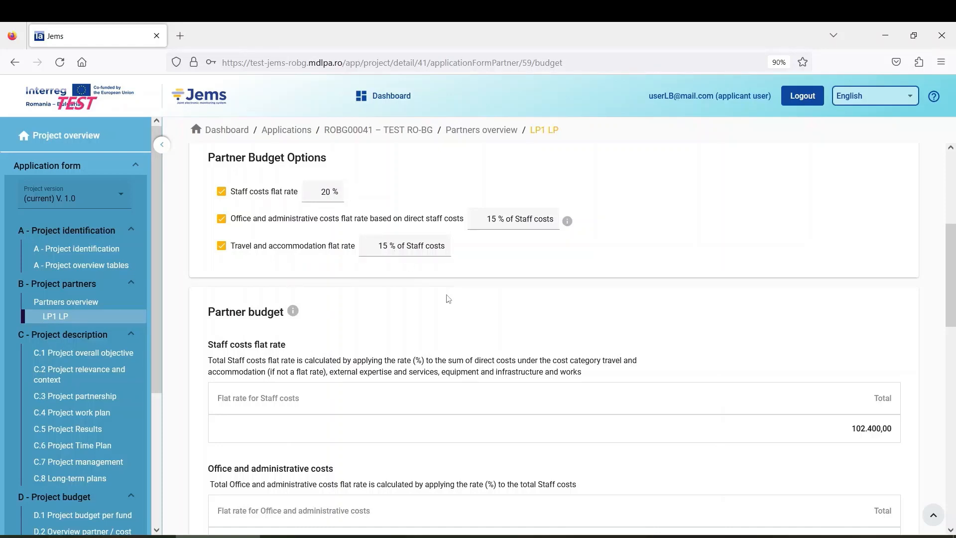
scroll(446, 301, "down", 3)
scroll(414, 295, "up", 2)
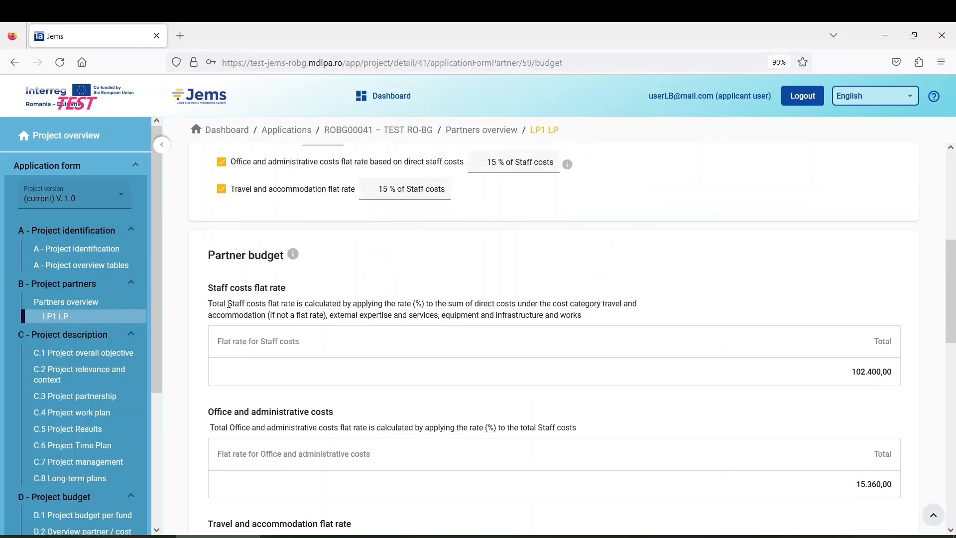
scroll(884, 386, "down", 1)
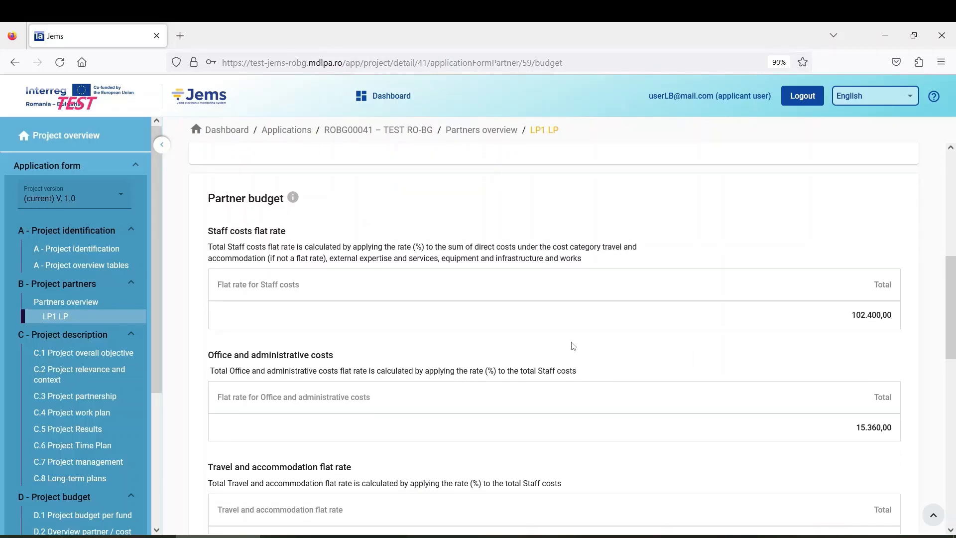
scroll(659, 344, "down", 2)
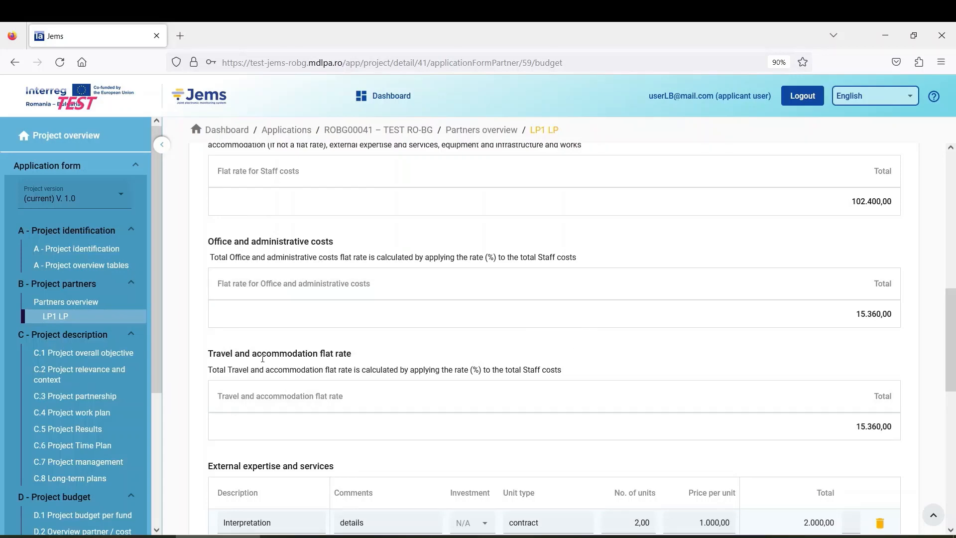
scroll(649, 367, "up", 2)
scroll(613, 402, "down", 2)
scroll(457, 338, "up", 5)
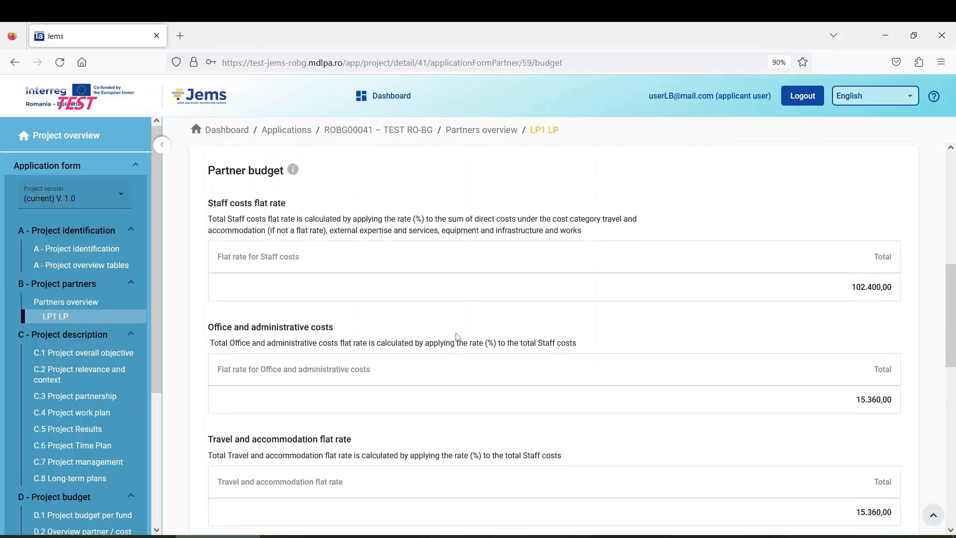
scroll(520, 316, "up", 4)
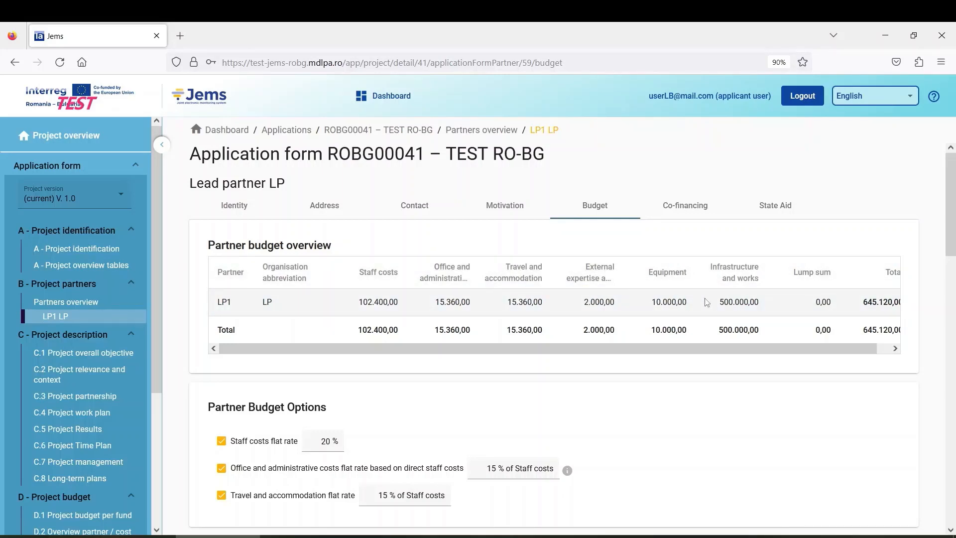
left_click_drag(805, 346, 832, 351)
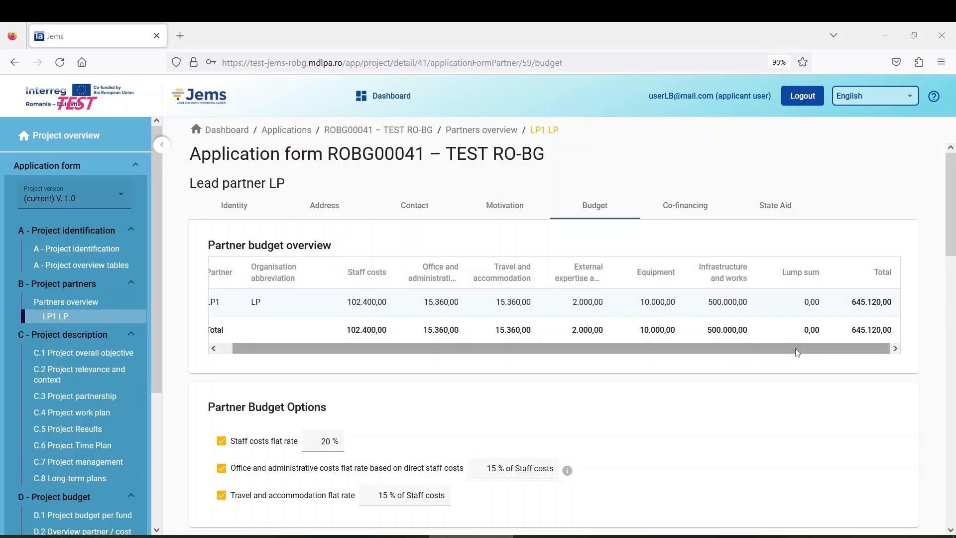
left_click_drag(796, 352, 747, 362)
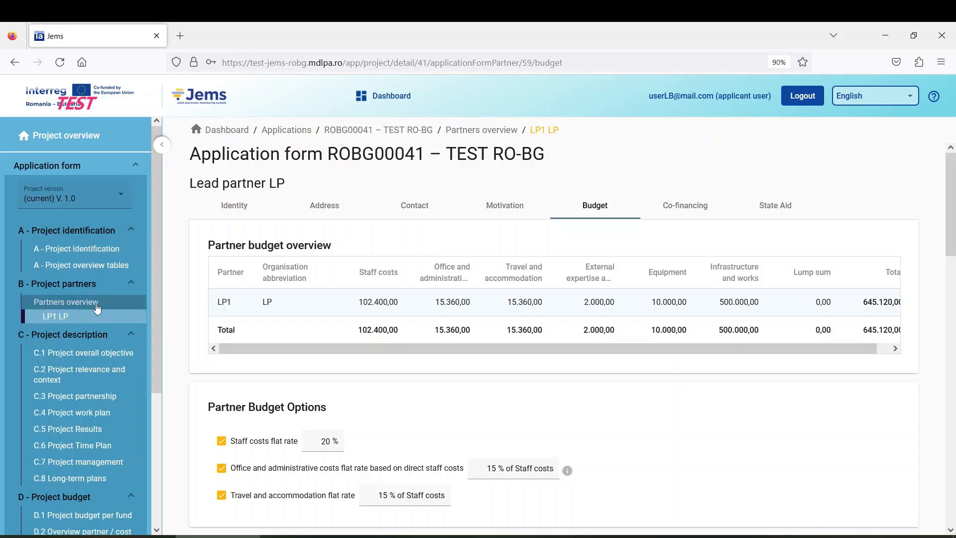
scroll(86, 370, "down", 5)
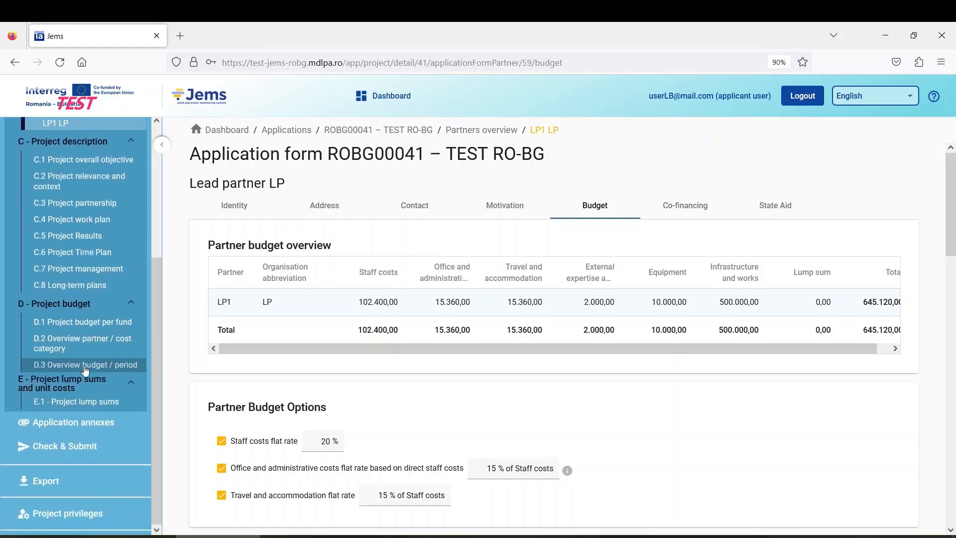
scroll(86, 370, "up", 5)
scroll(85, 369, "down", 5)
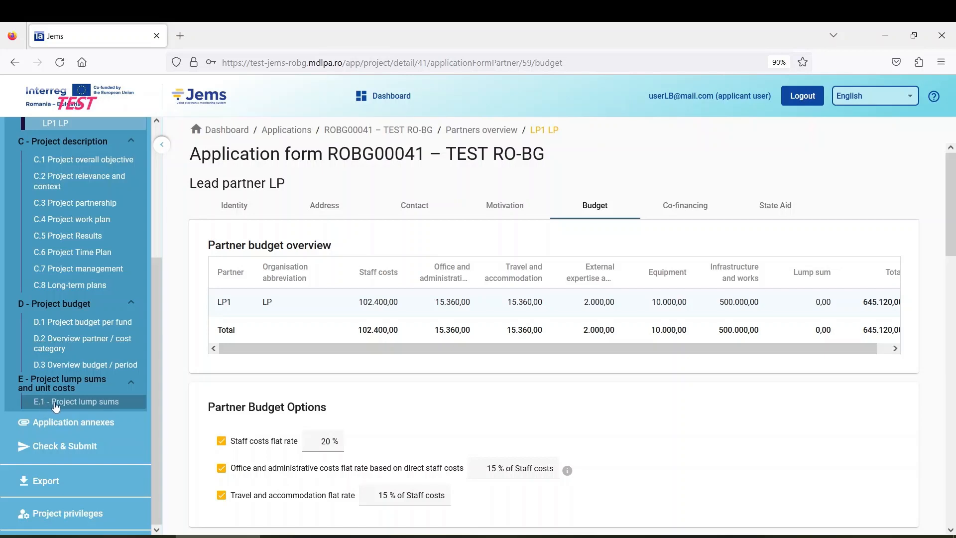
Step: Go to E.1 Project lump sums and add a blank lump sum row
left_click(77, 410)
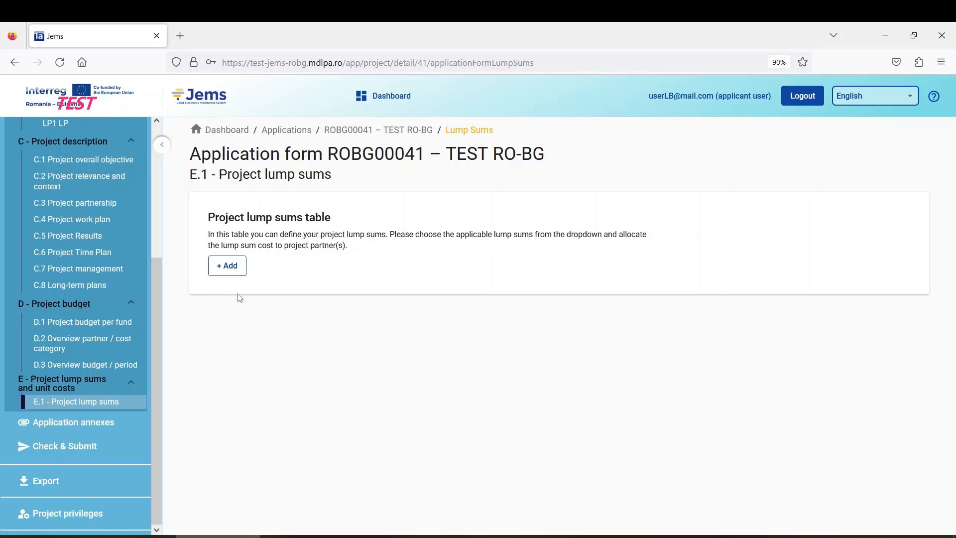
left_click(226, 265)
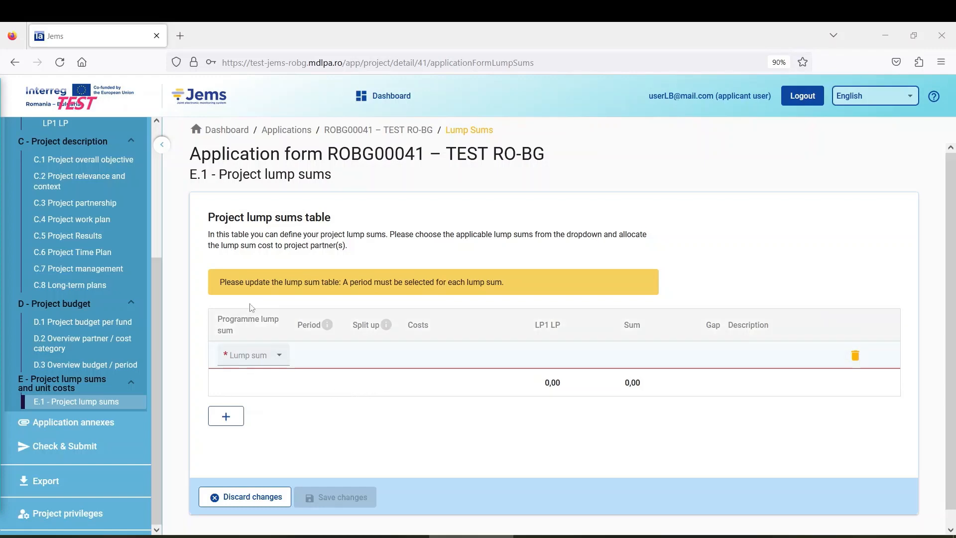
Step: Set the row to the project preparation lump sum in the Preparation period
left_click(266, 359)
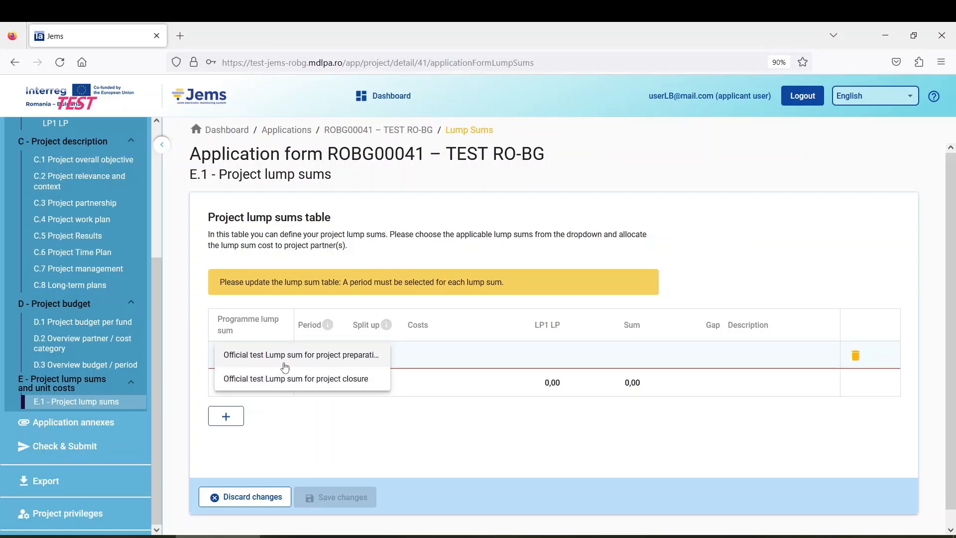
left_click(322, 355)
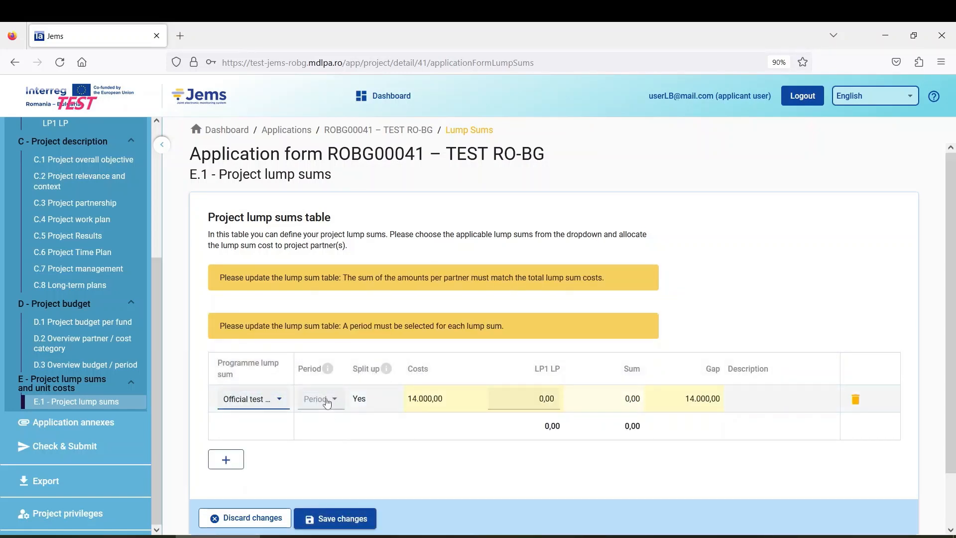
scroll(382, 387, "down", 1)
scroll(382, 387, "down", 1)
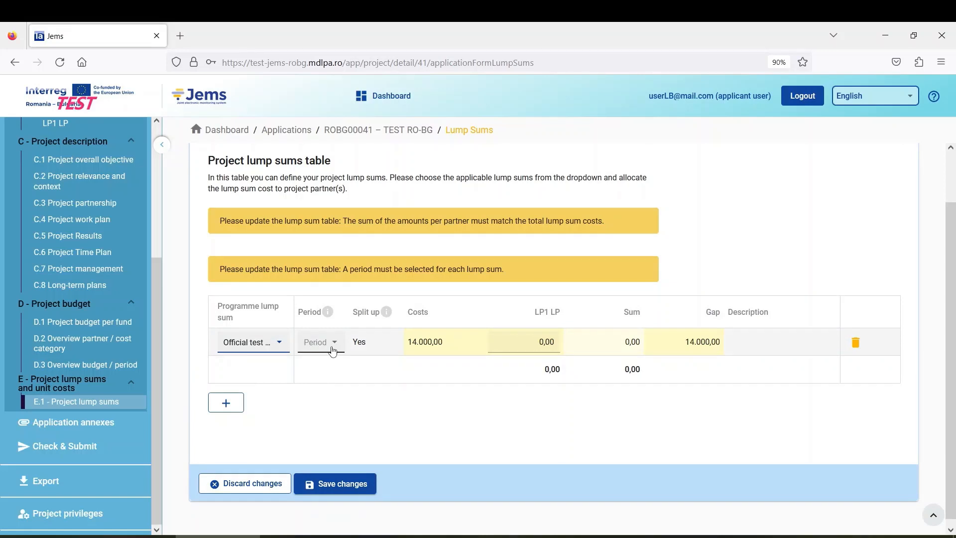
left_click(331, 348)
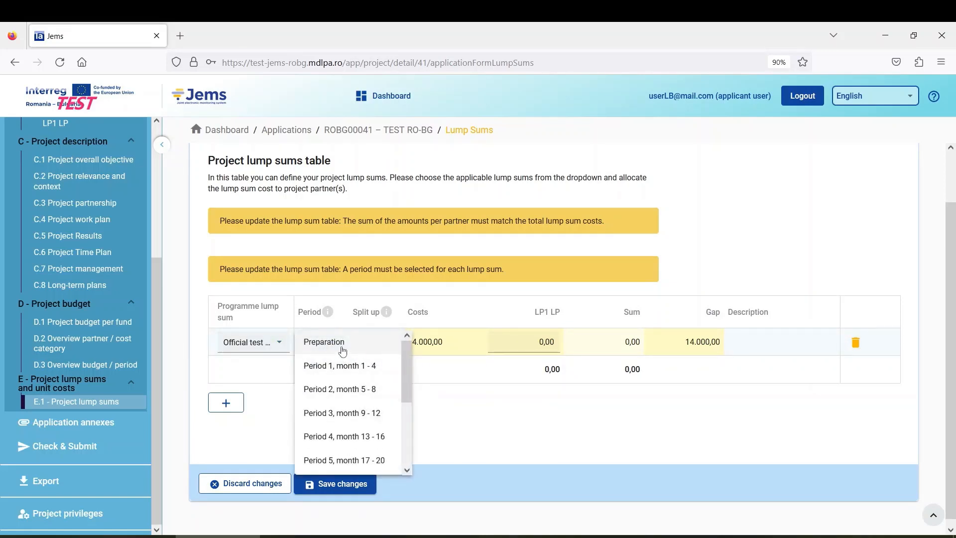
left_click(332, 347)
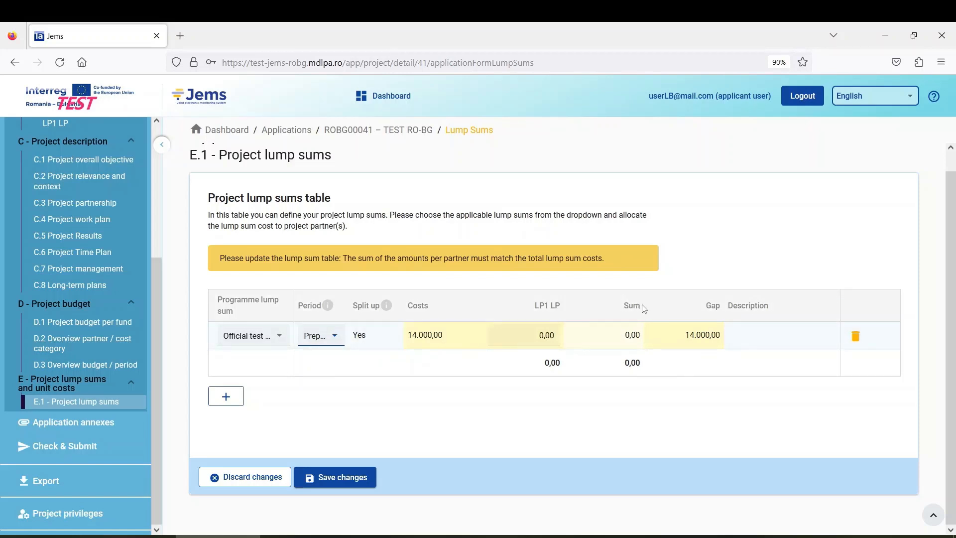
Step: Allocate 14.000,00 of the preparation lump sum to LP1 LP and save
left_click(540, 338)
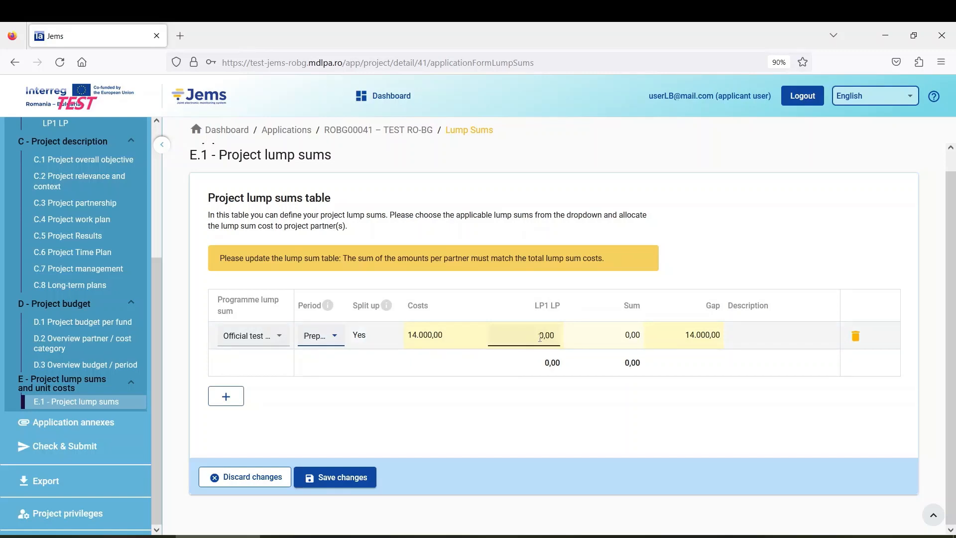
left_click(547, 350)
left_click(545, 346)
left_click(540, 336)
left_click_drag(532, 336, 597, 344)
type("10000")
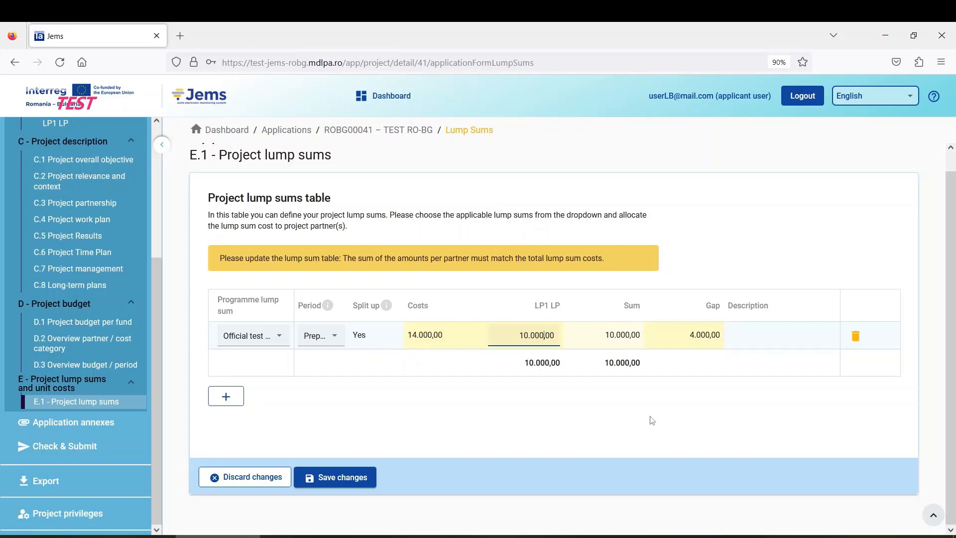
left_click(345, 478)
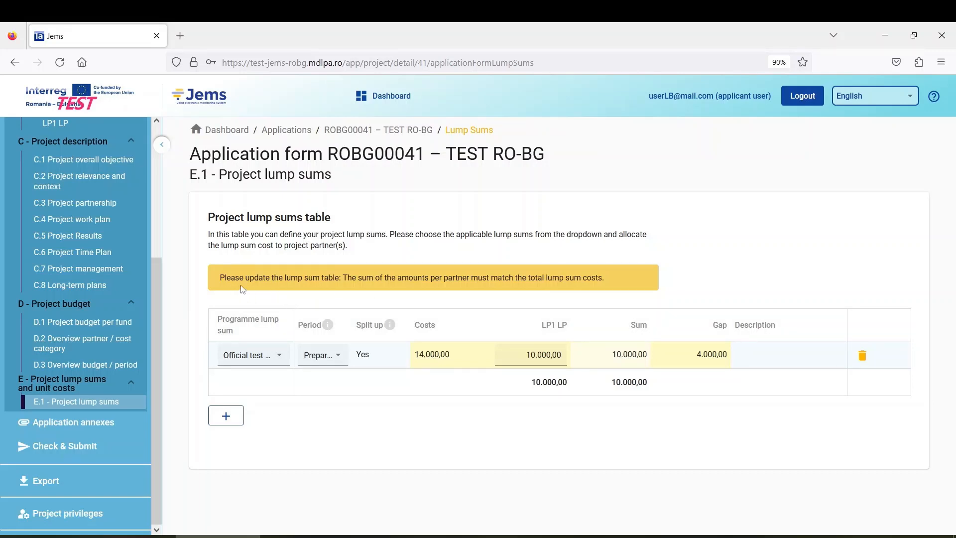
left_click(544, 367)
left_click(543, 368)
key("BackSpace")
type("4")
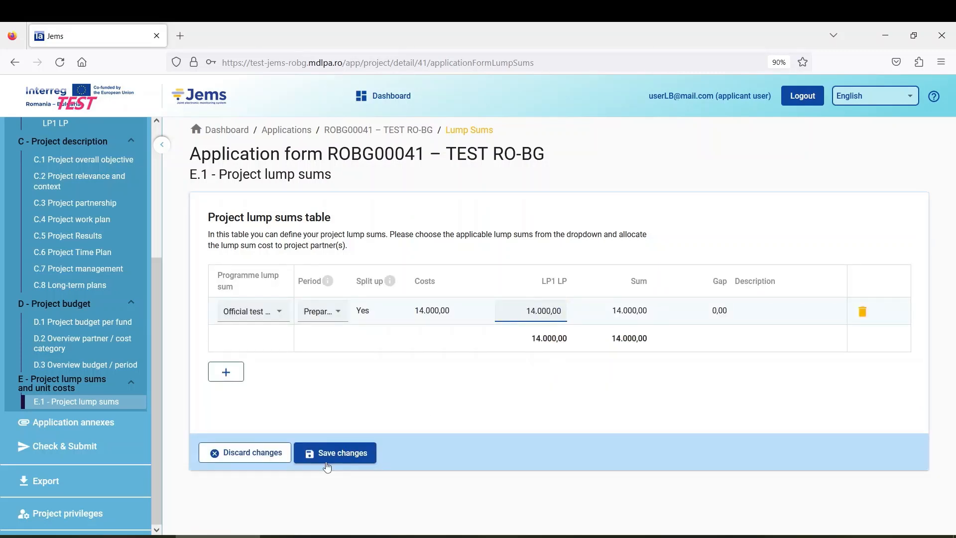
left_click(339, 453)
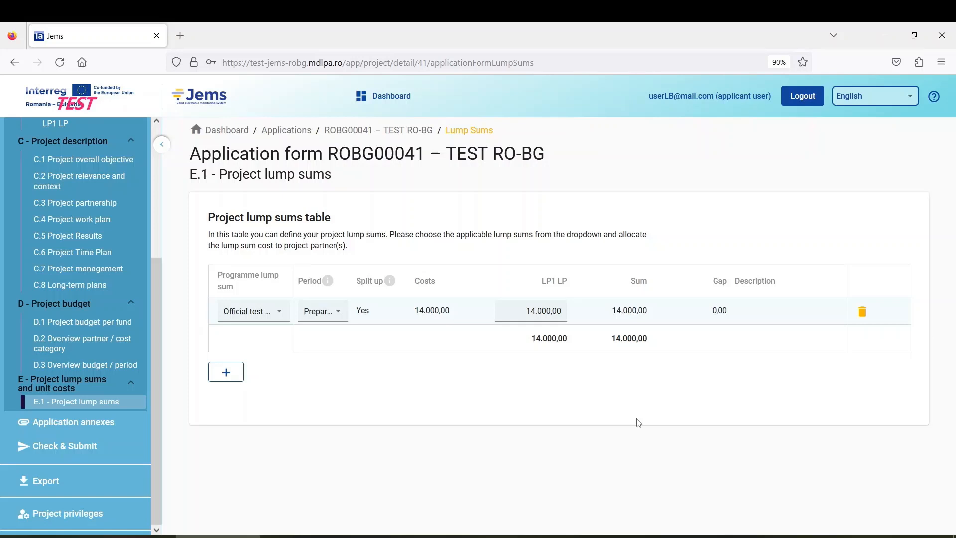
Step: Add a second row with the project closure lump sum in the Closure period
left_click(224, 378)
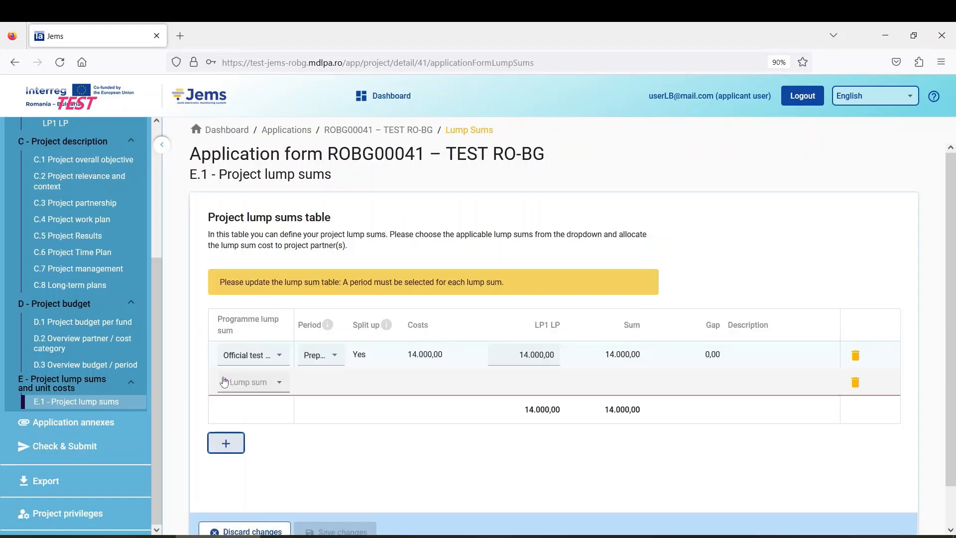
left_click(252, 384)
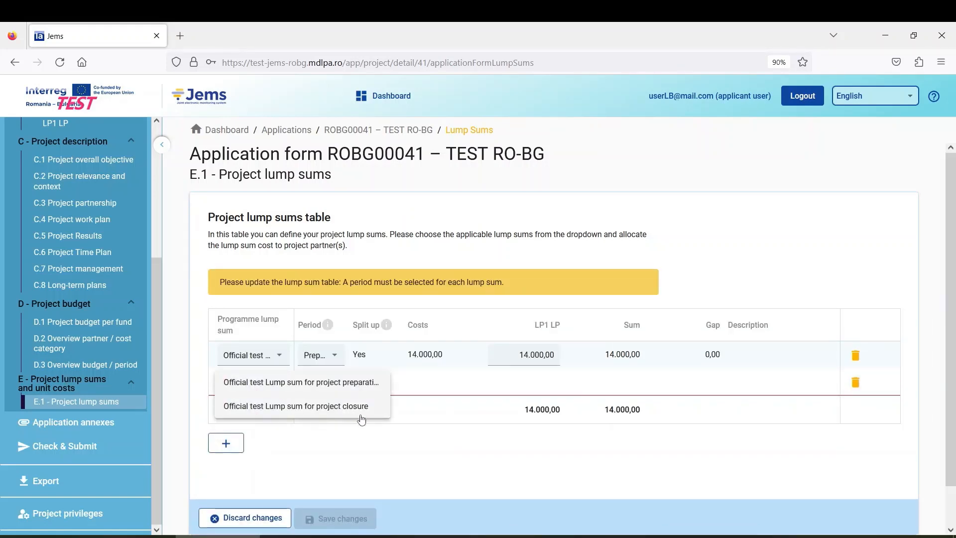
left_click(347, 406)
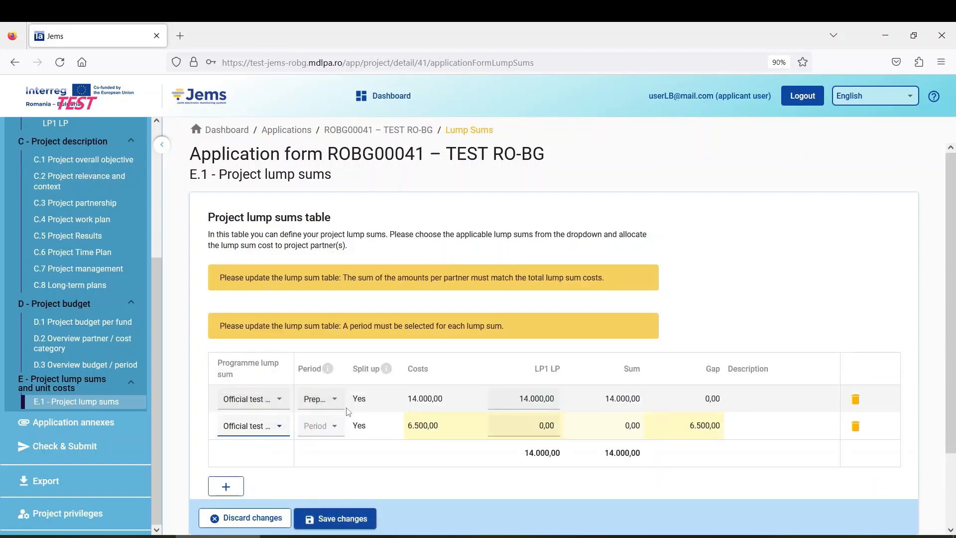
scroll(337, 379, "down", 2)
left_click(328, 342)
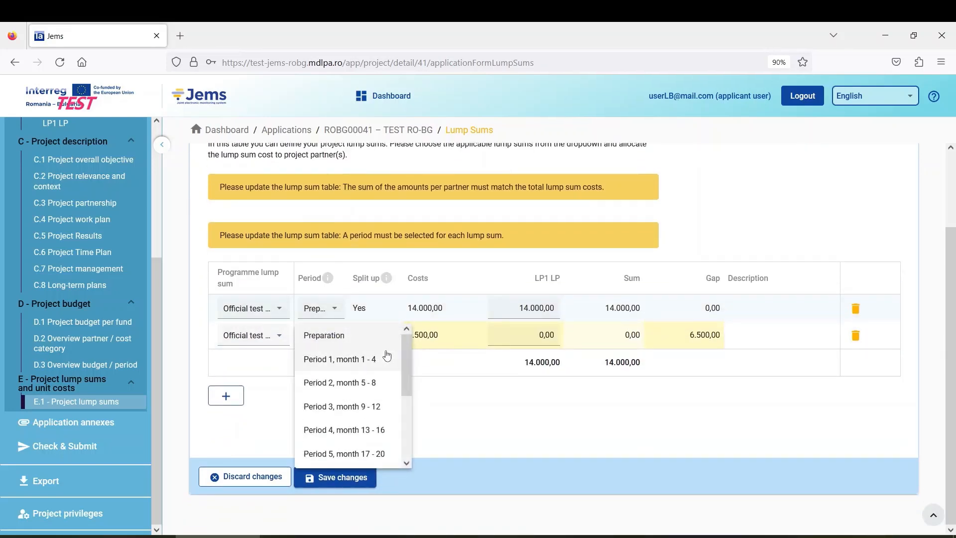
left_click_drag(407, 362, 407, 383)
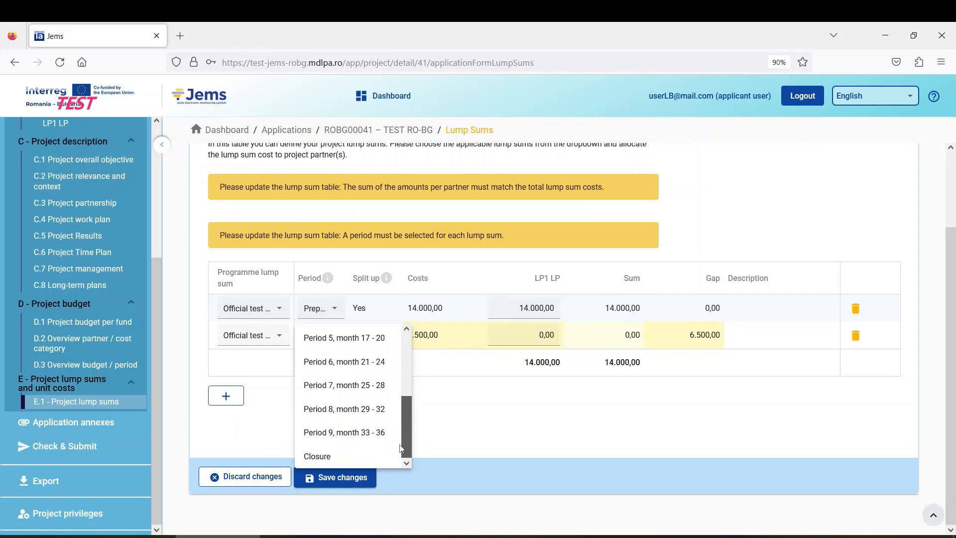
left_click(336, 456)
Step: Allocate 6500 of the closure lump sum to LP1 LP and save
left_click(494, 340)
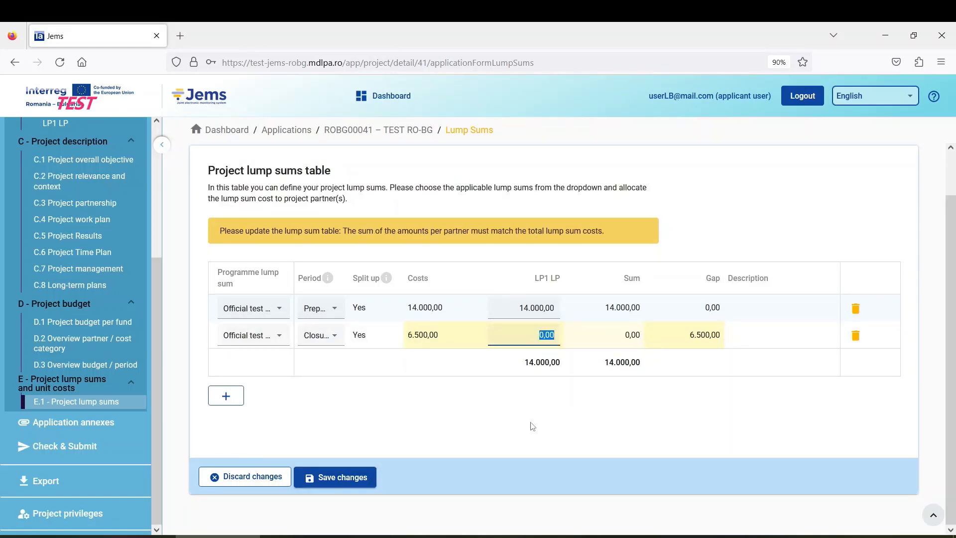
type("6500")
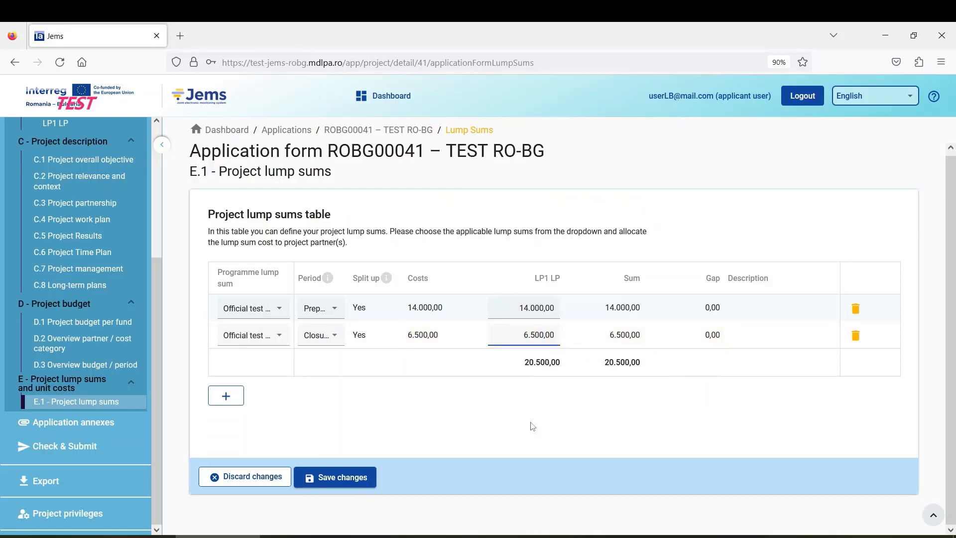
left_click(349, 479)
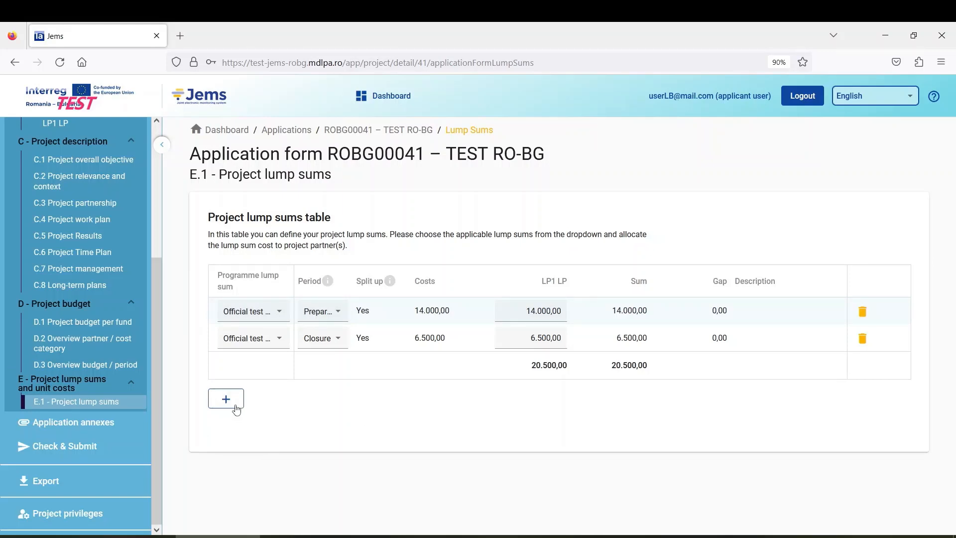
scroll(102, 386, "up", 4)
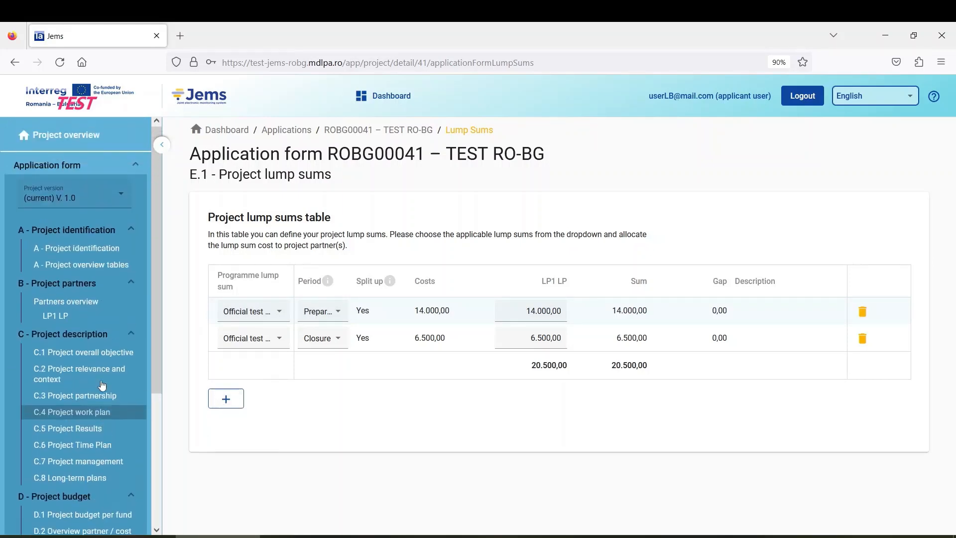
Step: Show LP1 LP's Budget overview, scrolled right to the 665.620,00 total
left_click(88, 322)
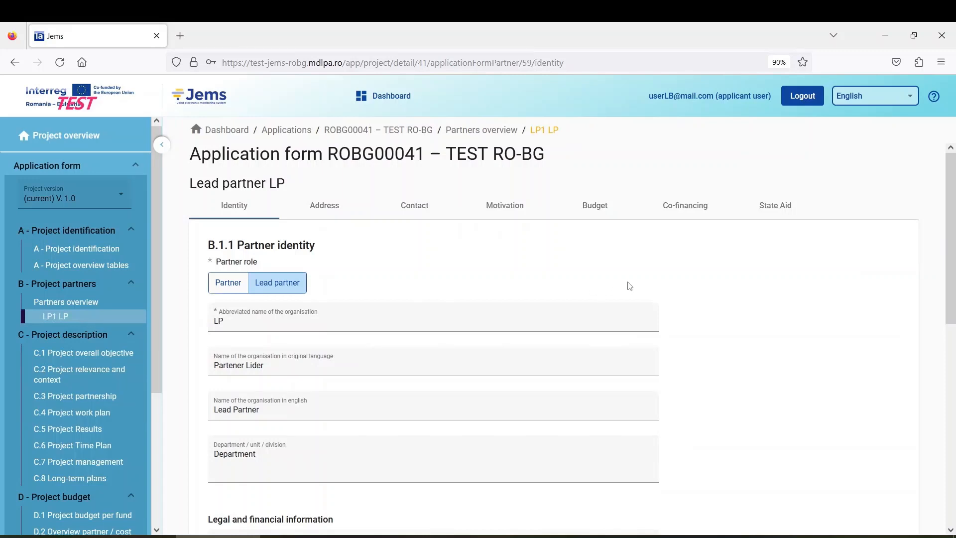
left_click(602, 212)
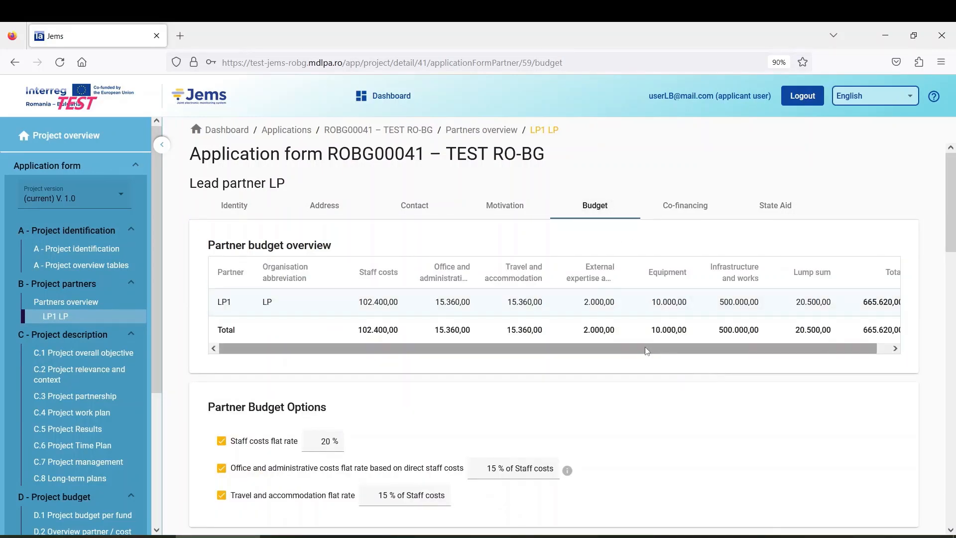
left_click_drag(649, 351, 701, 351)
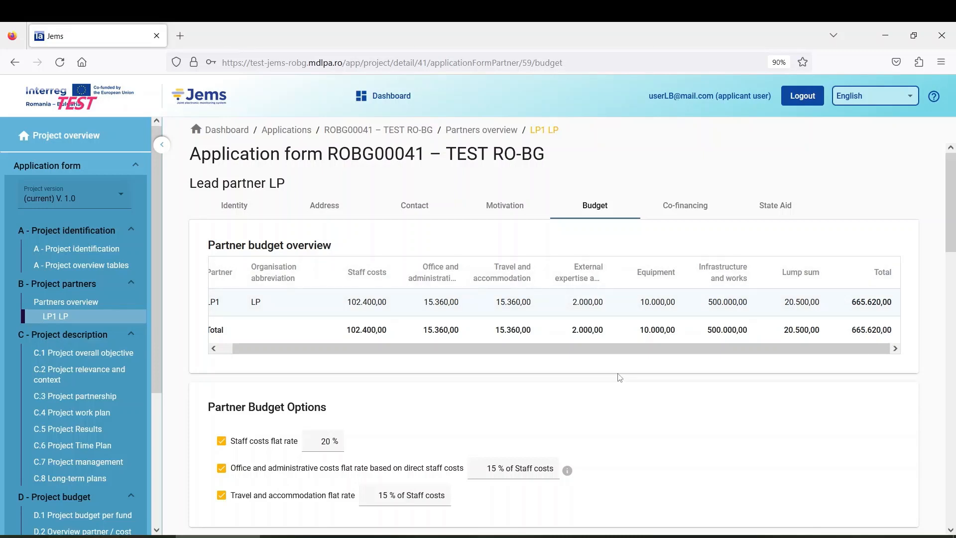
left_click_drag(614, 354, 541, 345)
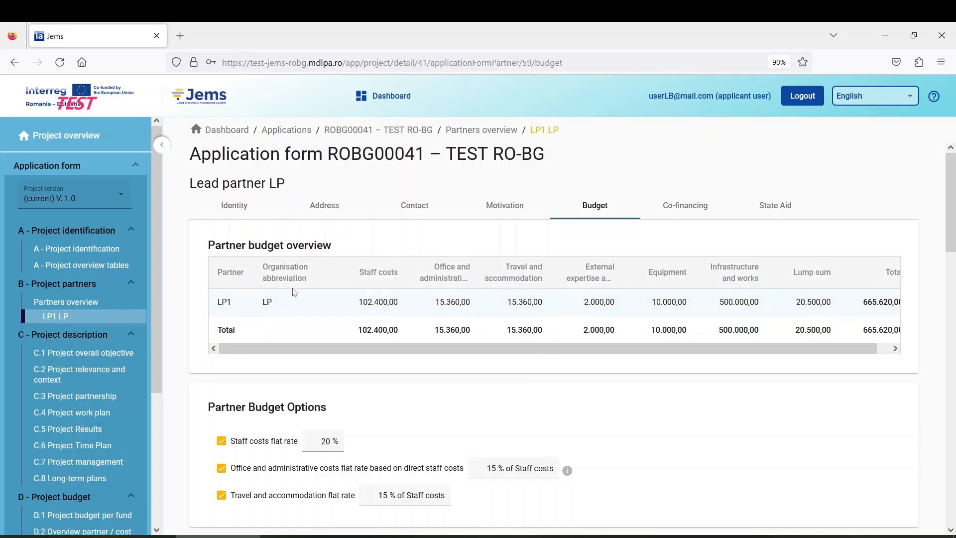
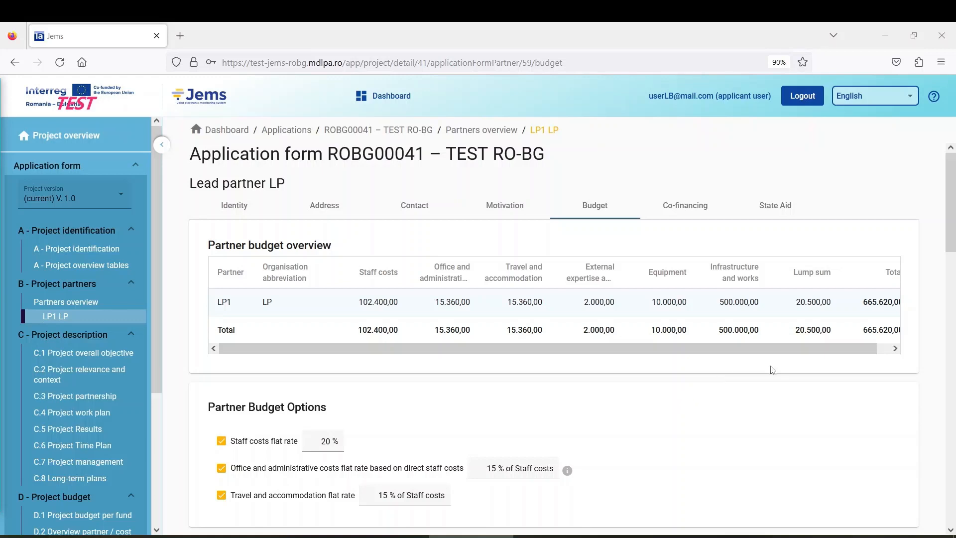
Step: Scroll LP1's Budget tab down to the External expertise and services and Equipment tables
scroll(87, 395, "down", 5)
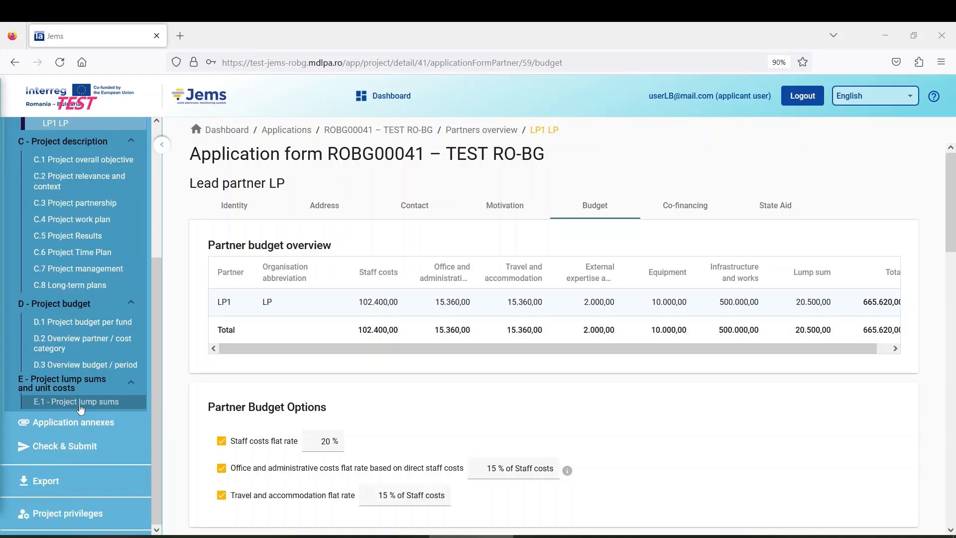
scroll(88, 407, "up", 5)
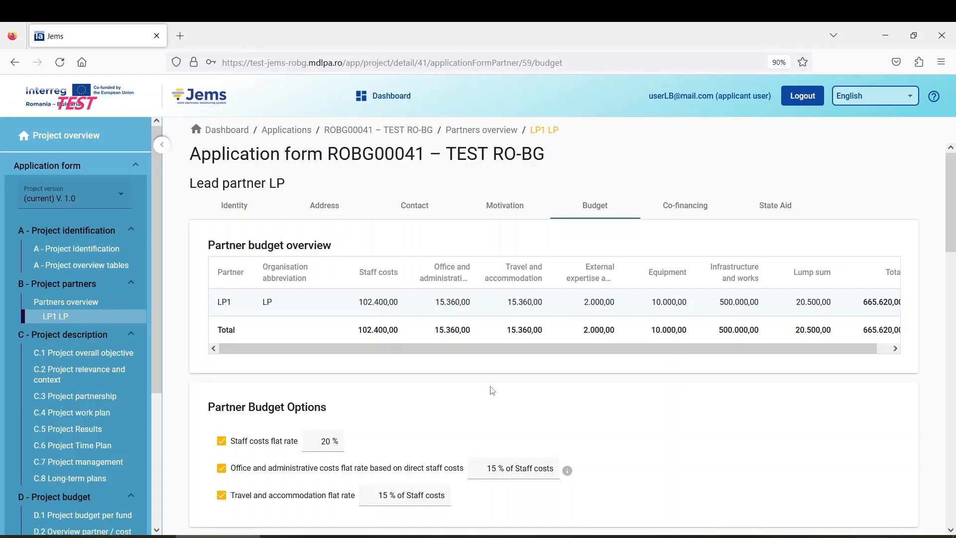
scroll(486, 386, "down", 3)
scroll(486, 387, "down", 12)
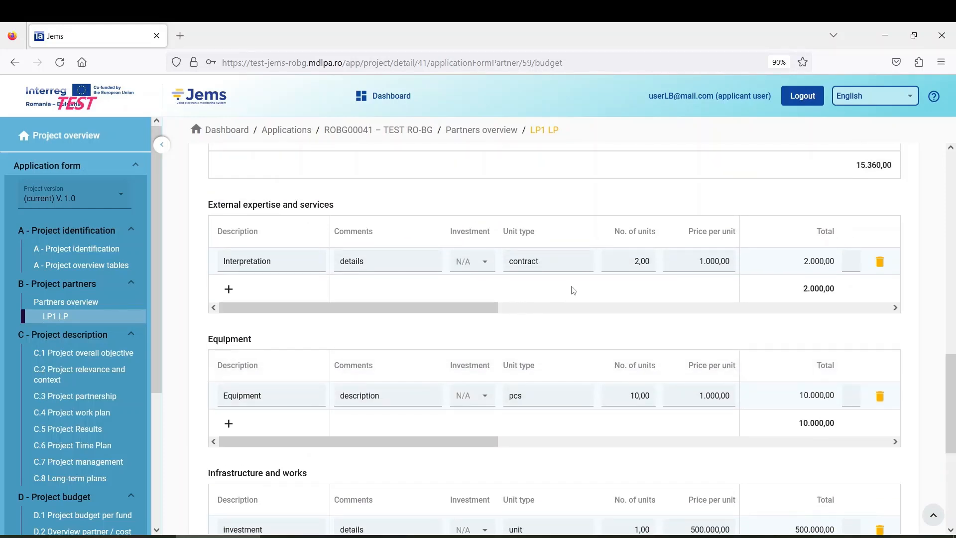
Step: Add a 'Feasbility Study' External expertise line: investment N/A, unit type contract, 5000 per unit
left_click(229, 290)
left_click(264, 289)
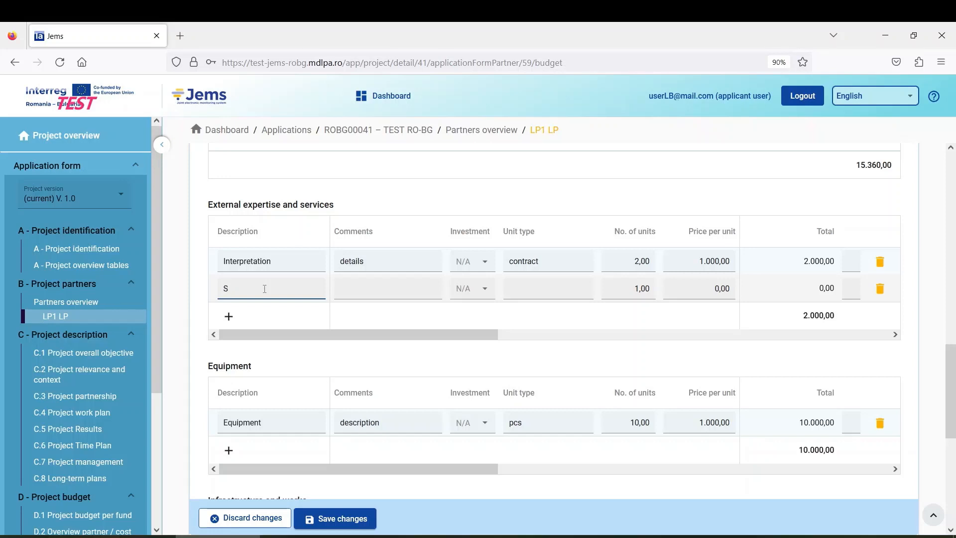
key("BackSpace")
type("Feasbility Study")
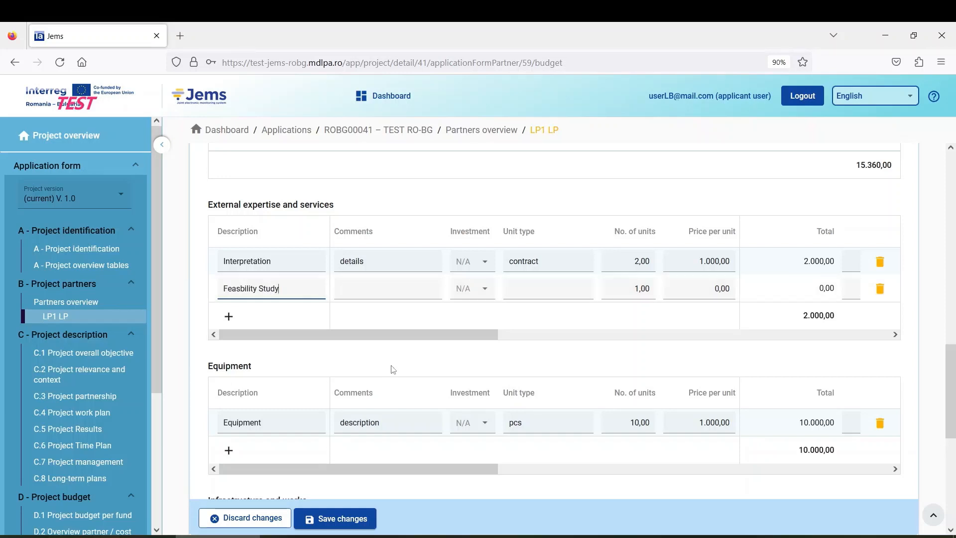
left_click(378, 288)
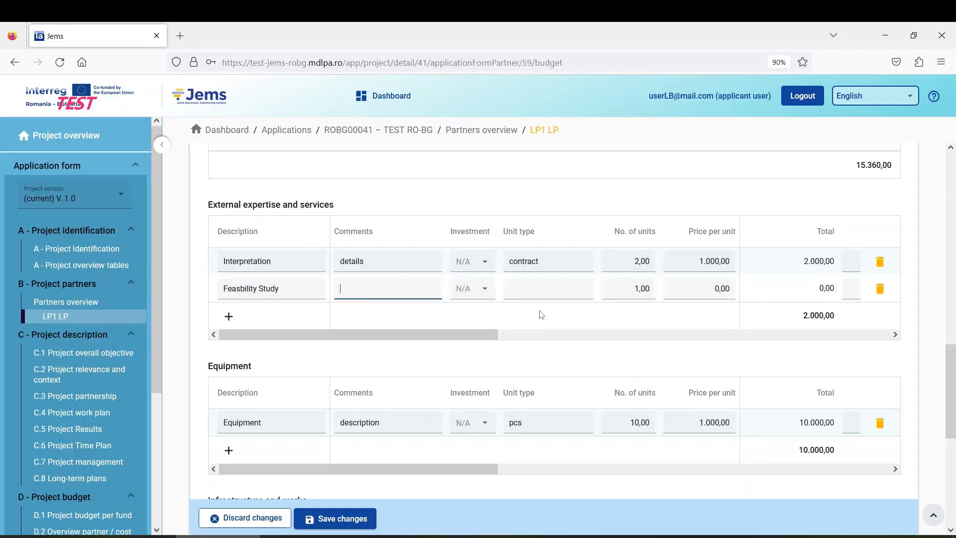
left_click(474, 291)
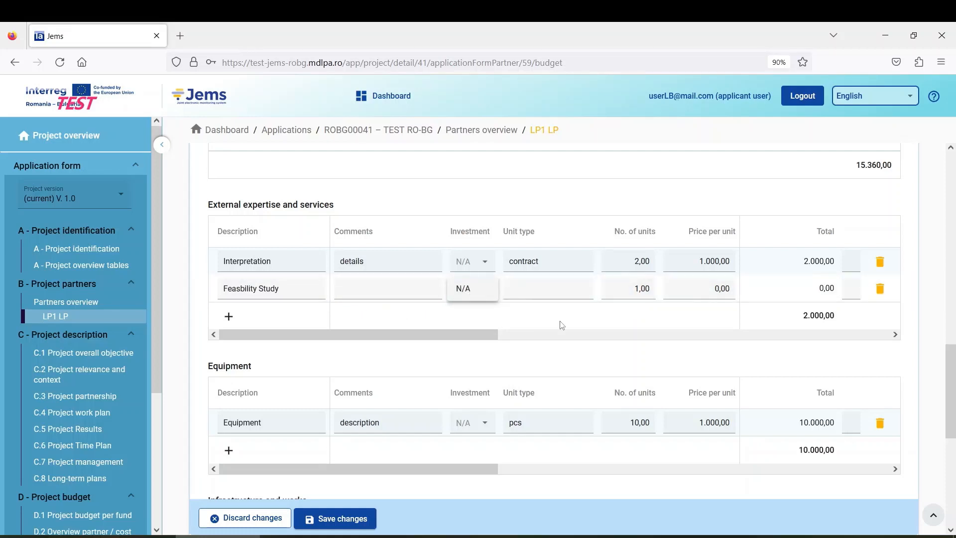
left_click(519, 326)
left_click(541, 290)
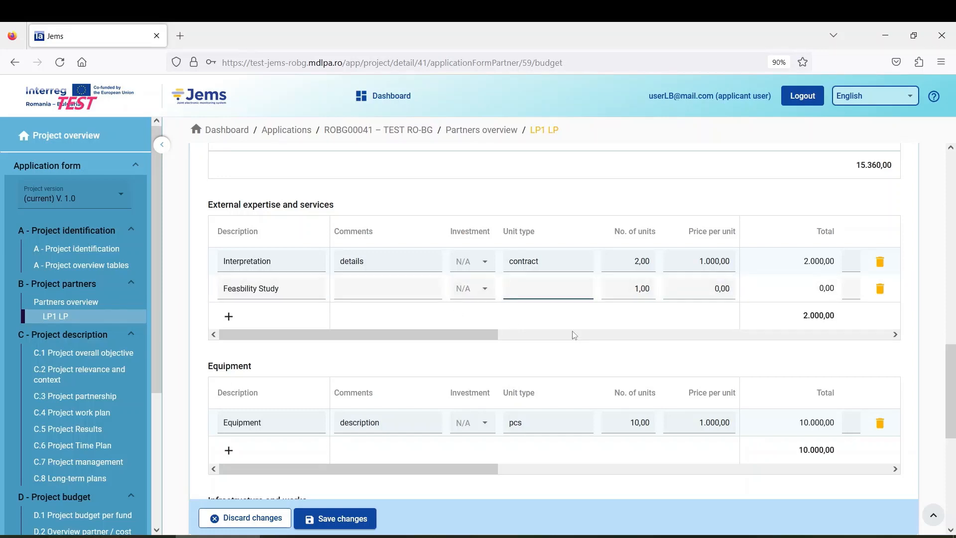
type("contract")
key("Tab")
key("Tab")
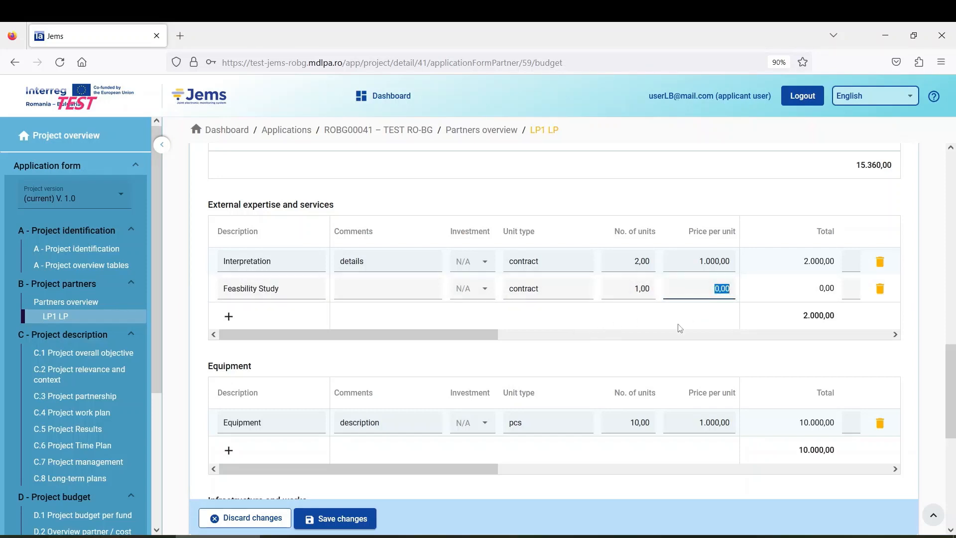
type("5000")
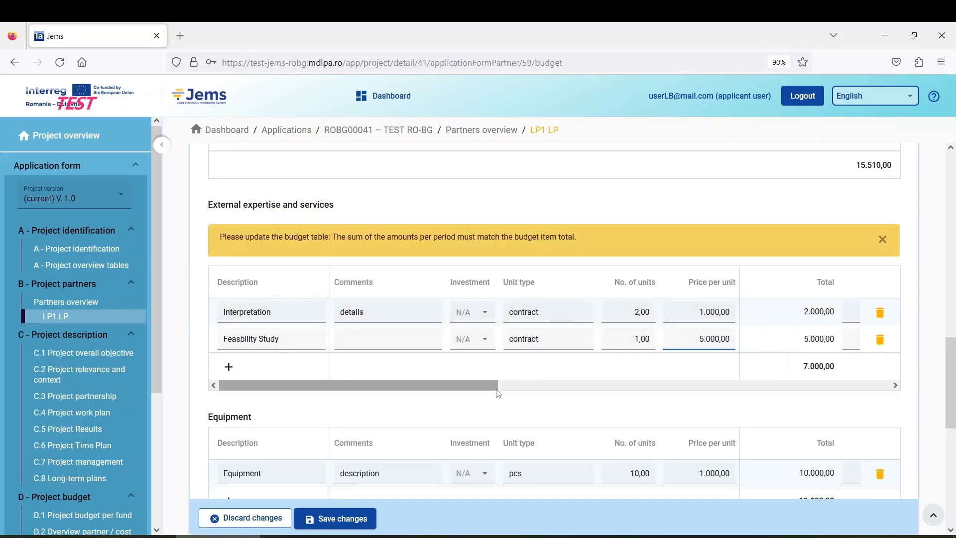
Step: Enter 5.000 in the Feasibility Study row's Period 1 column and save LP1's budget
left_click_drag(495, 384, 620, 382)
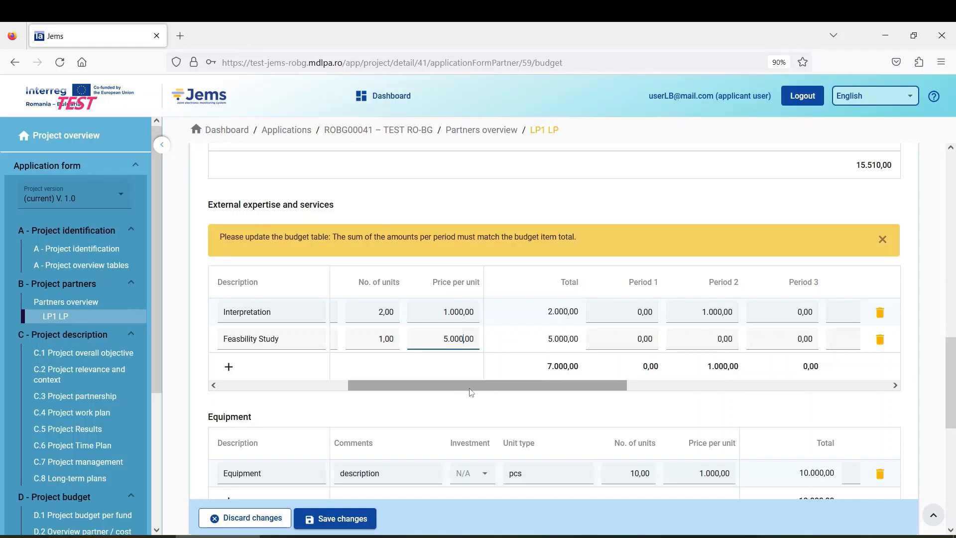
mouse_move(471, 392)
left_mouse_down()
mouse_move(511, 387)
mouse_move(319, 386)
mouse_move(485, 393)
left_mouse_up()
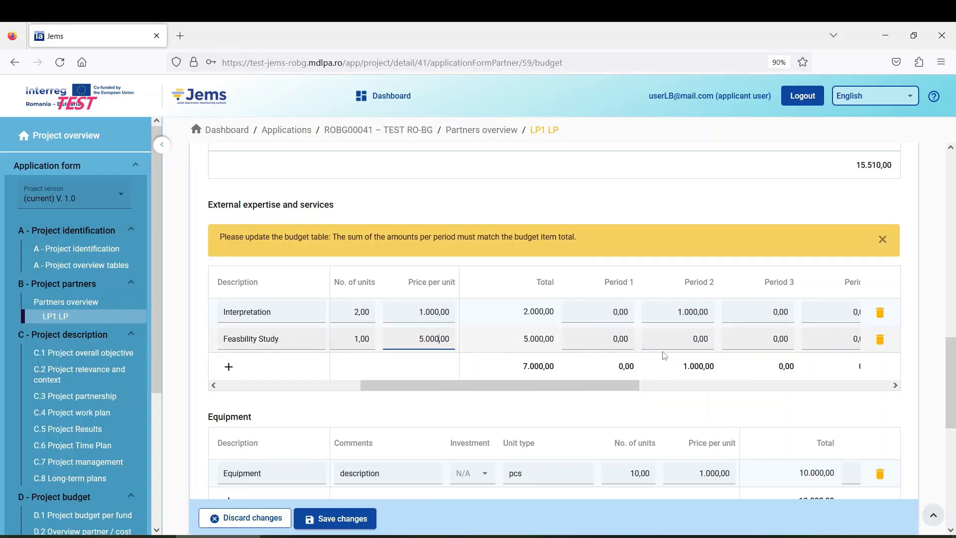
left_click_drag(634, 386, 646, 389)
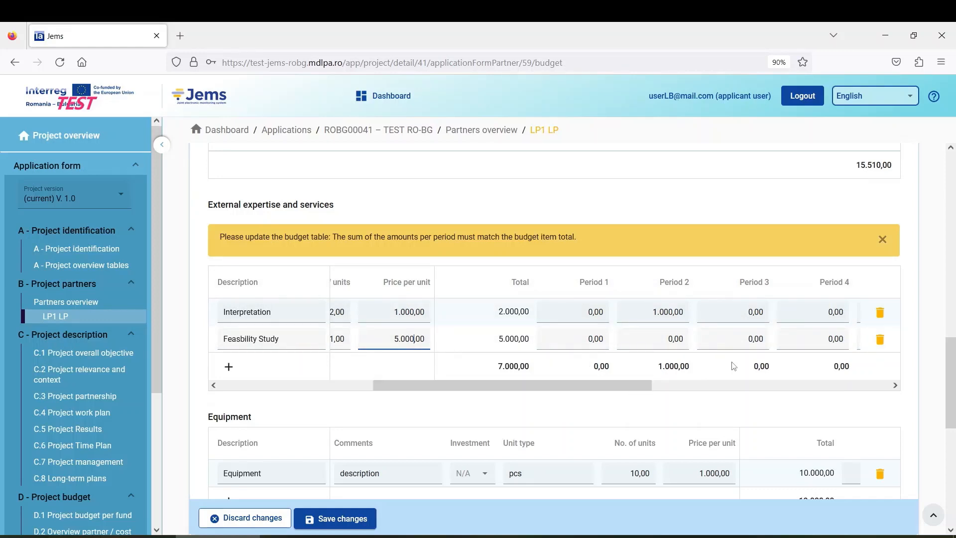
left_click(583, 340)
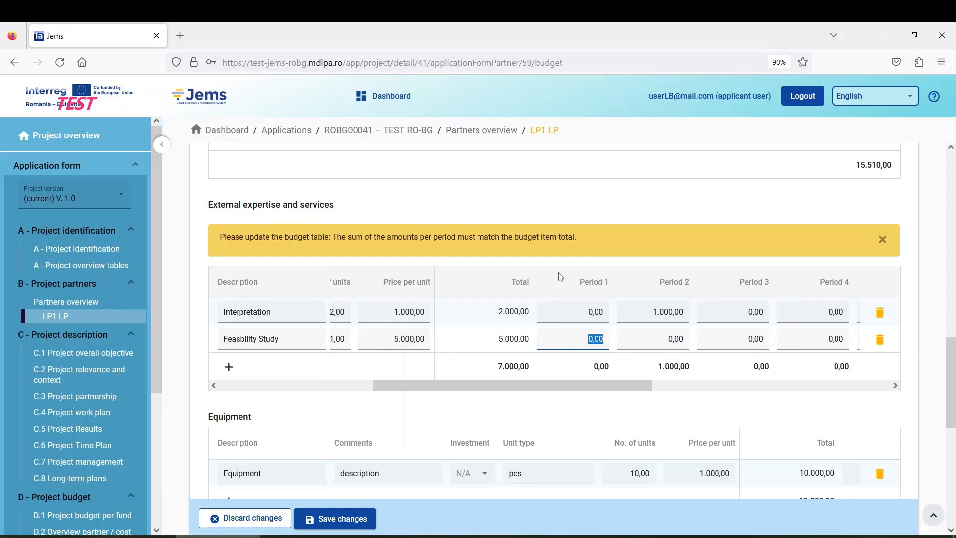
type("5.000")
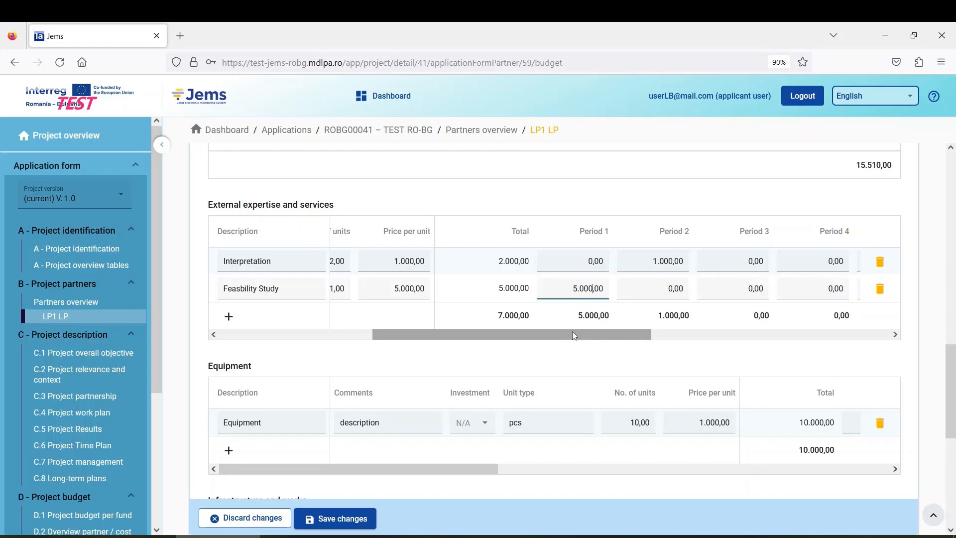
mouse_move(572, 334)
left_mouse_down()
mouse_move(388, 338)
mouse_move(568, 351)
left_mouse_up()
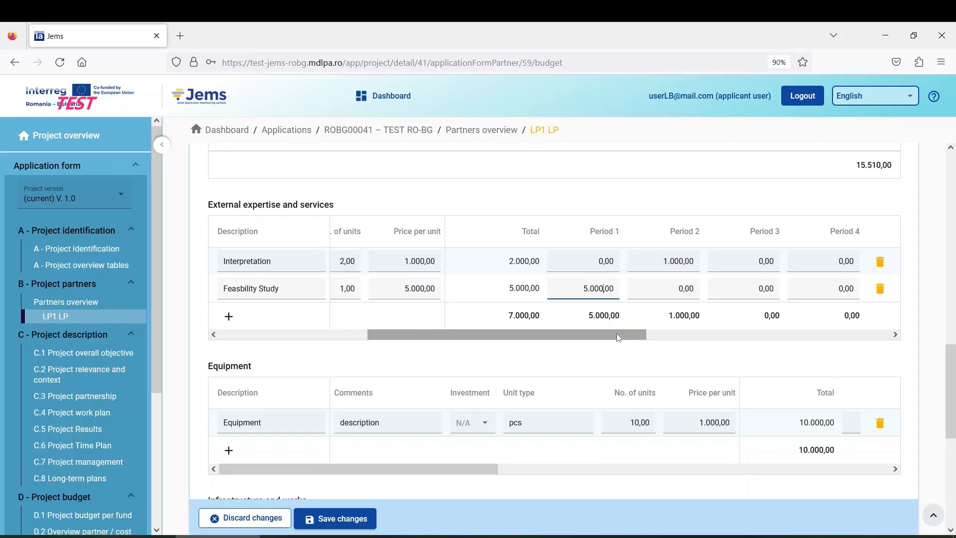
mouse_move(620, 339)
left_mouse_down()
mouse_move(451, 339)
mouse_move(611, 344)
left_mouse_up()
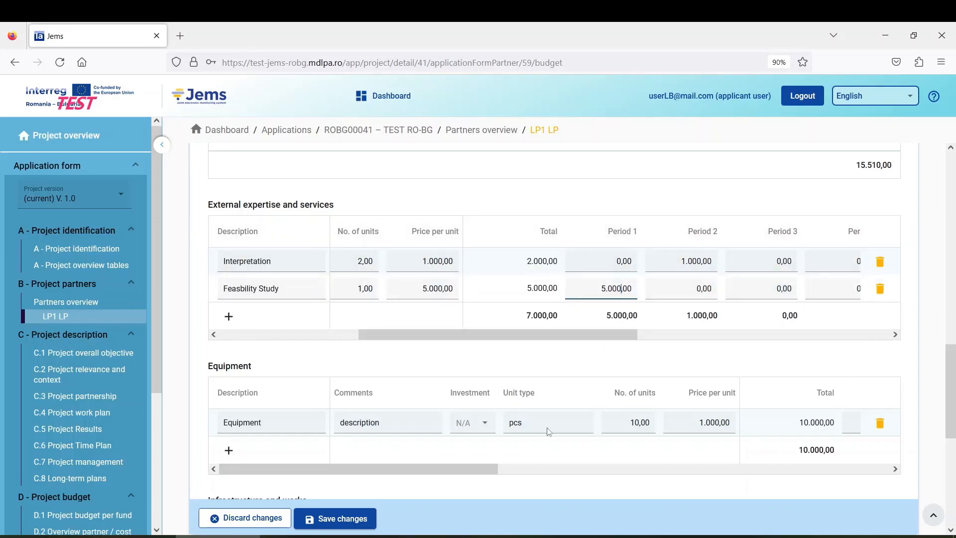
left_click(341, 523)
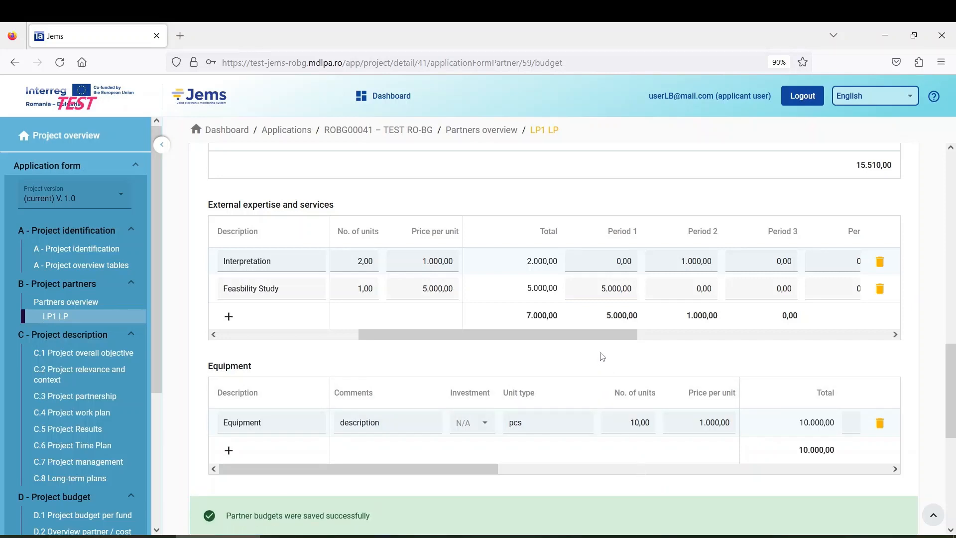
scroll(602, 356, "up", 12)
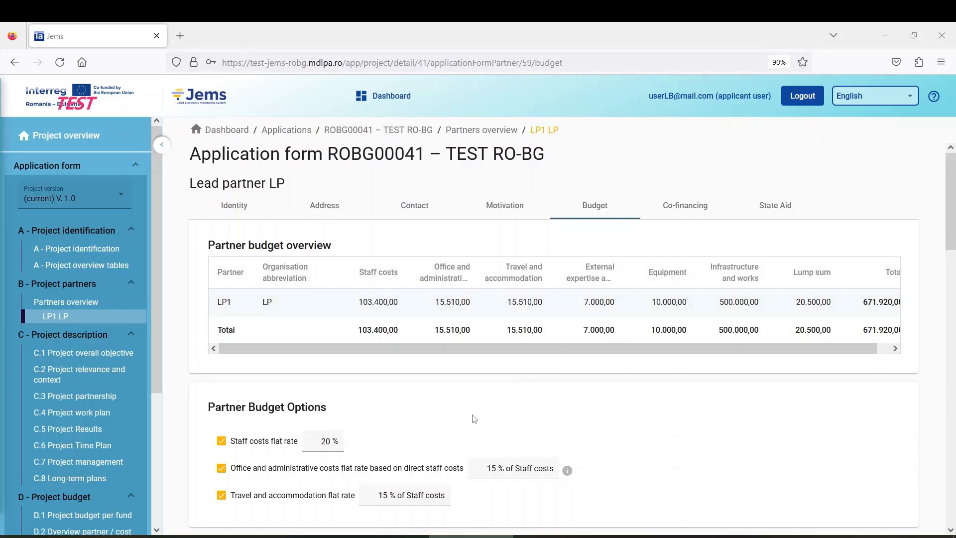
scroll(462, 394, "down", 2)
scroll(463, 394, "down", 10)
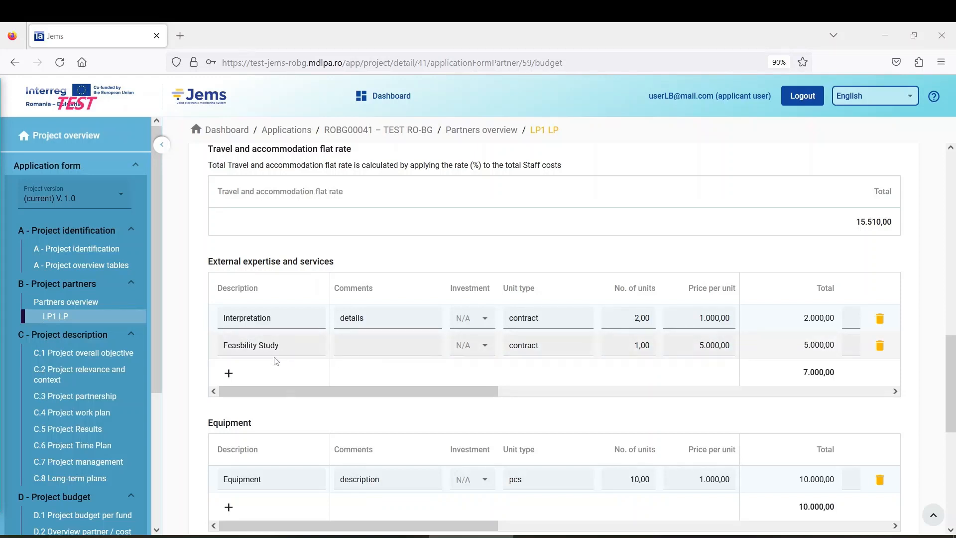
Step: Comment the Feasibility Study line 'Project Preparation', save, and return to the page top
left_click(374, 344)
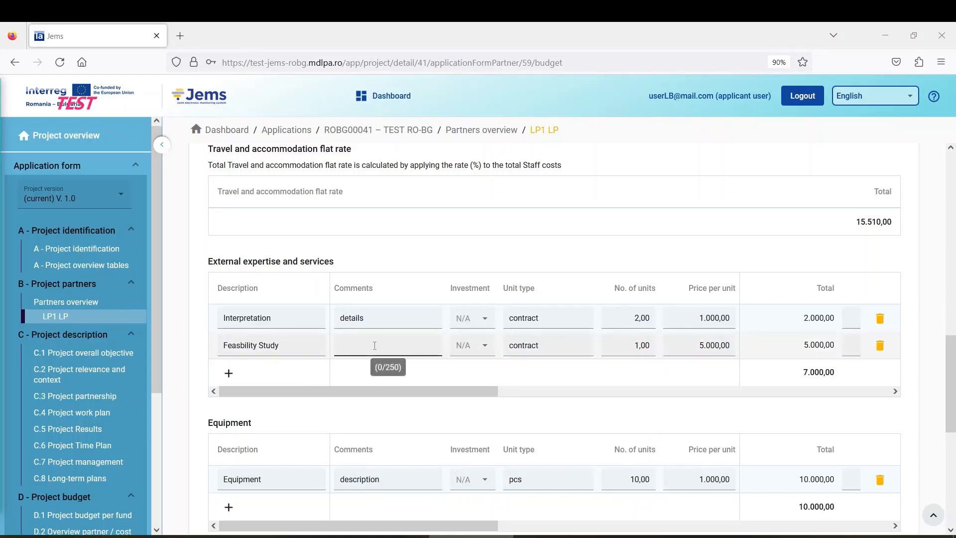
type("Prep")
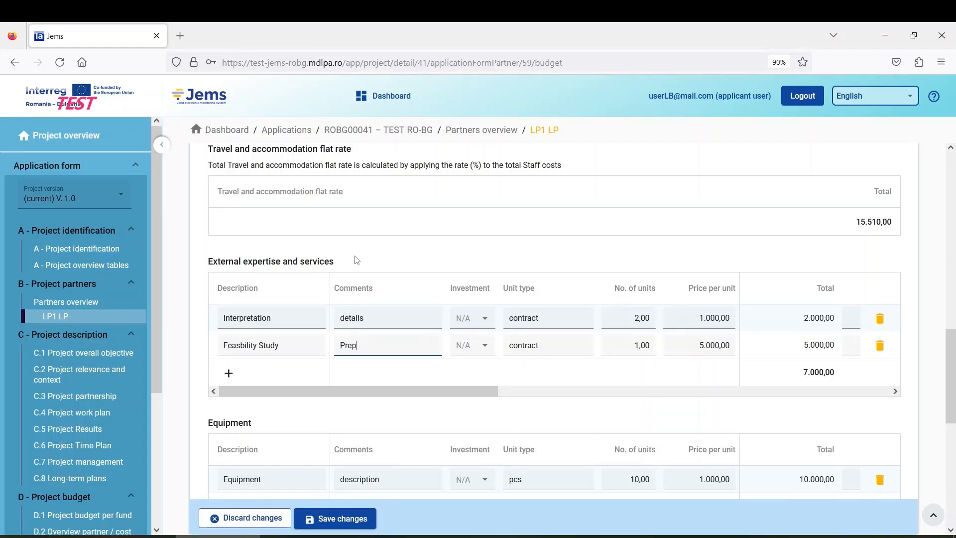
key("BackSpace")
key("BackSpace")
type("oject Preparation")
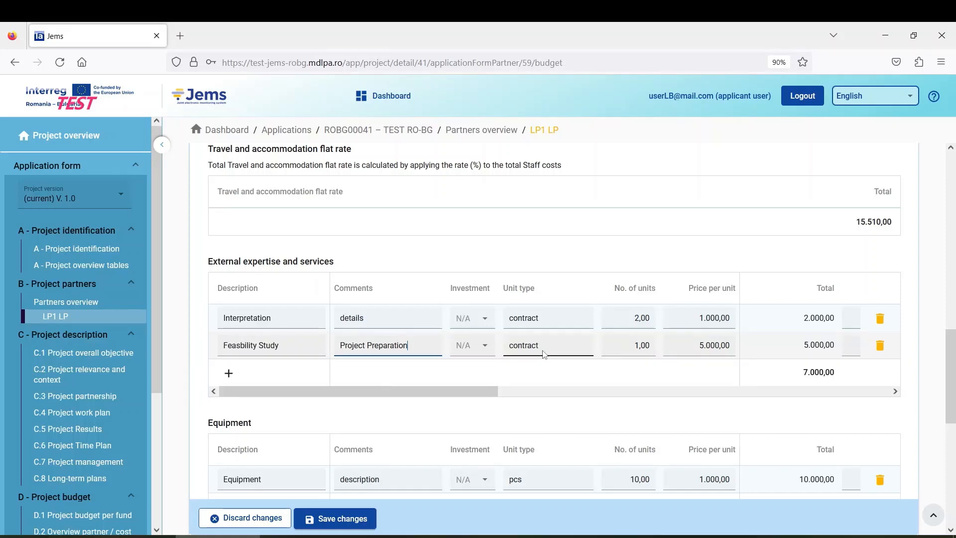
left_click(356, 520)
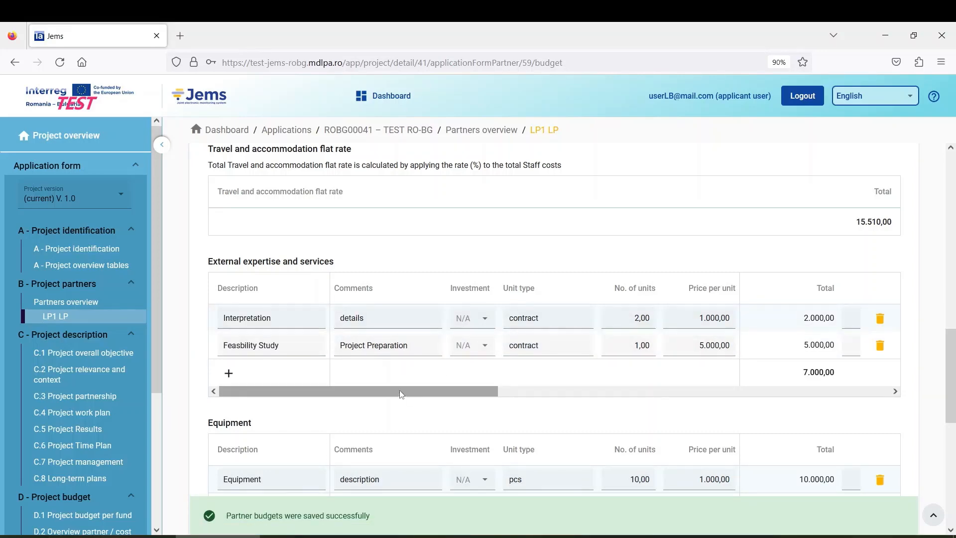
scroll(397, 387, "up", 3)
scroll(397, 386, "up", 10)
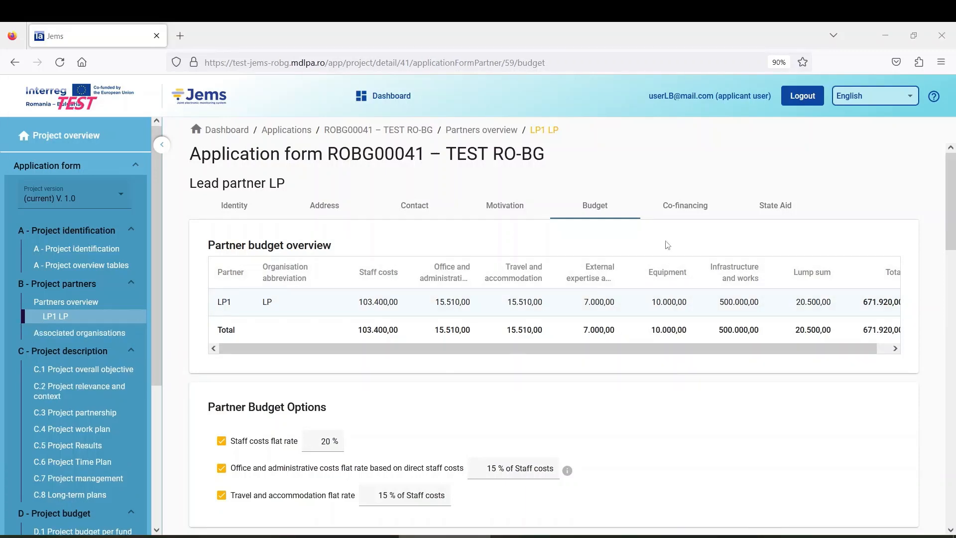
Step: On LP1's Co-financing tab, choose ERDF as source, giving 537.536,00 ERDF at 80 %
left_click(683, 214)
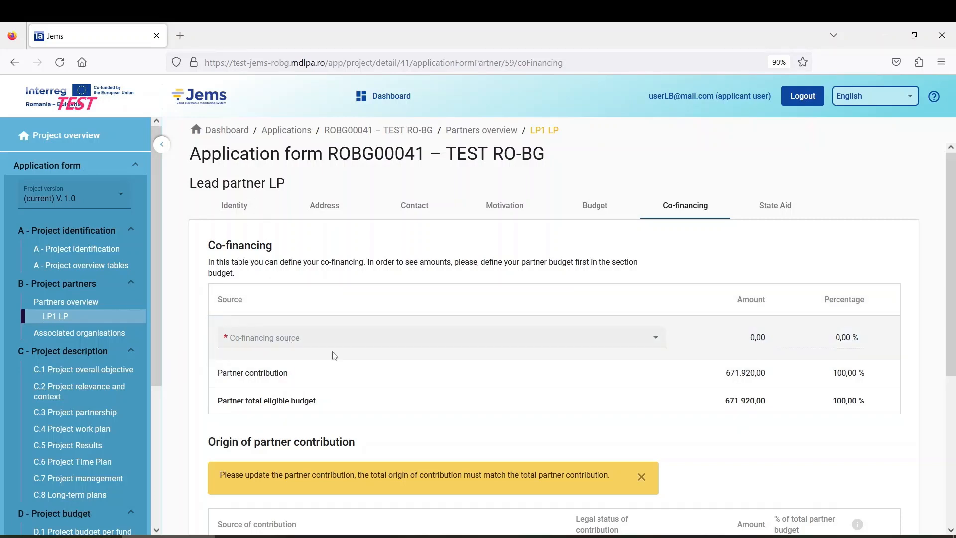
left_click(297, 343)
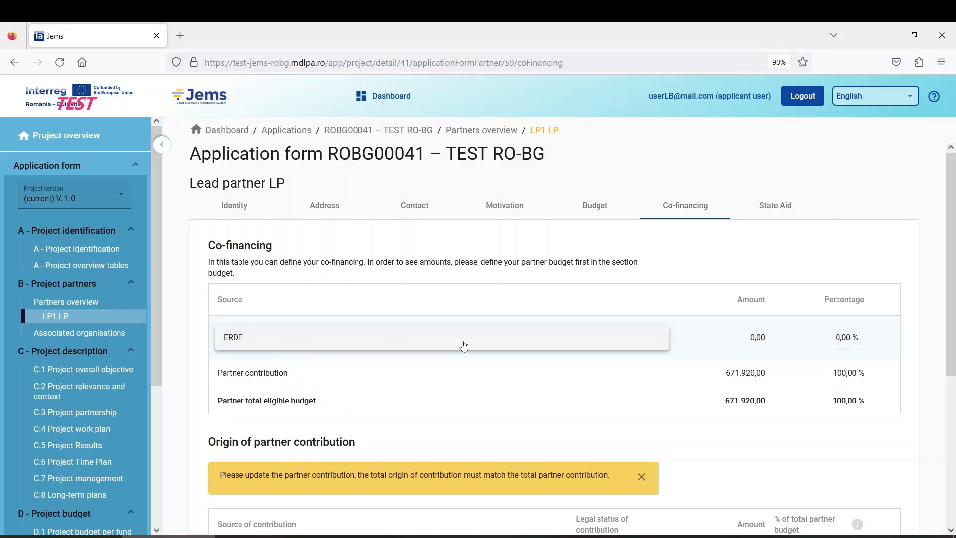
left_click(326, 345)
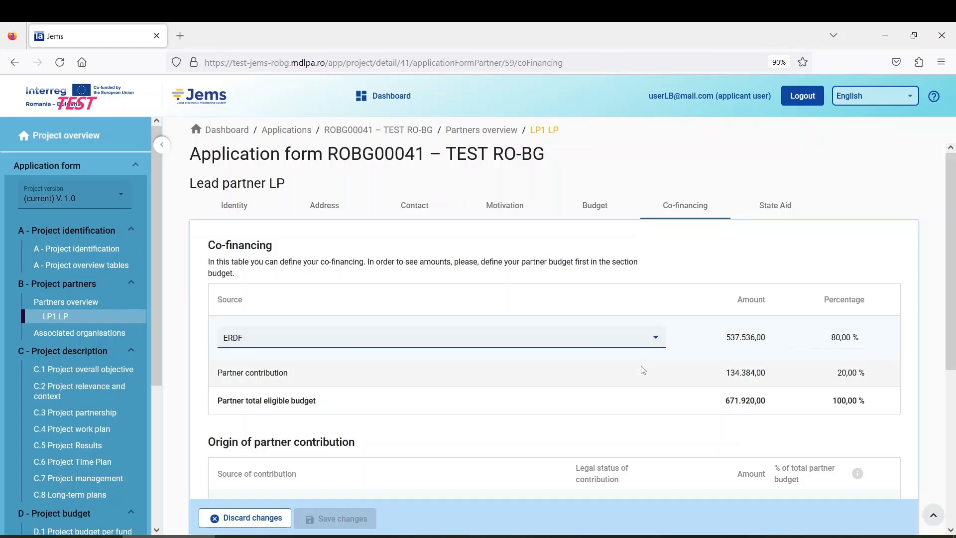
Step: Inspect the LP contribution's Legal status options without choosing one
scroll(642, 370, "down", 2)
scroll(590, 354, "down", 2)
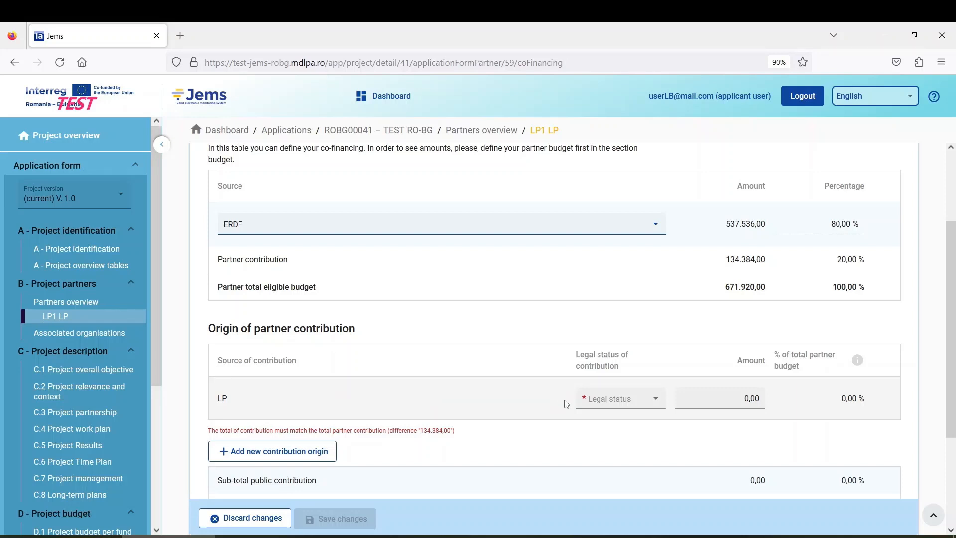
left_click(627, 403)
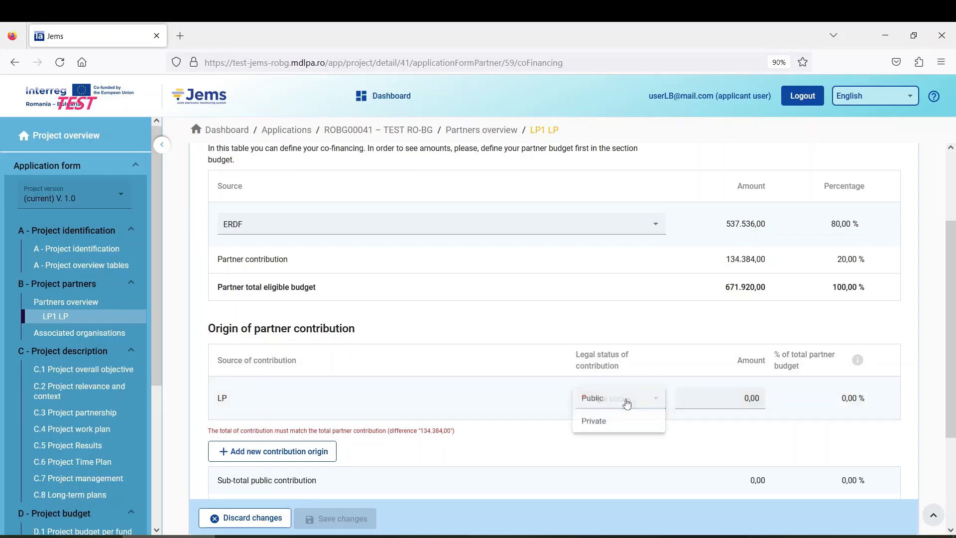
left_click(555, 358)
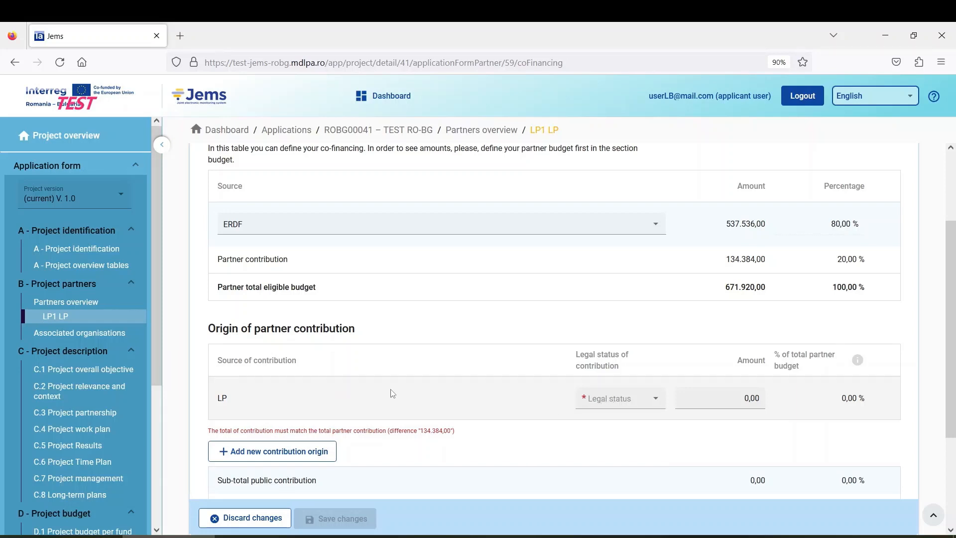
scroll(348, 361, "up", 3)
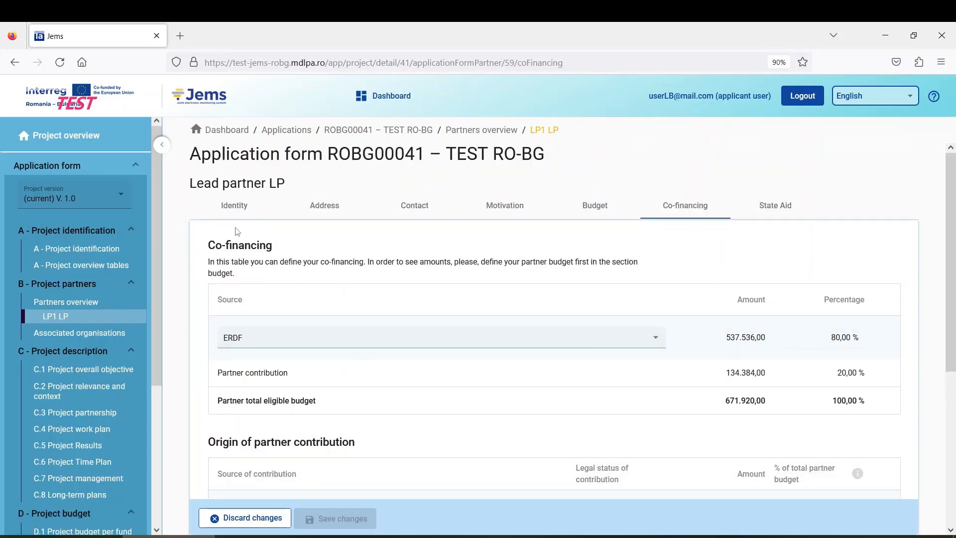
Step: Switch to LP1's Identity tab, discarding the unsaved co-financing edits, and review its details
left_click(240, 208)
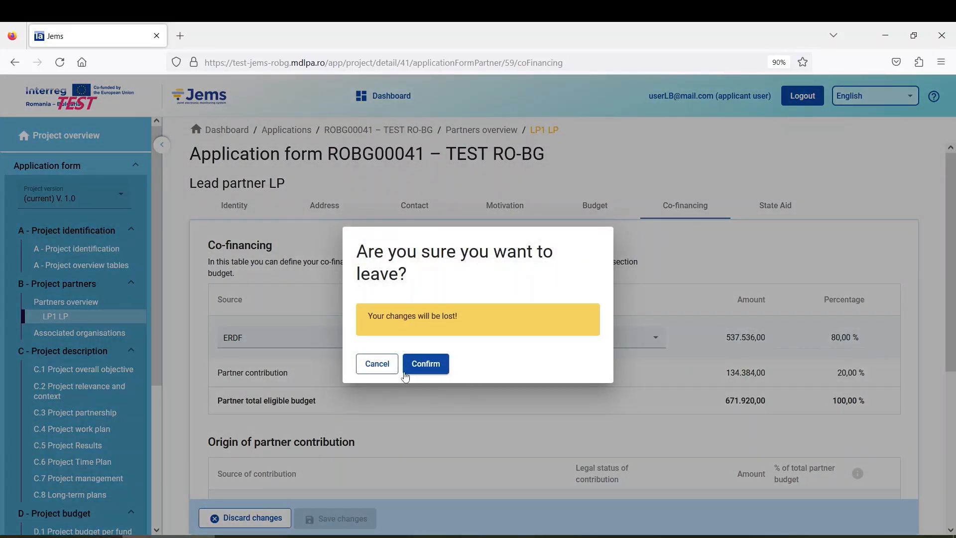
left_click(431, 367)
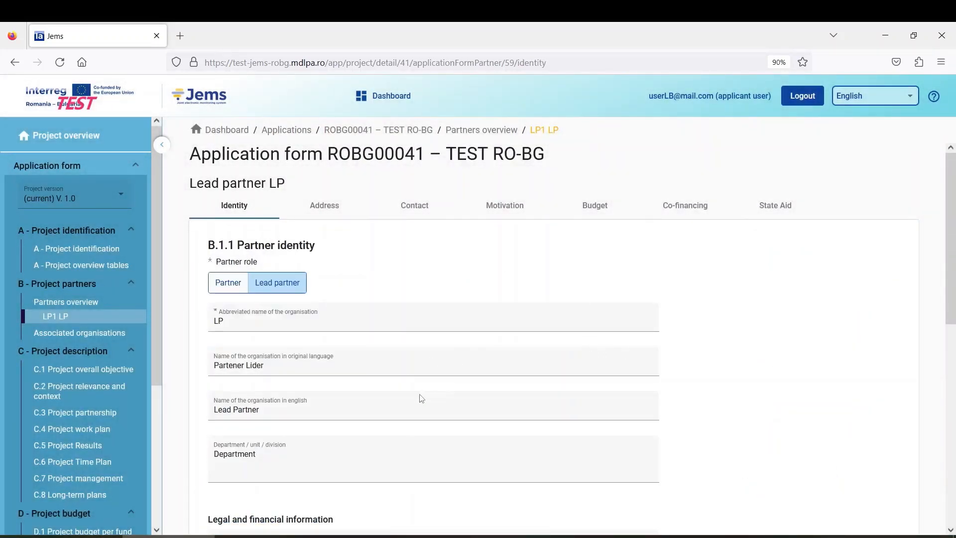
scroll(418, 381, "down", 1)
scroll(419, 381, "down", 4)
scroll(359, 387, "down", 3)
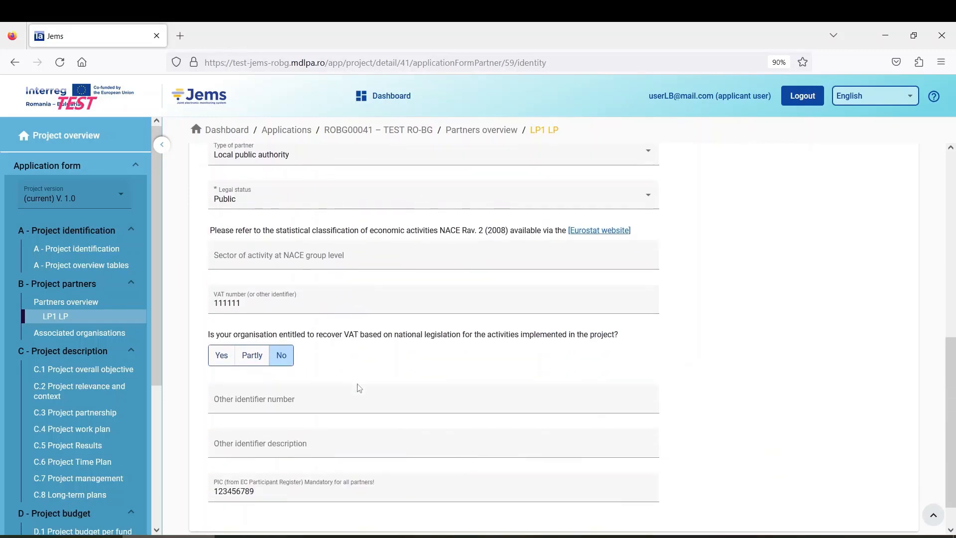
scroll(281, 313, "up", 2)
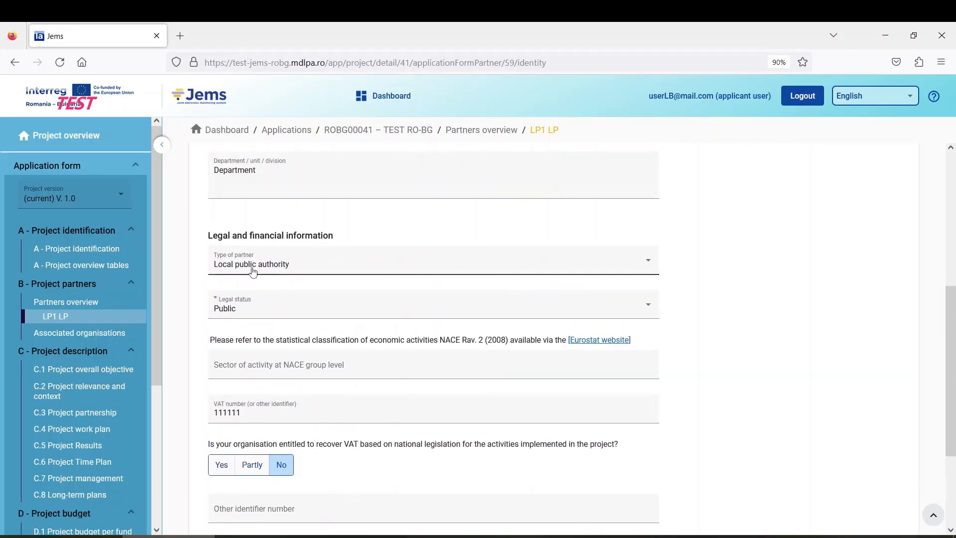
scroll(255, 353, "up", 2)
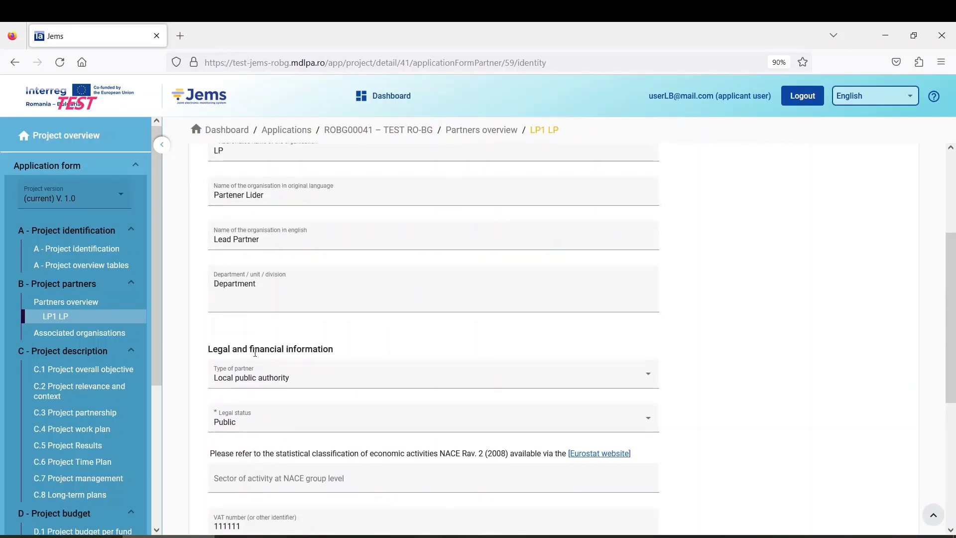
scroll(255, 352, "down", 3)
scroll(255, 356, "down", 2)
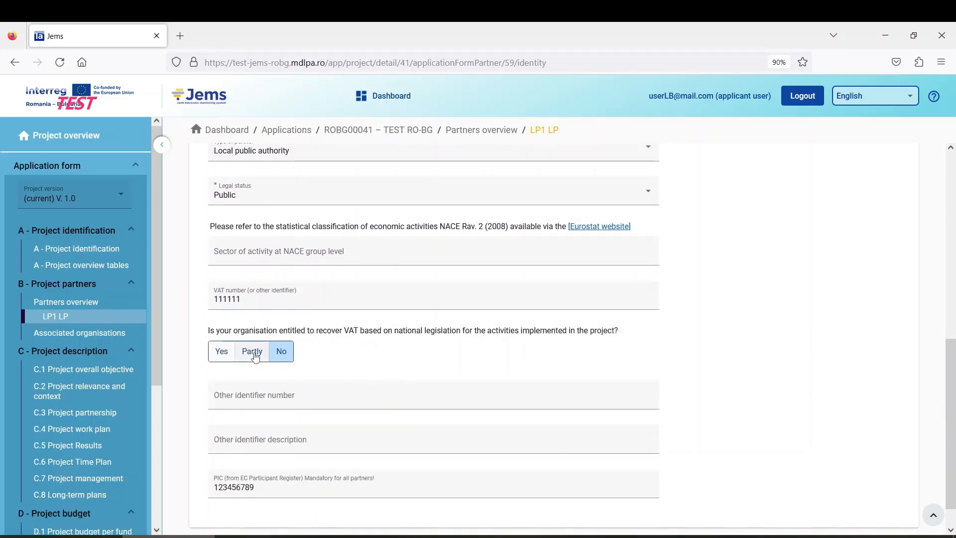
scroll(256, 348, "up", 1)
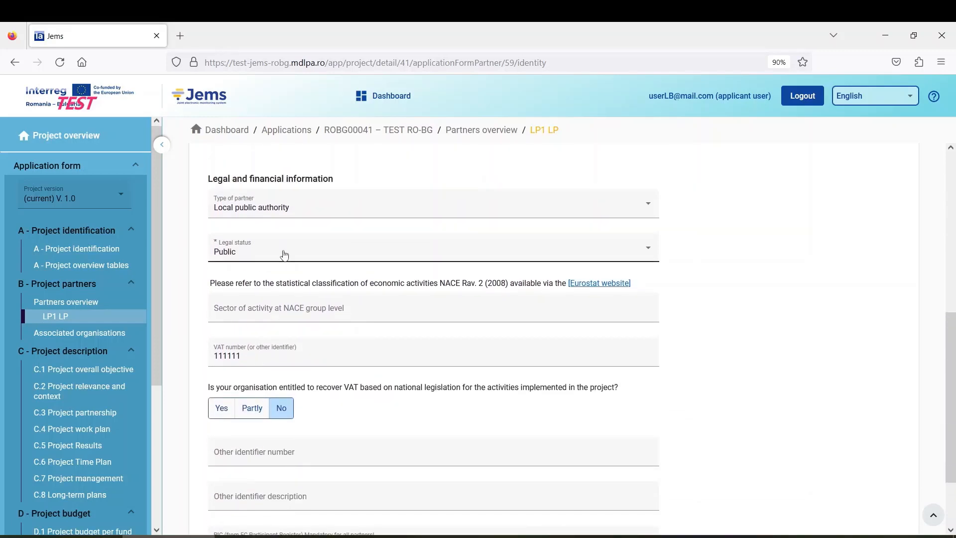
Step: Confirm LP1's legal status is Public, then go back to the Co-financing tab
left_click(284, 254)
left_click(269, 259)
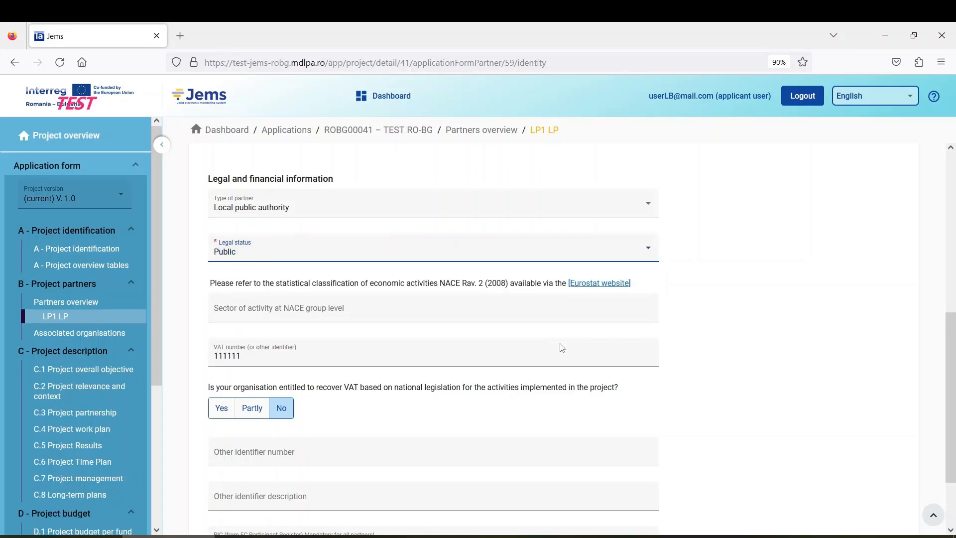
scroll(560, 346, "up", 4)
left_click(681, 213)
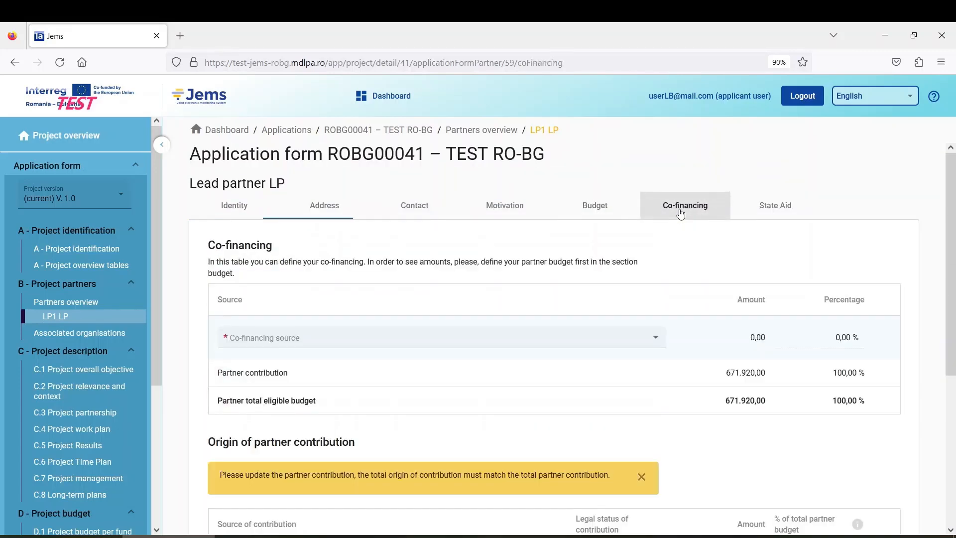
Step: Set the LP contribution origin's legal status to Public
scroll(552, 368, "down", 3)
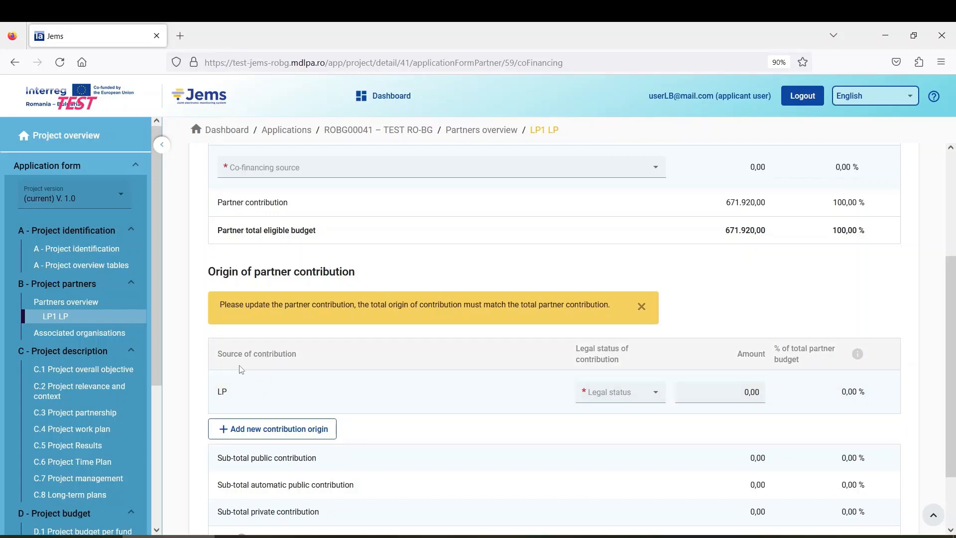
left_click(614, 397)
left_click(599, 393)
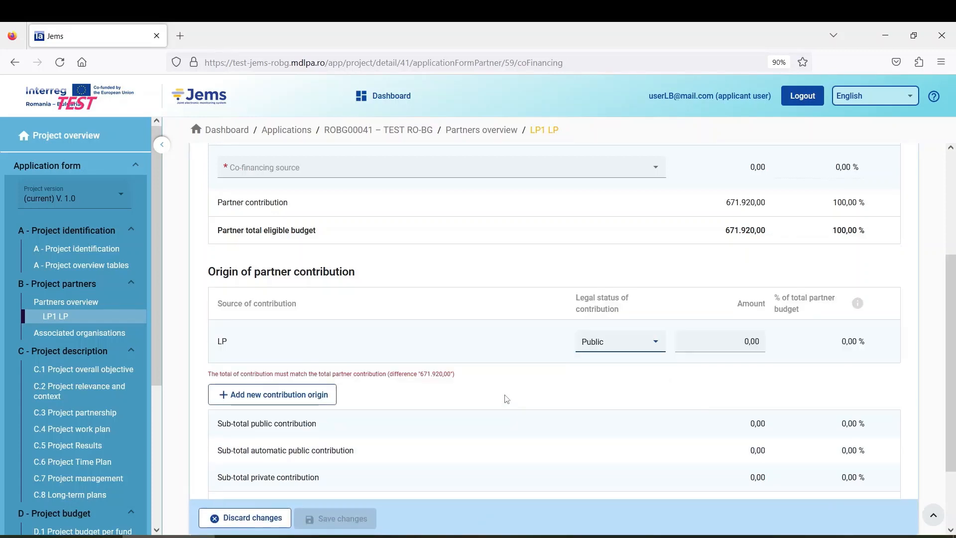
scroll(506, 397, "up", 3)
scroll(497, 395, "down", 2)
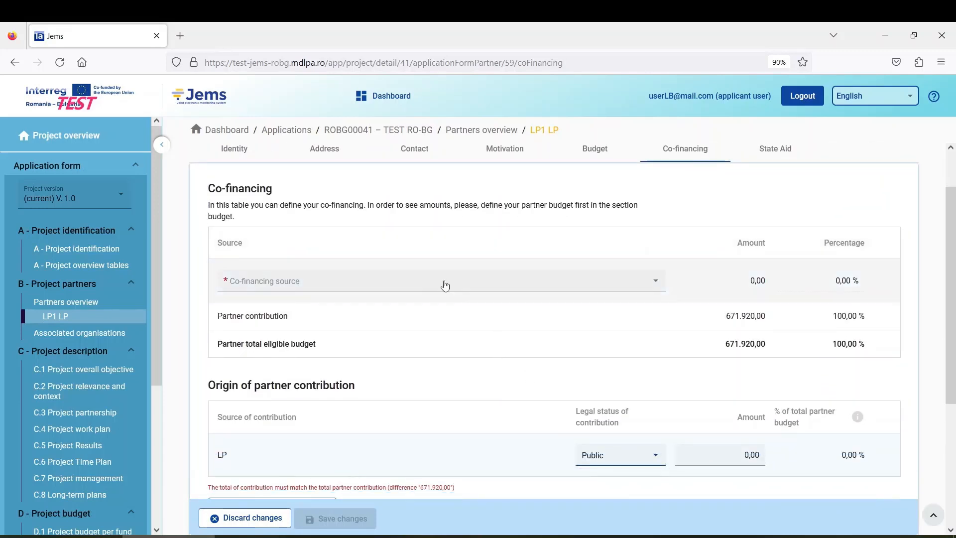
Step: Select ERDF as the co-financing source, giving 537.536,00 at 80 %
left_click(369, 288)
left_click(314, 284)
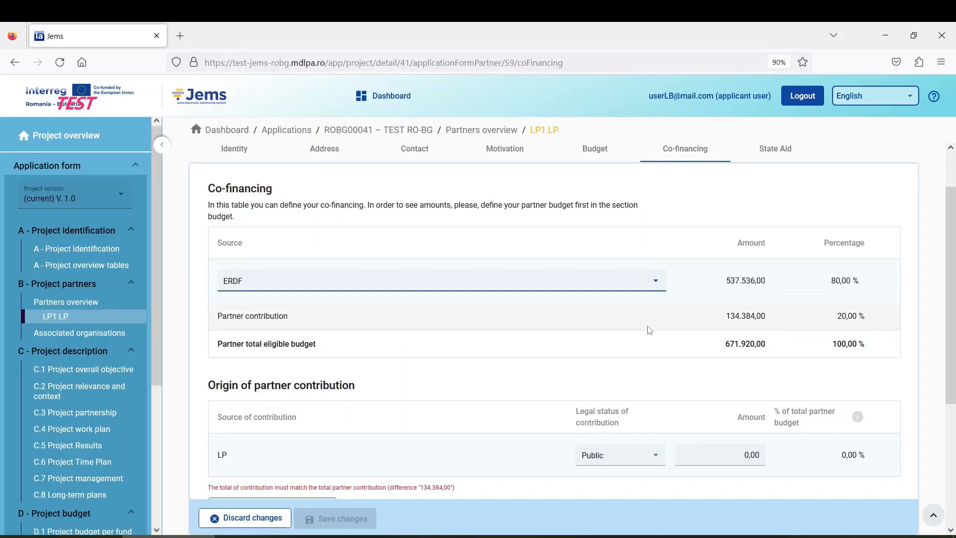
scroll(760, 302, "down", 3)
scroll(760, 302, "up", 3)
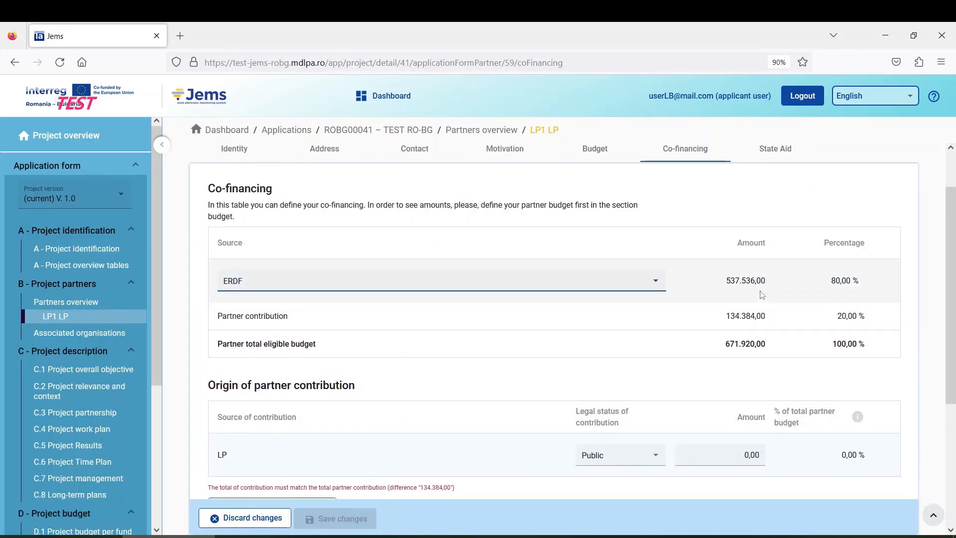
scroll(438, 326, "down", 2)
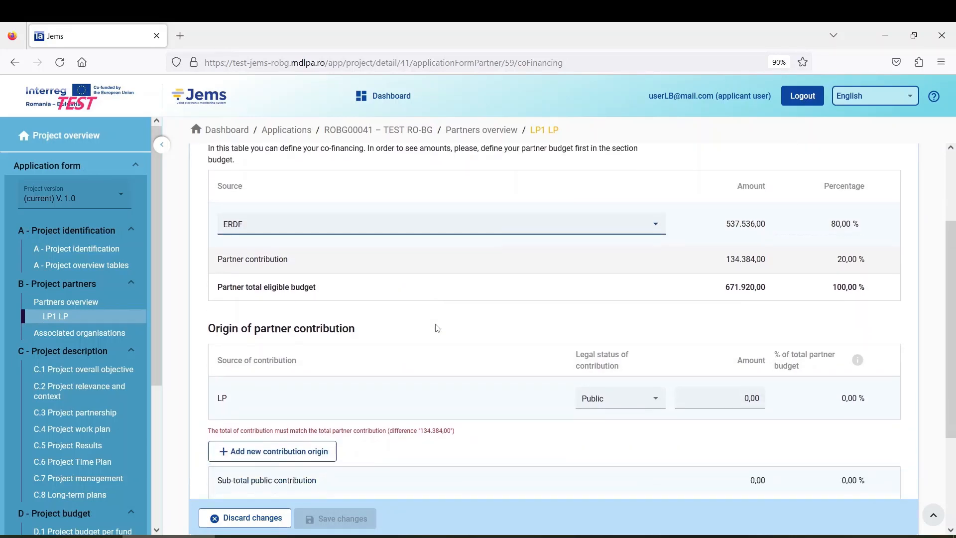
scroll(441, 325, "down", 2)
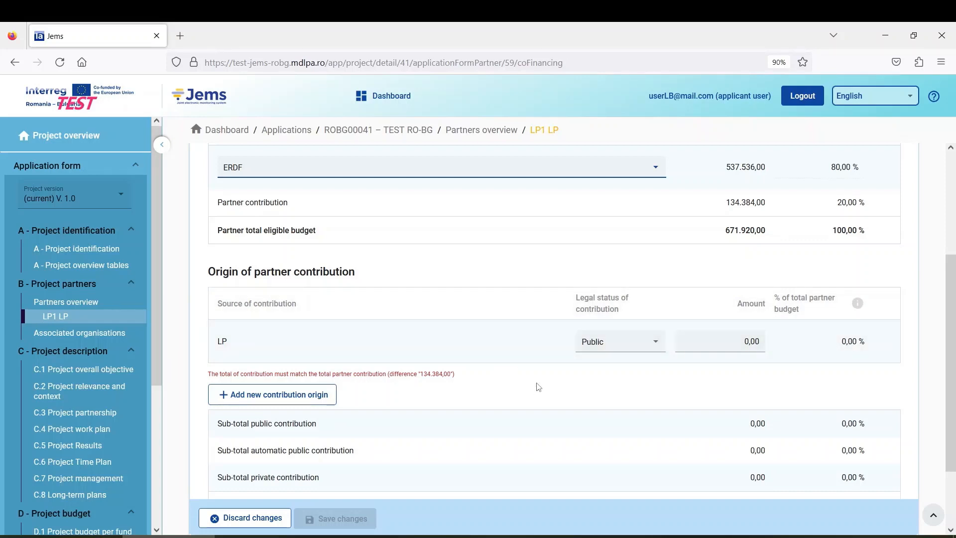
scroll(536, 377, "up", 2)
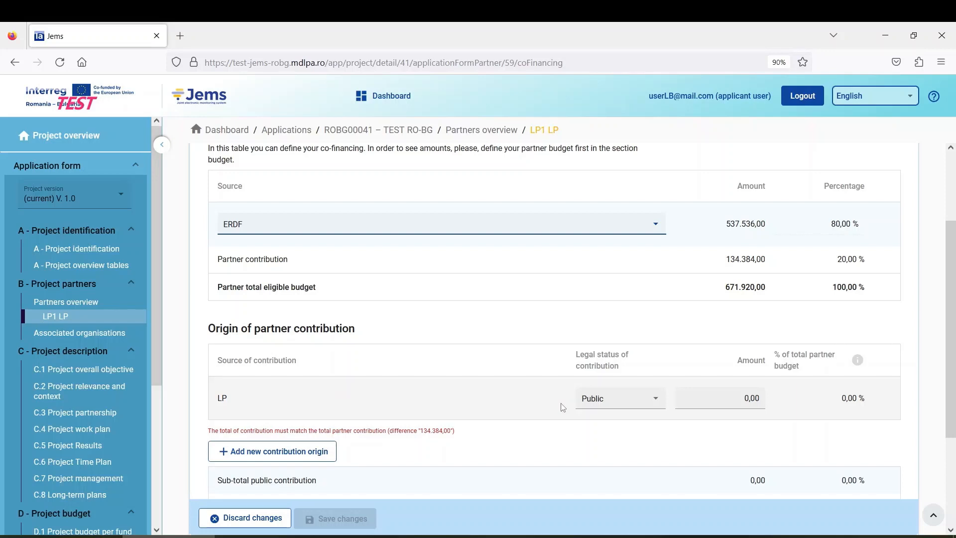
scroll(523, 366, "down", 2)
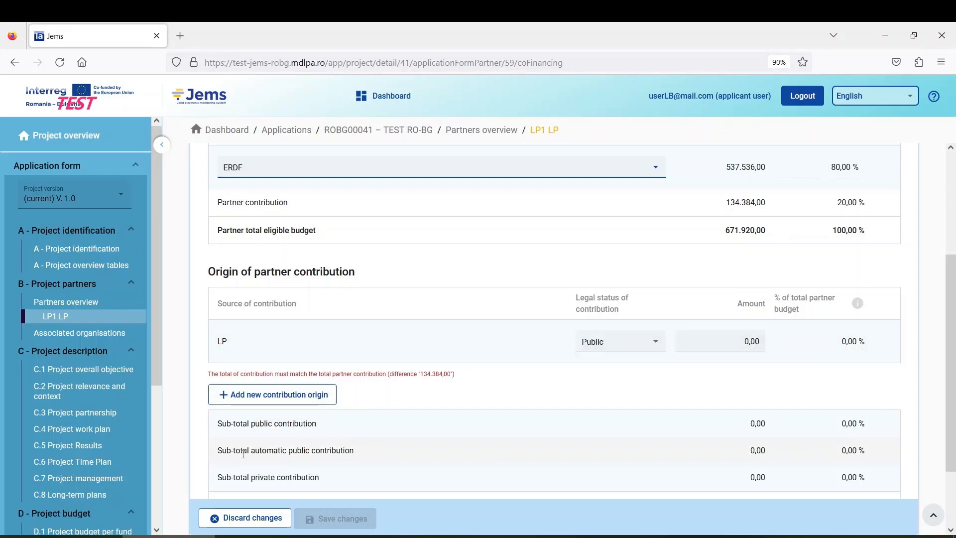
Step: Add a 'RO state budget' contribution origin with Public legal status
left_click(259, 400)
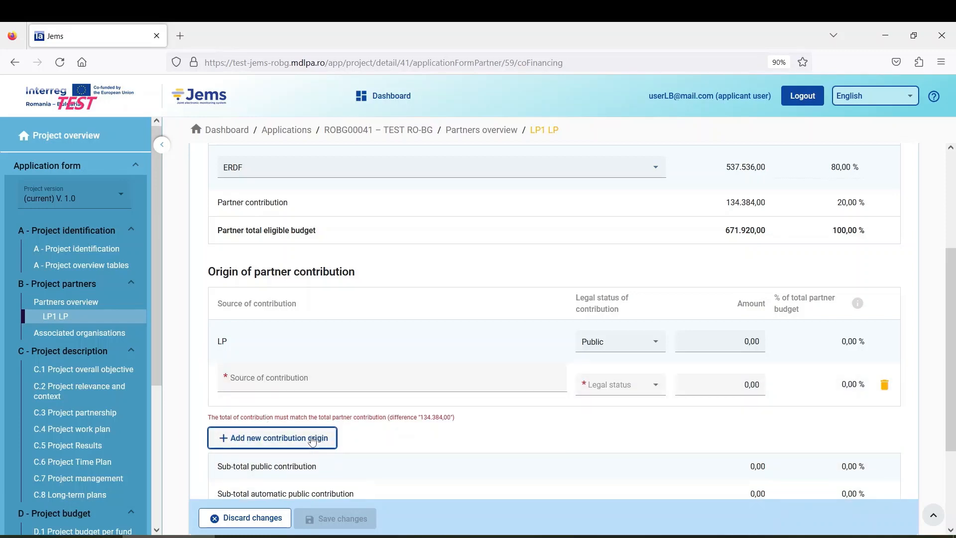
left_click(258, 380)
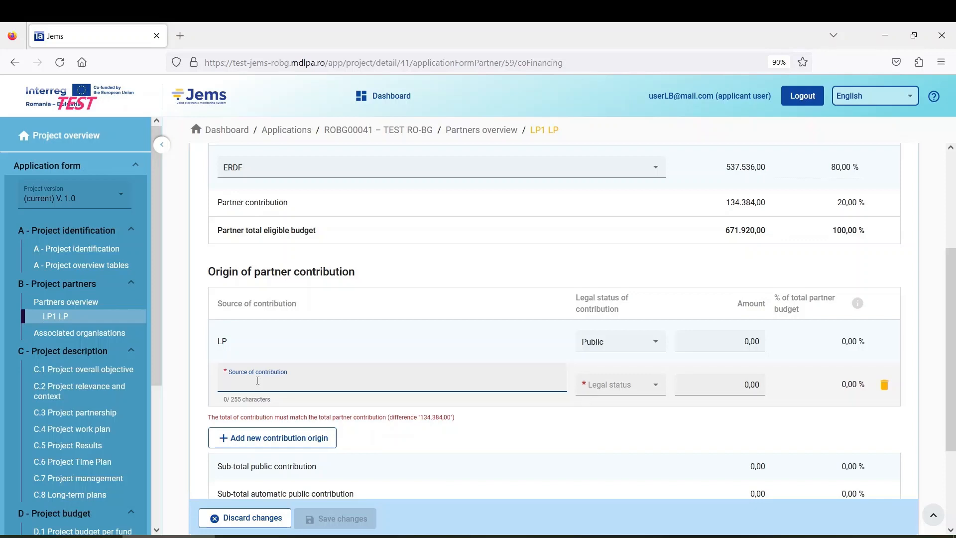
type("RO state budget")
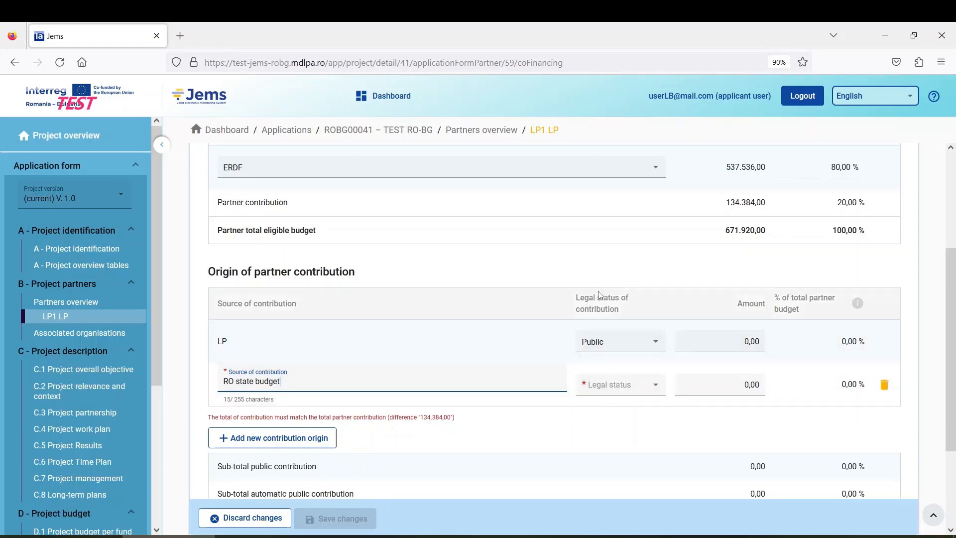
left_click(621, 391)
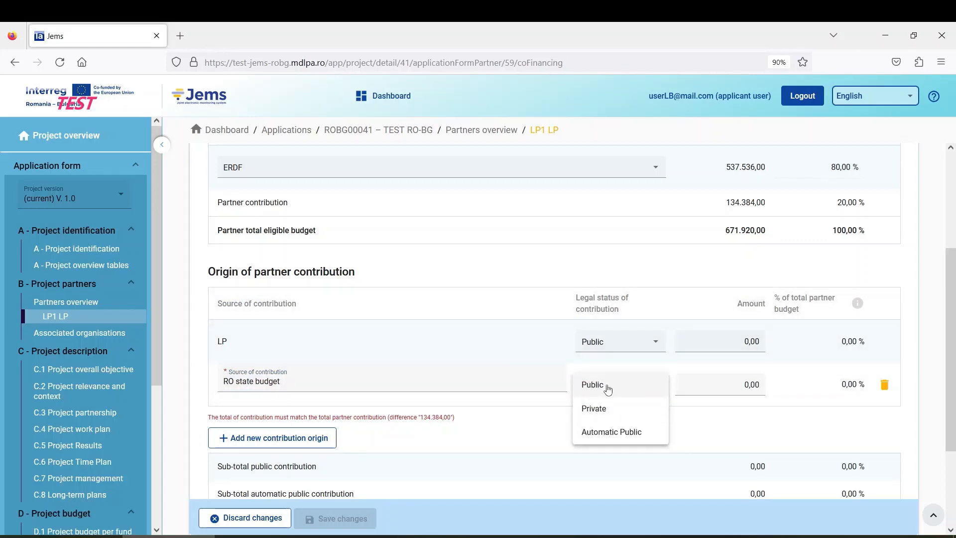
left_click(600, 386)
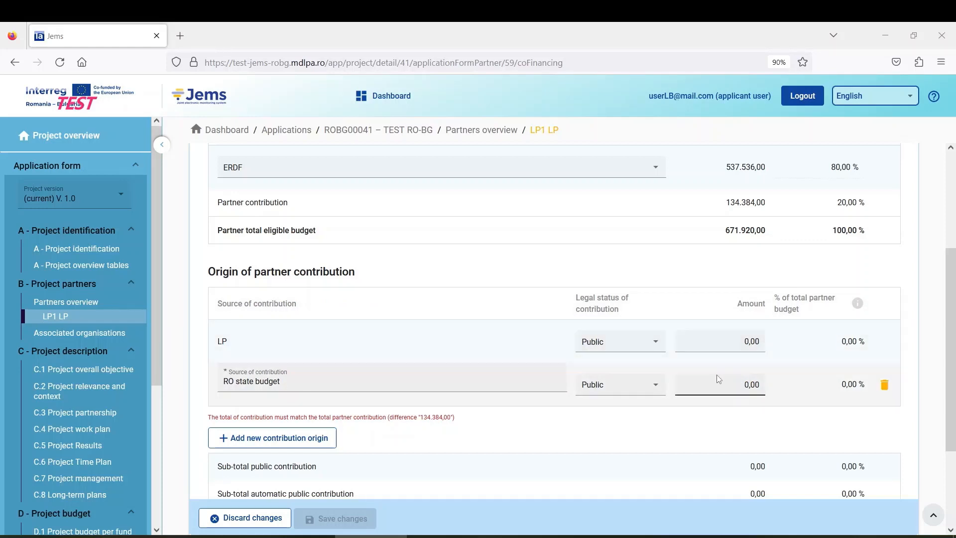
Step: Enter 13.438,4 for the LP contribution and 120.945,6 for RO state budget
left_click(697, 341)
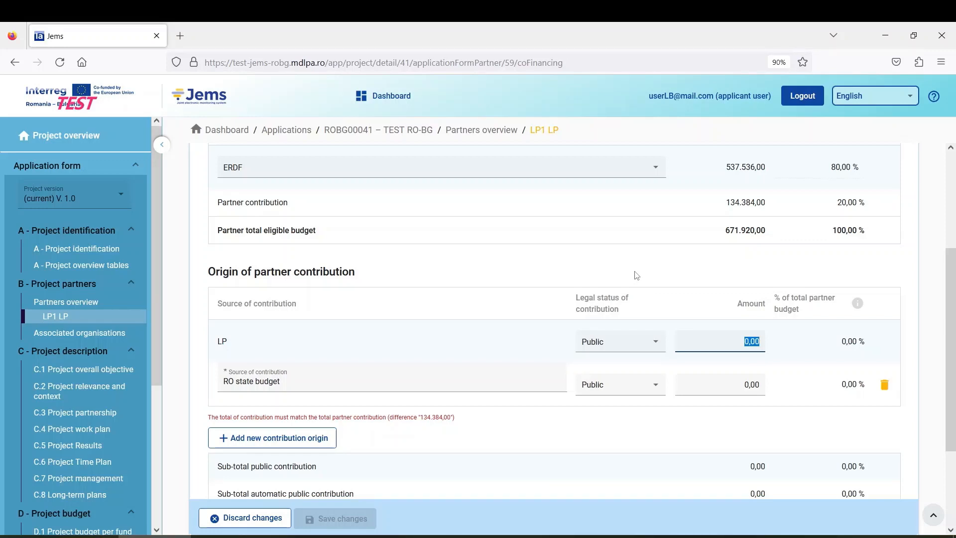
type("13.438,40")
left_click(745, 383)
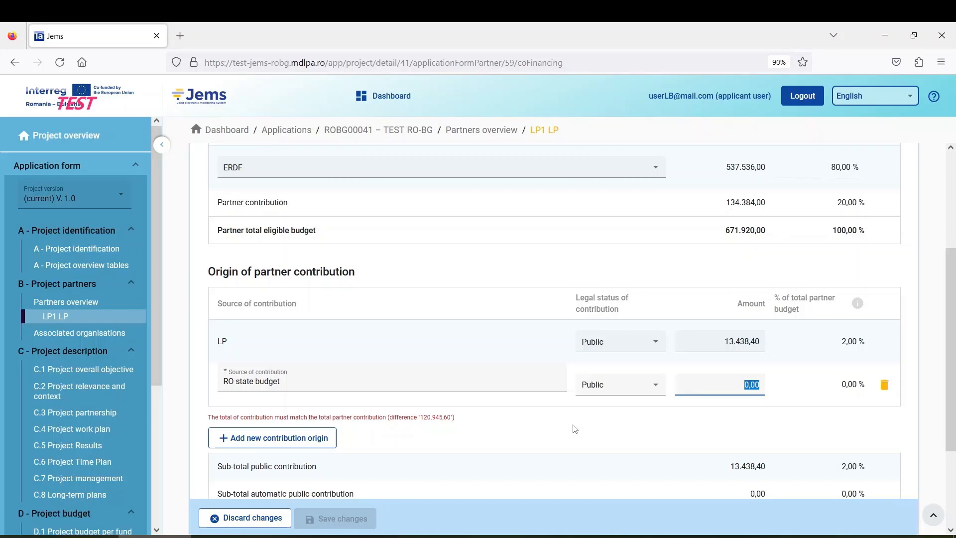
type("120.945")
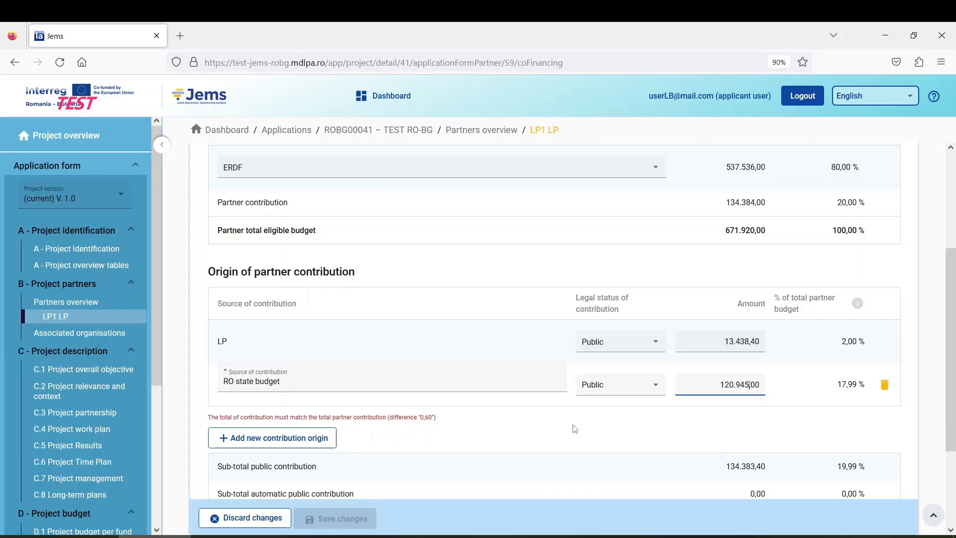
type(",6")
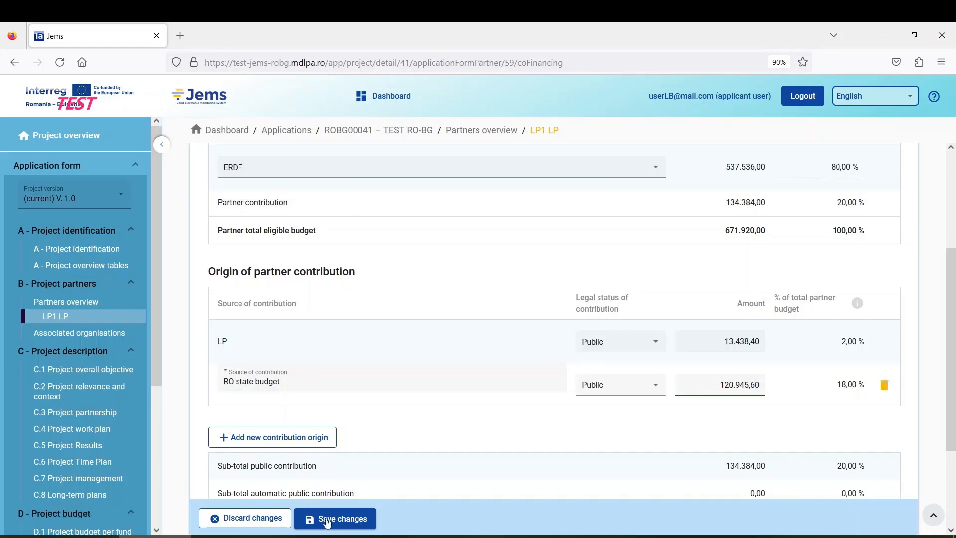
left_click(342, 518)
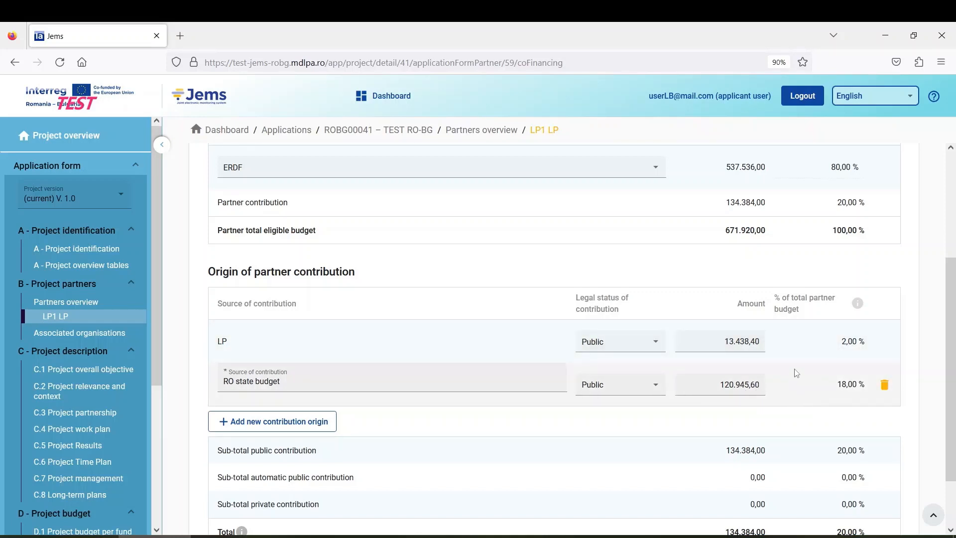
left_click_drag(837, 383, 864, 385)
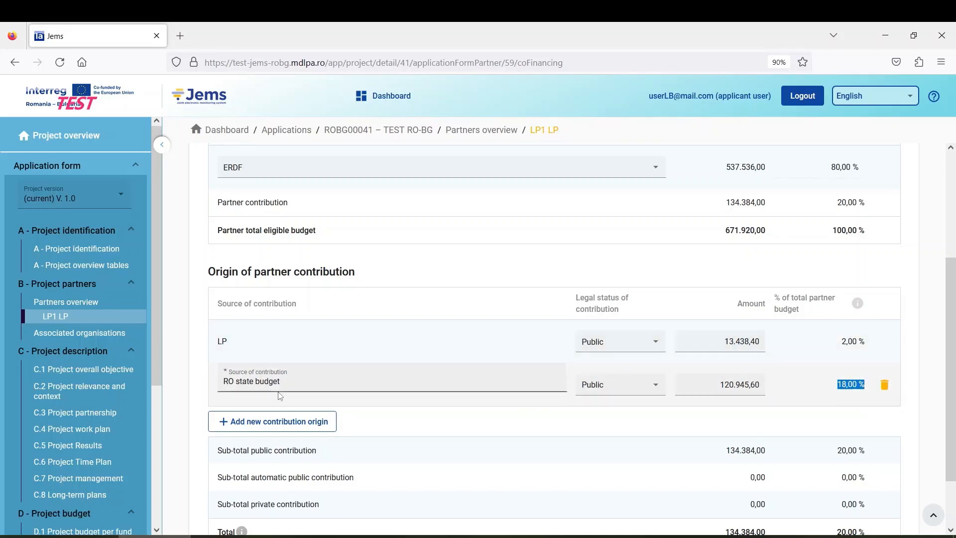
left_click(838, 388)
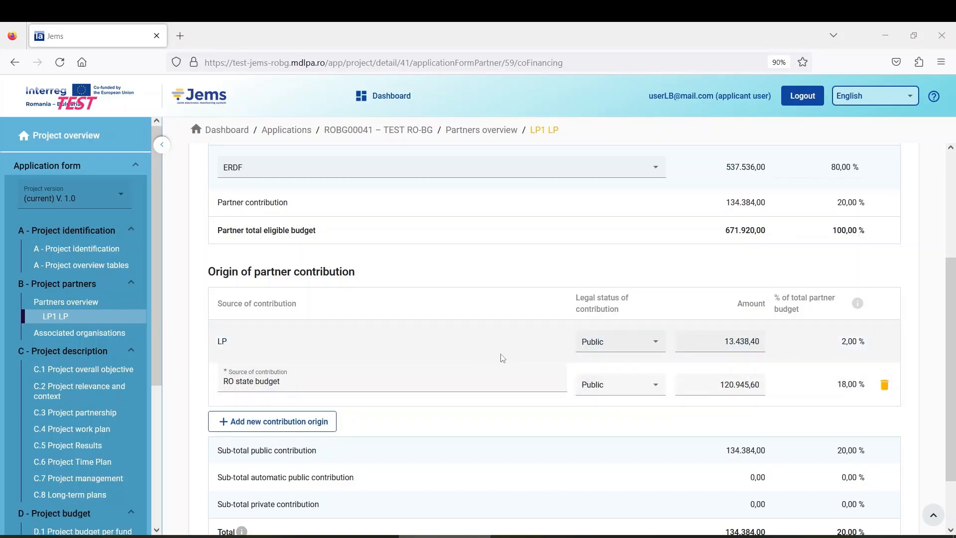
scroll(503, 358, "down", 3)
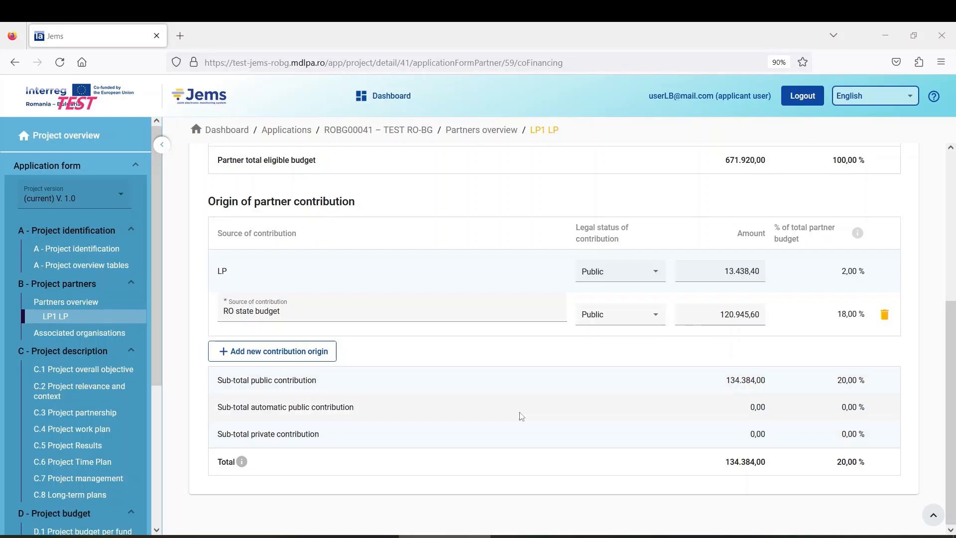
scroll(522, 410, "up", 1)
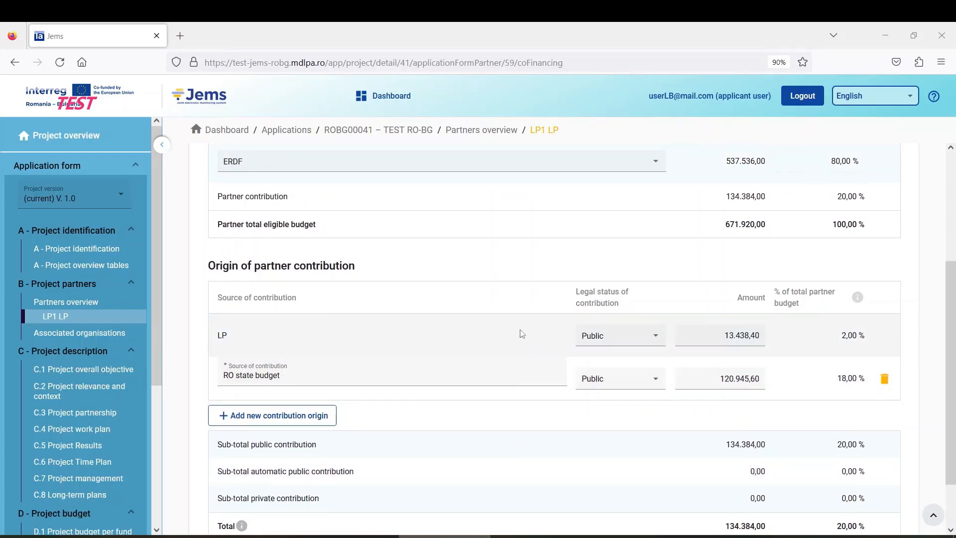
scroll(493, 335, "up", 3)
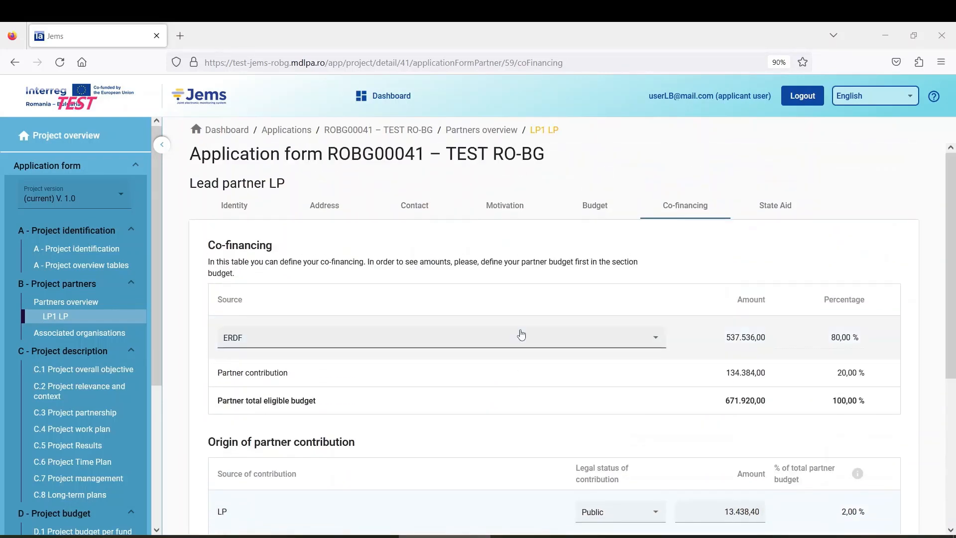
Step: Open LP1's State Aid tab and review the Criterion I and Criterion II self-check questions
left_click(780, 213)
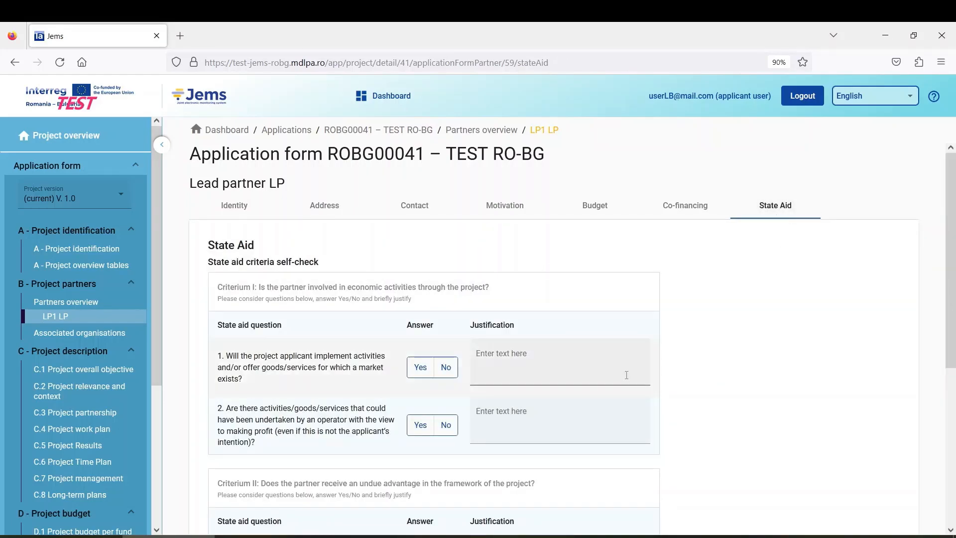
scroll(287, 378, "down", 4)
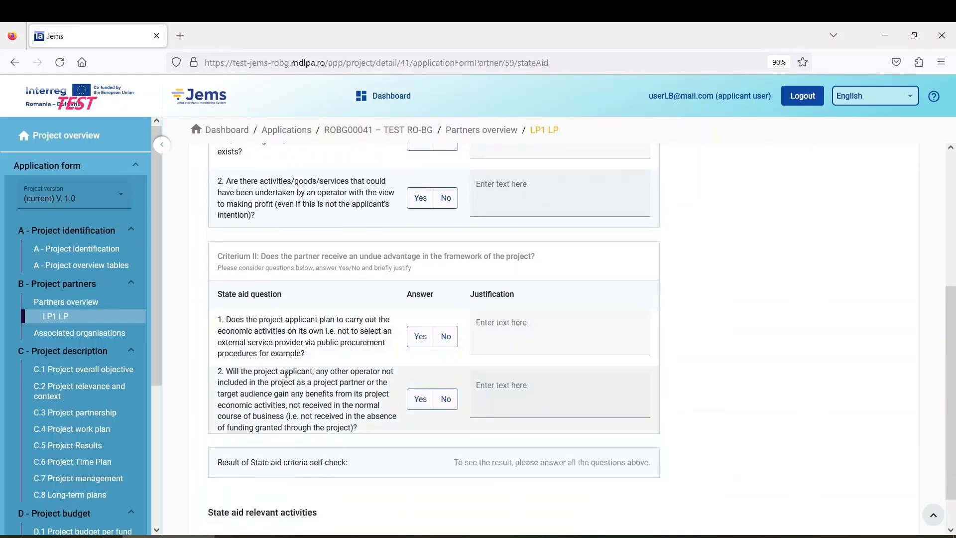
scroll(286, 373, "up", 2)
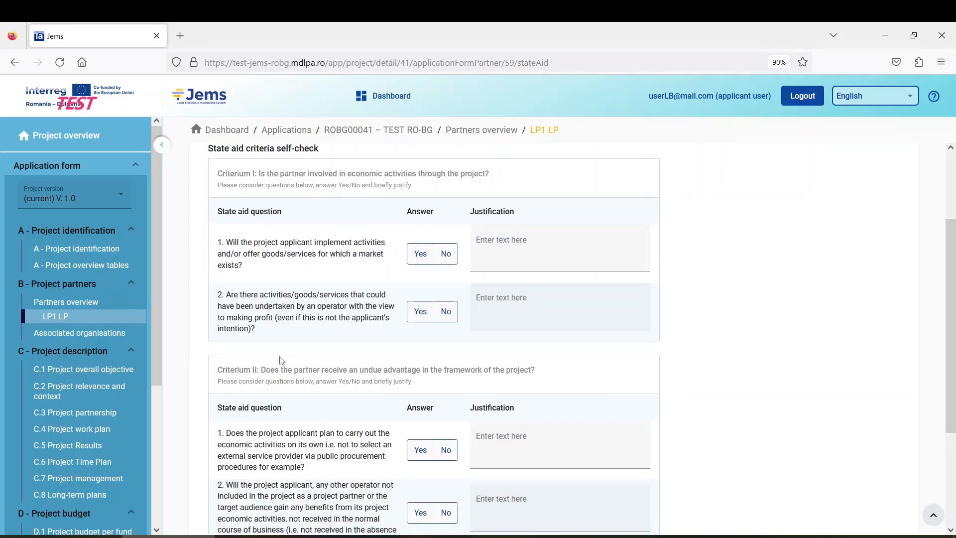
scroll(280, 356, "up", 2)
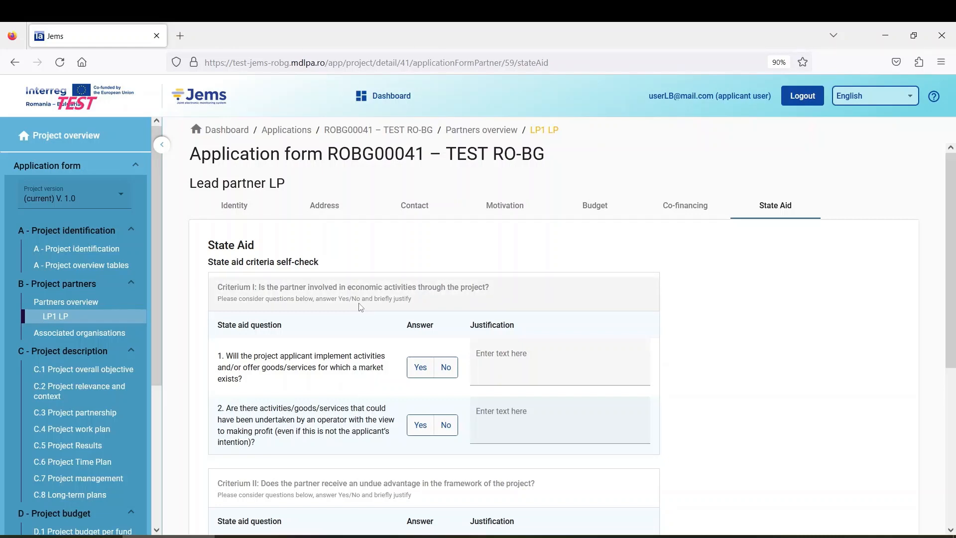
scroll(361, 307, "down", 2)
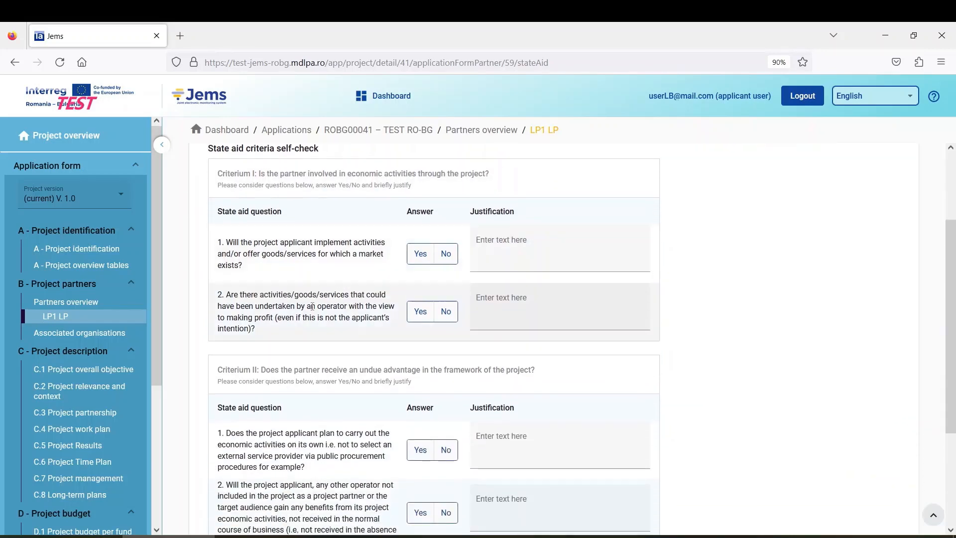
scroll(450, 365, "down", 1)
scroll(369, 352, "up", 3)
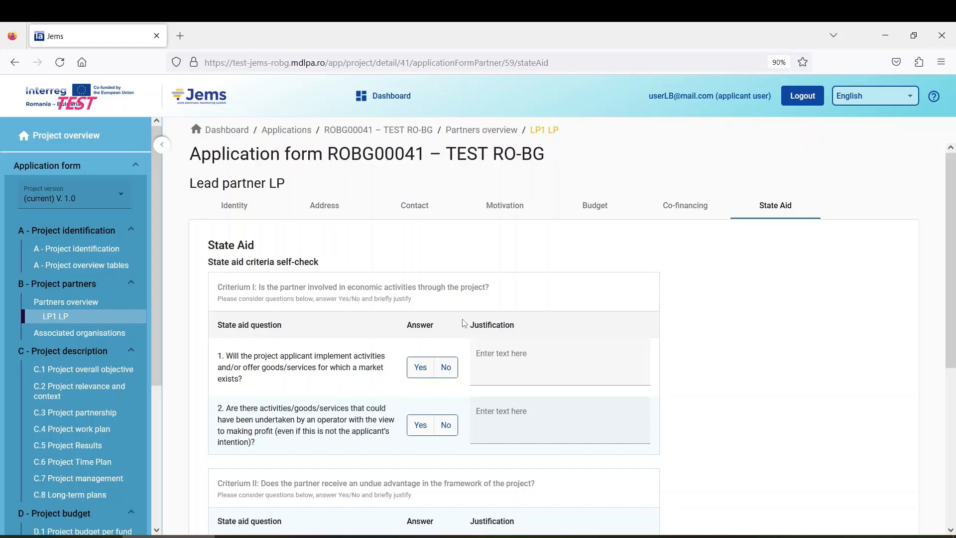
scroll(379, 347, "down", 3)
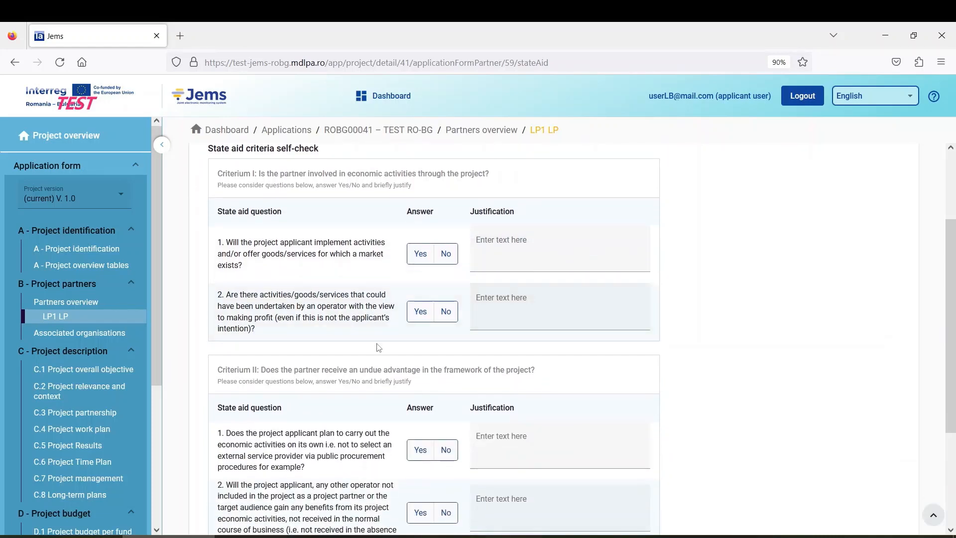
scroll(378, 347, "down", 3)
scroll(344, 393, "up", 5)
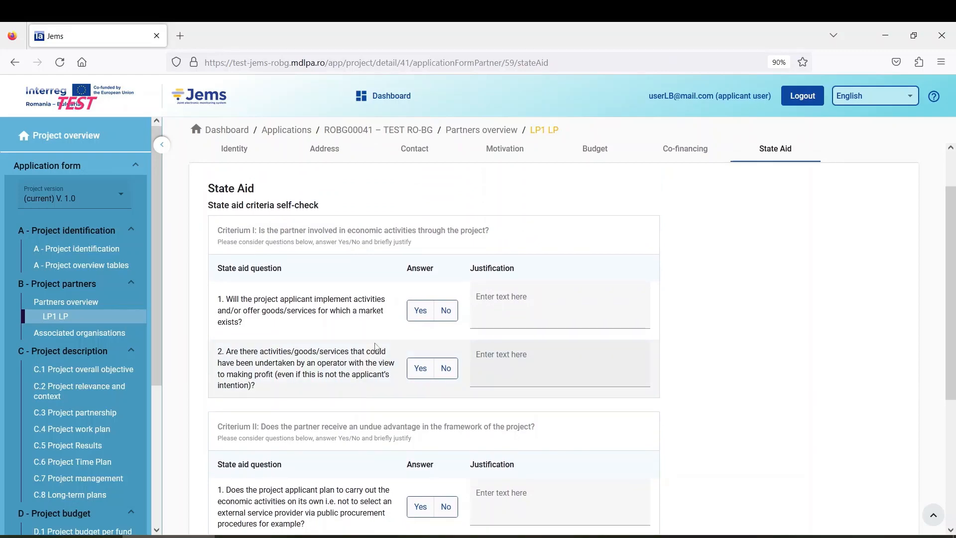
scroll(377, 338, "down", 6)
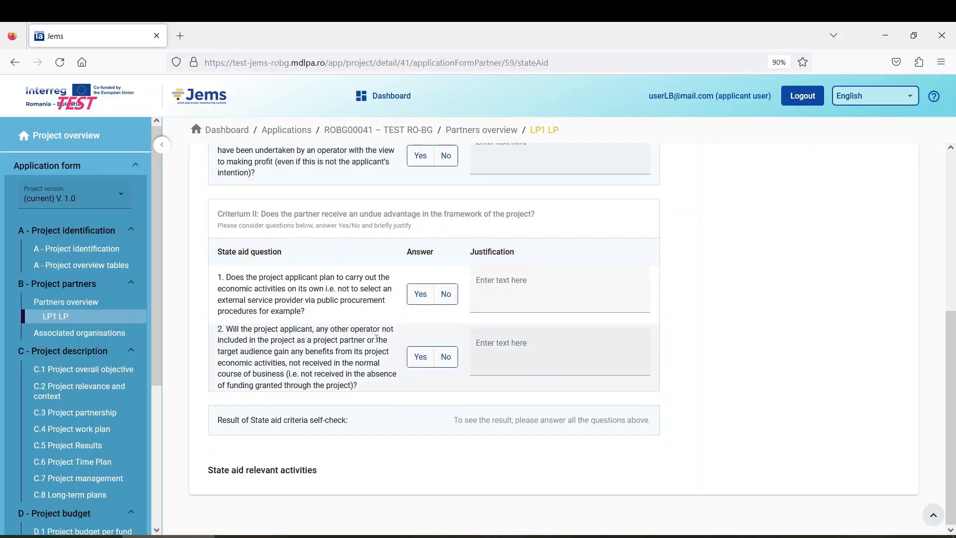
Step: Answer Yes to both Criterium I and both Criterium II questions, producing 'There is a risk of State aid'
scroll(378, 318, "up", 4)
left_click(420, 211)
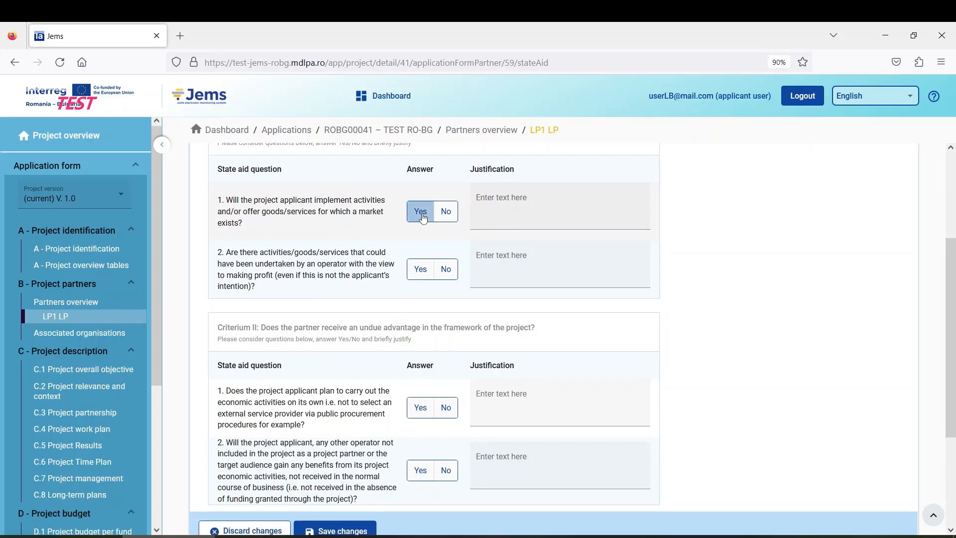
left_click(420, 269)
scroll(392, 310, "down", 1)
left_click(420, 350)
left_click(420, 413)
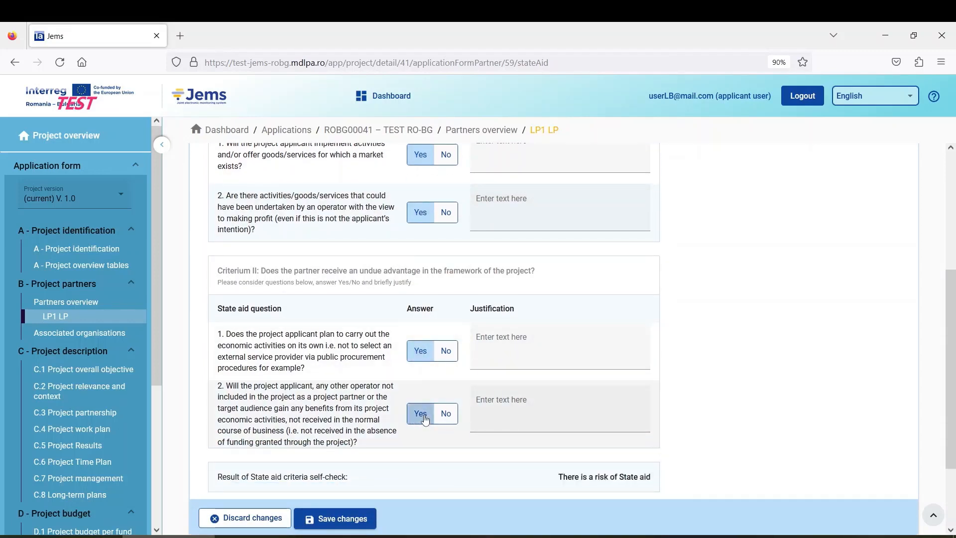
scroll(487, 446, "down", 1)
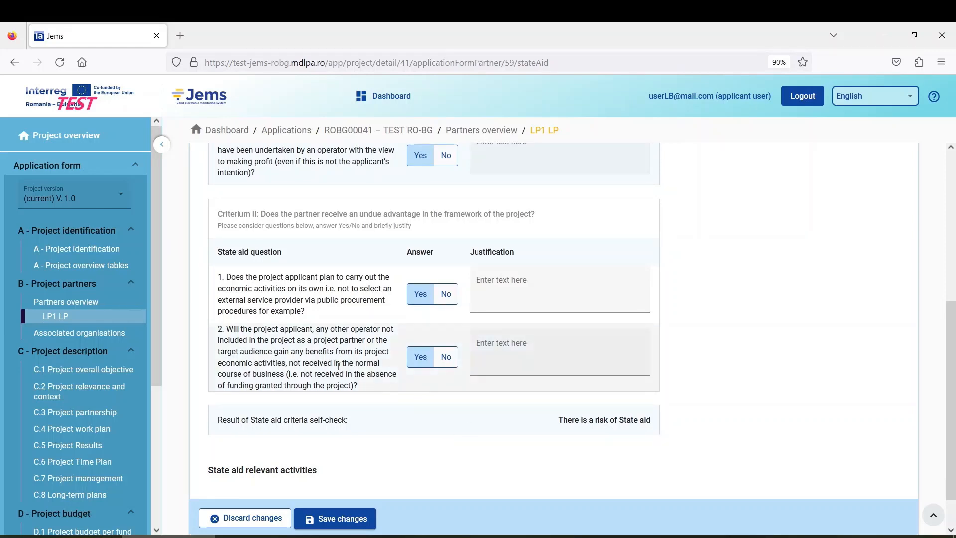
Step: Switch both Criterium II answers from Yes to No
scroll(337, 365, "up", 5)
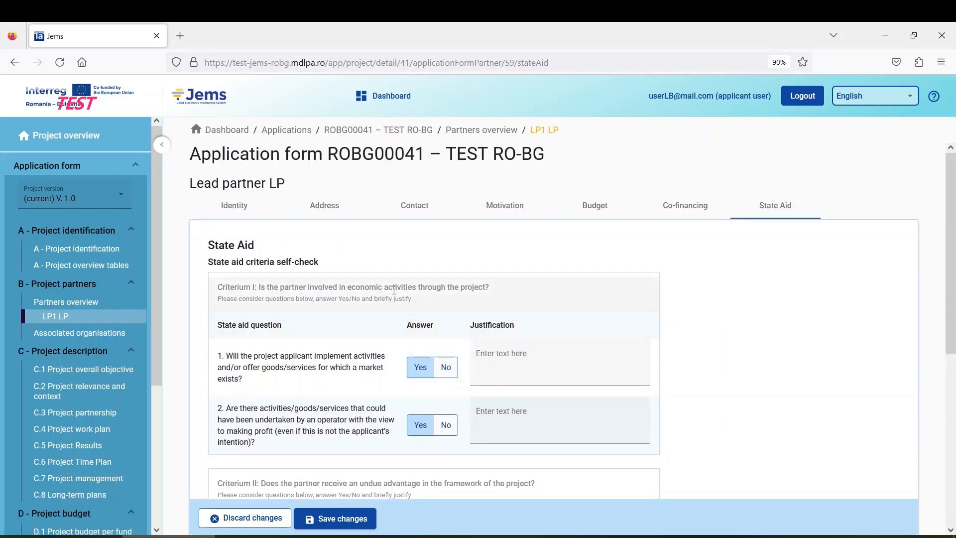
scroll(326, 343, "down", 3)
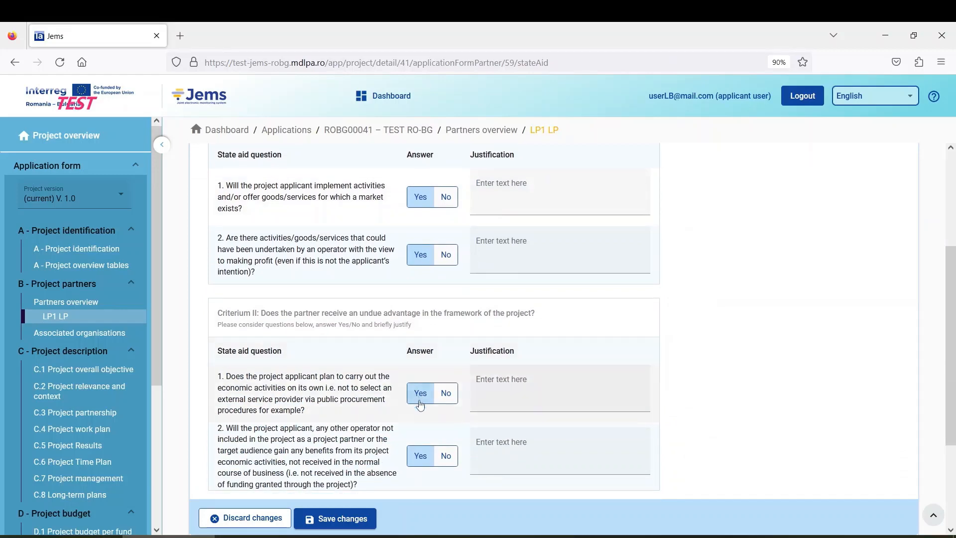
left_click(444, 455)
left_click(446, 392)
Step: Switch both Criterium I answers to No and confirm the result reads 'No risk of state aid'
scroll(446, 392, "down", 3)
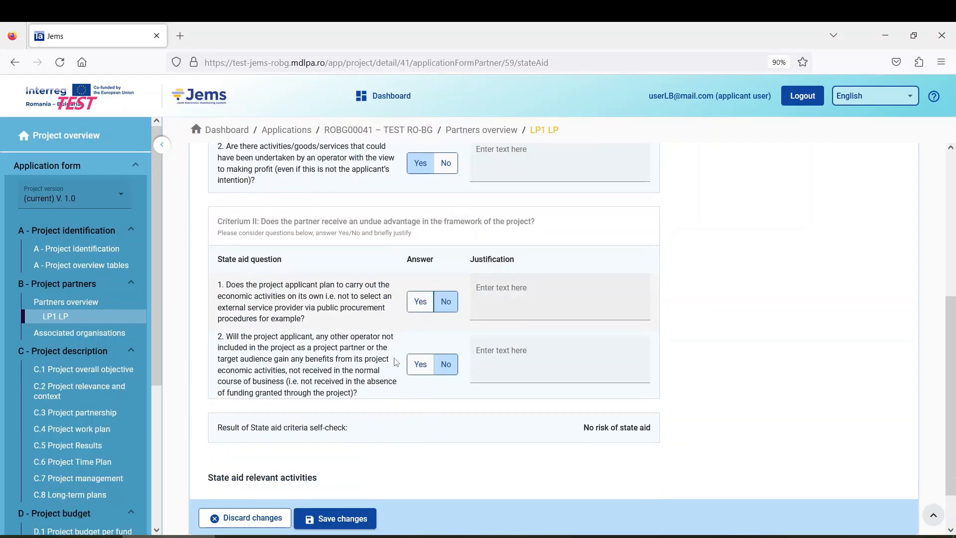
scroll(384, 358, "up", 4)
left_click(439, 320)
left_click(444, 254)
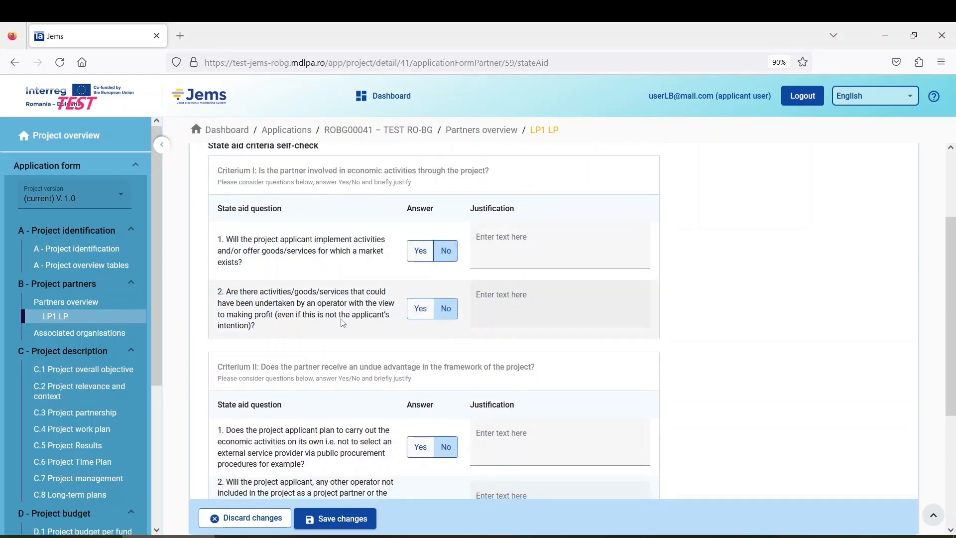
scroll(341, 318, "down", 3)
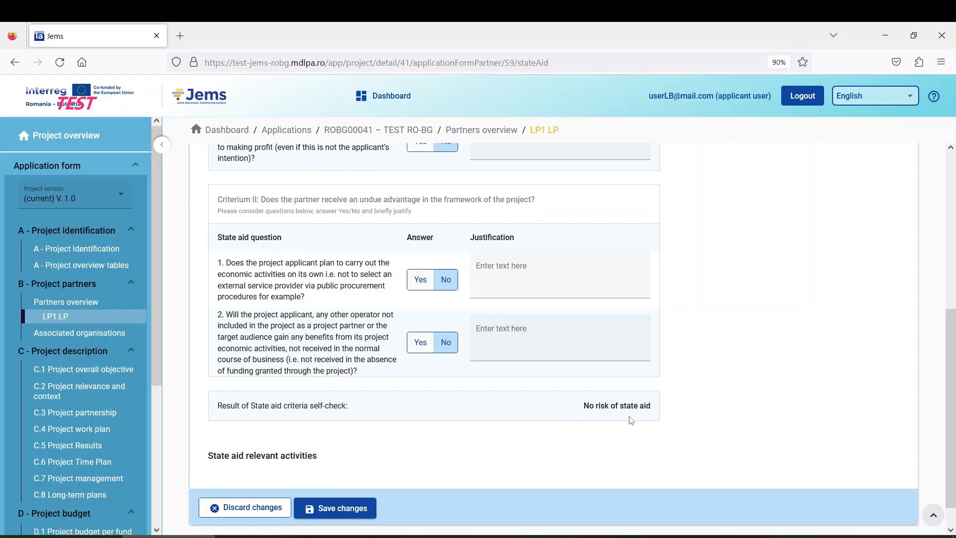
scroll(454, 401, "up", 10)
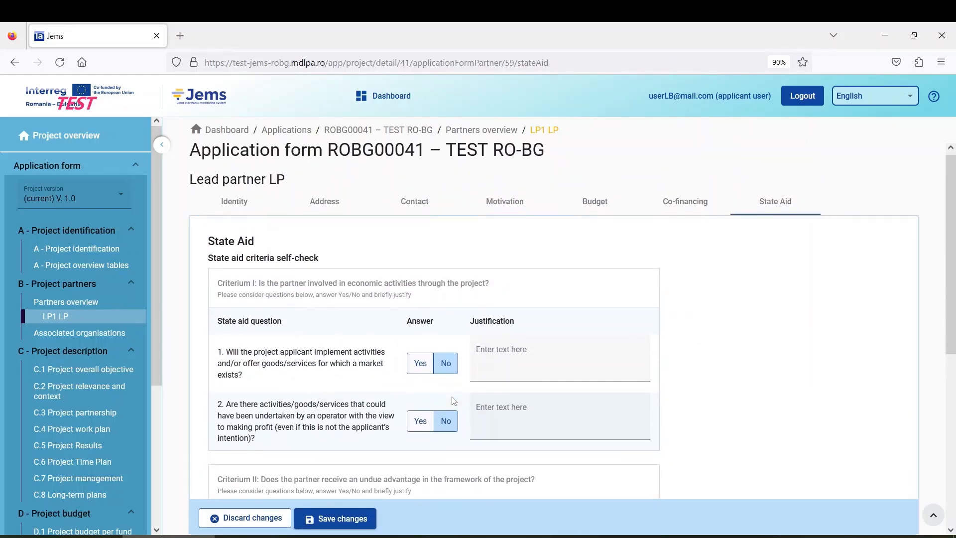
scroll(385, 348, "down", 1)
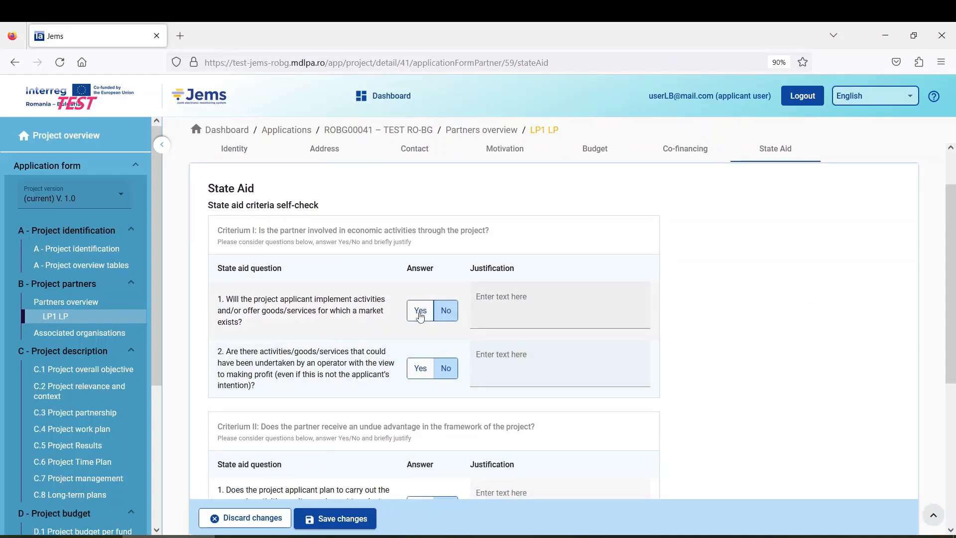
scroll(443, 321, "down", 6)
scroll(408, 291, "up", 5)
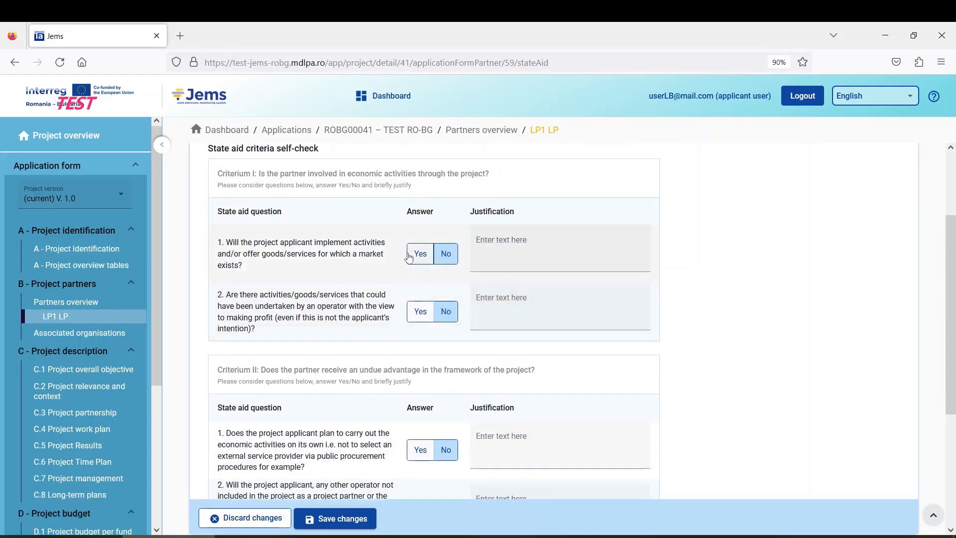
Step: Enter 'justification' as the justification text for all four State Aid answers
left_click(520, 250)
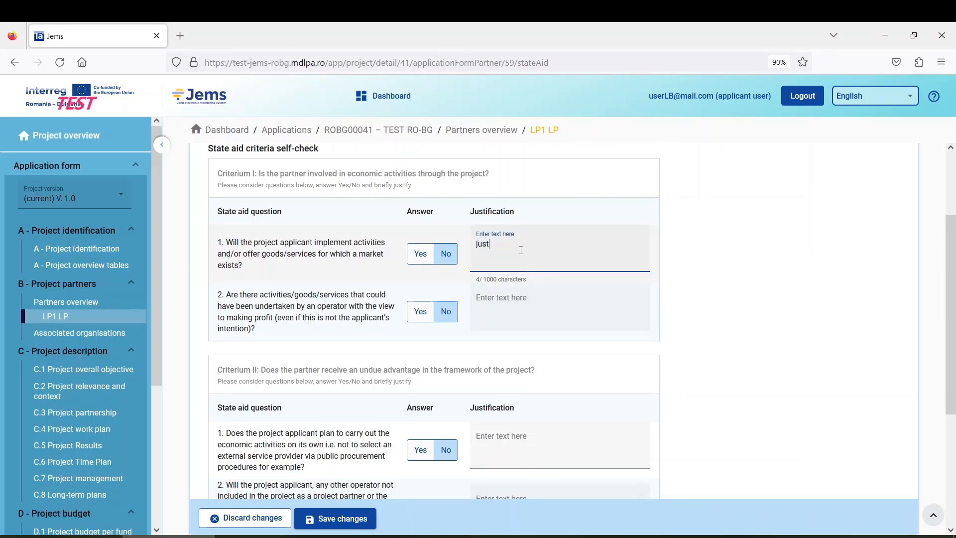
type("justification")
key("ctrl+a")
key("ctrl+c")
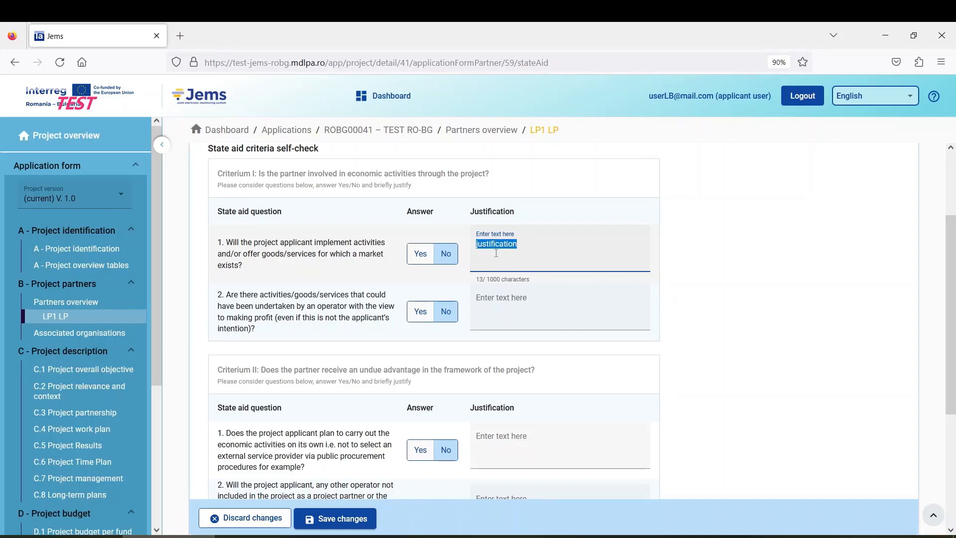
left_click(517, 306)
key("ctrl+v")
left_click(524, 454)
key("ctrl+v")
scroll(524, 454, "down", 2)
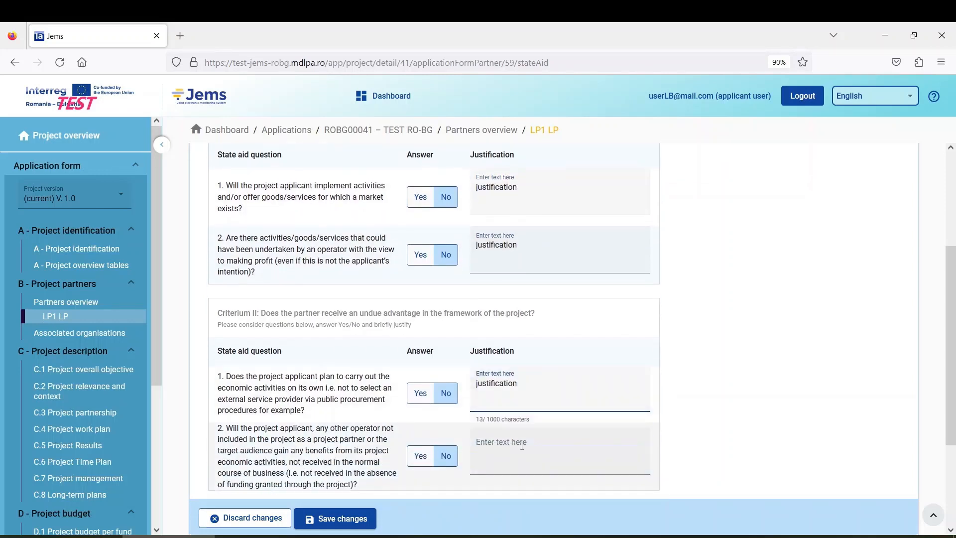
left_click(525, 454)
key("ctrl+v")
scroll(524, 402, "up", 3)
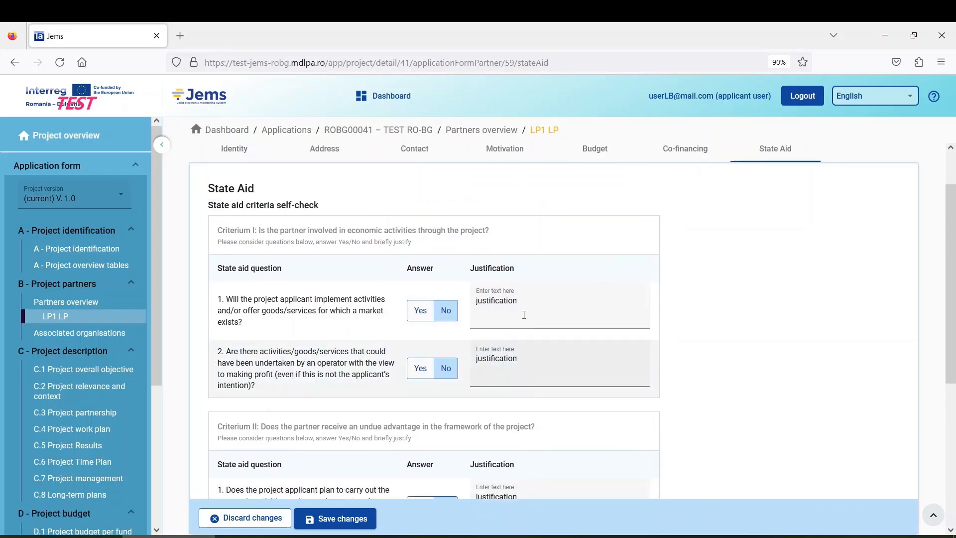
left_click(524, 305)
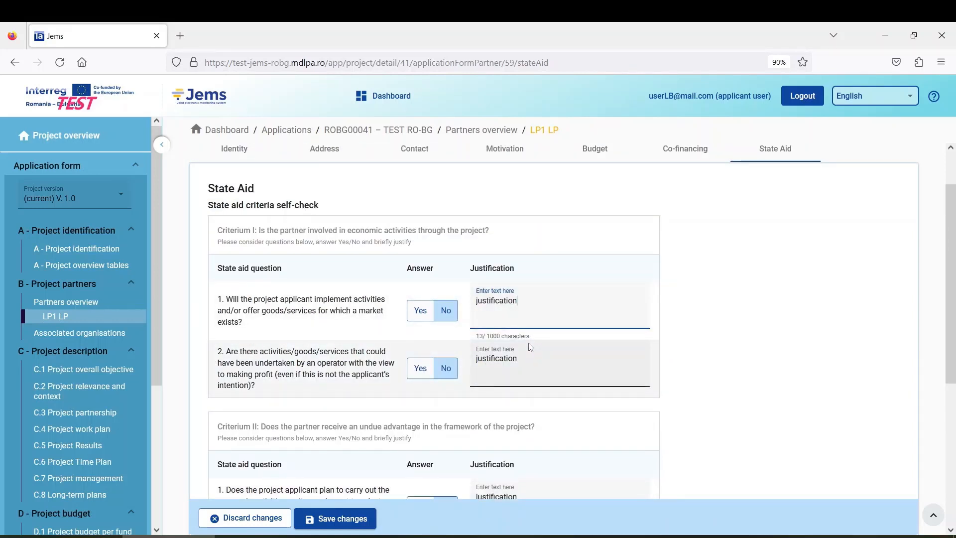
Step: Save the LP1 State Aid form and get the saved-successfully confirmation
scroll(522, 389, "down", 5)
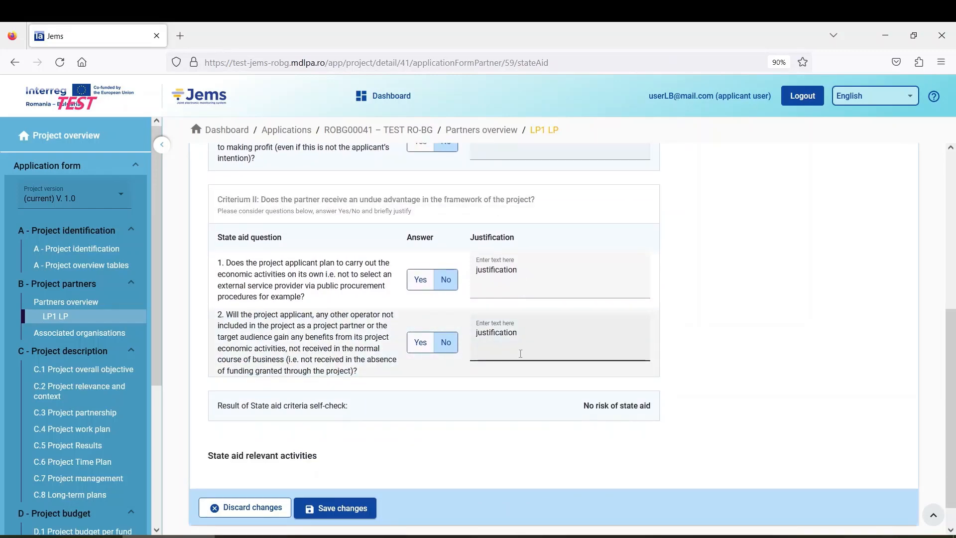
scroll(520, 354, "up", 5)
scroll(521, 354, "down", 3)
left_click(363, 520)
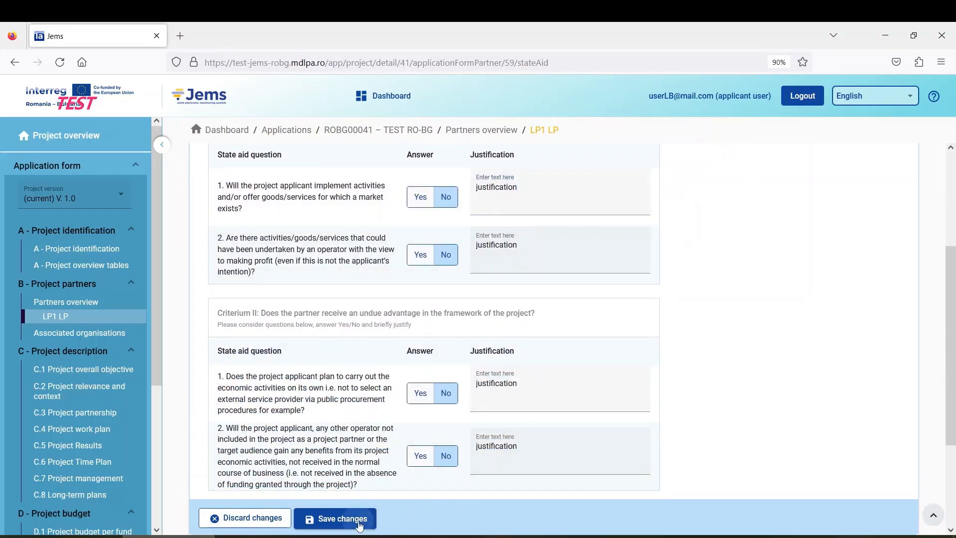
scroll(494, 365, "down", 3)
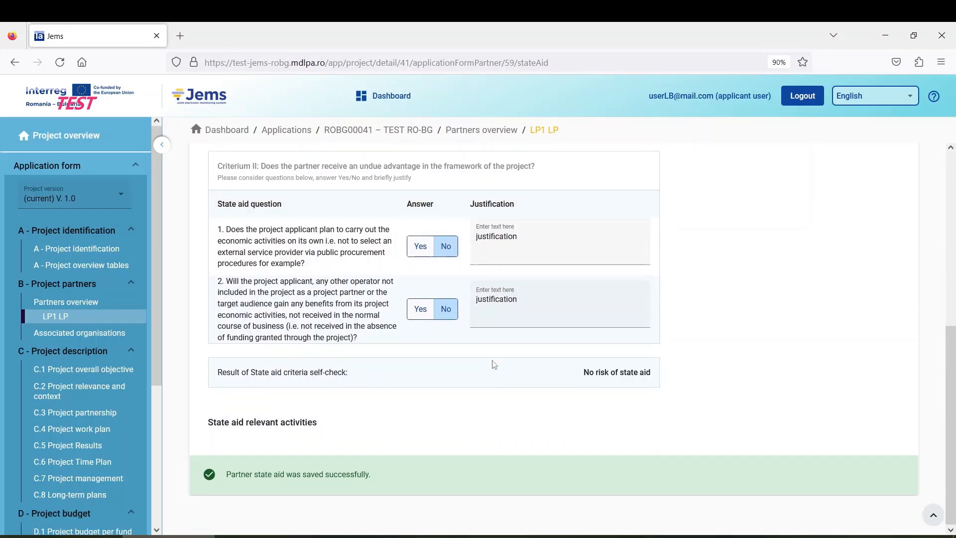
scroll(493, 364, "up", 6)
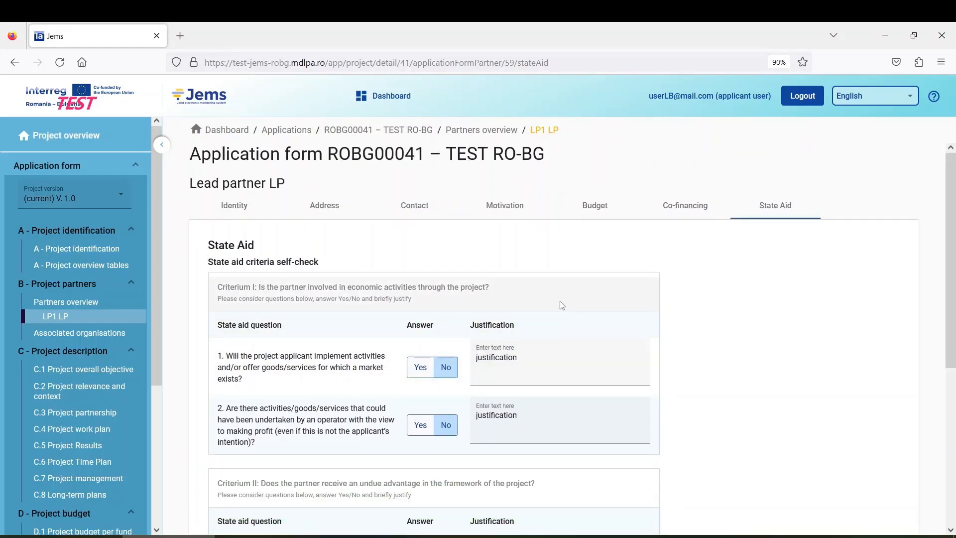
scroll(559, 305, "down", 3)
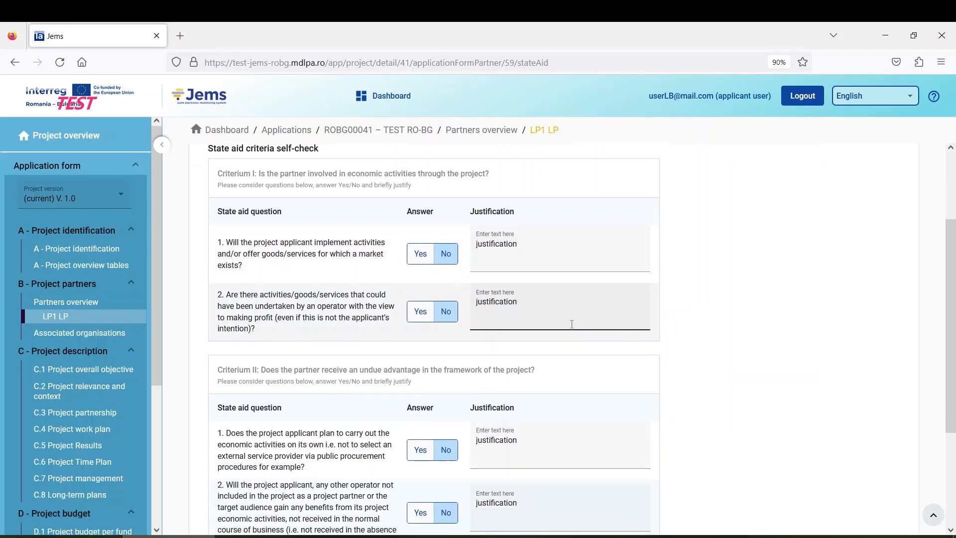
scroll(564, 368, "down", 2)
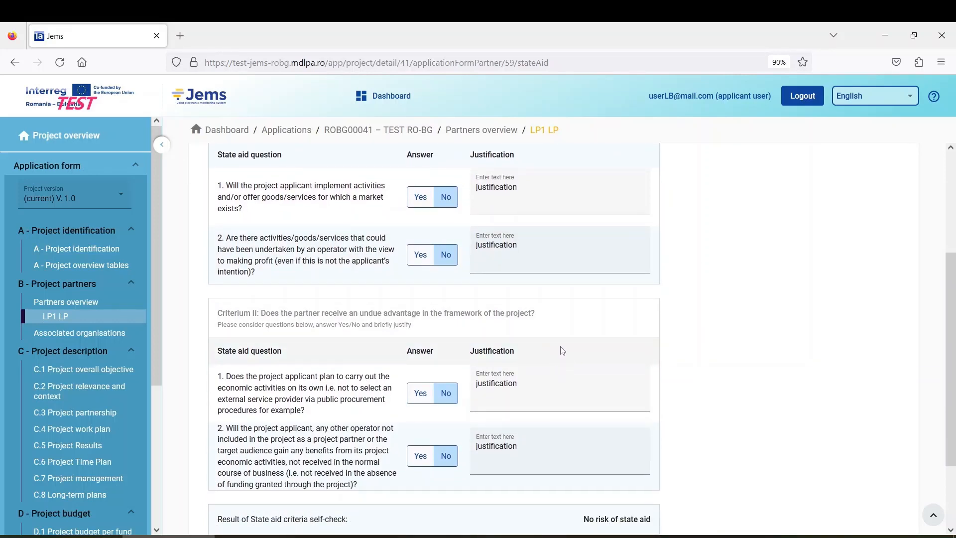
scroll(562, 350, "up", 5)
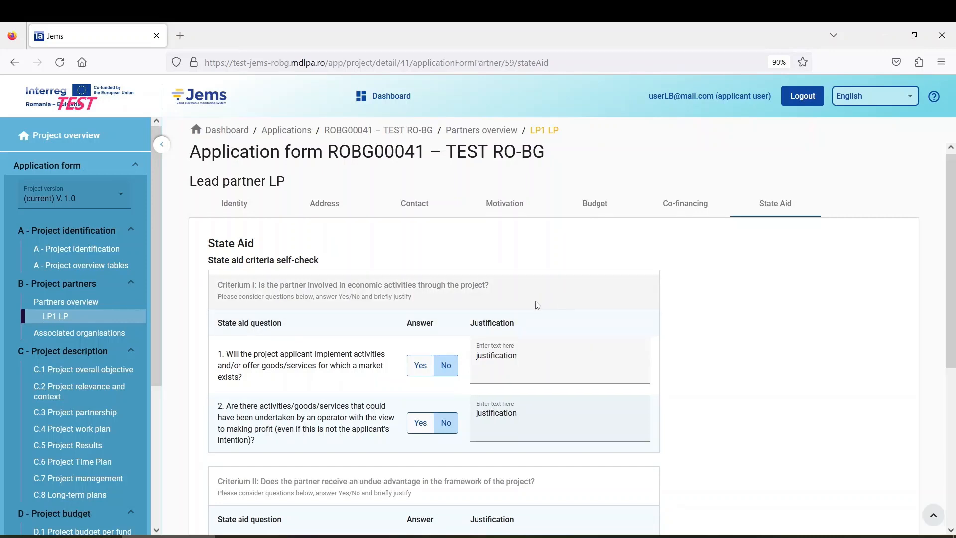
scroll(537, 307, "down", 3)
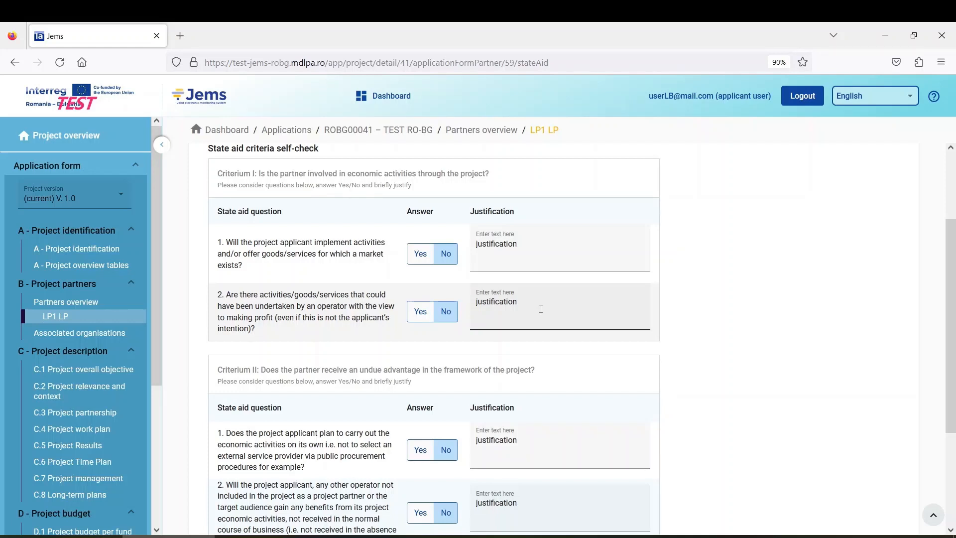
scroll(541, 309, "up", 2)
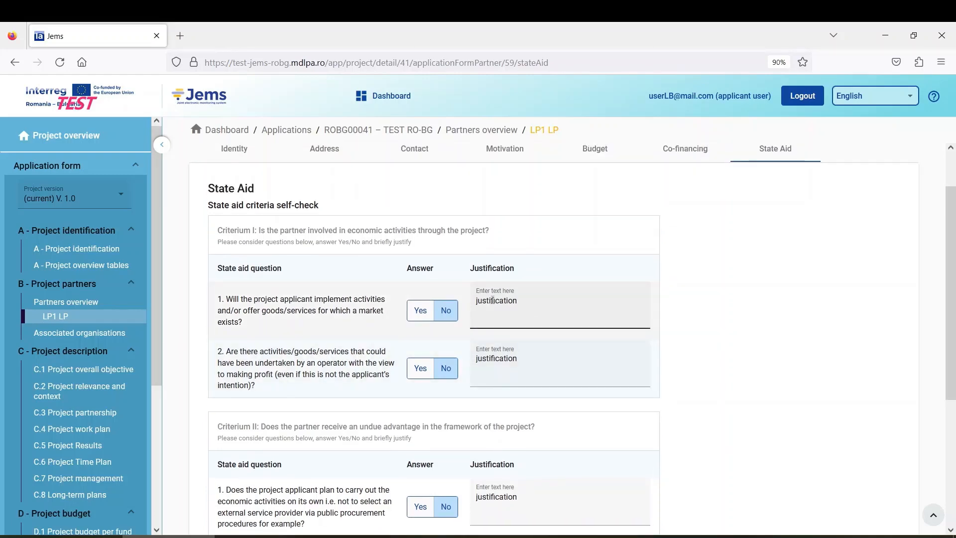
scroll(304, 318, "down", 3)
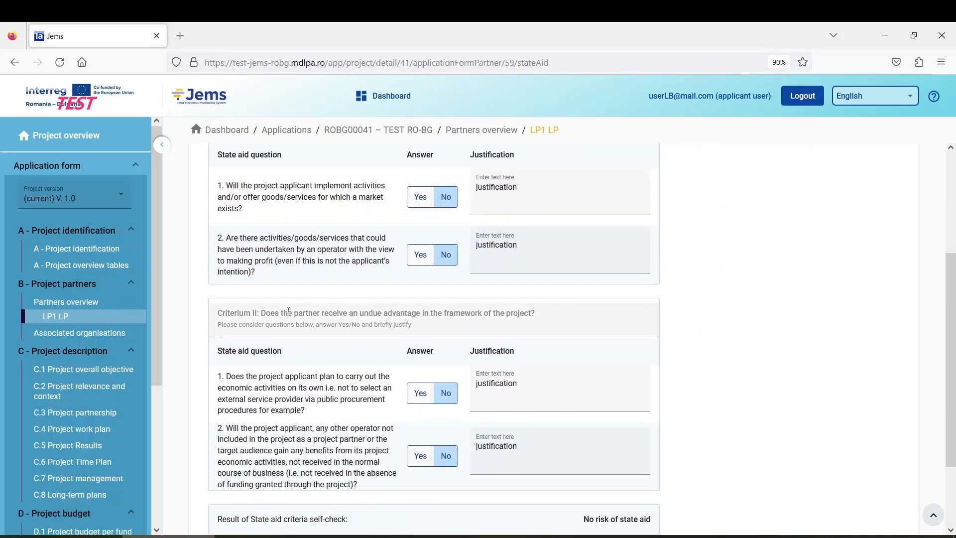
scroll(288, 311, "up", 3)
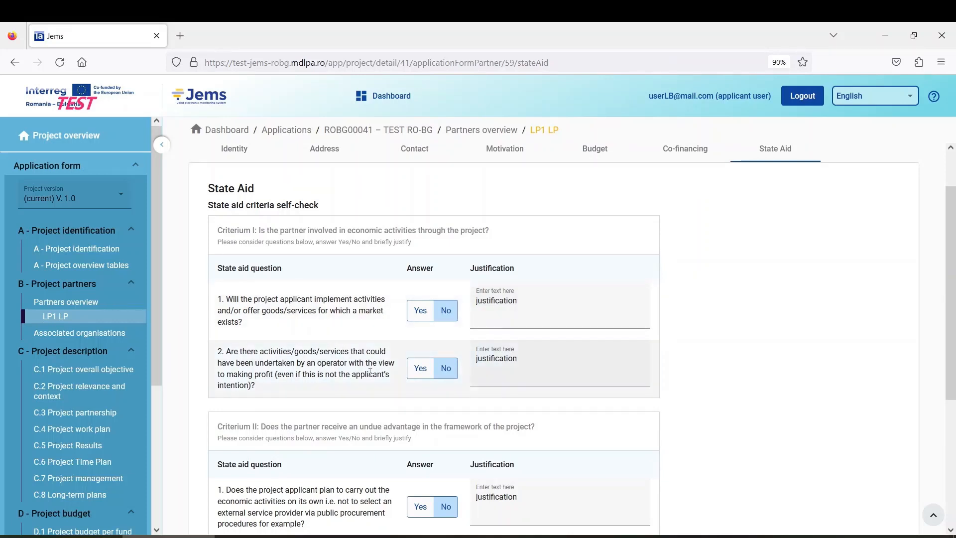
scroll(368, 363, "down", 3)
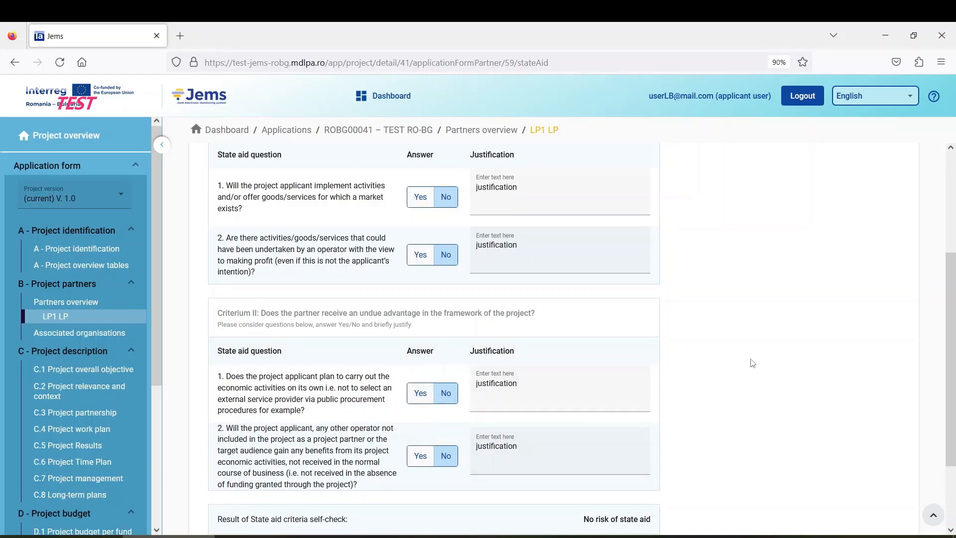
scroll(750, 364, "up", 3)
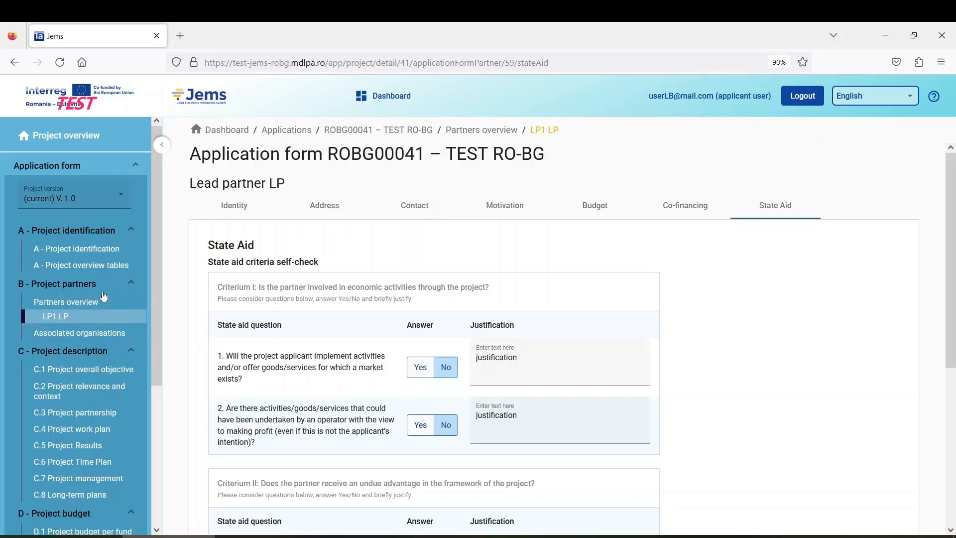
Step: Go via Partners overview to the empty Associated organisations page of application ROBG00041
left_click(91, 303)
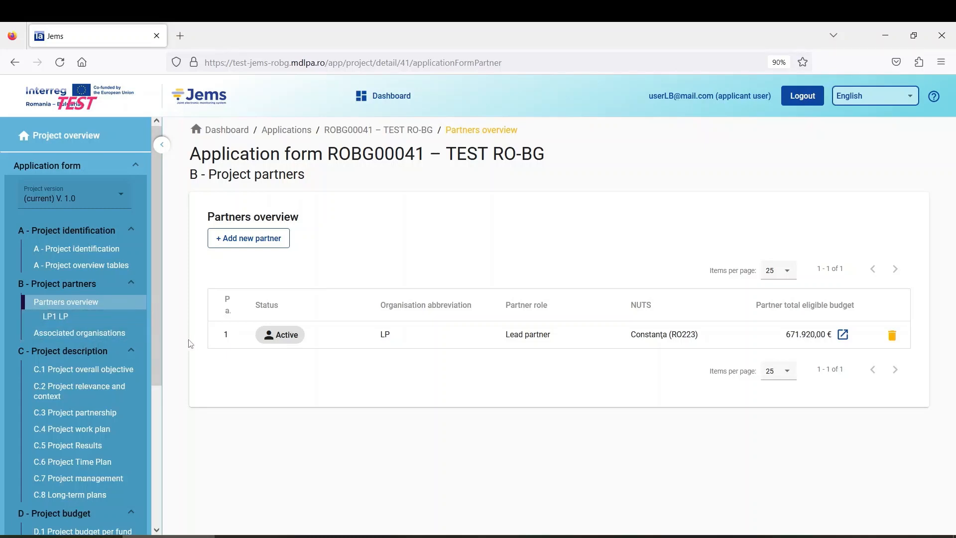
left_click(110, 334)
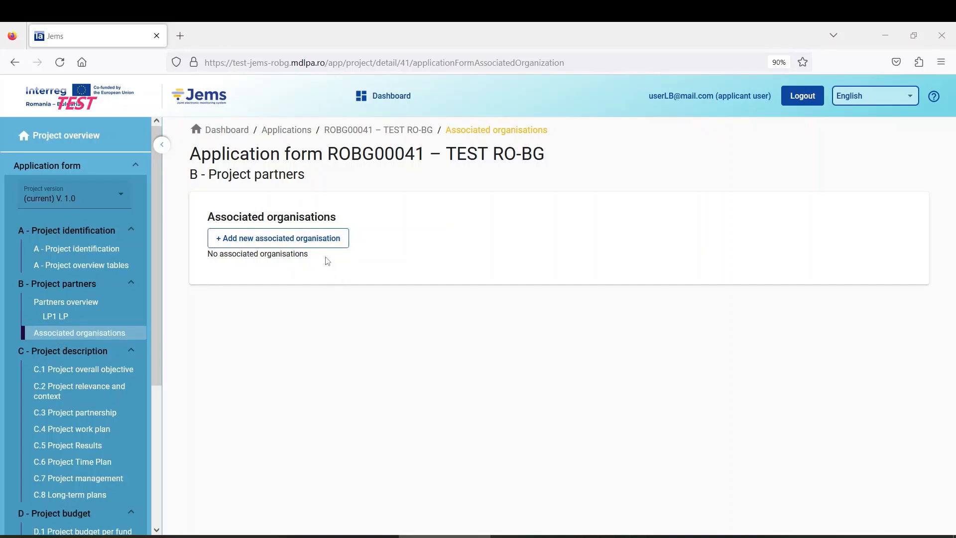
Step: Start a new associated organisation and look over its name fields, leaving them blank
left_click(272, 243)
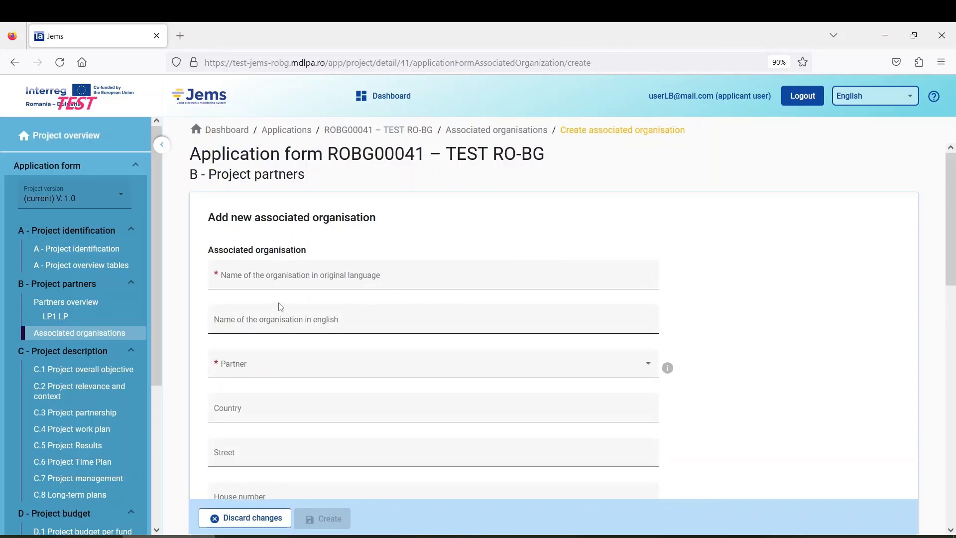
scroll(256, 292, "down", 5)
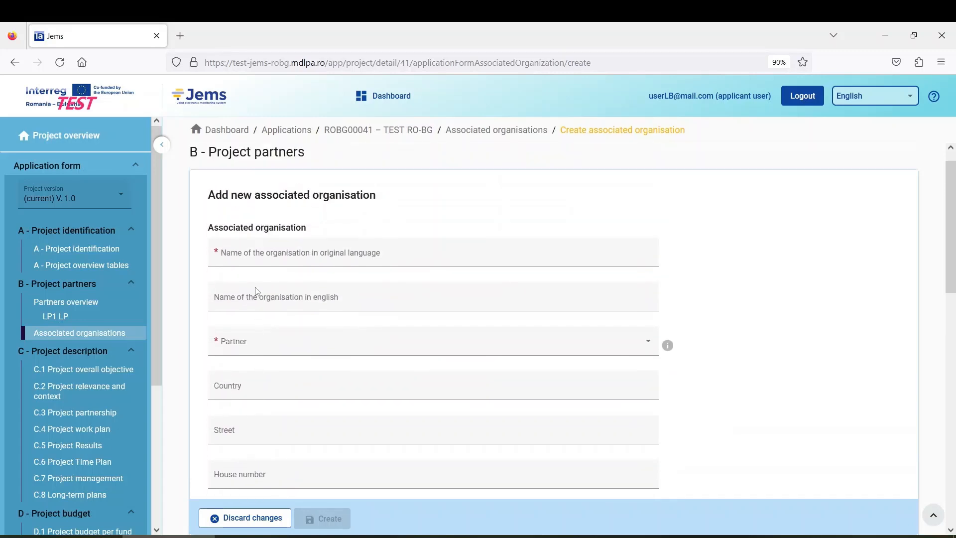
scroll(256, 288, "down", 9)
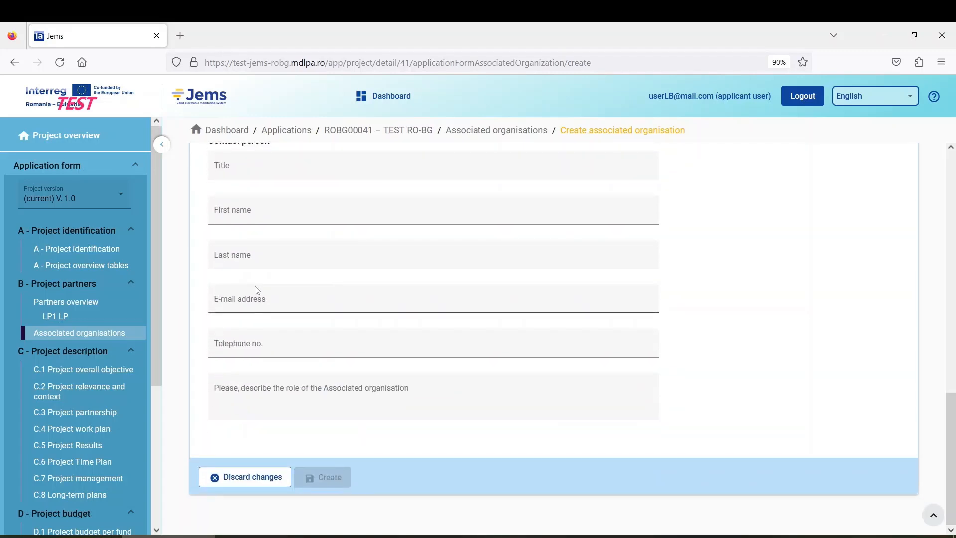
scroll(254, 288, "up", 12)
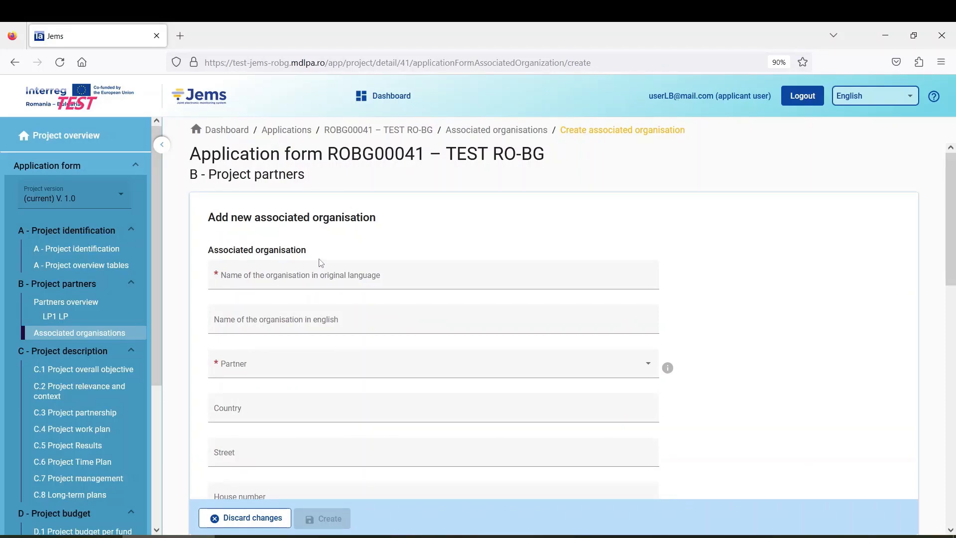
left_click(297, 279)
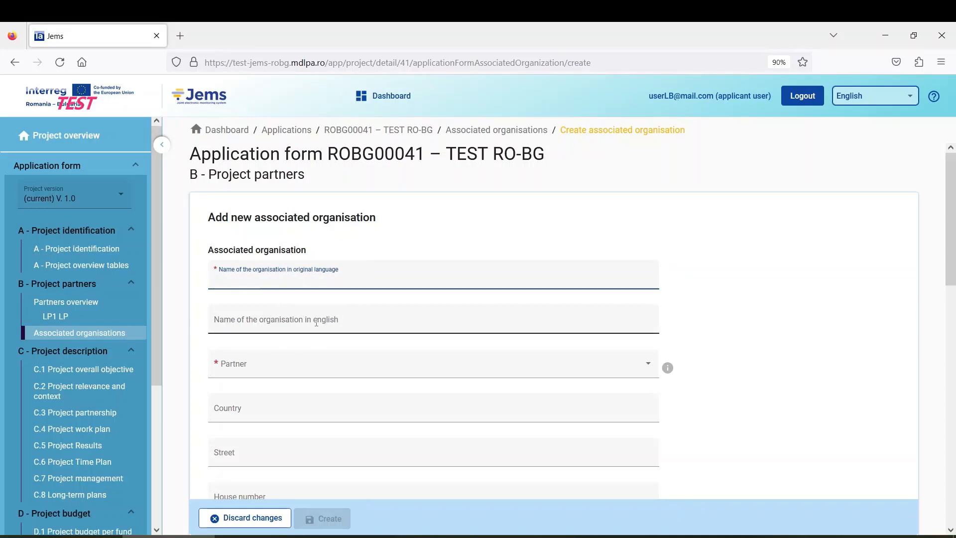
scroll(317, 322, "down", 2)
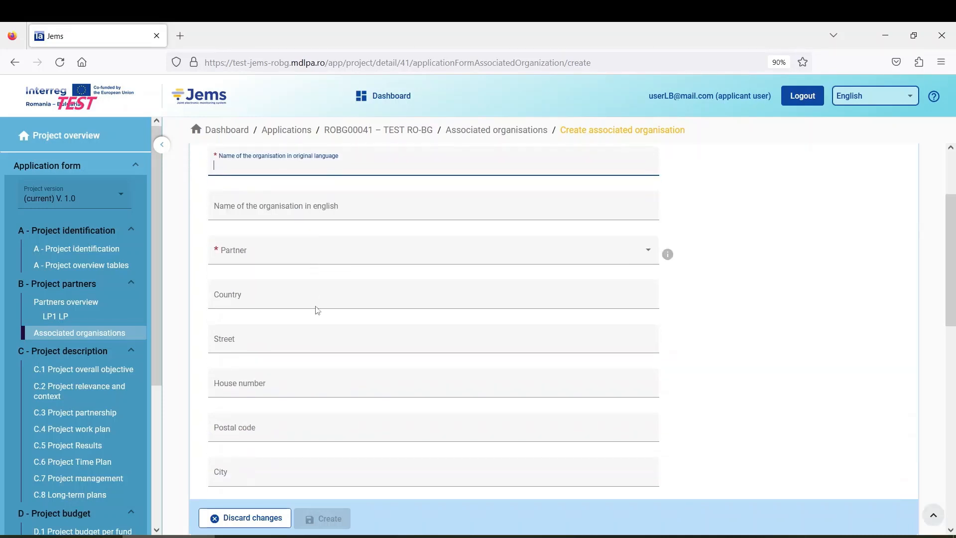
Step: Check the linkable partner list without choosing, then review the blank address and contact fields
left_click(281, 258)
left_click(721, 271)
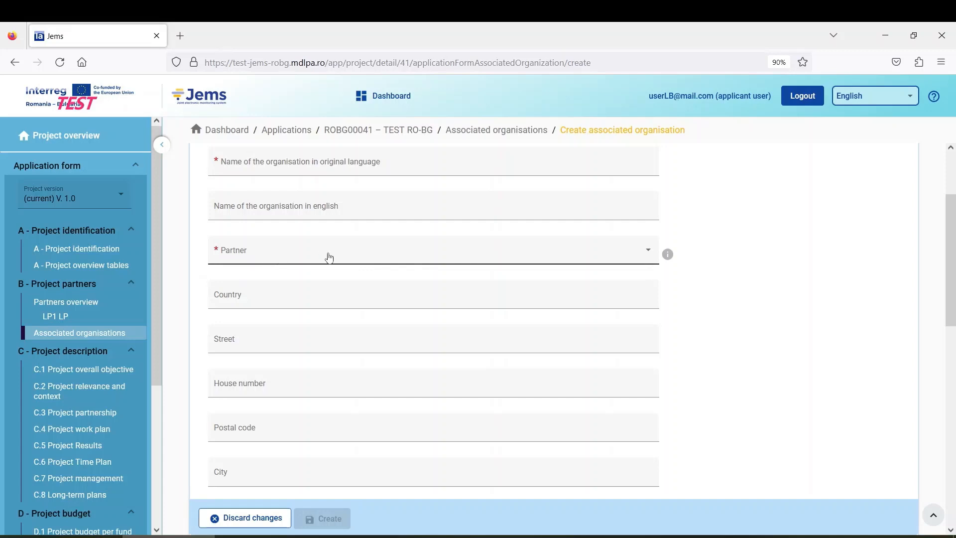
mouse_move(668, 255)
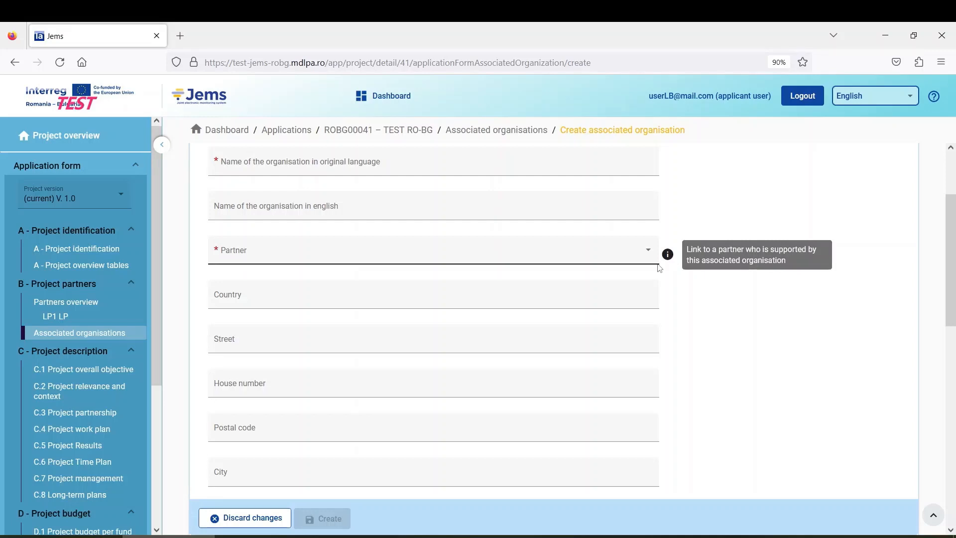
scroll(280, 297, "down", 2)
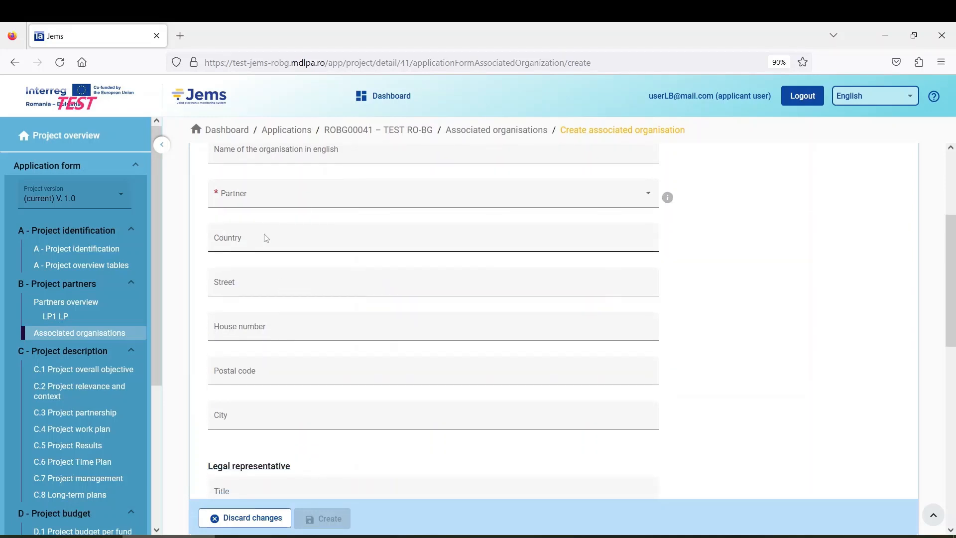
scroll(267, 279, "down", 2)
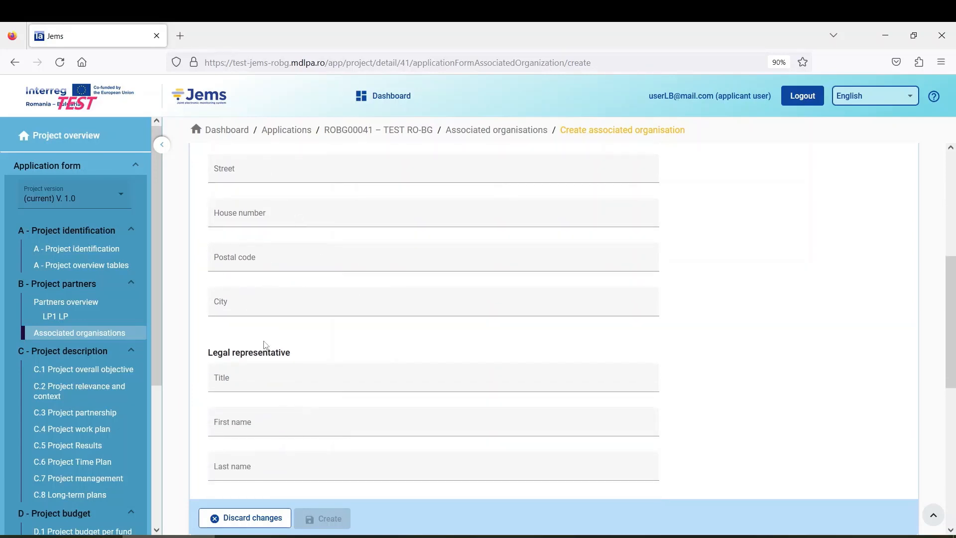
scroll(383, 338, "down", 3)
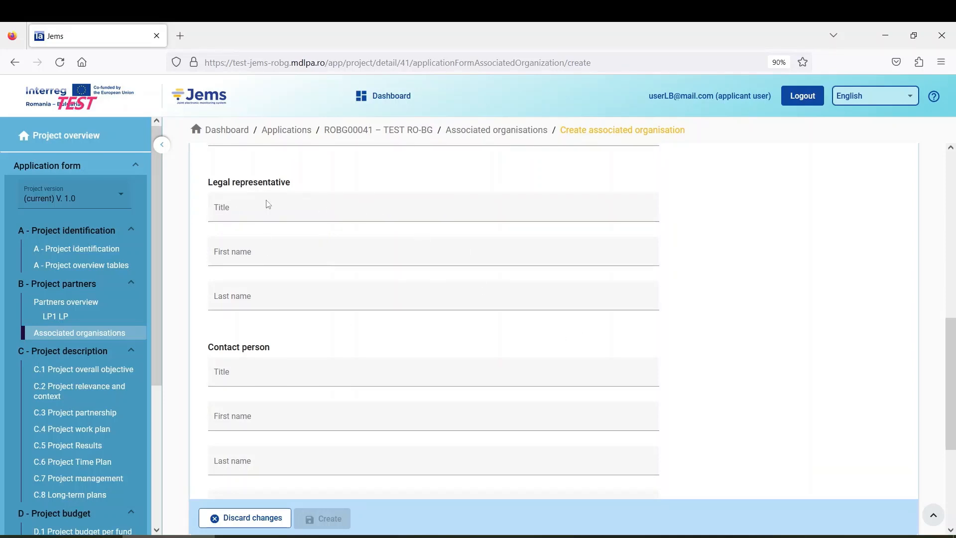
scroll(315, 331, "down", 2)
scroll(344, 347, "down", 2)
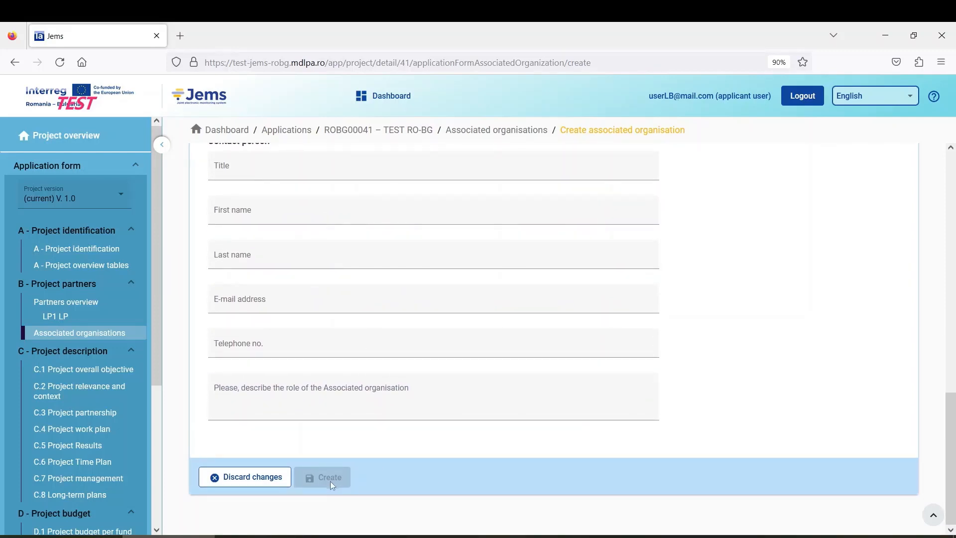
scroll(319, 470, "up", 5)
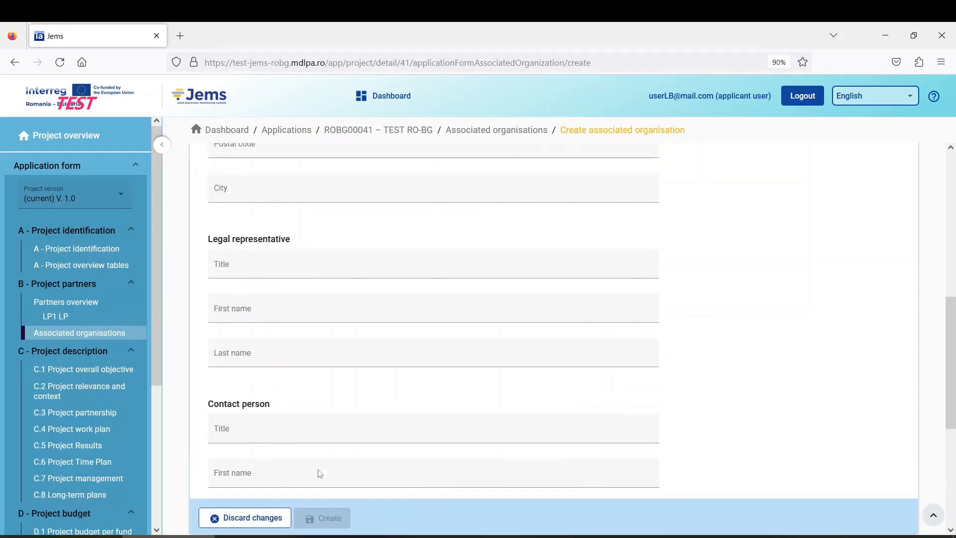
scroll(319, 470, "up", 8)
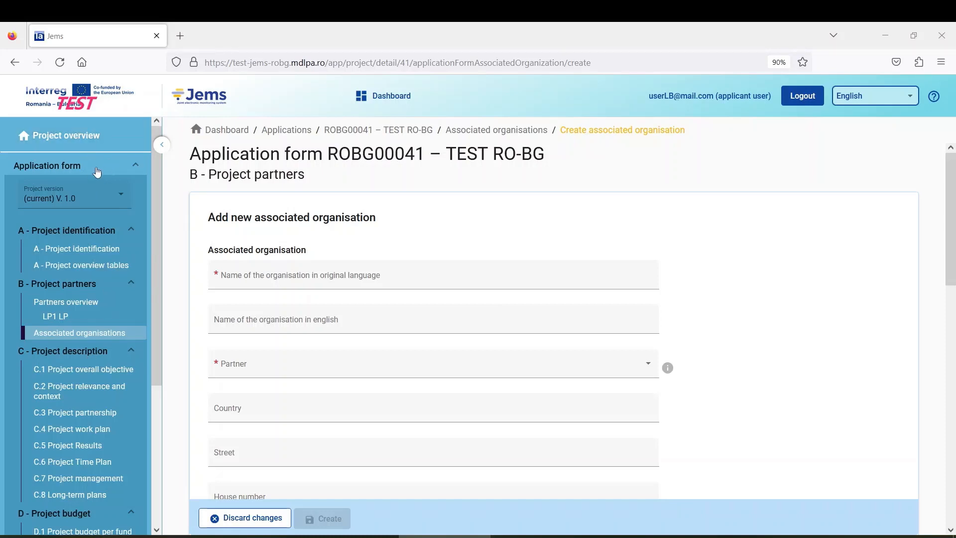
left_click(82, 143)
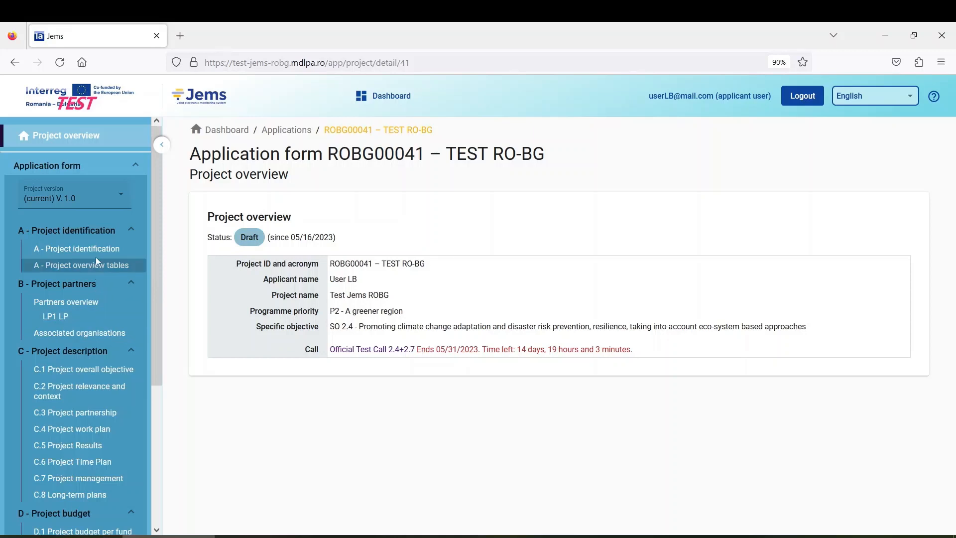
left_click(91, 271)
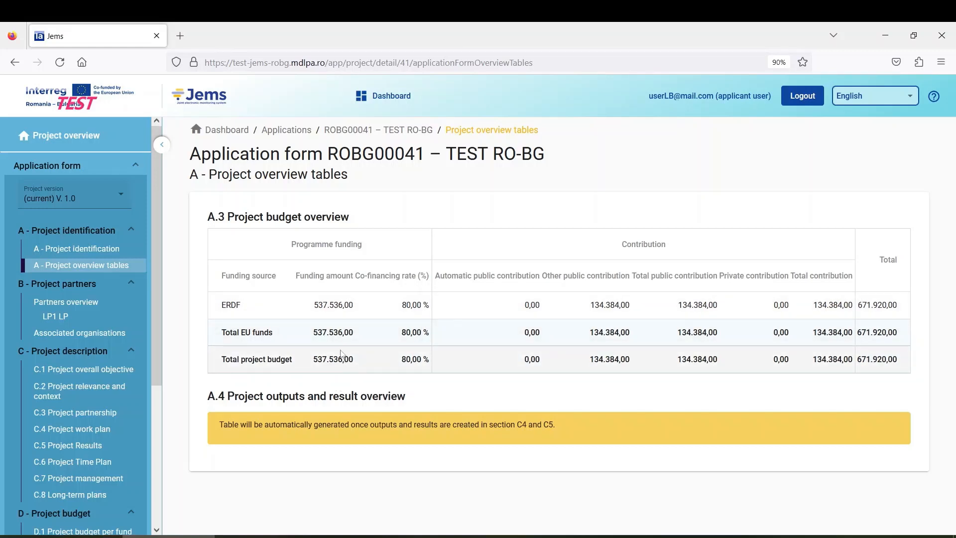
Step: Show the Partners overview with LP (671.920,00 €) and P2 Dobrich (384.375,00 €)
left_click(92, 307)
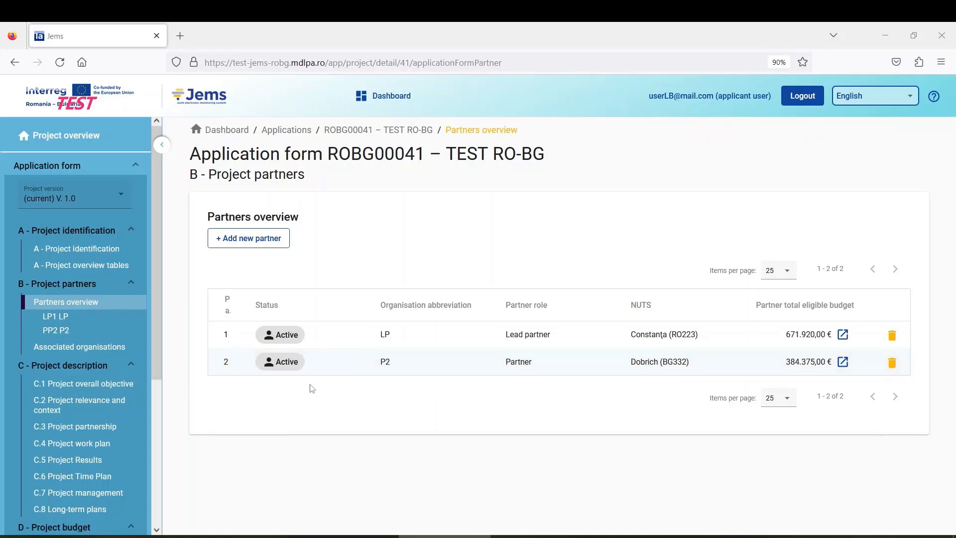
Step: Open E.1 Project lump sums, showing 14.000,00 and 6.500,00 allocated to LP1
scroll(120, 398, "down", 5)
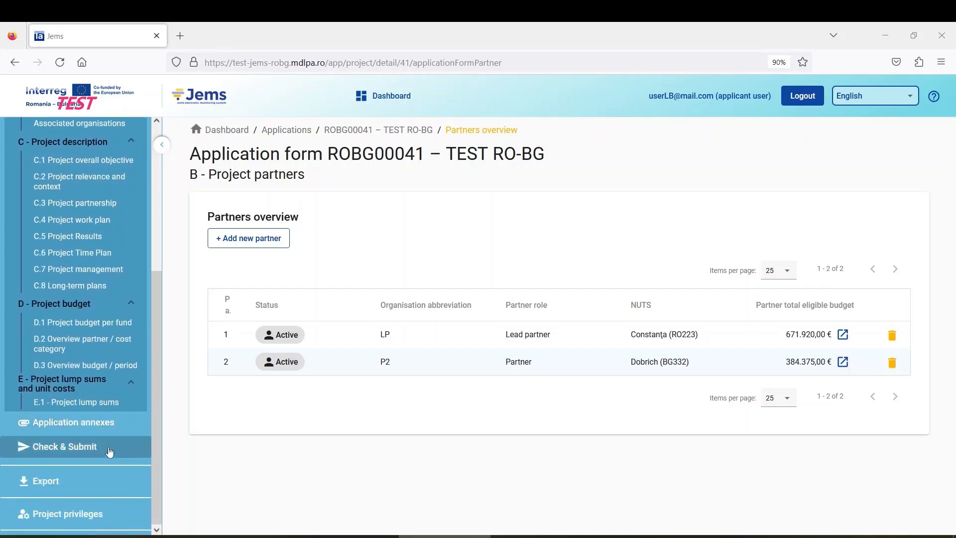
left_click(106, 404)
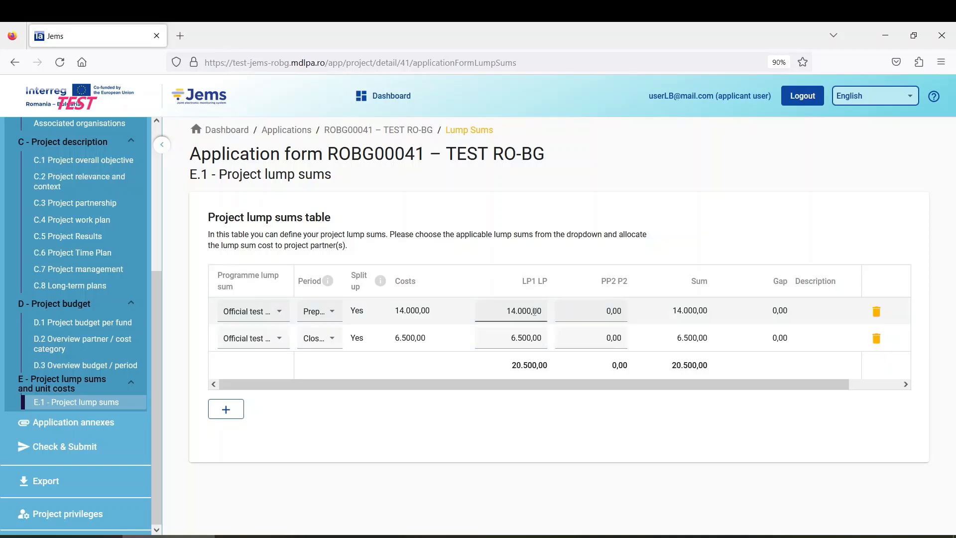
Step: Allocate lump sums as LP1 10.000 and 5.000, PP2 4.000 and 1.500, and save
left_click(508, 310)
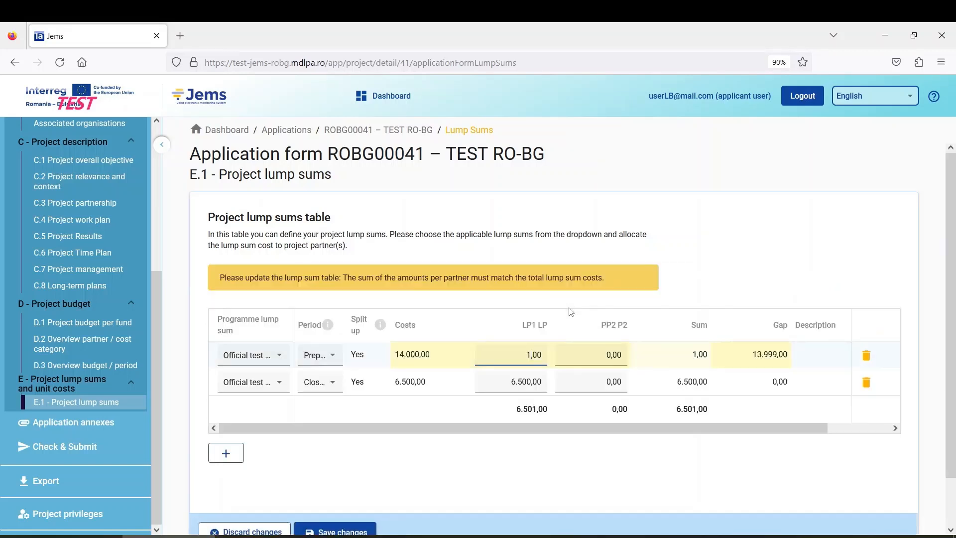
type("10.000")
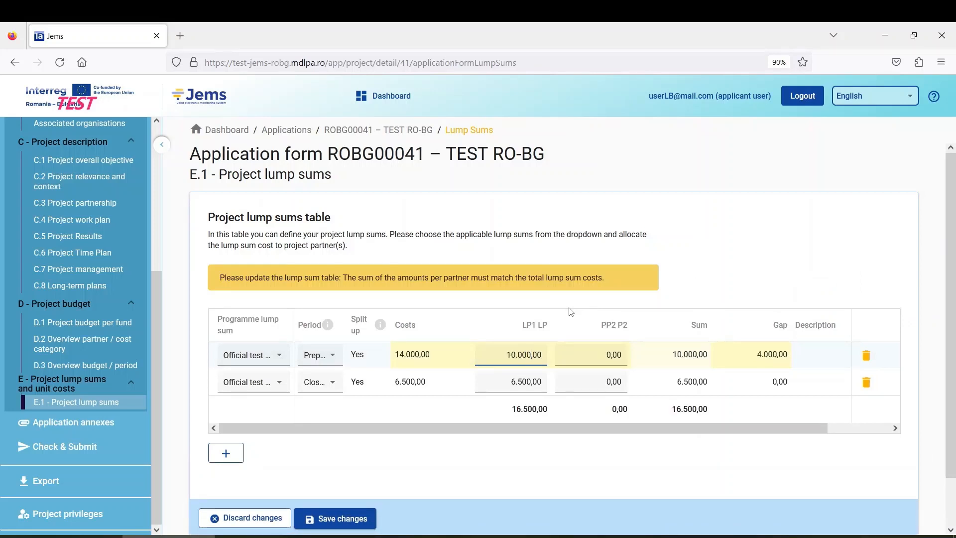
left_click(593, 352)
type("4000")
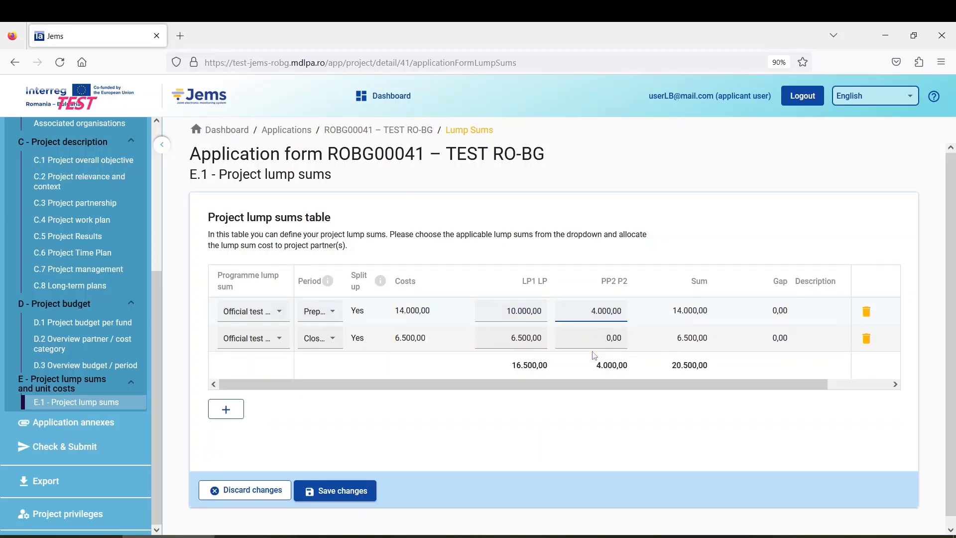
left_click(507, 339)
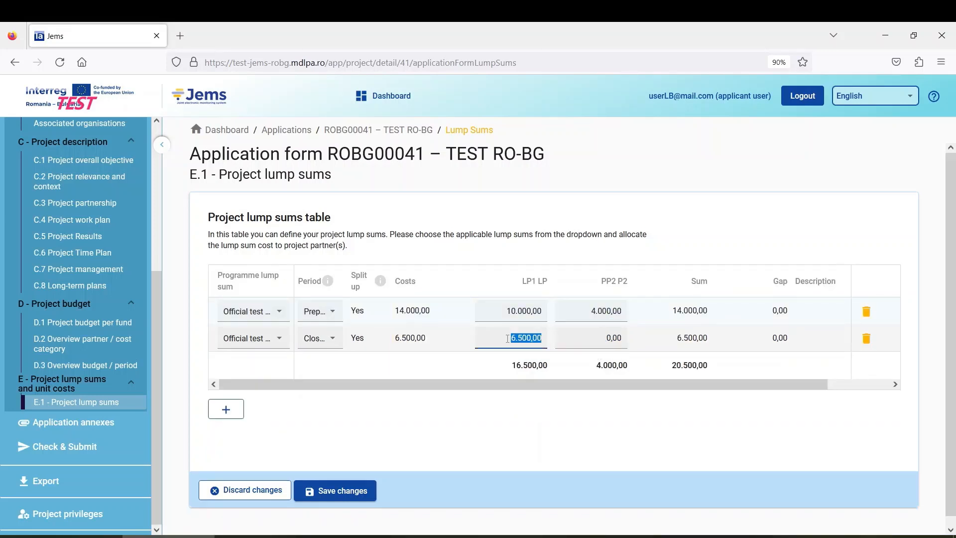
type("5000")
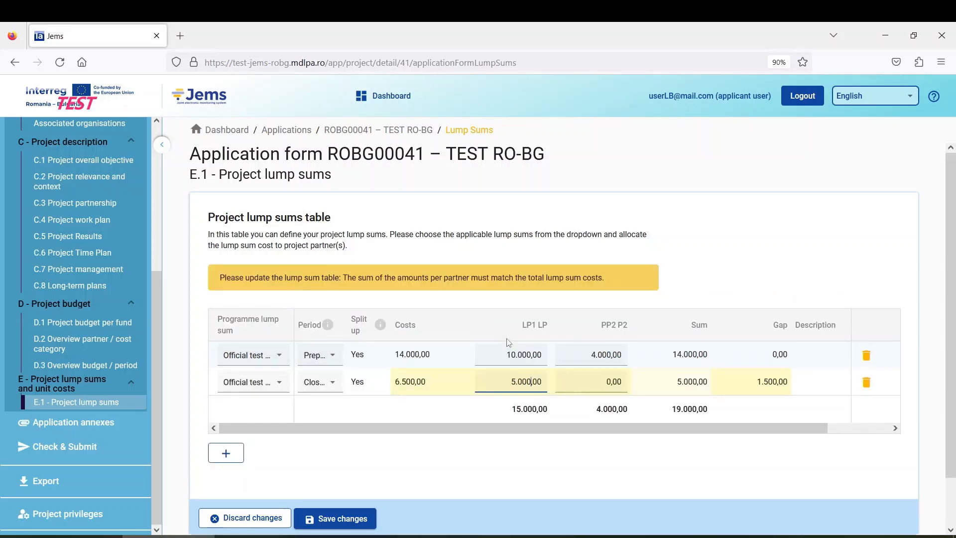
left_click(592, 370)
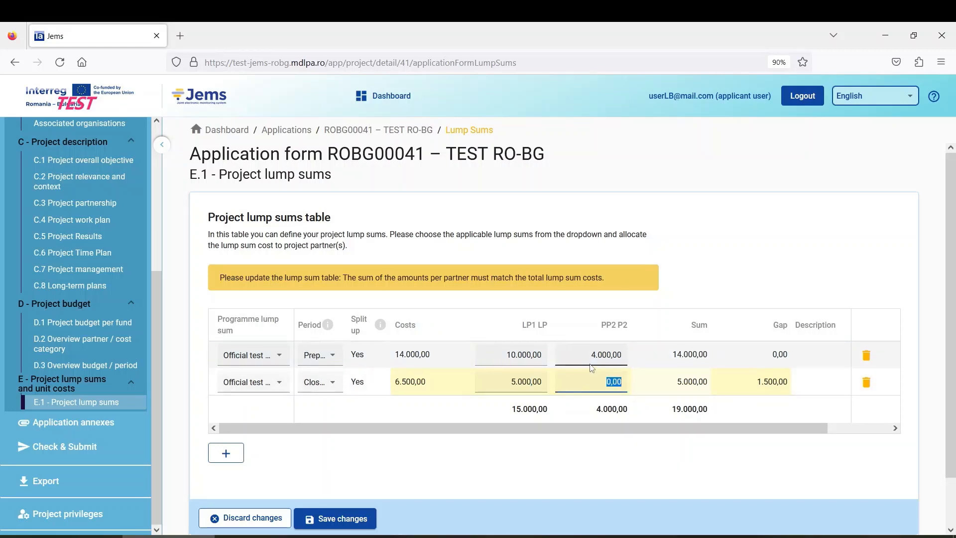
type("1500")
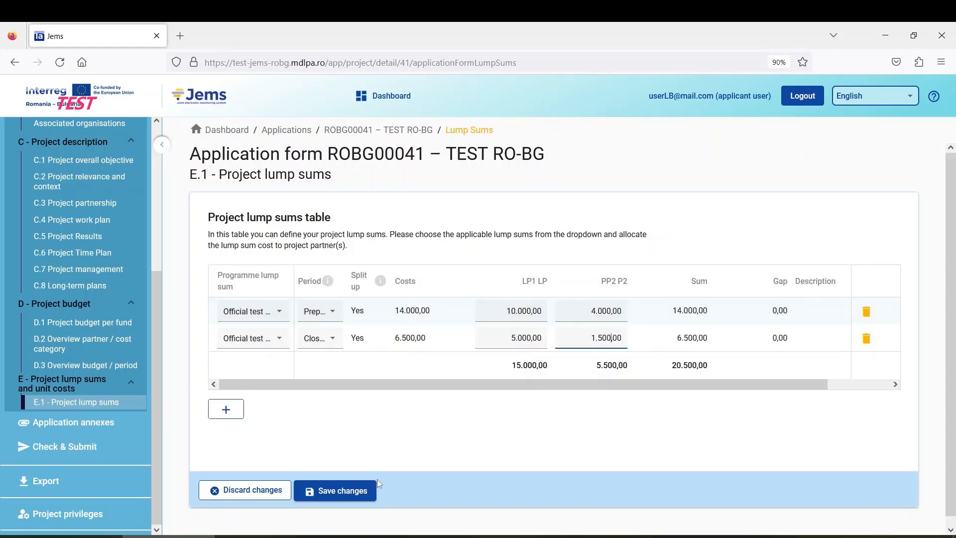
left_click(350, 495)
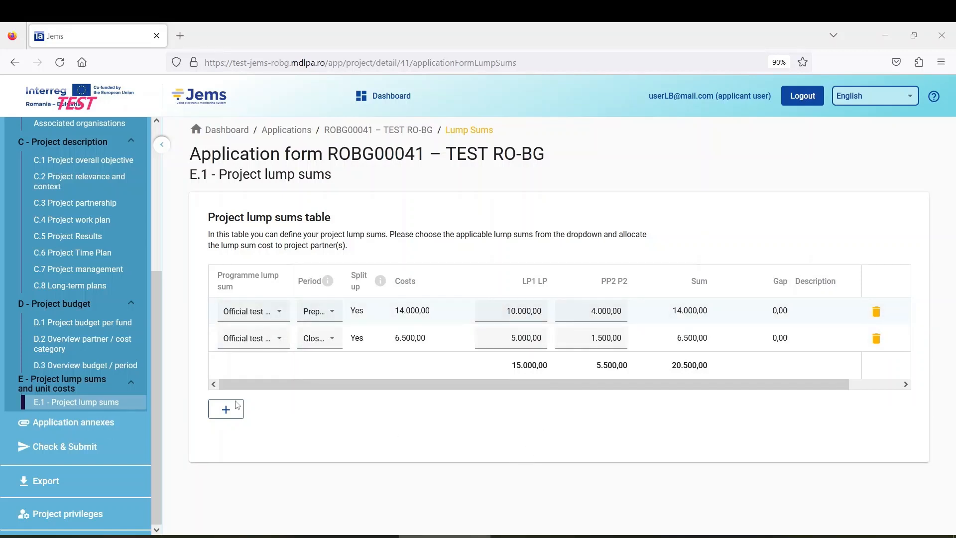
Step: Review LP1's co-financing: ERDF 533.136,00, LP 13.328,40, RO state budget 119.955,60
scroll(100, 349, "up", 5)
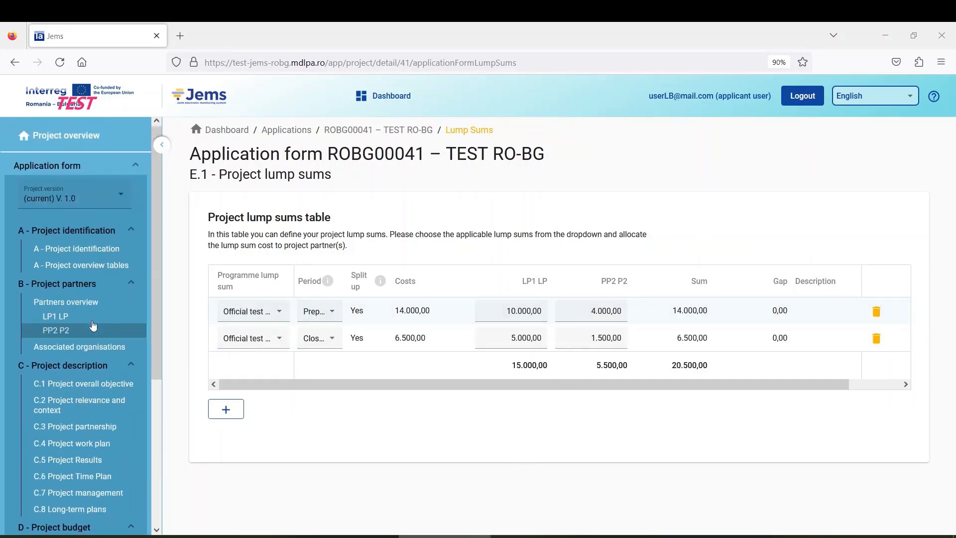
left_click(94, 321)
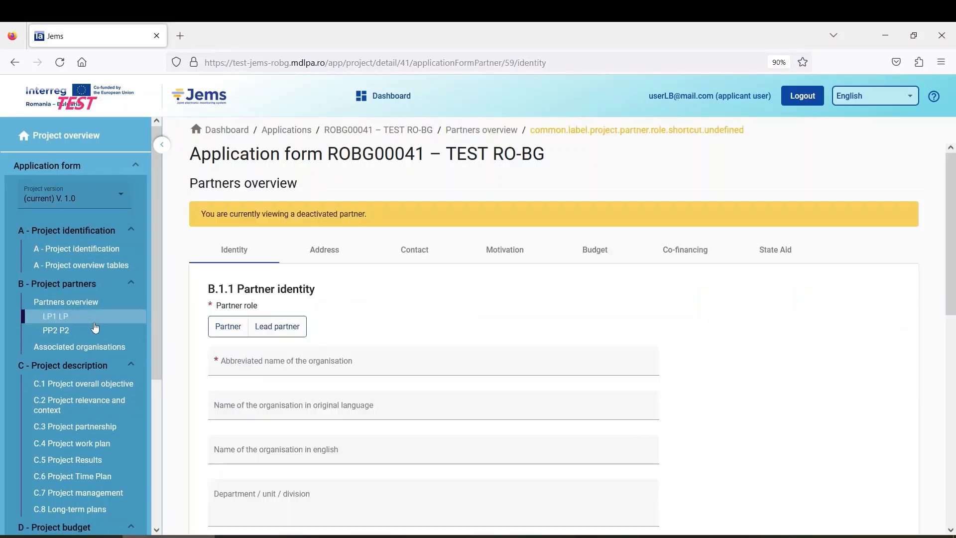
left_click(685, 211)
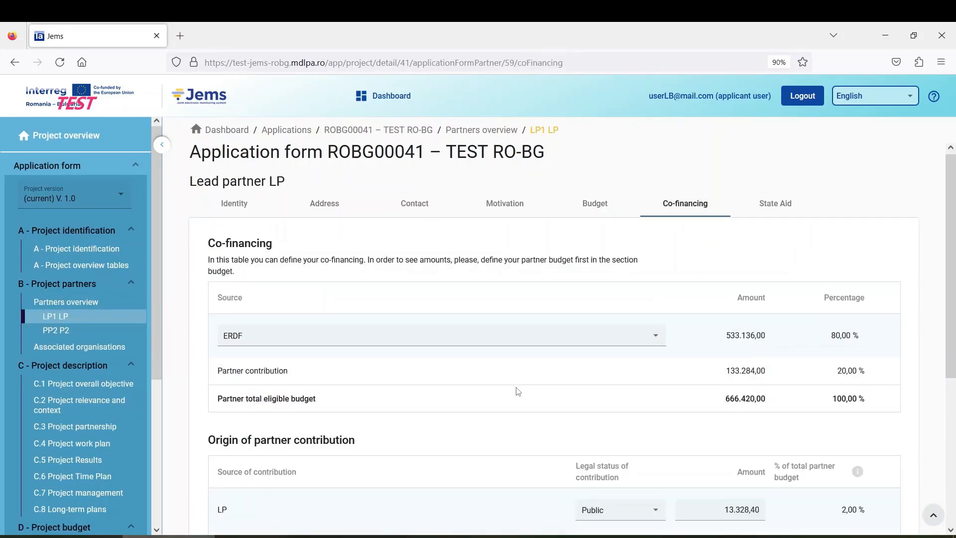
scroll(514, 391, "down", 5)
scroll(558, 390, "up", 5)
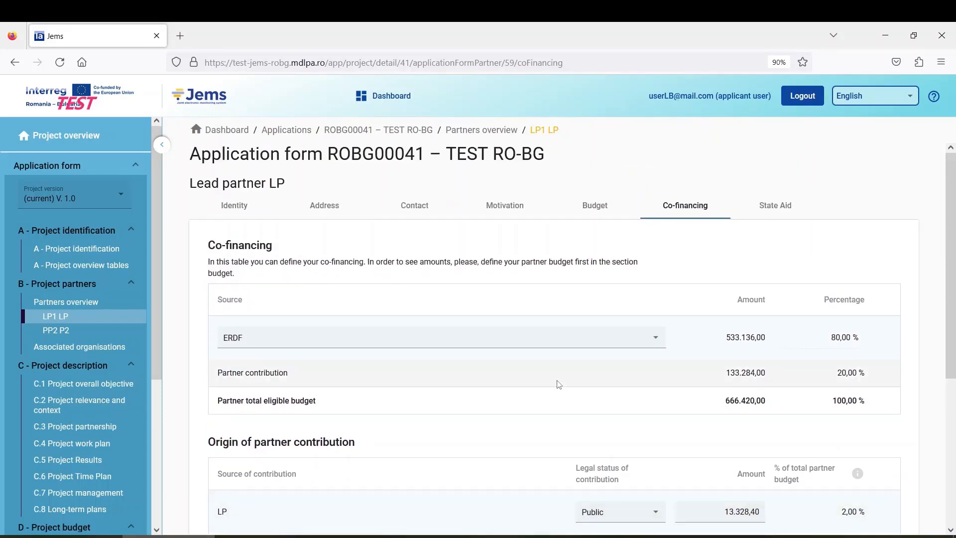
scroll(558, 384, "down", 2)
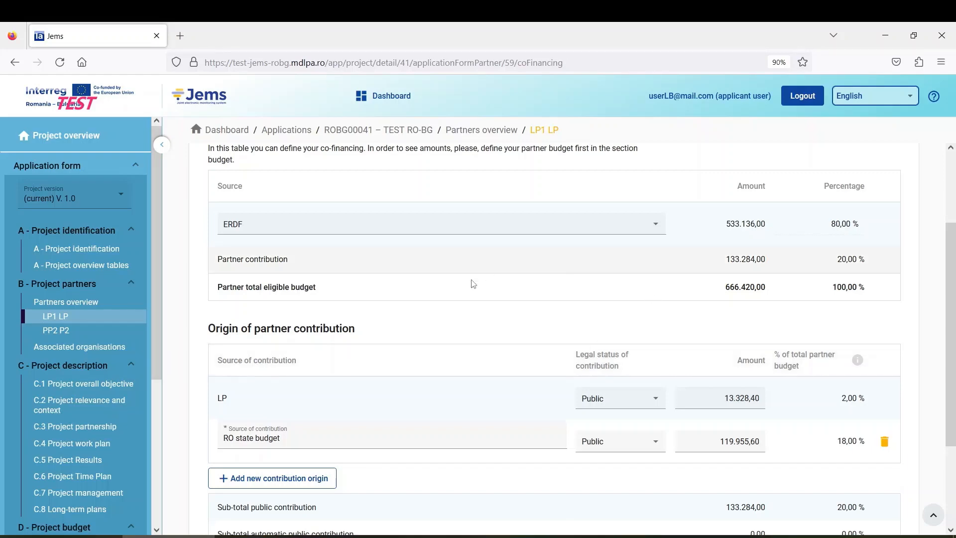
scroll(463, 307, "up", 2)
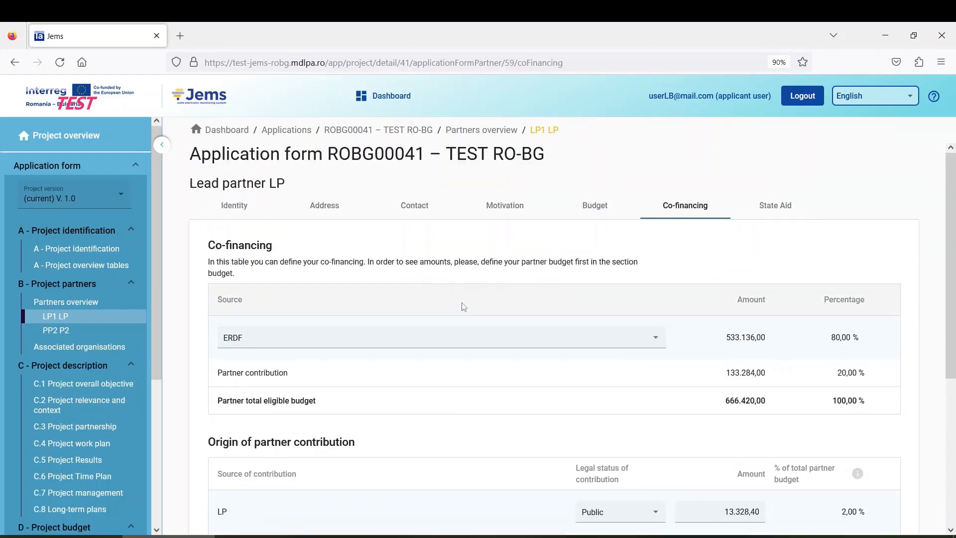
scroll(463, 306, "down", 2)
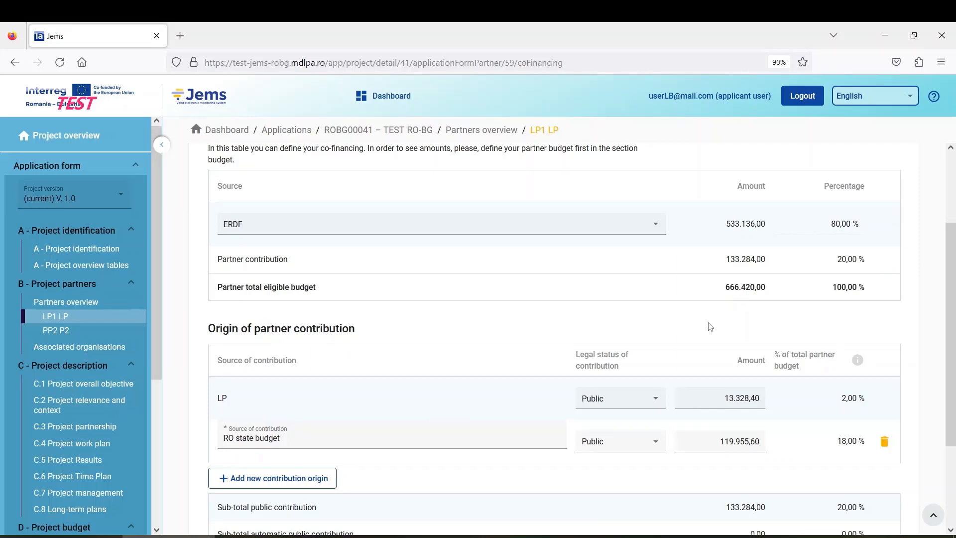
Step: Review PP2's co-financing: ERDF 311.900,00 (80,00 %) of 389.875,00 and BG state budget 70.177,50
left_click(98, 333)
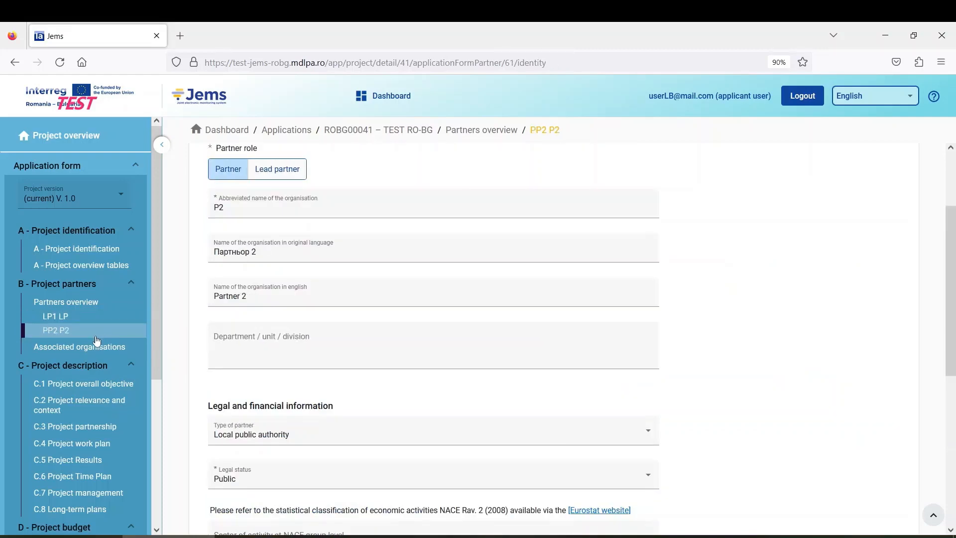
scroll(340, 347, "up", 2)
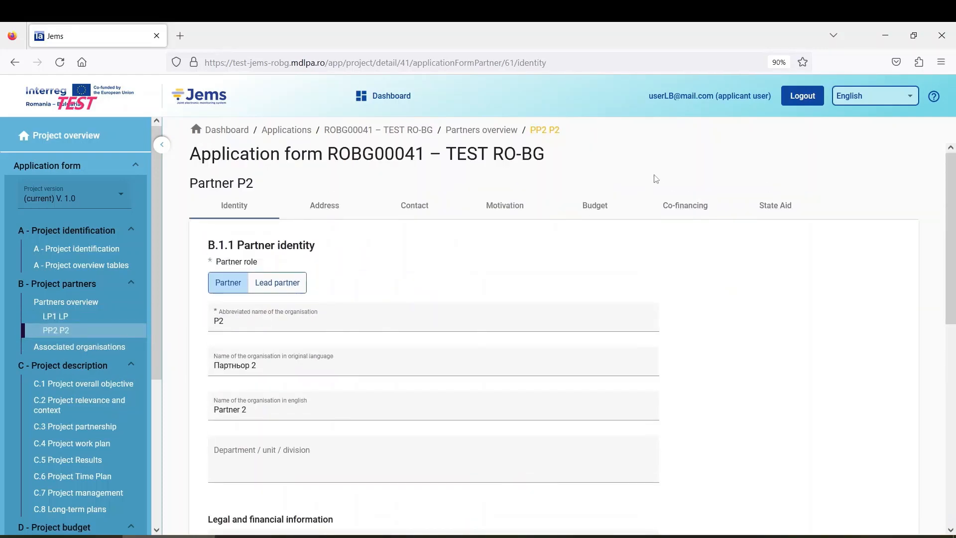
left_click(685, 205)
scroll(655, 402, "down", 3)
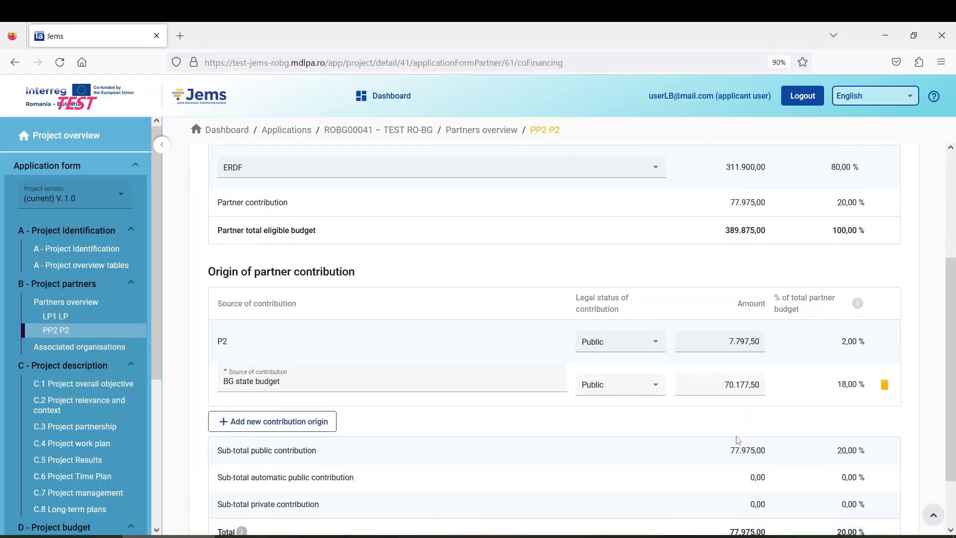
scroll(685, 406, "up", 3)
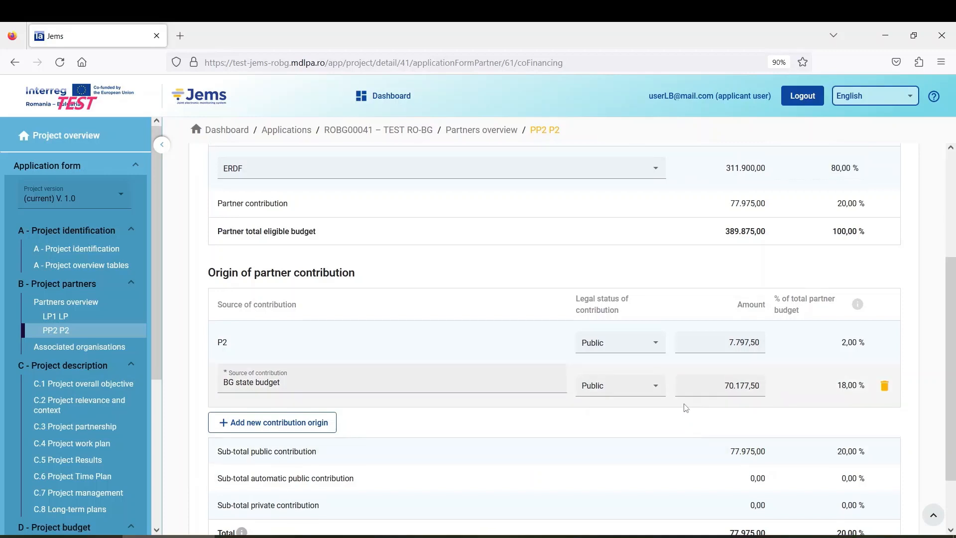
scroll(686, 406, "down", 1)
scroll(686, 405, "down", 2)
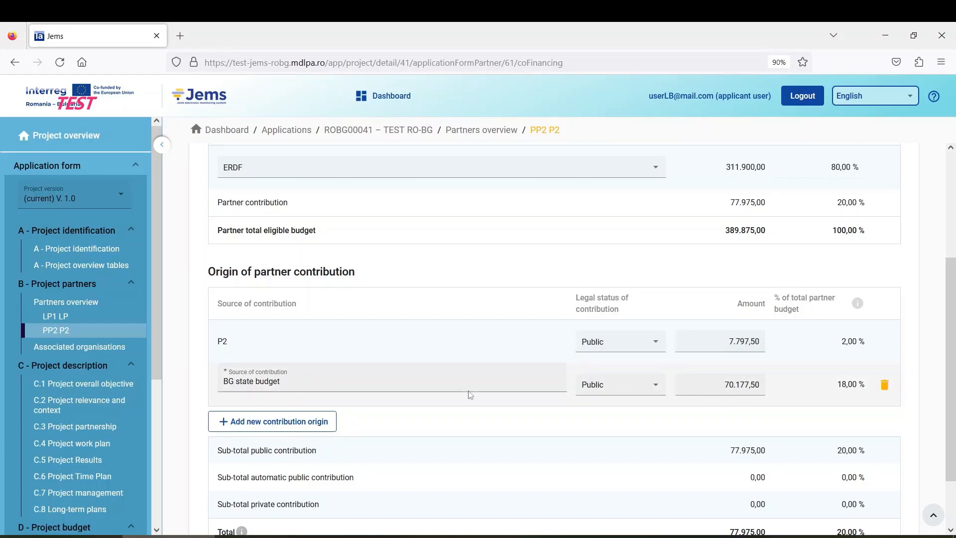
scroll(568, 395, "up", 3)
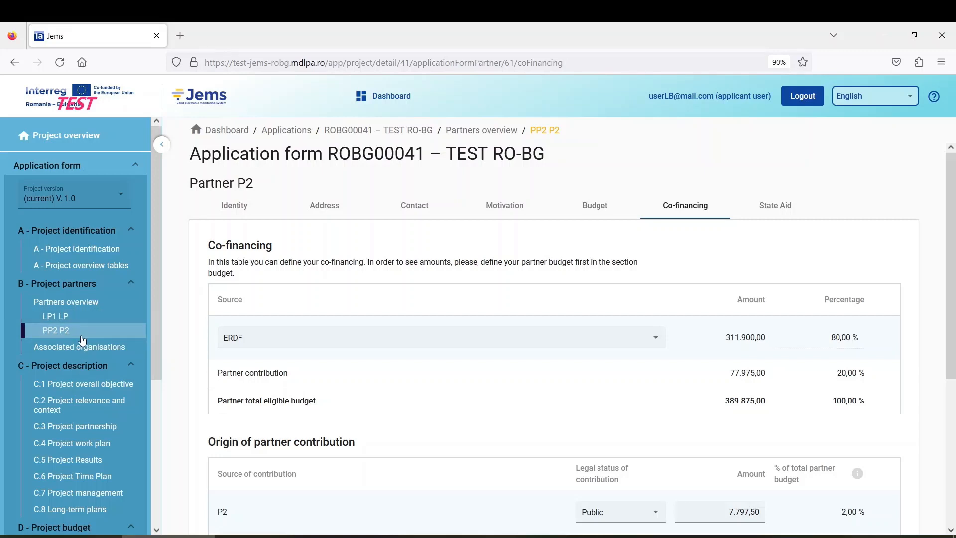
Step: Compare the LP1 and PP2 partner pages and the Partners overview, then open C.1 Project overall objective
left_click(66, 319)
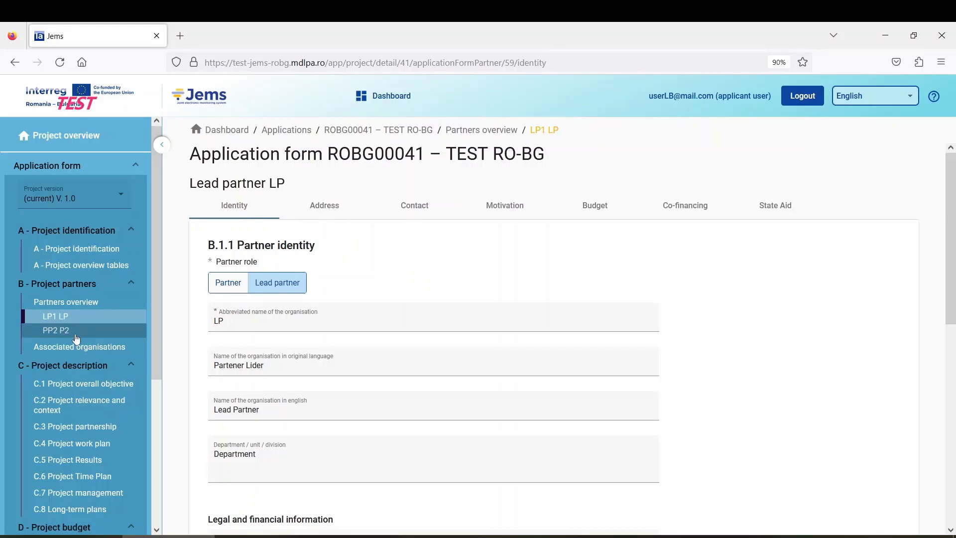
left_click(74, 335)
left_click(72, 317)
left_click(65, 331)
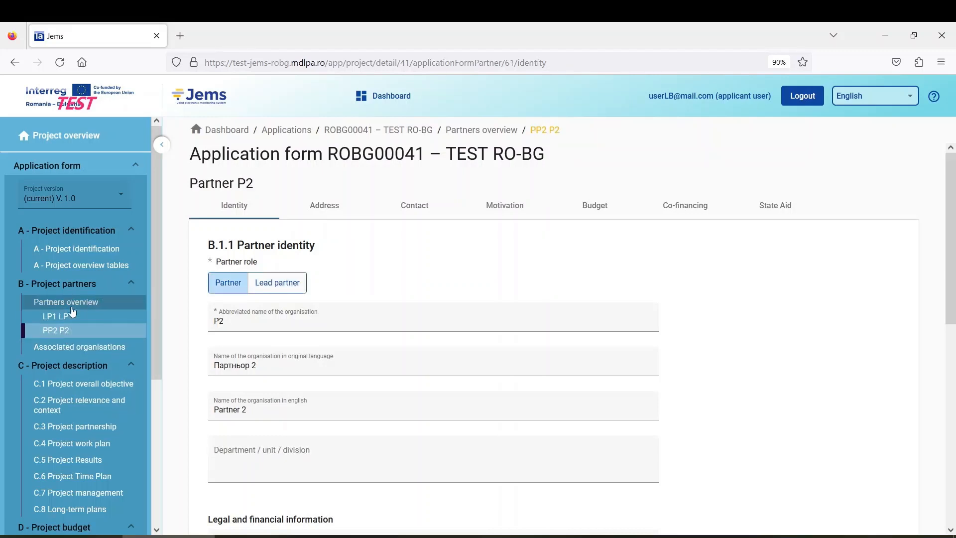
left_click(88, 305)
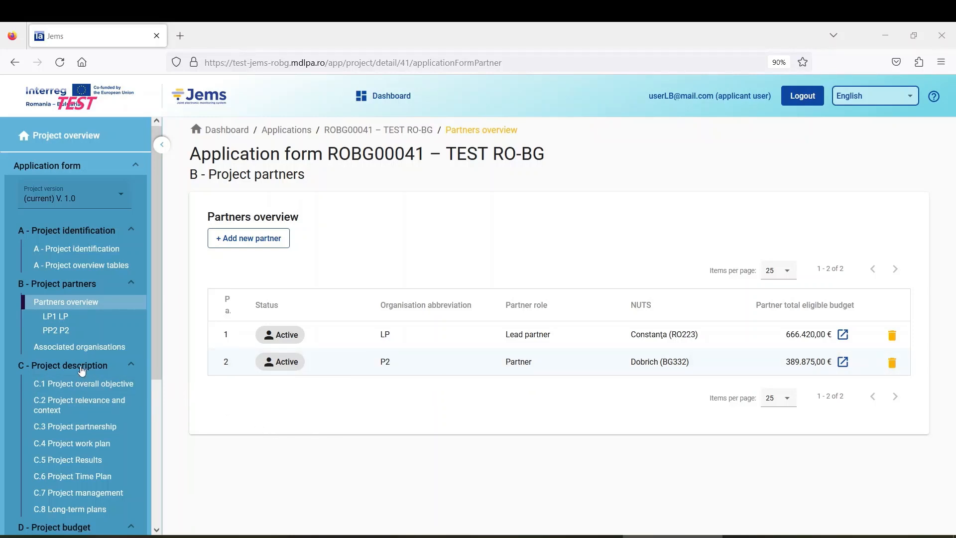
left_click(105, 386)
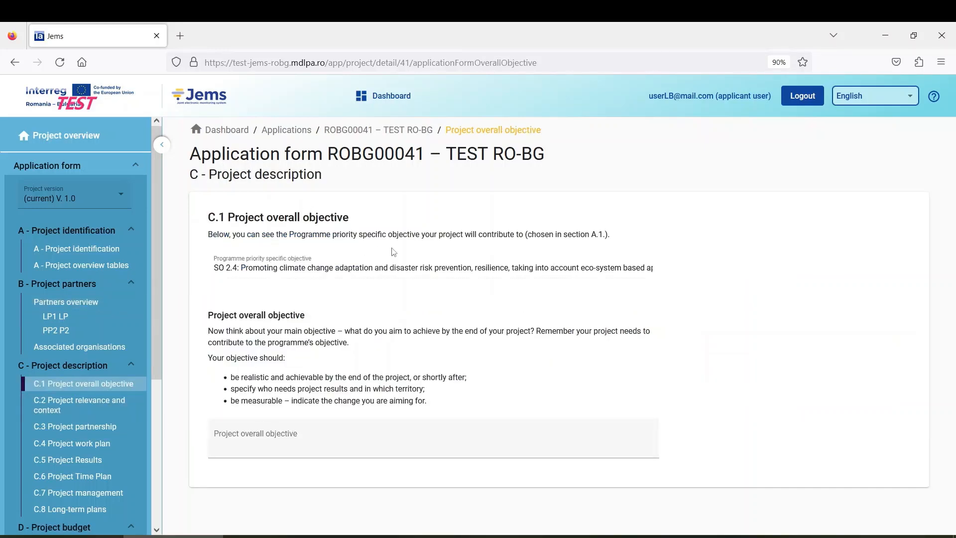
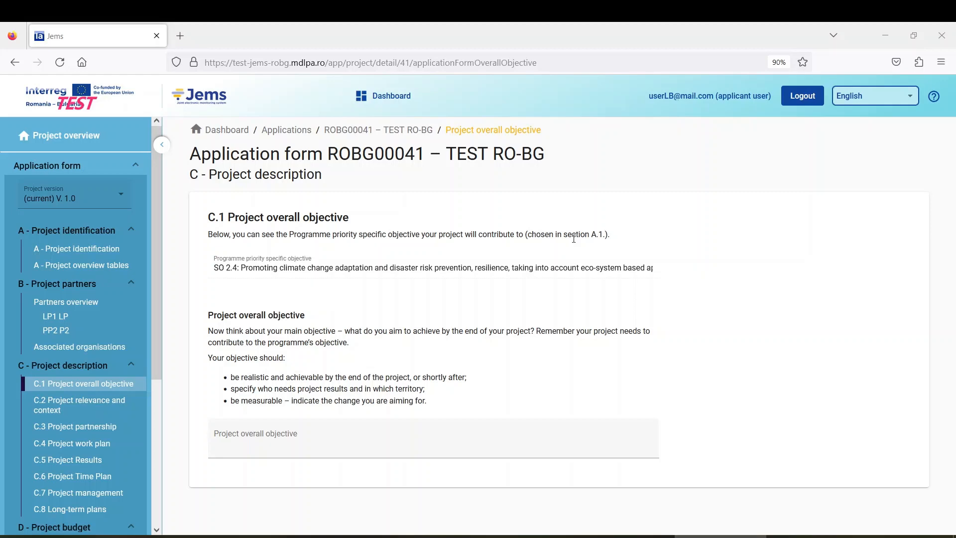
Step: Move from Project identification to C.1 and place the cursor in the overall objective field
left_click(88, 255)
scroll(384, 367, "down", 3)
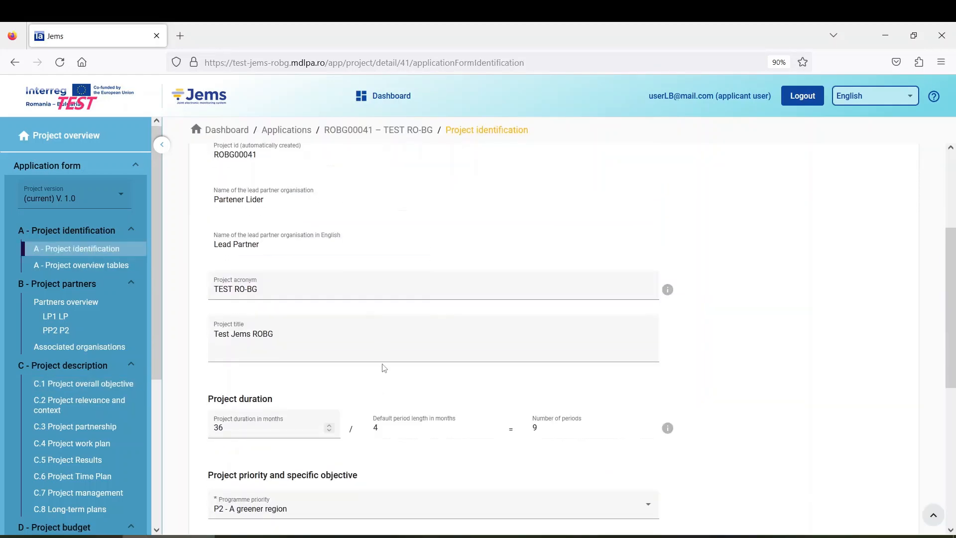
scroll(379, 336, "down", 5)
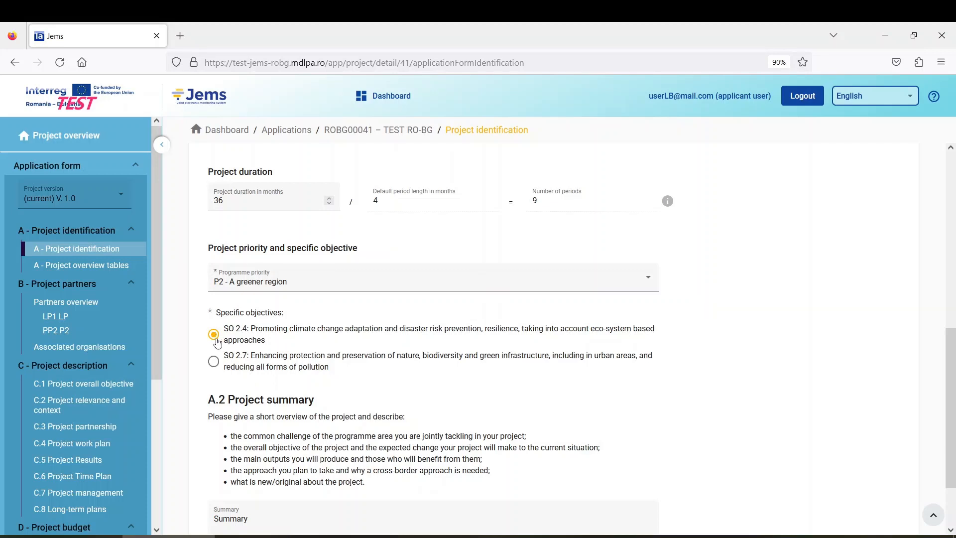
left_click(90, 384)
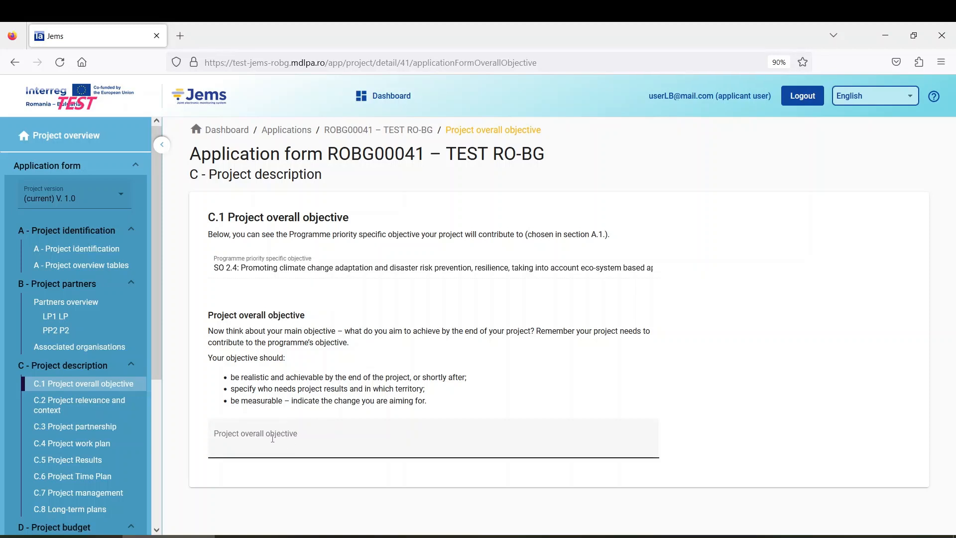
left_click(306, 436)
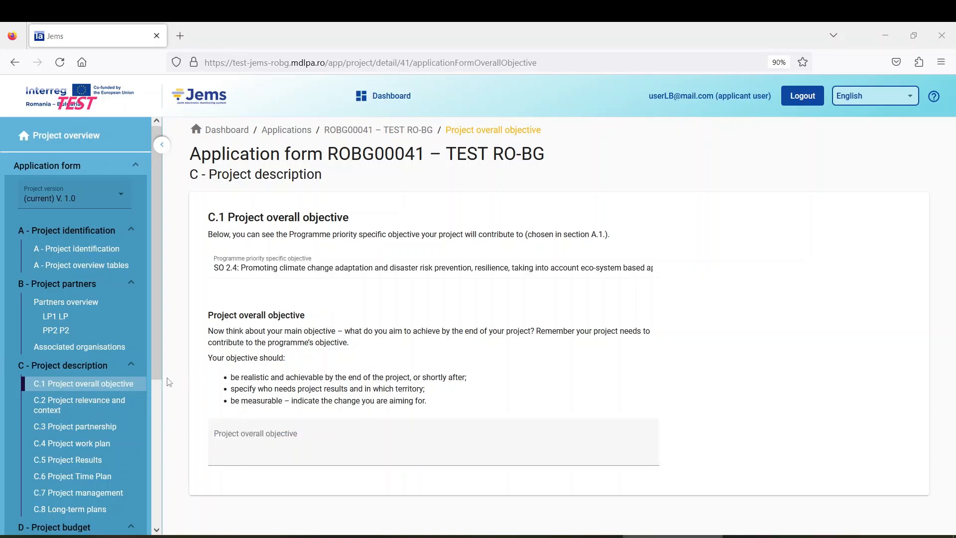
Step: Open C.2 Project relevance and context and look through its questions
left_click(84, 404)
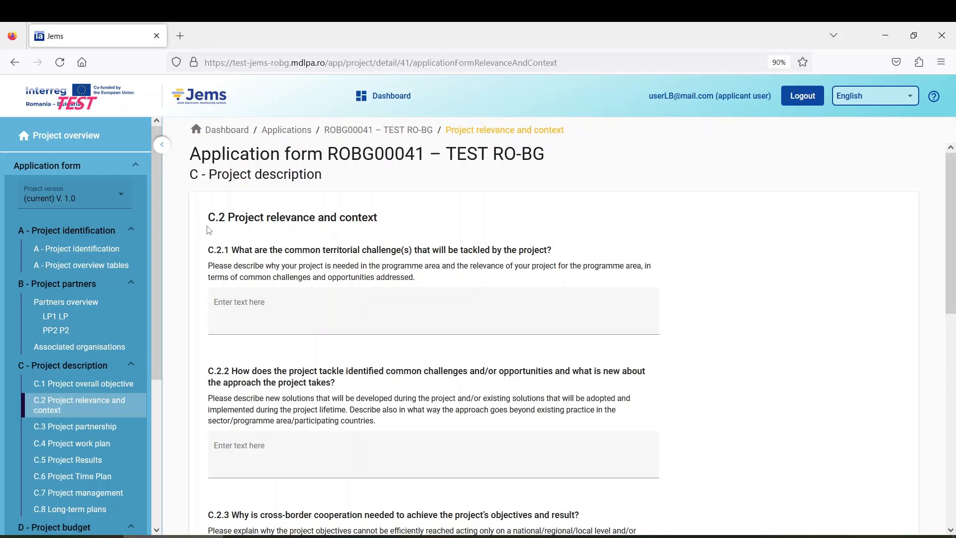
scroll(355, 301, "down", 3)
scroll(416, 305, "up", 3)
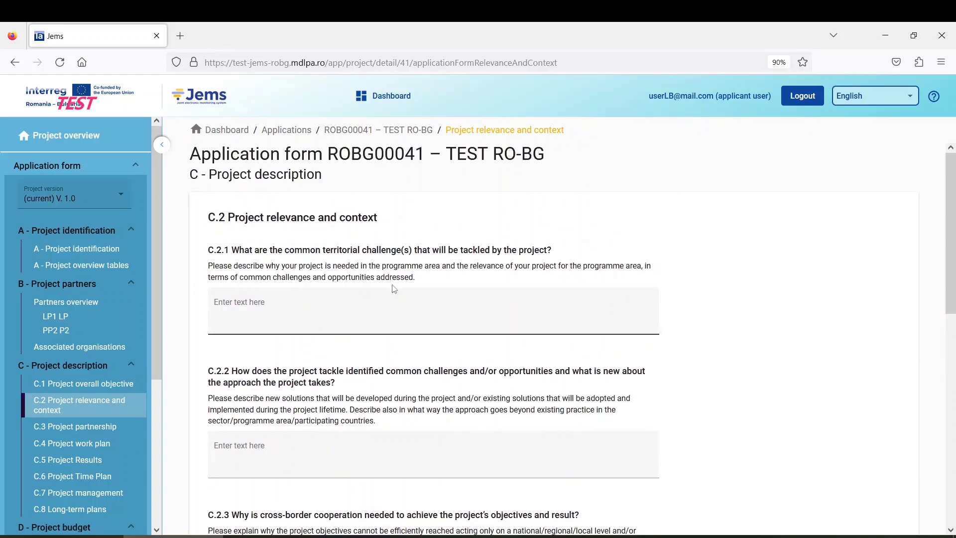
scroll(386, 287, "down", 8)
scroll(386, 286, "down", 4)
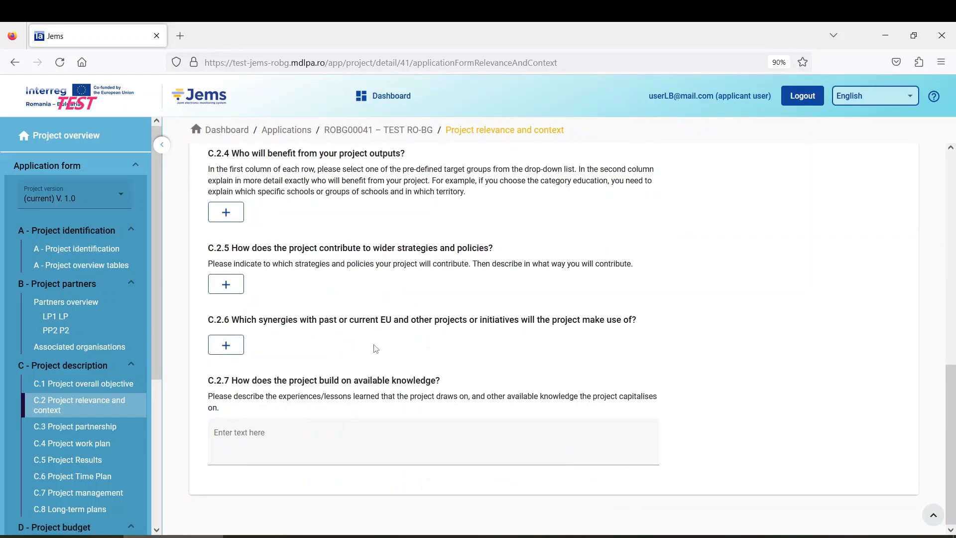
scroll(373, 347, "up", 10)
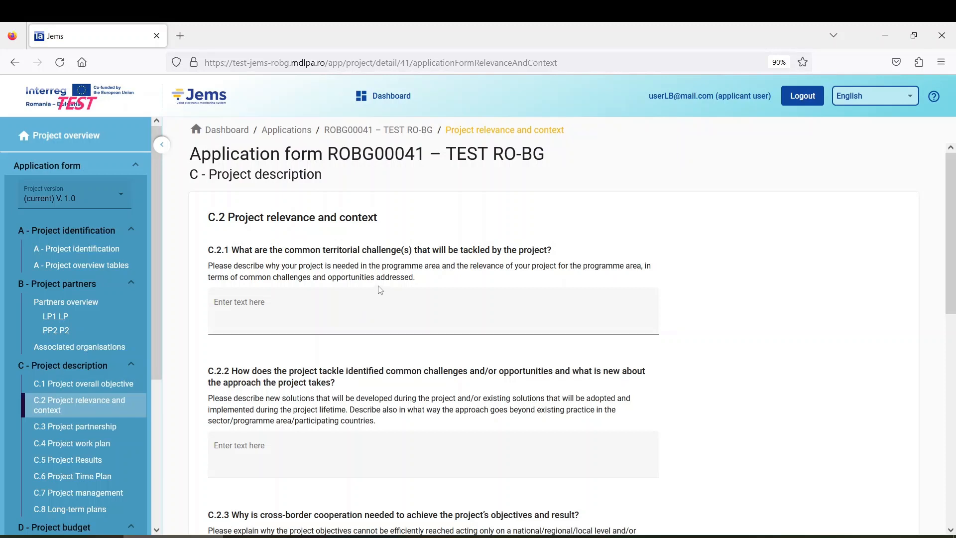
Step: Put the cursor in the C.2.1 answer field and read the C.2.2 guidance text
left_click(413, 309)
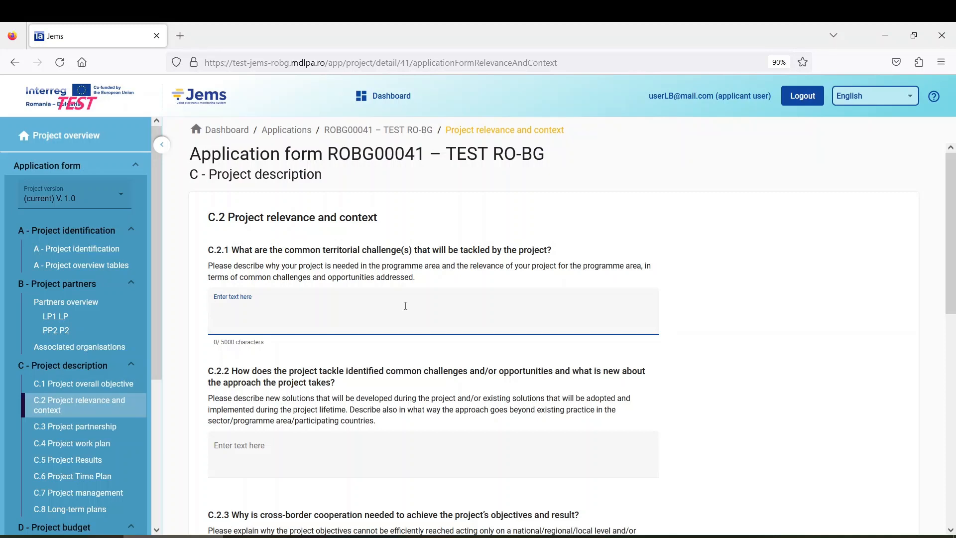
scroll(398, 301, "down", 2)
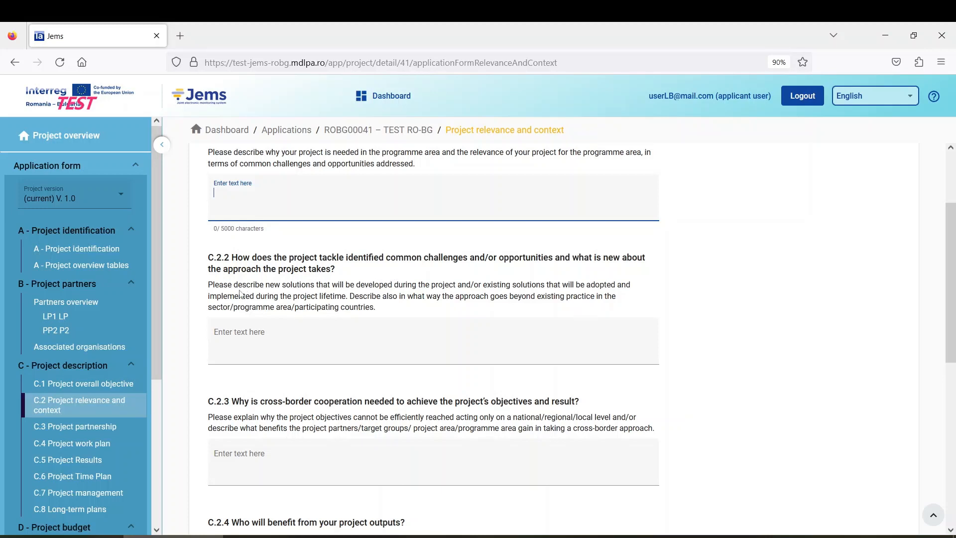
left_click_drag(239, 296, 209, 288)
left_click(209, 288)
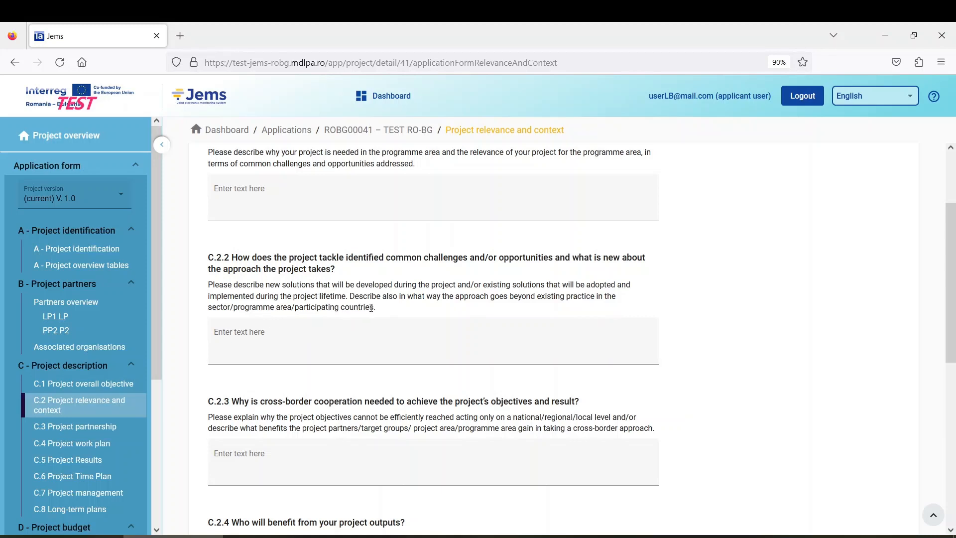
left_click(335, 339)
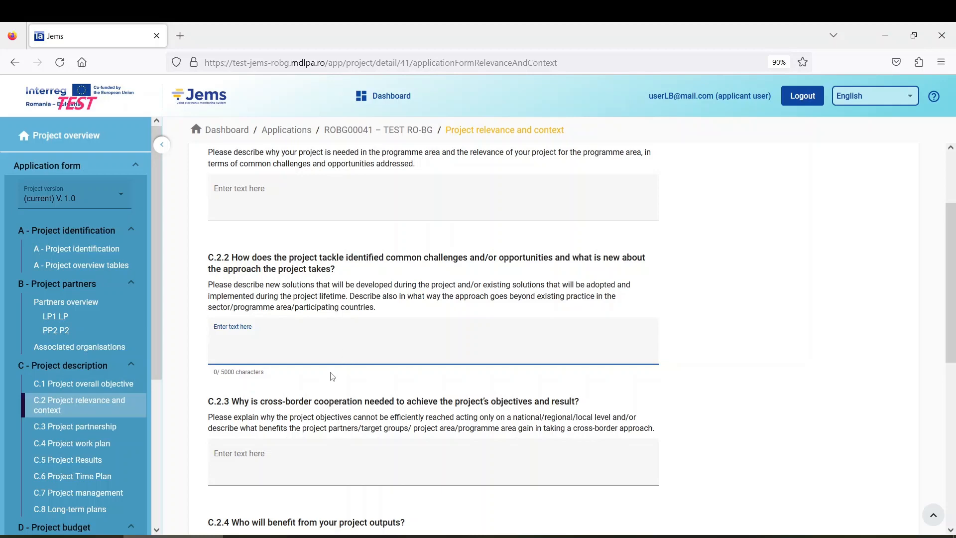
scroll(333, 368, "down", 3)
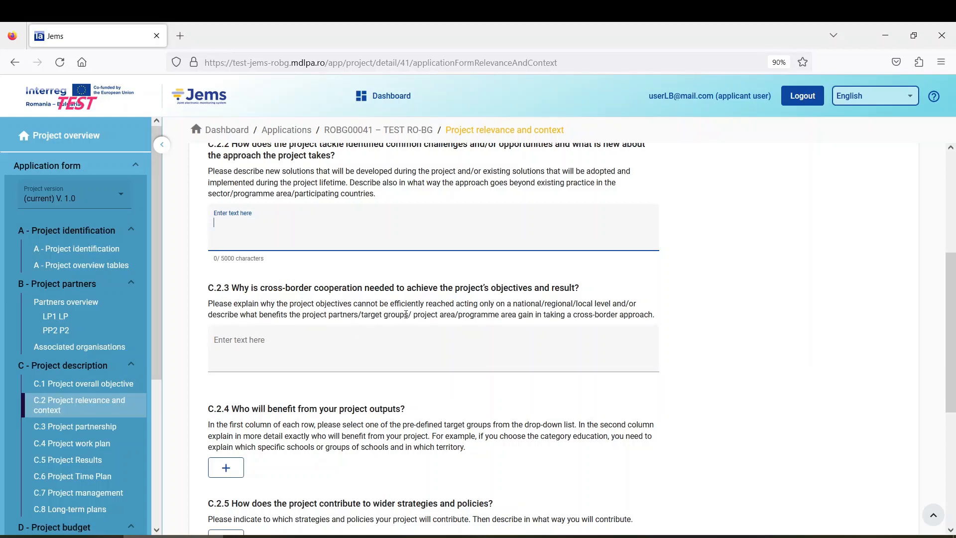
left_click(295, 341)
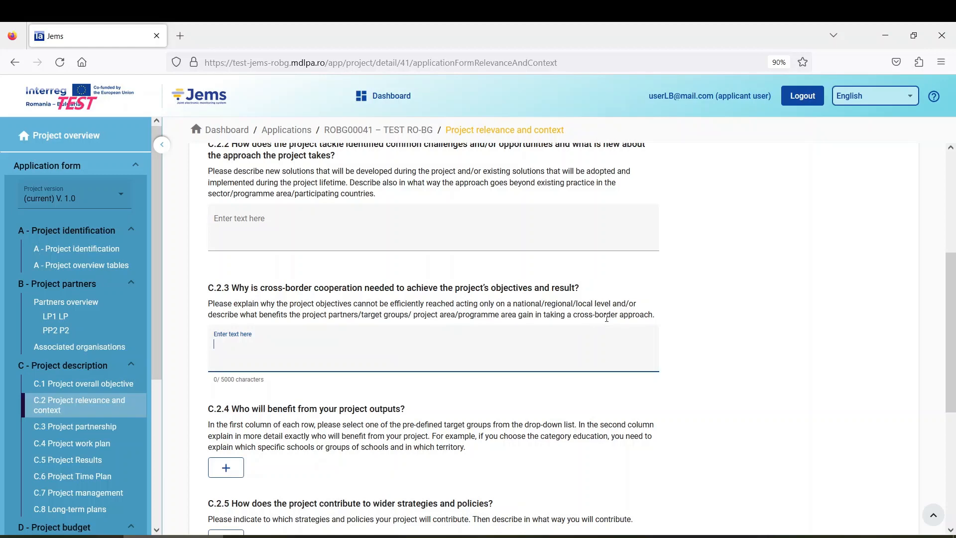
scroll(396, 328, "up", 2)
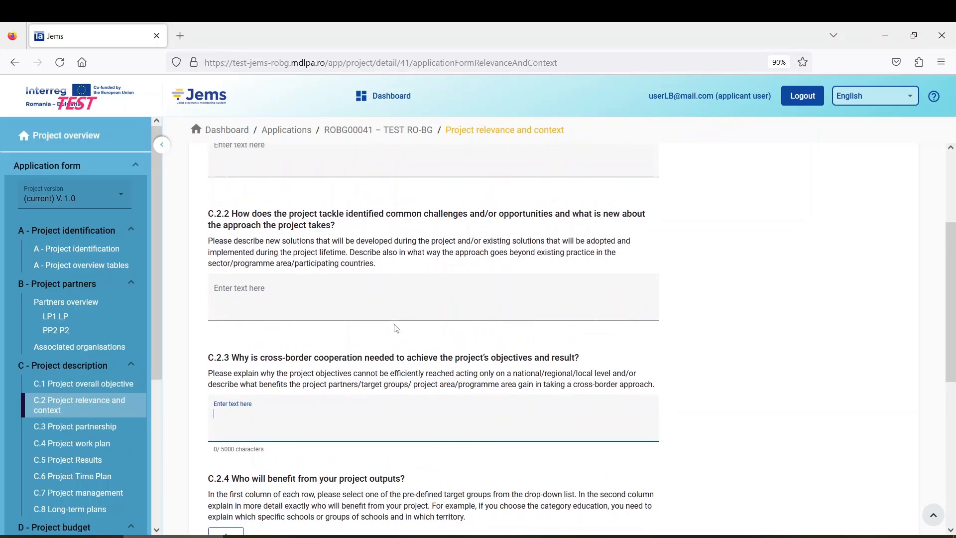
scroll(394, 326, "up", 4)
scroll(390, 323, "down", 4)
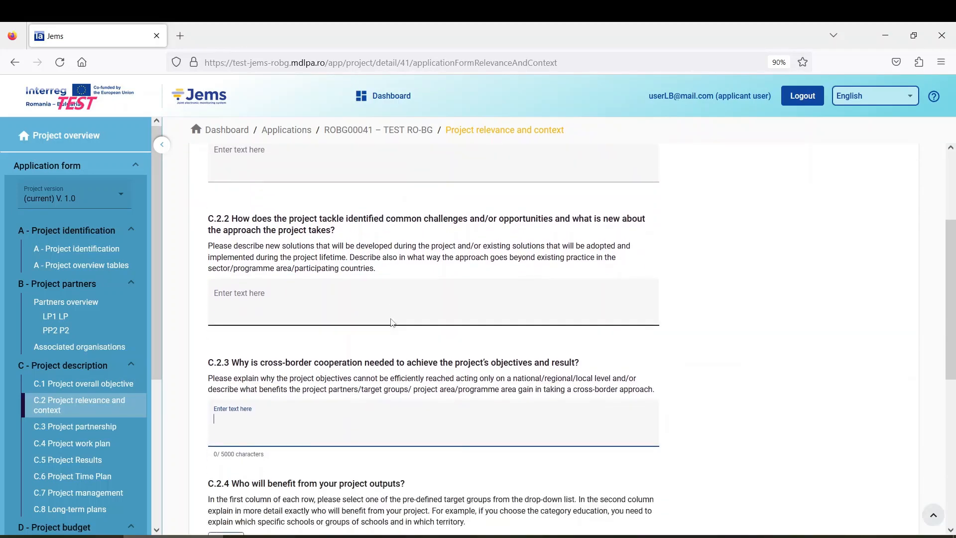
scroll(390, 323, "down", 1)
scroll(389, 319, "down", 3)
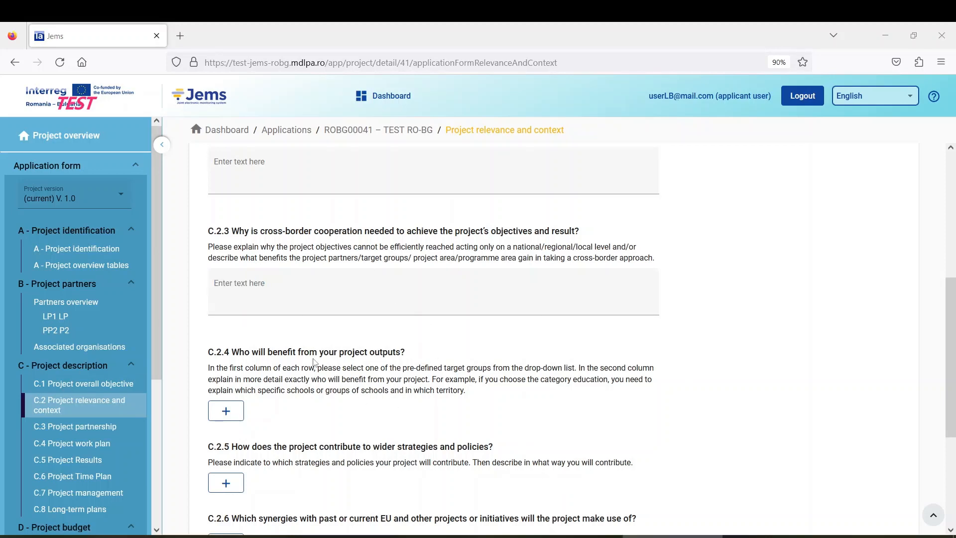
scroll(273, 327, "down", 1)
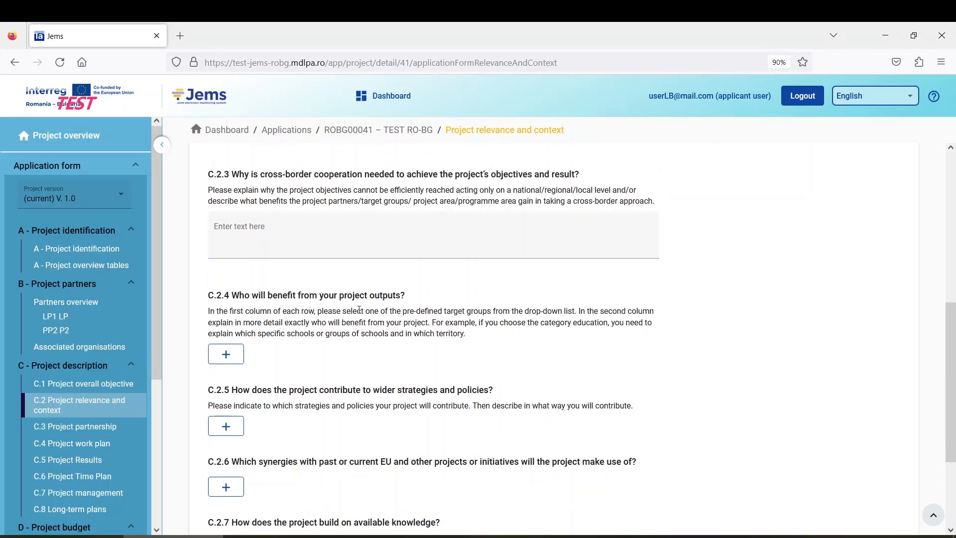
Step: Add two C.2.4 target group rows: General public and Regional public authority
left_click(226, 354)
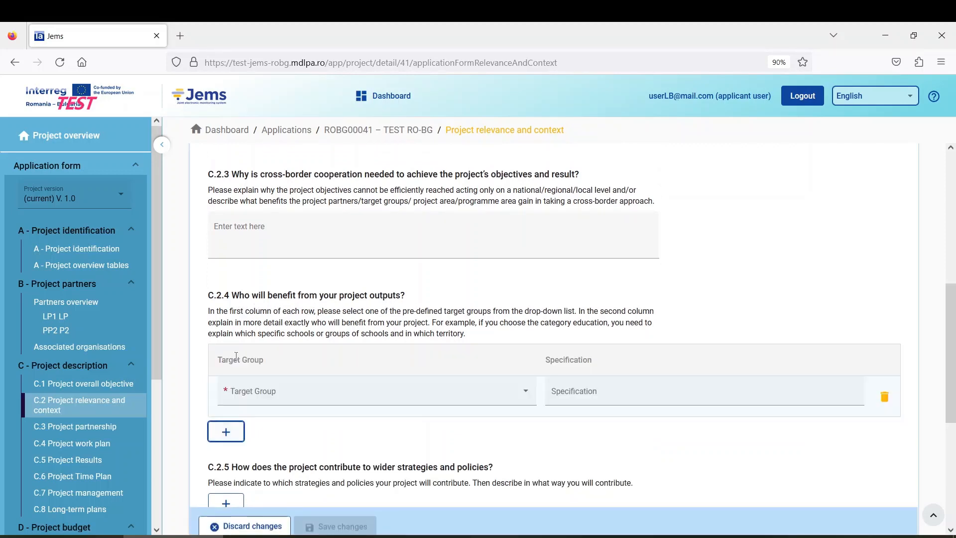
scroll(464, 414, "down", 2)
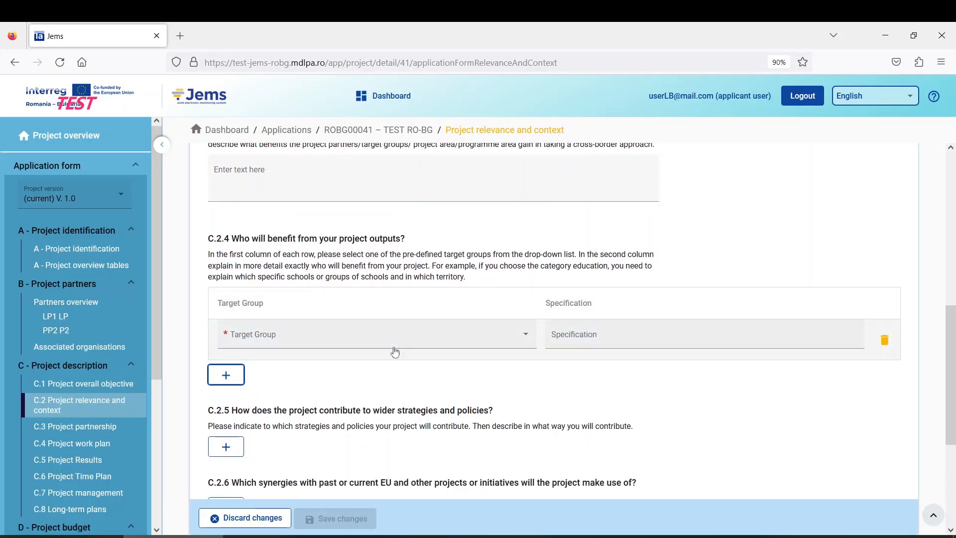
left_click(296, 343)
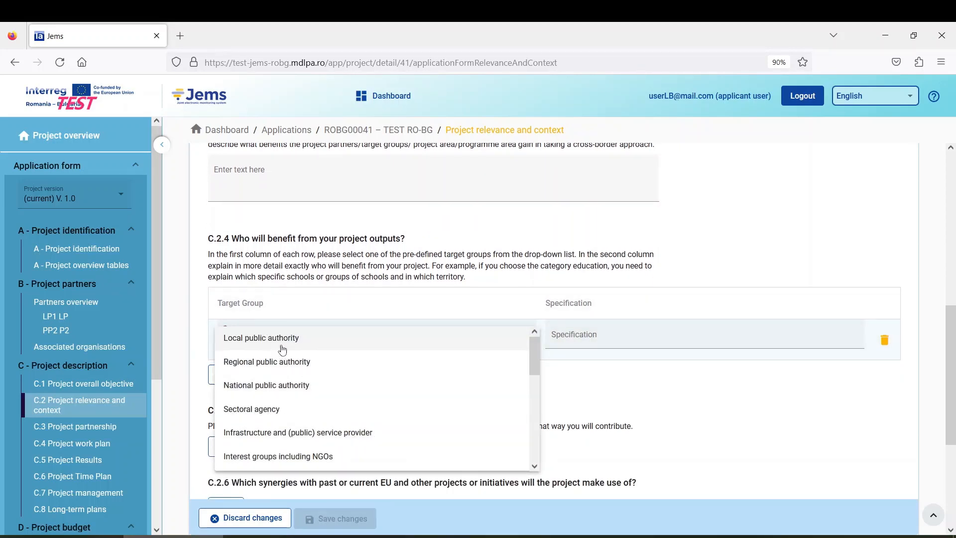
scroll(308, 388, "down", 3)
scroll(308, 389, "down", 3)
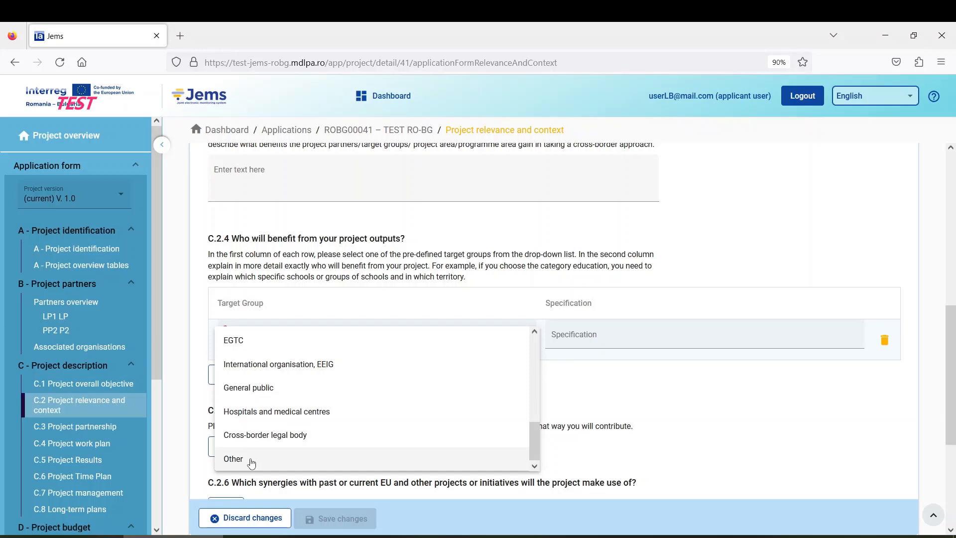
left_click(302, 387)
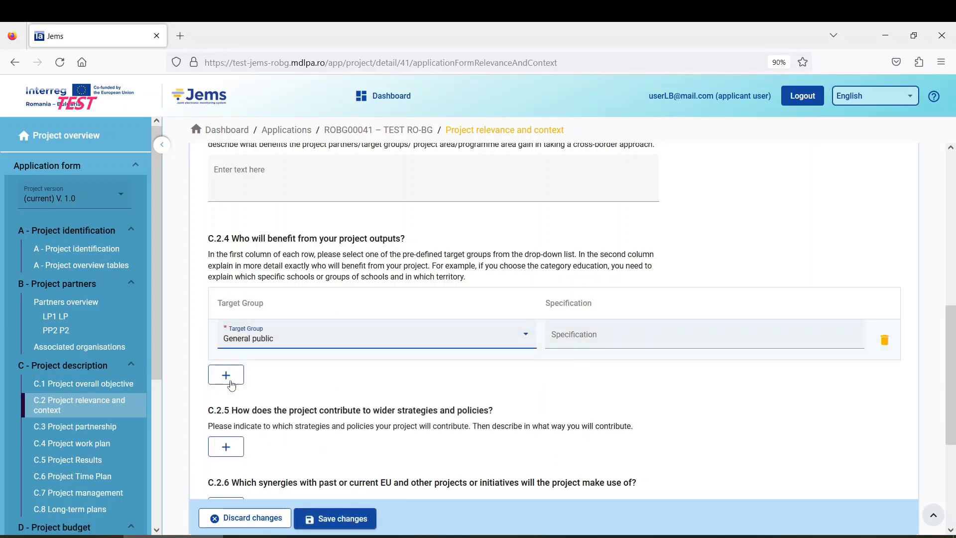
left_click(230, 384)
left_click(283, 380)
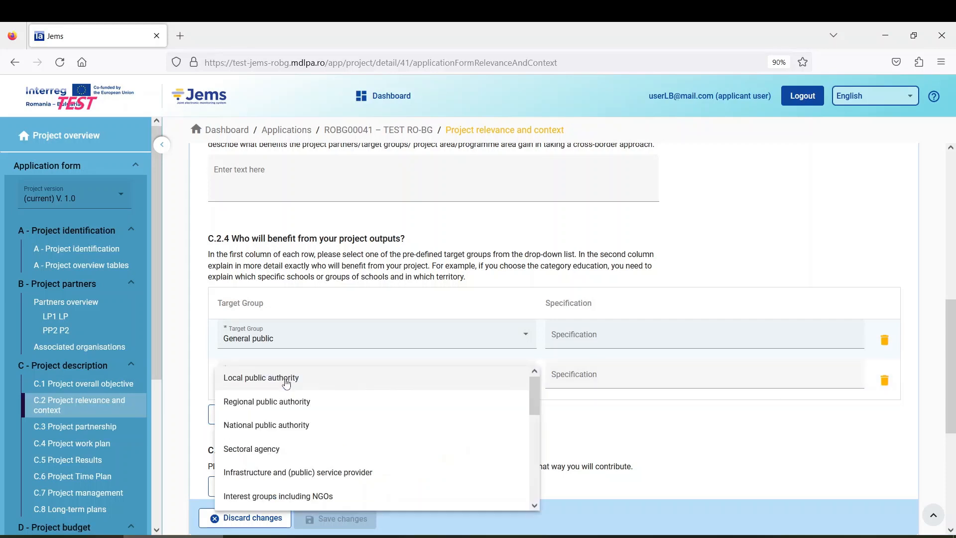
left_click(294, 413)
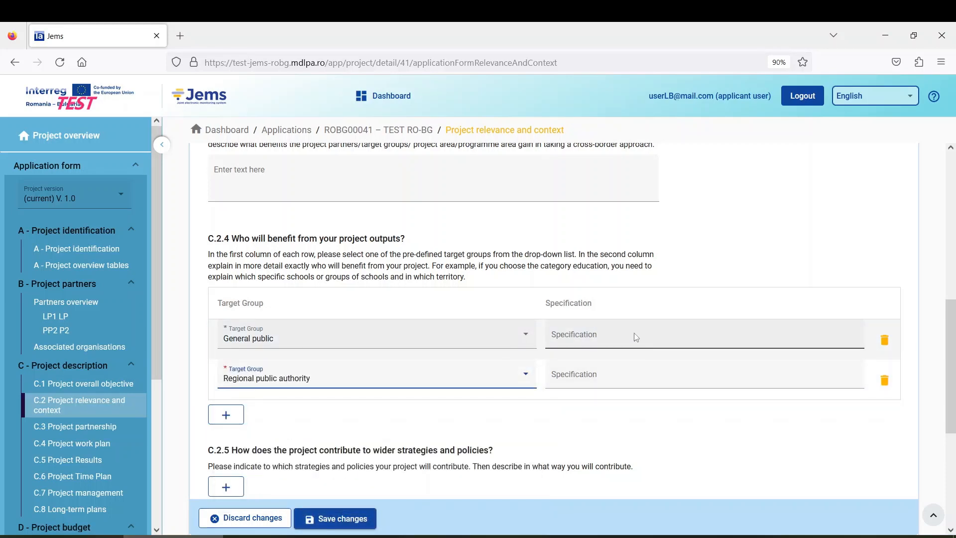
Step: Specify 'grg' and 'rrgr', delete the General public row, and save C.2
left_click(595, 336)
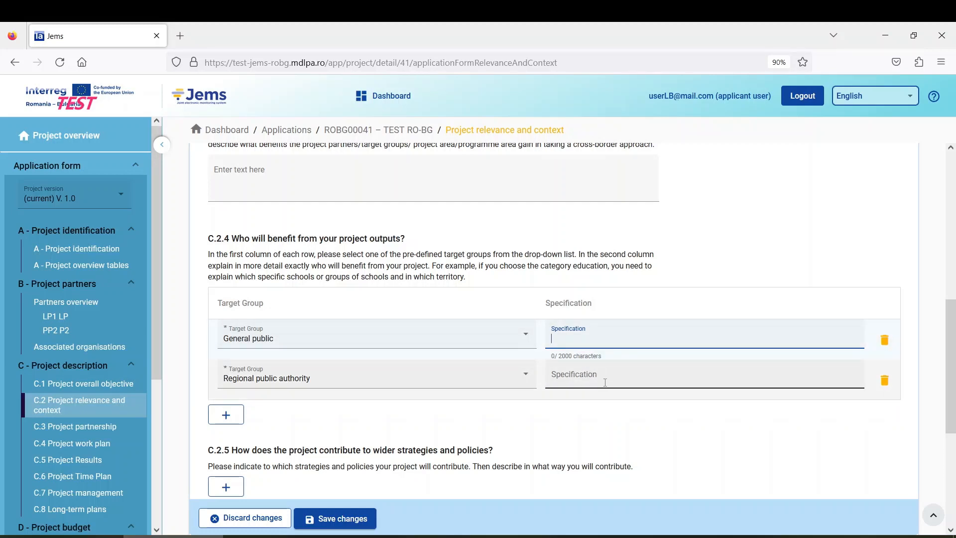
type("grg")
left_click(566, 379)
type("rr")
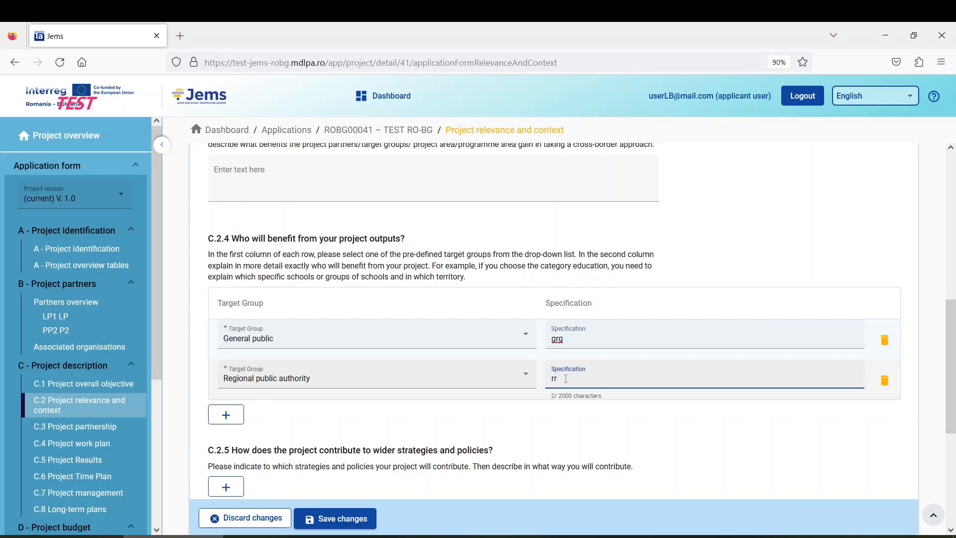
type("gr")
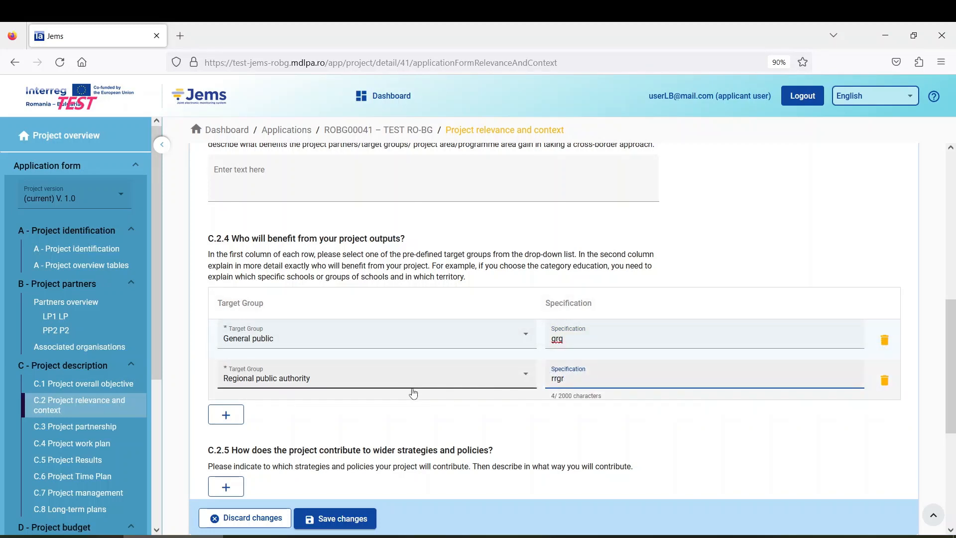
left_click(884, 341)
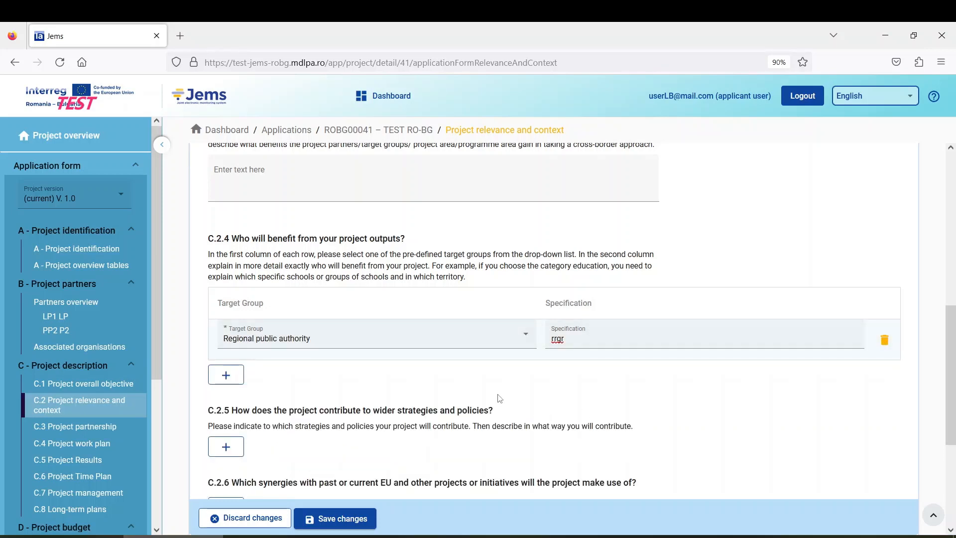
left_click(349, 522)
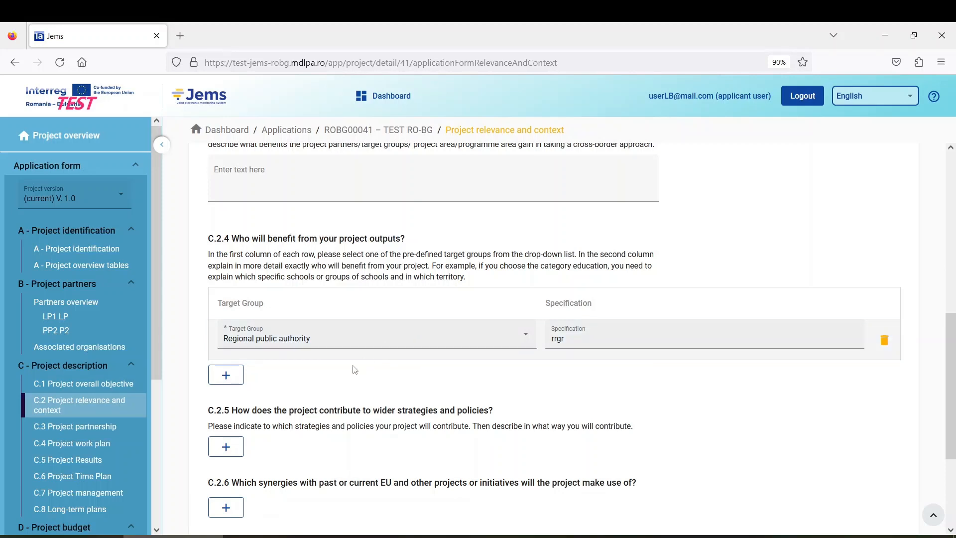
scroll(331, 374, "down", 3)
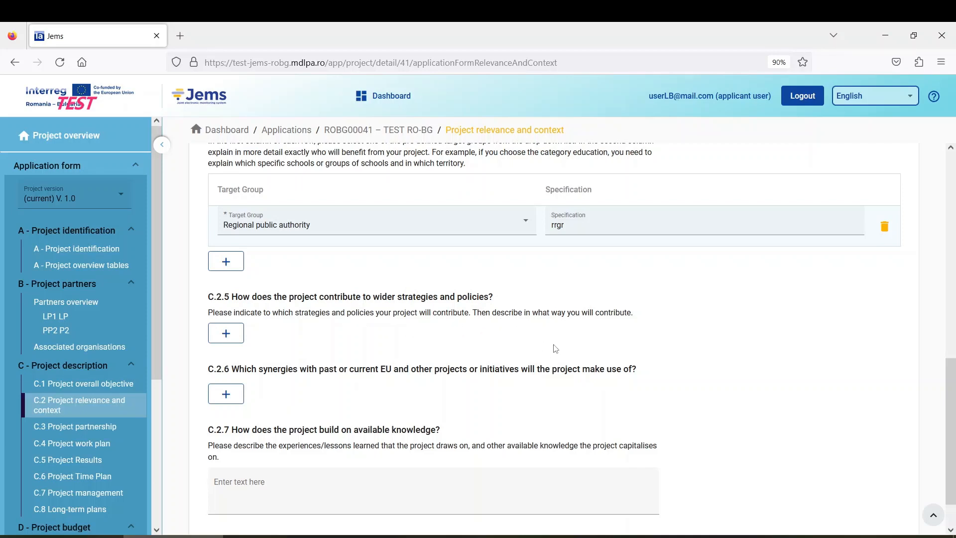
Step: Add EU Strategy for the Danube Region under C.2.5 with contribution 'dfghd'
left_click(232, 333)
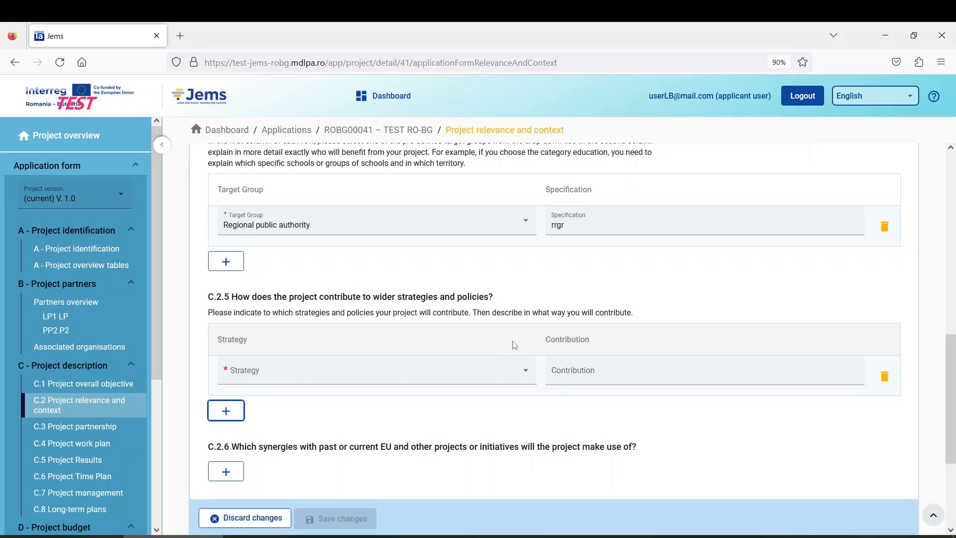
scroll(308, 362, "down", 1)
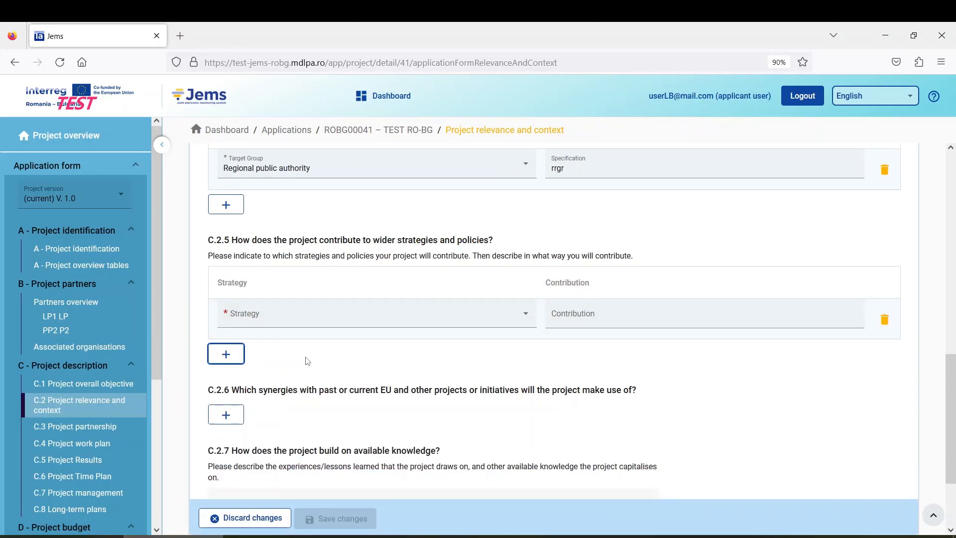
left_click(287, 322)
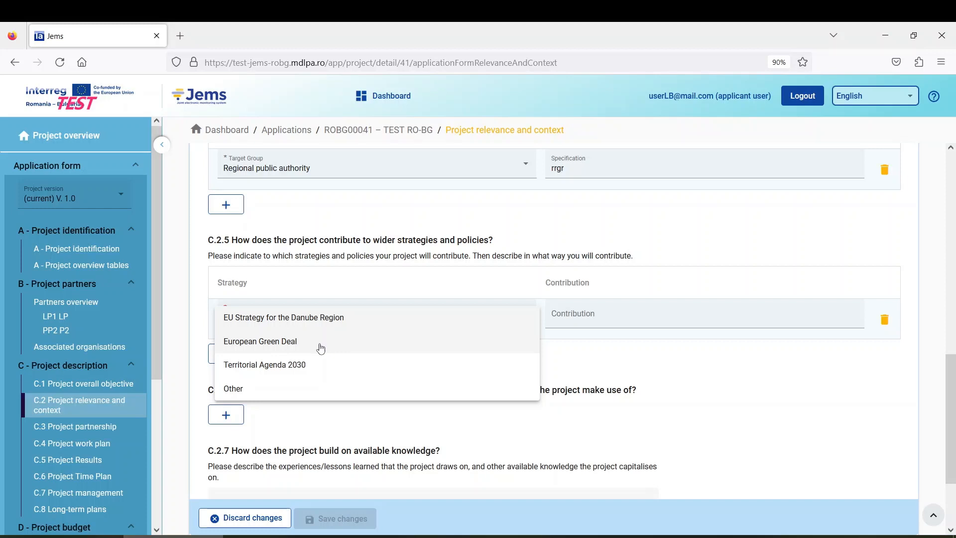
left_click_drag(298, 323, 300, 327)
left_click(300, 327)
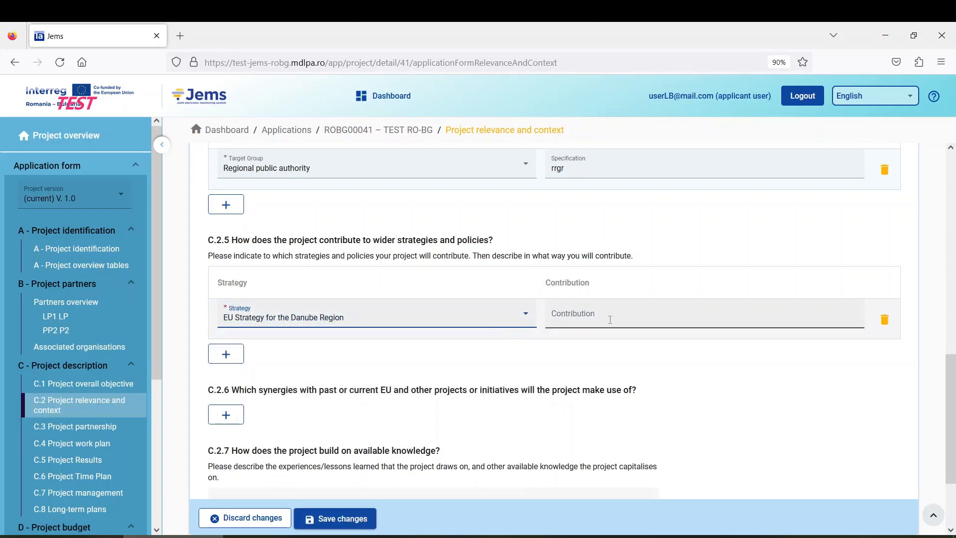
left_click(579, 319)
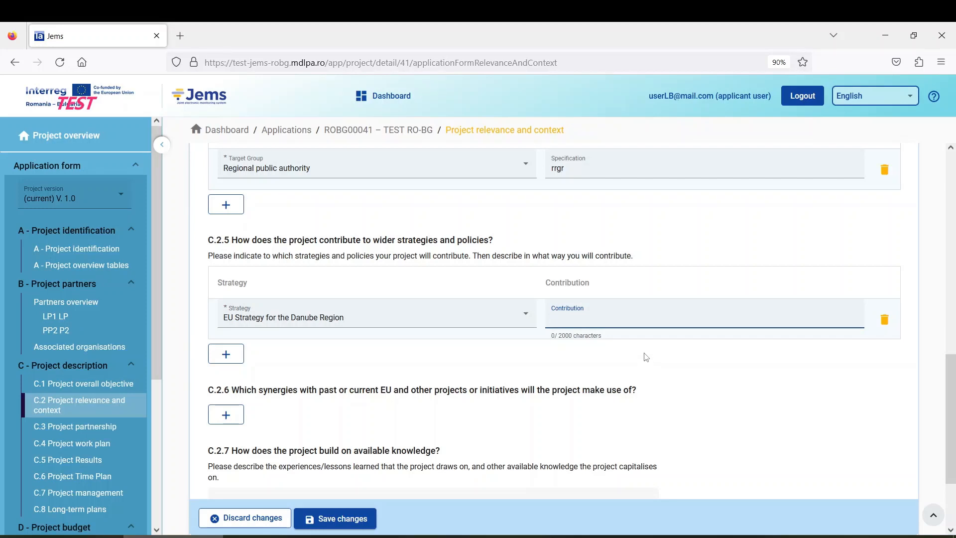
type("dfghd")
Step: Add a second strategy row, European Green Deal, with contribution 'fbdfb'
left_click(226, 356)
left_click(258, 356)
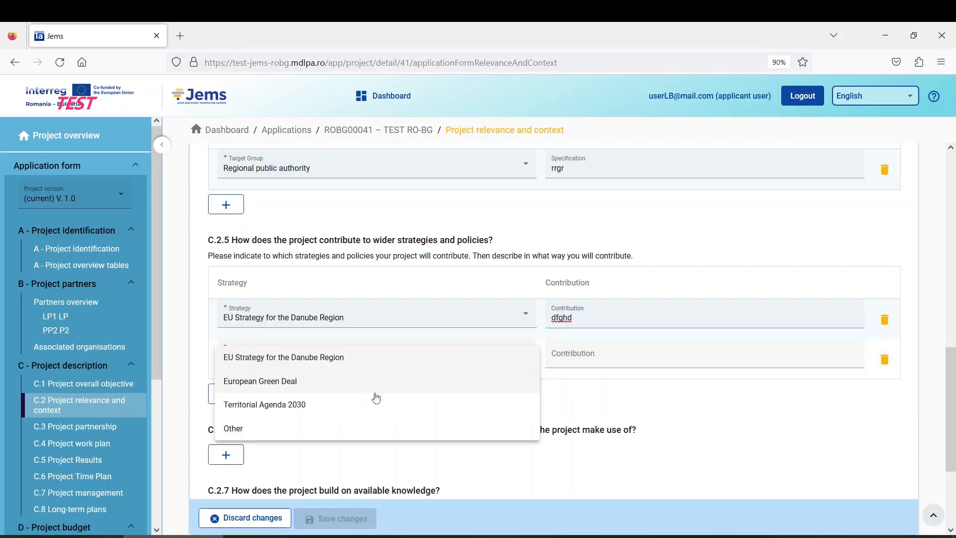
left_click(282, 383)
scroll(344, 358, "down", 2)
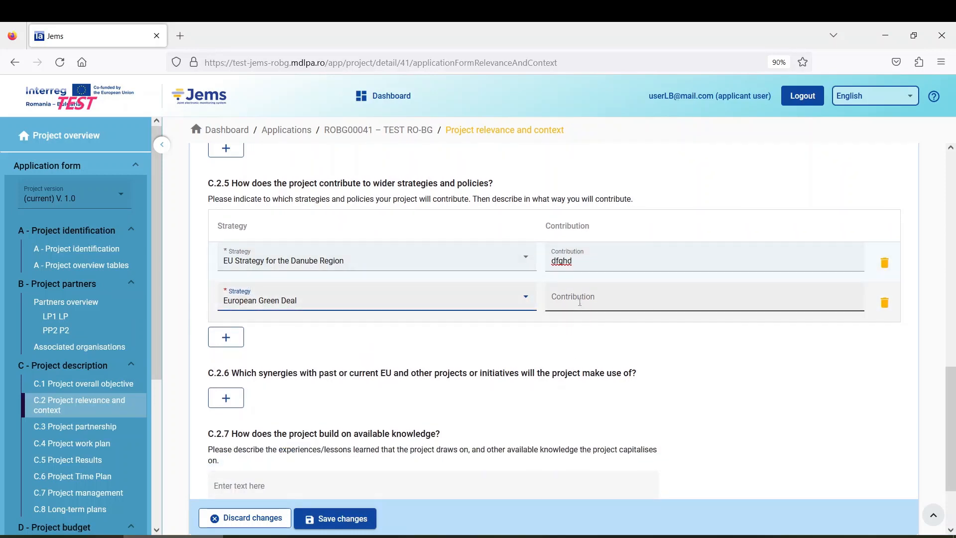
left_click(613, 301)
type("fbdfb")
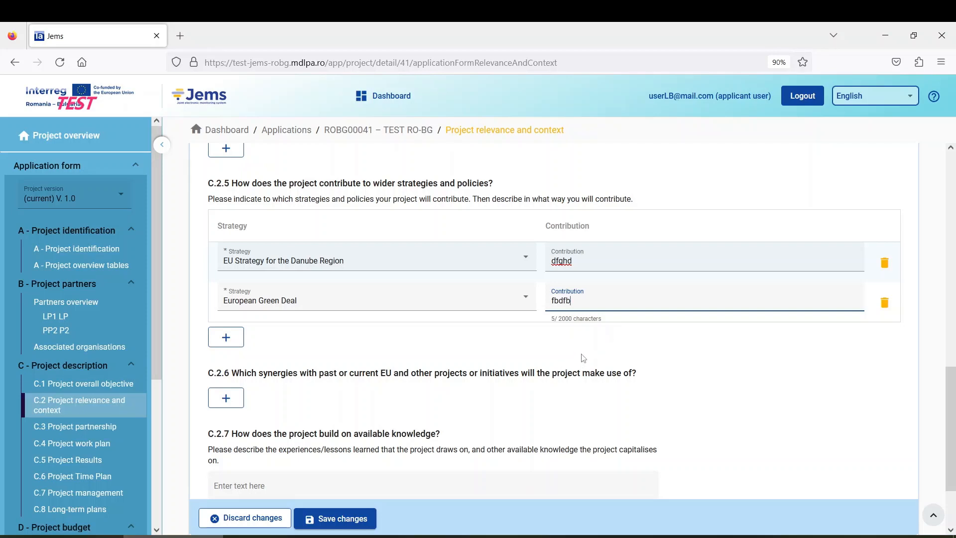
Step: Save the two C.2.5 strategies and add an empty synergy row under C.2.6
left_click(353, 521)
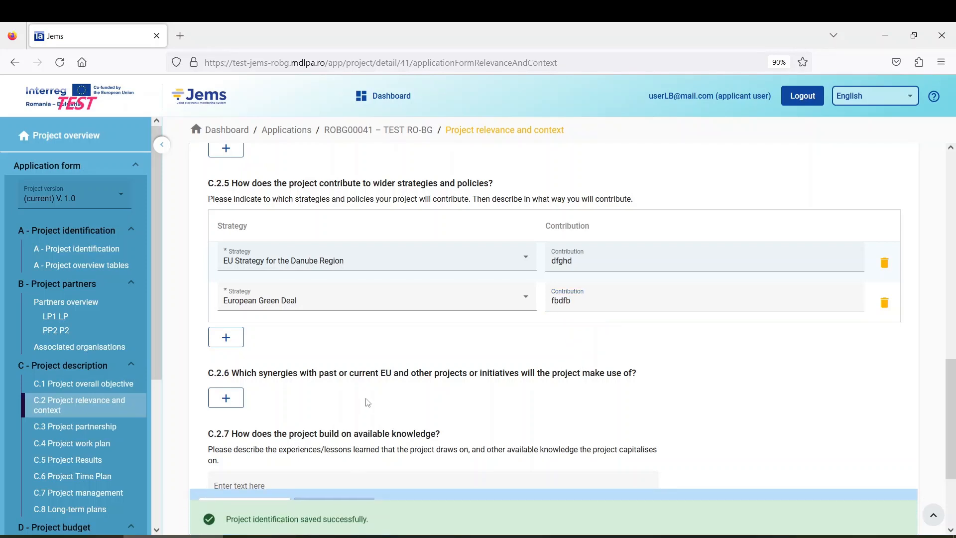
scroll(357, 314, "down", 2)
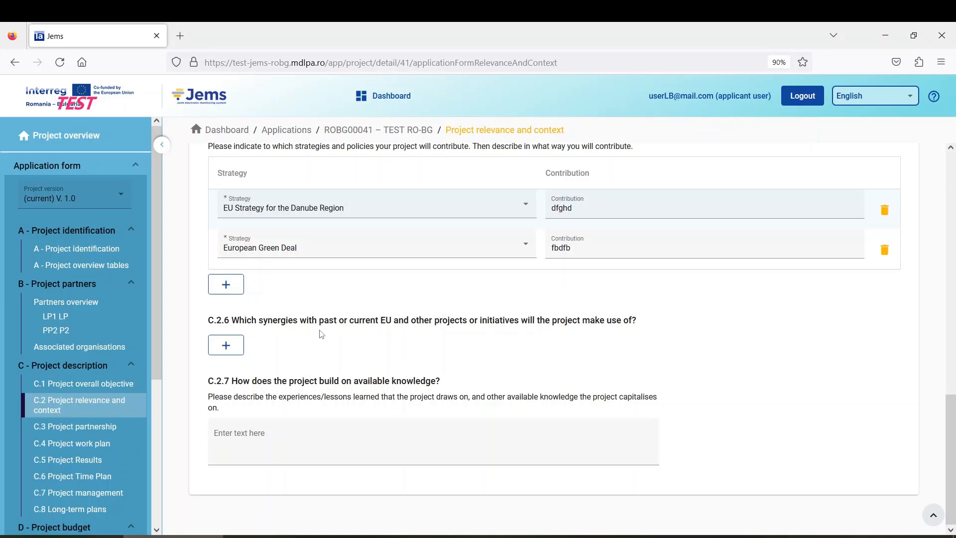
left_click(225, 344)
Step: Enter 'vger' as the C.2.6 project or initiative with synergy 'rebe', and save
scroll(309, 383, "down", 1)
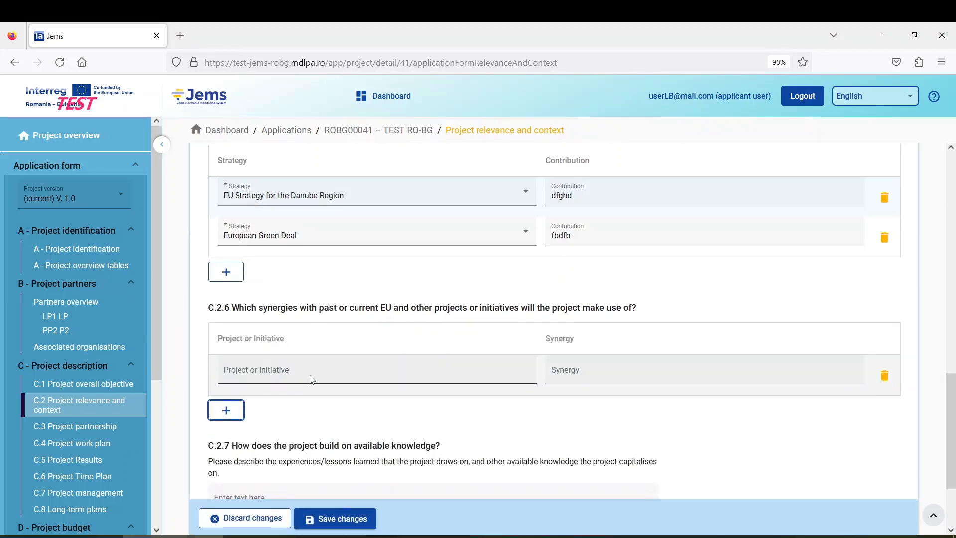
scroll(309, 378, "down", 1)
left_click(315, 326)
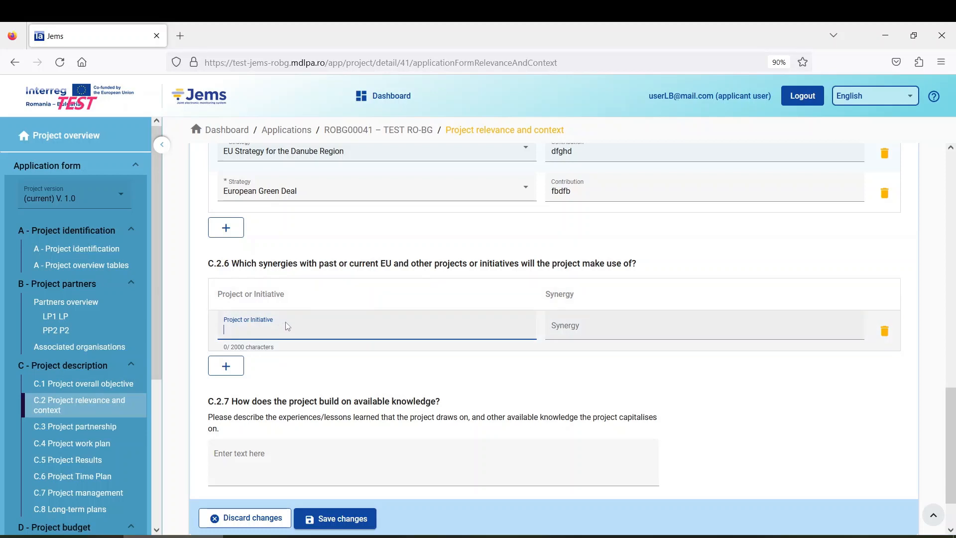
left_click(575, 332)
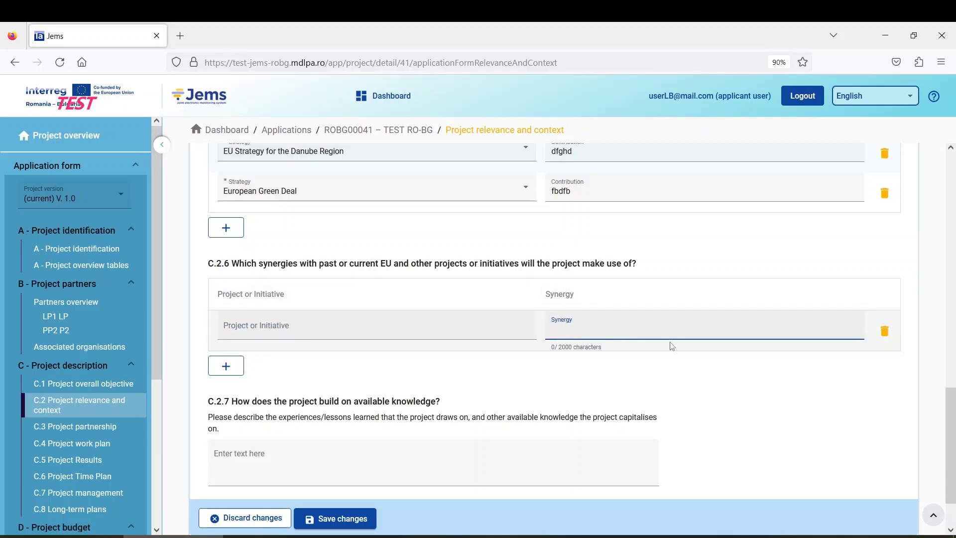
left_click(442, 326)
left_click(605, 319)
left_click(289, 329)
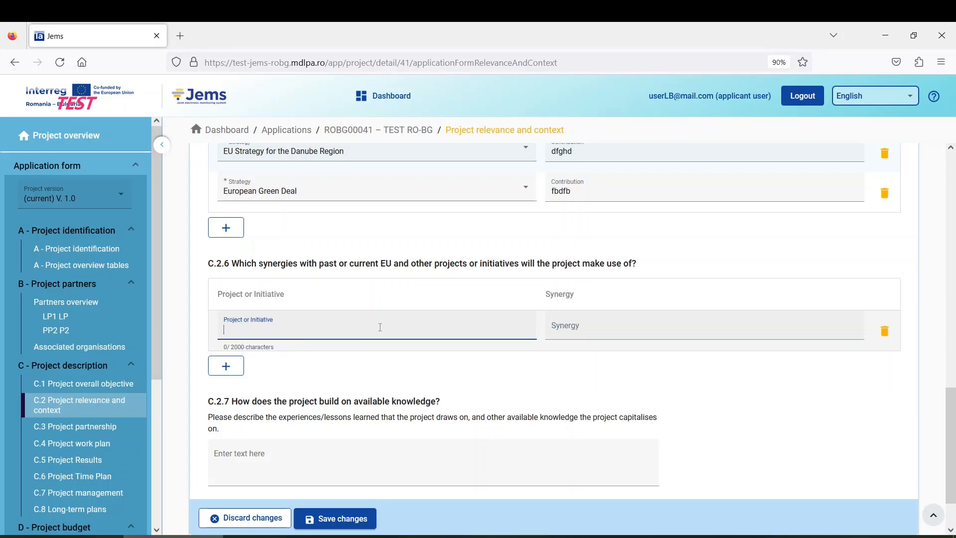
key("Tab")
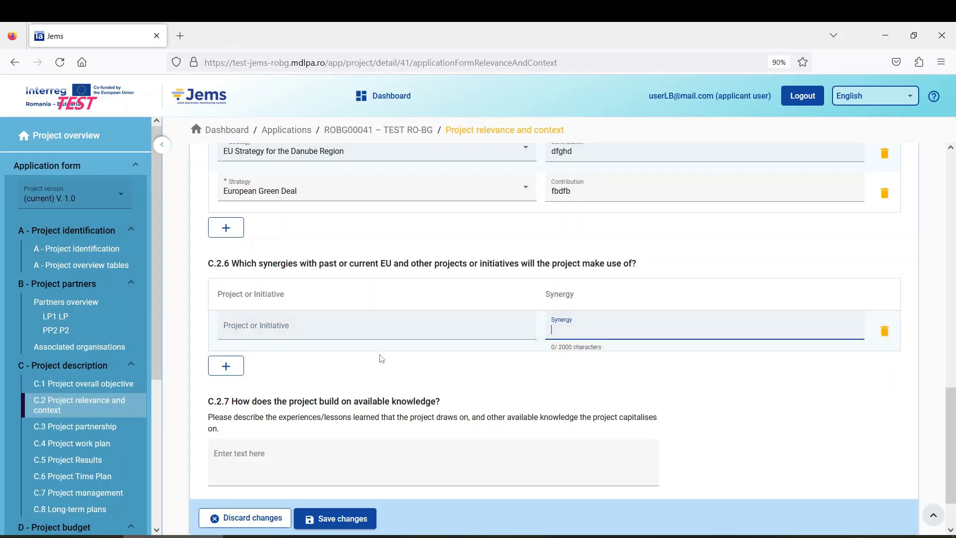
left_click(337, 331)
type("vger")
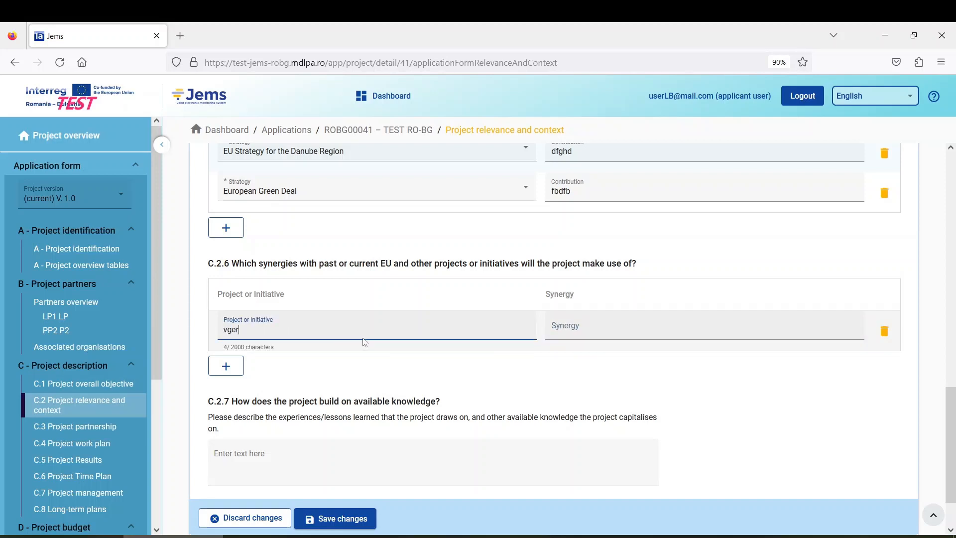
left_click(565, 326)
type("rebe")
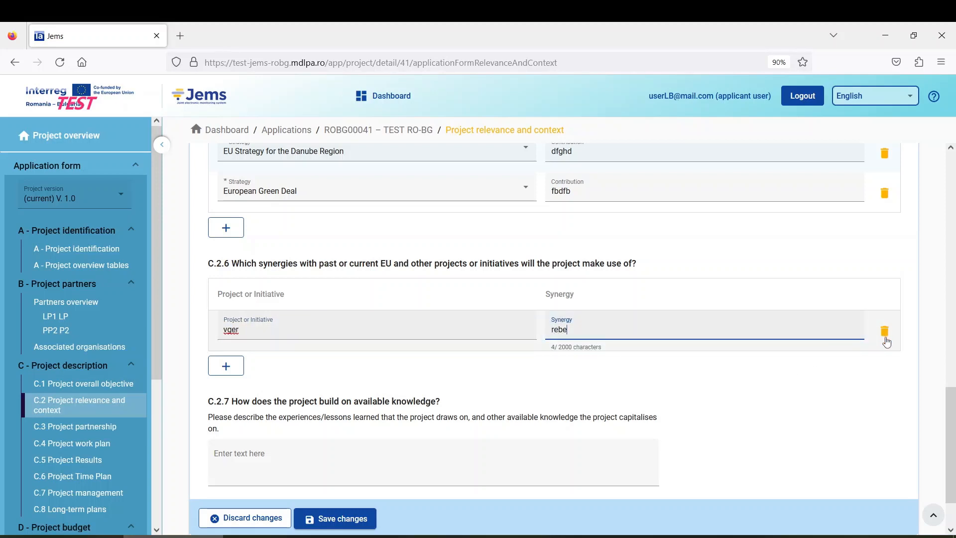
scroll(495, 386, "down", 2)
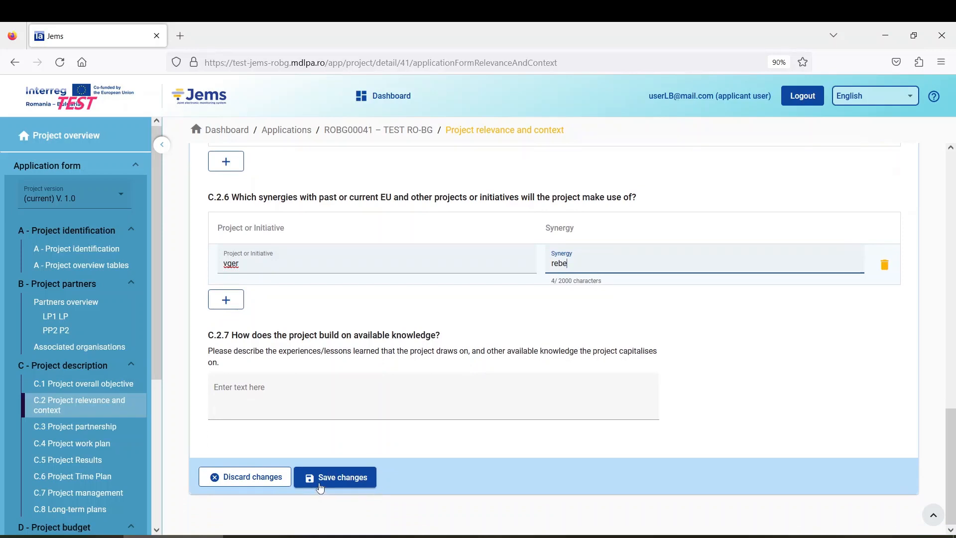
left_click(336, 479)
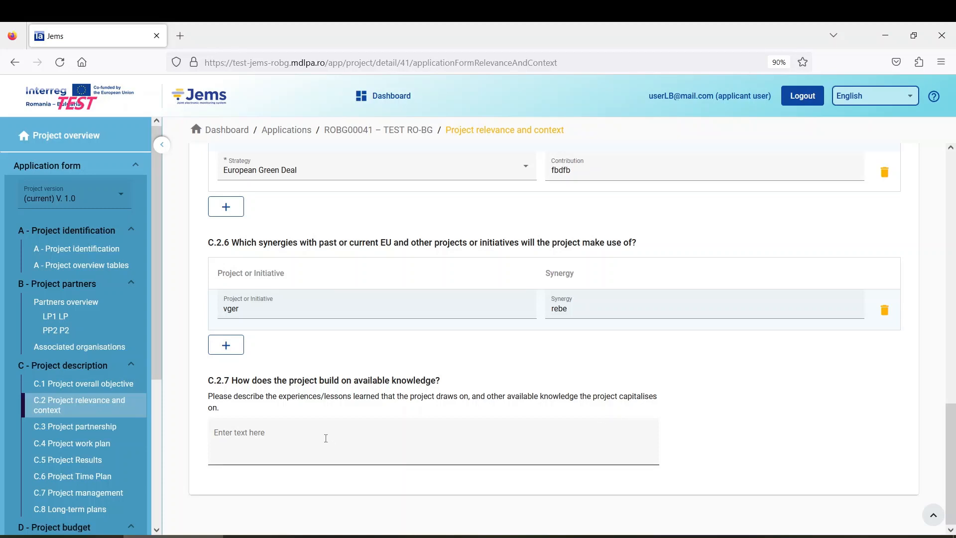
Step: Answer C.2.7 with 'gvdf', save it, and scroll back up to C.2.5
left_click(343, 446)
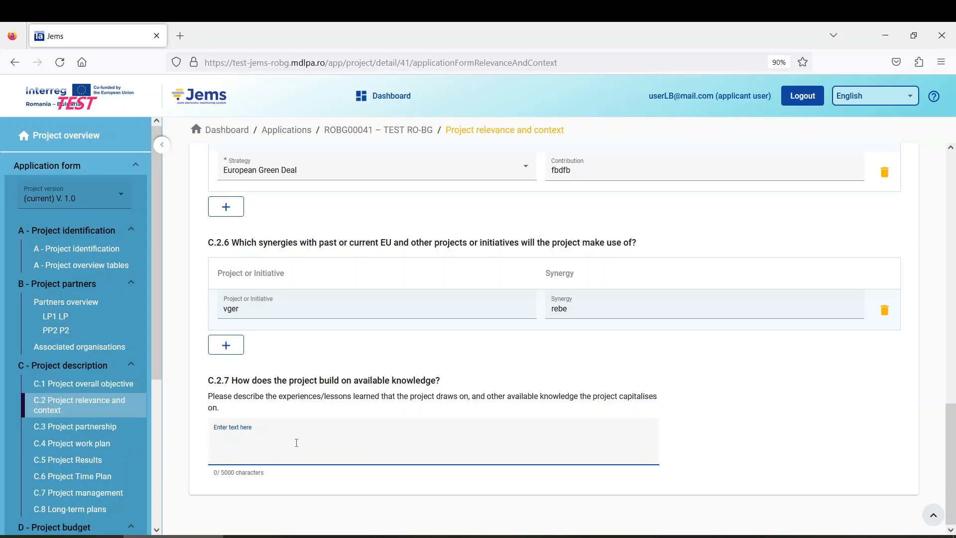
type("gvdf")
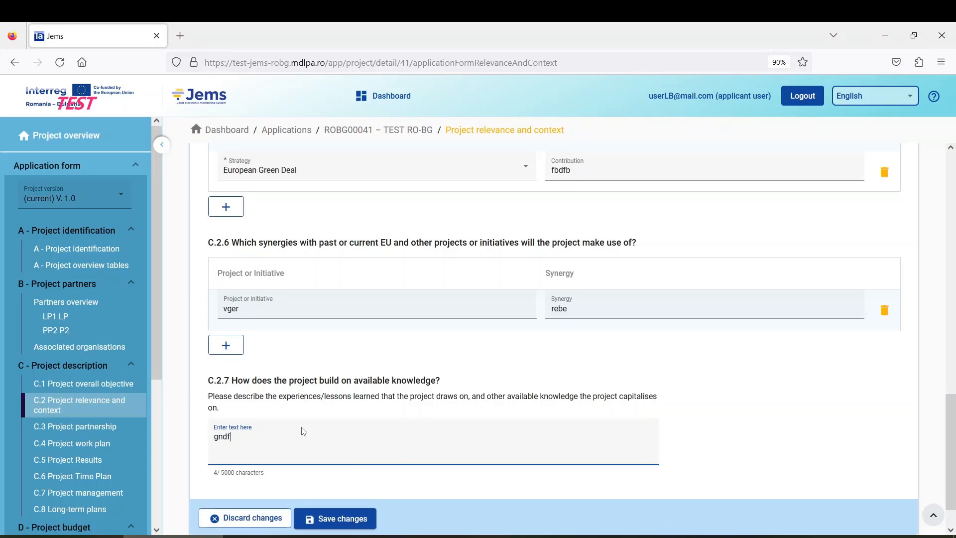
left_click(327, 522)
scroll(260, 448, "down", 3)
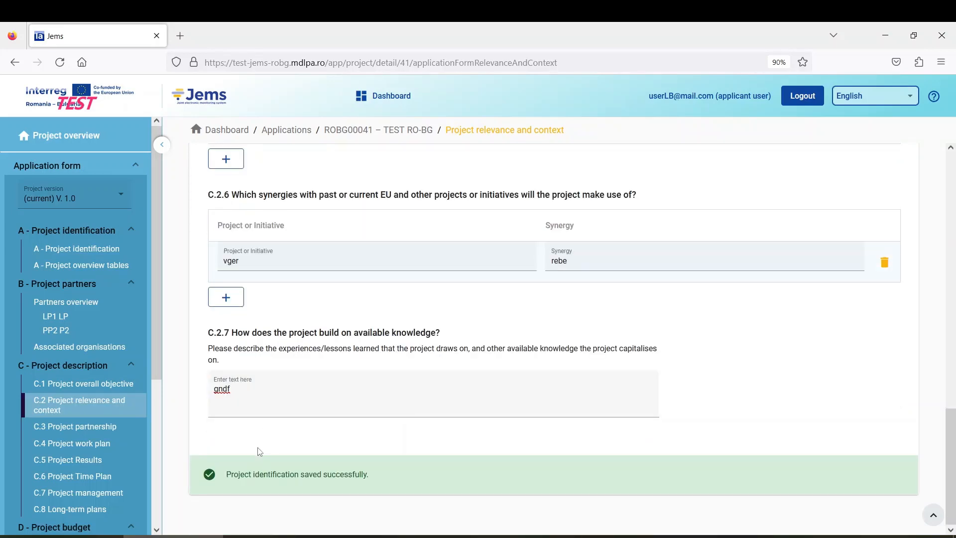
scroll(451, 418, "up", 6)
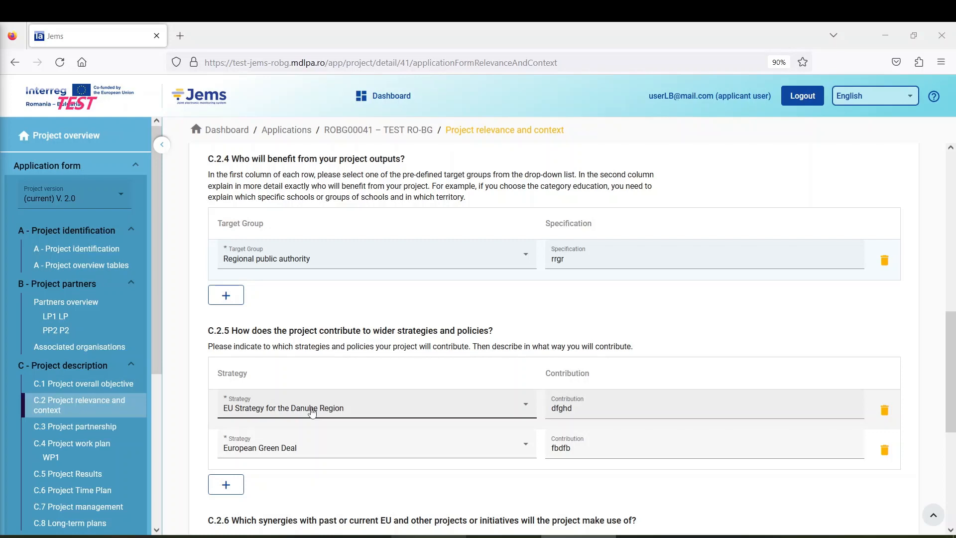
Step: Check the first strategy choice without changing it, then view C.7 Project management down to C.7.6
left_click(370, 412)
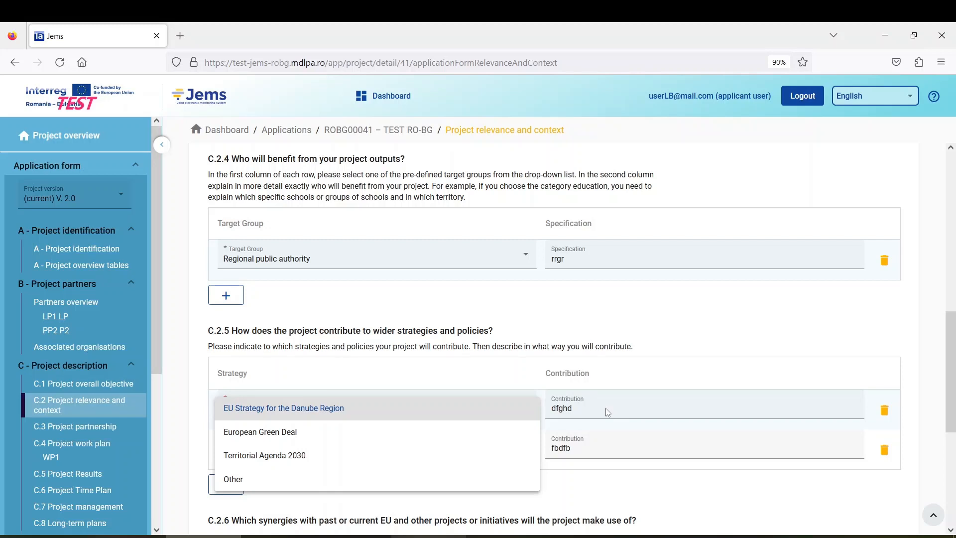
left_click(332, 315)
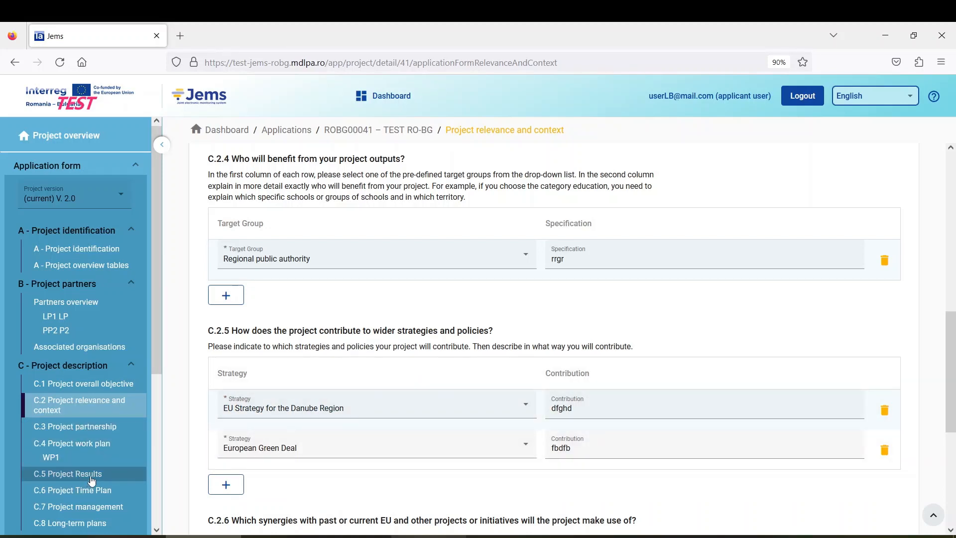
left_click(103, 512)
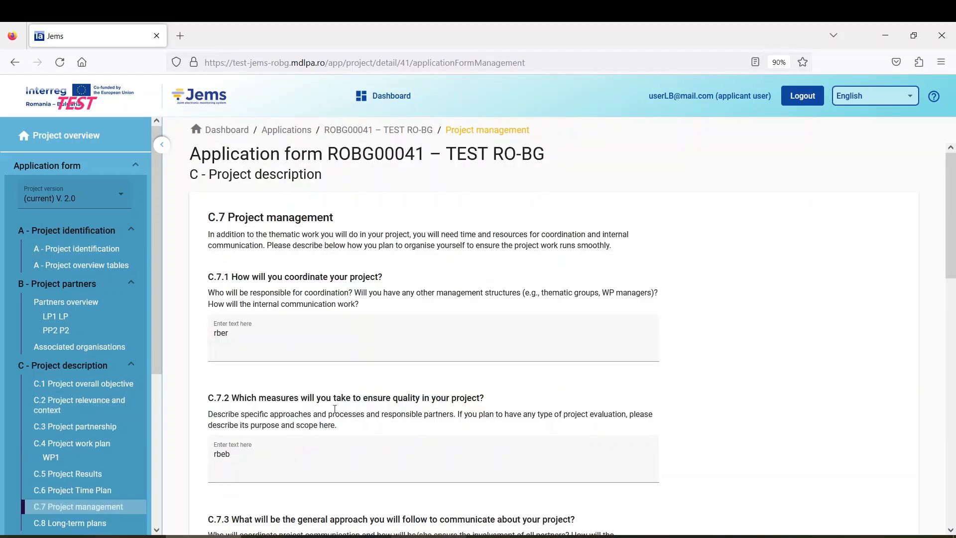
scroll(375, 394, "down", 8)
scroll(375, 394, "down", 6)
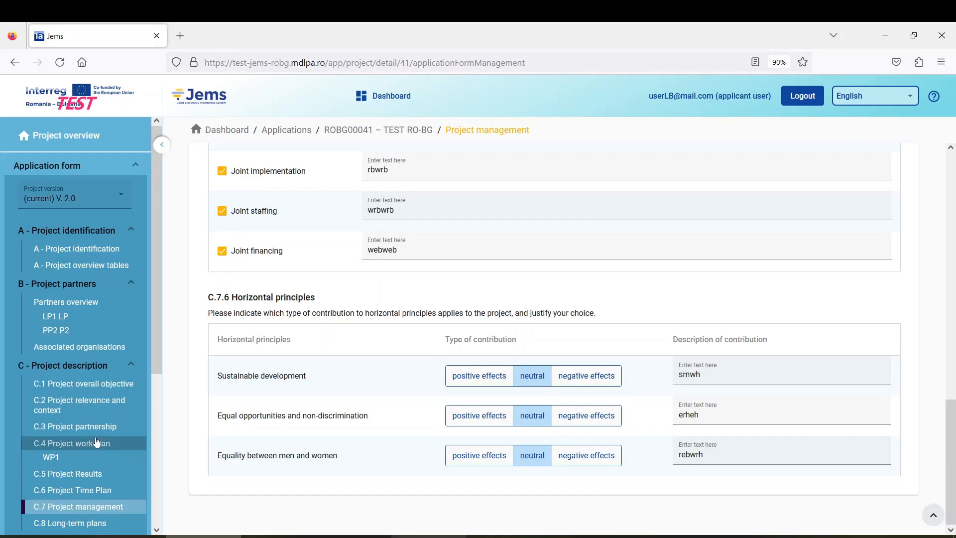
Step: Revisit the C.2 strategies table, then go to C.3 Project partnership
left_click(98, 416)
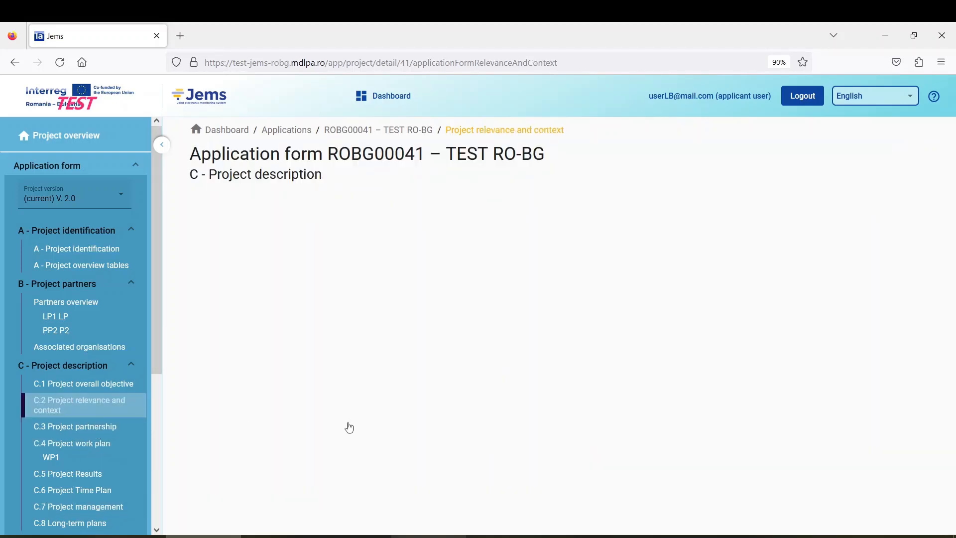
scroll(419, 363, "down", 10)
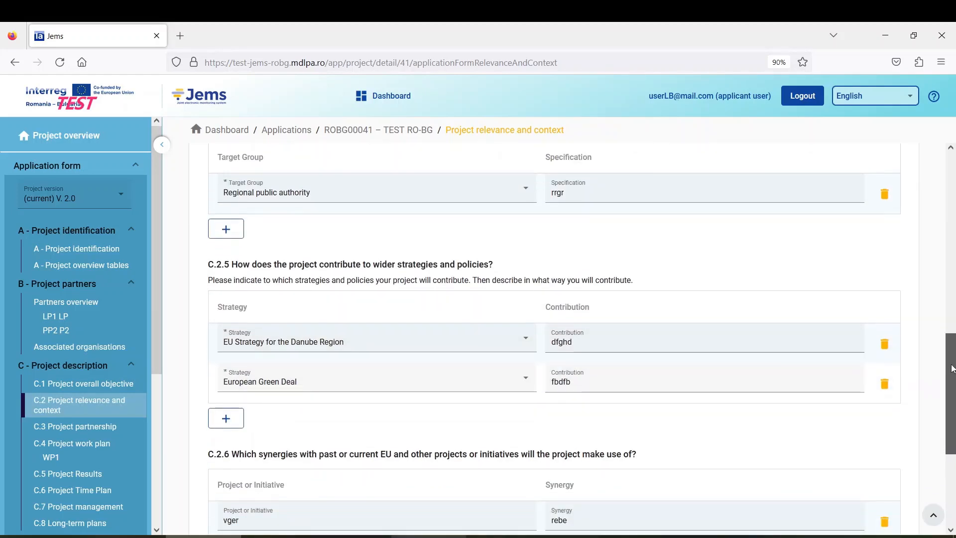
left_click_drag(952, 357, 952, 346)
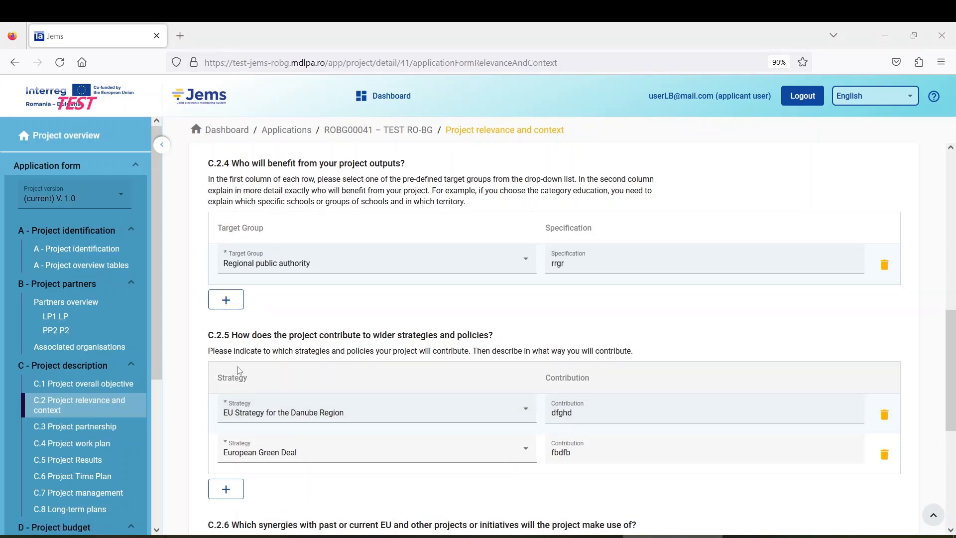
left_click(106, 431)
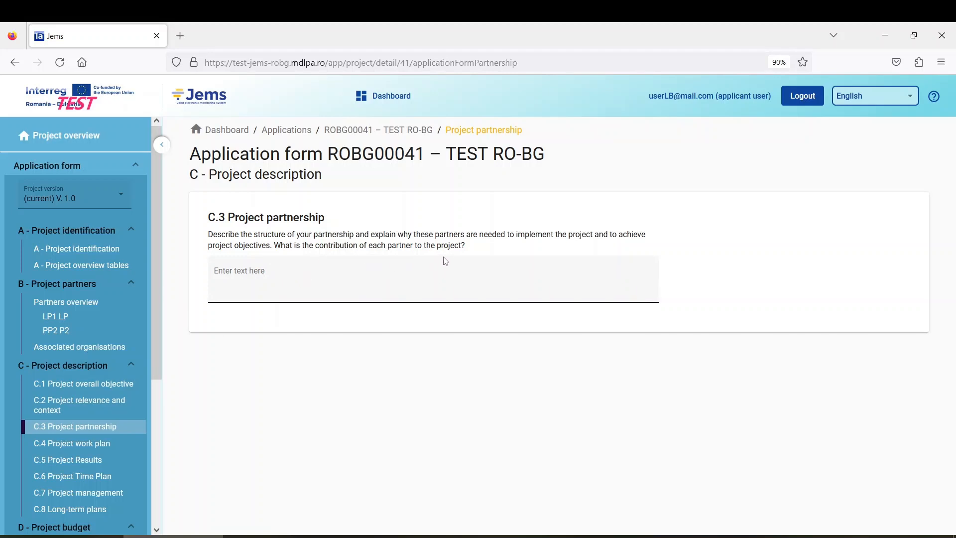
Step: Save 'fndt' as the C.3 partnership description and continue to C.4 Project work plan
left_click(287, 279)
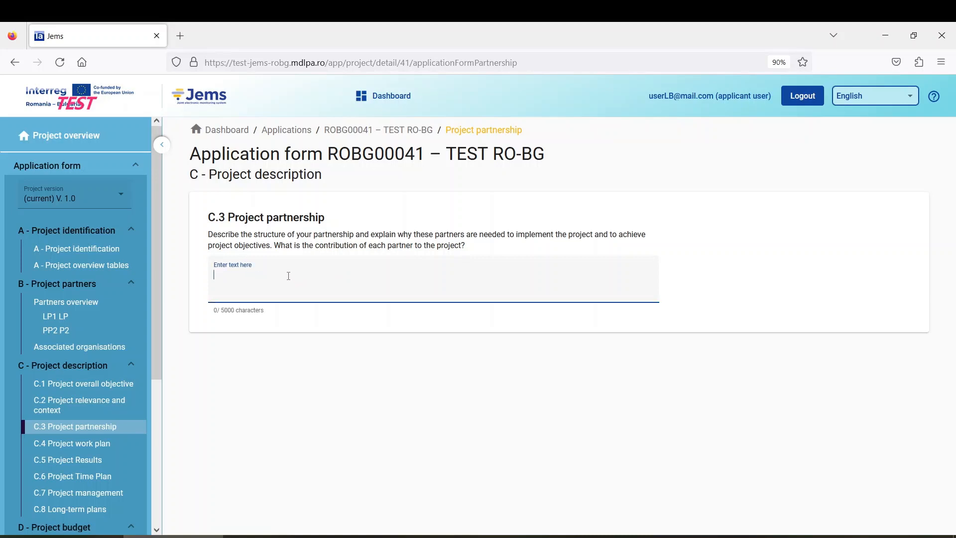
type("fndt")
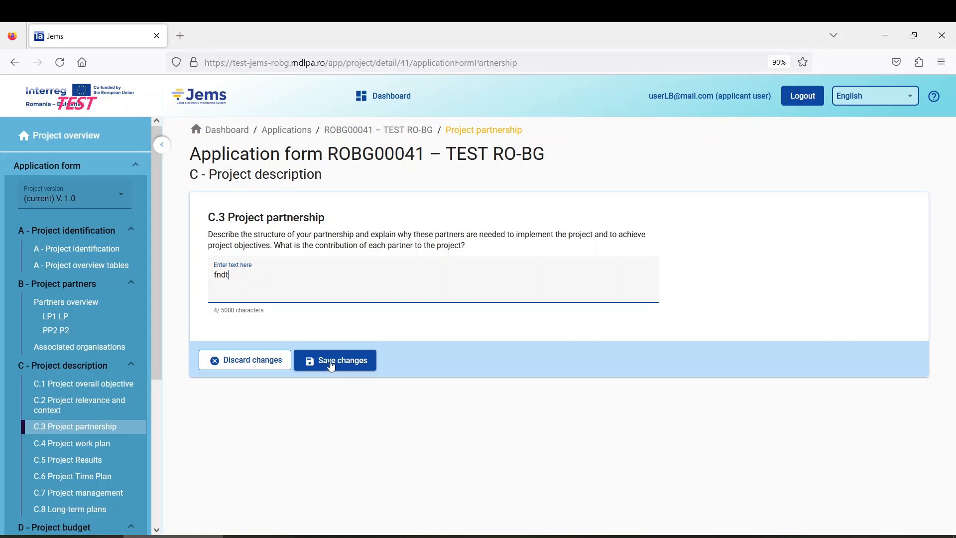
left_click(352, 363)
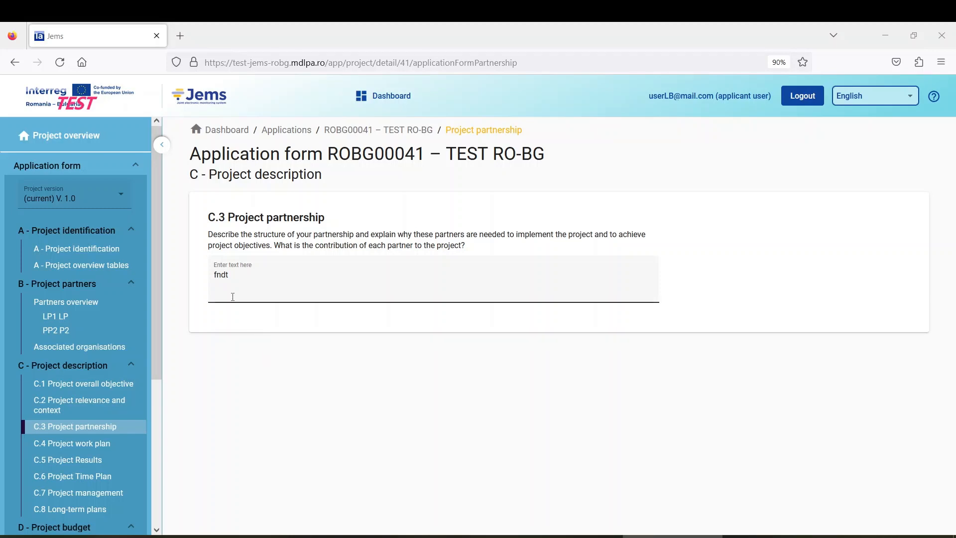
left_click(89, 448)
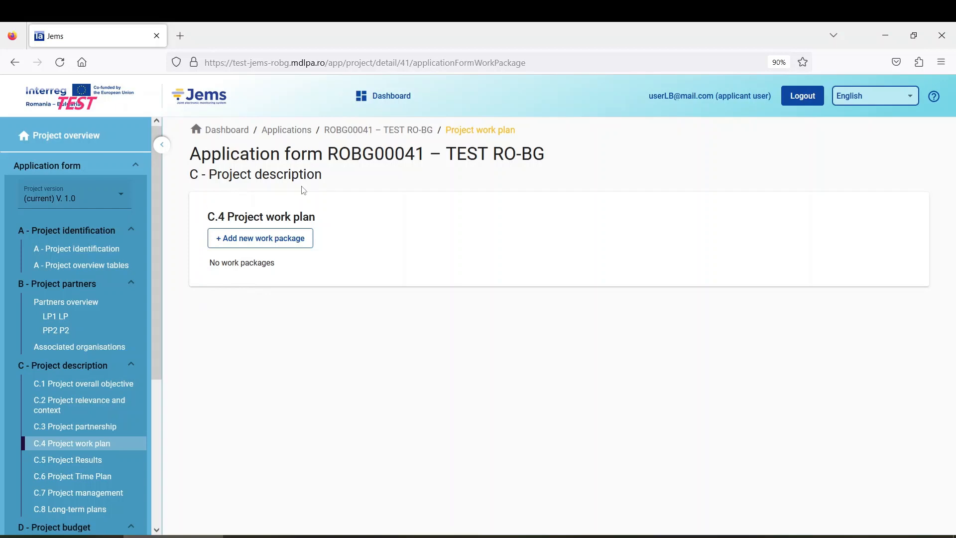
Step: Create work package 1 and open its Objectives form from the table
left_click(275, 243)
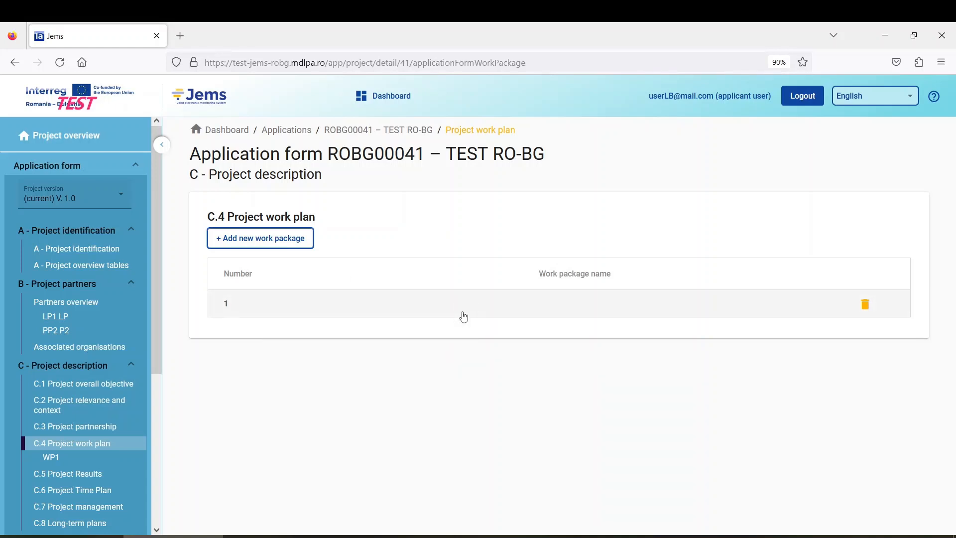
left_click(293, 313)
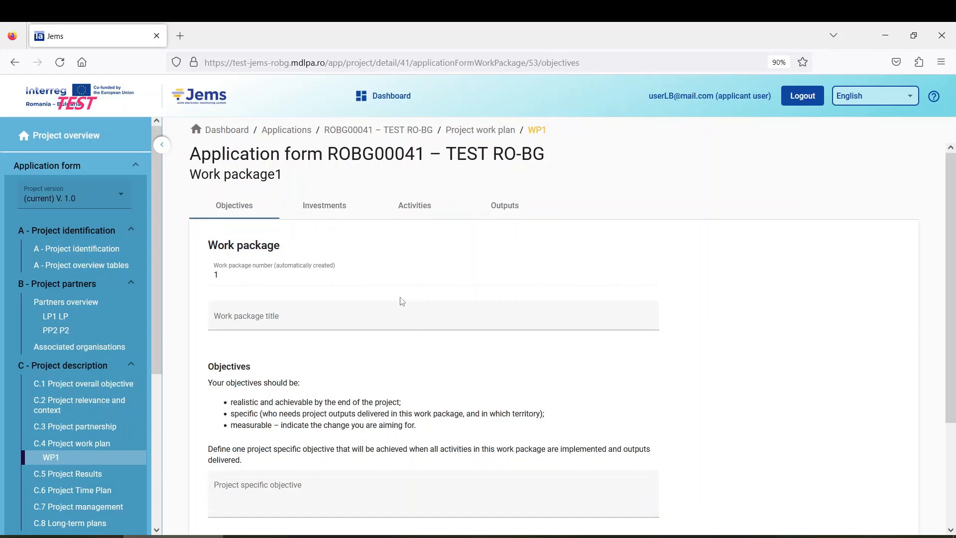
scroll(402, 301, "down", 3)
scroll(403, 300, "up", 3)
Step: Enter 'WP1' as work package 1's title in the Objectives form
left_click(252, 317)
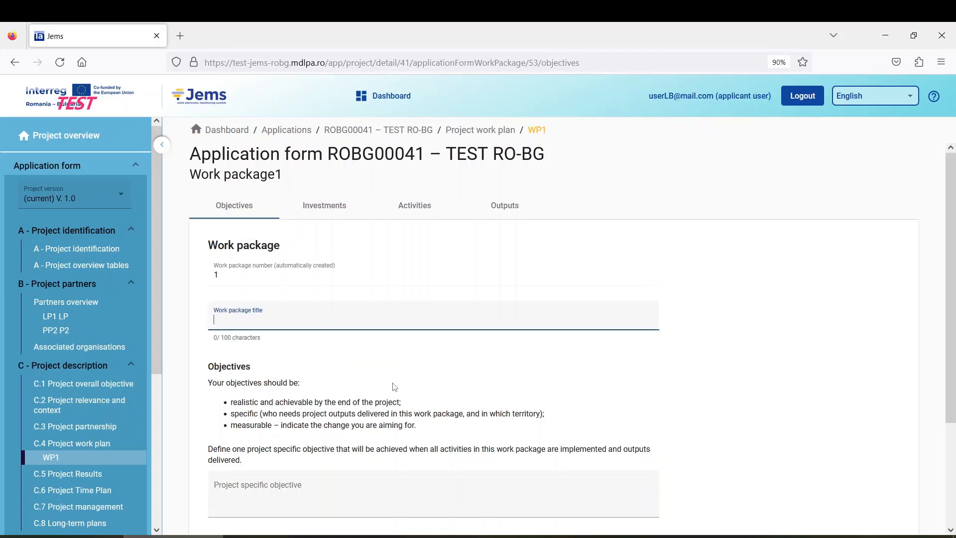
type("WP1")
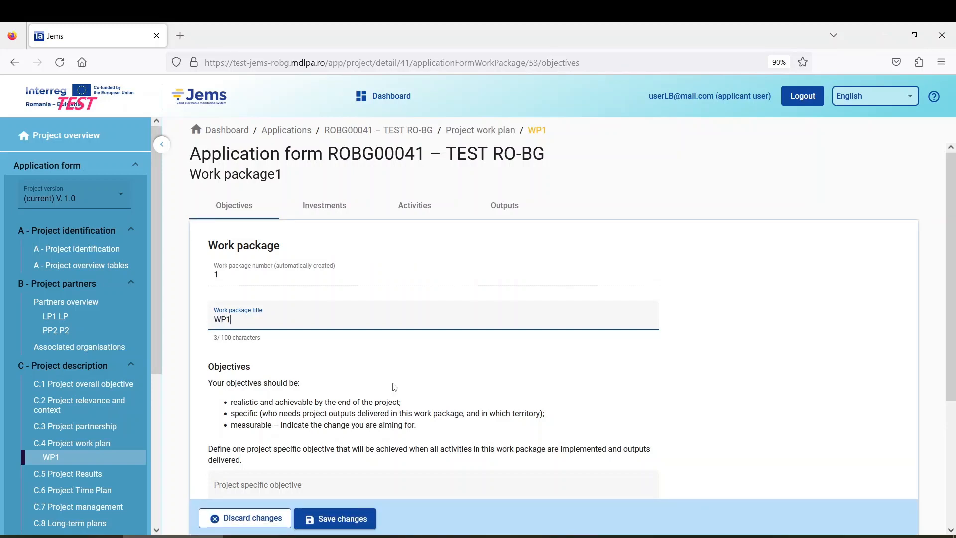
scroll(308, 361, "down", 3)
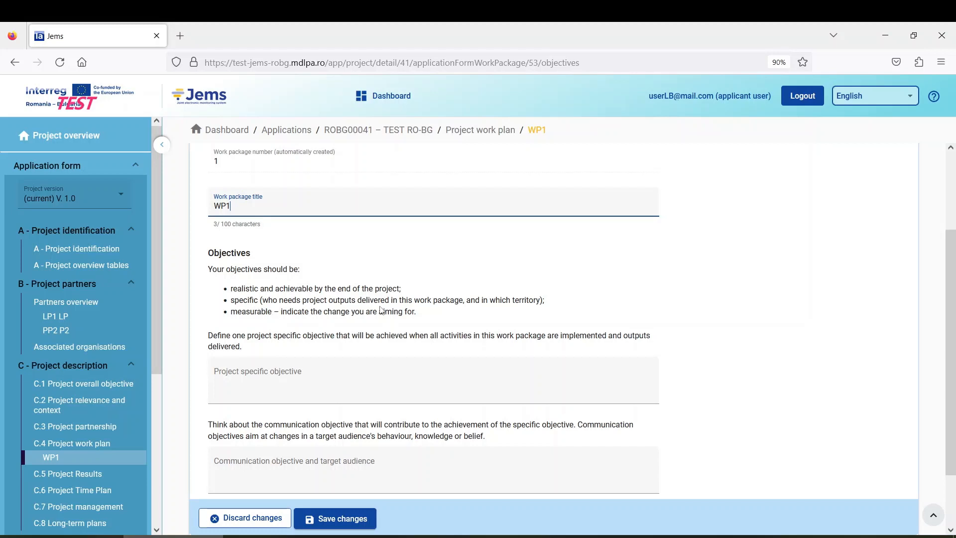
scroll(381, 310, "up", 2)
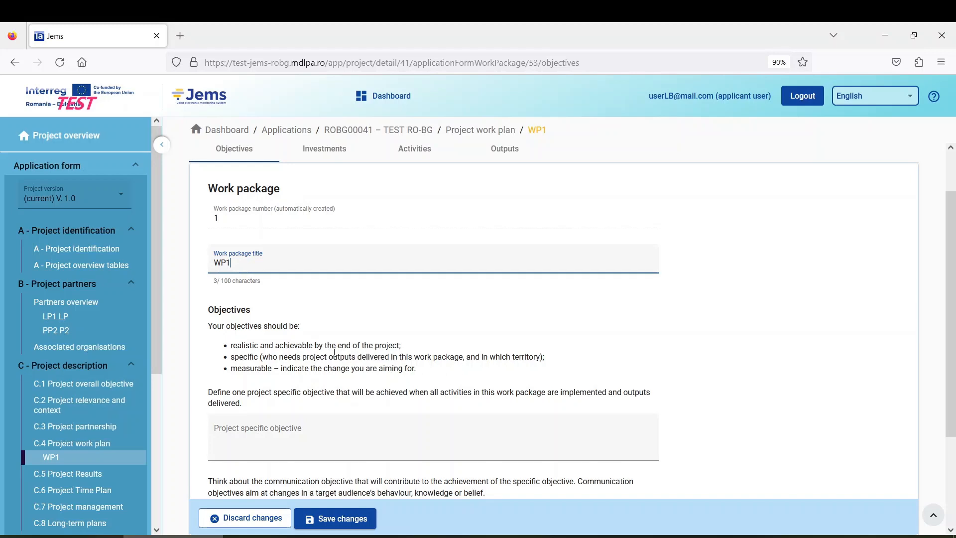
scroll(314, 346, "down", 2)
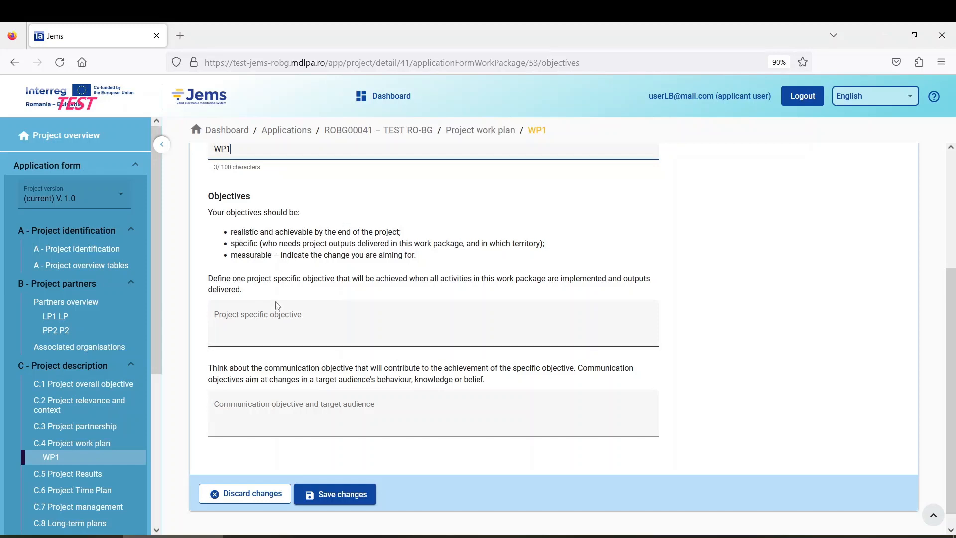
Step: Enter 'rger' as the project specific objective and move to the communication objective field
left_click(281, 319)
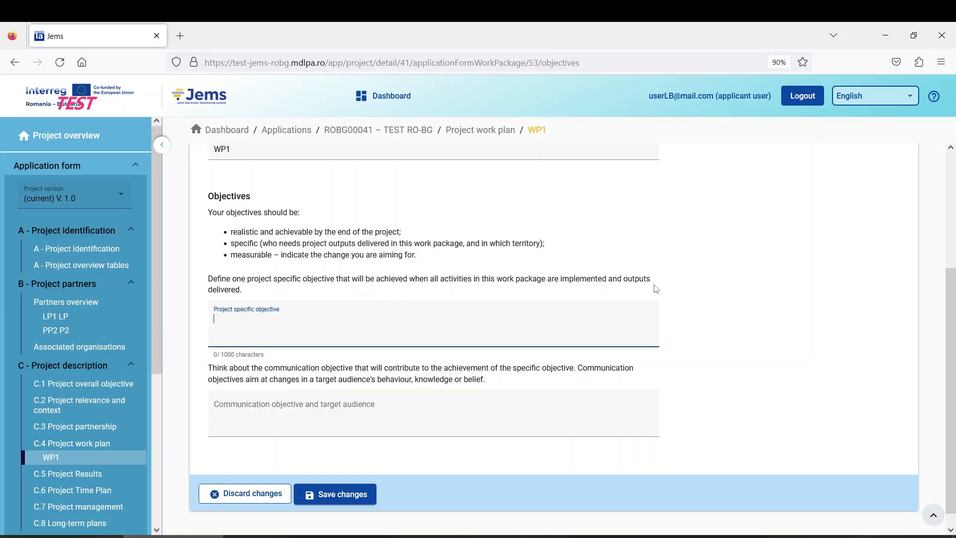
type("rger")
scroll(281, 395, "down", 1)
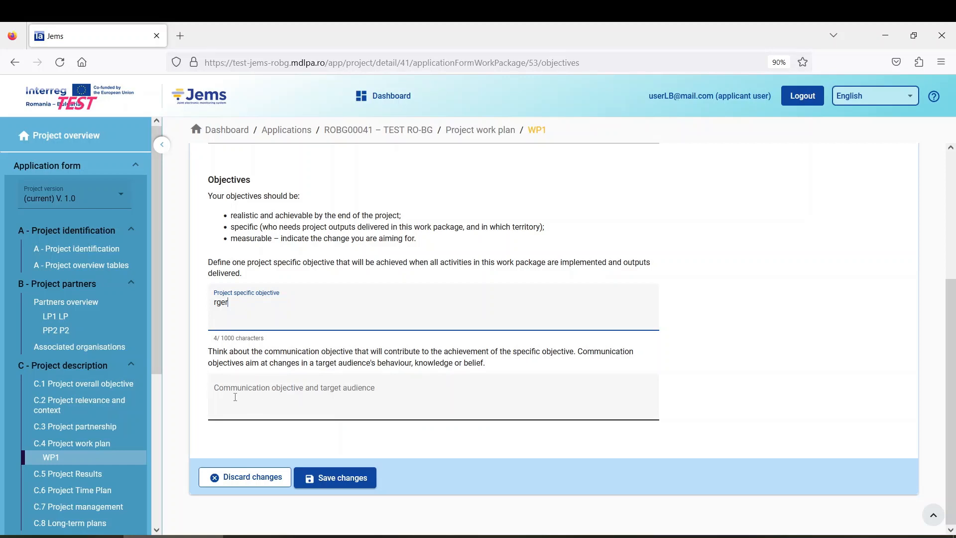
left_click(319, 401)
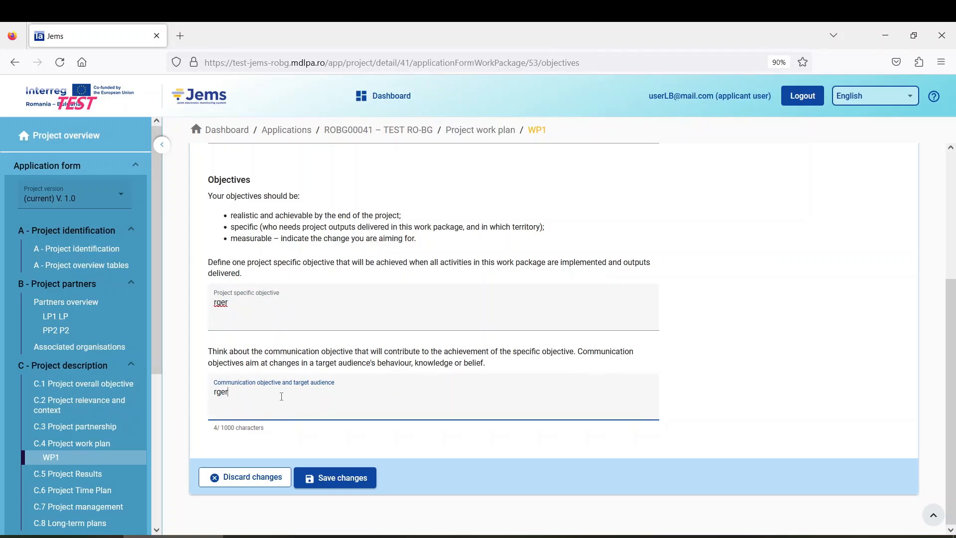
Step: Save the WP1 objectives and go to the work package's Investments tab
left_click(346, 478)
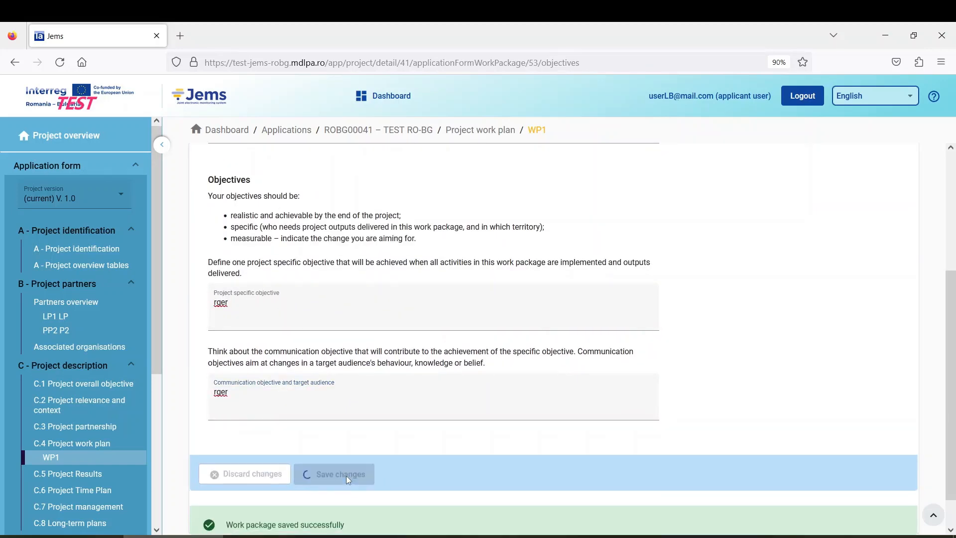
scroll(351, 461, "up", 3)
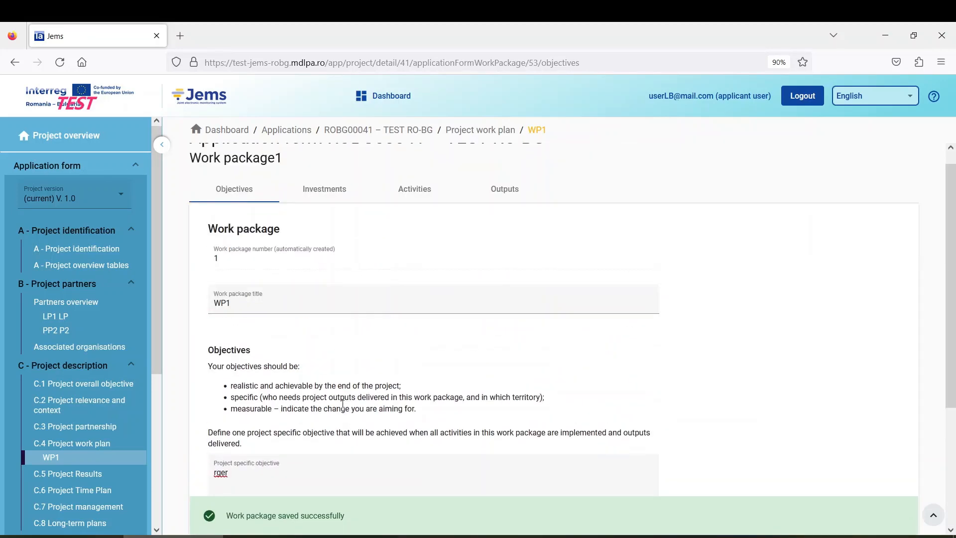
scroll(317, 363, "down", 2)
scroll(314, 355, "up", 1)
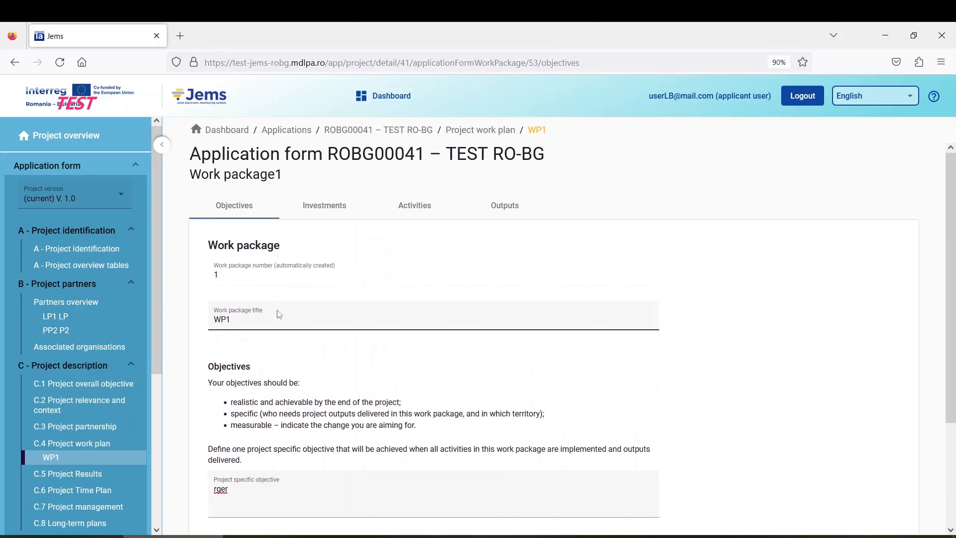
left_click(319, 206)
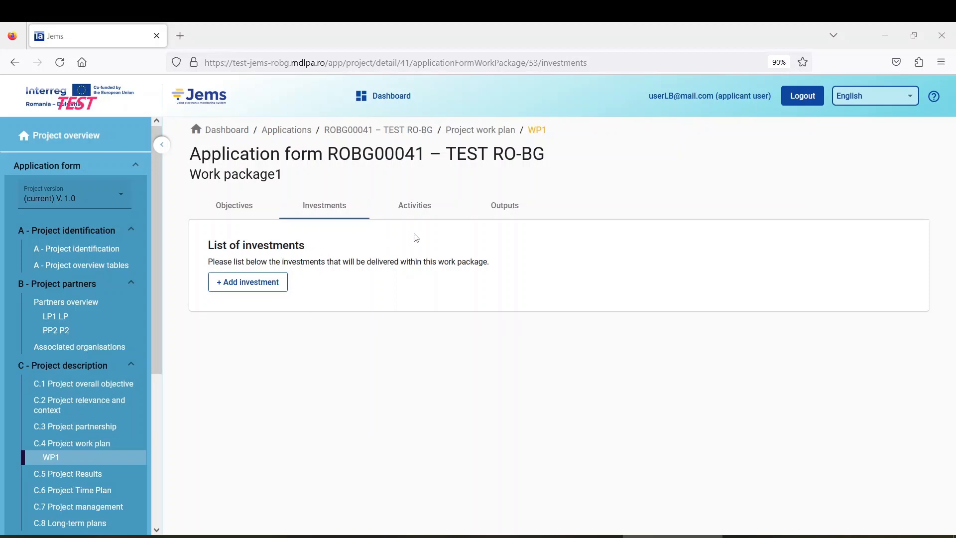
Step: Add a new investment to WP1, bringing up a blank Create investment form
left_click(243, 289)
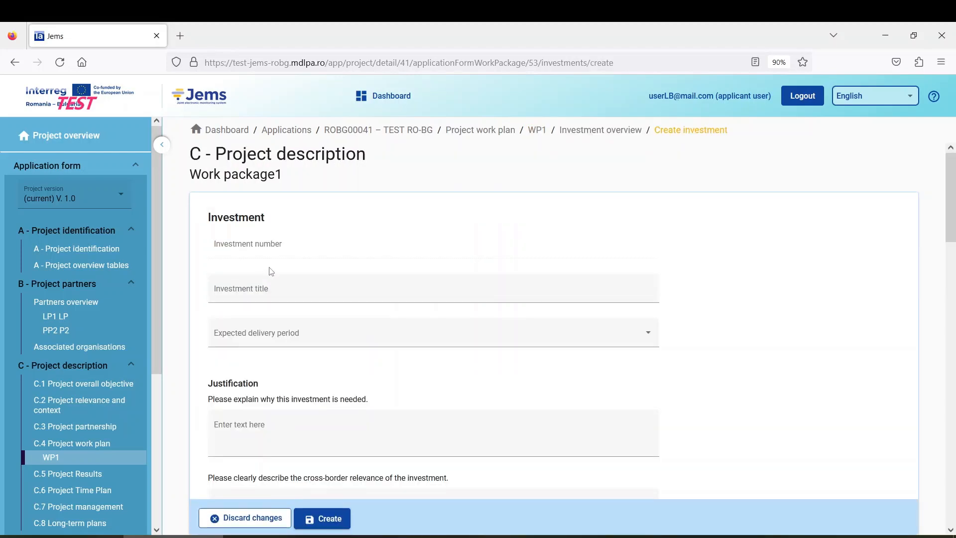
scroll(239, 255, "down", 2)
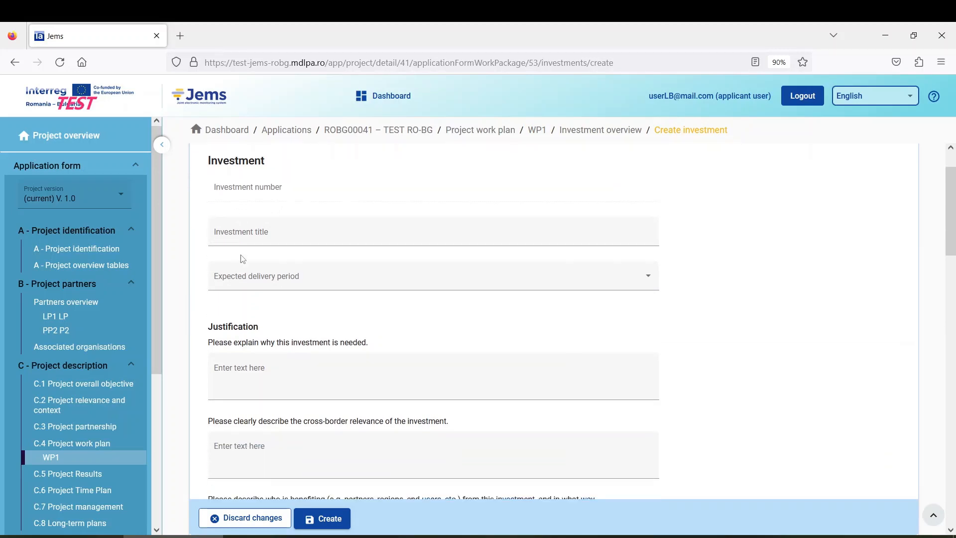
scroll(300, 322, "up", 2)
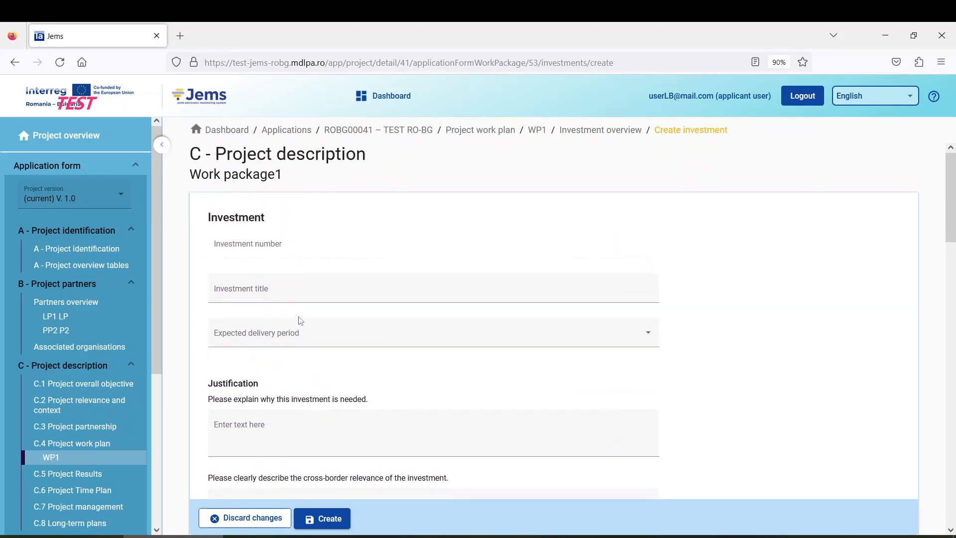
scroll(271, 269, "down", 7)
scroll(296, 282, "down", 5)
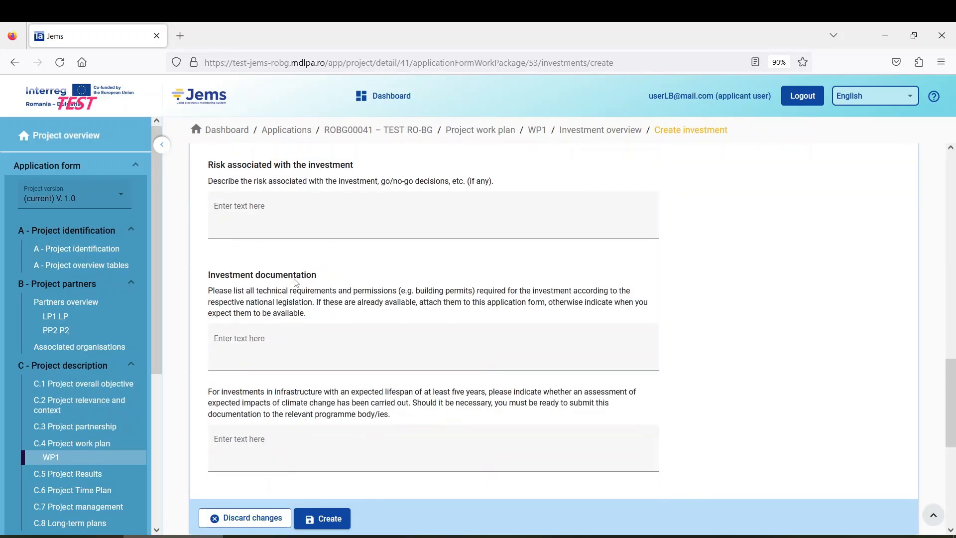
scroll(295, 283, "up", 10)
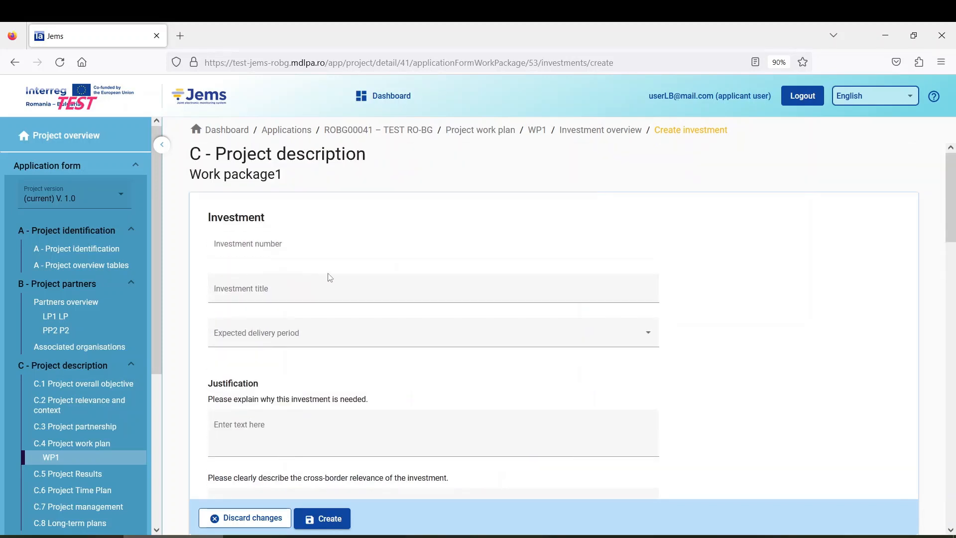
Step: Title the investment 'I1' and set expected delivery to Period 8, month 29 - 32
left_click(255, 294)
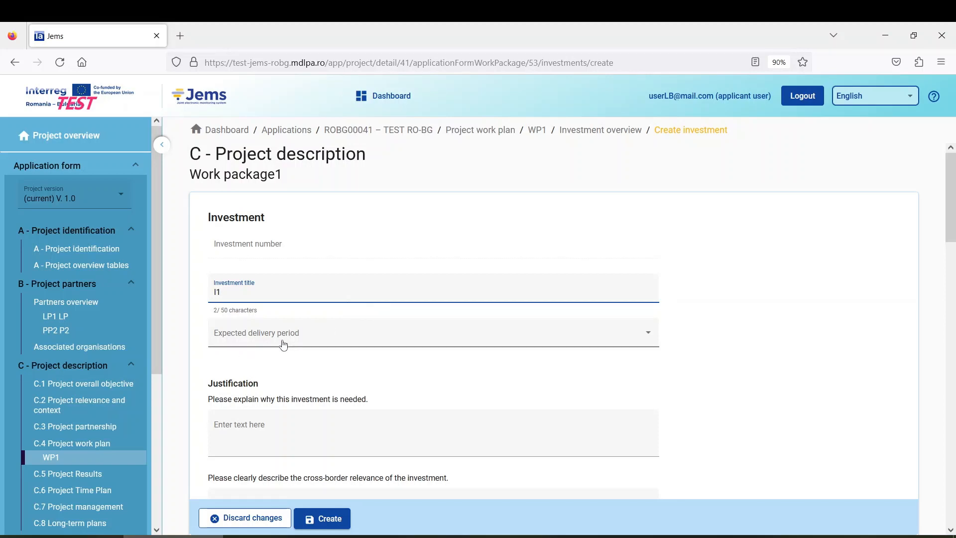
left_click(303, 341)
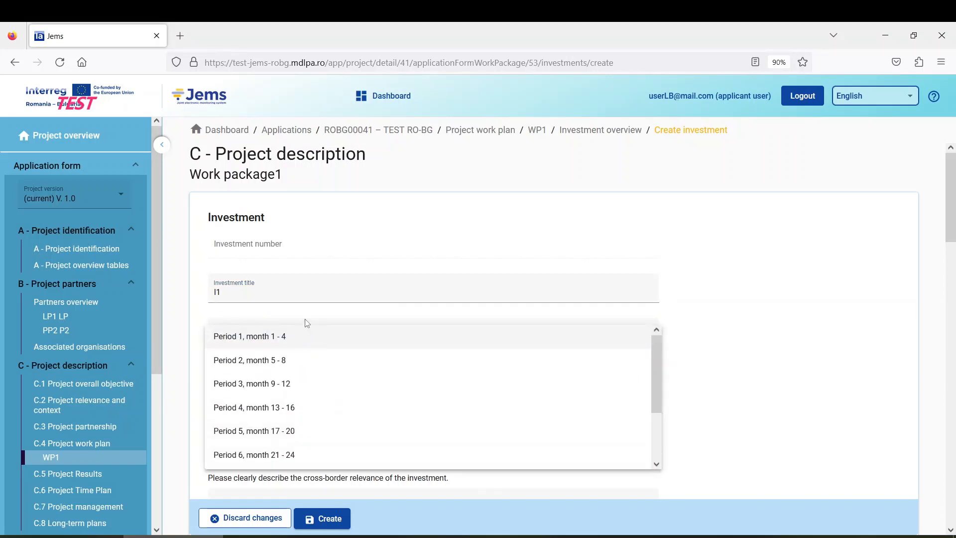
scroll(347, 379, "down", 2)
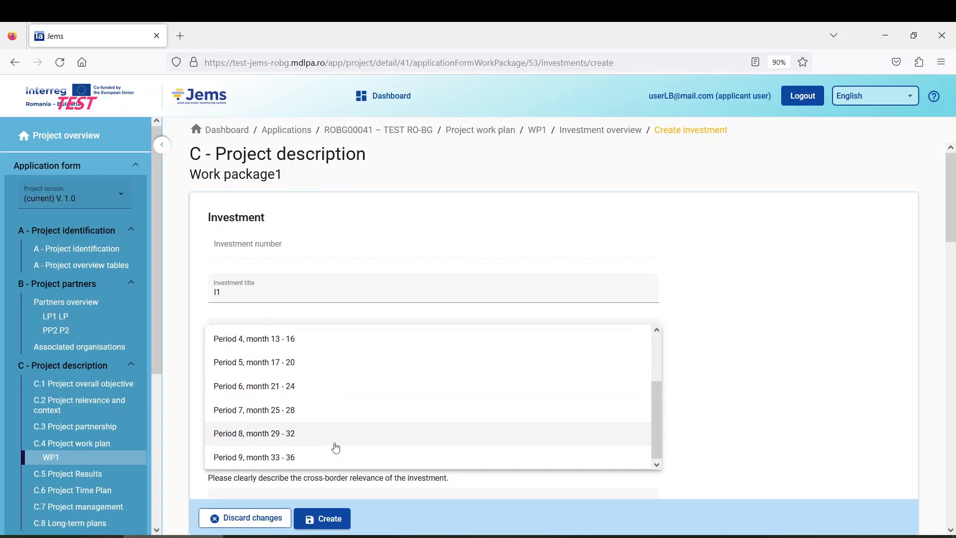
left_click(314, 434)
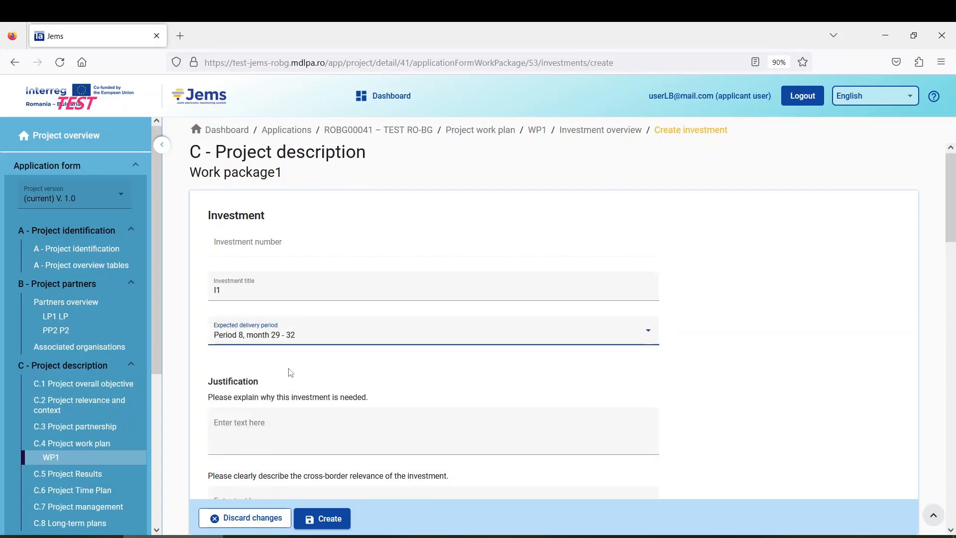
scroll(288, 374, "down", 2)
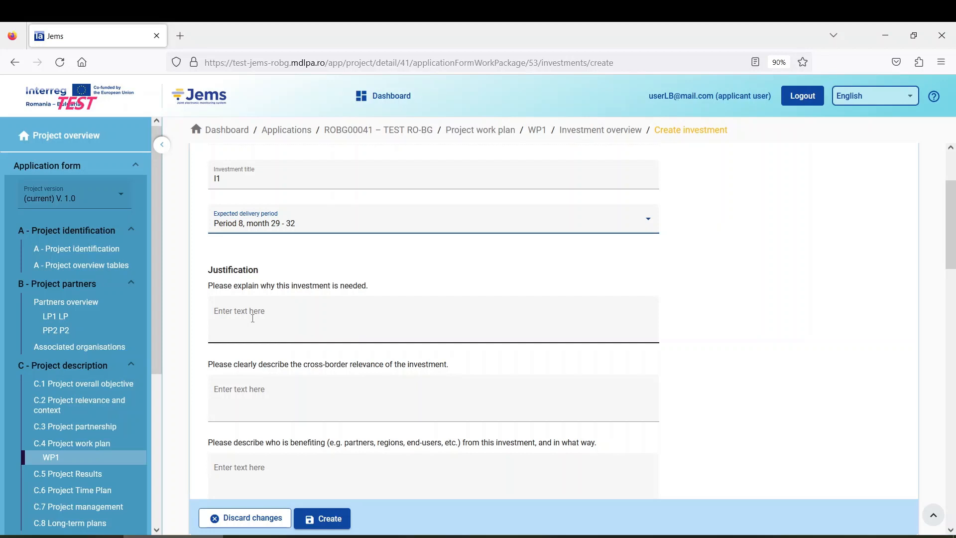
Step: Enter 'bten' for why the investment is needed and 'gregh' for its cross-border relevance
left_click(309, 321)
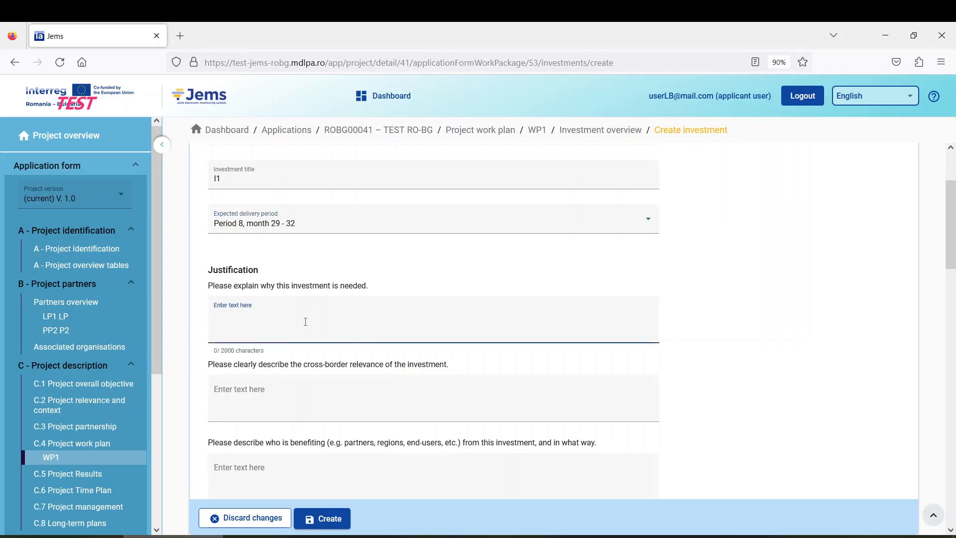
type("bten")
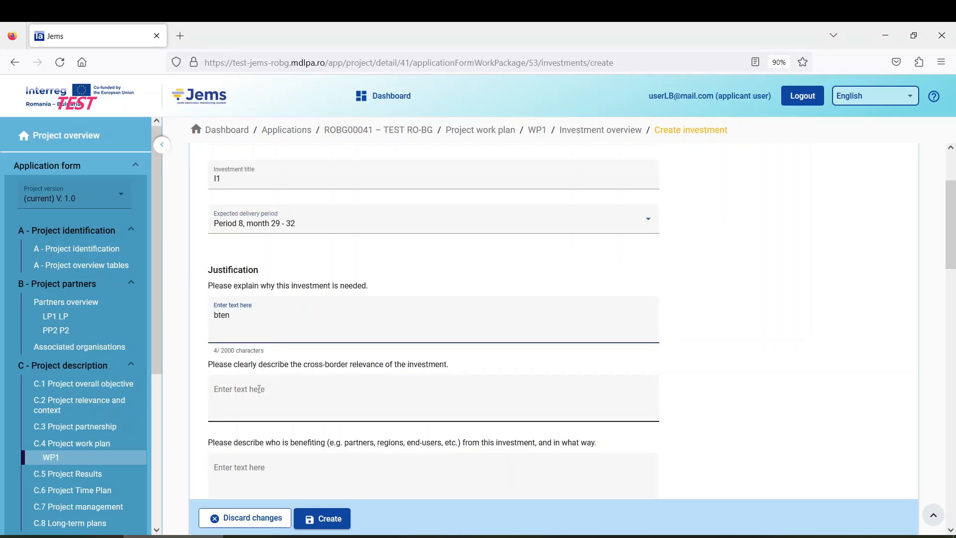
scroll(260, 389, "down", 3)
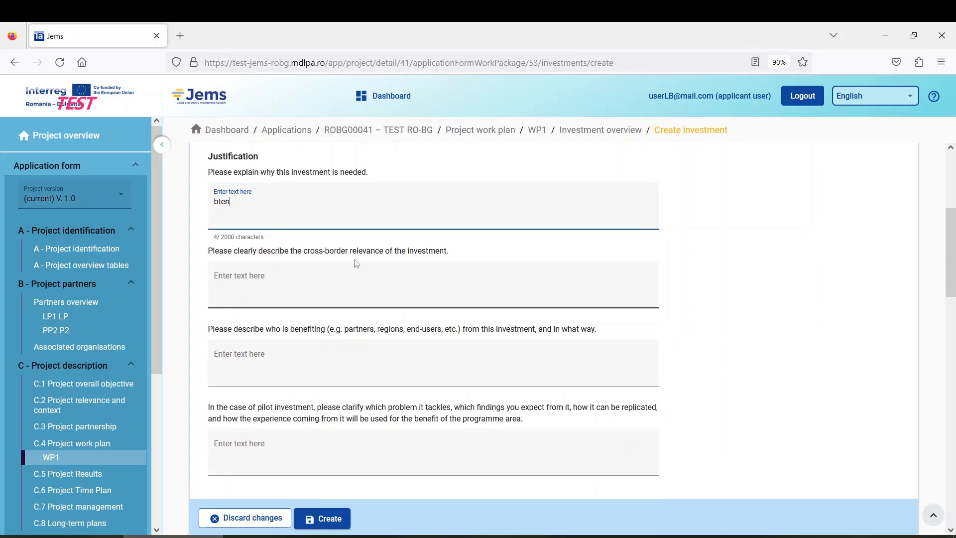
left_click(343, 283)
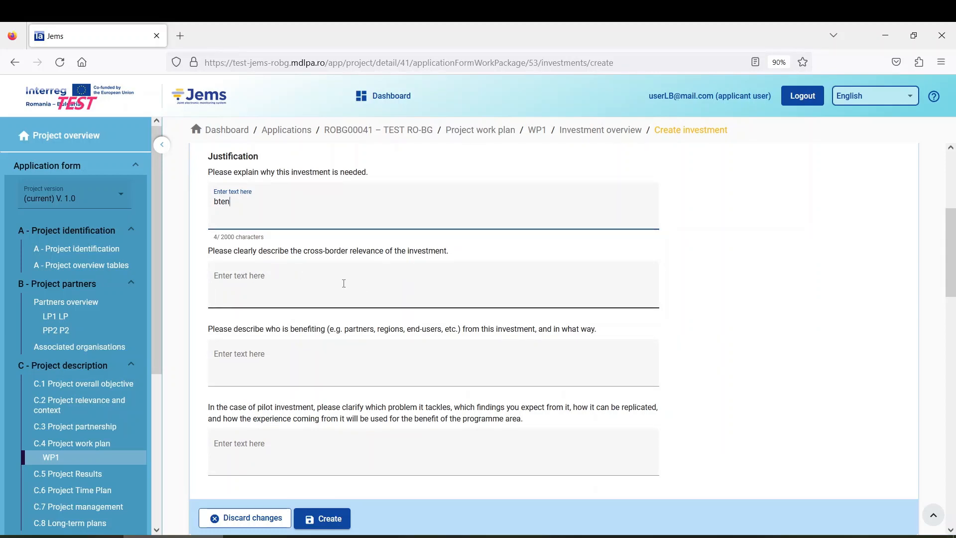
type("gregh")
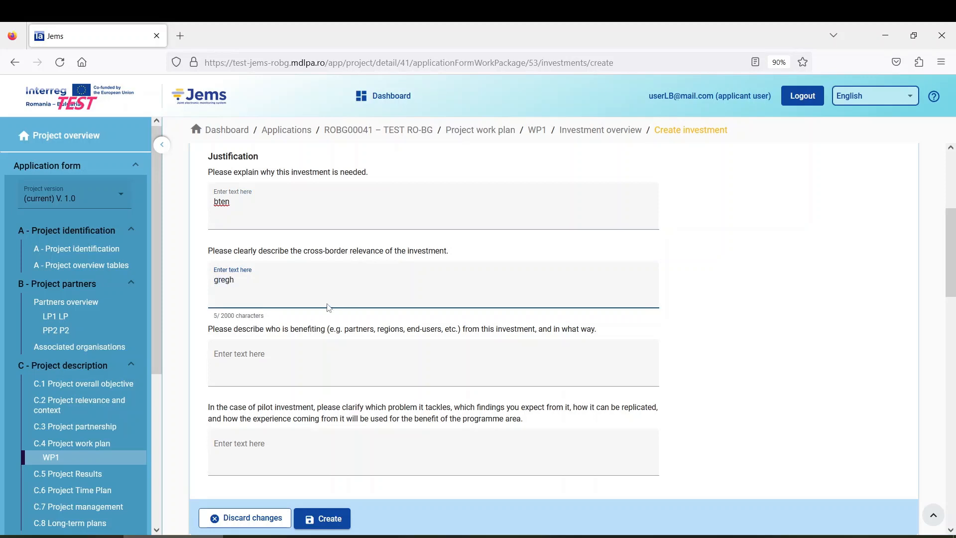
scroll(272, 329, "down", 2)
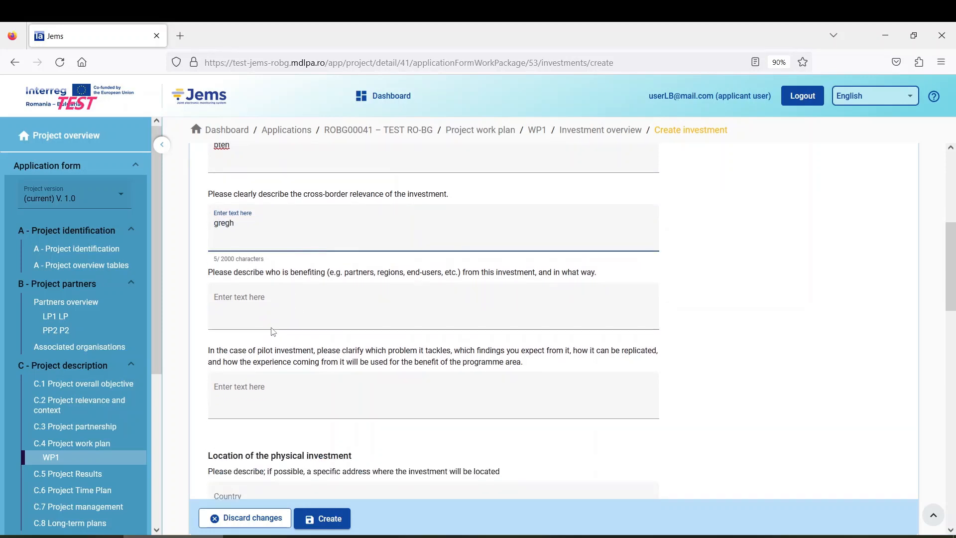
Step: Answer who benefits with 'advda' and the pilot-investment question with 'ernhe'
left_click(287, 303)
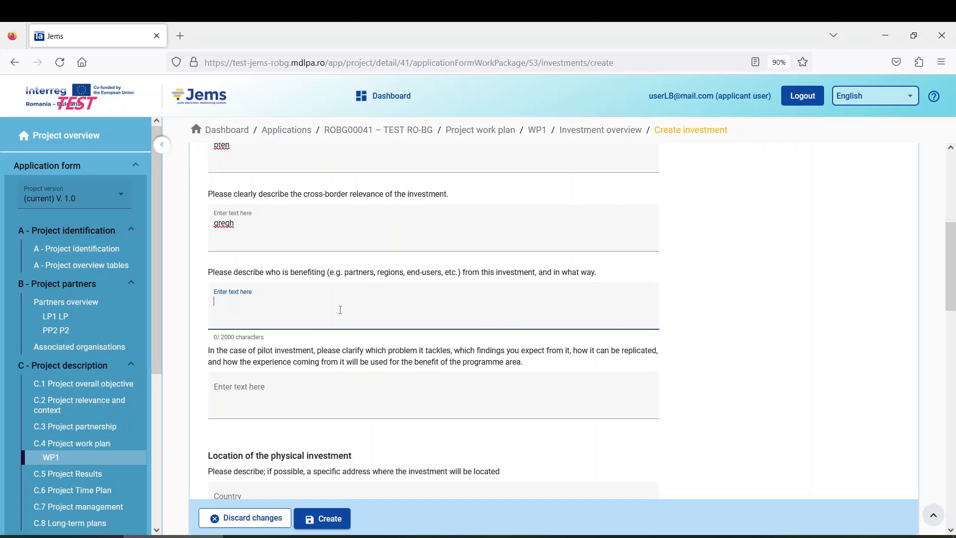
type("advda")
scroll(303, 337, "down", 3)
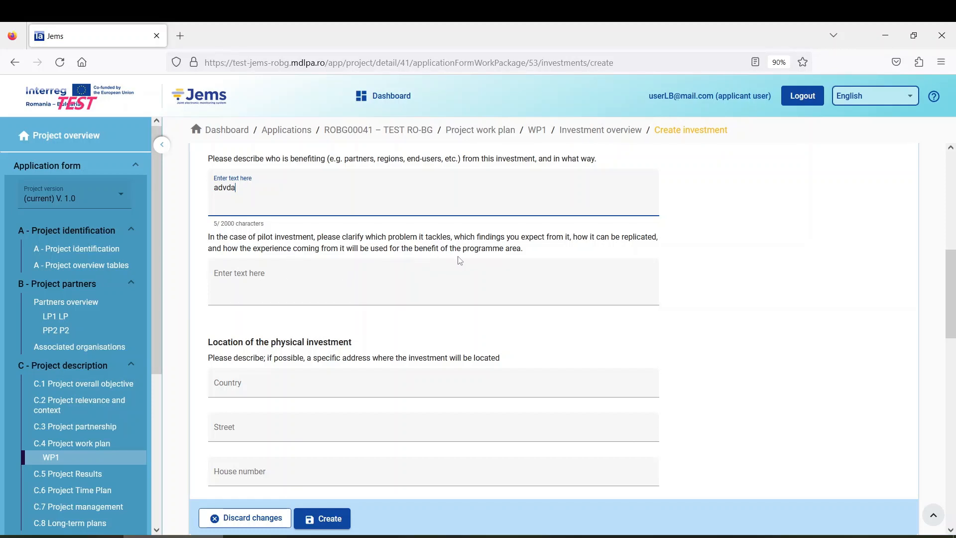
left_click(323, 295)
type("ernhe")
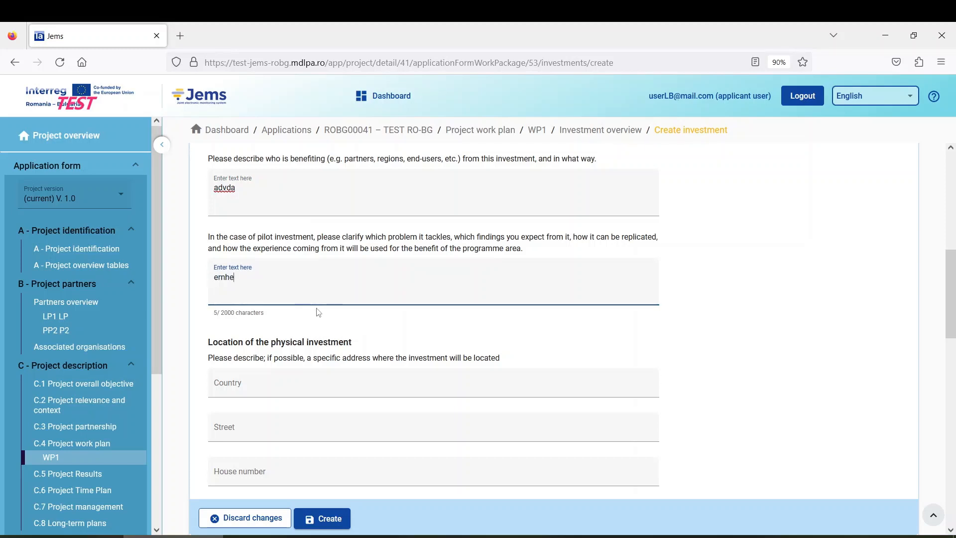
scroll(310, 311, "down", 1)
scroll(310, 311, "down", 3)
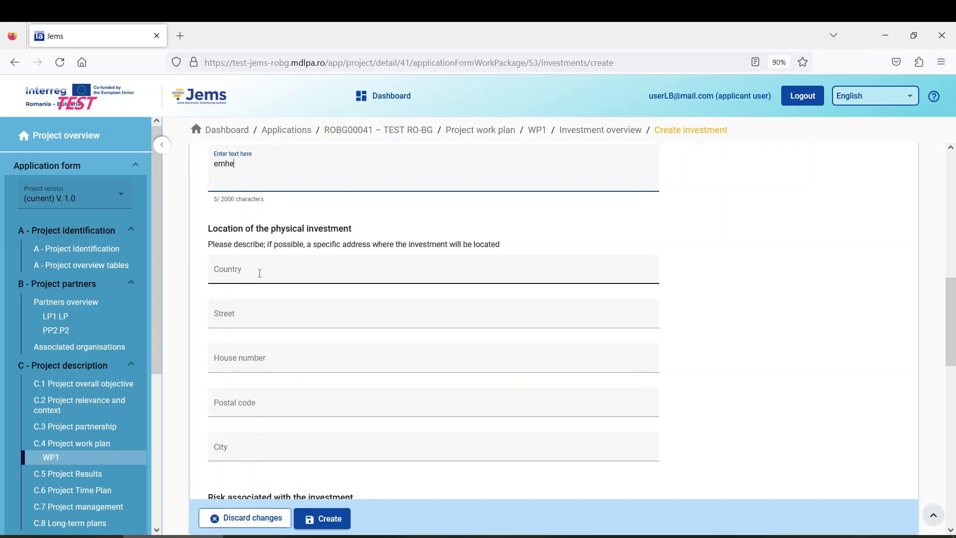
Step: Set the investment location to România (RO), NUTS 2 Sud-Est (RO22), NUTS 3 Constanța (RO223)
left_click(259, 271)
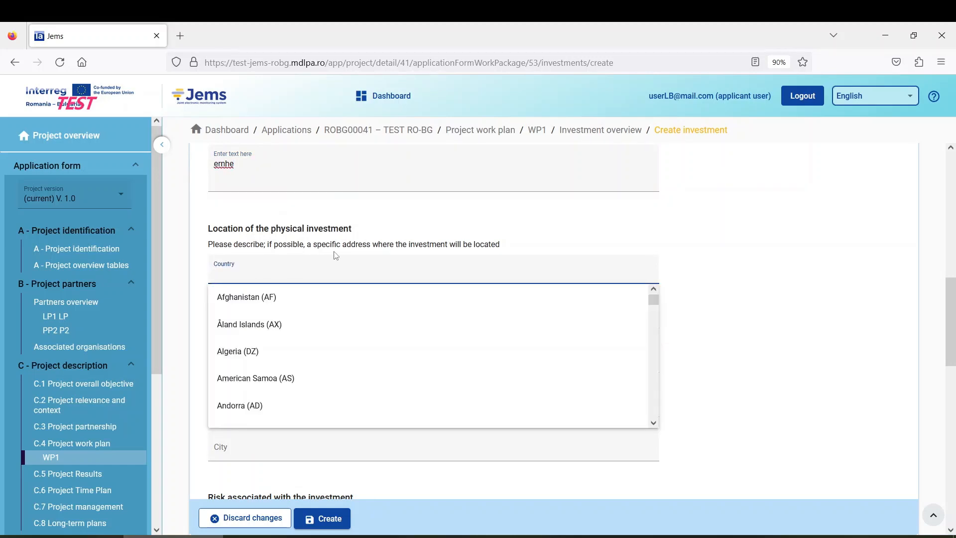
type("rom")
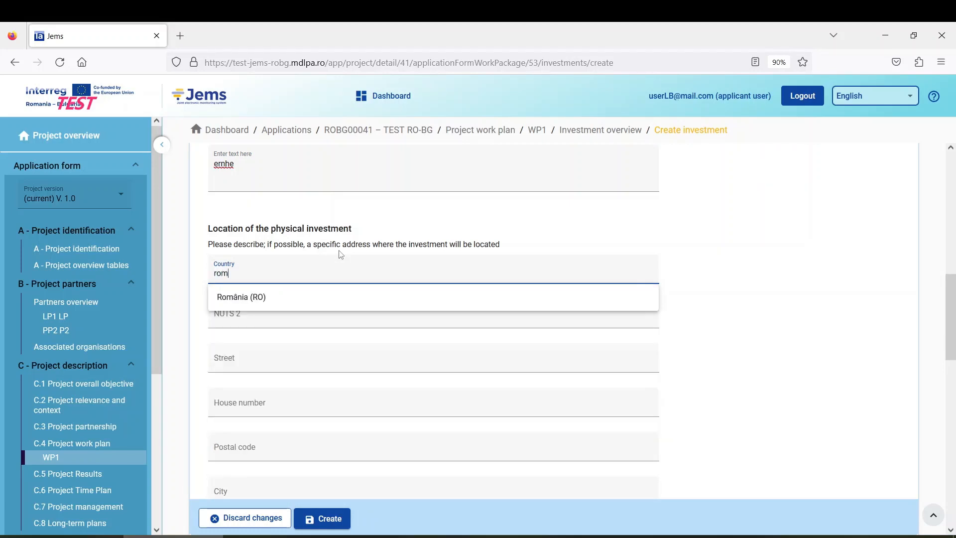
left_click(266, 305)
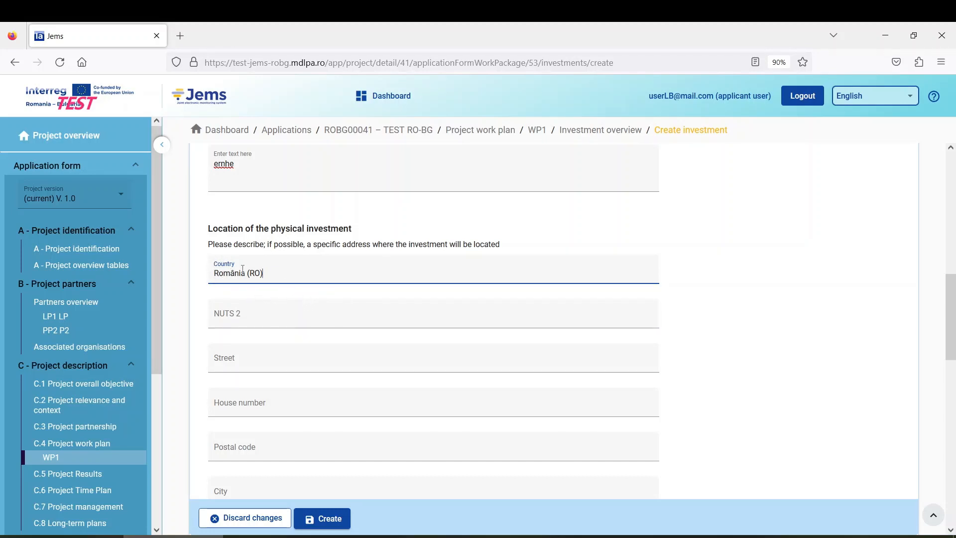
left_click(253, 321)
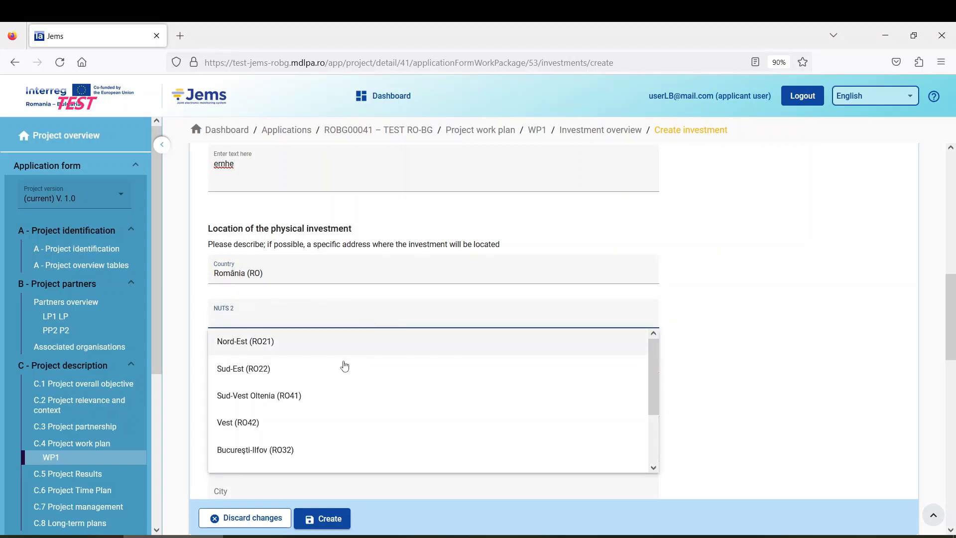
left_click(273, 373)
scroll(299, 321, "down", 1)
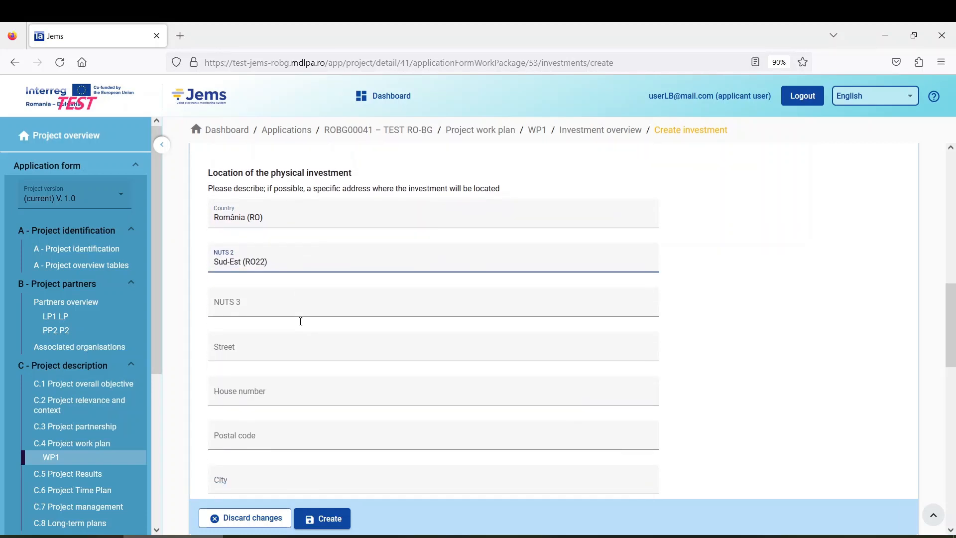
left_click(287, 307)
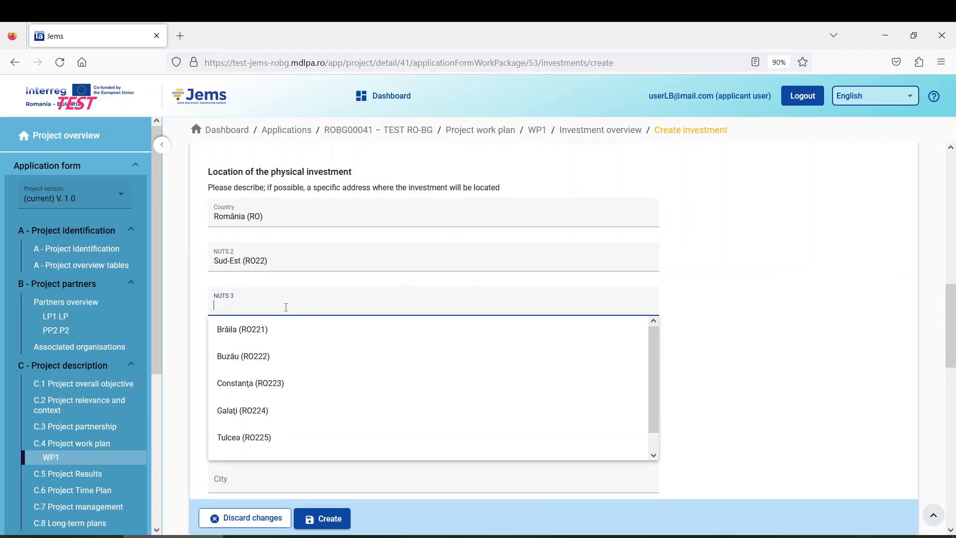
left_click(289, 384)
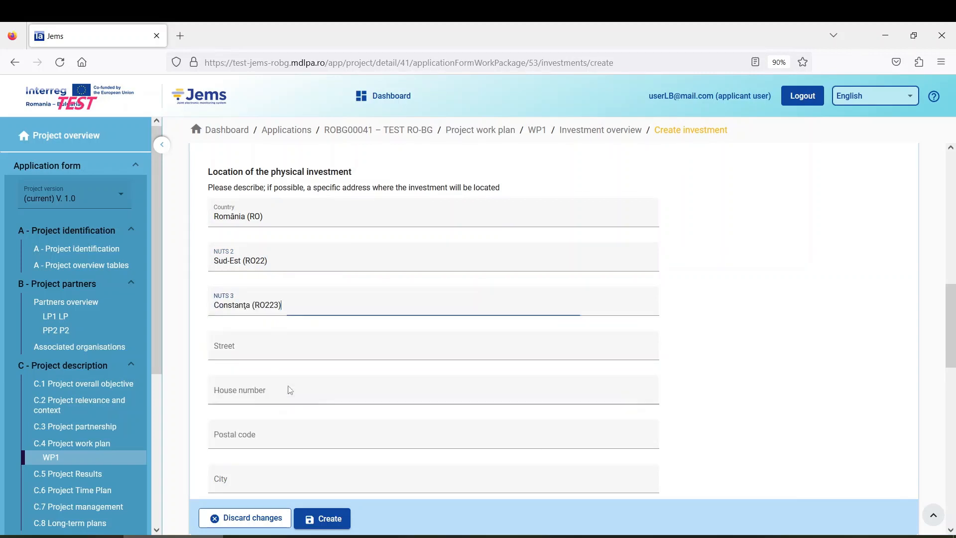
Step: Fill in the street, house number 11, postal code 111111 and city Constanta
left_click(292, 350)
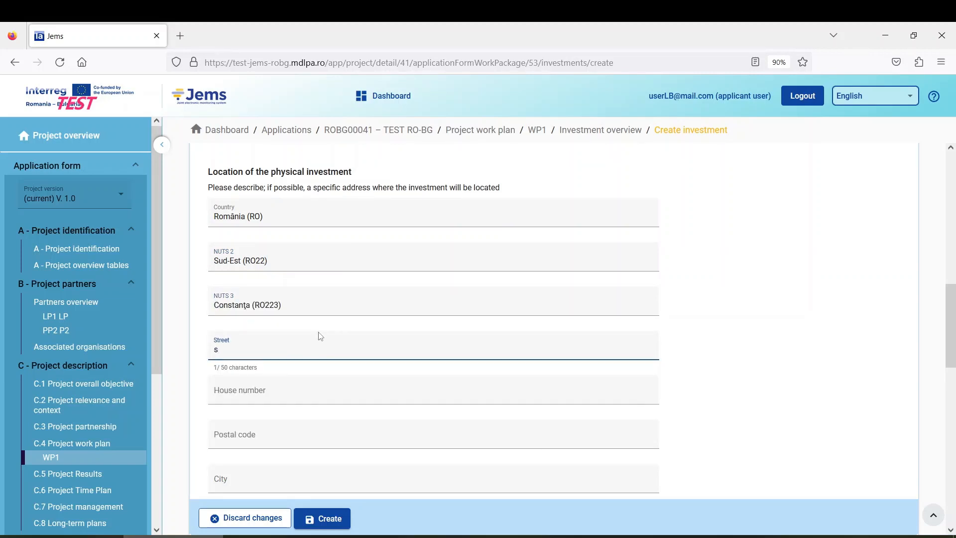
scroll(317, 337, "down", 2)
left_click(280, 336)
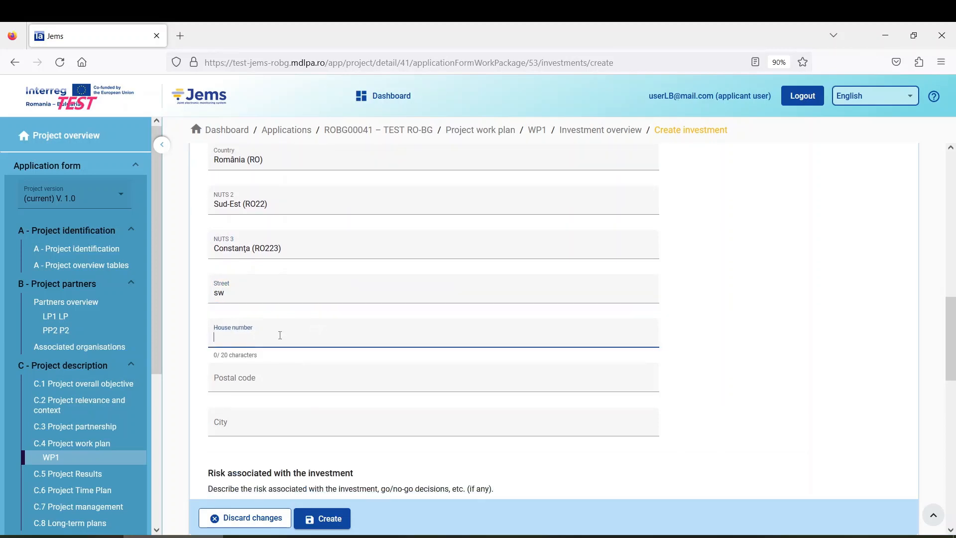
left_click(273, 377)
type("1")
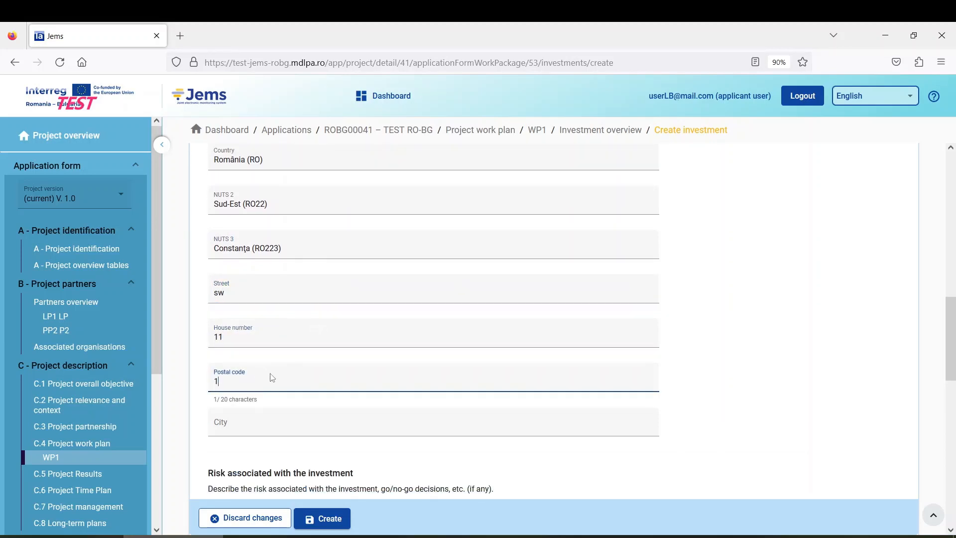
type("11111")
left_click(274, 426)
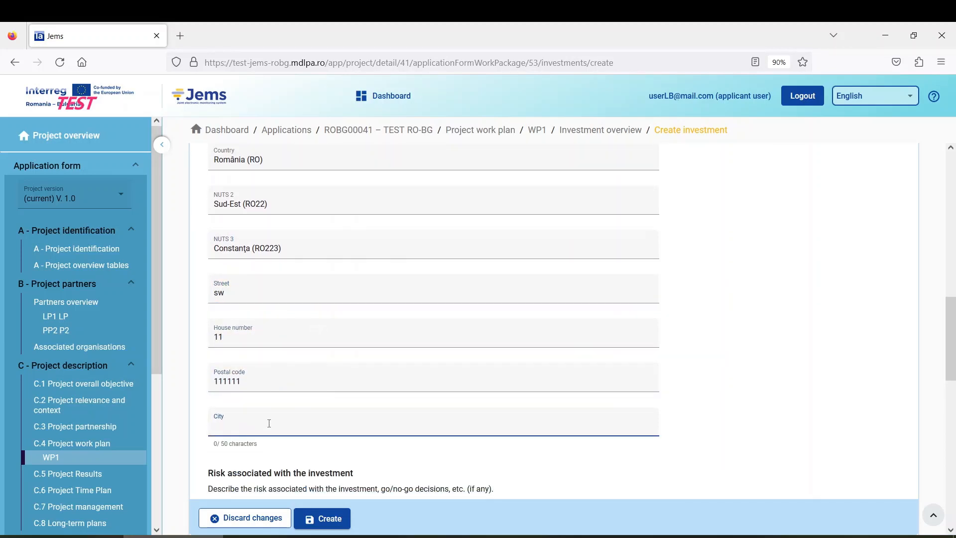
type("Constanta")
scroll(248, 413, "down", 3)
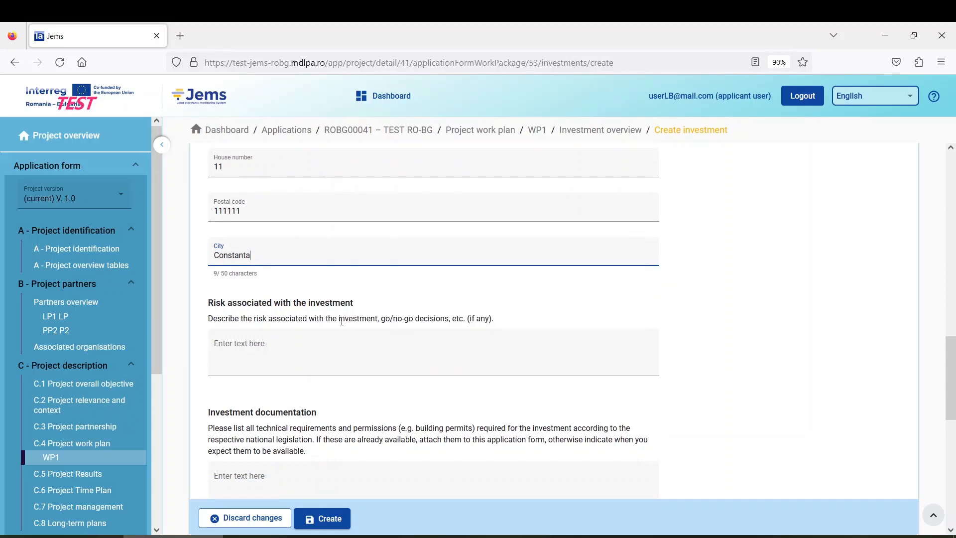
scroll(293, 330, "down", 1)
scroll(291, 323, "up", 2)
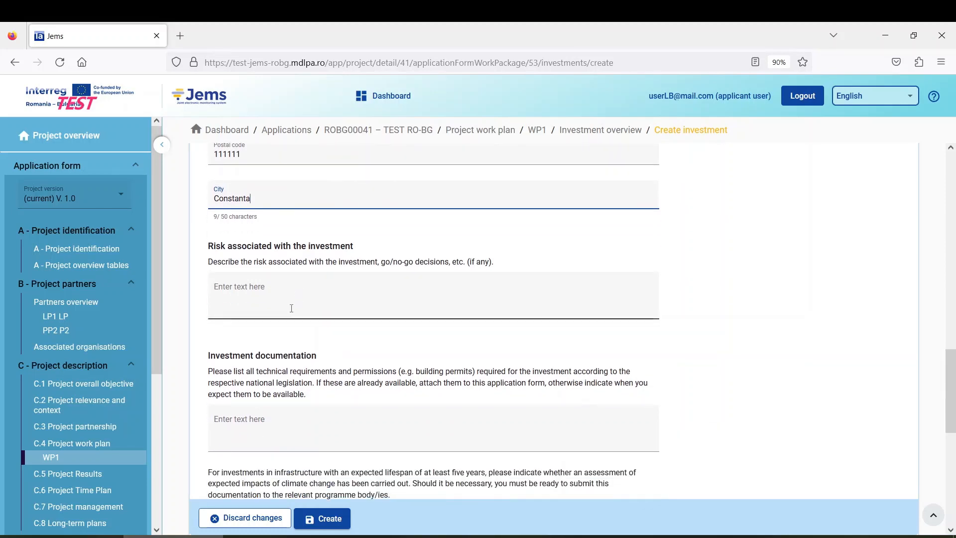
scroll(283, 298, "up", 4)
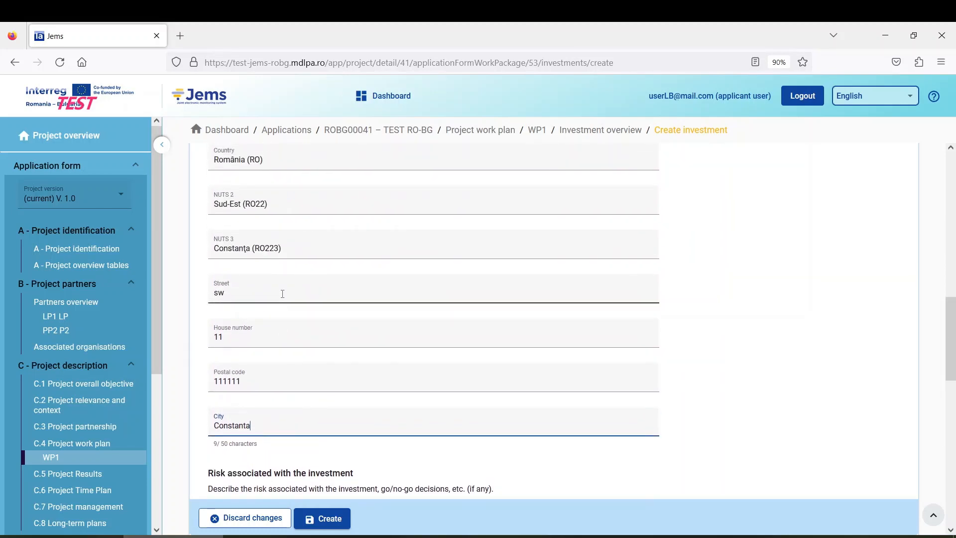
scroll(283, 298, "down", 5)
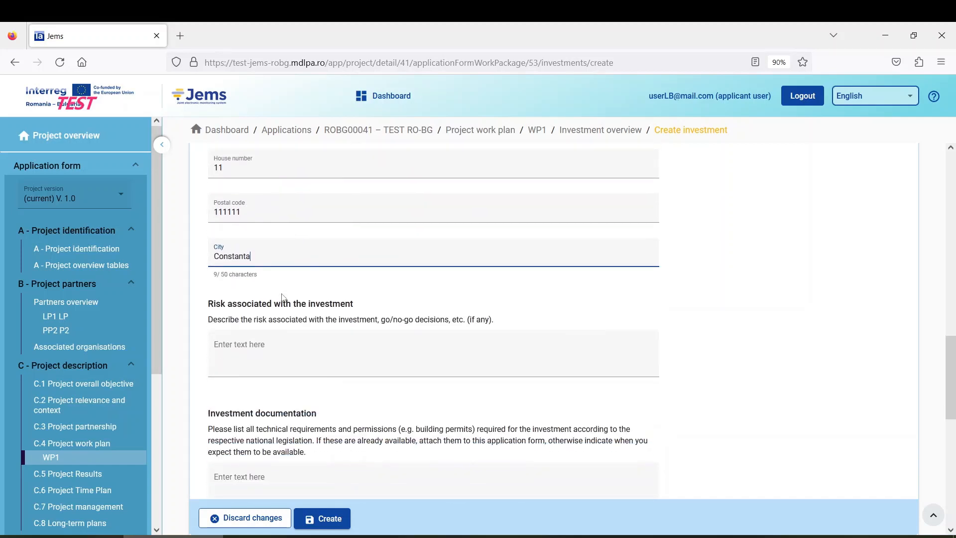
scroll(285, 333, "down", 1)
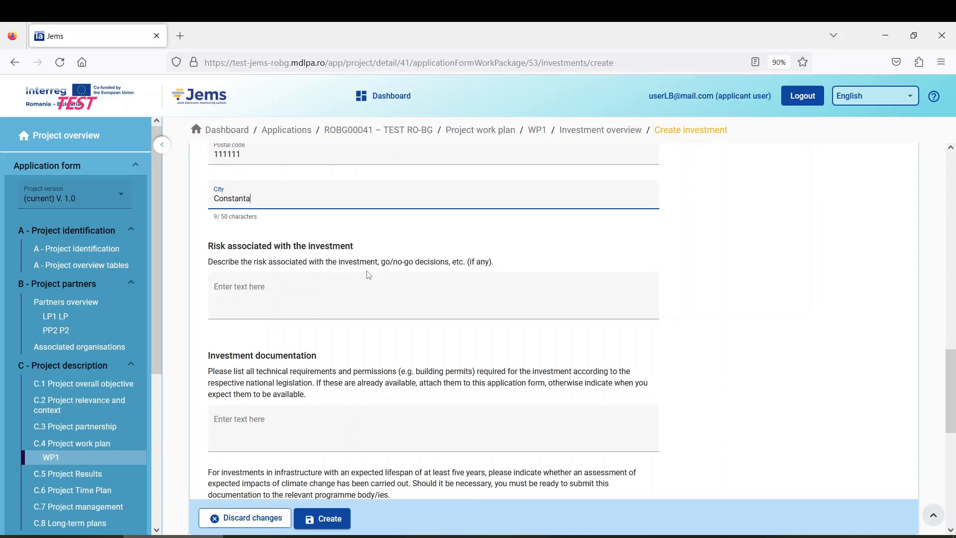
Step: Enter placeholder answers for risks ('dfned'), documentation ('erheth') and climate-change assessment ('reherh')
left_click(273, 294)
type("dfned")
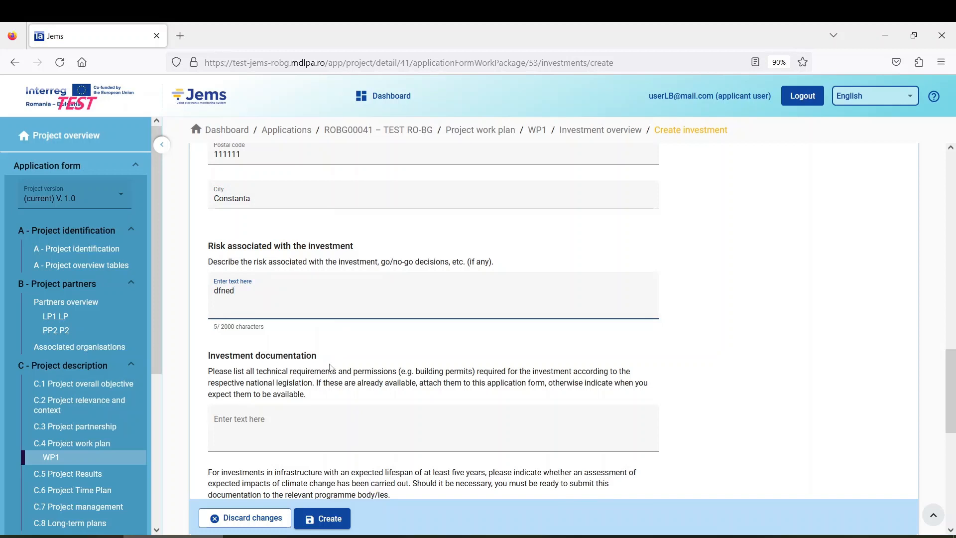
scroll(309, 362, "down", 2)
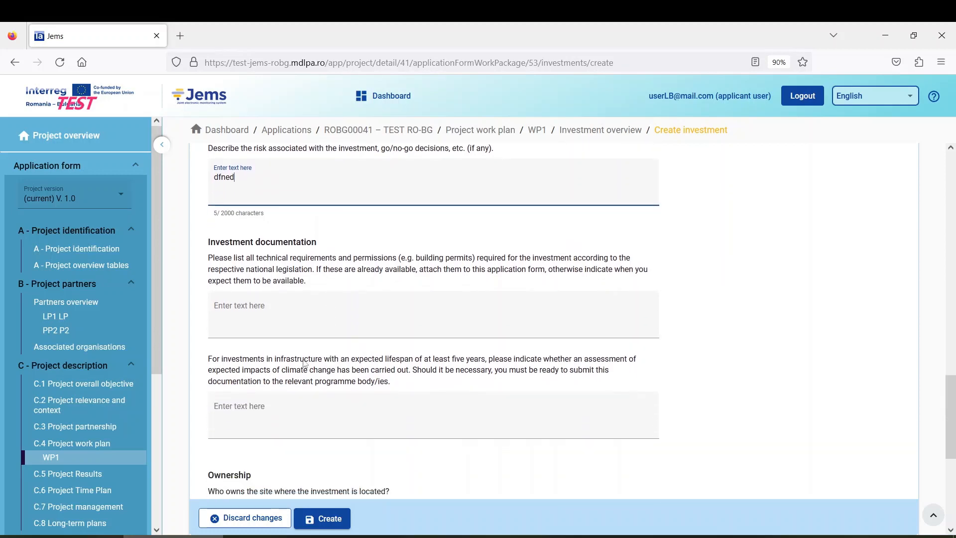
left_click(283, 318)
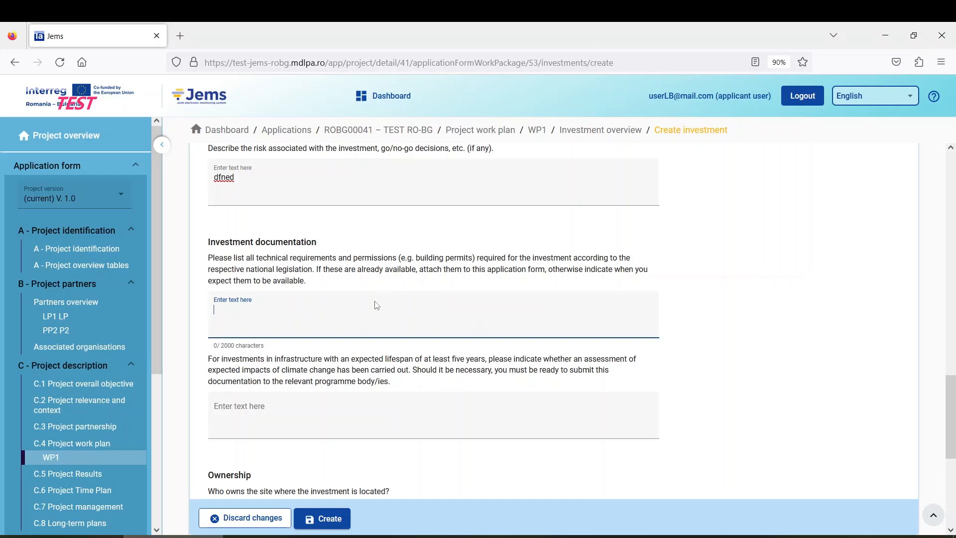
scroll(117, 390, "down", 5)
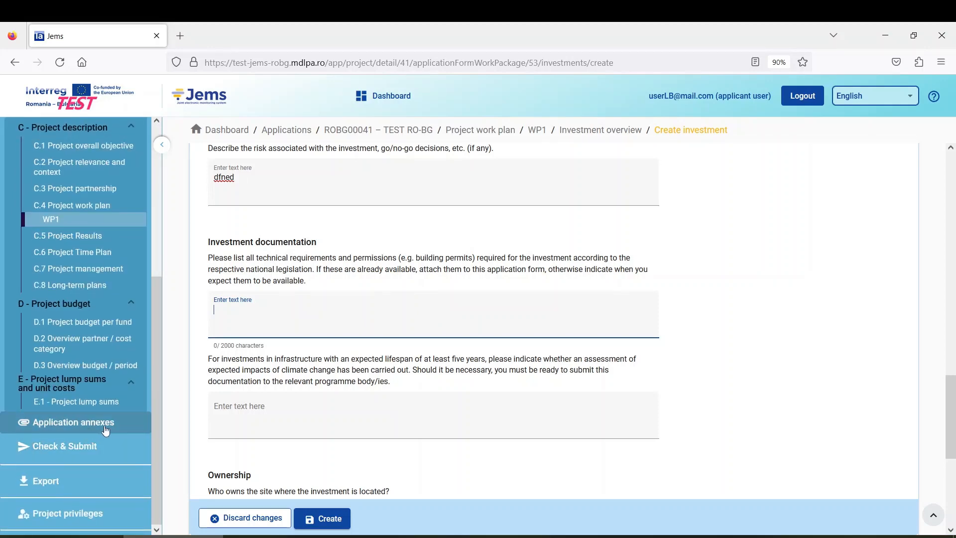
scroll(105, 429, "up", 5)
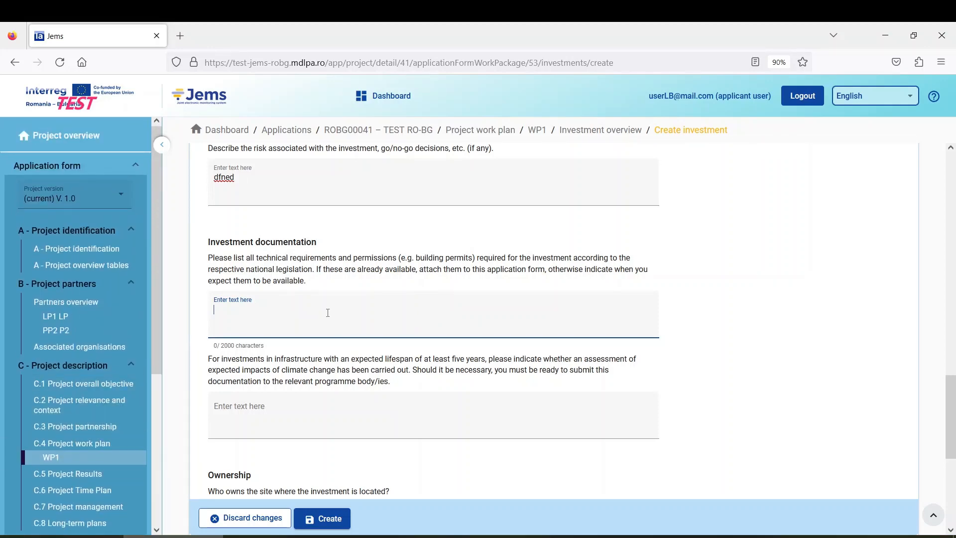
type("erheth")
scroll(305, 369, "down", 1)
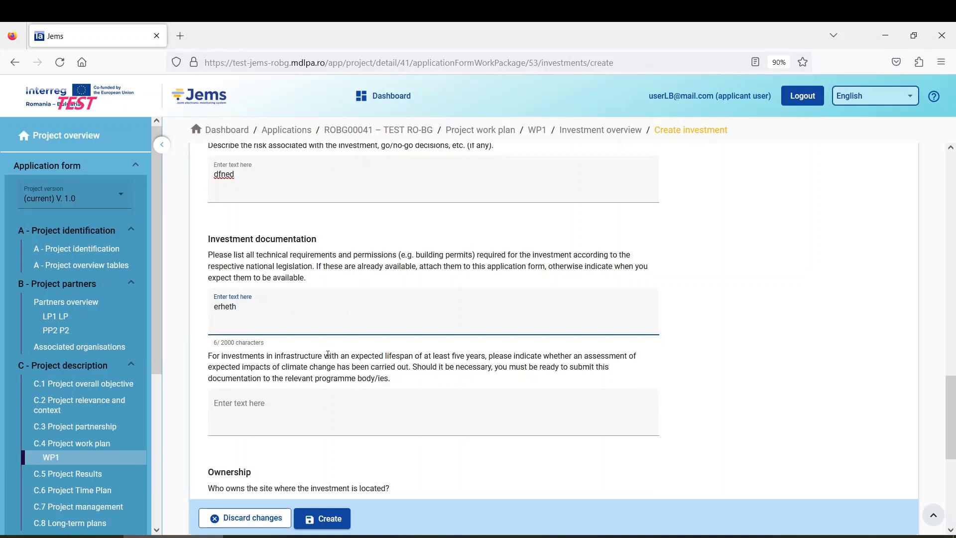
left_click(289, 359)
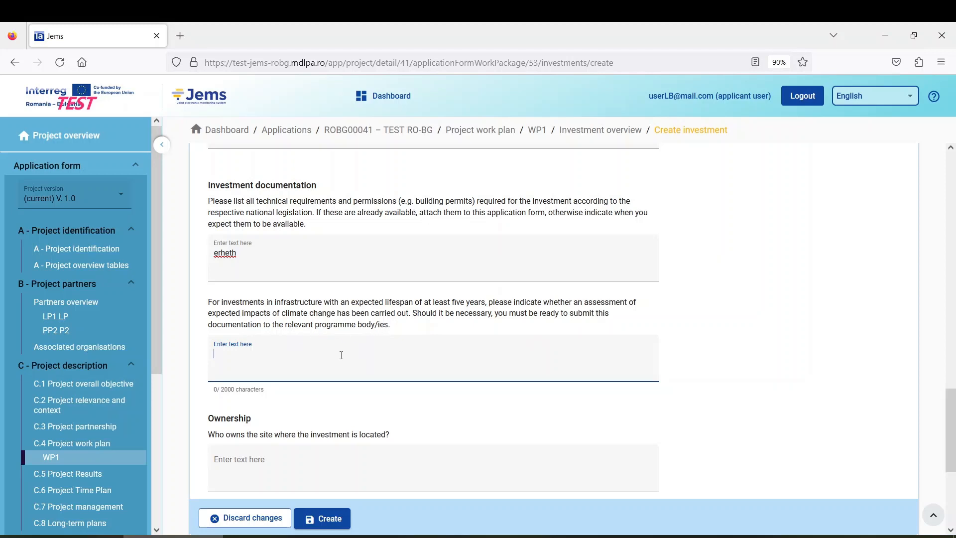
type("reherh")
scroll(291, 401, "down", 2)
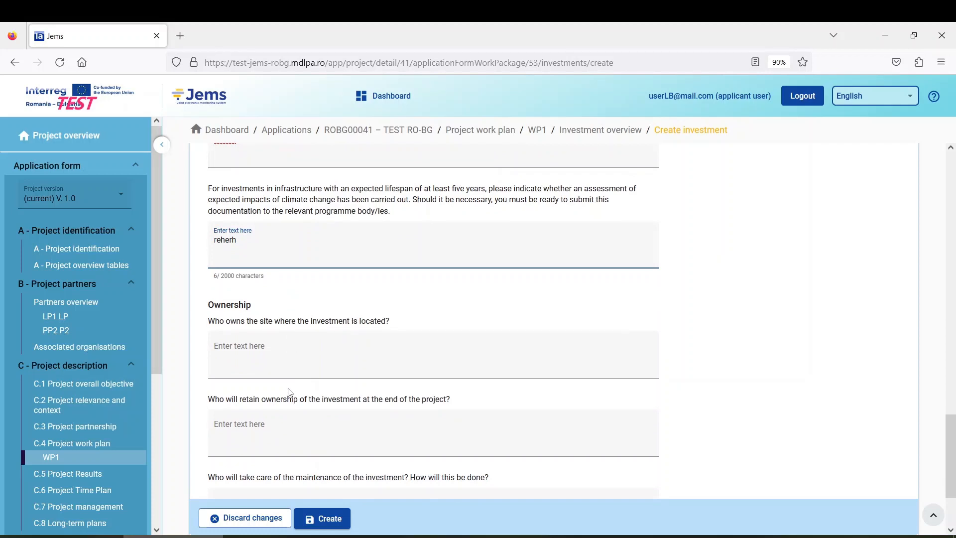
scroll(290, 393, "up", 1)
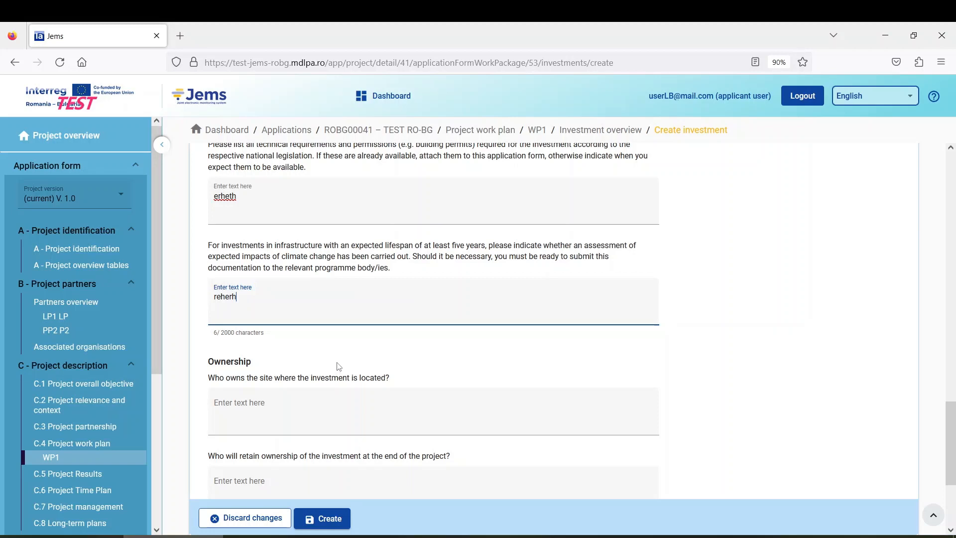
scroll(307, 352, "down", 2)
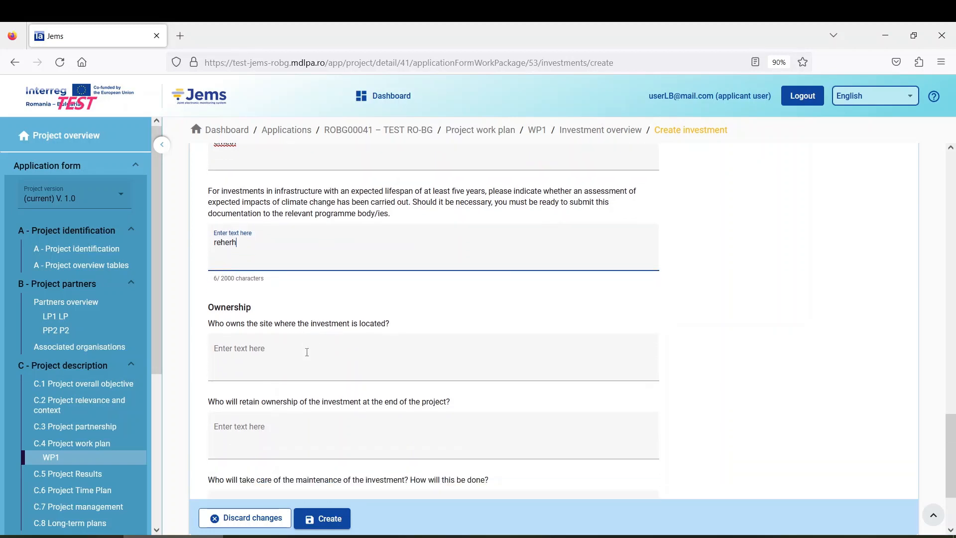
Step: Answer the ownership ('e') and maintenance ('bwr') questions and create investment I1.1
left_click(275, 351)
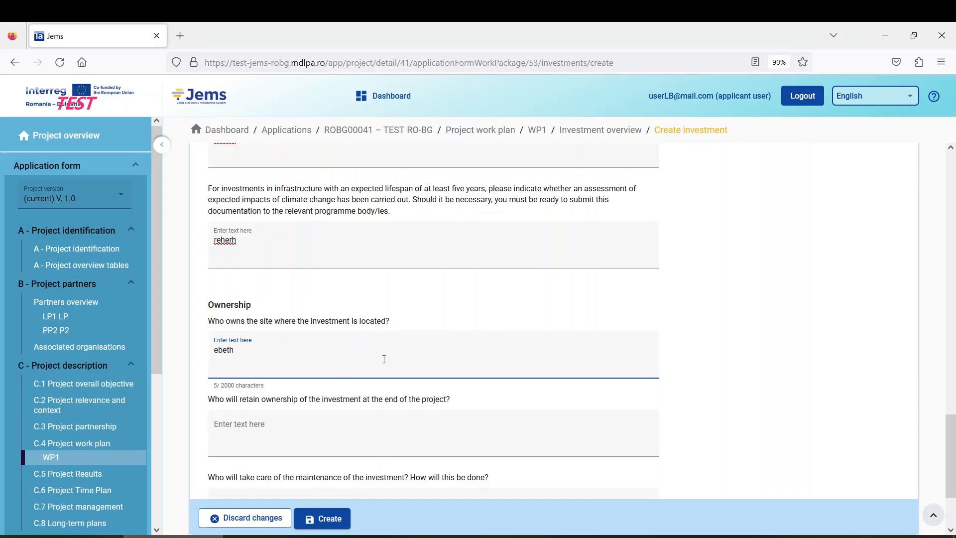
scroll(384, 359, "down", 3)
left_click(285, 321)
type("erbeb")
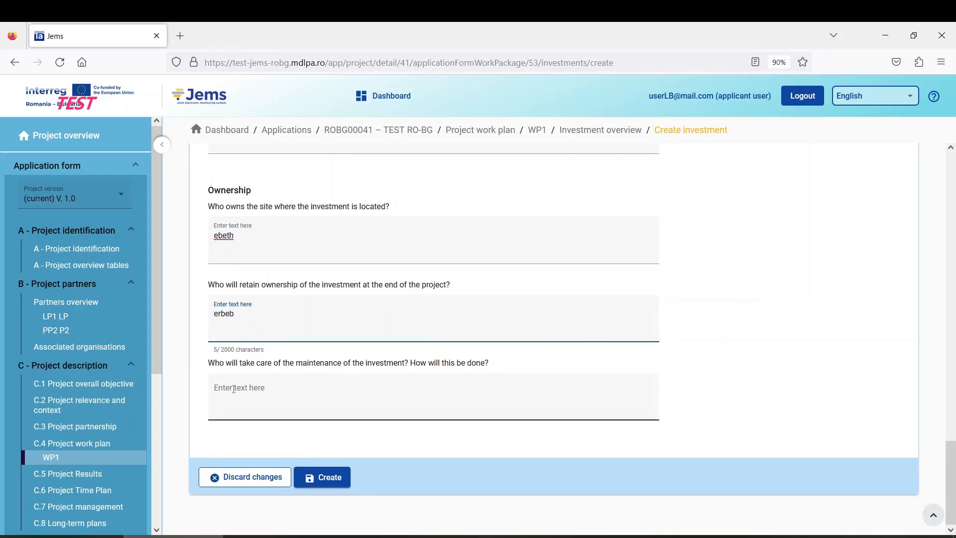
left_click(297, 400)
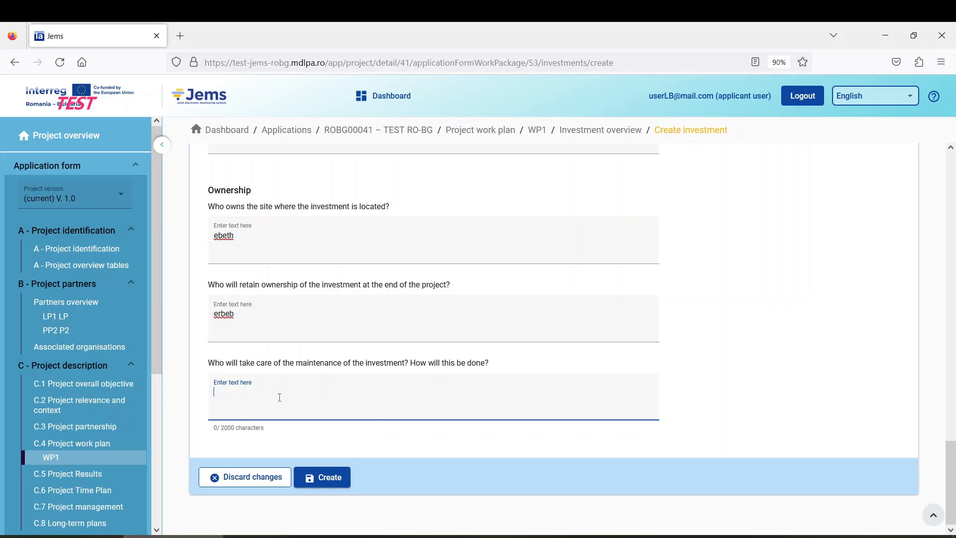
type("bwrbh")
left_click(337, 478)
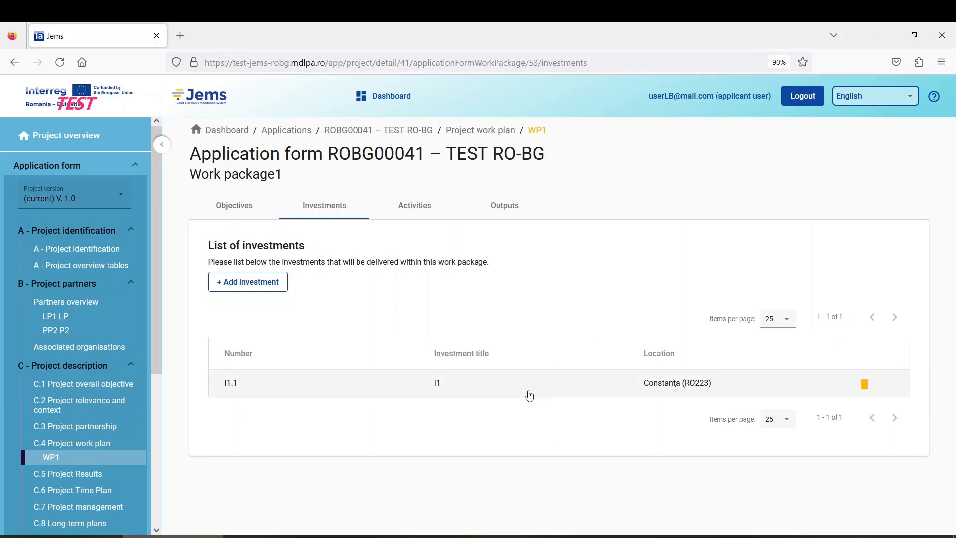
left_click(316, 390)
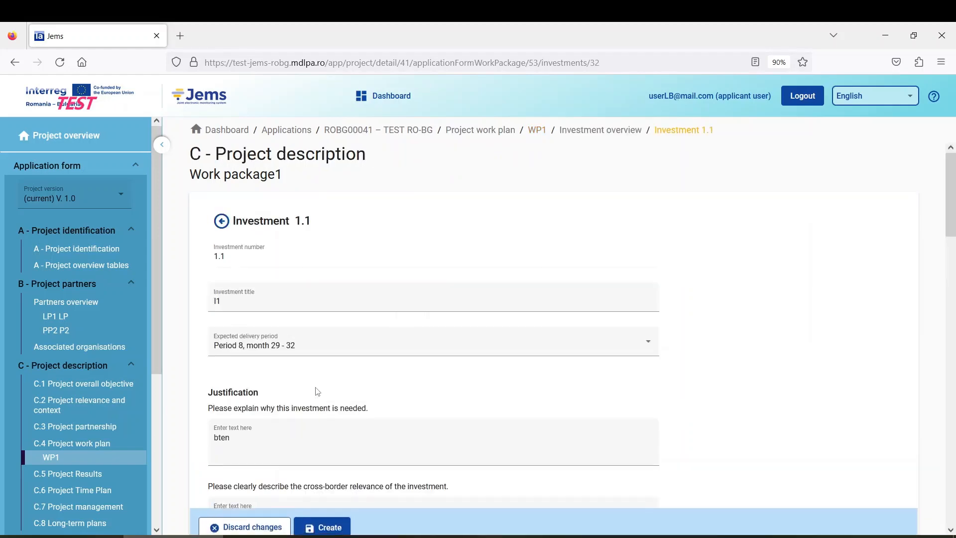
scroll(309, 339, "down", 5)
scroll(308, 341, "up", 5)
scroll(285, 322, "down", 15)
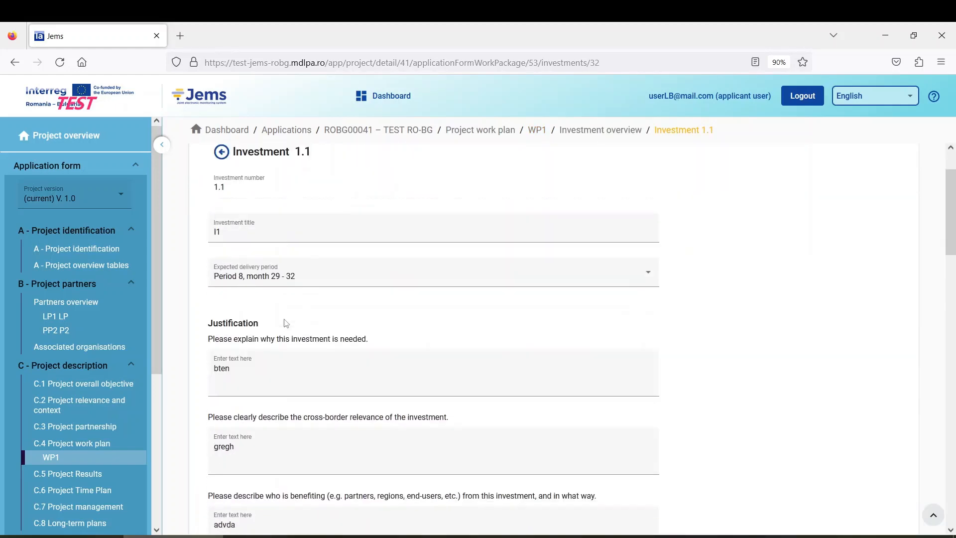
scroll(287, 321, "up", 12)
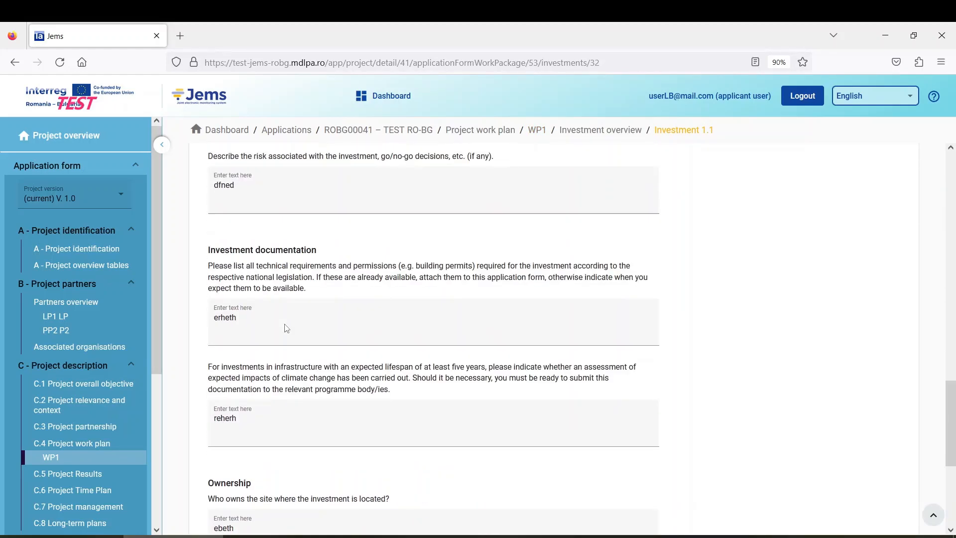
left_click(76, 459)
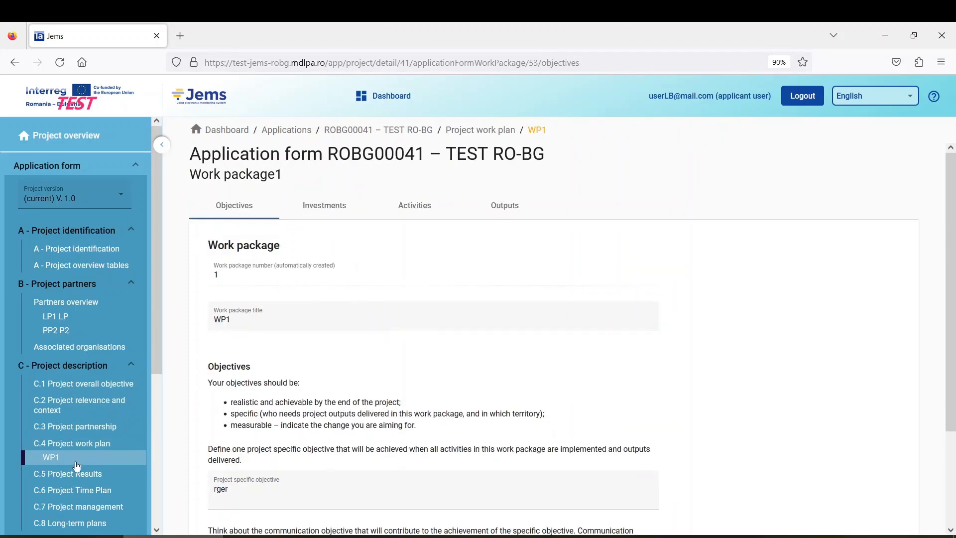
left_click(322, 207)
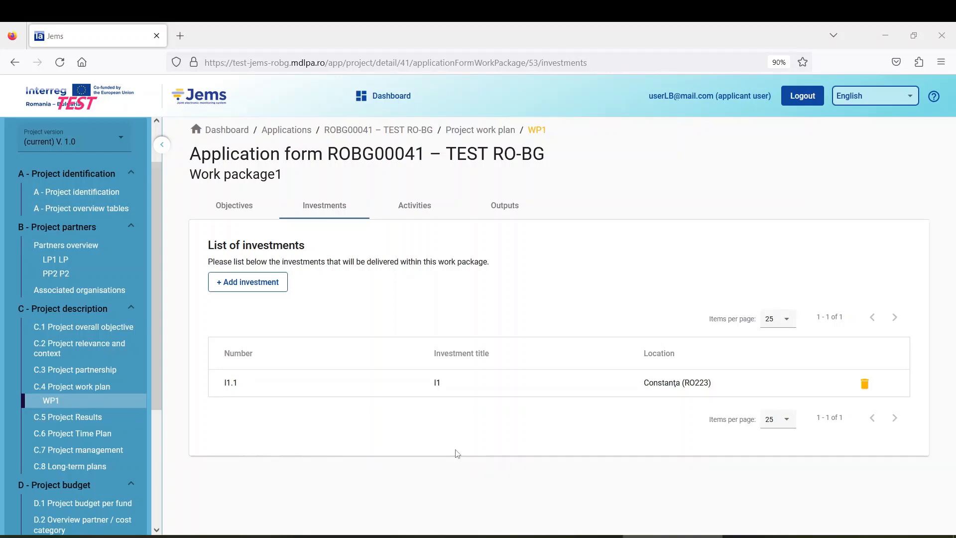
Step: Go to lead partner LP1's Budget tab and review its cost lines
left_click(89, 264)
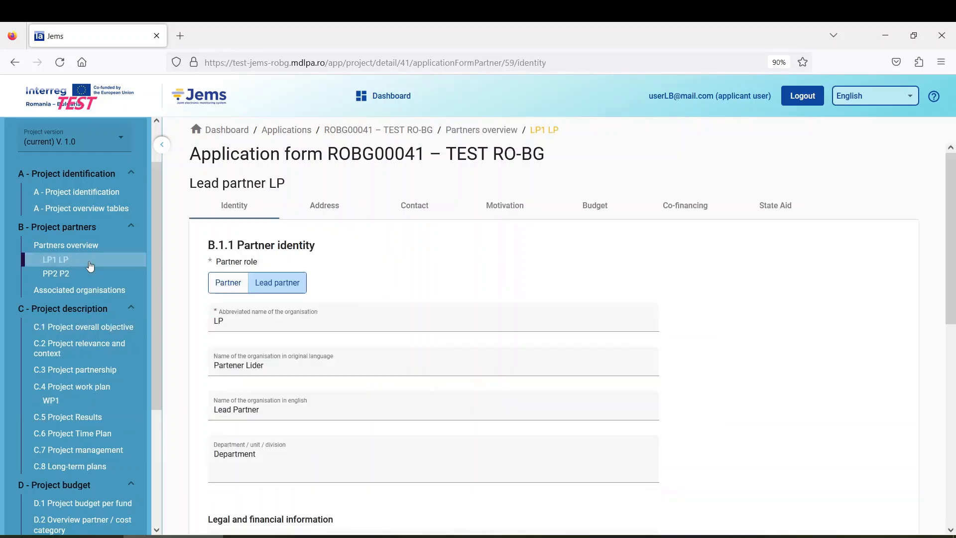
left_click(599, 208)
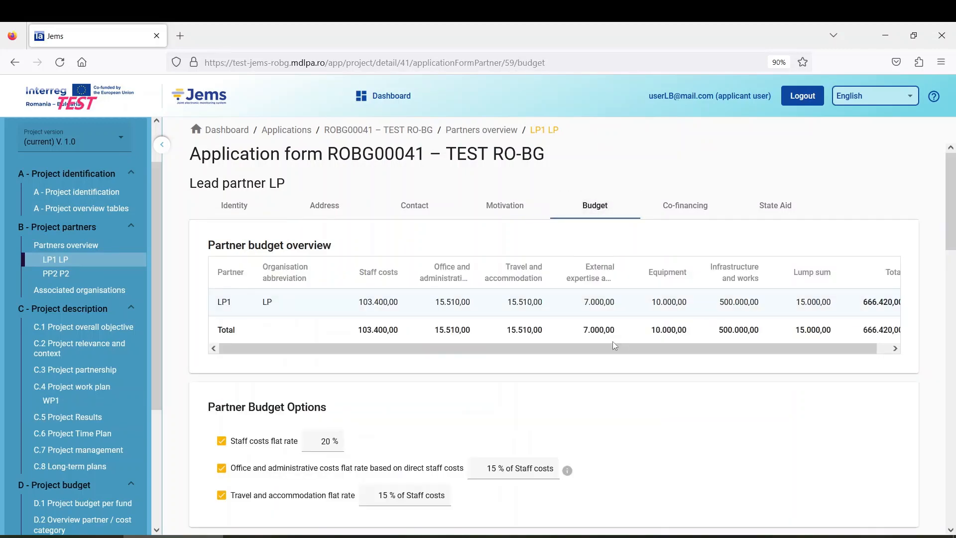
scroll(612, 355, "down", 2)
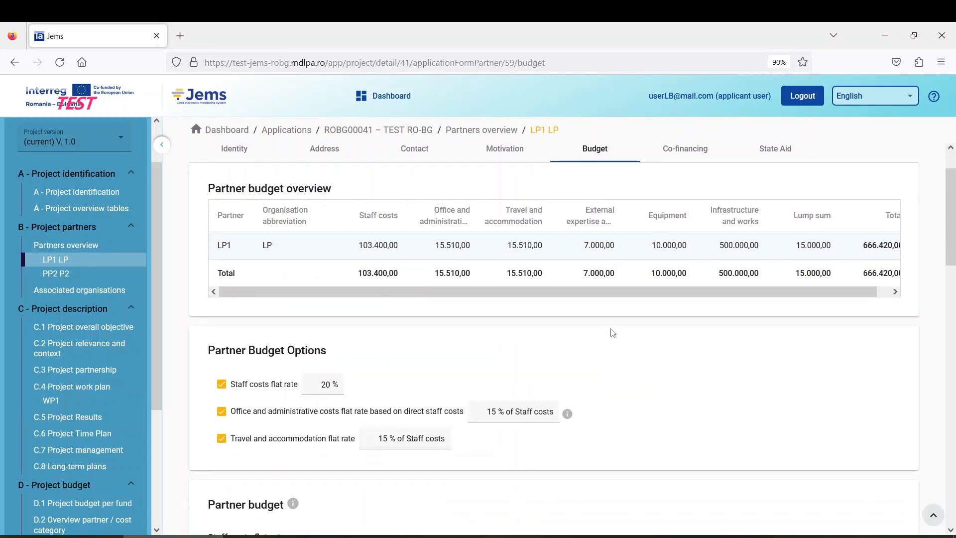
scroll(612, 332, "down", 15)
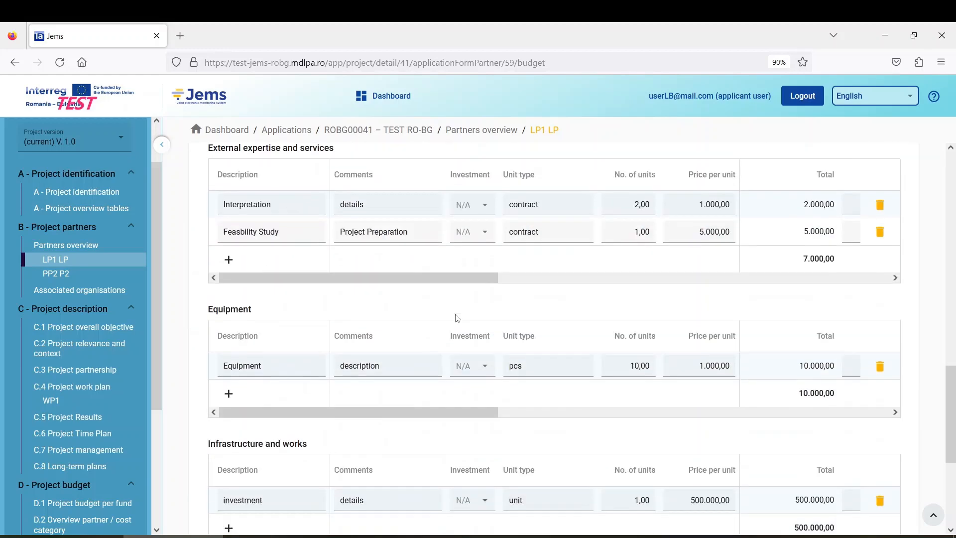
scroll(279, 356, "down", 2)
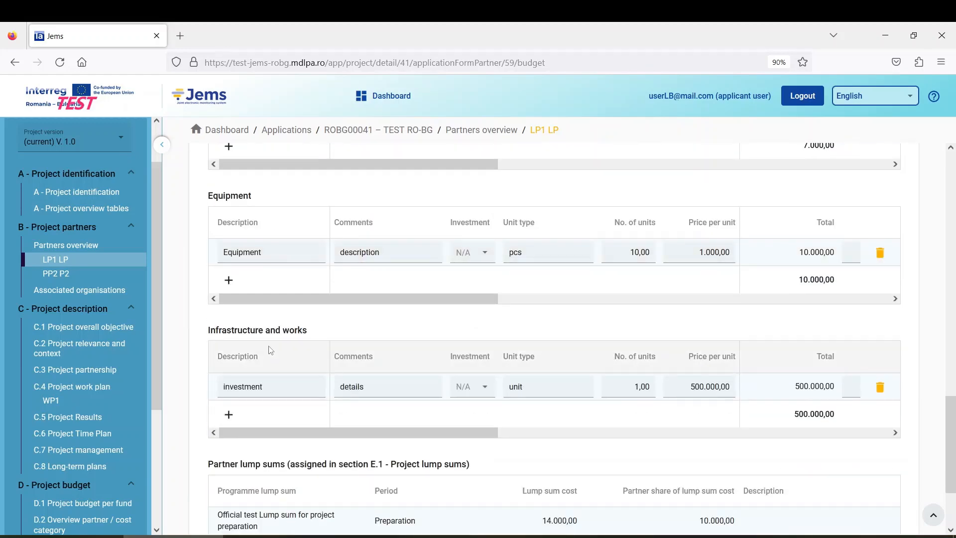
scroll(286, 326, "up", 2)
scroll(300, 333, "up", 1)
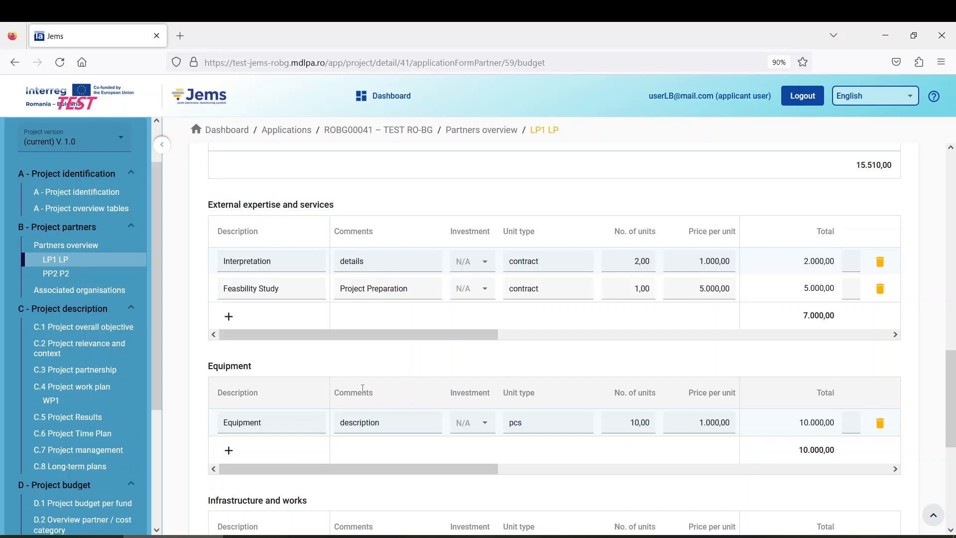
scroll(362, 388, "down", 4)
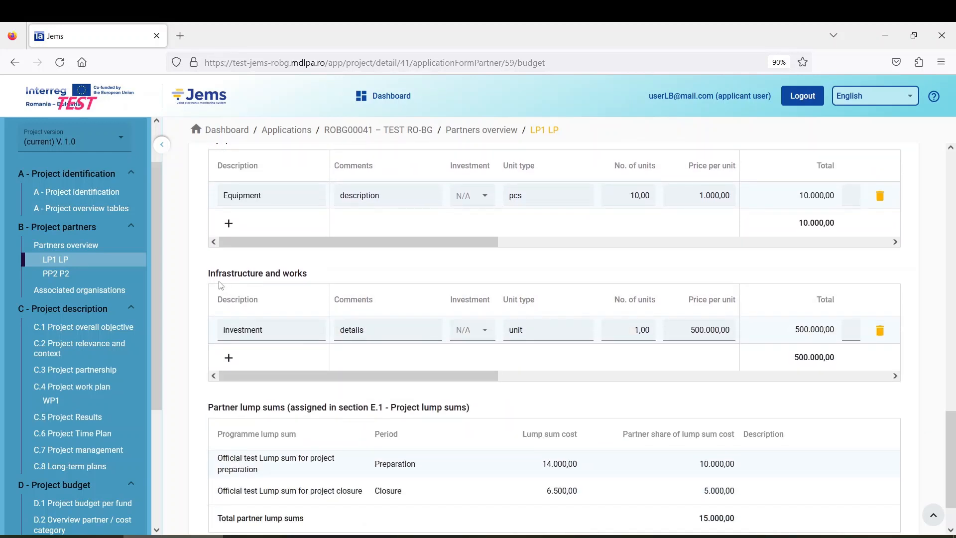
left_click_drag(209, 276, 333, 282)
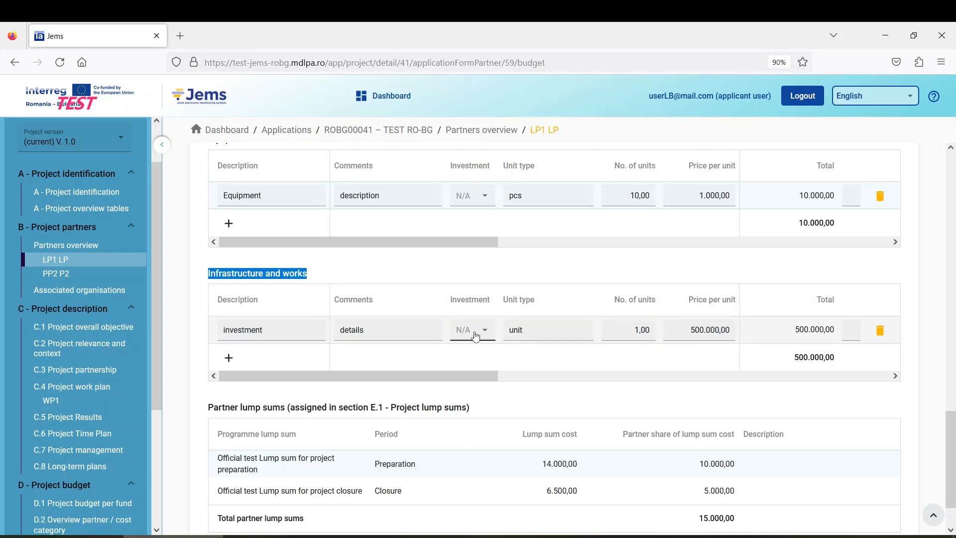
Step: Link the Infrastructure and works line to investment I1.1, save, and return to WP1
left_click(481, 333)
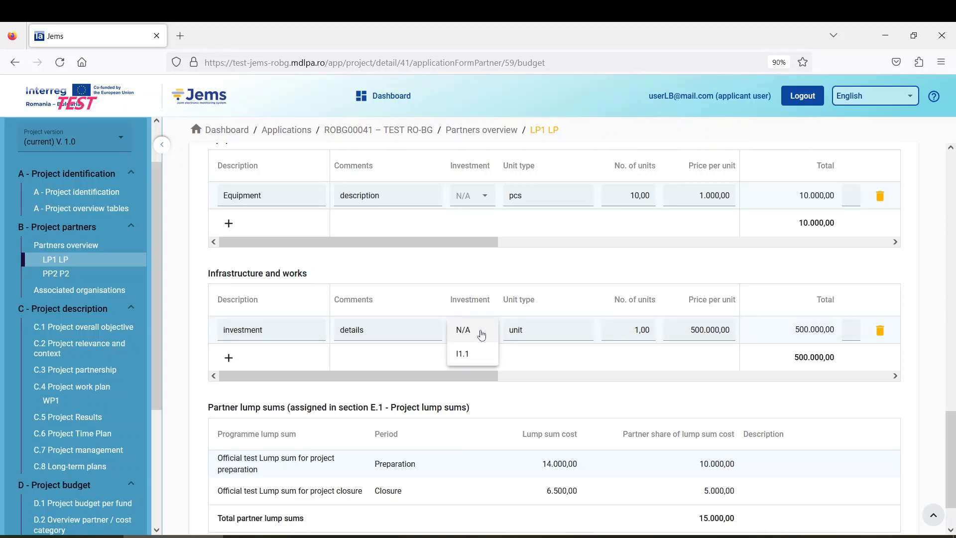
left_click(481, 355)
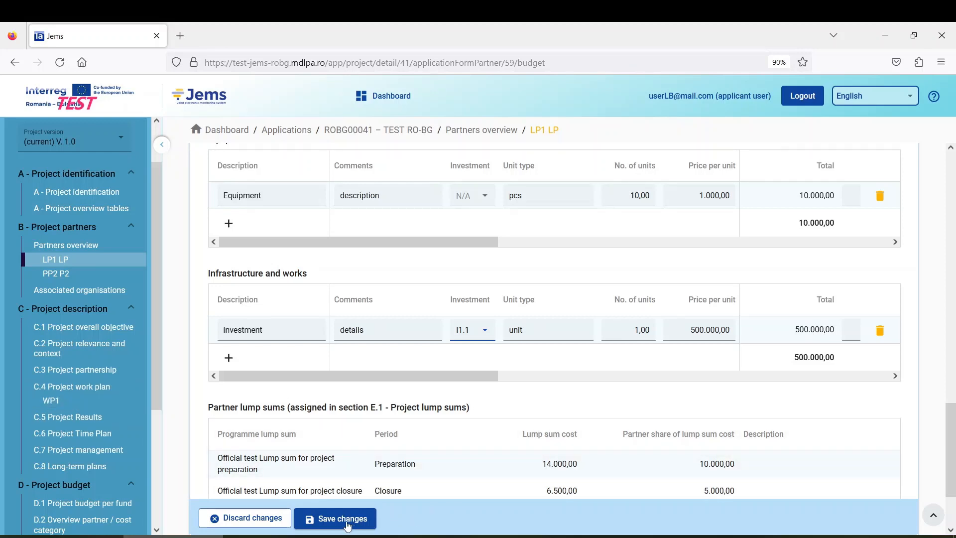
left_click(346, 520)
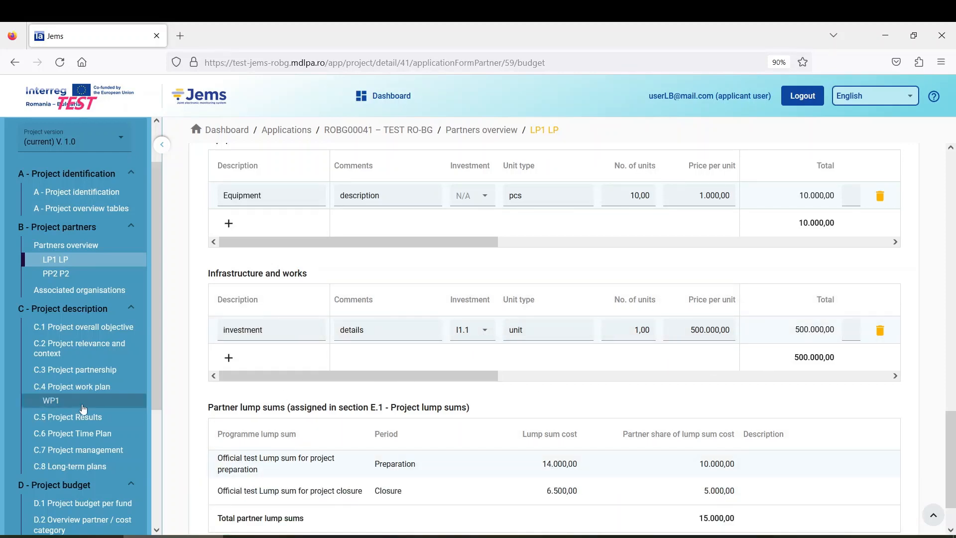
left_click(101, 398)
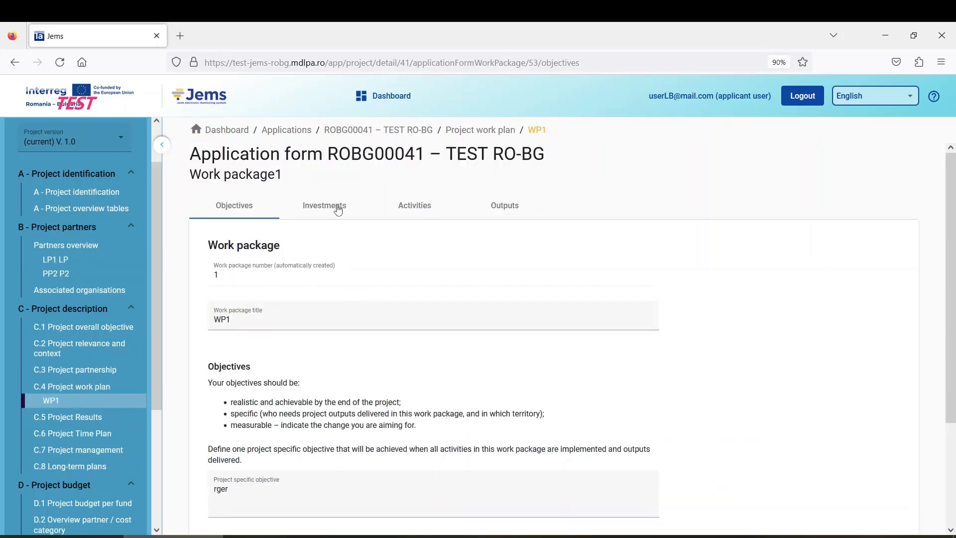
Step: Add a new, empty Activity 1.1 on WP1's Activities tab
left_click(415, 206)
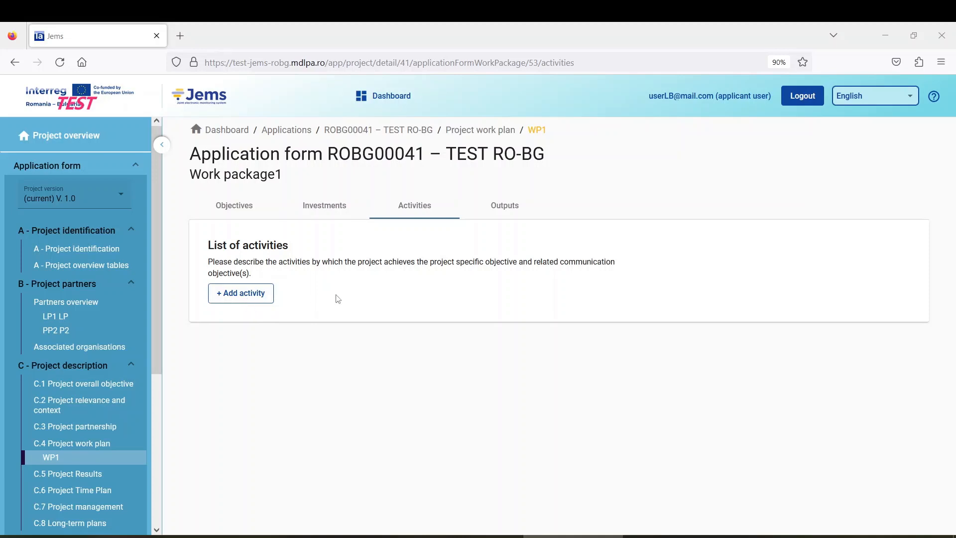
left_click(259, 296)
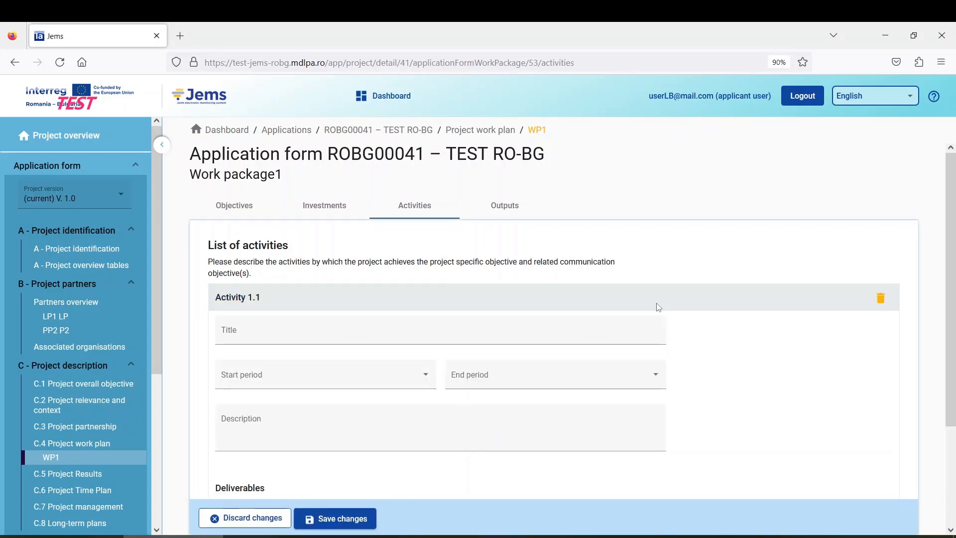
scroll(747, 324, "down", 3)
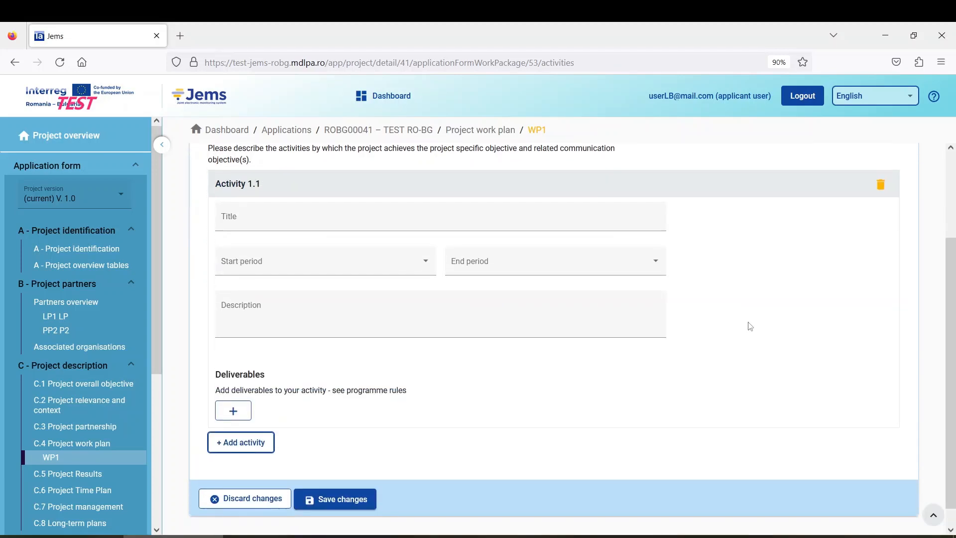
scroll(750, 326, "up", 3)
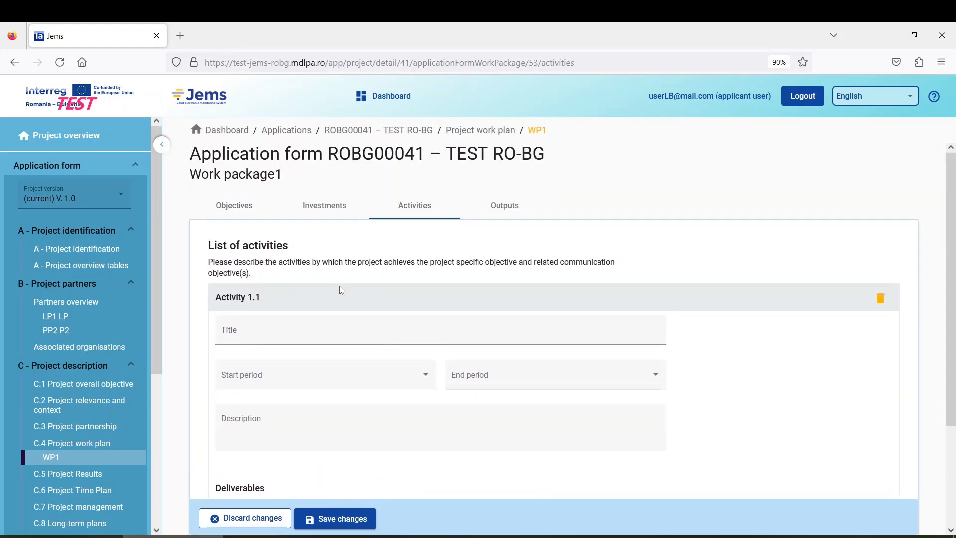
scroll(342, 287, "down", 3)
scroll(344, 284, "up", 3)
scroll(378, 292, "down", 3)
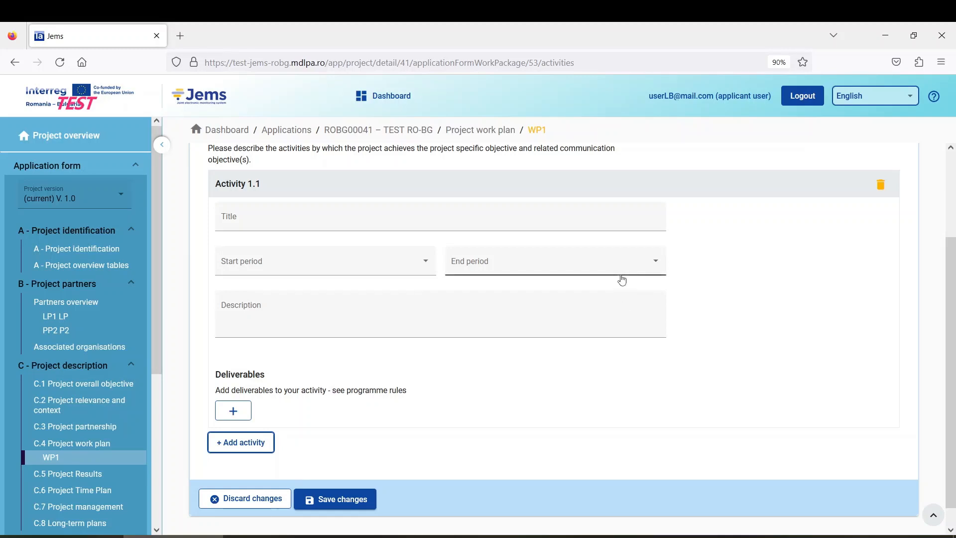
scroll(478, 320, "up", 3)
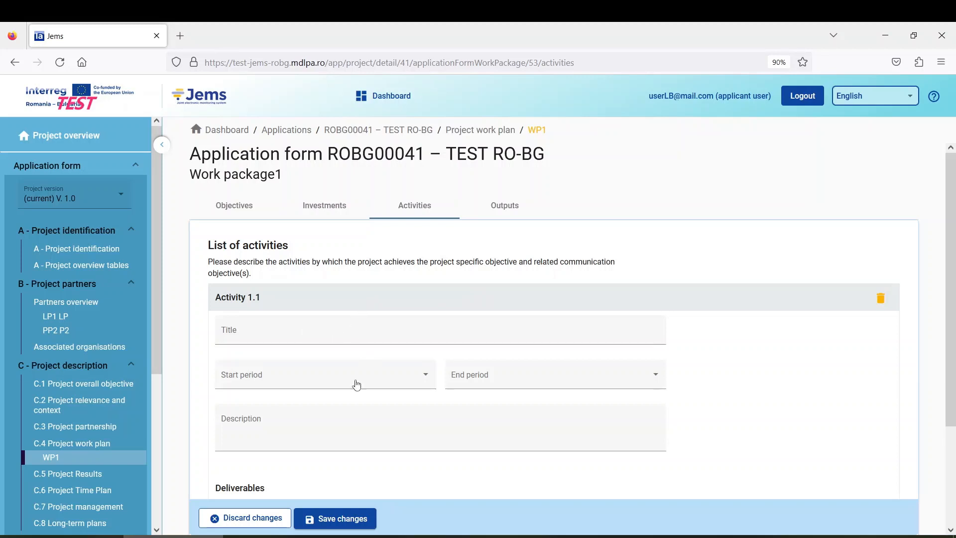
left_click(258, 427)
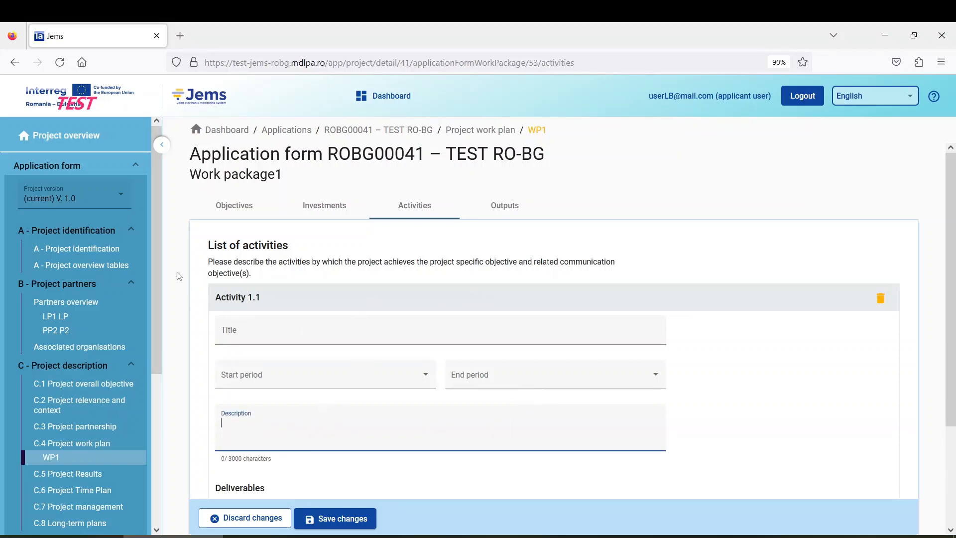
Step: Title Activity 1.1 'Activity 1' and set it to run from Period 1 to Period 5
left_click(272, 330)
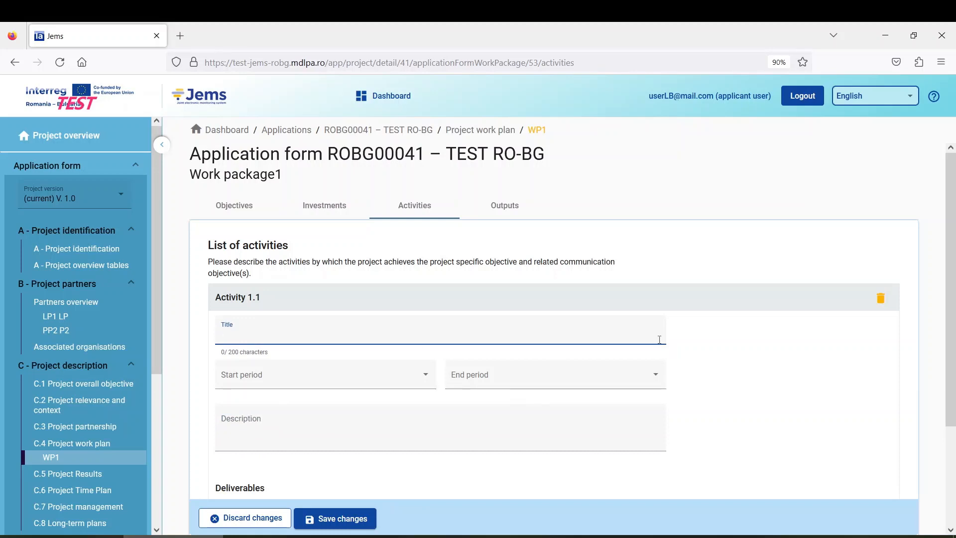
type("Activty")
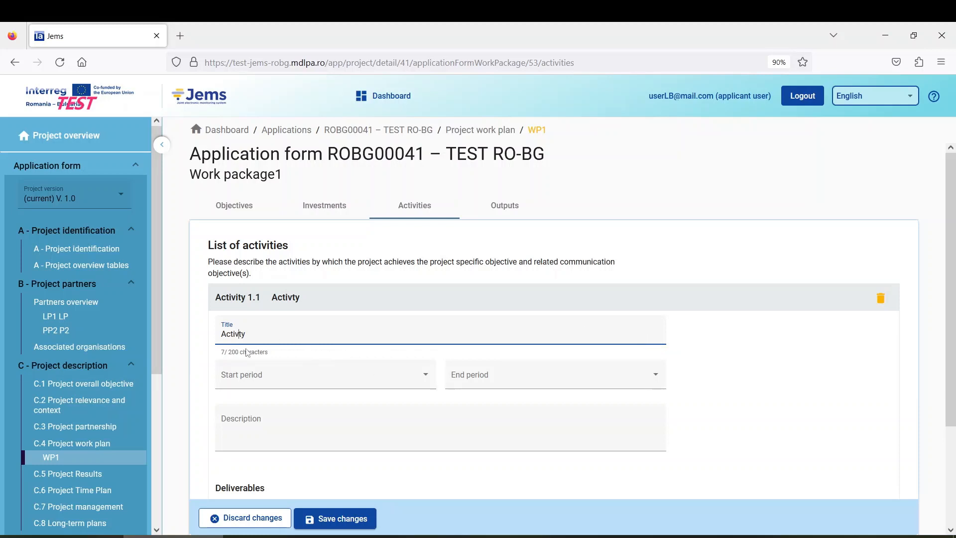
key("BackSpace")
key("BackSpace")
type("ity 1")
left_click(273, 375)
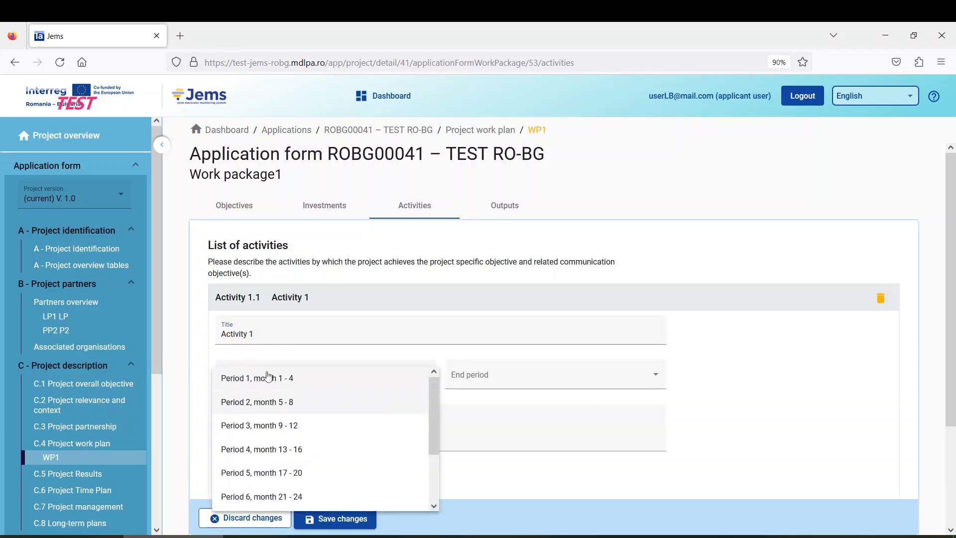
left_click(307, 387)
left_click(534, 391)
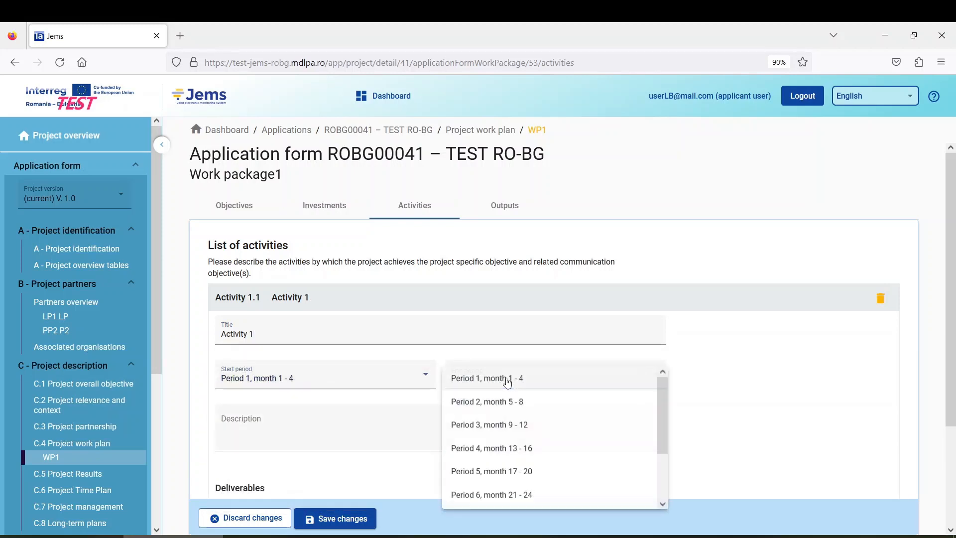
left_click(540, 470)
scroll(344, 378, "down", 2)
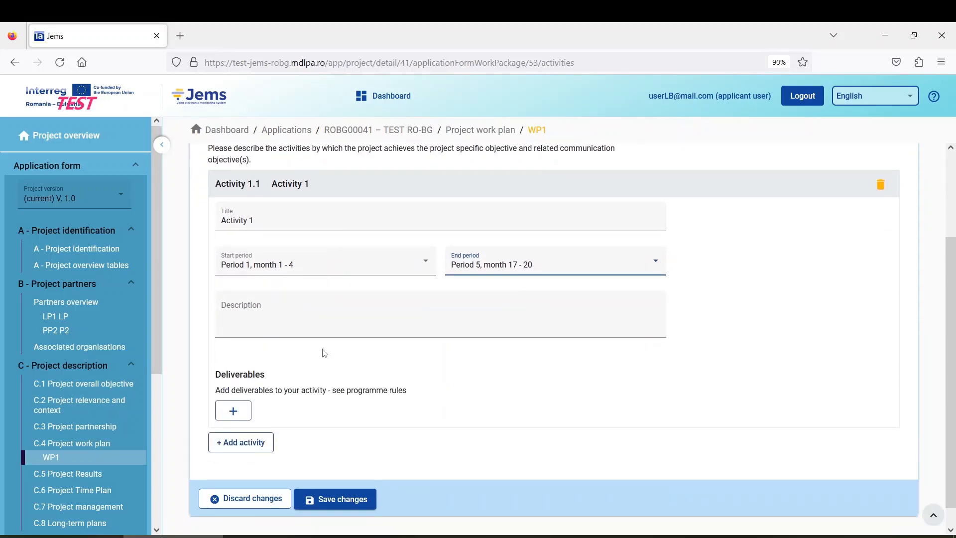
Step: Enter 'wsbrwr' as Activity 1.1's description
left_click(274, 313)
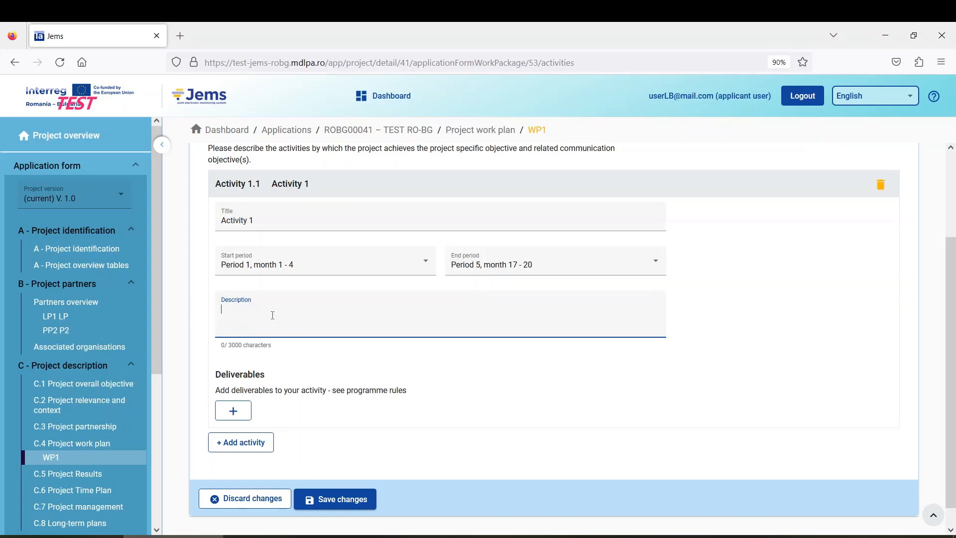
type("wsbrwr")
scroll(313, 373, "down", 1)
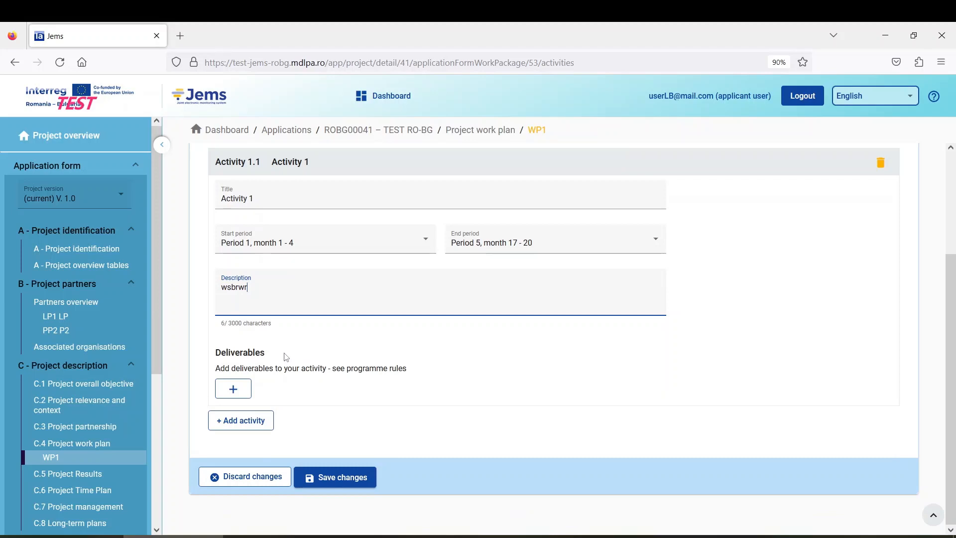
scroll(249, 378, "up", 2)
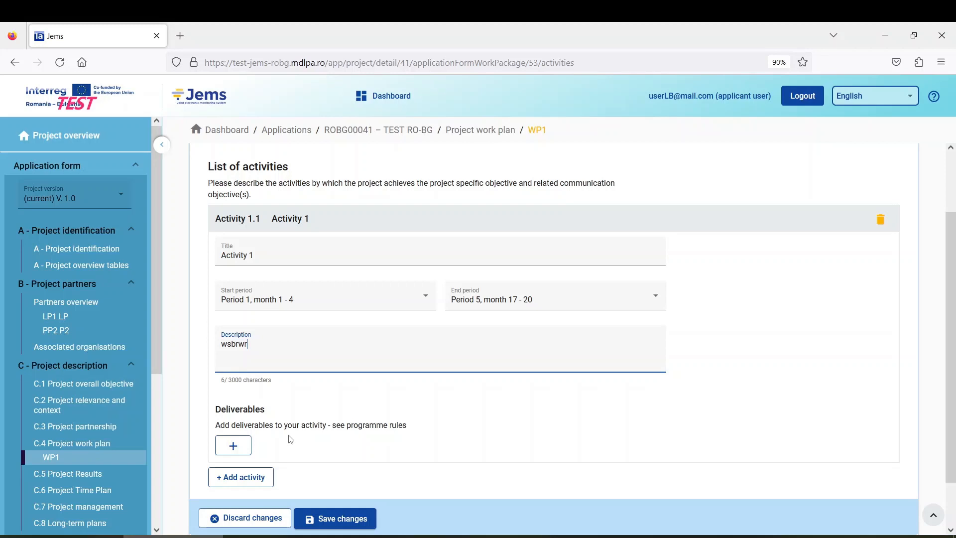
scroll(374, 434, "down", 1)
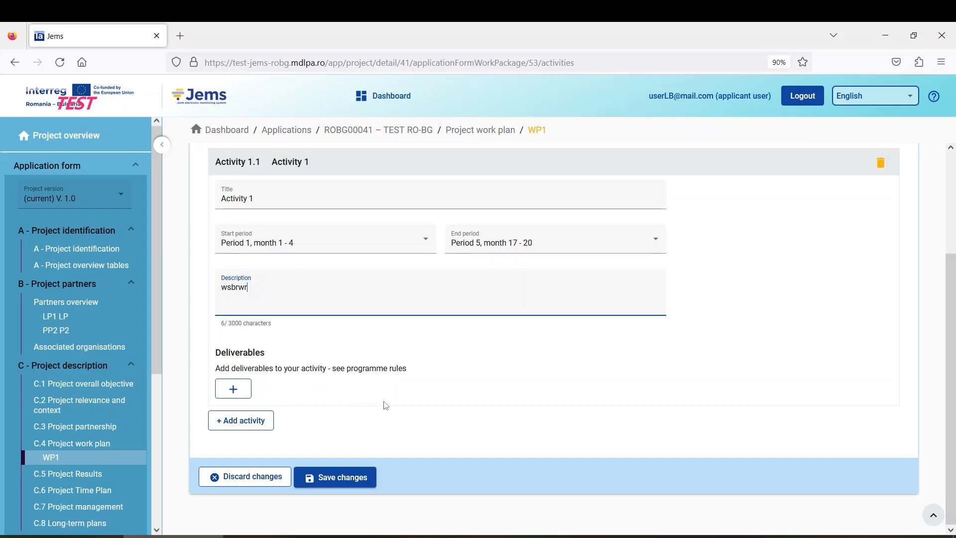
Step: Add deliverable D1 to Activity 1.1 with description 'wegvw', due Period 3, month 9 - 12
left_click(240, 389)
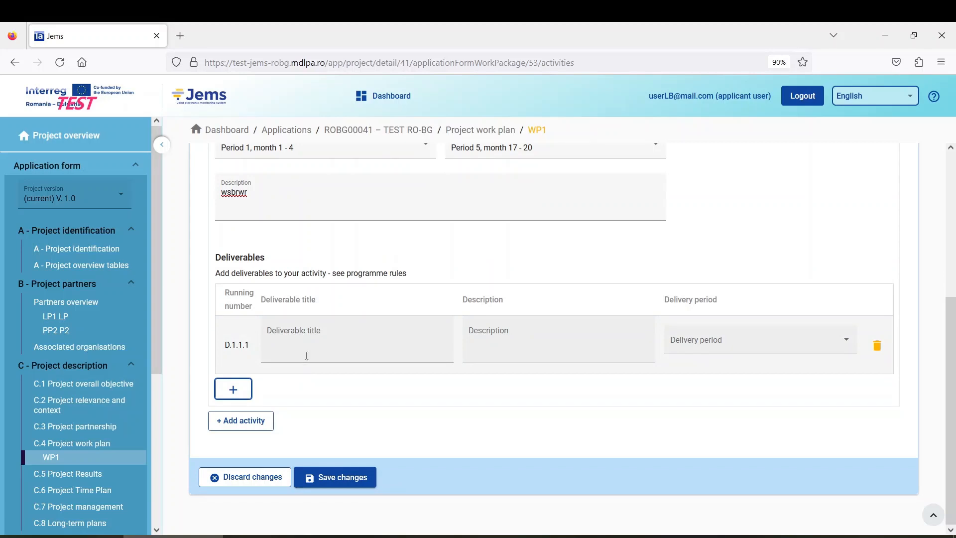
left_click(306, 339)
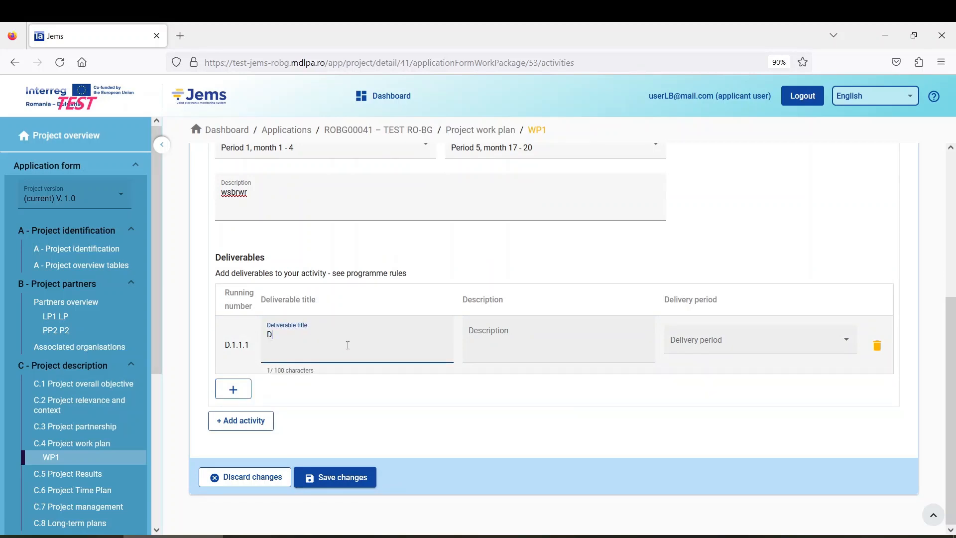
left_click(503, 332)
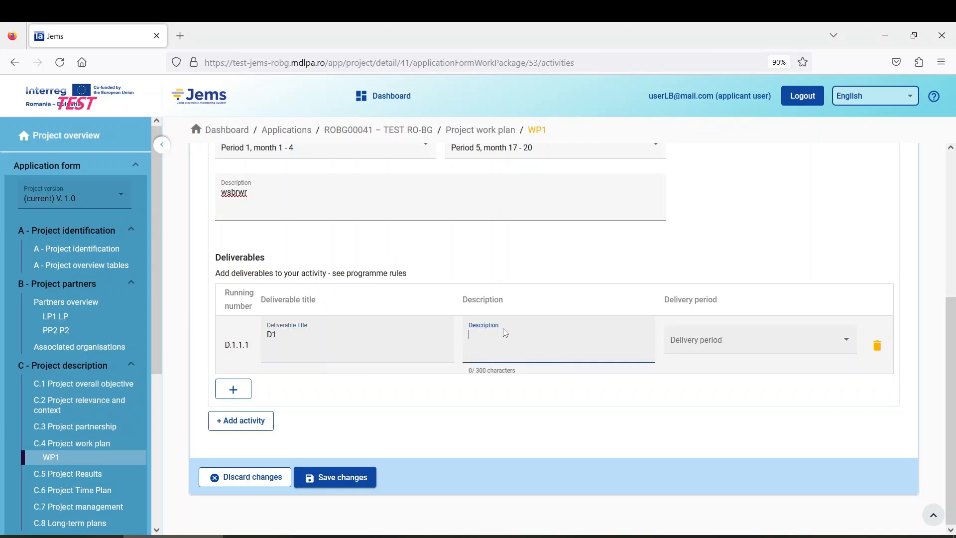
type("wegvw")
left_click(685, 351)
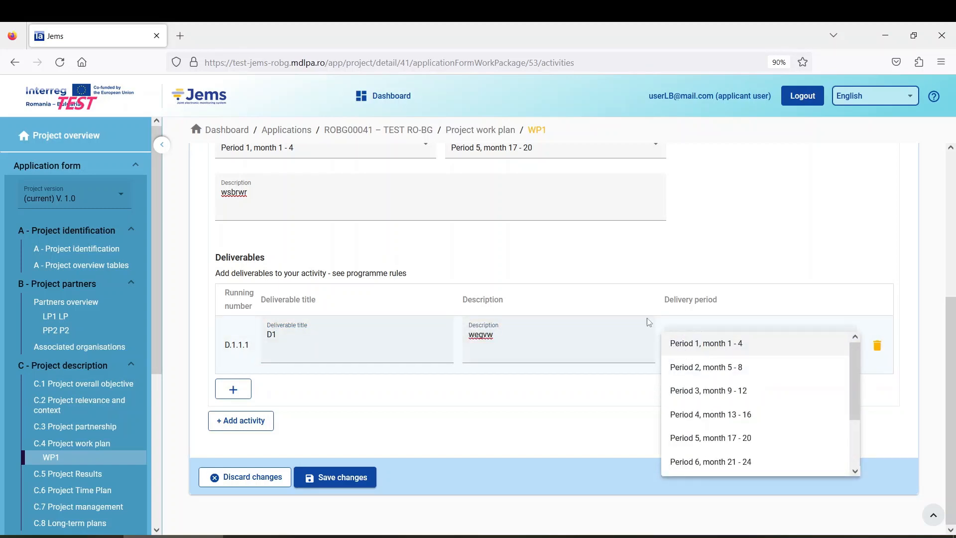
left_click(608, 279)
scroll(608, 279, "up", 2)
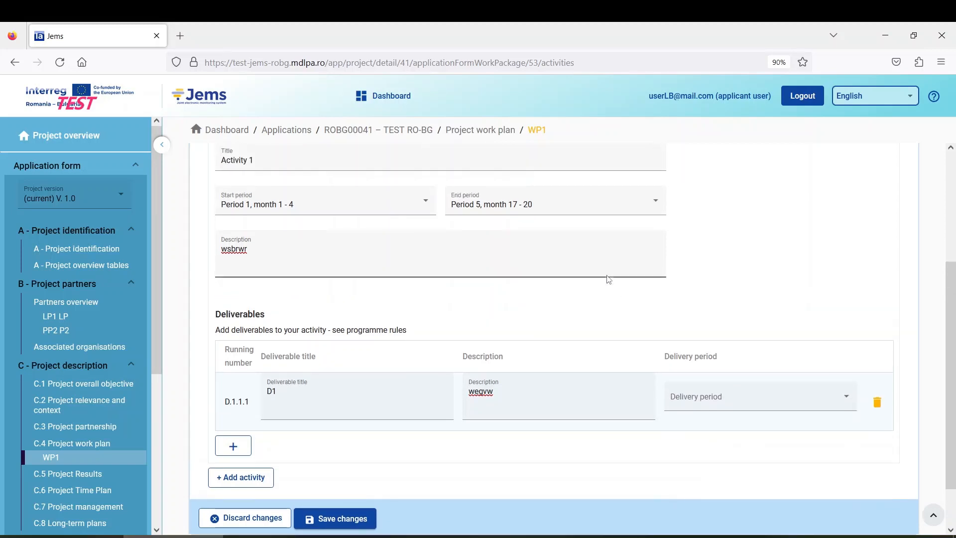
scroll(501, 208, "up", 4)
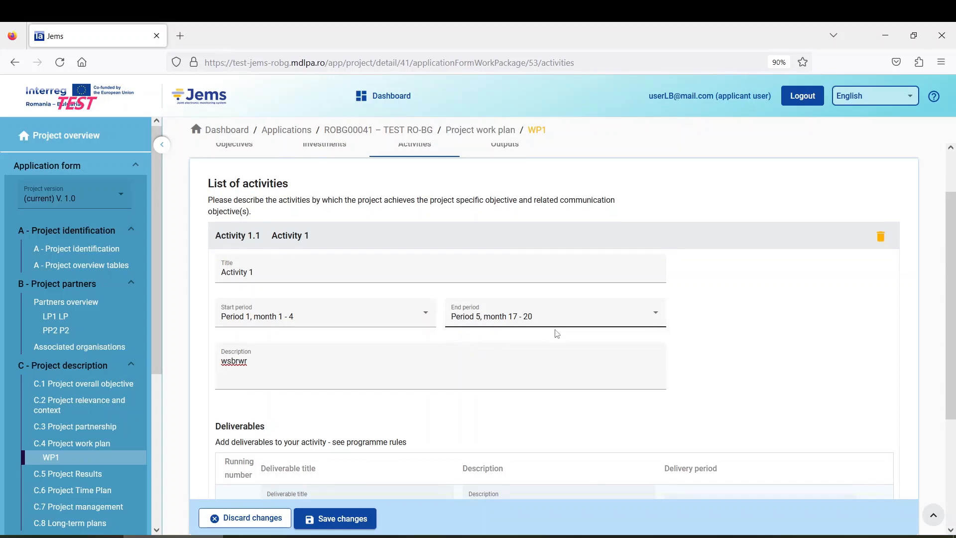
scroll(553, 330, "down", 2)
left_click(700, 397)
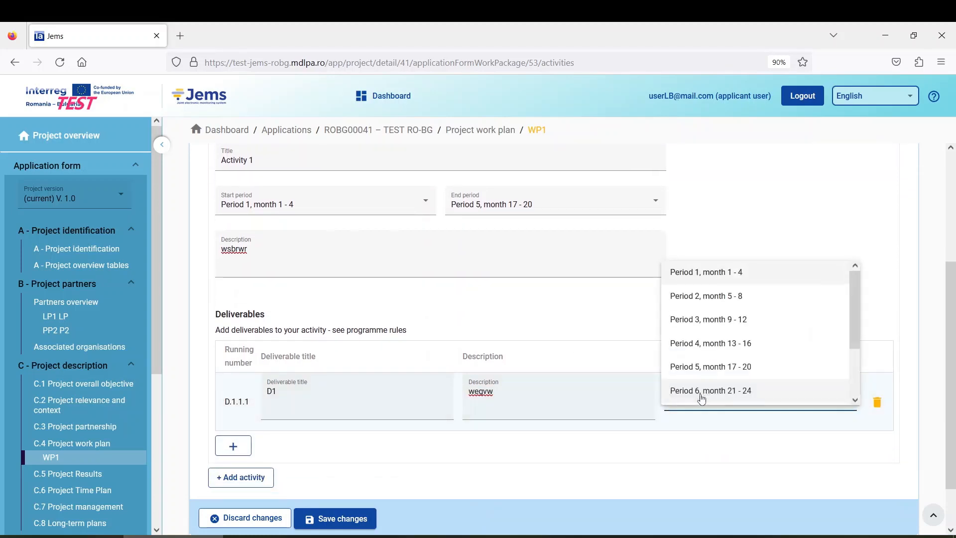
left_click(727, 322)
Step: Add deliverable D2 with description 'hwerh', due Period 4, month 13 - 16, and save the activities
scroll(525, 327, "down", 2)
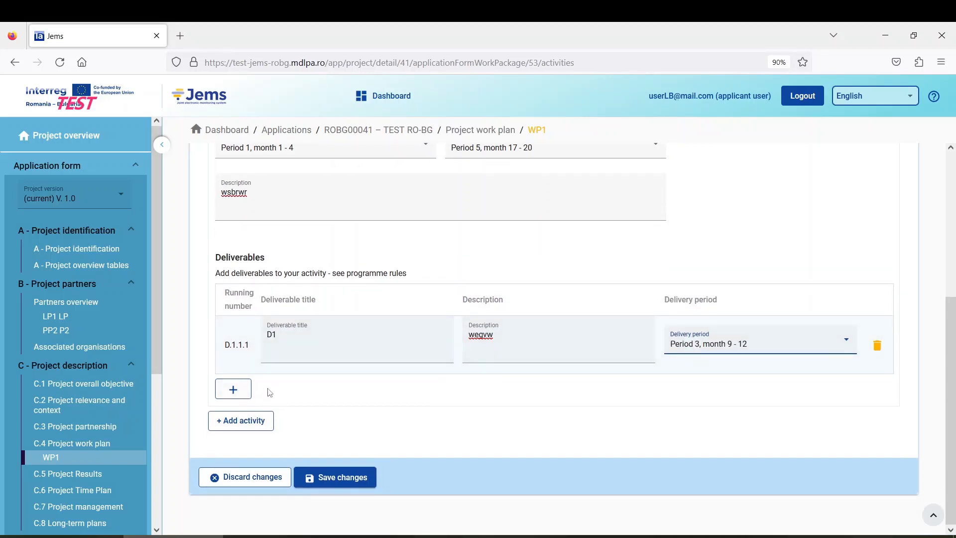
left_click(234, 391)
left_click(314, 400)
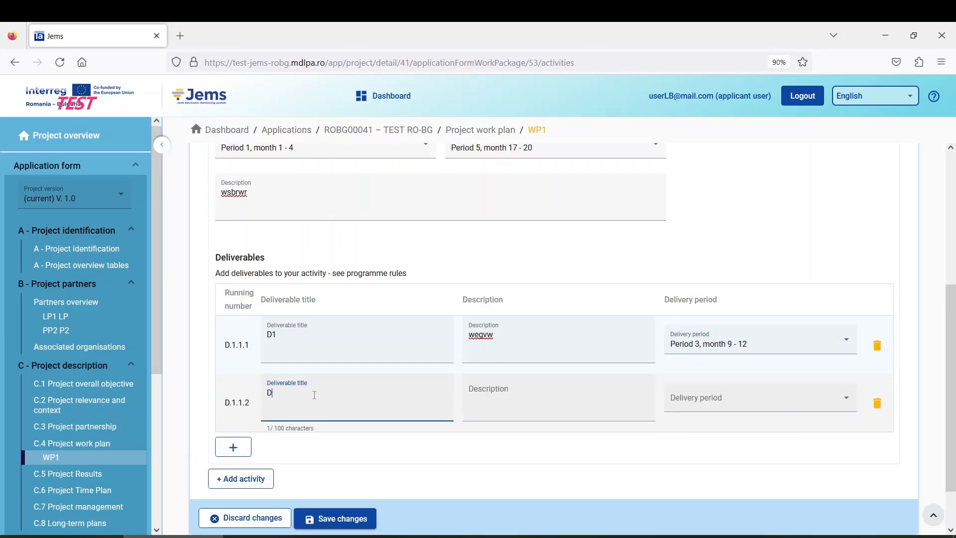
left_click(503, 398)
type("hwerh")
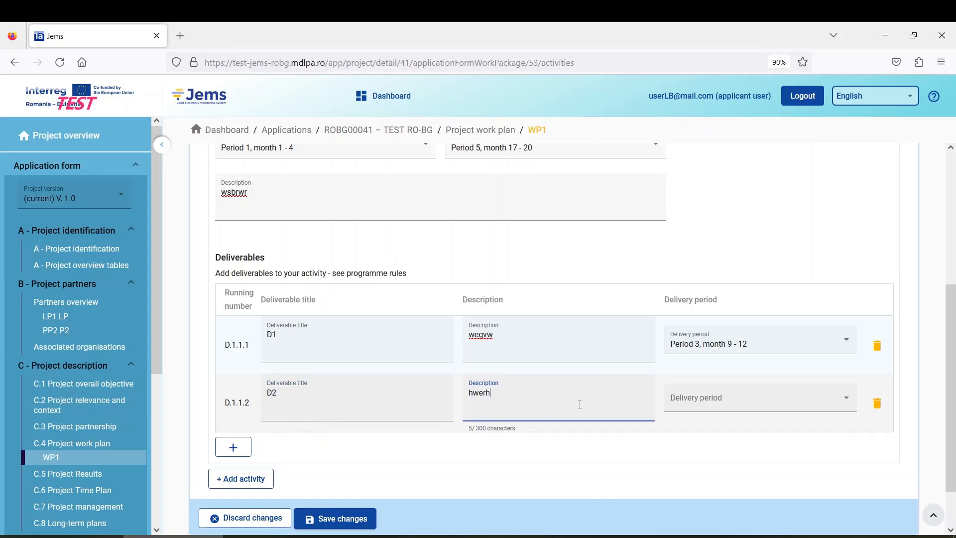
left_click(695, 405)
left_click(716, 343)
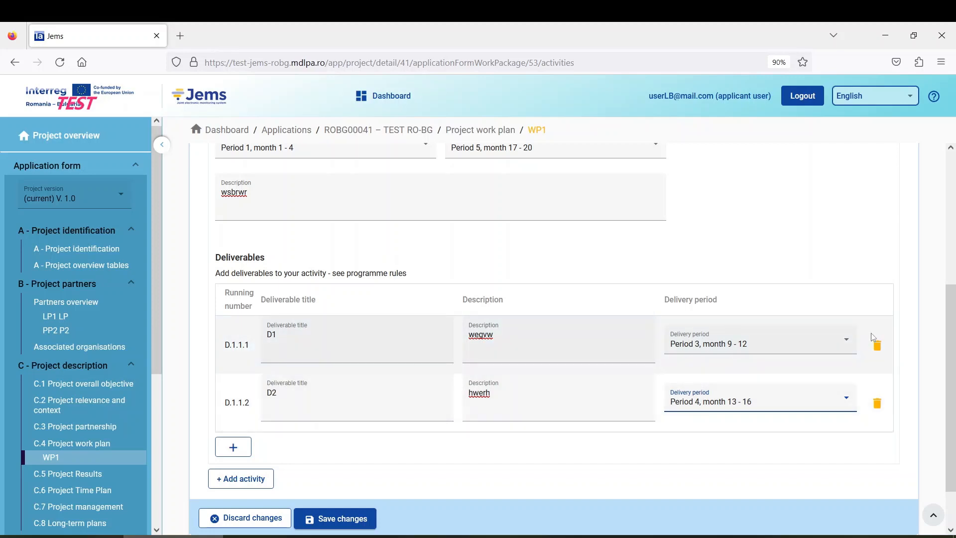
scroll(277, 393, "down", 2)
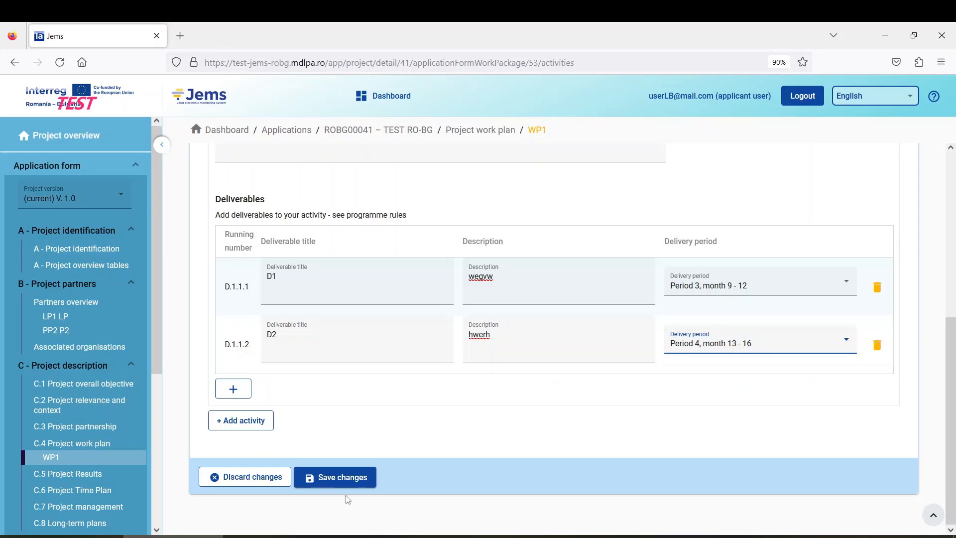
left_click(340, 481)
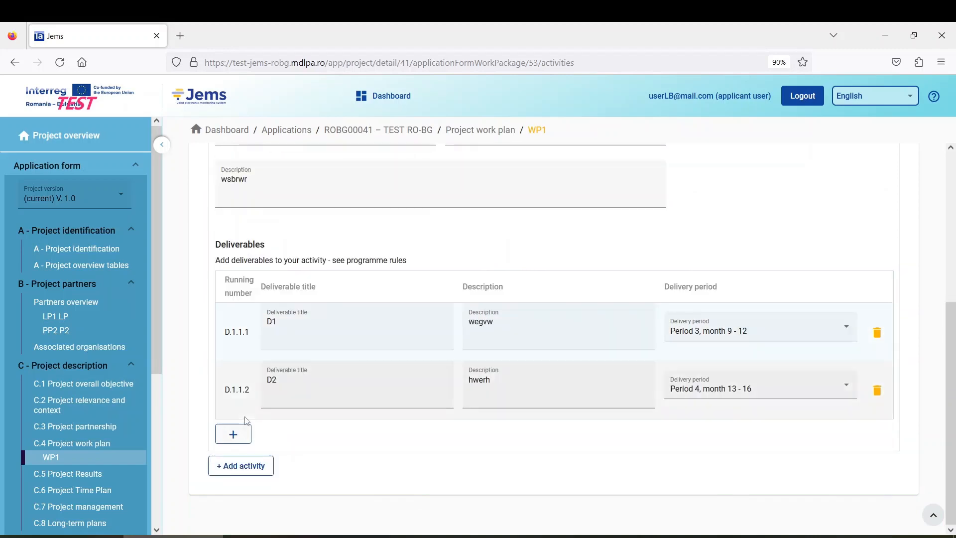
Step: Add Activity 1.2 titled 'A2', running Period 1 to Period 6, with description 'fnbden'
left_click(240, 464)
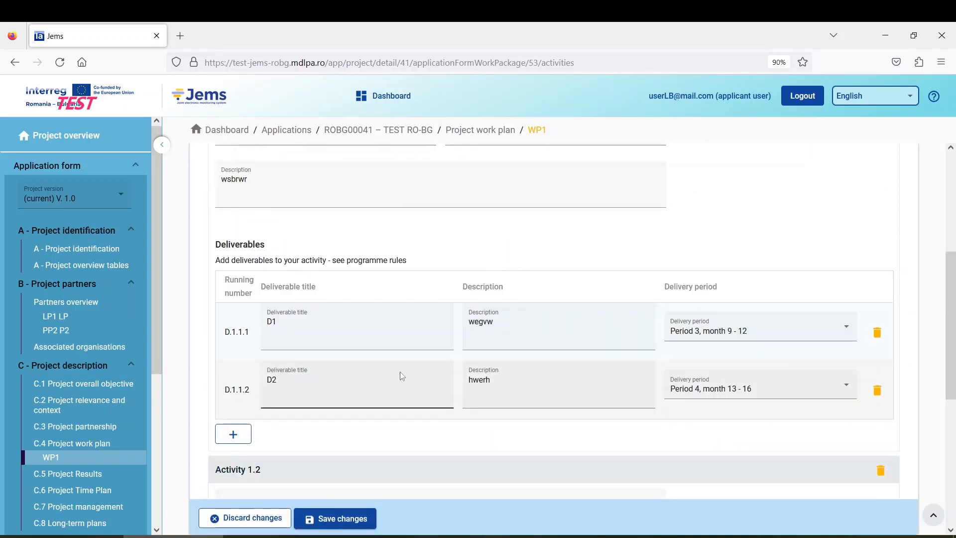
scroll(399, 375, "down", 5)
scroll(357, 342, "up", 1)
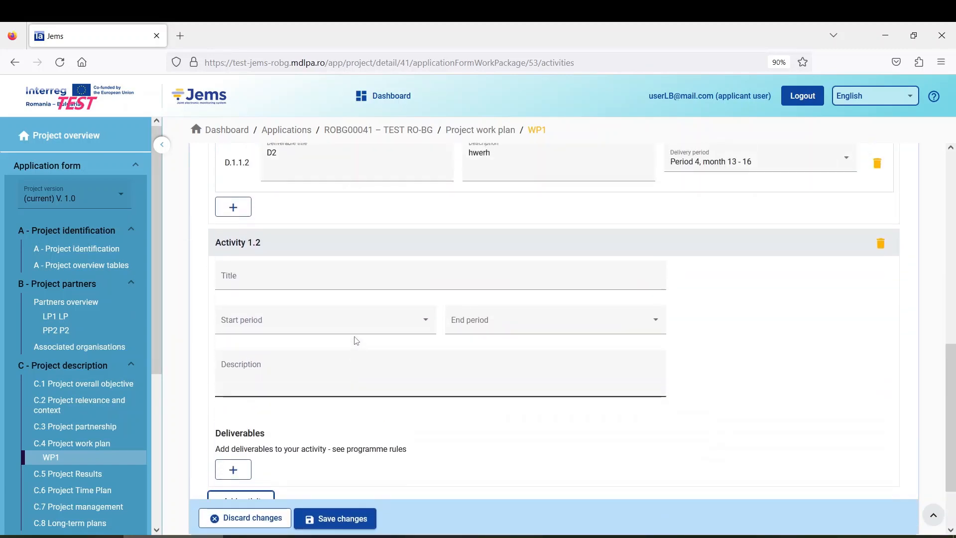
scroll(357, 341, "down", 2)
scroll(294, 373, "up", 1)
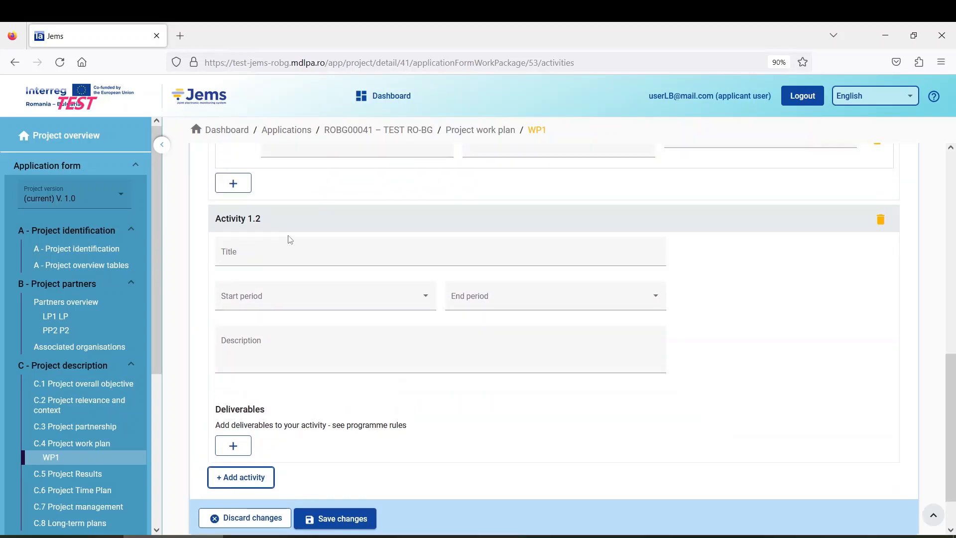
left_click(287, 255)
type("A2")
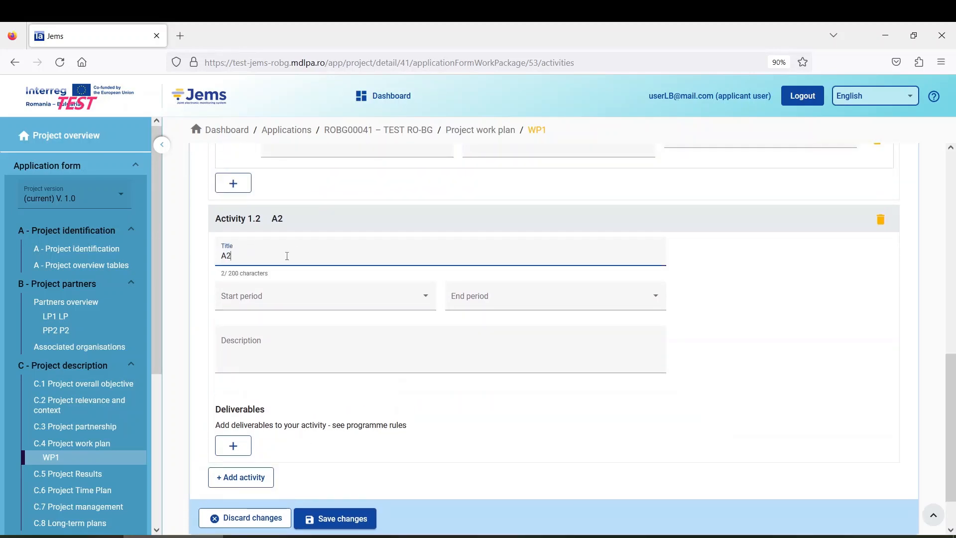
left_click(277, 302)
left_click(295, 302)
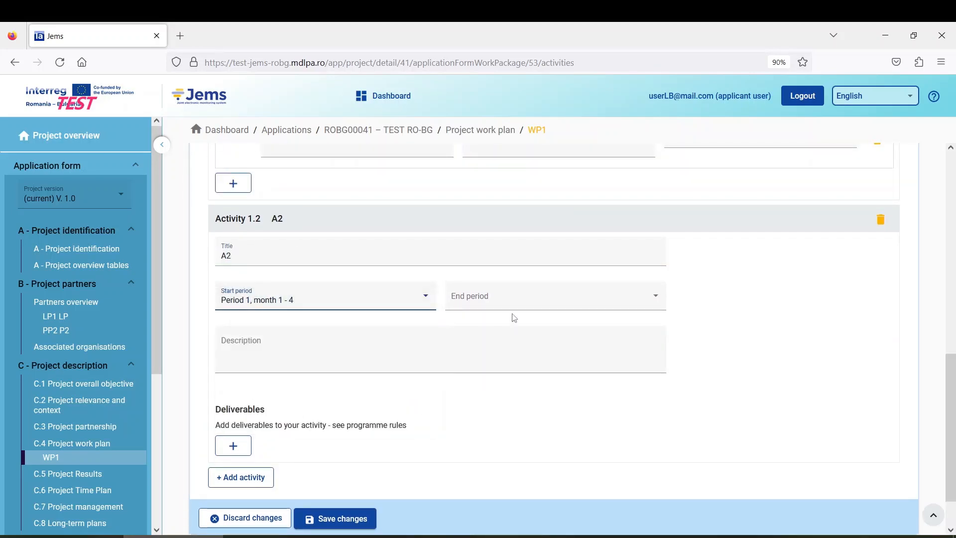
left_click(518, 300)
left_click(544, 419)
left_click(259, 356)
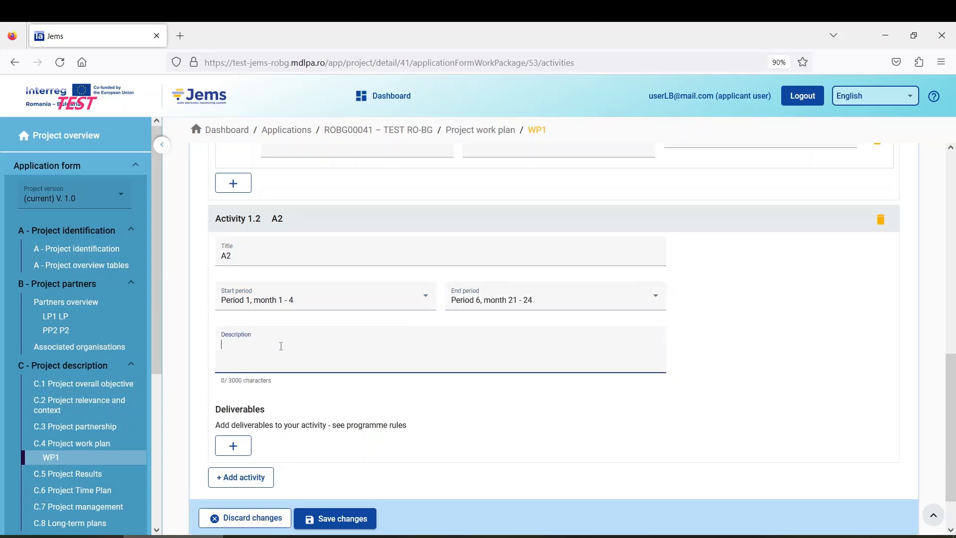
type("fnbden")
Step: Give Activity 1.2 deliverable D3 ('erver') due Period 4, month 13 - 16, and save
scroll(339, 383, "down", 1)
left_click(236, 388)
left_click(312, 434)
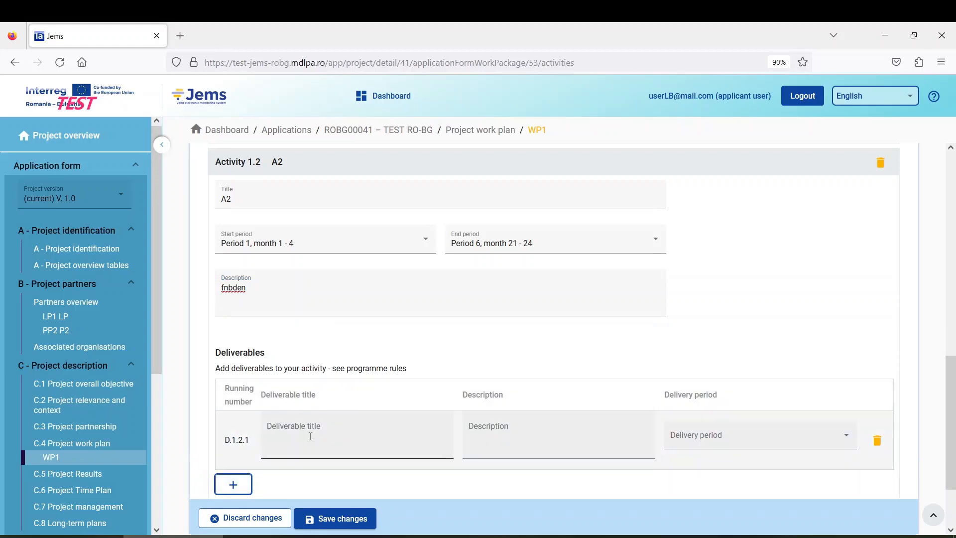
type("D3")
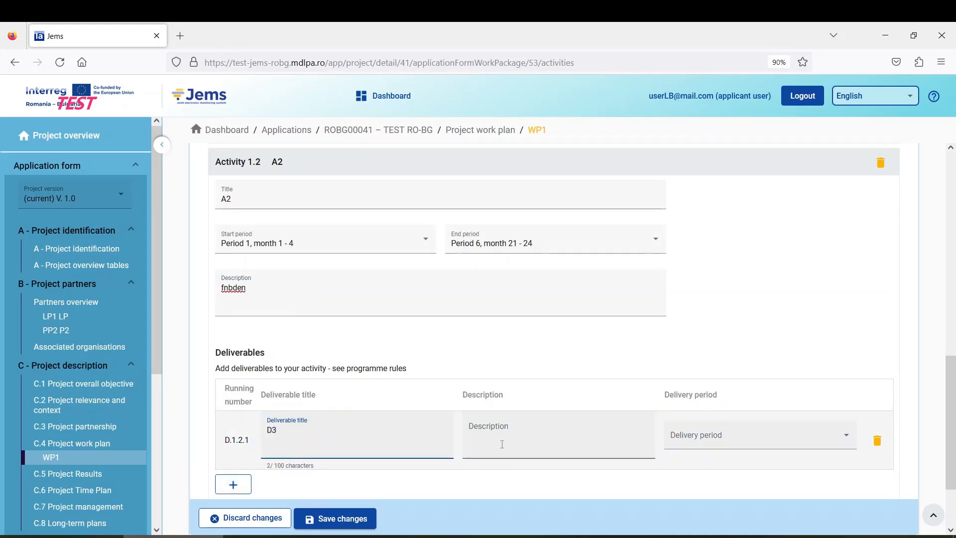
left_click(485, 438)
type("erver")
left_click(713, 447)
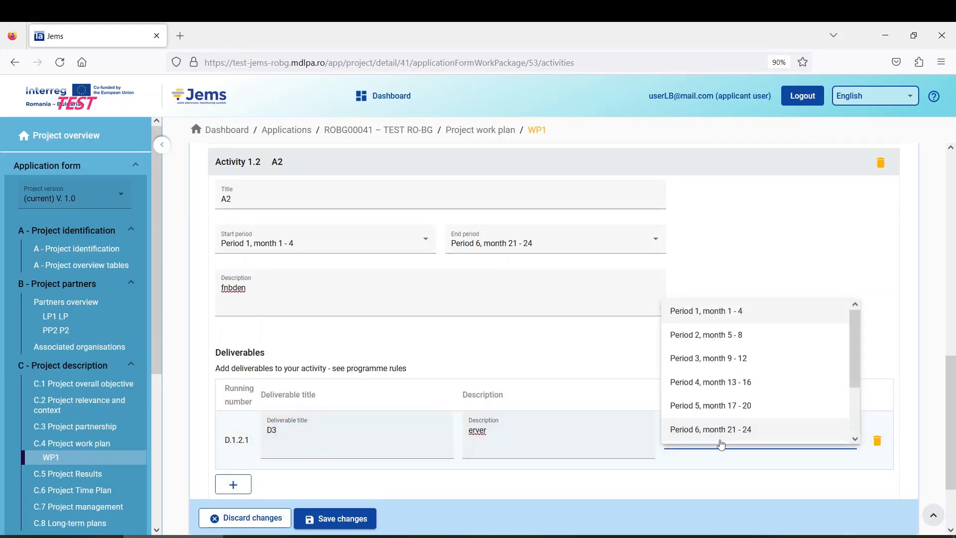
left_click(723, 387)
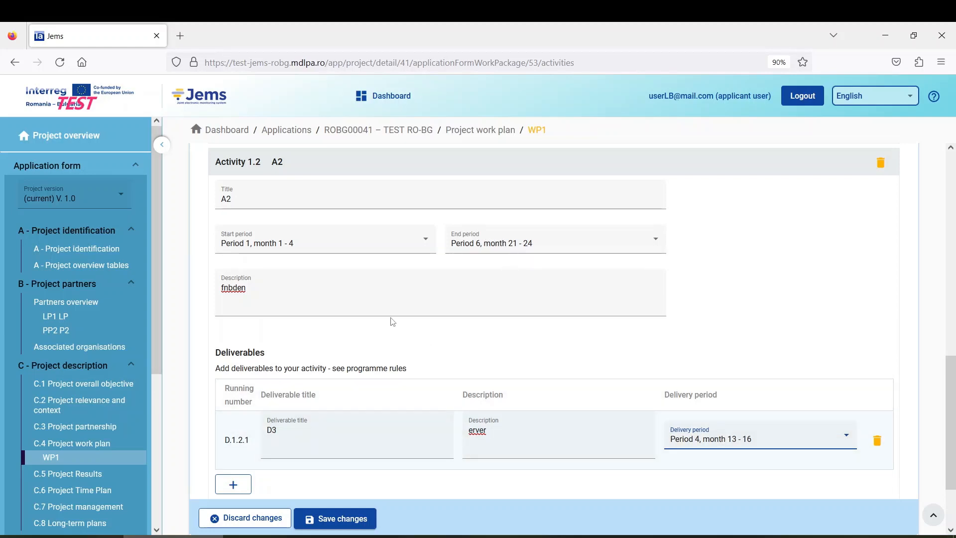
scroll(388, 321, "down", 2)
scroll(352, 401, "up", 1)
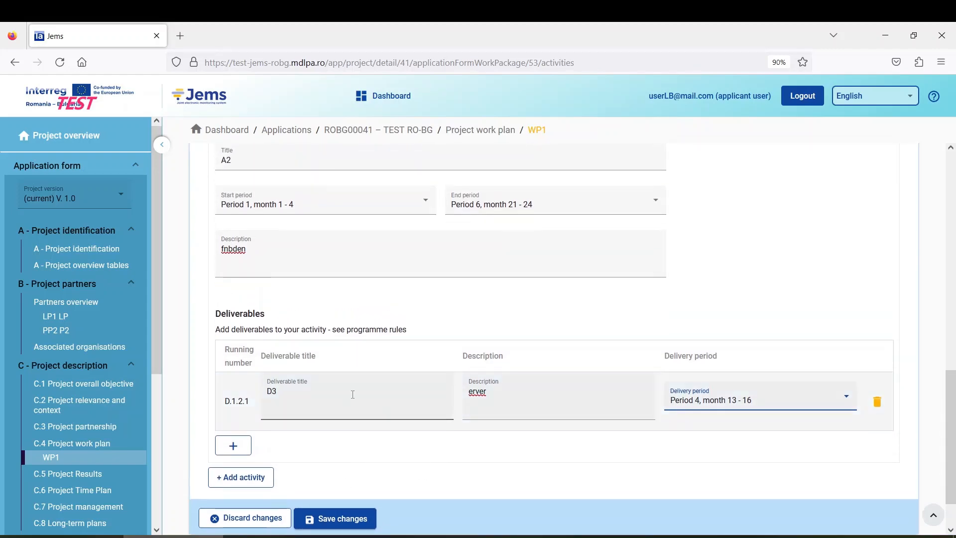
scroll(352, 394, "down", 1)
left_click(347, 478)
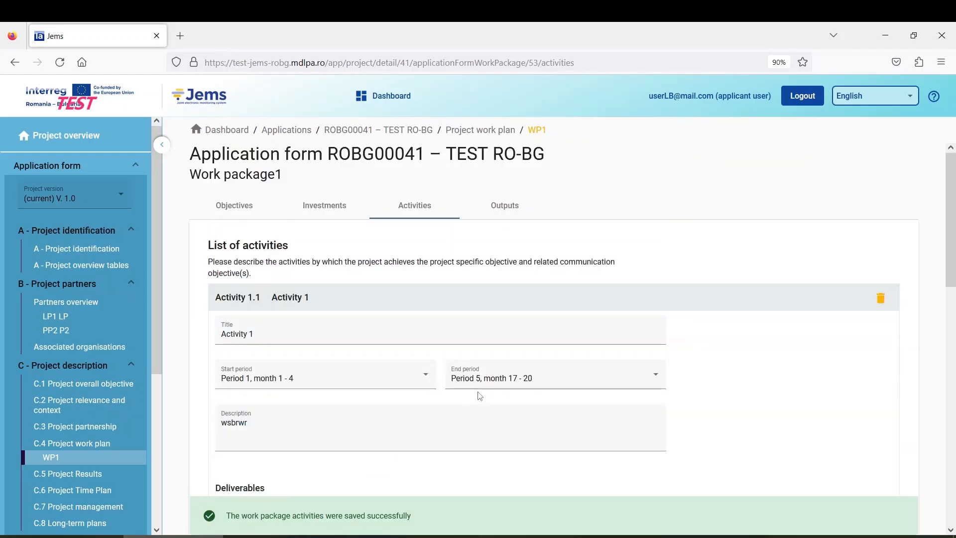
Step: Add an empty Output 1.1 to the WP1 outputs list and bring the applicant guide into view
scroll(468, 387, "down", 9)
scroll(468, 386, "up", 9)
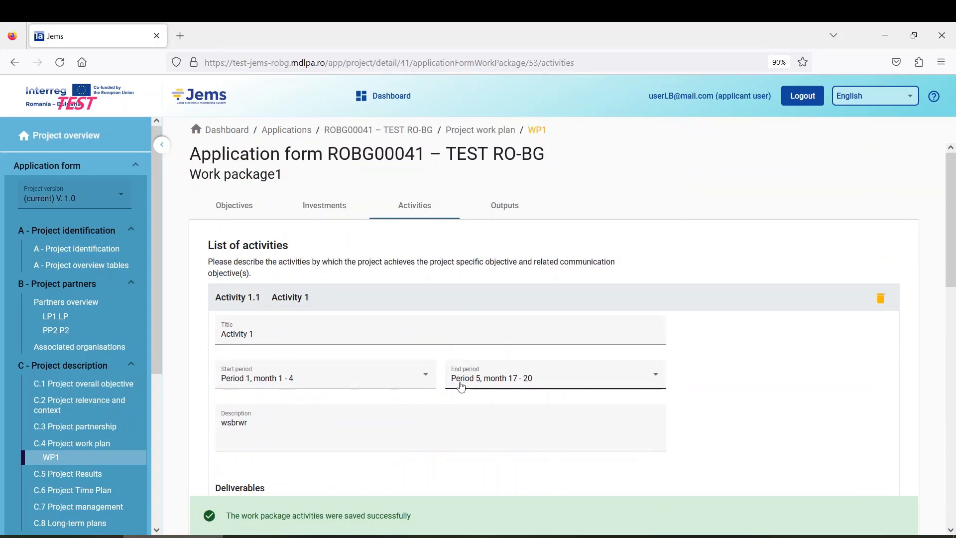
left_click(505, 206)
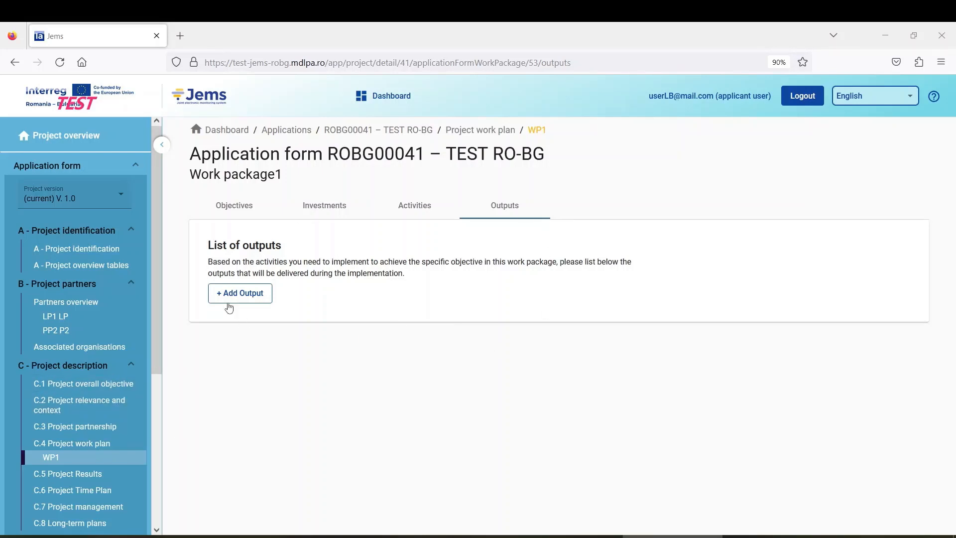
left_click(251, 302)
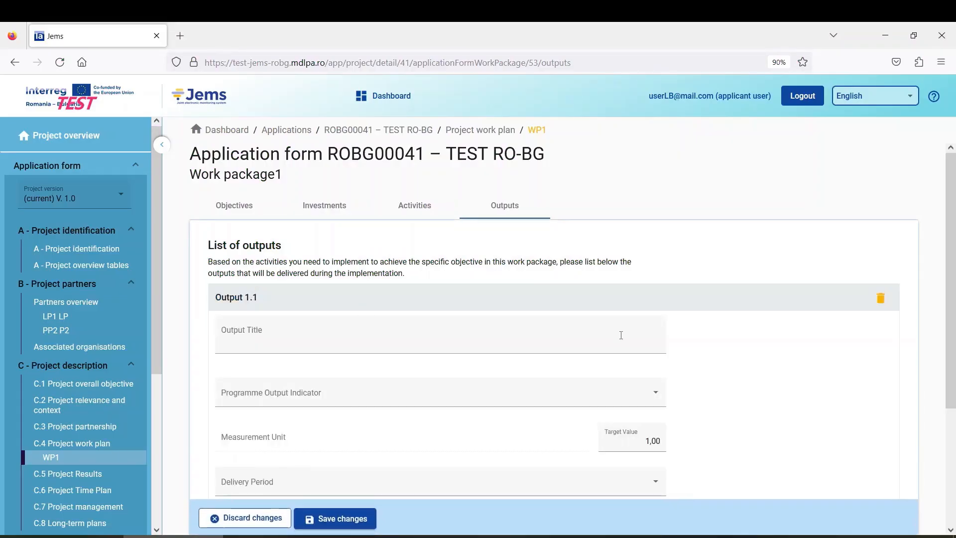
scroll(831, 374, "down", 3)
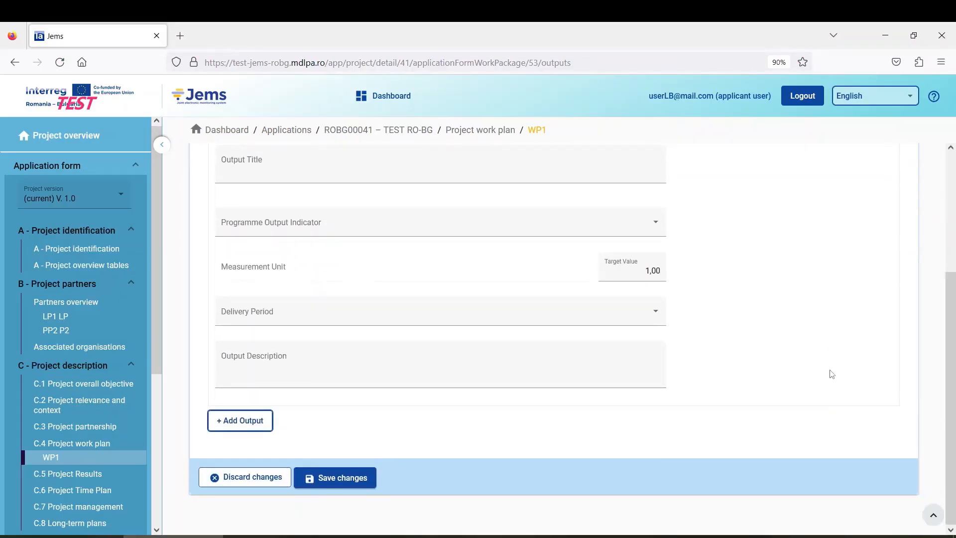
scroll(830, 373, "up", 3)
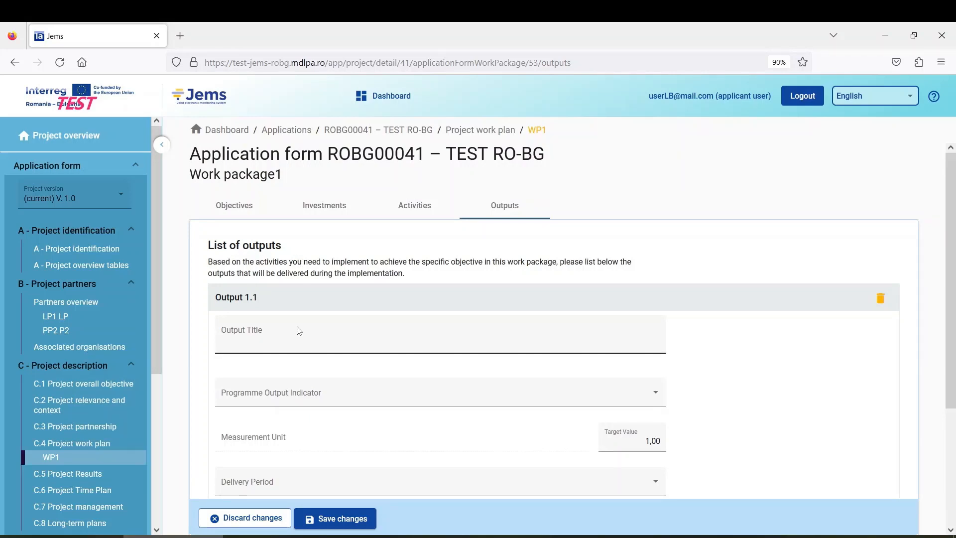
scroll(297, 331, "down", 3)
scroll(299, 331, "up", 3)
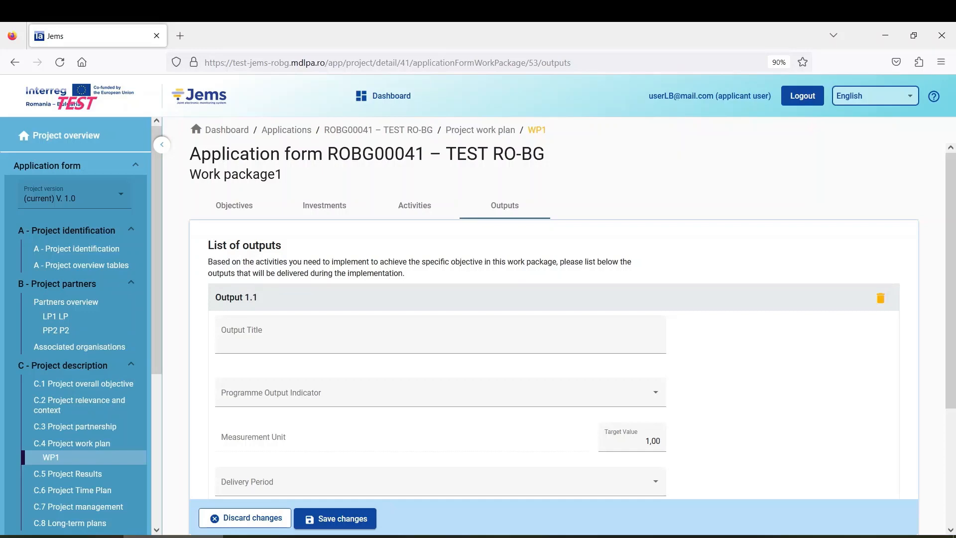
left_click_drag(0, 162, 545, 22)
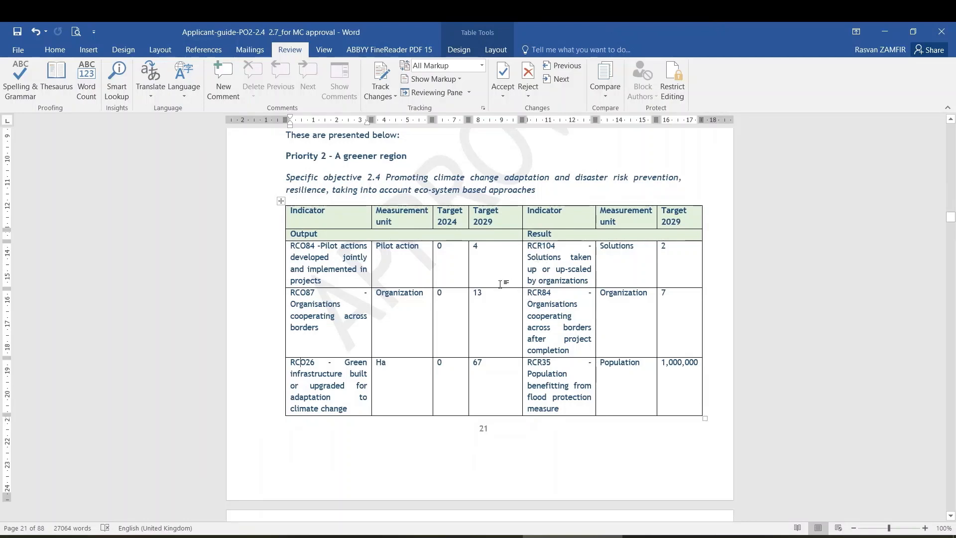
Step: Check the RCO26 output and RCR35 result indicators in the guide's table, then minimize Word
scroll(500, 284, "up", 6)
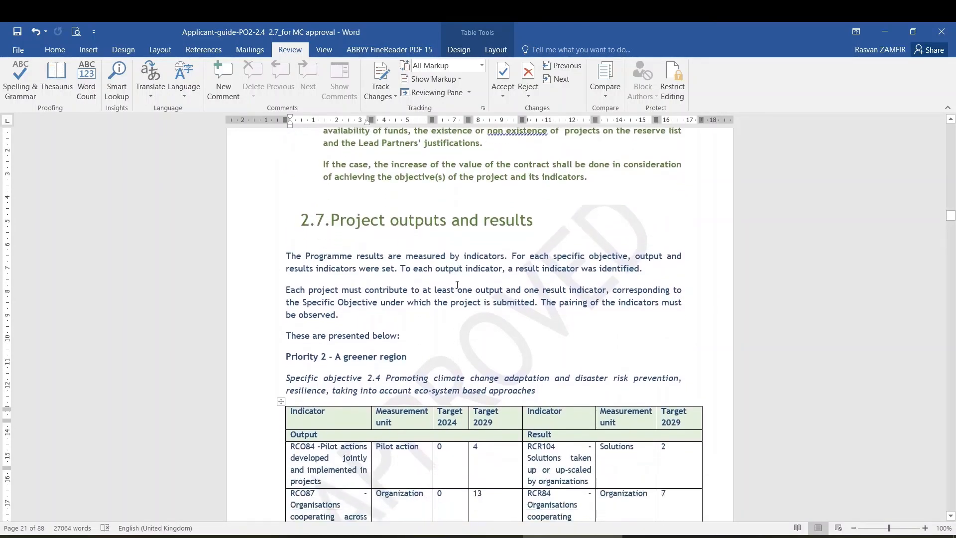
scroll(457, 285, "down", 4)
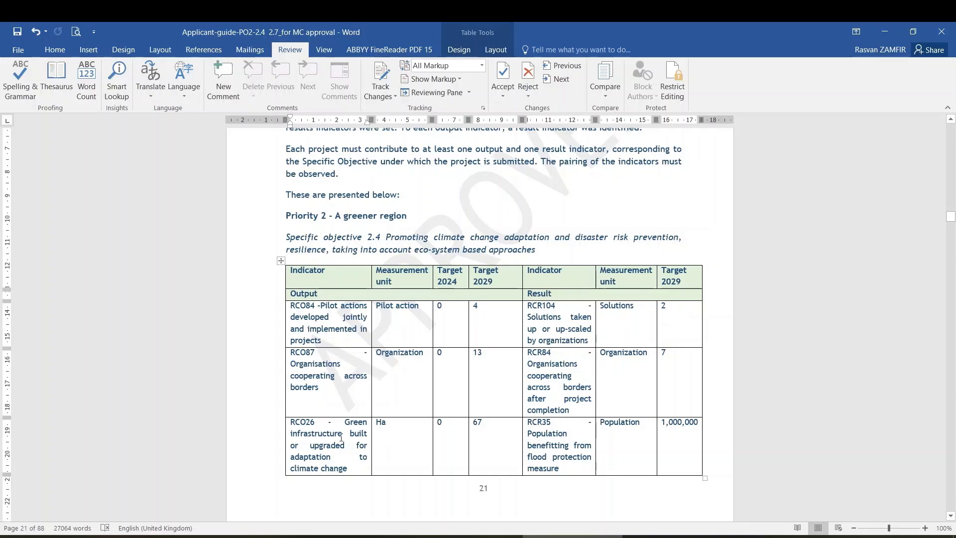
left_click_drag(314, 424, 299, 424)
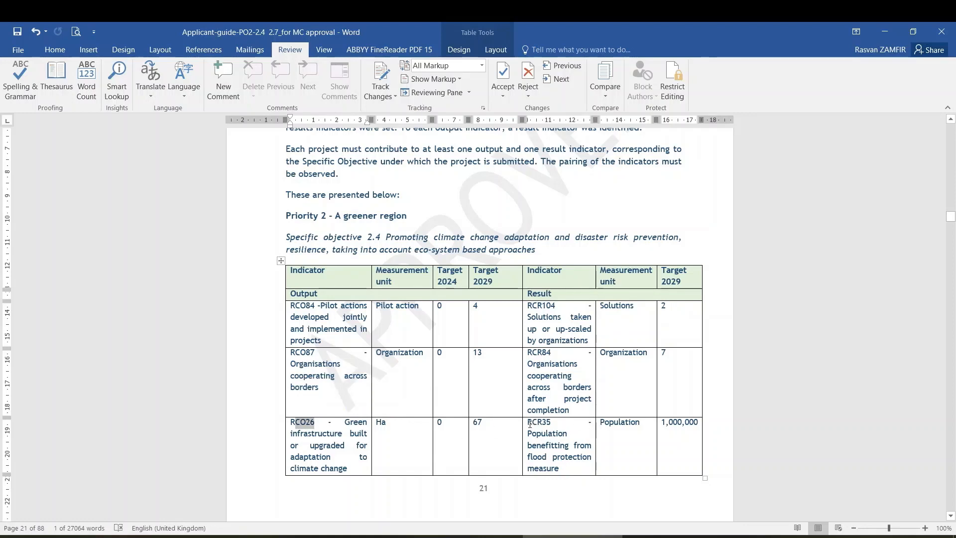
left_click_drag(528, 424, 563, 446)
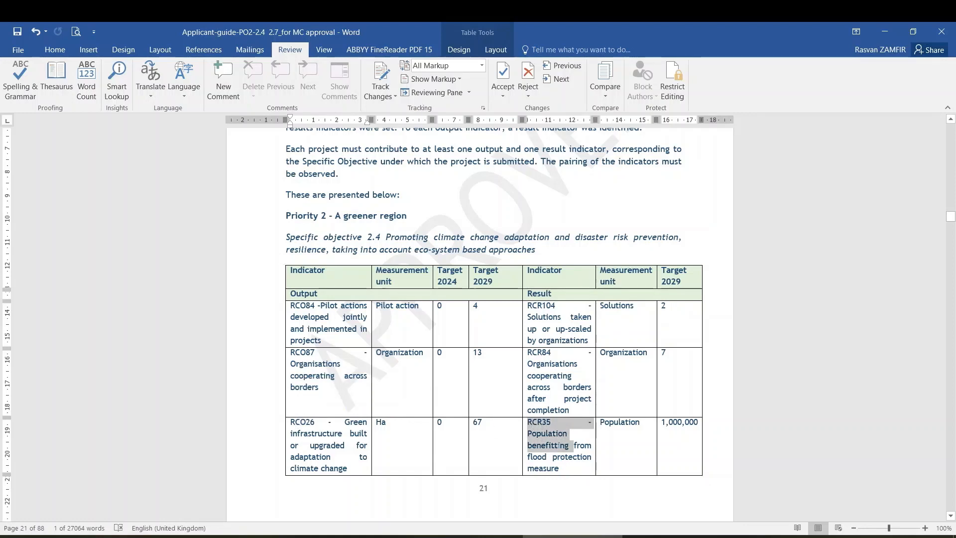
left_click(549, 456)
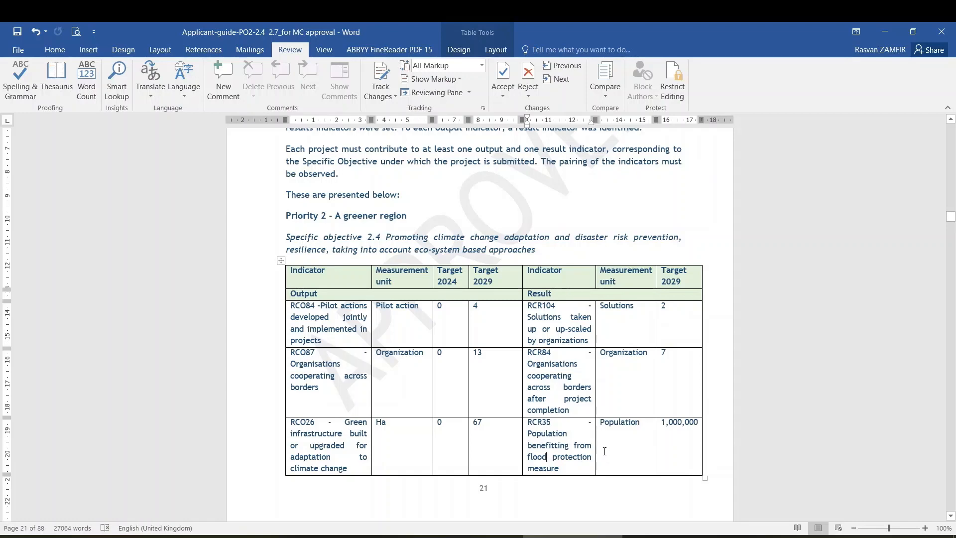
left_click(885, 33)
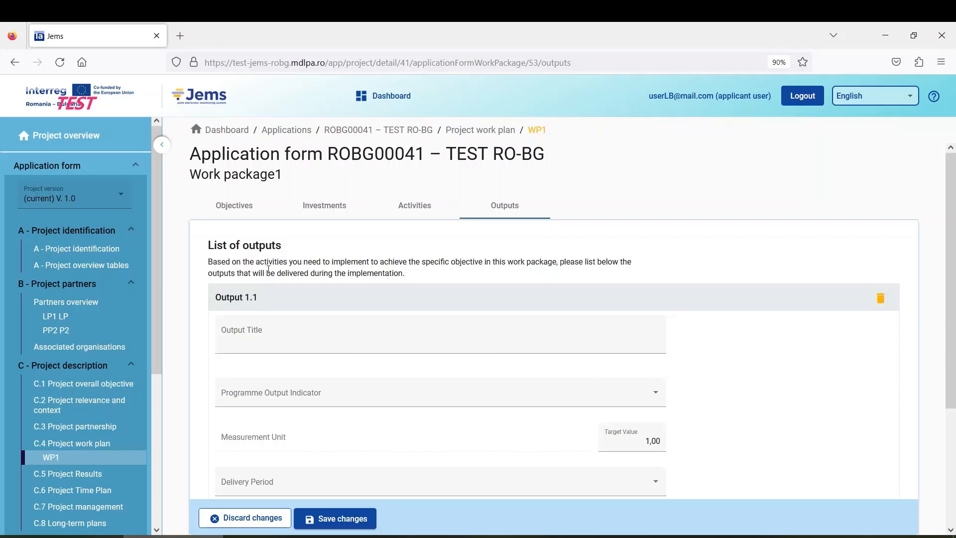
Step: Title Output 1.1 'Output 1' and assign programme output indicator RCO26
scroll(413, 350, "down", 1)
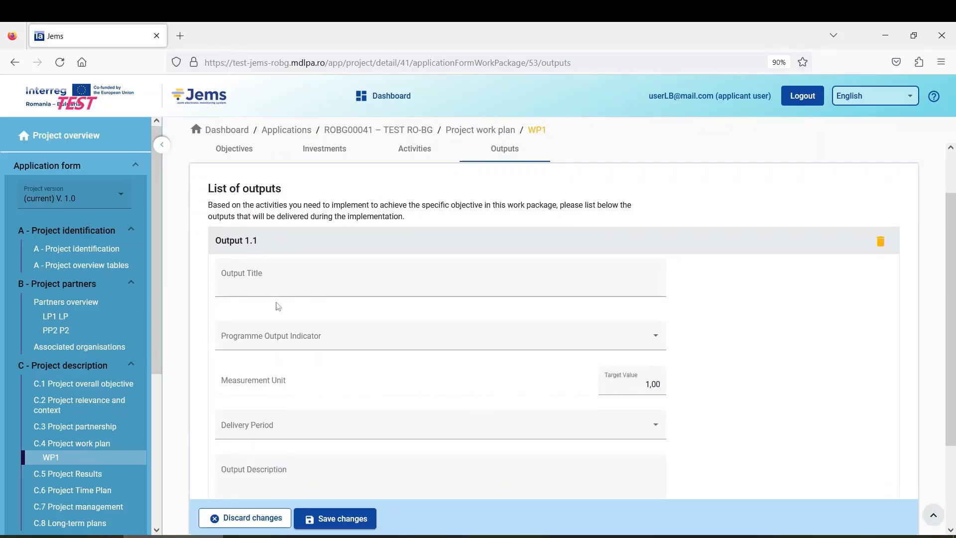
scroll(278, 305, "up", 1)
scroll(277, 306, "down", 1)
left_click(275, 280)
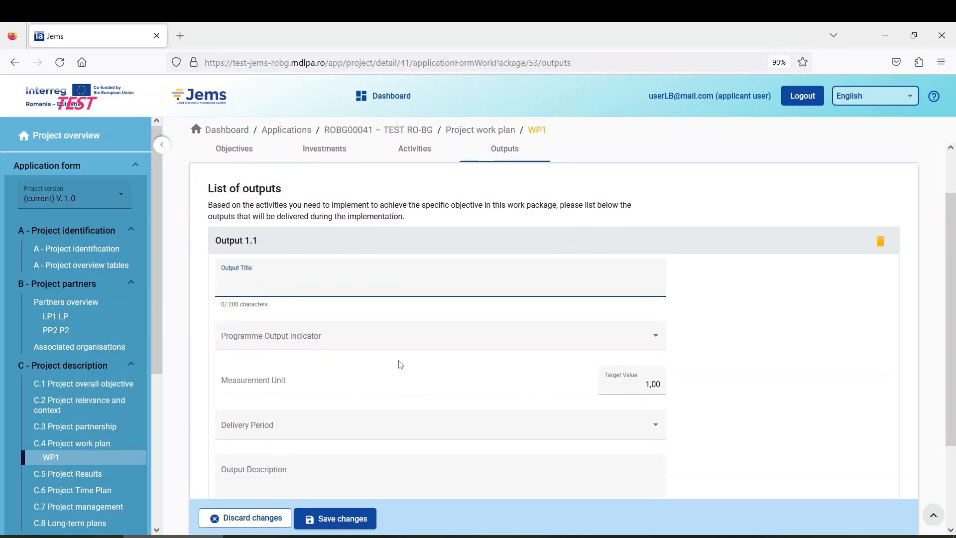
type("Output 1")
left_click(328, 343)
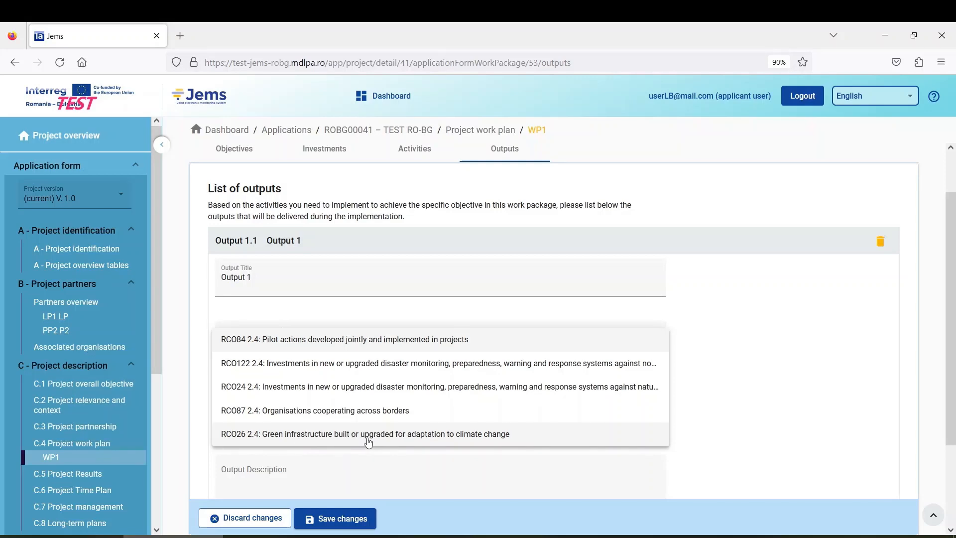
left_click(458, 434)
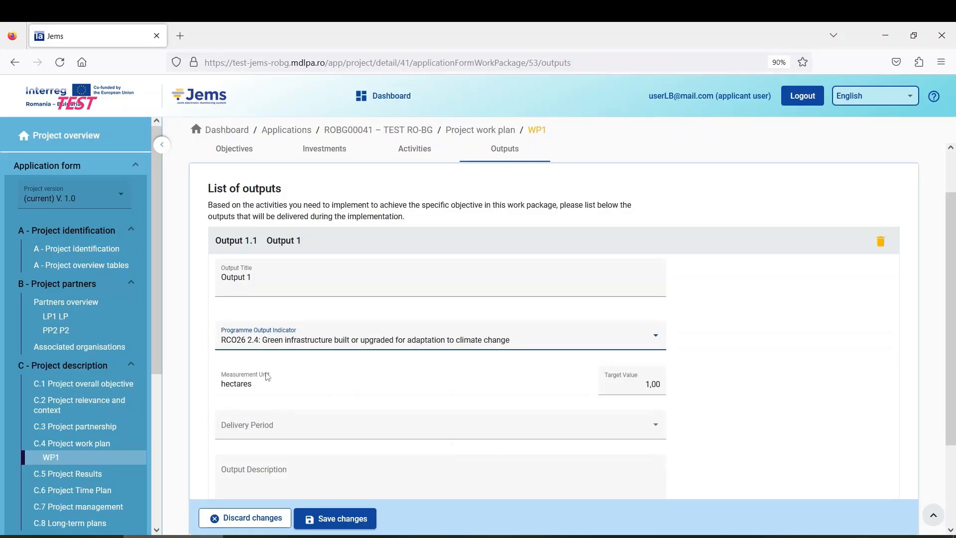
scroll(284, 378, "down", 3)
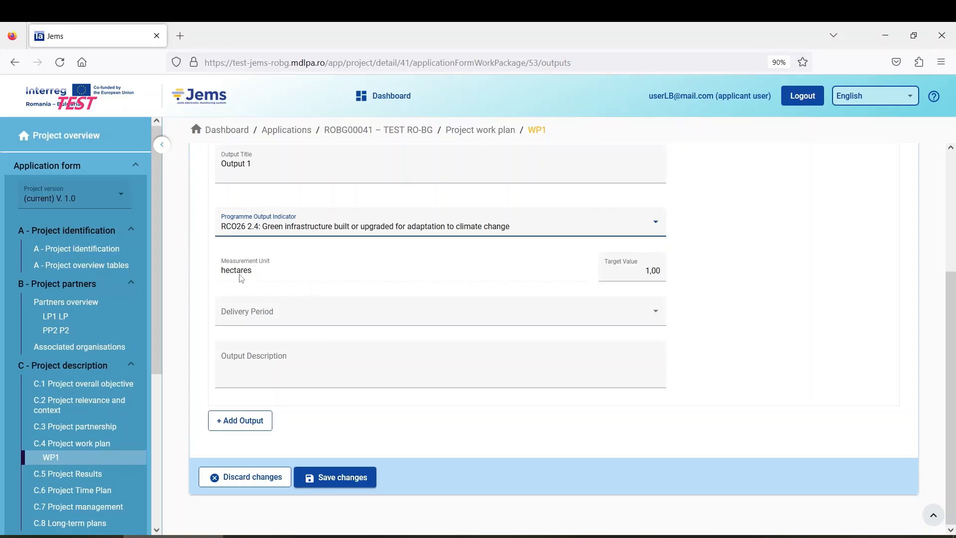
Step: Set target value 3, delivery Period 9, month 33 - 36, description 'rverv', and save
left_click(653, 271)
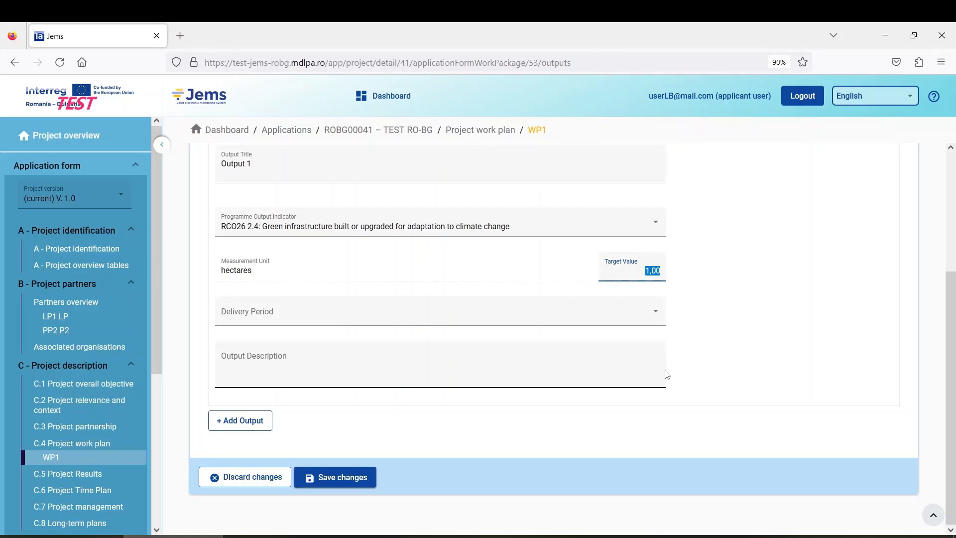
type("3")
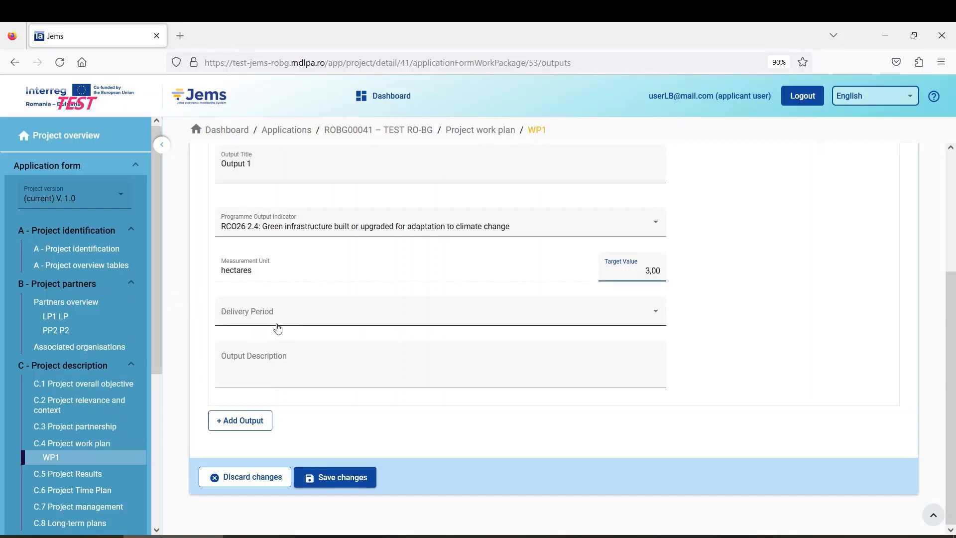
left_click(301, 317)
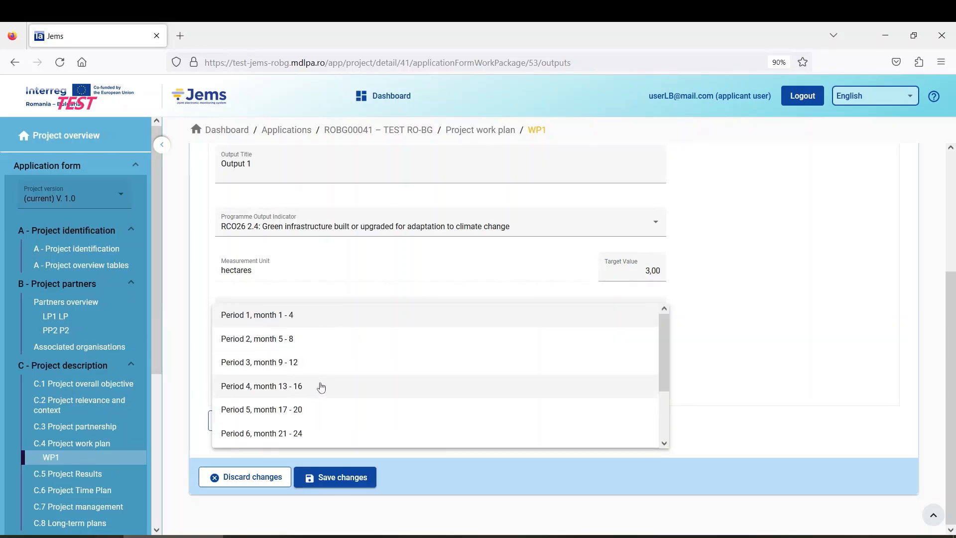
scroll(361, 387, "down", 2)
left_click(289, 437)
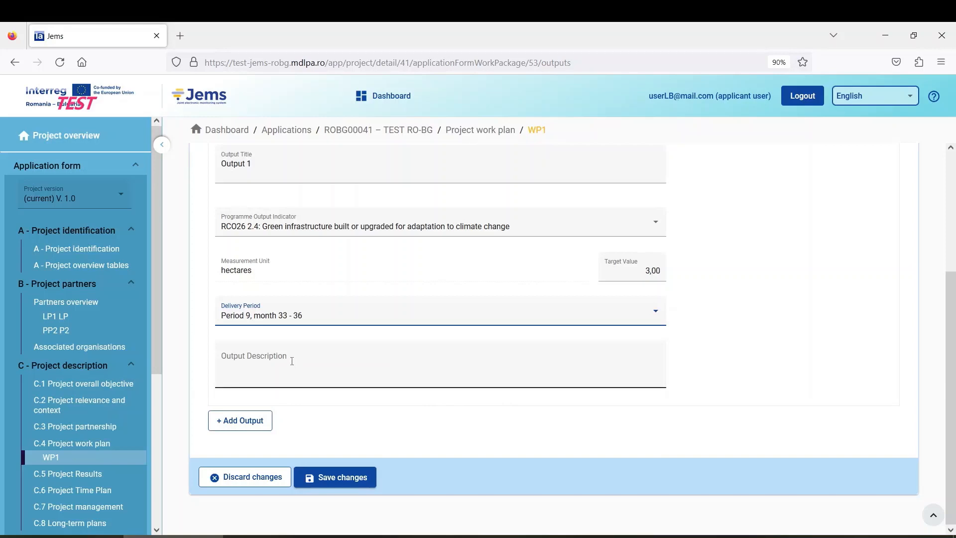
left_click(291, 357)
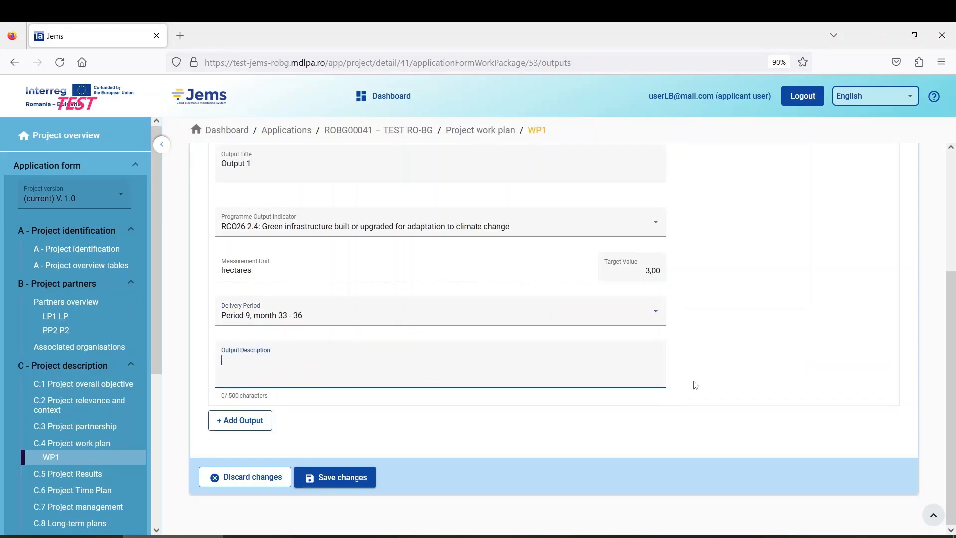
type("rverv")
left_click(336, 487)
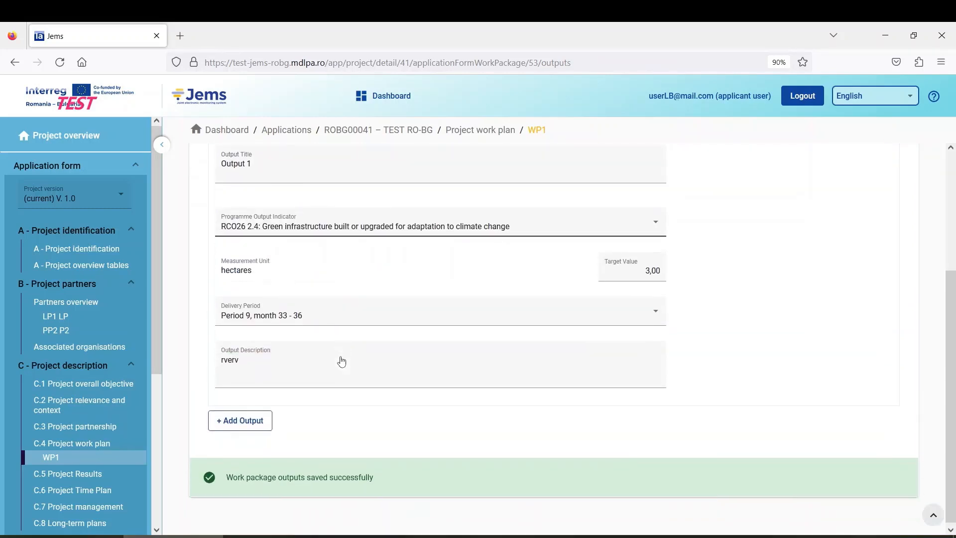
left_click(264, 425)
scroll(307, 419, "up", 3)
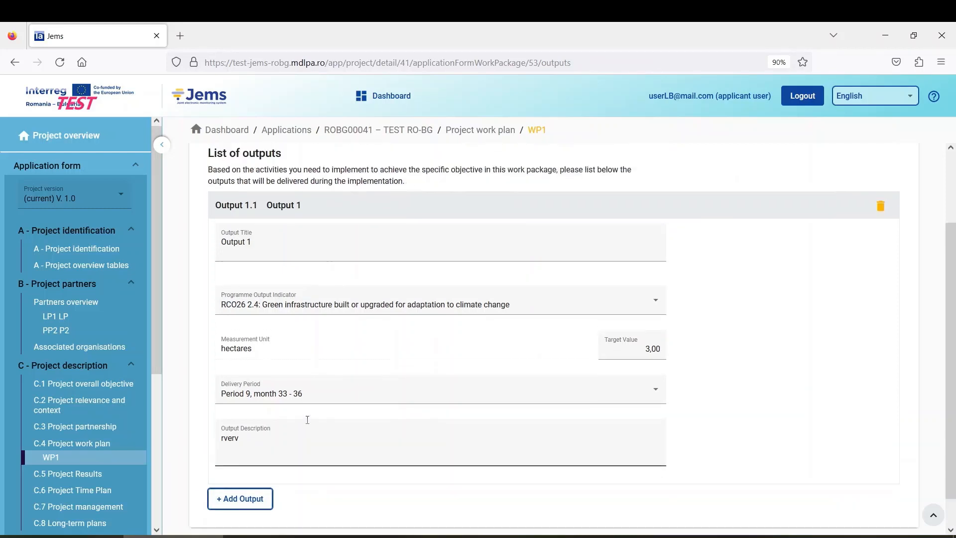
scroll(307, 423, "down", 3)
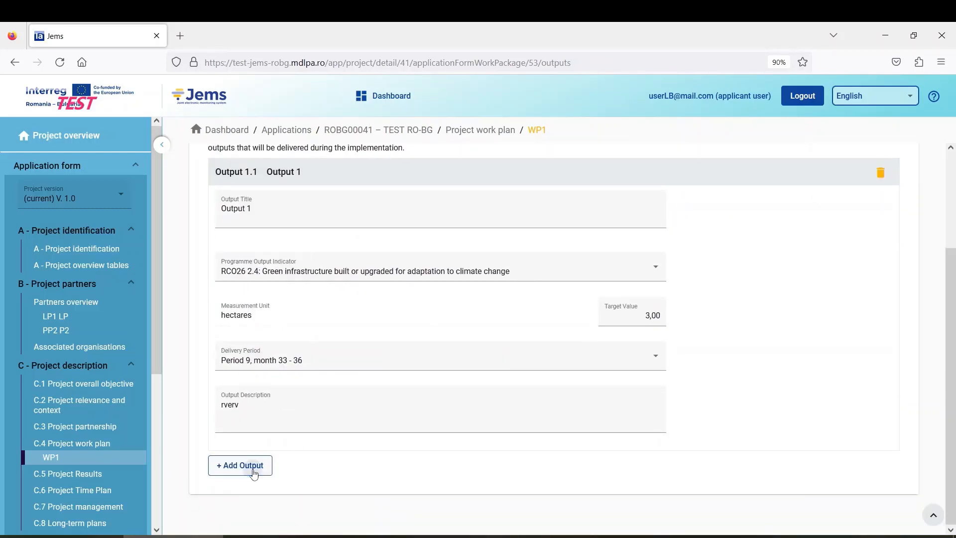
Step: Add Output 1.2 titled 'O2' with programme output indicator RCO84
left_click(252, 466)
scroll(298, 423, "down", 3)
scroll(341, 398, "down", 3)
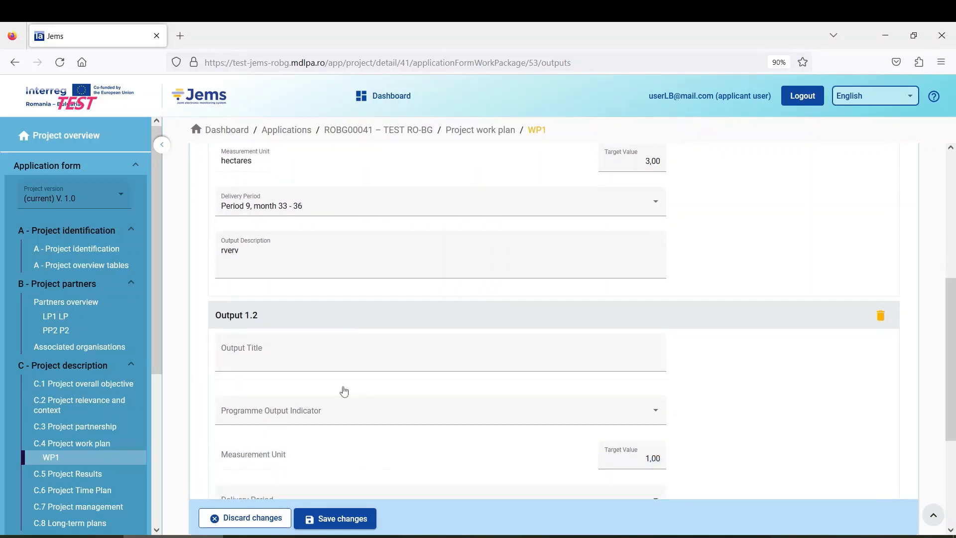
scroll(343, 386, "up", 1)
scroll(346, 387, "up", 3)
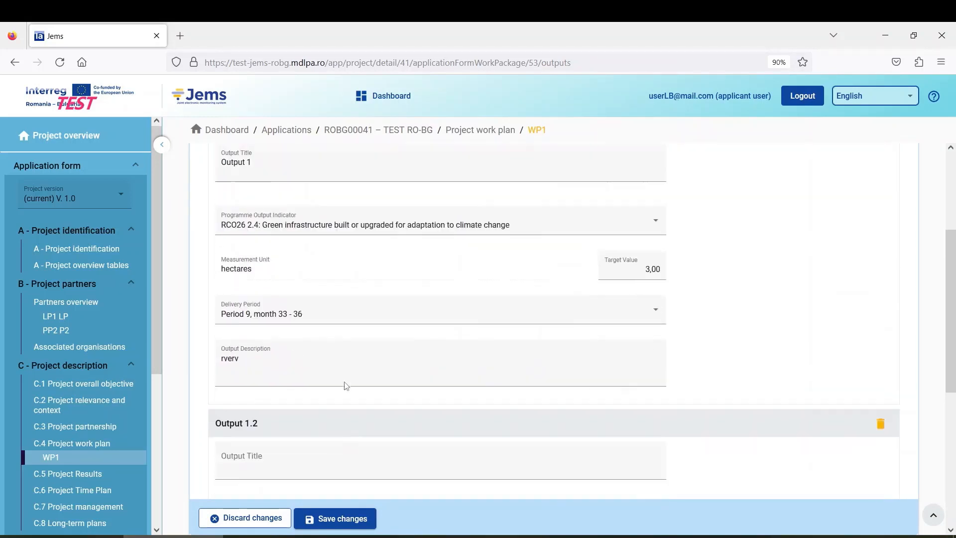
scroll(343, 386, "down", 6)
left_click(308, 221)
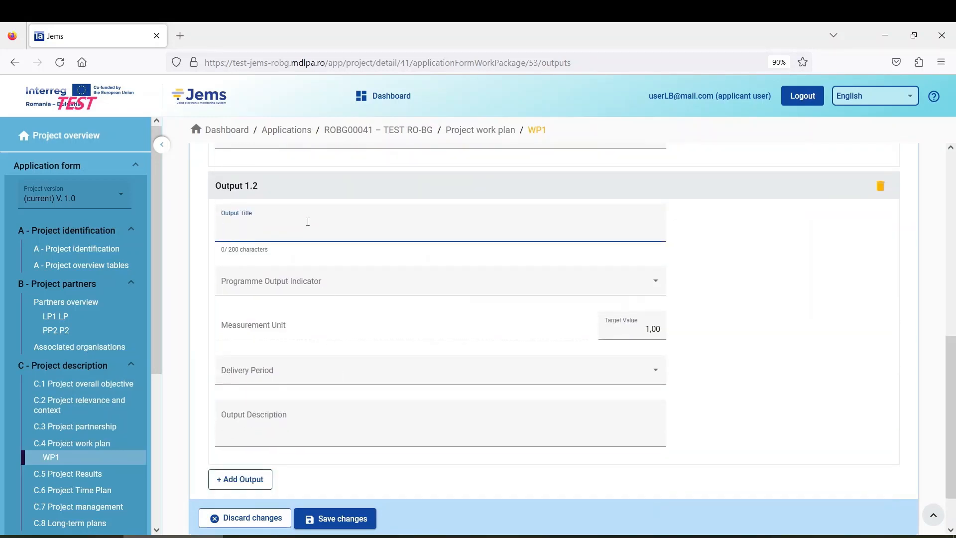
type("O2")
left_click(325, 287)
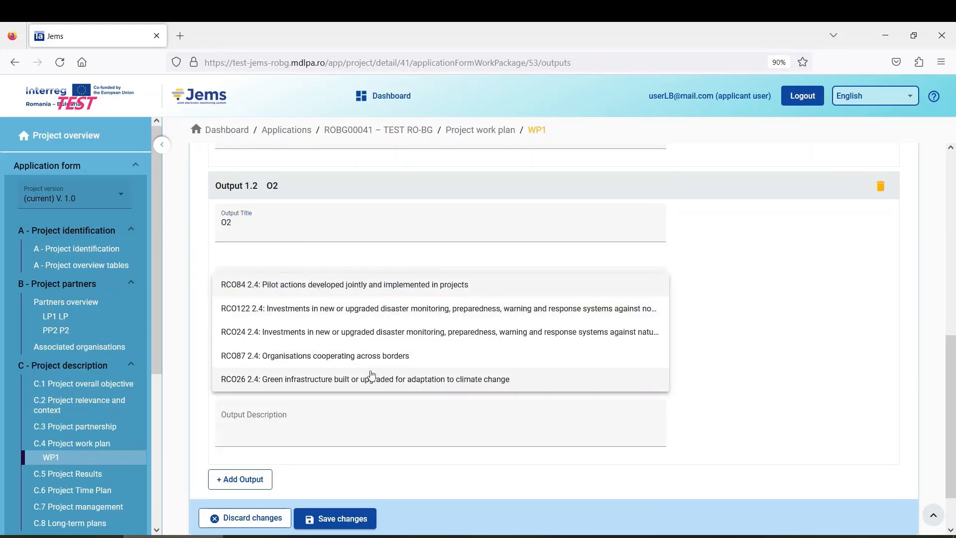
left_click(354, 291)
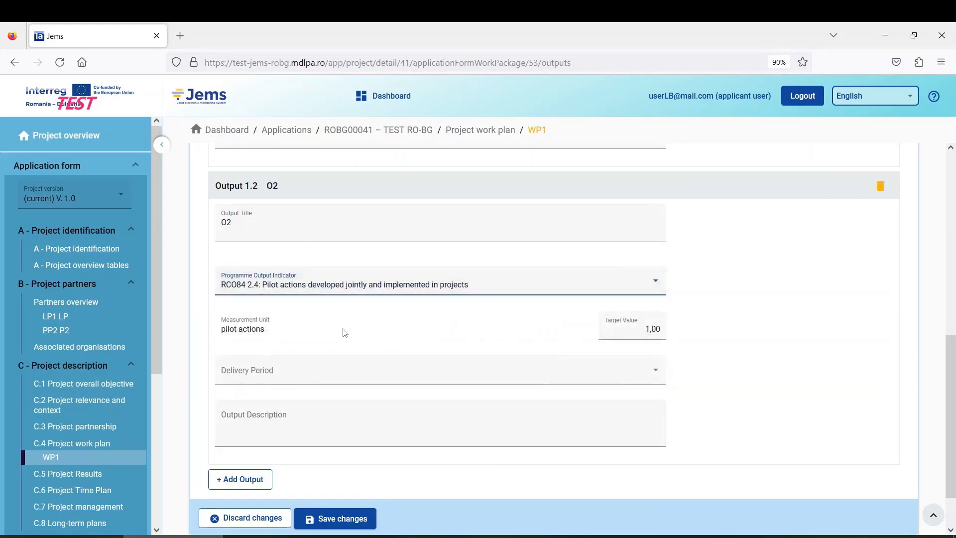
left_click(223, 327)
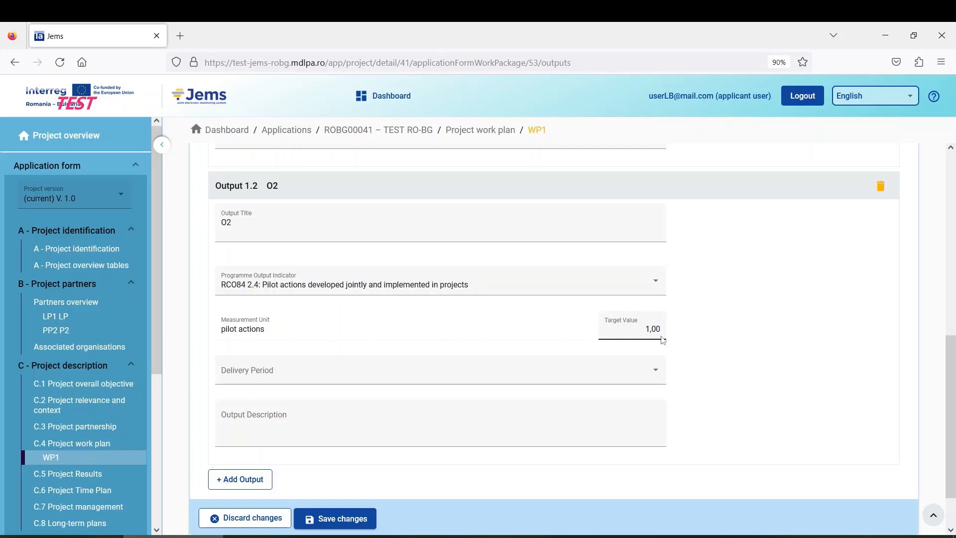
Step: Set Output 1.2 delivery to Period 9, month 33 - 36, description 'j,gu', and save
left_click(277, 377)
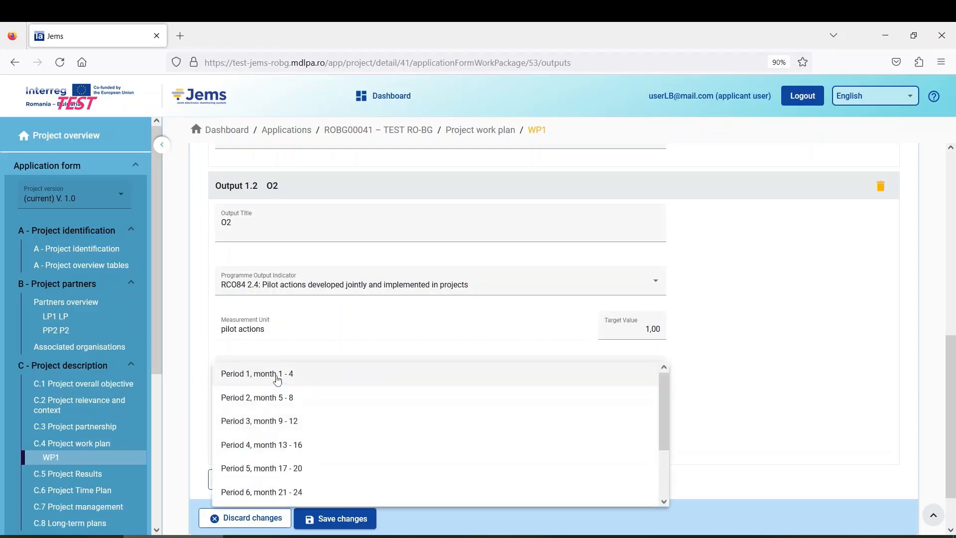
scroll(310, 393, "down", 2)
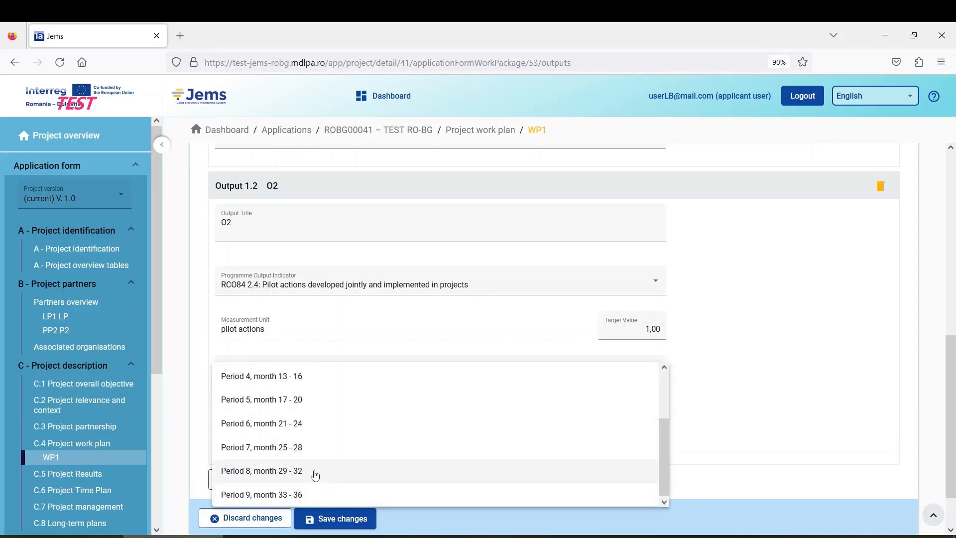
left_click(316, 493)
scroll(326, 485, "down", 1)
left_click(322, 372)
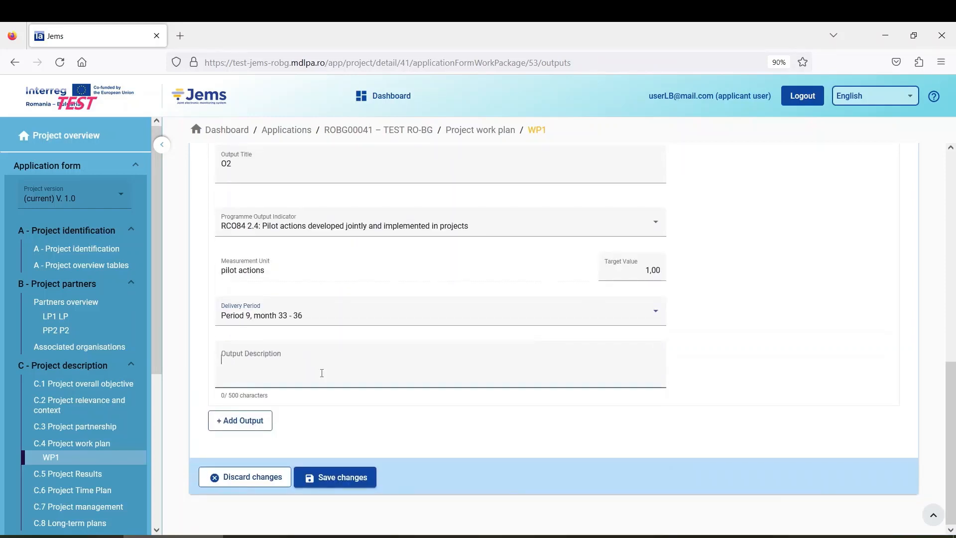
type("j,gu,")
left_click(345, 481)
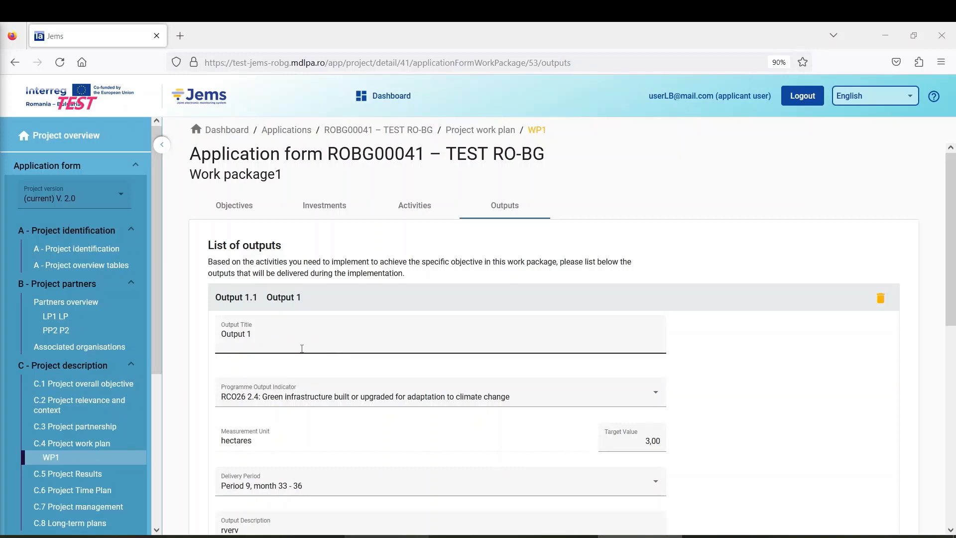
Step: Go to the C.5 Project Results section of application ROBG00041
left_click(83, 480)
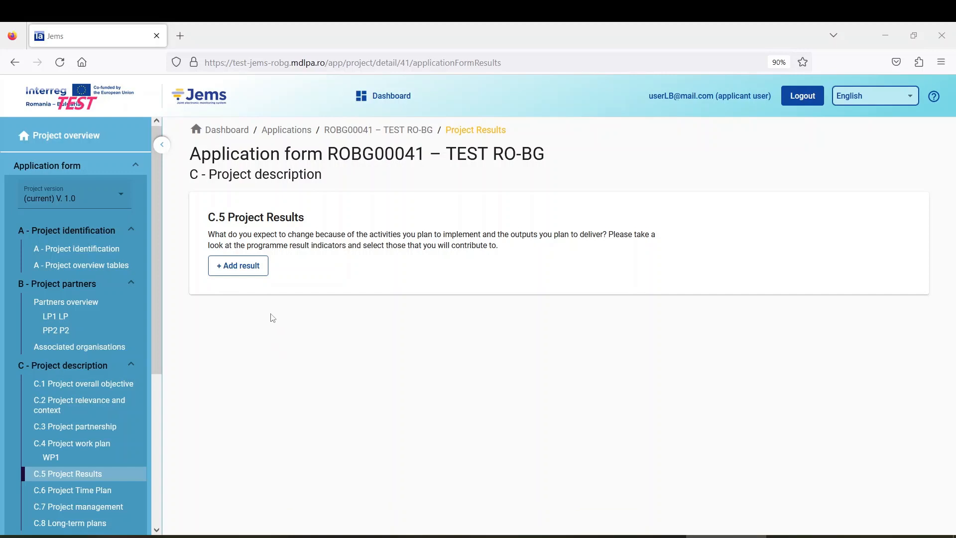
Step: Add Result 1 with indicator RCR35 and a target value of 10.000
left_click(252, 267)
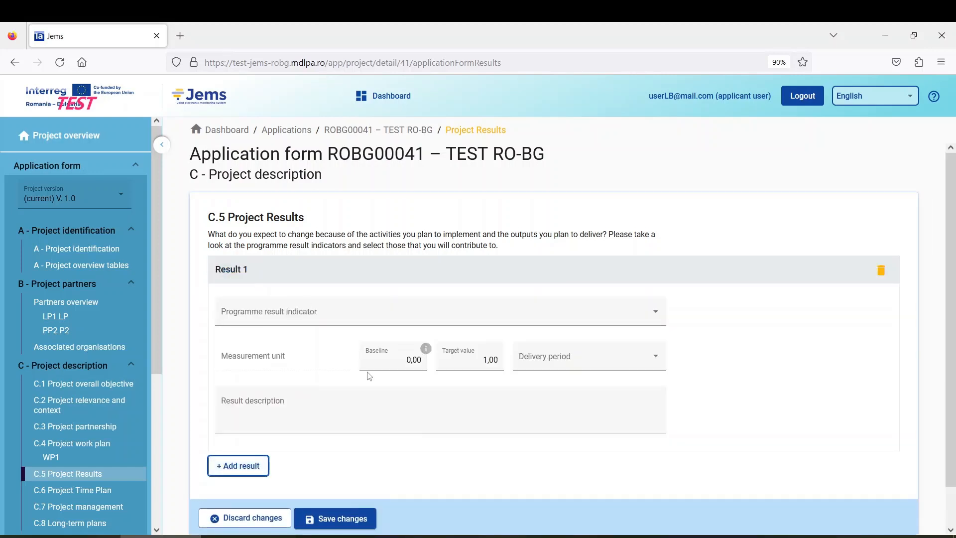
left_click(290, 321)
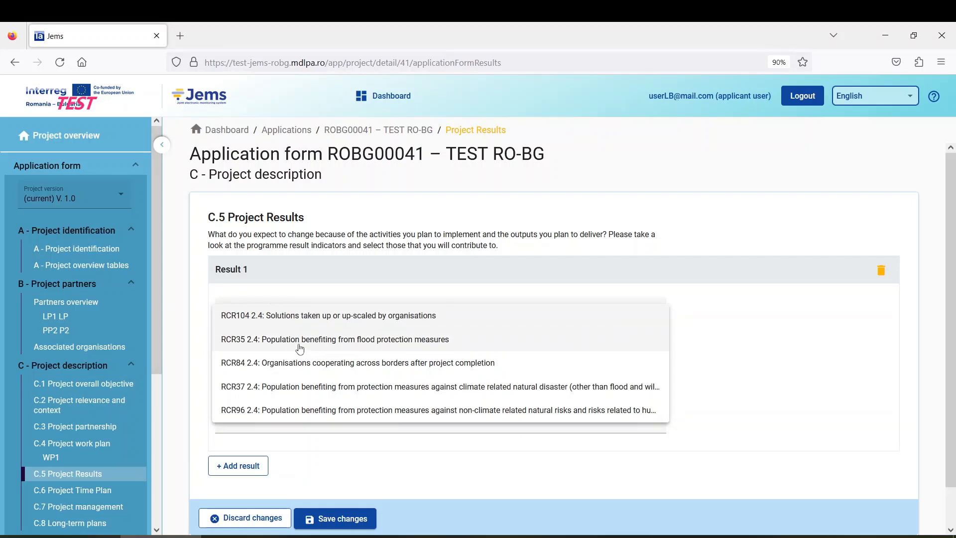
left_click(430, 346)
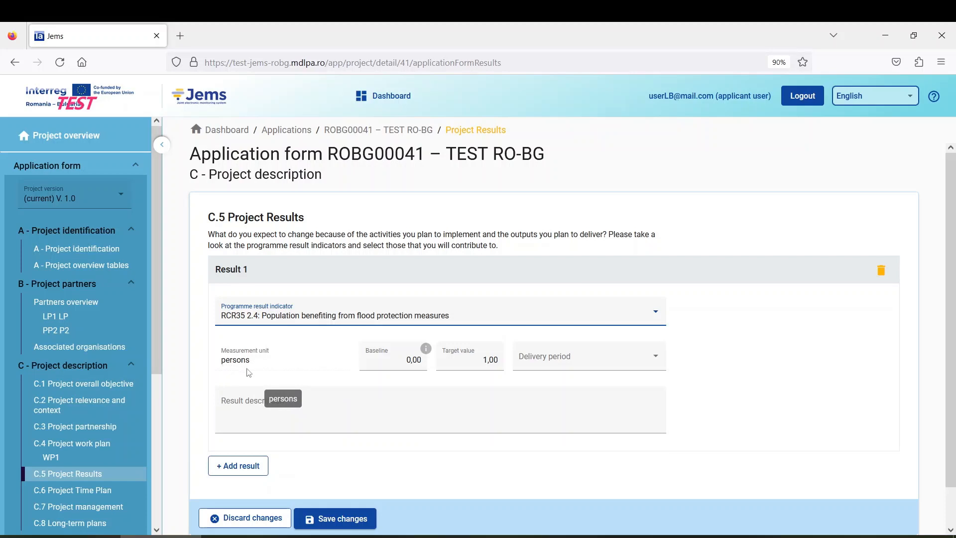
left_click(478, 361)
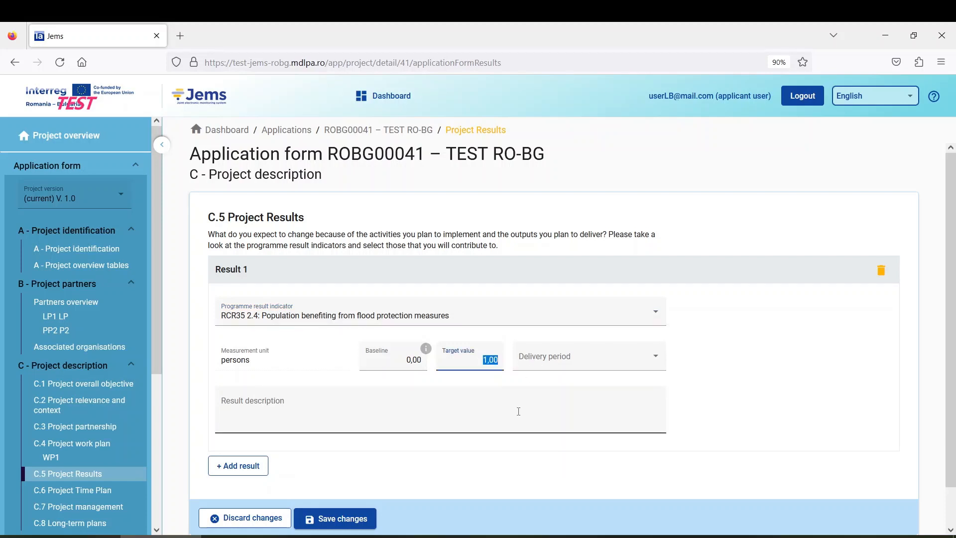
type("10.0")
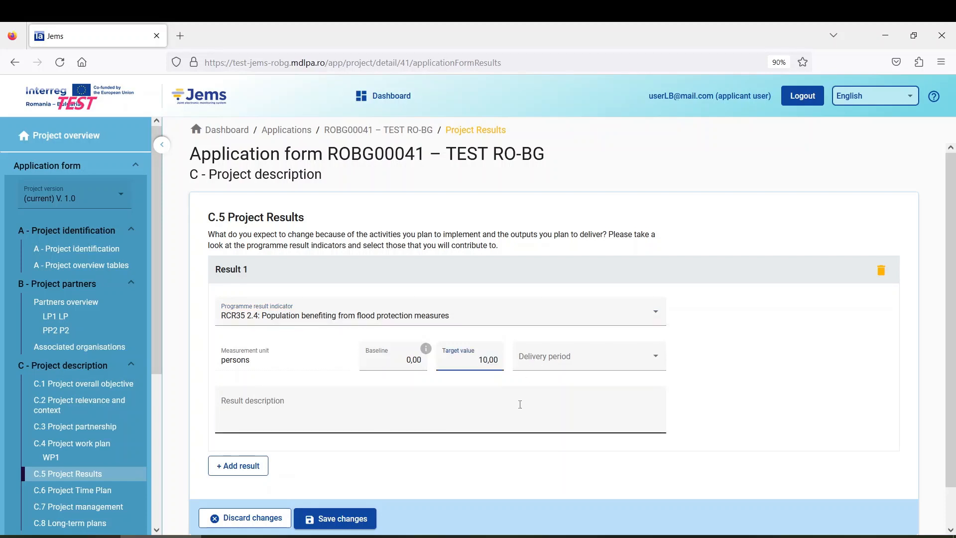
type("00")
Step: Set Result 1 delivery to after project implementation, description 'erbet', and save
left_click(566, 363)
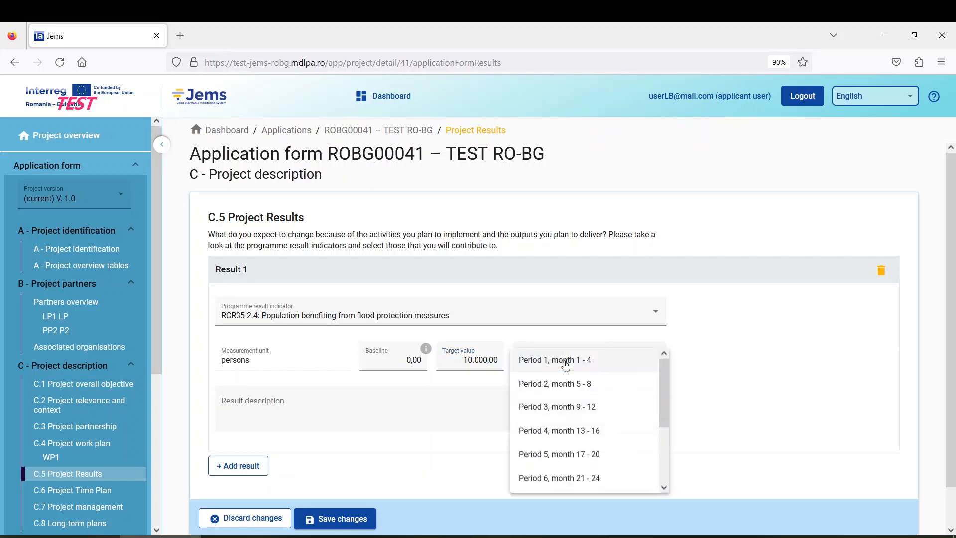
left_click(571, 339)
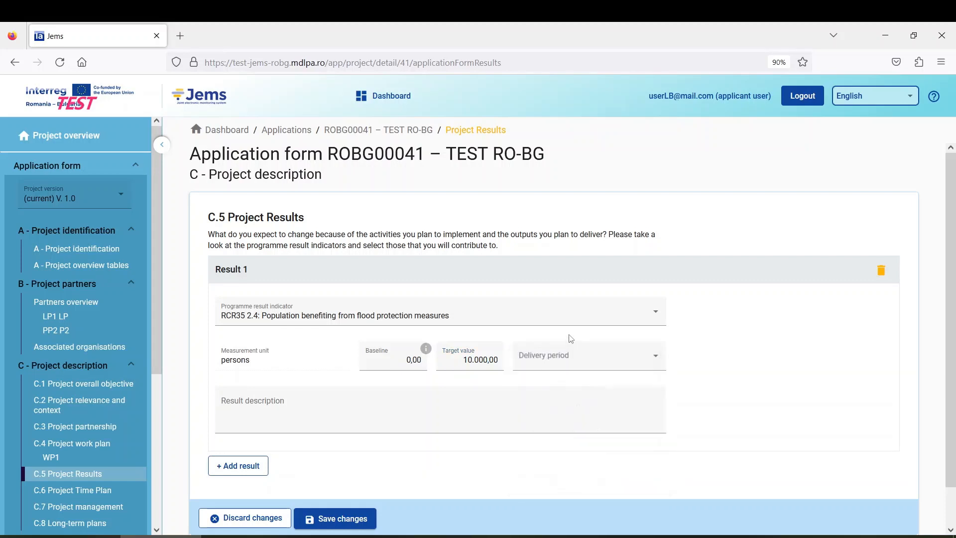
left_click(582, 360)
scroll(590, 450, "down", 3)
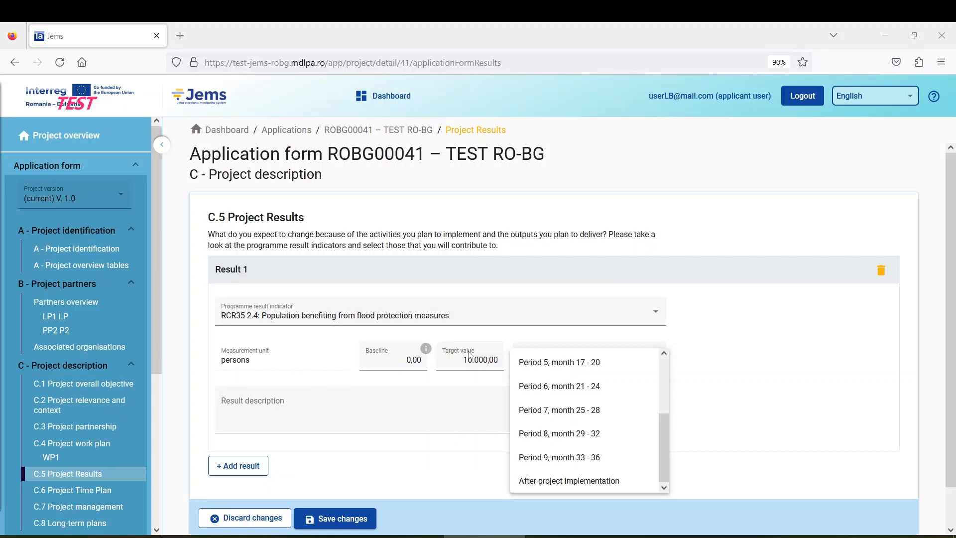
left_click(559, 481)
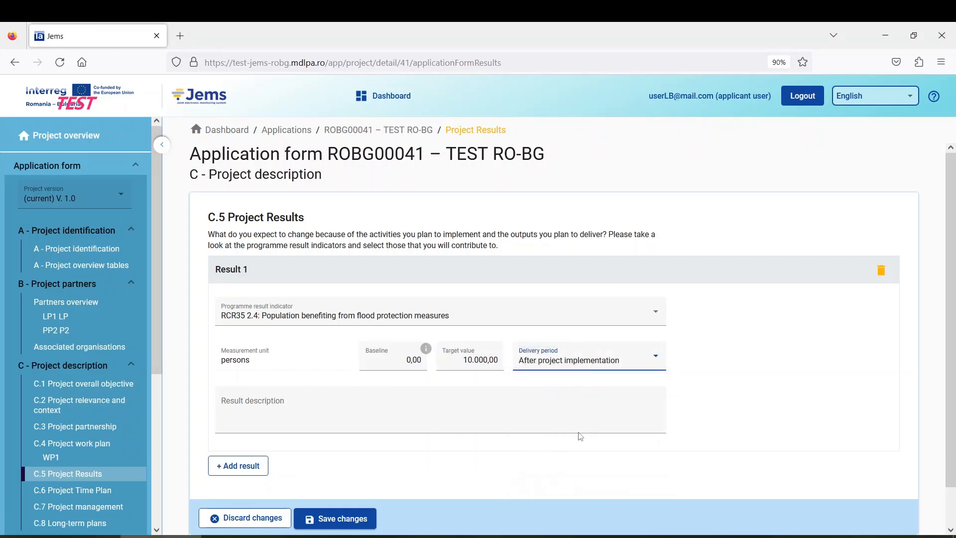
left_click(637, 536)
left_click(291, 397)
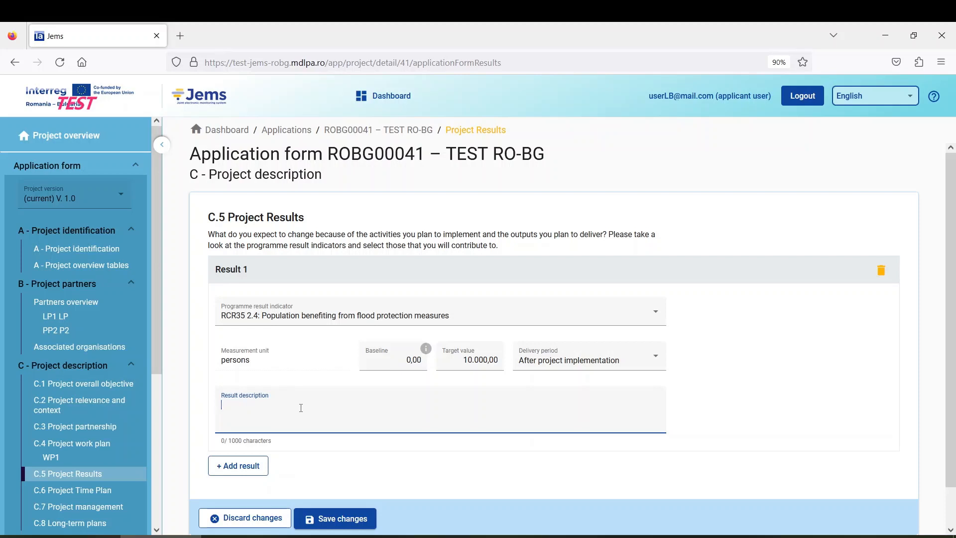
type("erbet")
left_click(339, 519)
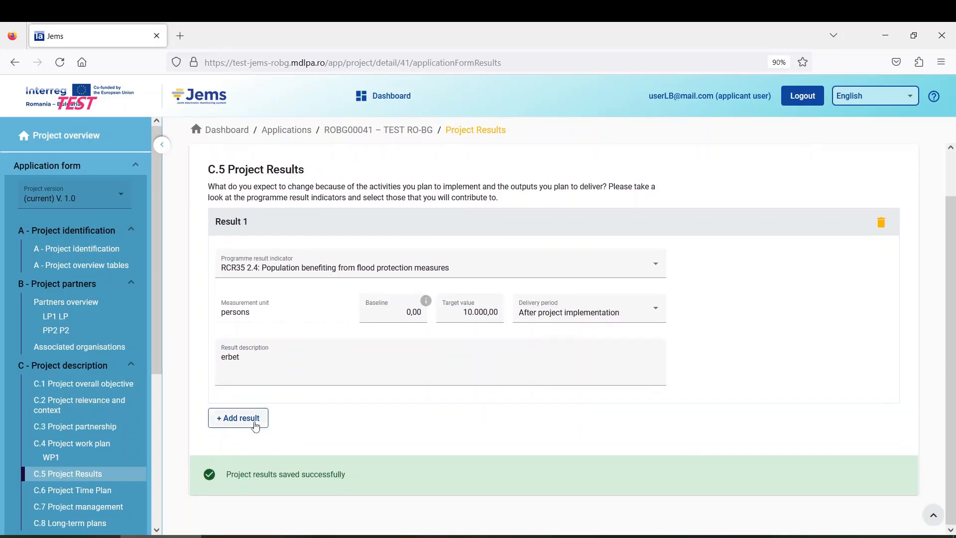
Step: Add Result 2 with indicator RCR104, keeping the target value at 1,00
left_click(237, 461)
scroll(329, 385, "down", 4)
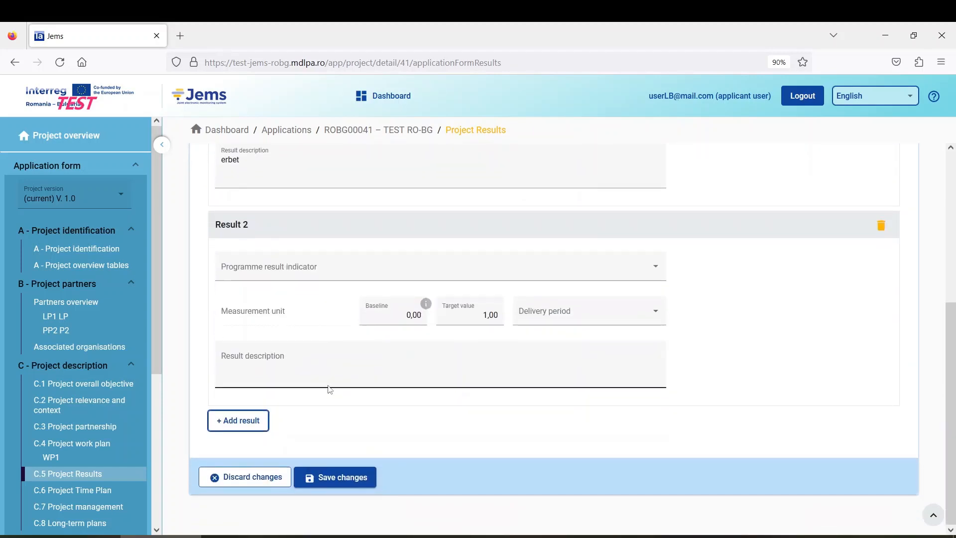
left_click(276, 268)
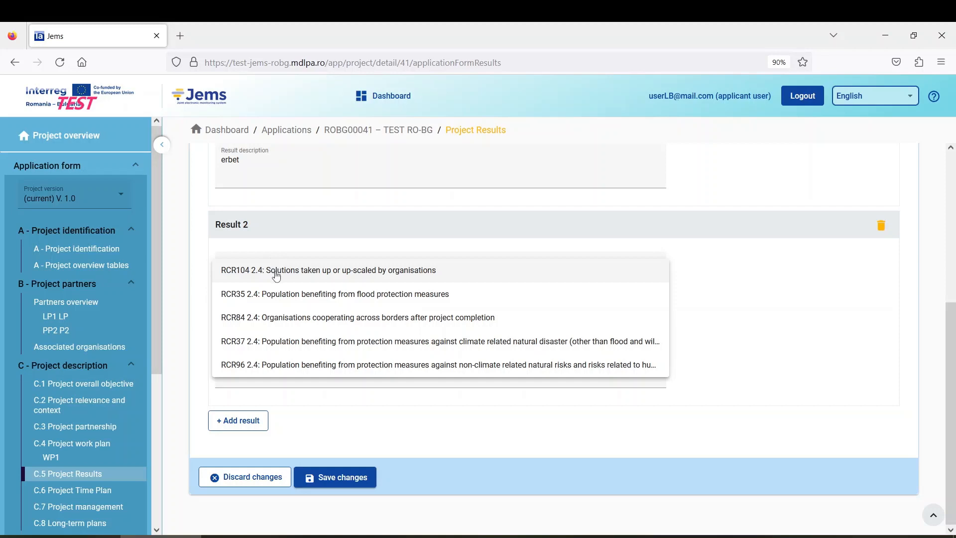
left_click(307, 274)
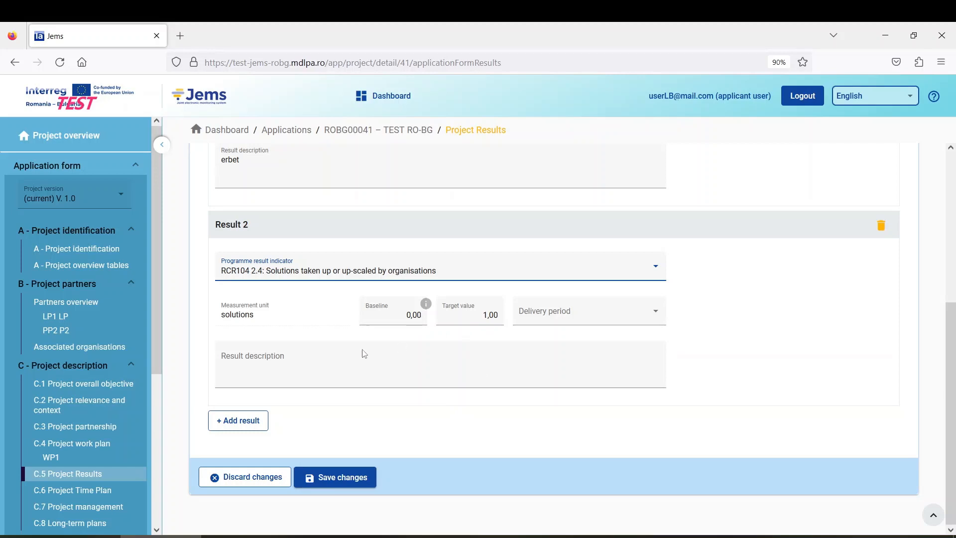
left_click(499, 316)
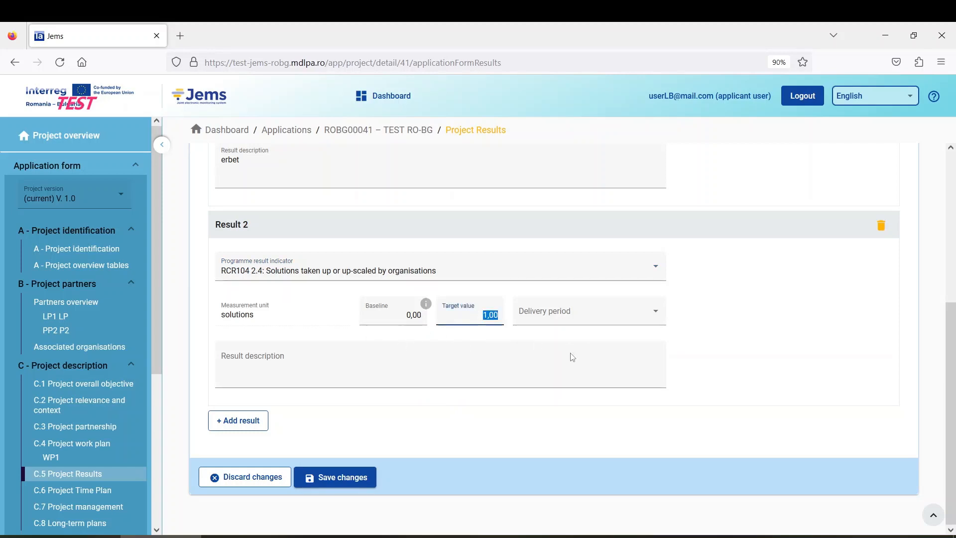
left_click(568, 334)
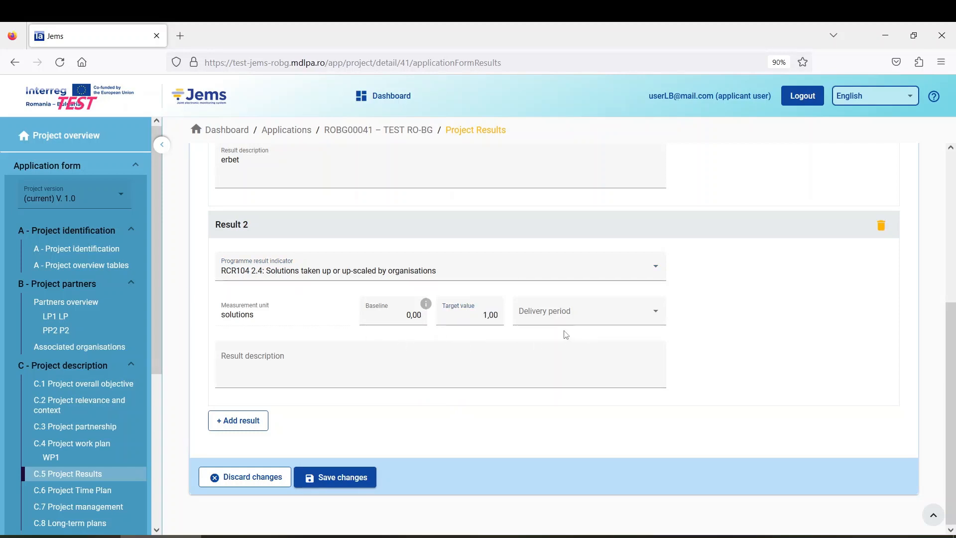
Step: Set Result 2 delivery to after project implementation, description 'rgwrh', and save
left_click(586, 318)
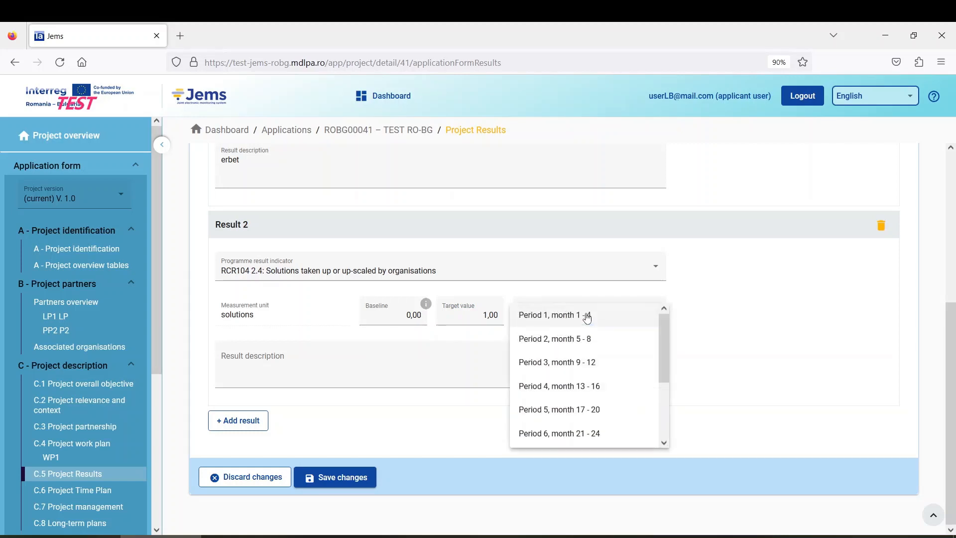
scroll(606, 358, "down", 3)
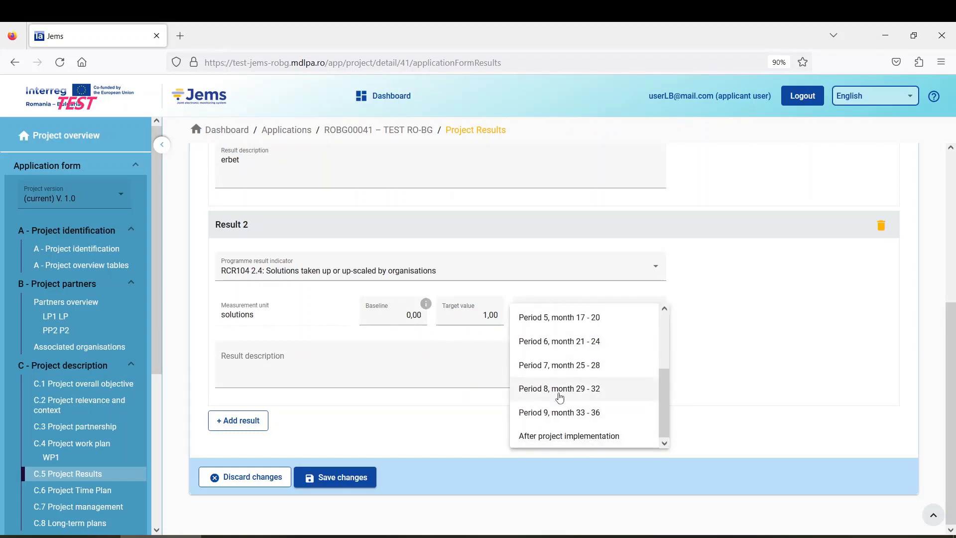
scroll(592, 397, "up", 1)
scroll(592, 397, "up", 3)
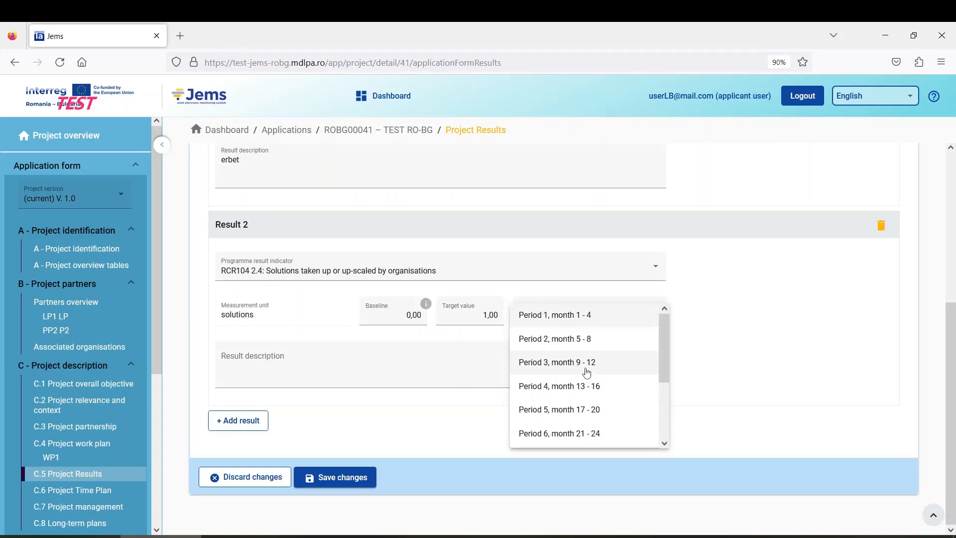
scroll(587, 373, "down", 4)
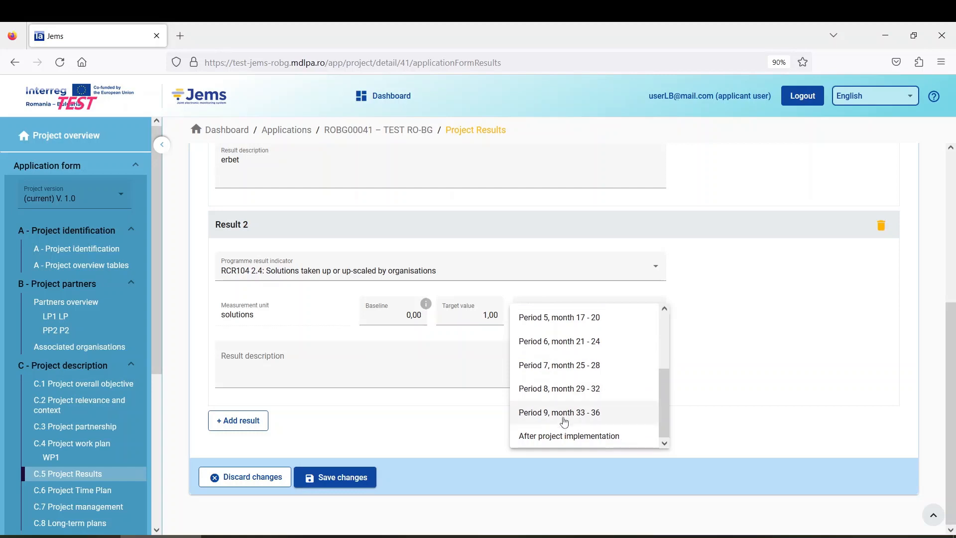
left_click(572, 414)
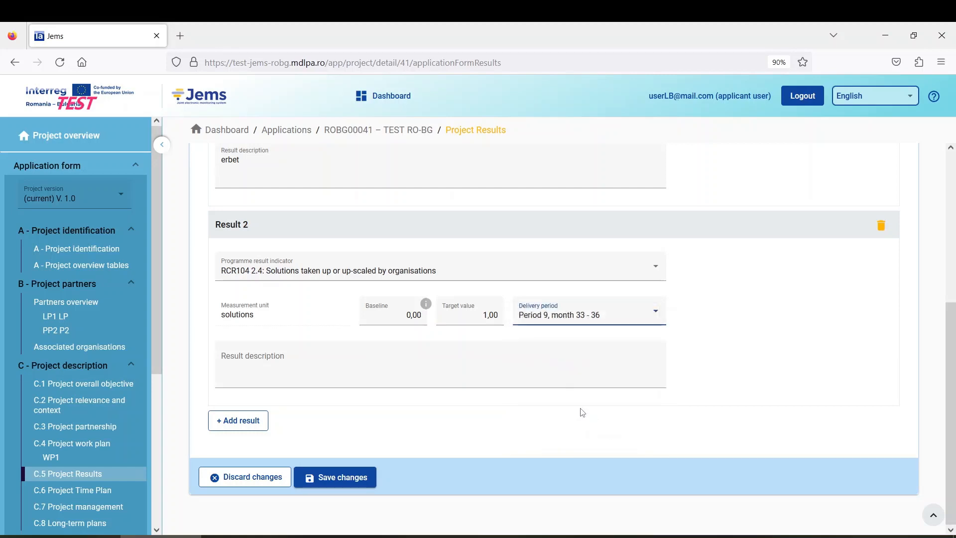
left_click(595, 323)
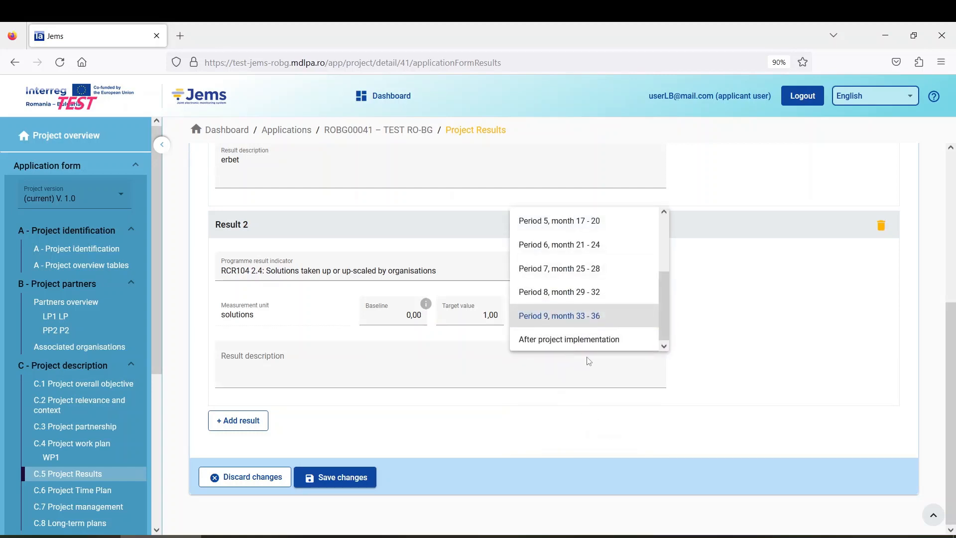
left_click(569, 340)
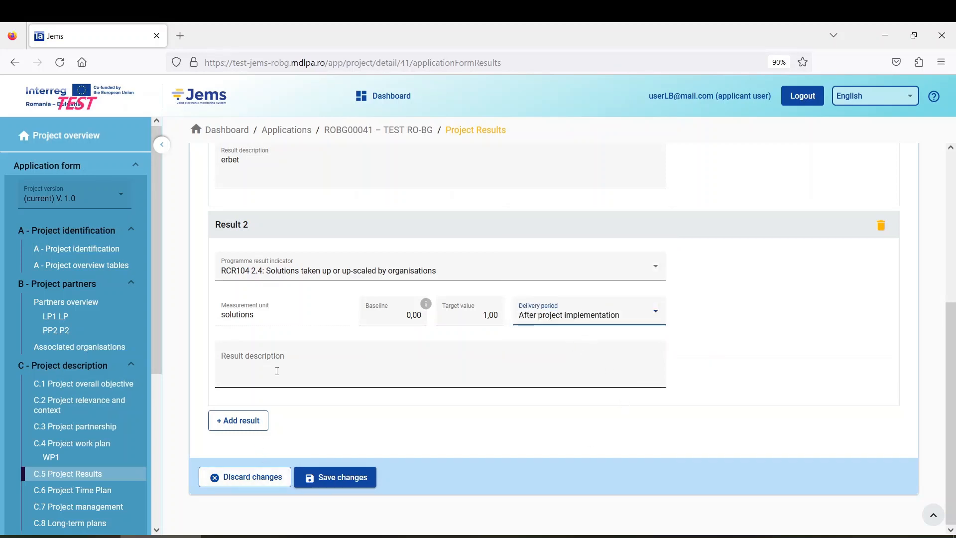
left_click(278, 371)
type("rgwrh")
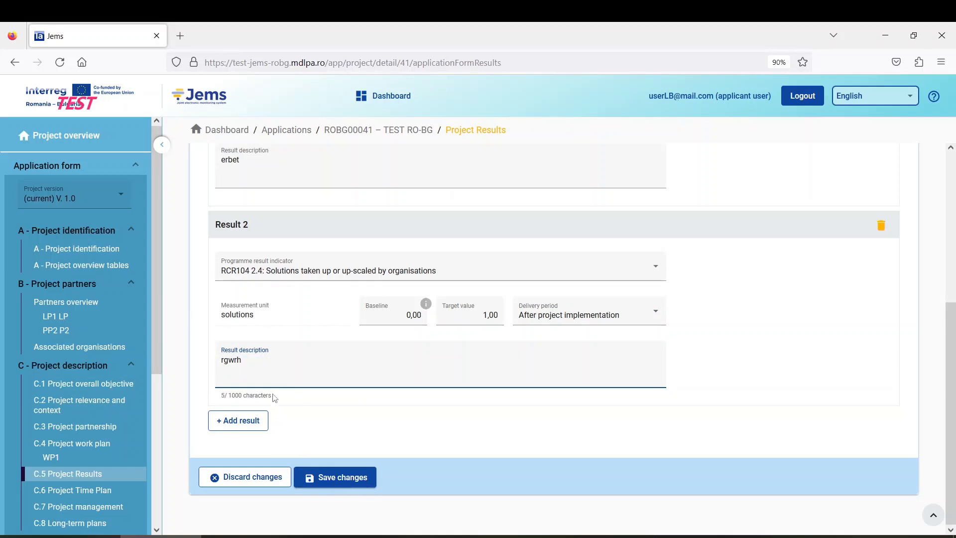
left_click(347, 478)
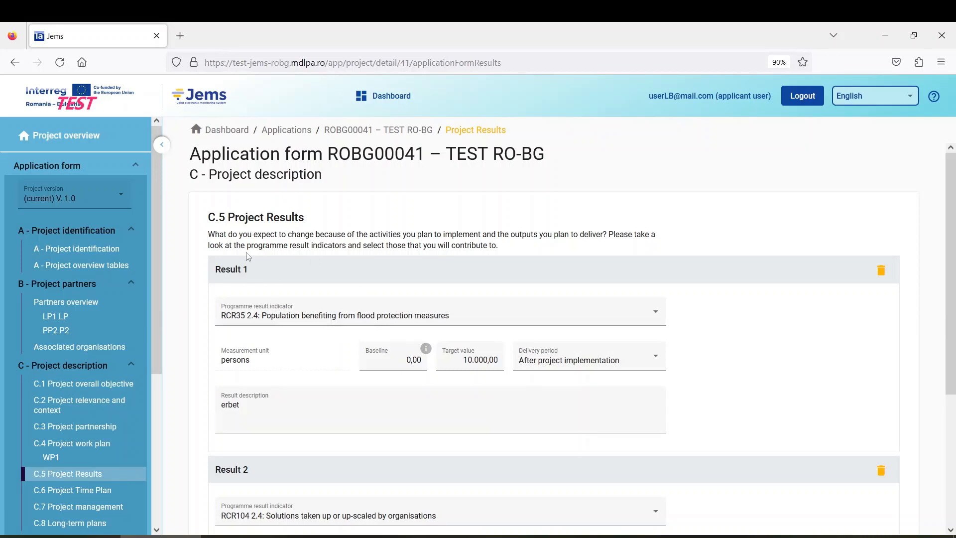
Step: Go to the C.6 Project Time Plan to check results R.1 and R.2 after the project end
scroll(286, 241, "down", 4)
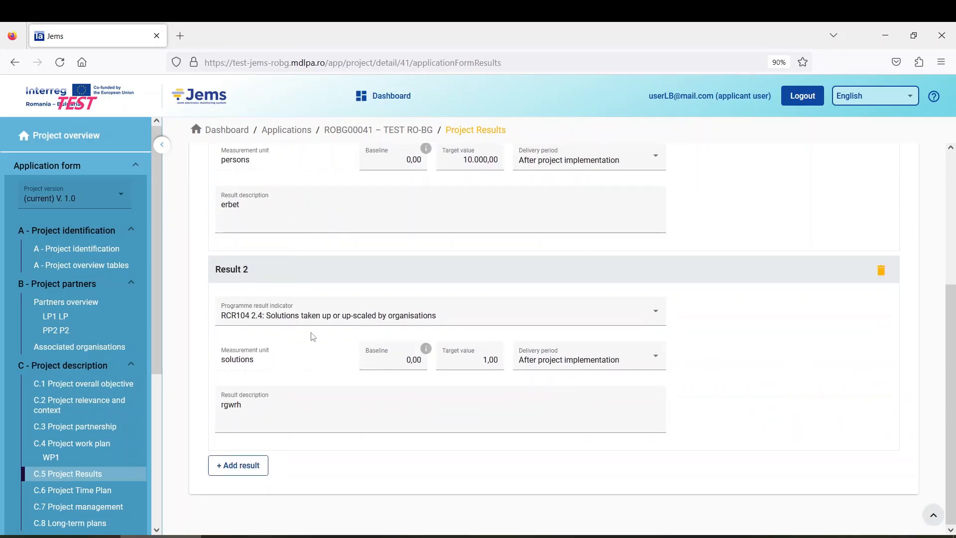
scroll(312, 336, "up", 3)
scroll(312, 336, "up", 1)
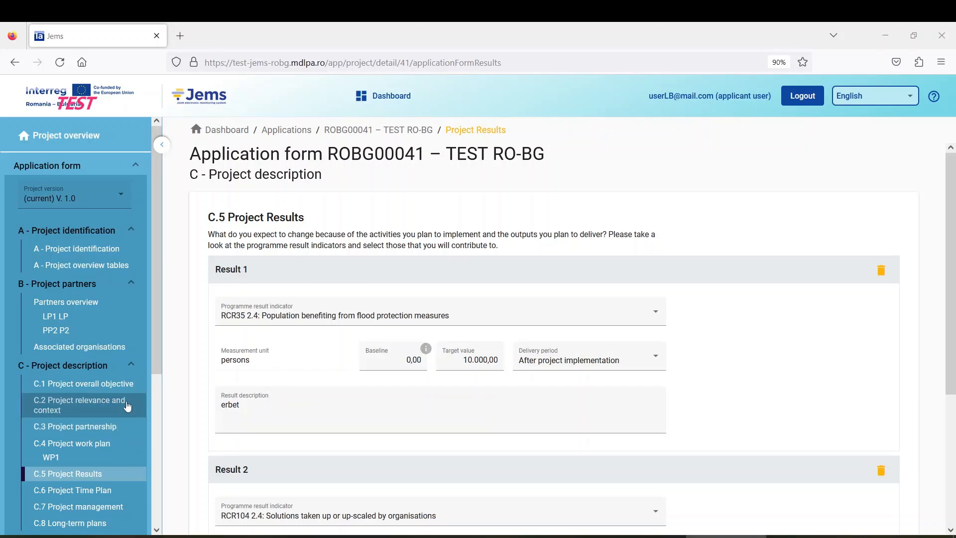
scroll(123, 368, "down", 5)
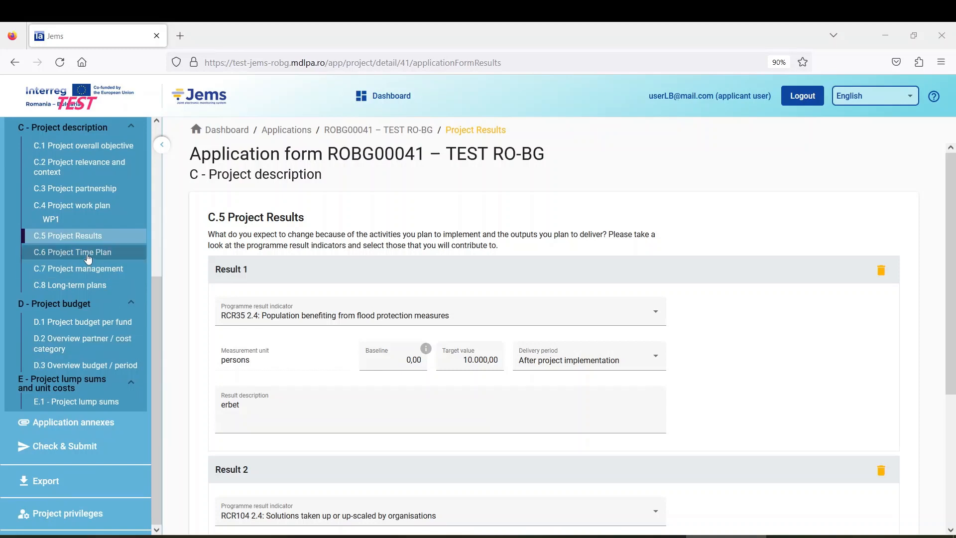
left_click(87, 254)
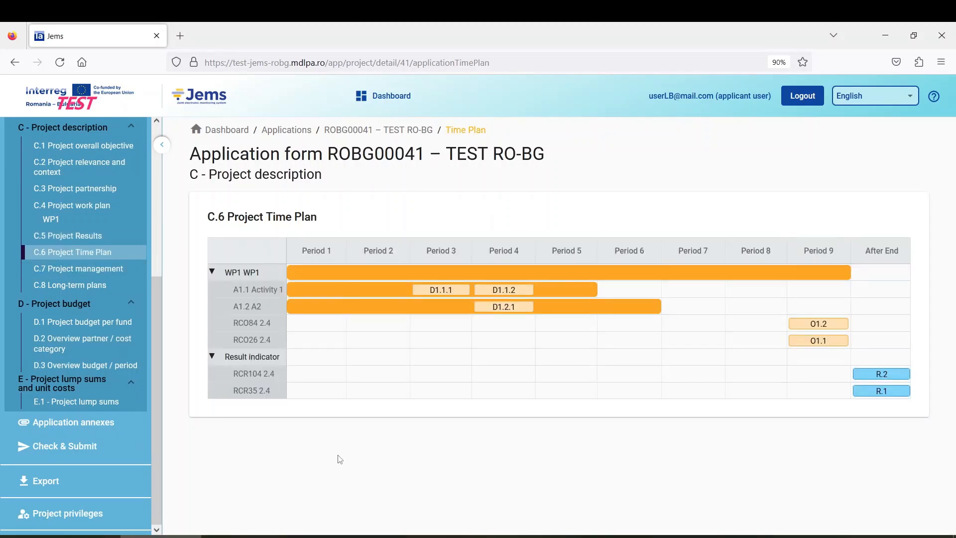
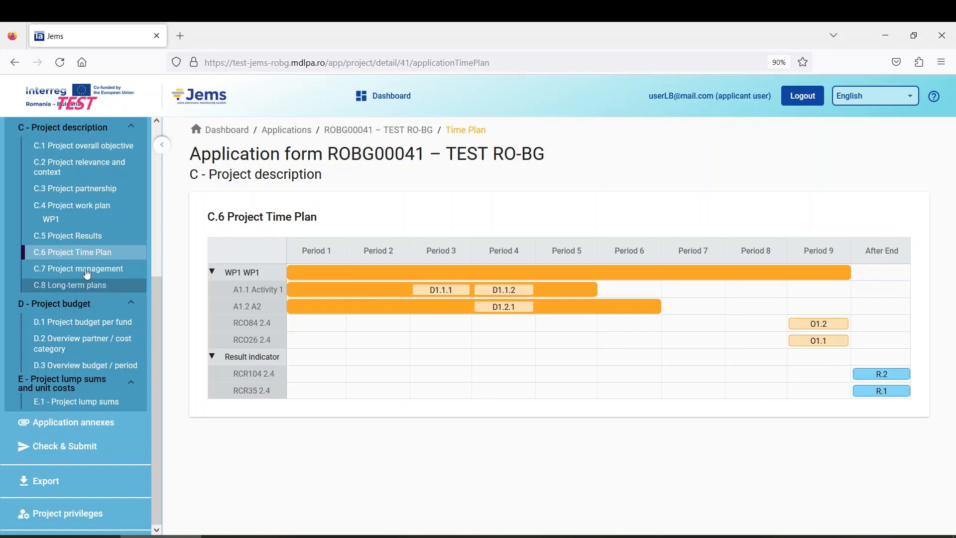
Step: Open C.7 Project management and scroll through the empty questions C.7.1 to C.7.6
scroll(435, 363, "up", 2)
scroll(367, 352, "up", 1)
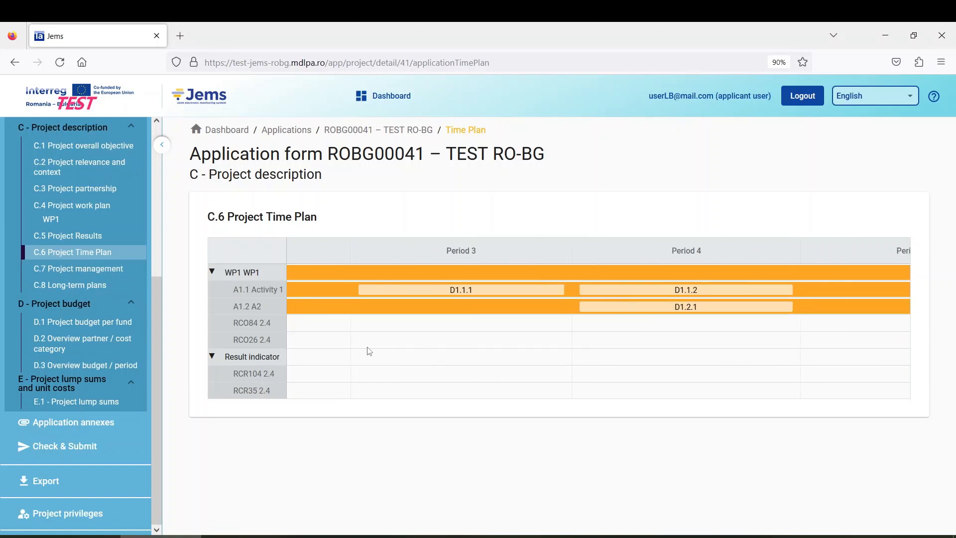
scroll(367, 347, "down", 4)
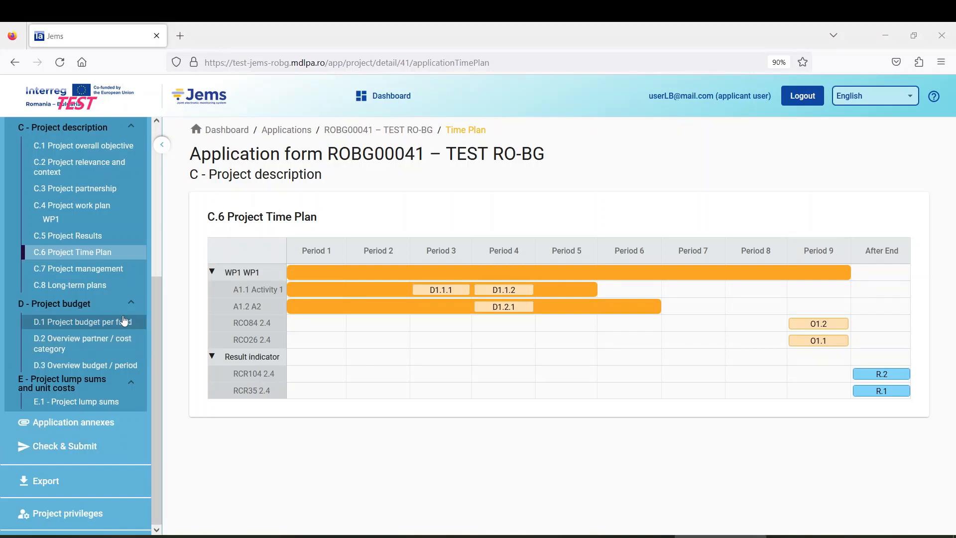
left_click(96, 275)
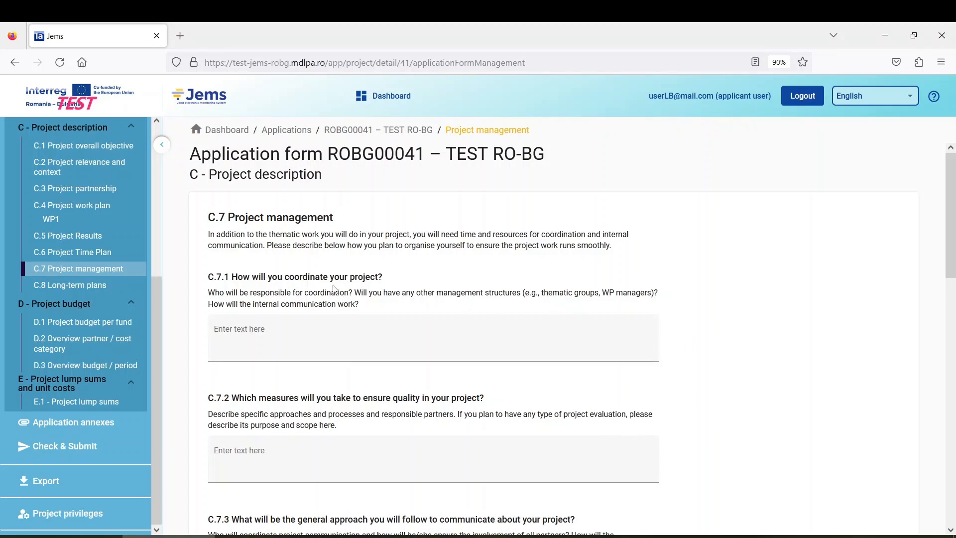
scroll(336, 272, "down", 10)
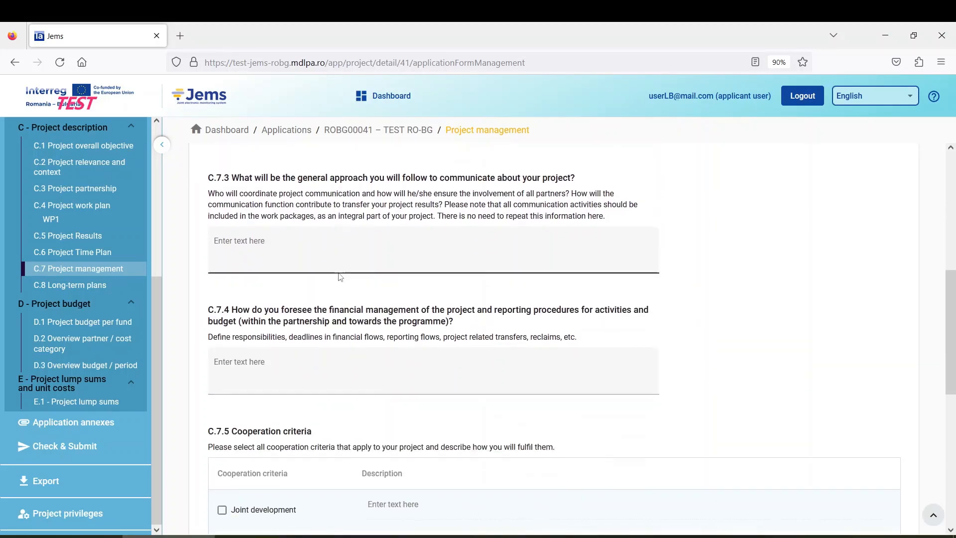
scroll(339, 277, "down", 3)
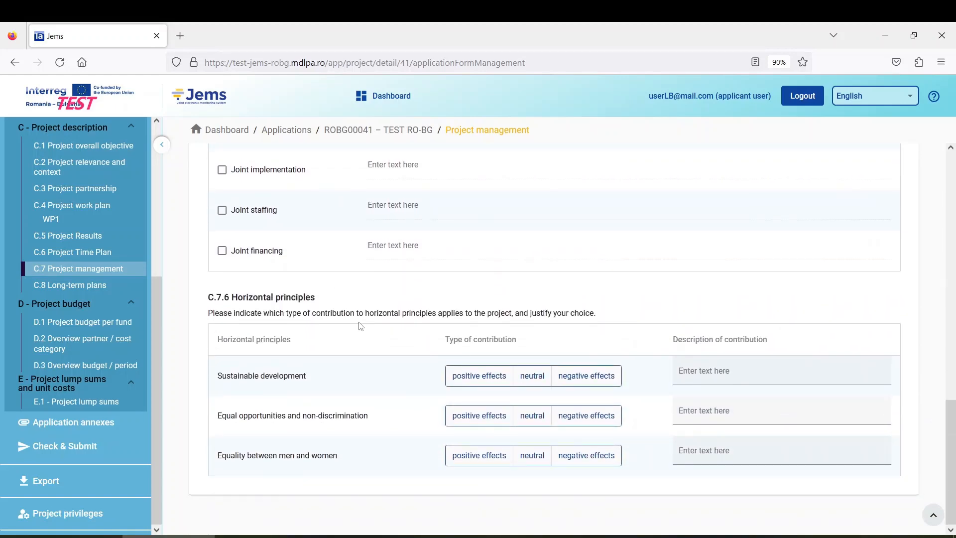
scroll(367, 323, "up", 11)
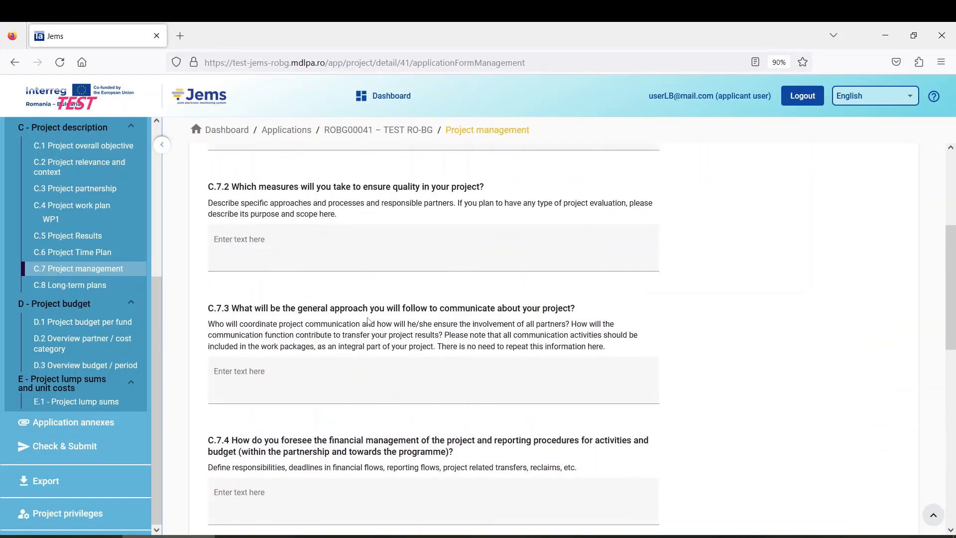
scroll(369, 319, "up", 4)
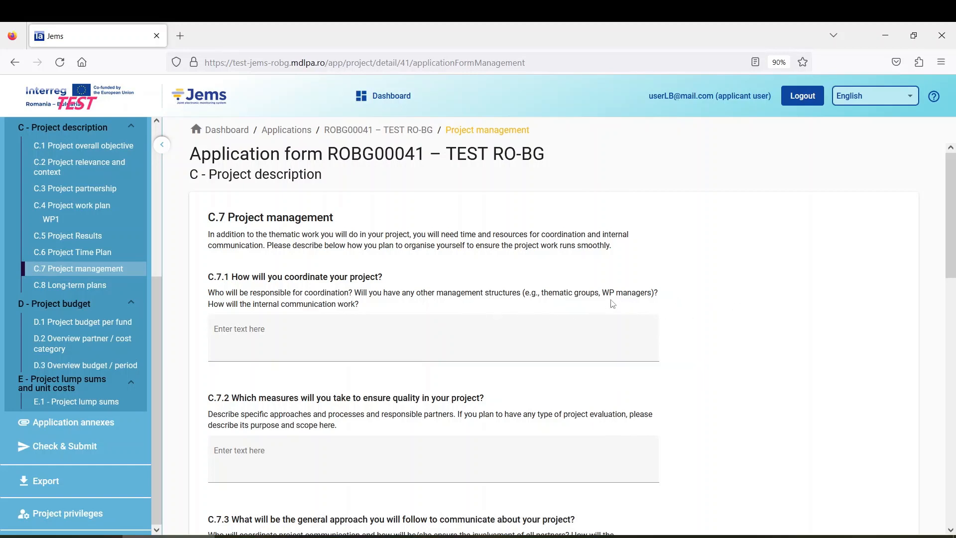
Step: Answer C.7.1 on coordination with the placeholder text 'rber'
left_click(277, 329)
left_click(326, 335)
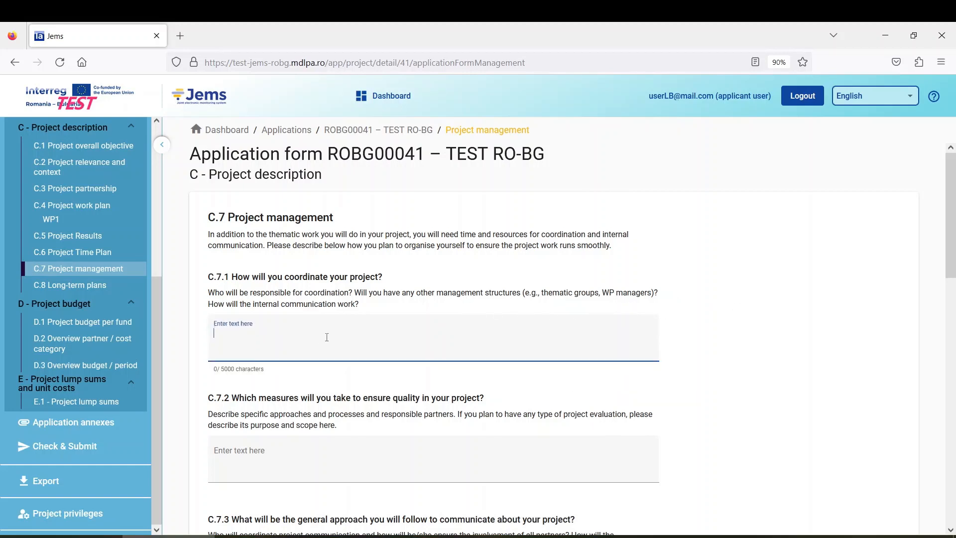
scroll(301, 327, "down", 1)
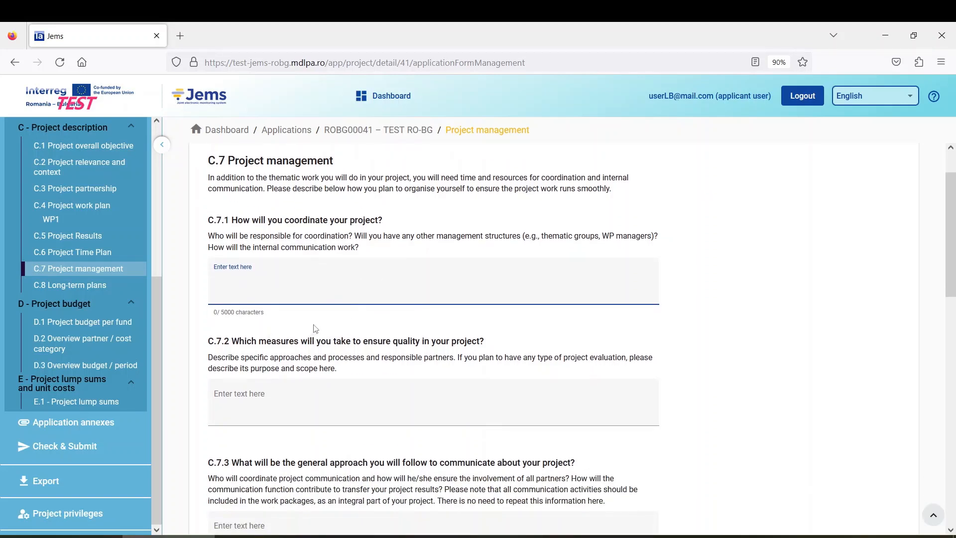
type("rber")
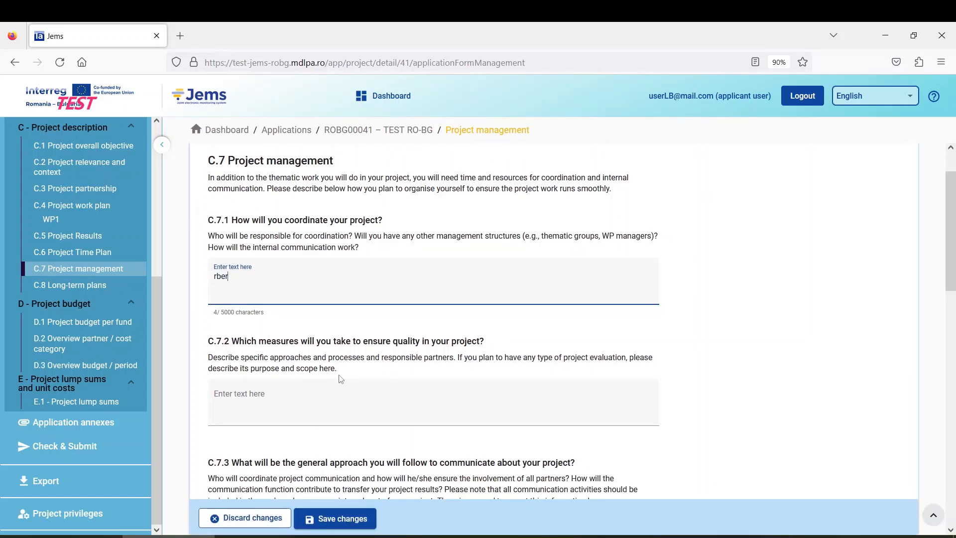
Step: Answer C.7.2 on quality measures with the placeholder text 'rbeb'
scroll(329, 329, "down", 2)
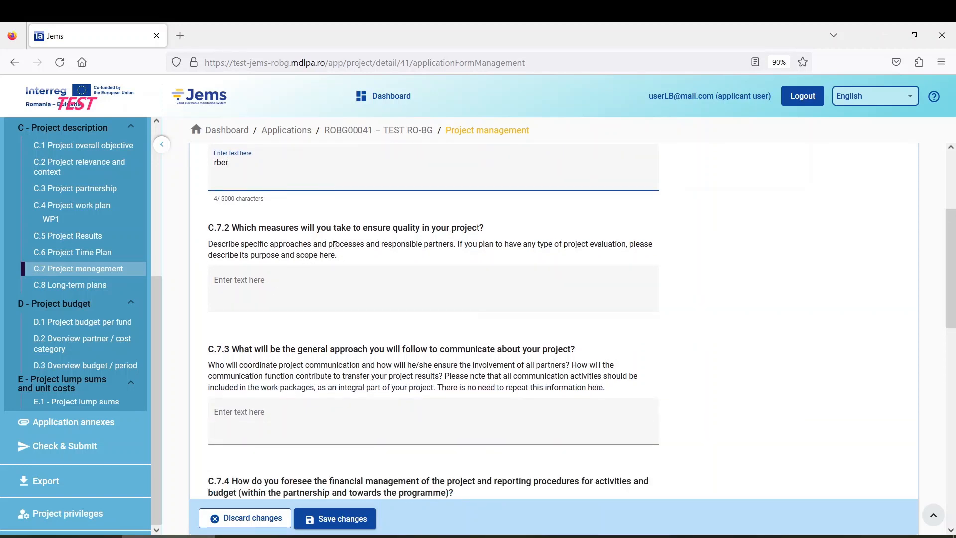
left_click(426, 270)
type("rb")
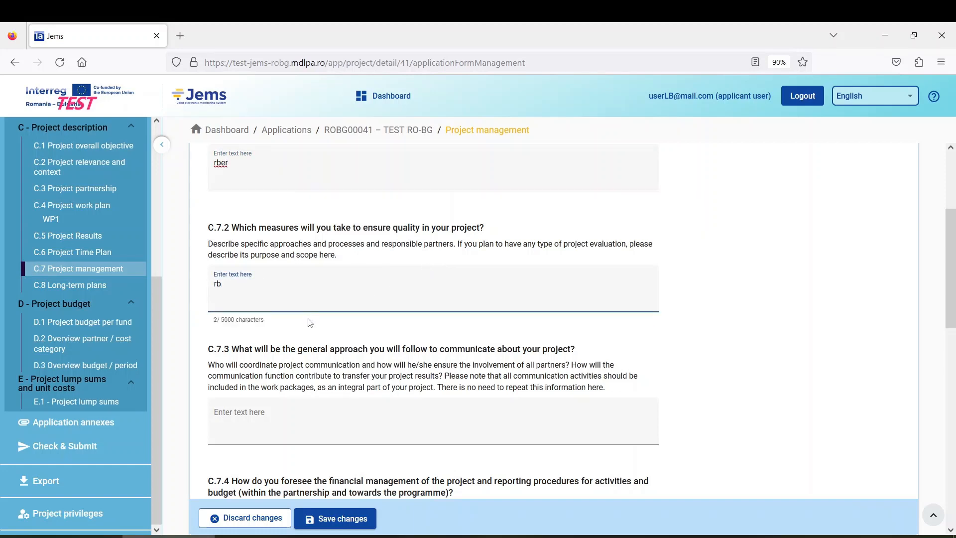
type("eb")
scroll(332, 347, "down", 2)
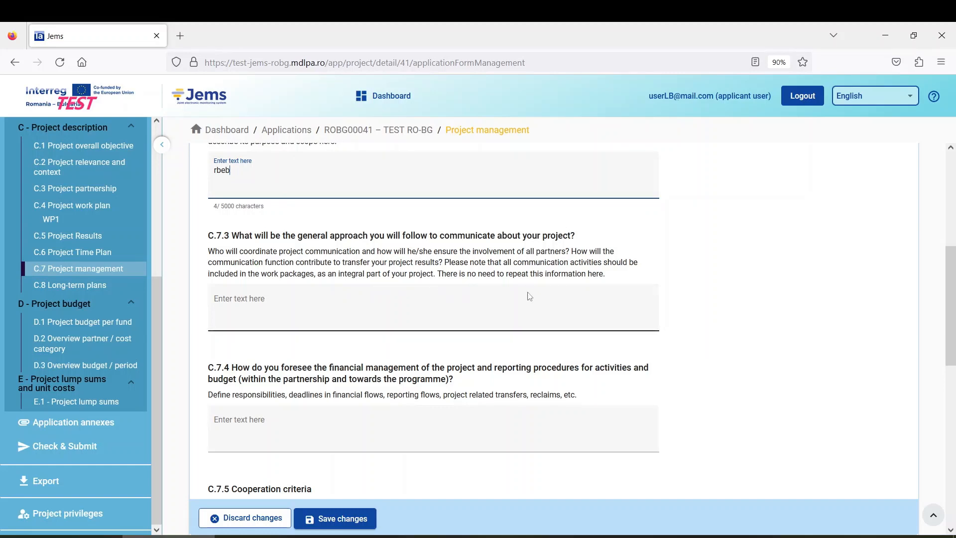
left_click(380, 309)
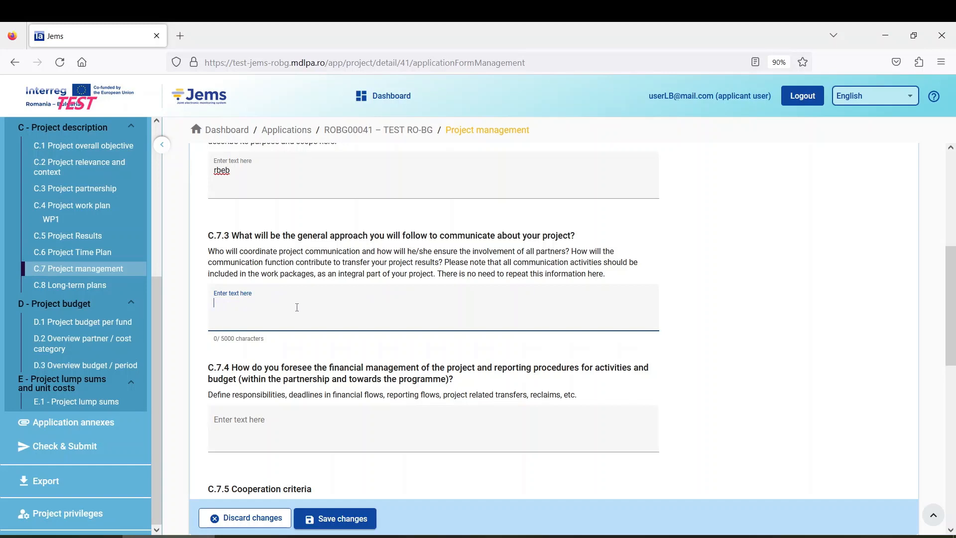
Step: Answer C.7.3 with 'dgnetn' and C.7.4 on financial management with 'erbeb'
type("dgnetn")
scroll(306, 395, "down", 2)
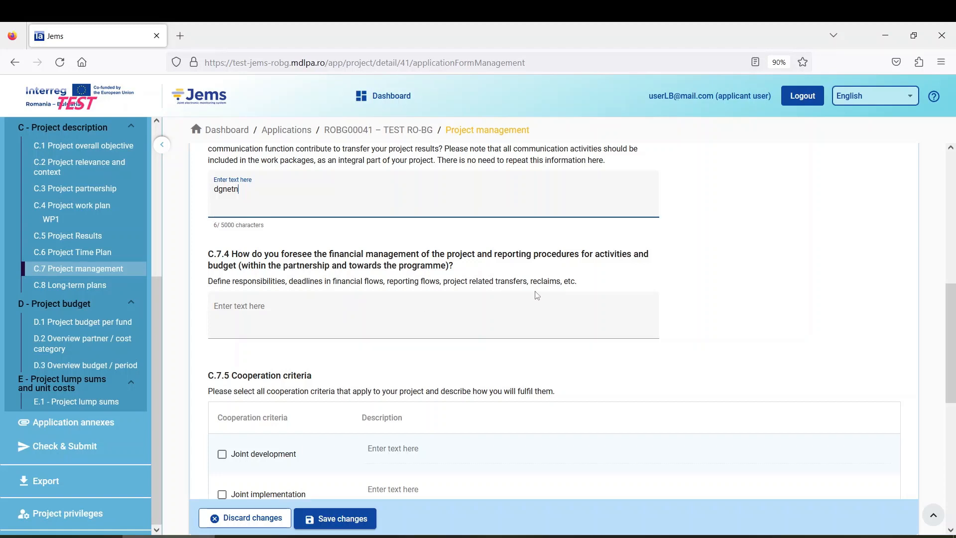
left_click(444, 317)
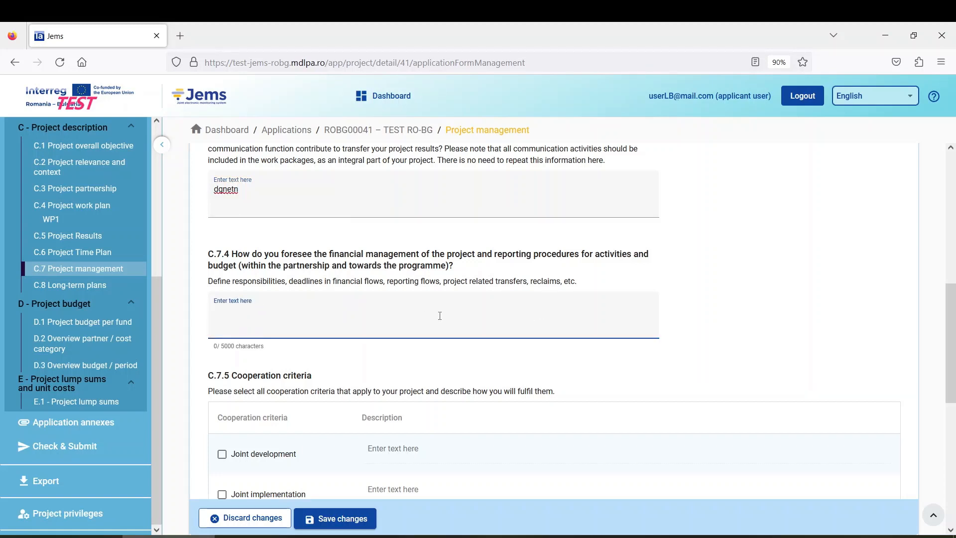
type("erbeb")
scroll(305, 356, "down", 2)
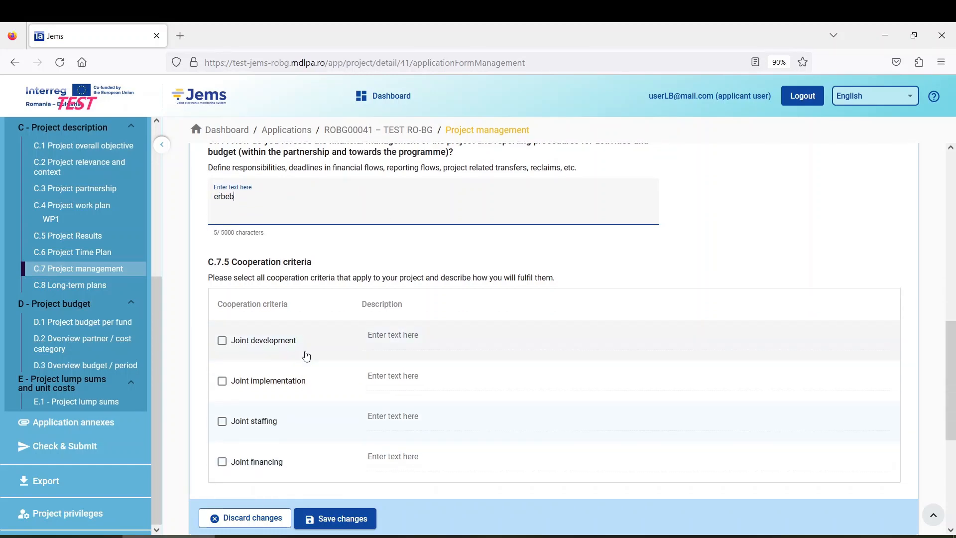
scroll(304, 329, "down", 3)
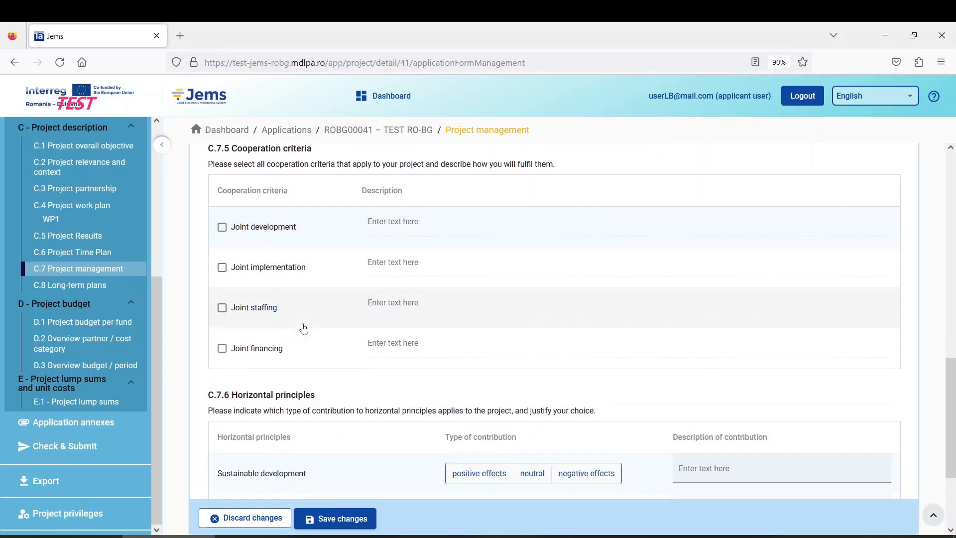
scroll(304, 329, "up", 2)
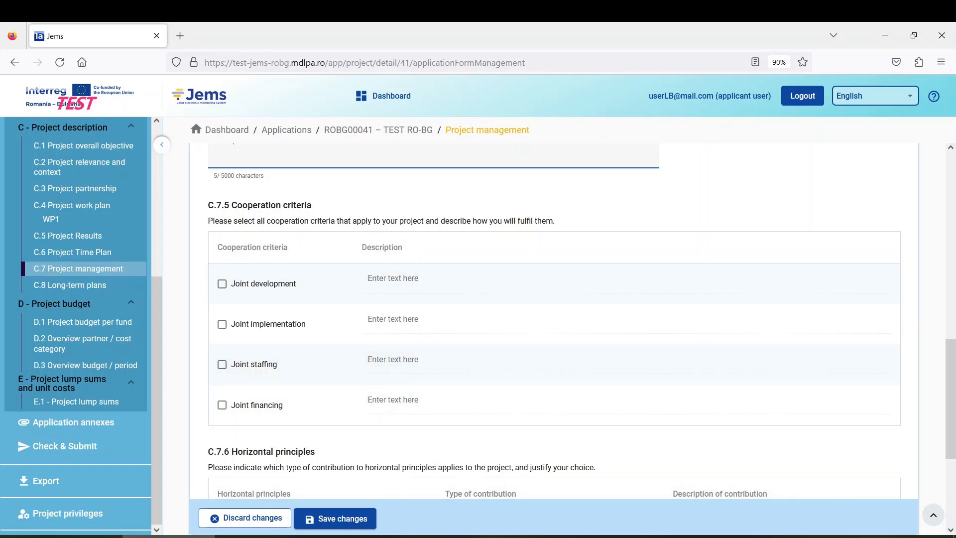
Step: Save progress, then tick Joint development and Joint implementation, describing development as 'febed'
left_click(645, 536)
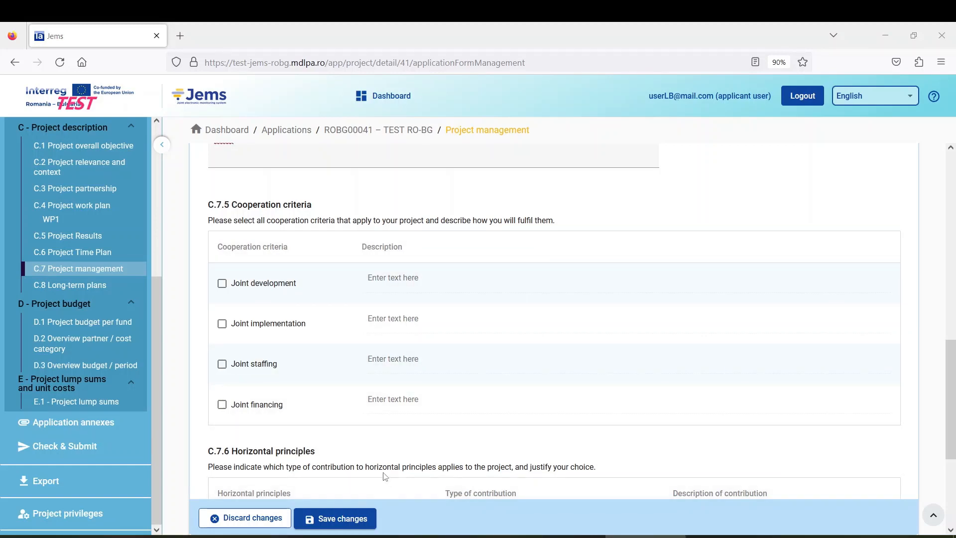
left_click(352, 519)
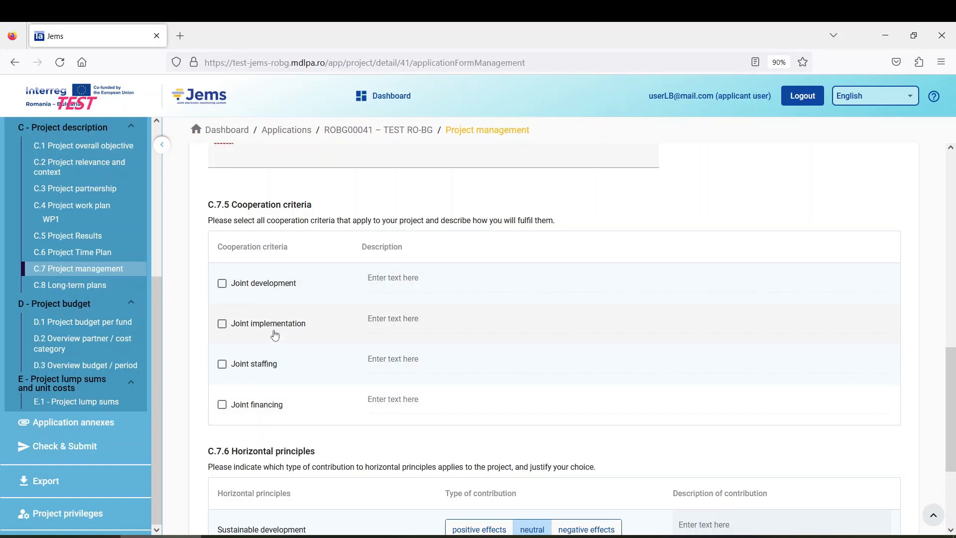
left_click(222, 284)
left_click(222, 325)
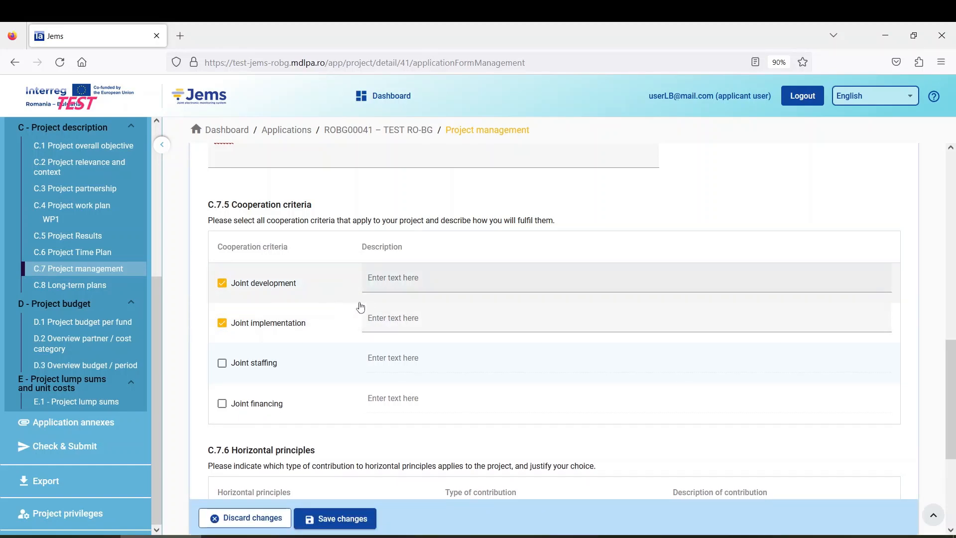
left_click(397, 281)
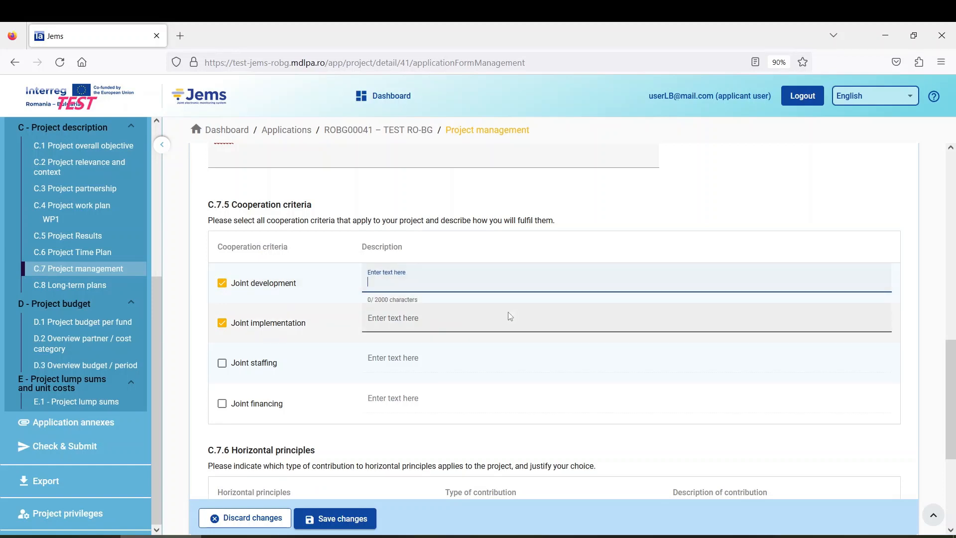
type("febed")
left_click(431, 326)
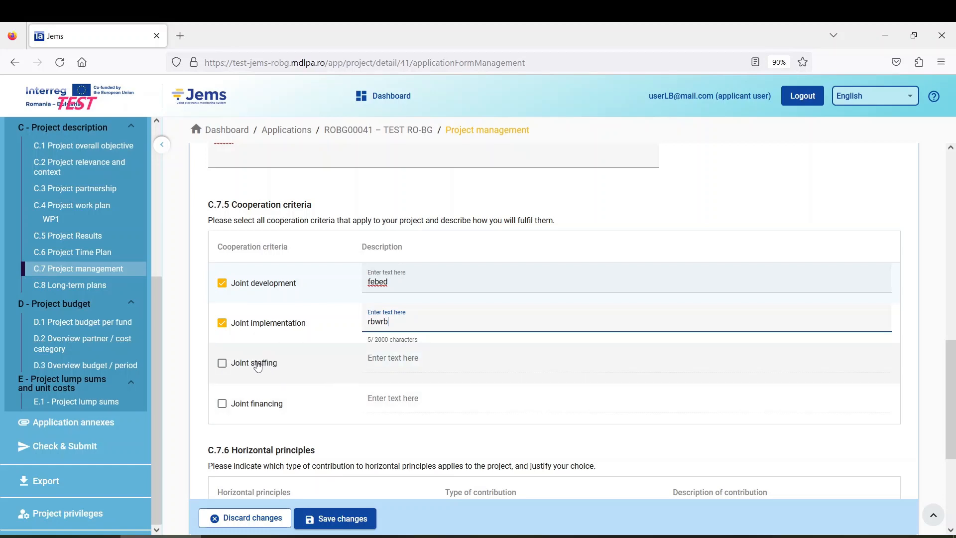
Step: Tick Joint staffing and Joint financing, describe them as 'wrbwrb' and 'webweb', and save
left_click(222, 363)
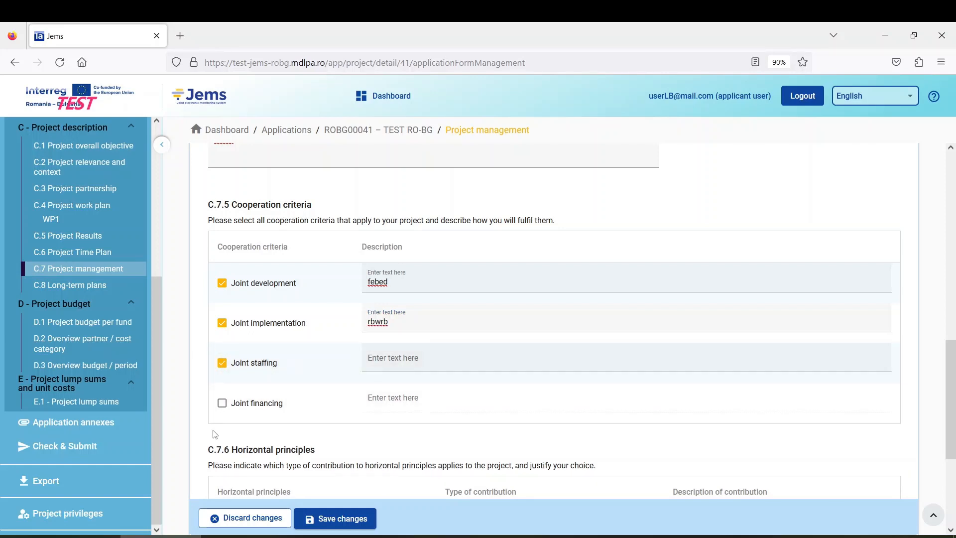
left_click(222, 403)
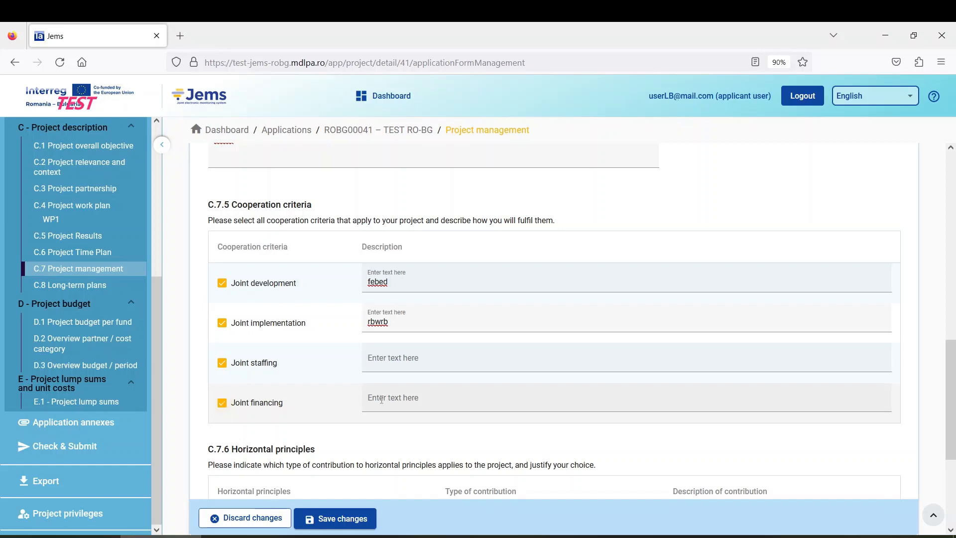
left_click(432, 360)
type("wrbwrb")
left_click(431, 398)
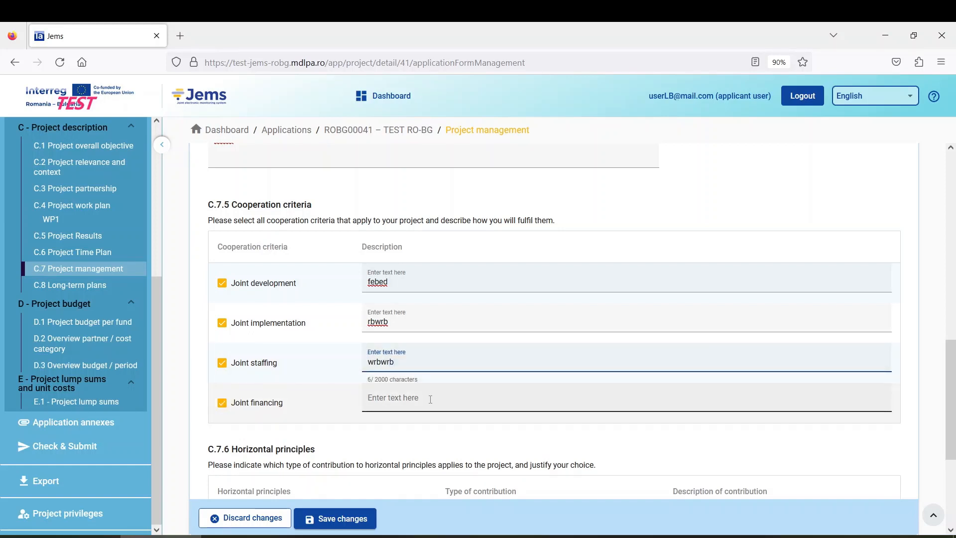
type("webweb")
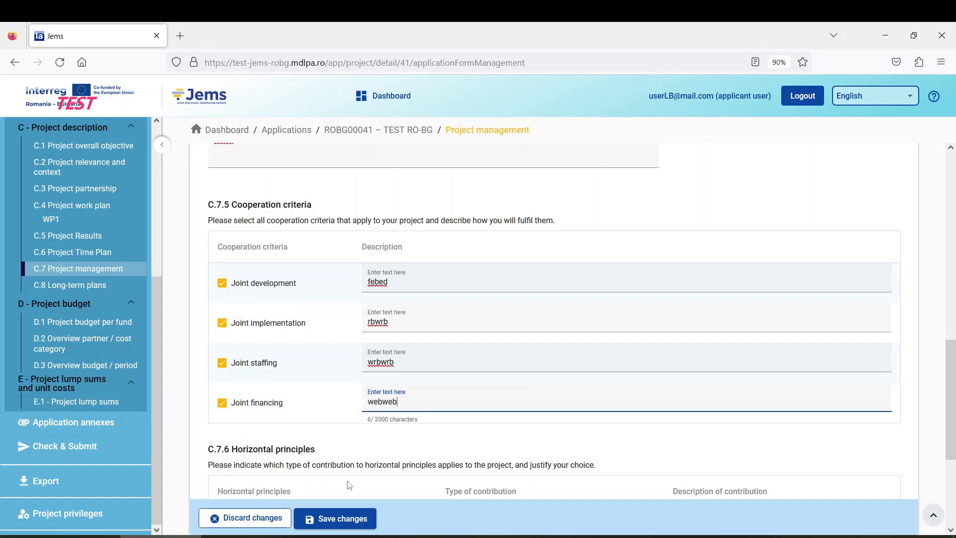
left_click(347, 520)
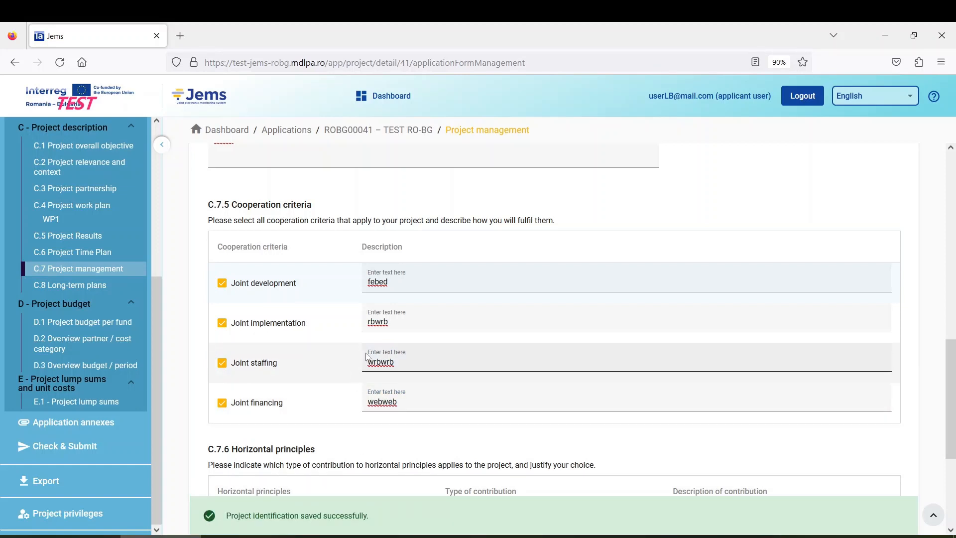
scroll(329, 363, "down", 3)
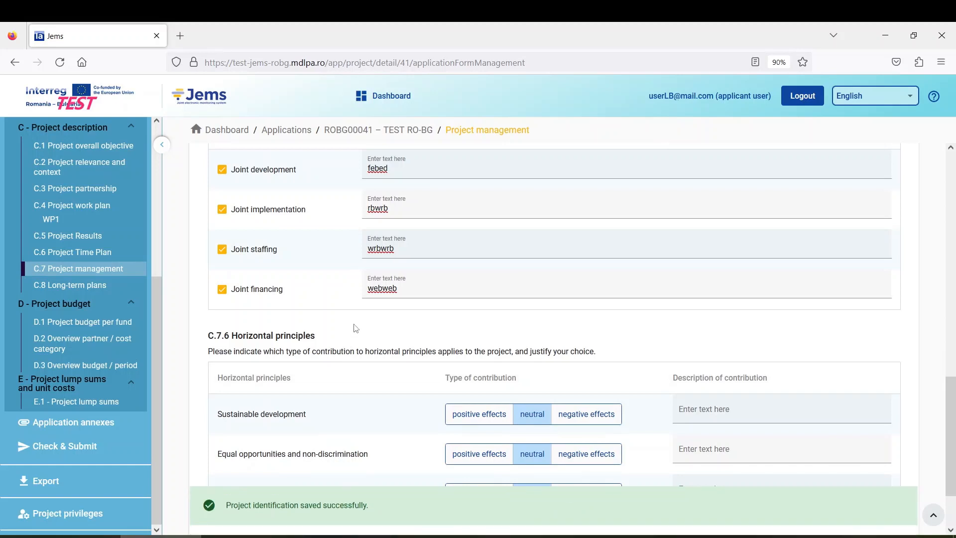
Step: Leave Sustainable development rated neutral after trying other ratings, and fill its contribution description
scroll(356, 326, "down", 1)
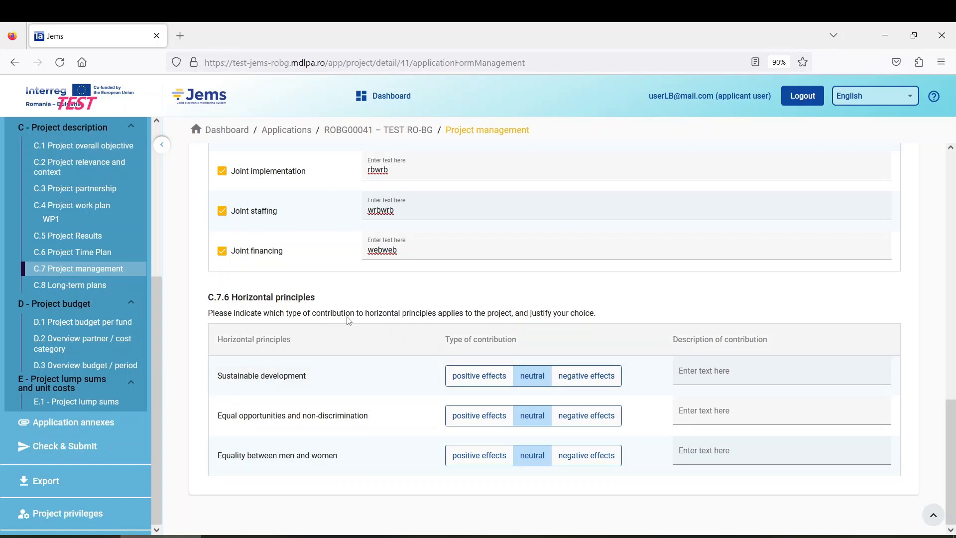
left_click(501, 384)
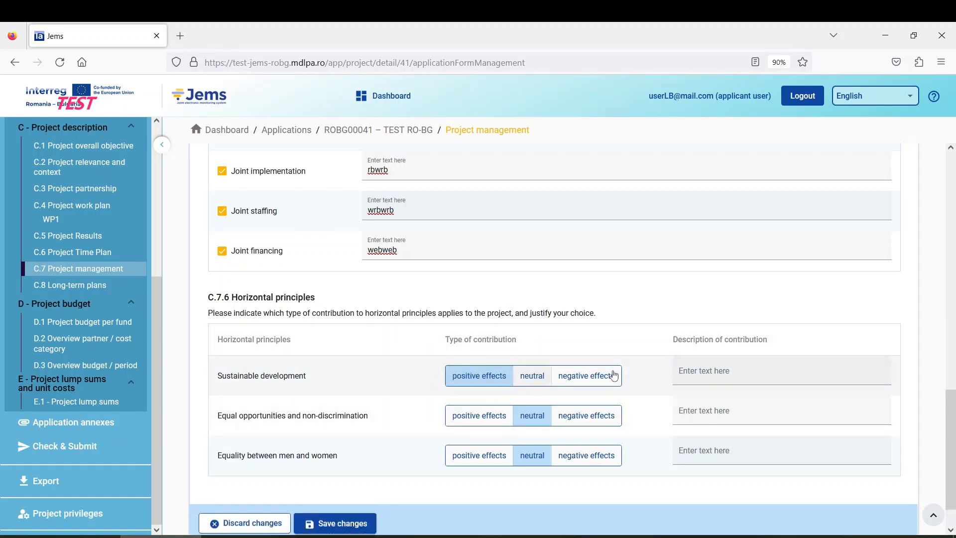
left_click(532, 381)
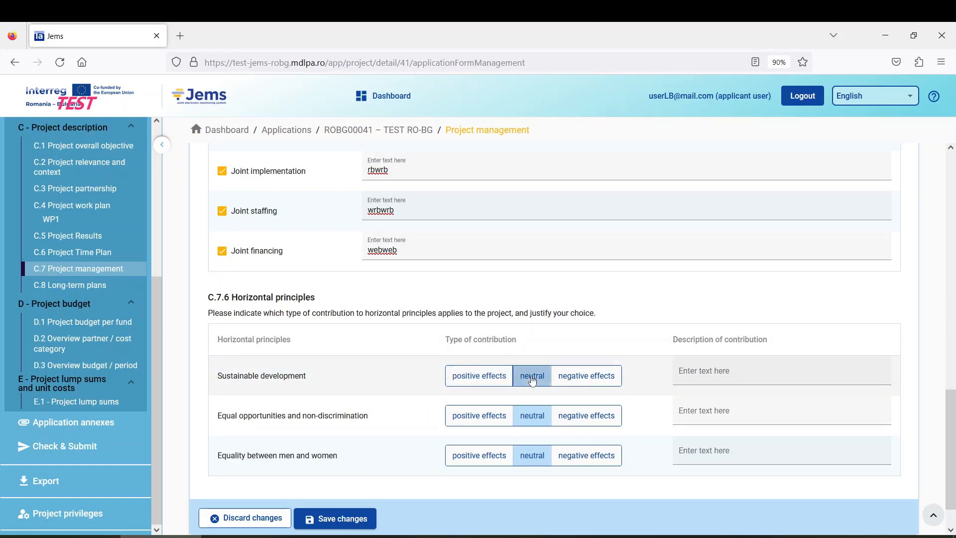
left_click(596, 379)
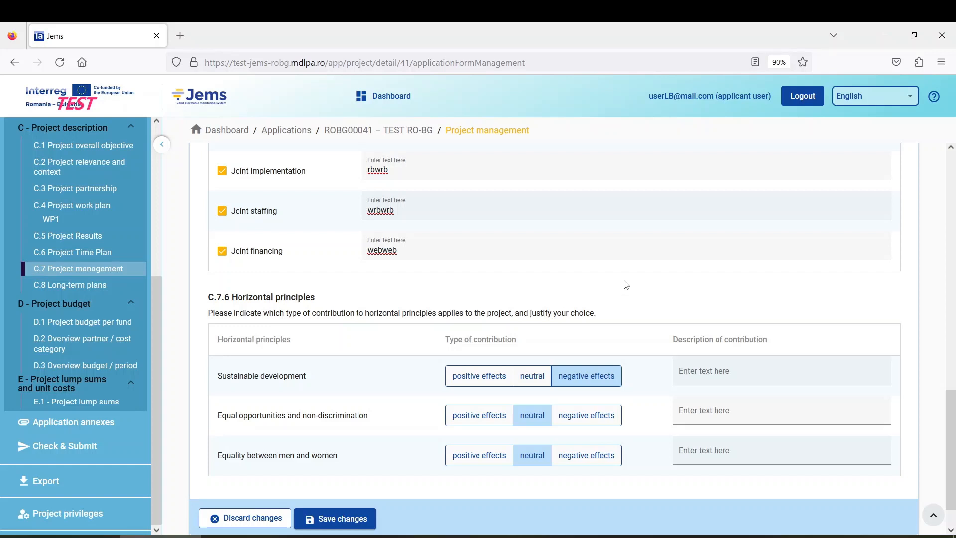
left_click(727, 374)
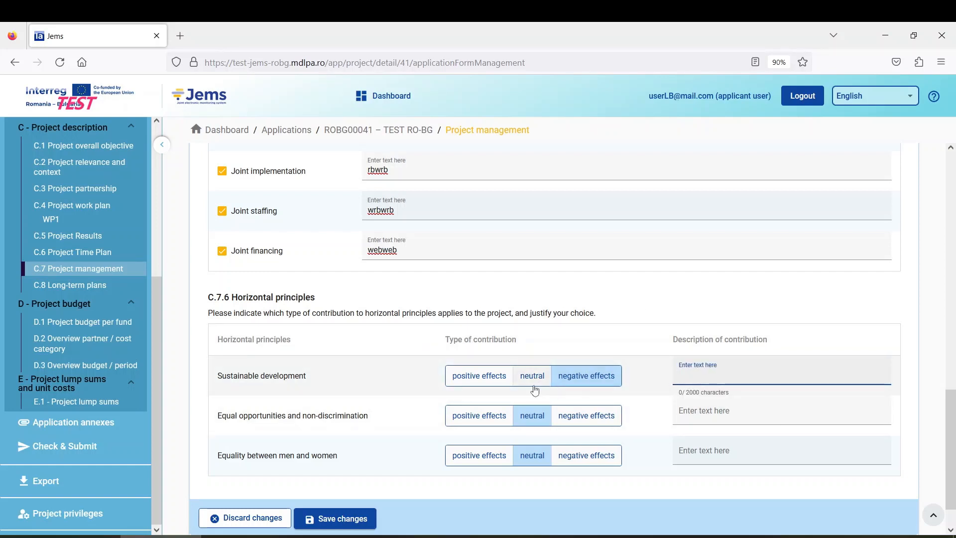
left_click(532, 380)
left_click(714, 374)
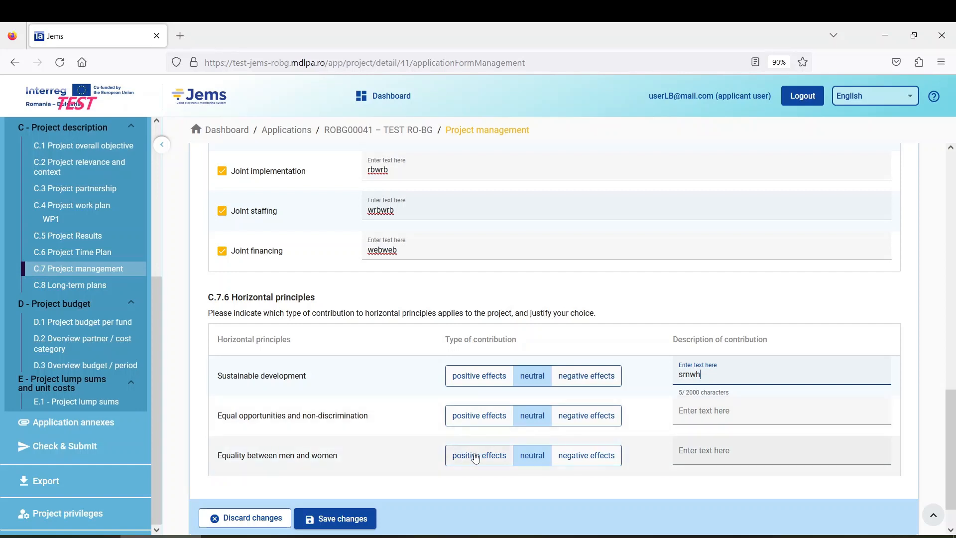
Step: Describe Equal opportunities as 'erheh', fill Equality between men and women, and save
left_click(706, 413)
type("erheh")
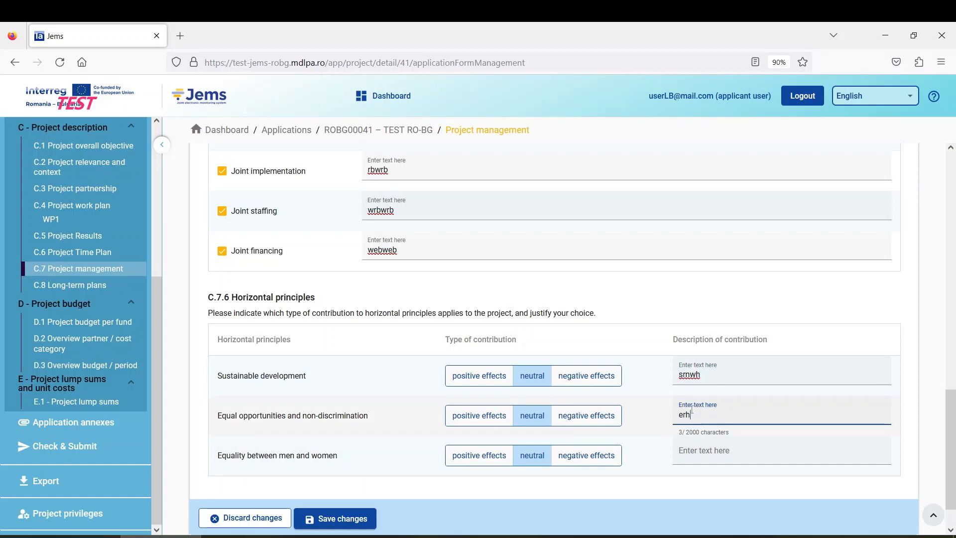
left_click(727, 454)
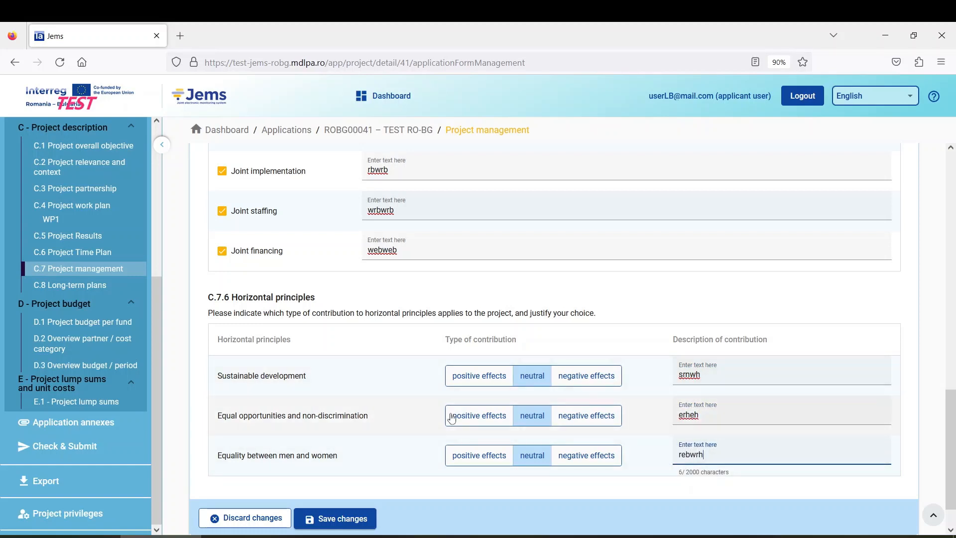
left_click(350, 520)
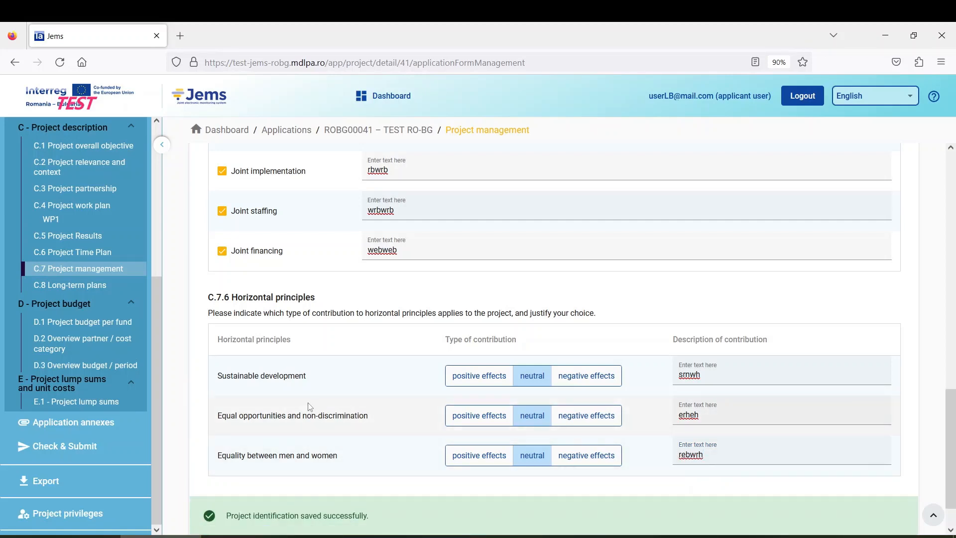
scroll(309, 405, "up", 15)
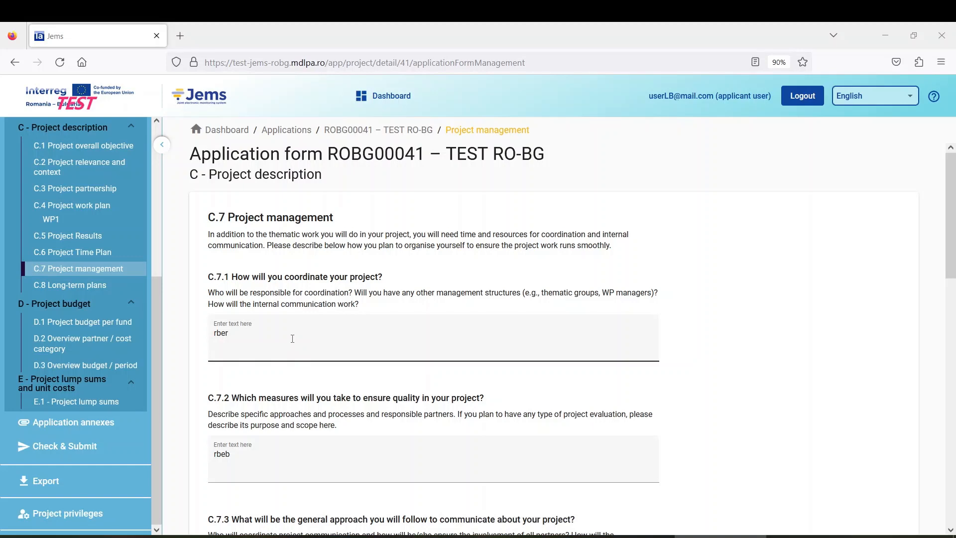
Step: Open C.8 Long-term plans to show its empty Ownership and Durability questions
left_click(87, 288)
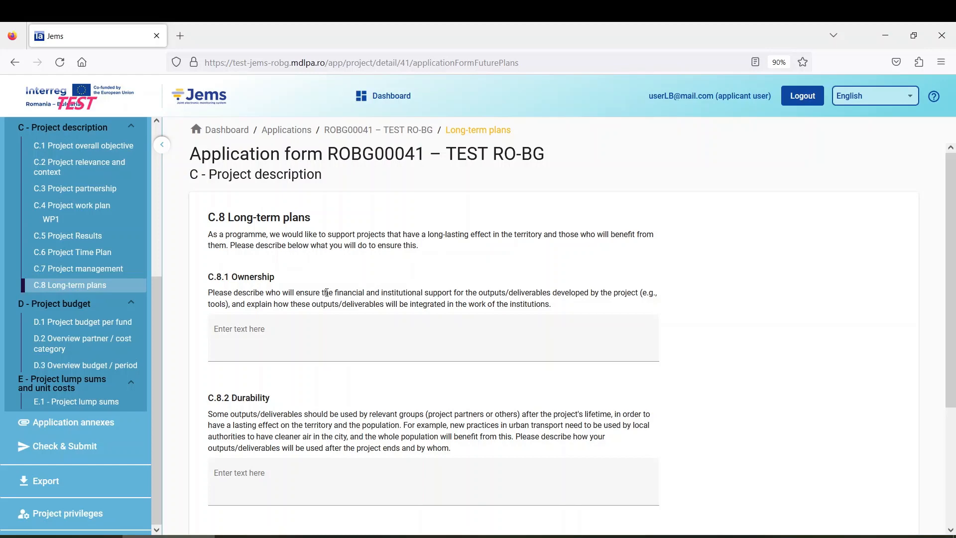
Step: Click through the C.8.1 Ownership, C.8.2 Durability and C.8.3 Transferability boxes, leaving them empty
scroll(328, 292, "down", 2)
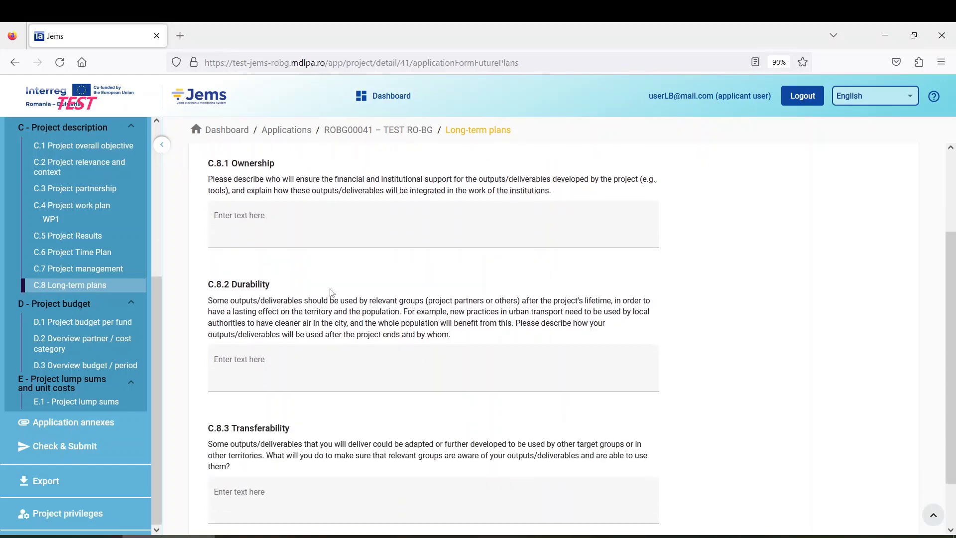
scroll(330, 292, "down", 1)
scroll(330, 292, "up", 3)
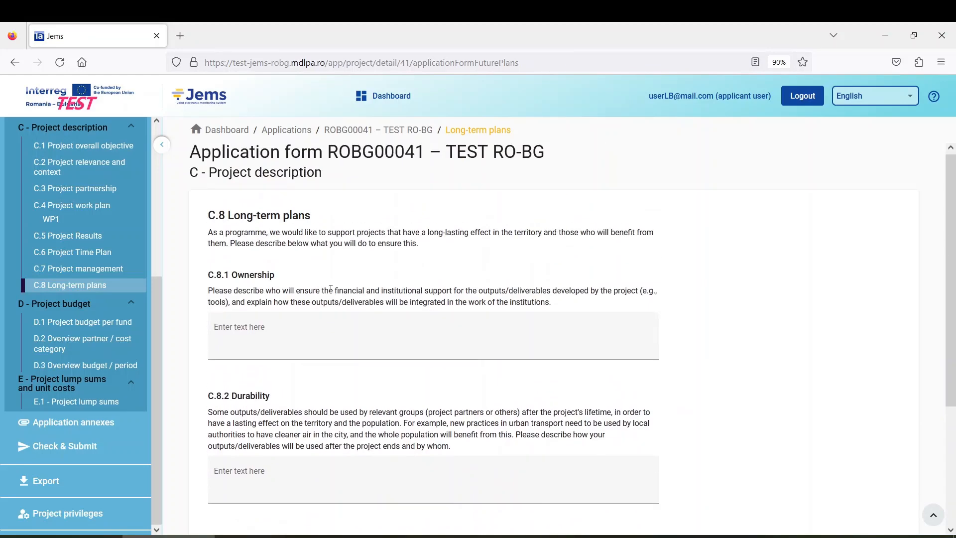
scroll(330, 291, "down", 3)
scroll(323, 293, "up", 3)
scroll(305, 380, "down", 3)
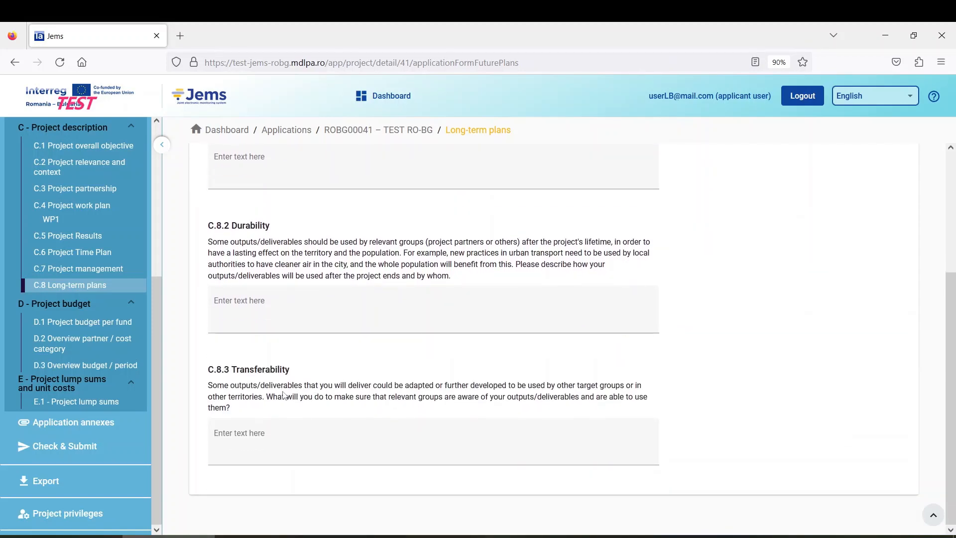
scroll(334, 379, "up", 3)
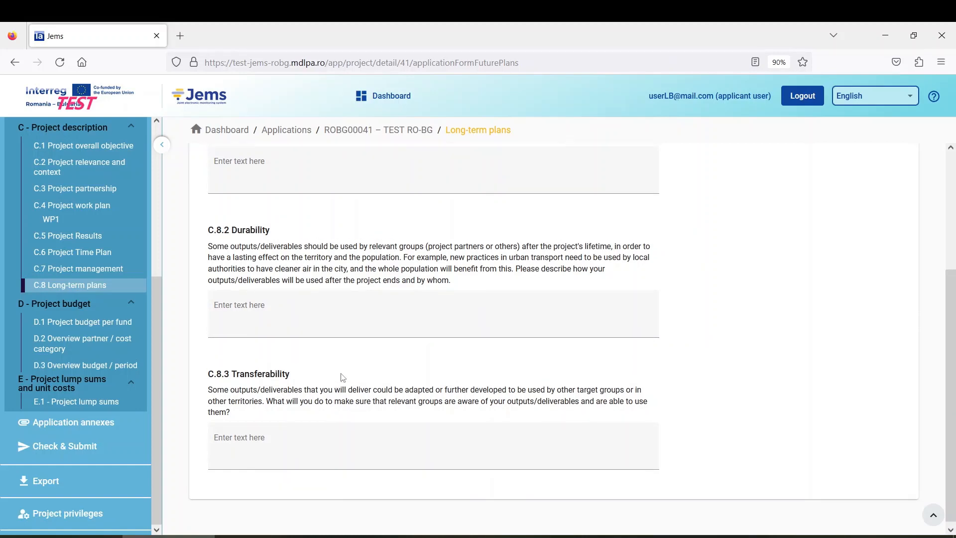
left_click(295, 335)
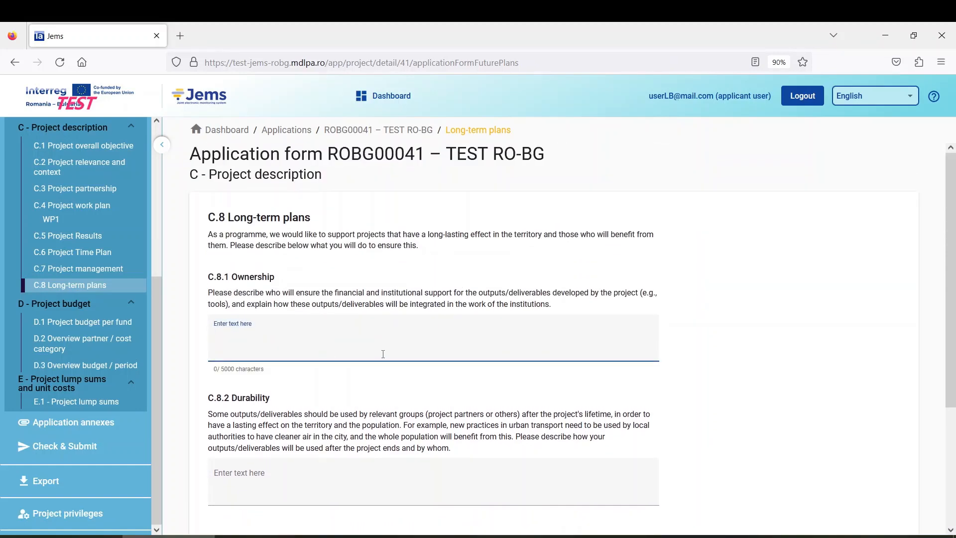
scroll(377, 350, "down", 2)
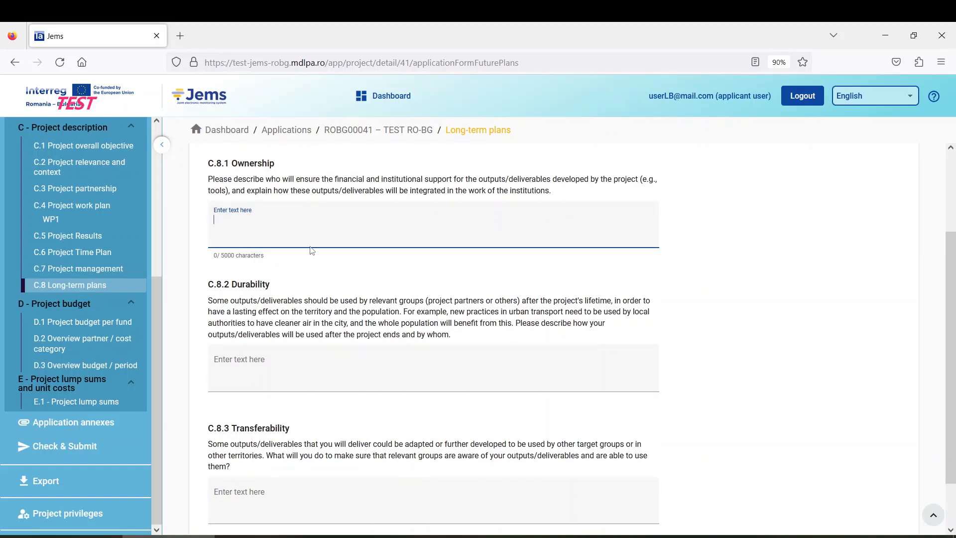
left_click(273, 376)
scroll(333, 374, "down", 1)
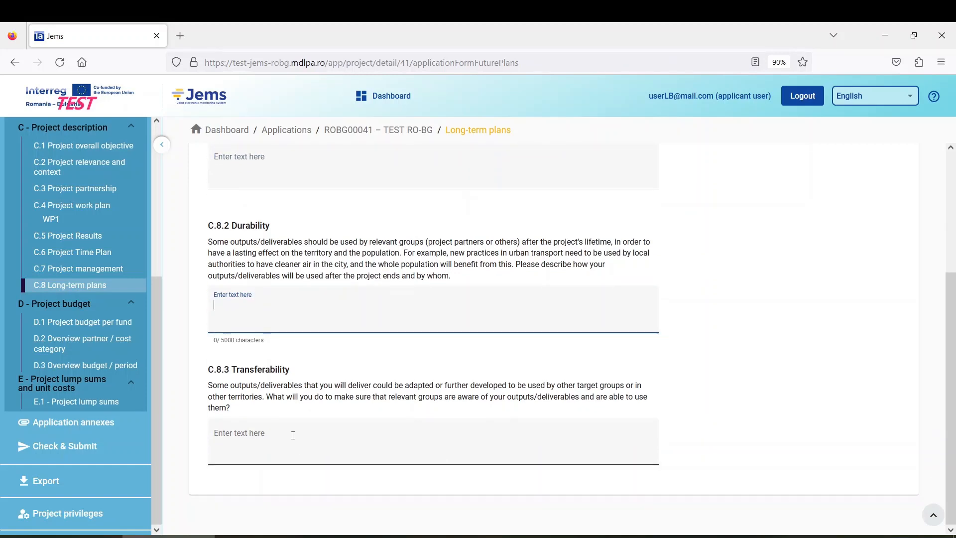
left_click(297, 429)
scroll(305, 421, "up", 3)
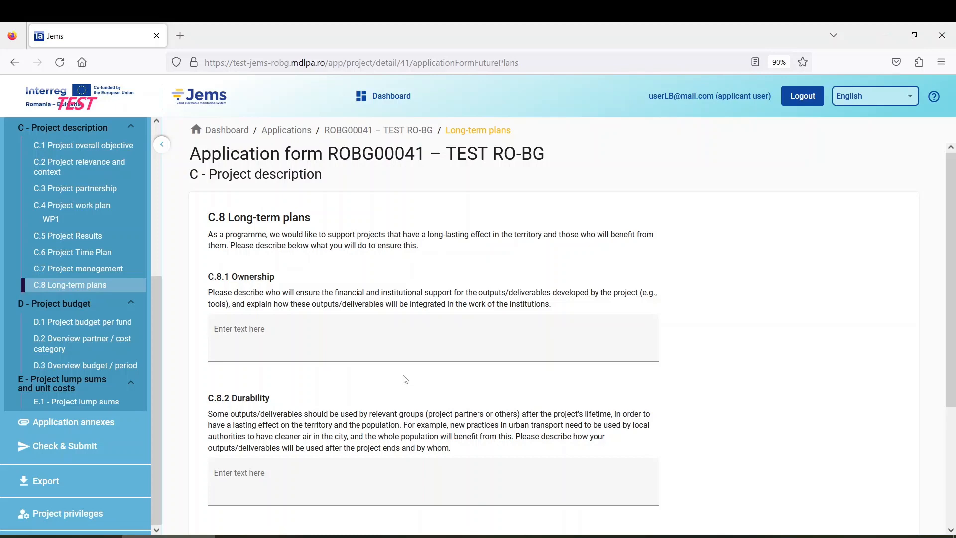
Step: Open D.1 Project budget per fund, showing 845.036,00 ERDF and 1.056.295,00 eligible budget
scroll(337, 367, "down", 4)
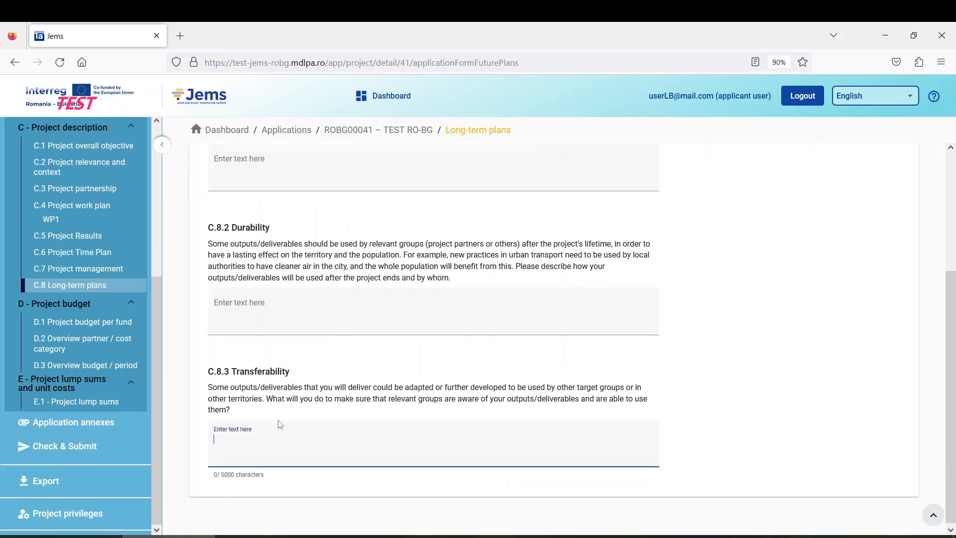
scroll(256, 390, "up", 4)
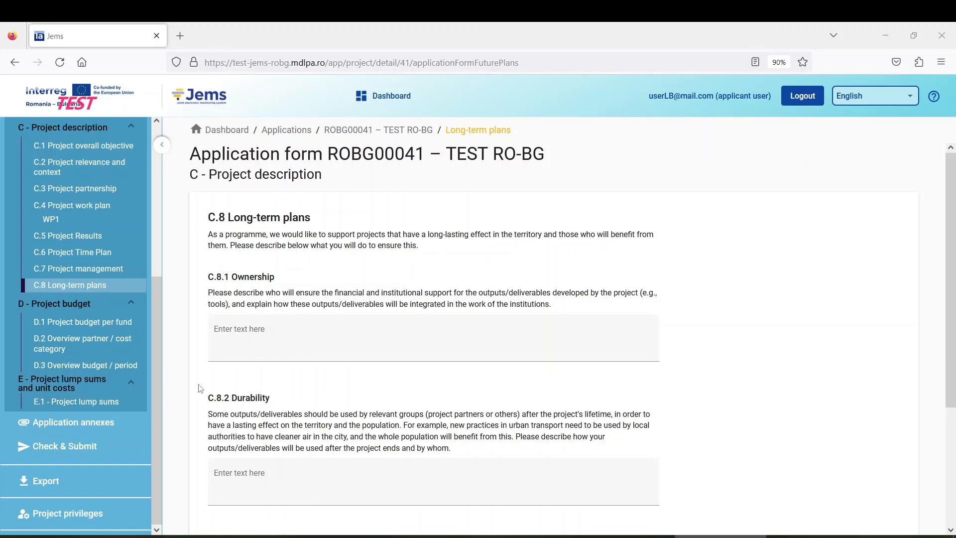
left_click(80, 328)
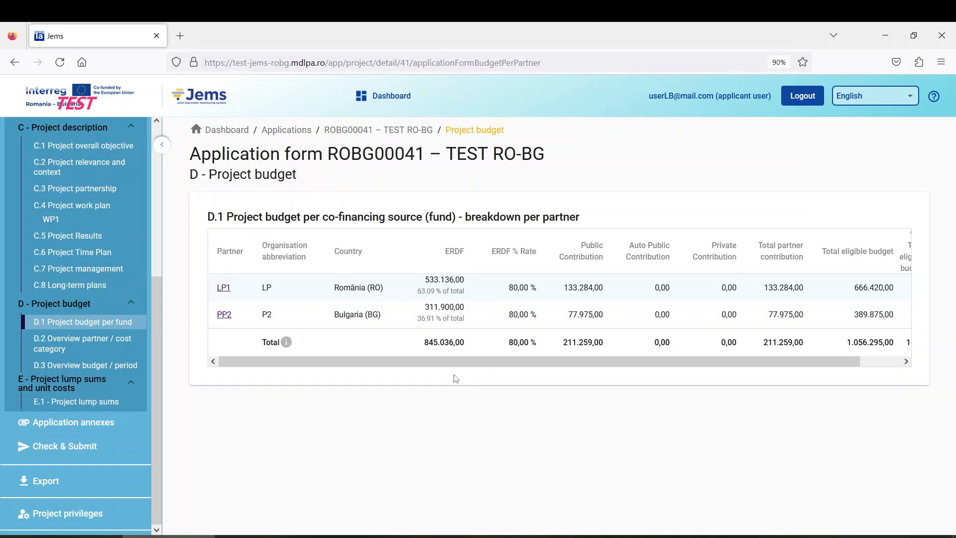
Step: Scroll across the D.1 fund table for LP1 and PP2, then open the D.2 partner/cost category overview
scroll(105, 303, "up", 5)
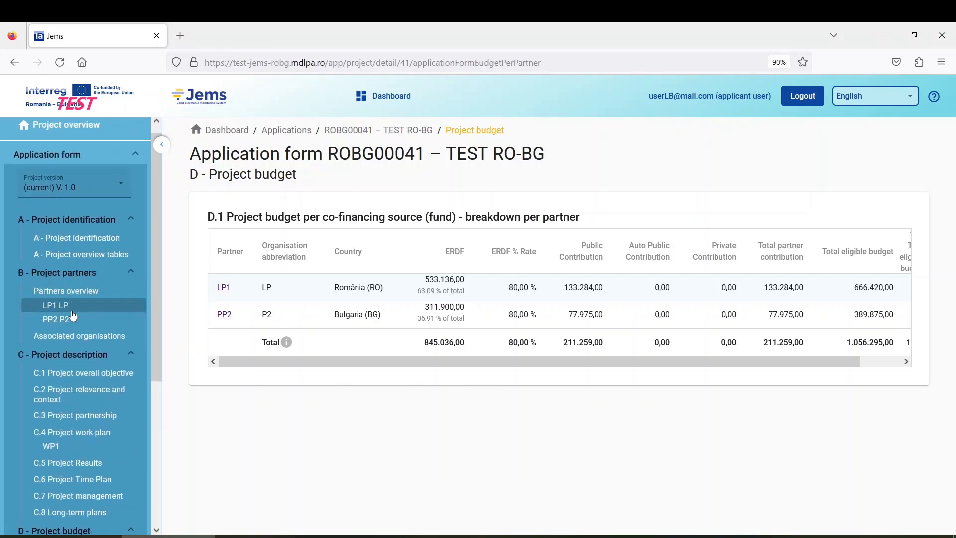
scroll(95, 328, "down", 5)
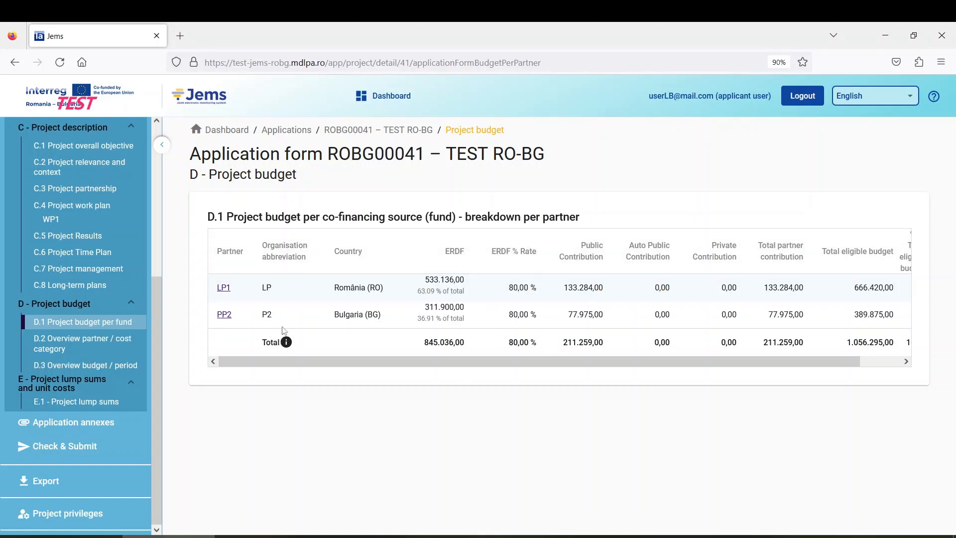
mouse_move(600, 361)
left_mouse_down()
mouse_move(616, 361)
mouse_move(600, 360)
left_mouse_up()
left_click_drag(604, 368, 675, 362)
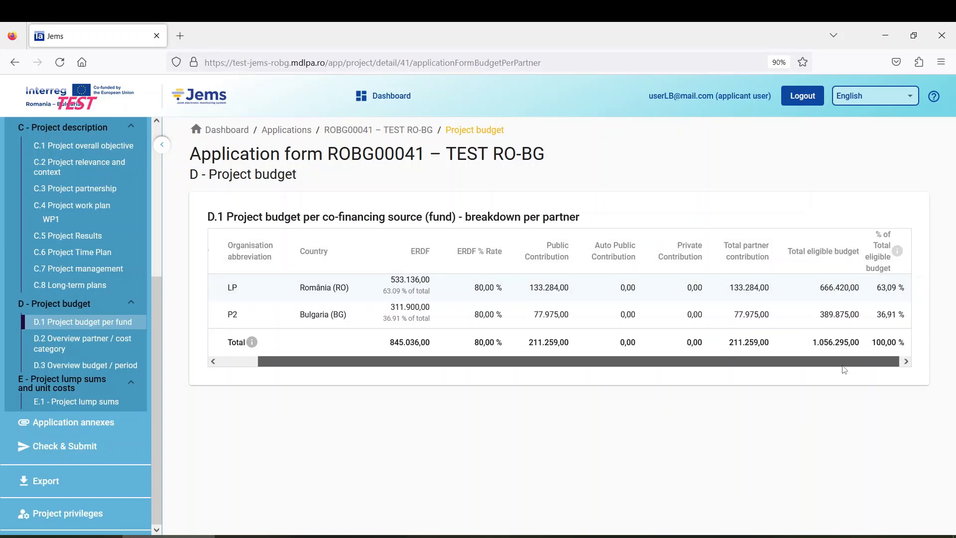
left_click_drag(850, 369, 584, 355)
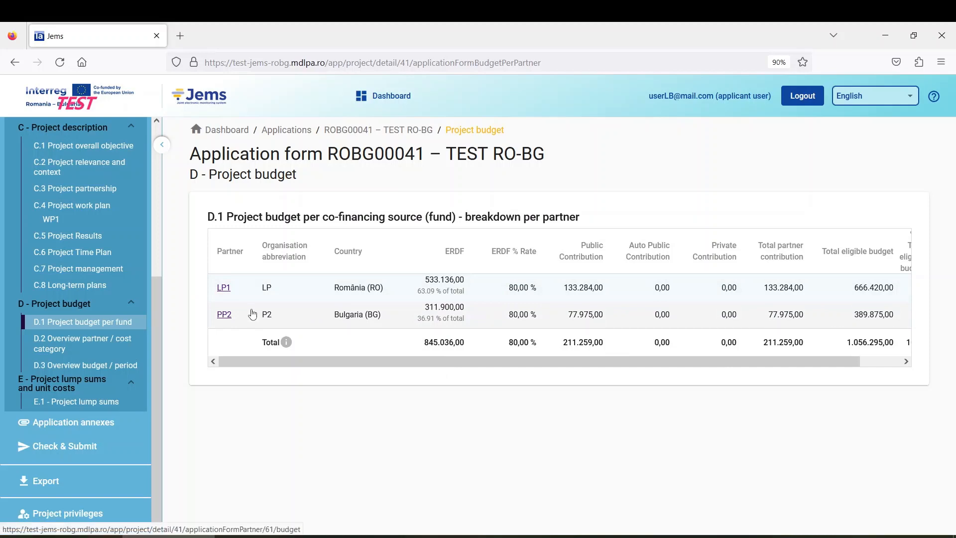
left_click(69, 351)
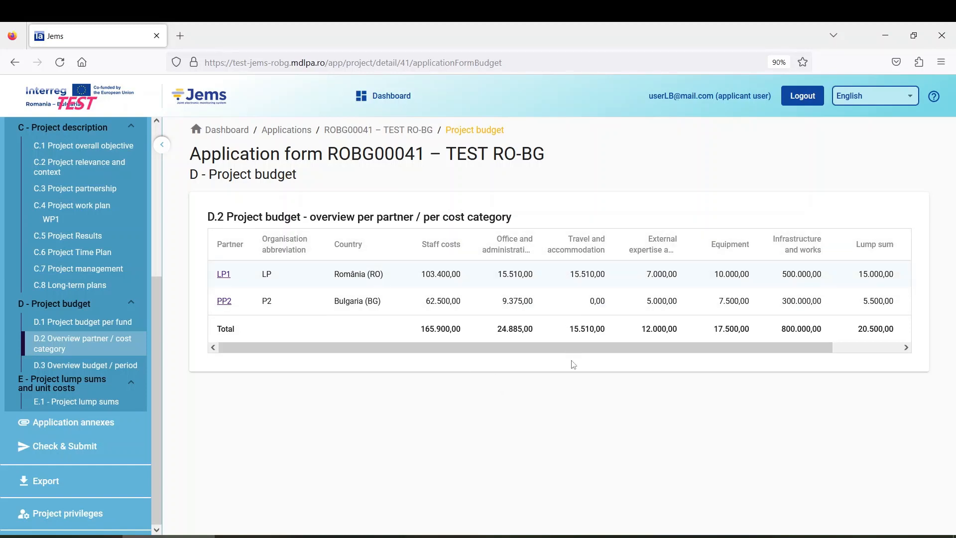
mouse_move(530, 350)
left_mouse_down()
mouse_move(541, 348)
mouse_move(531, 349)
left_mouse_up()
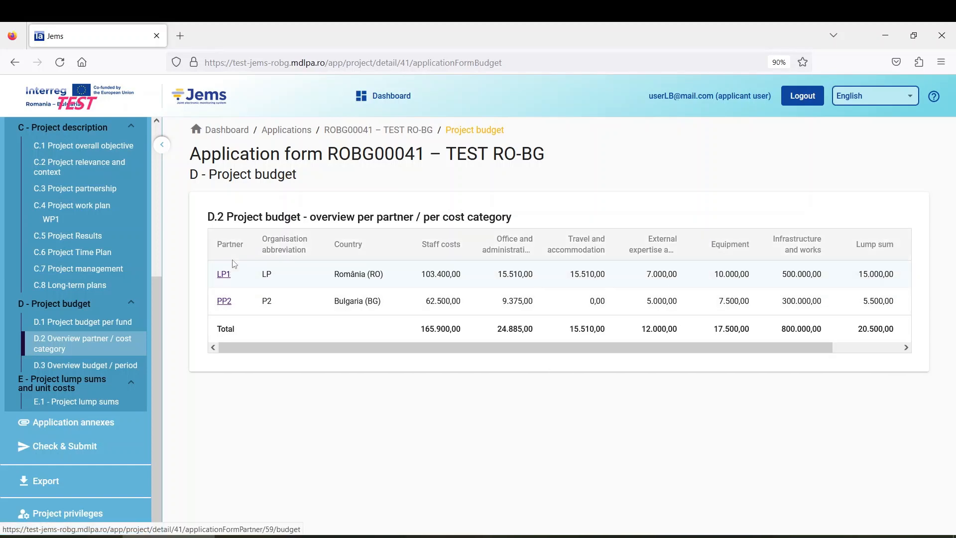
left_click_drag(525, 346, 595, 347)
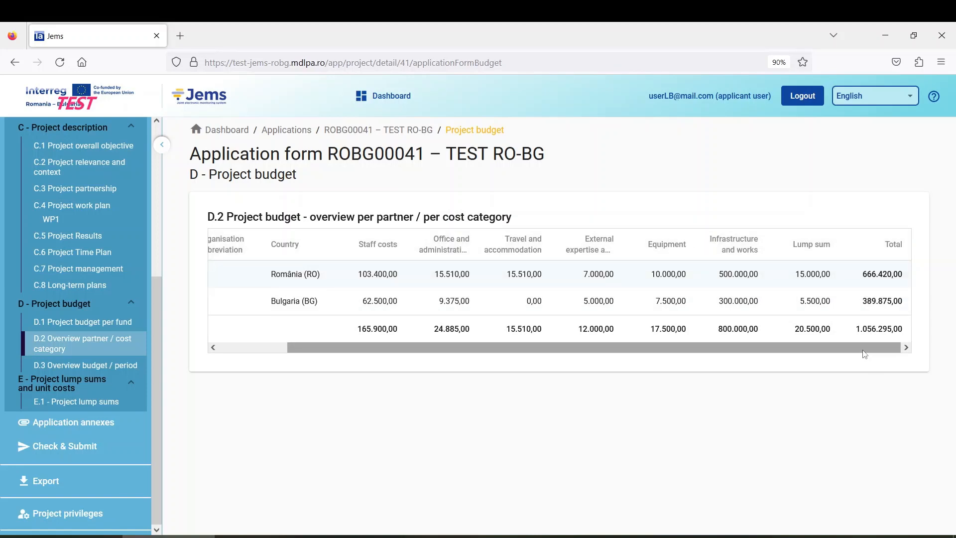
left_click_drag(871, 347, 754, 357)
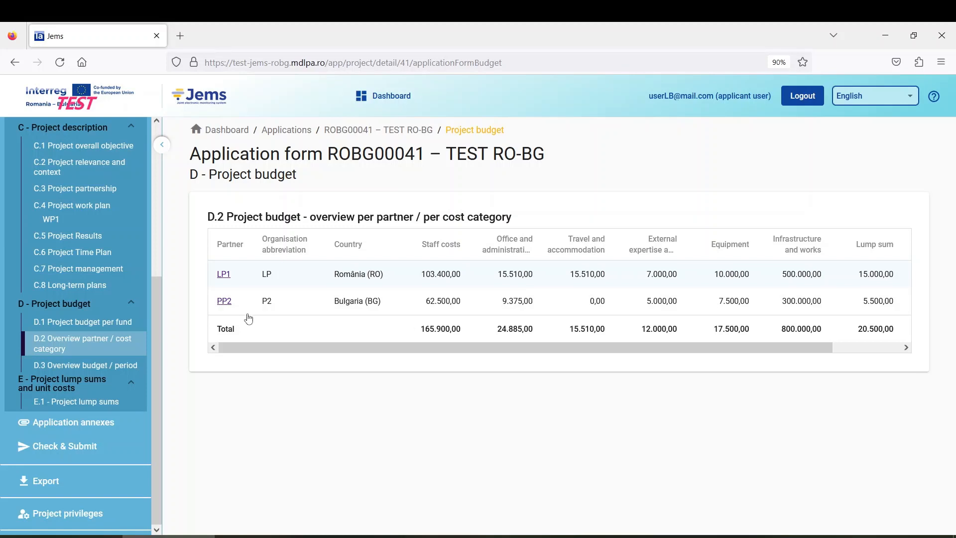
left_click_drag(503, 352, 429, 343)
Step: Scroll through the D.3 budget-per-period tables, then open E.1 Project lump sums totalling 20.500,00
left_click(102, 369)
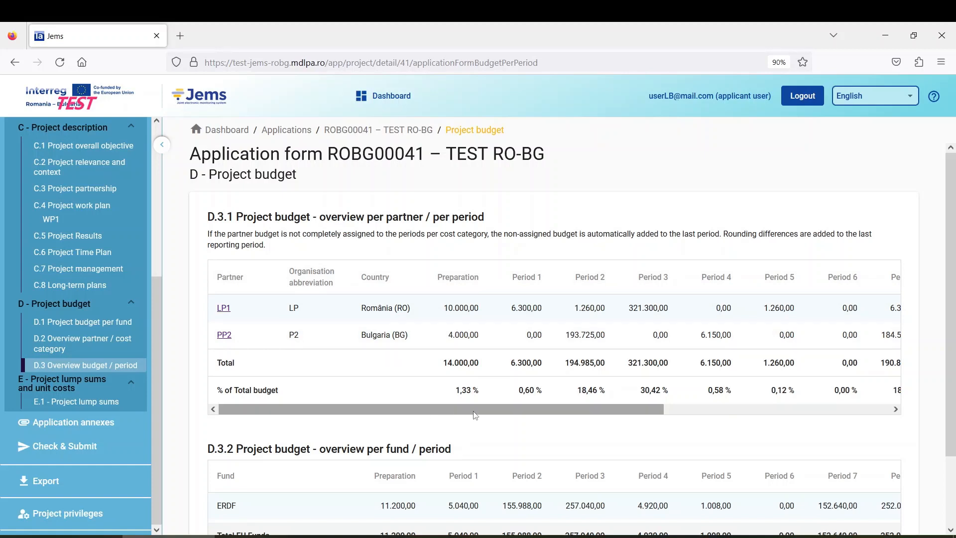
left_click_drag(500, 408, 458, 398)
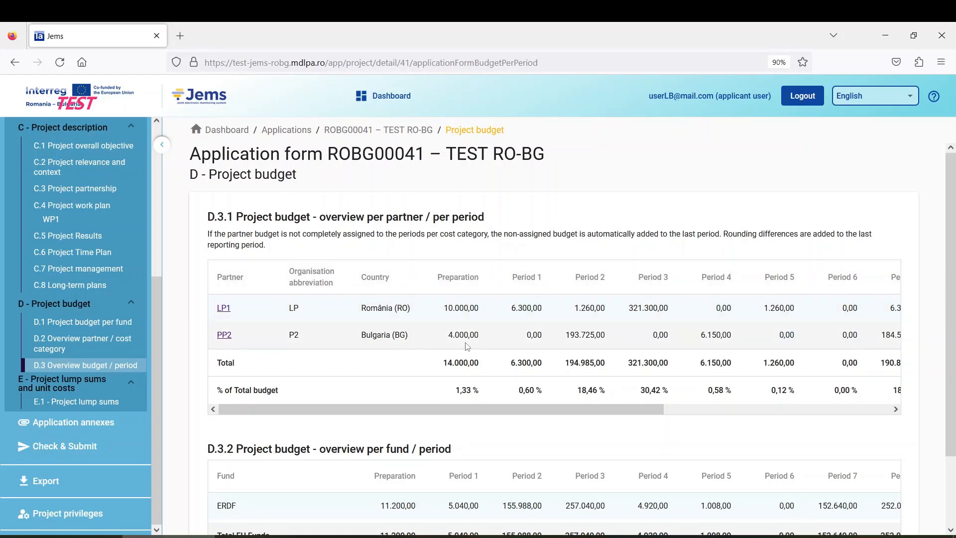
left_click_drag(524, 407, 830, 413)
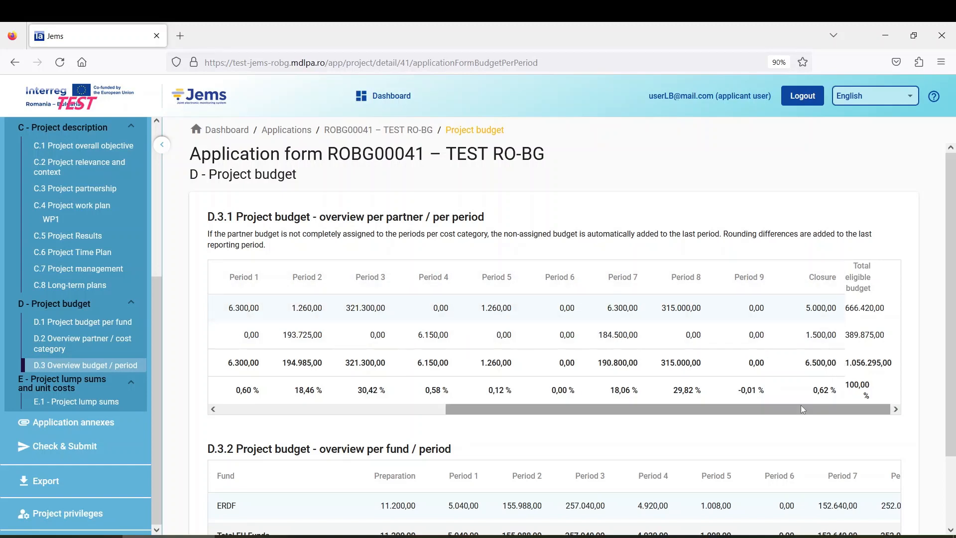
left_click_drag(773, 415, 503, 419)
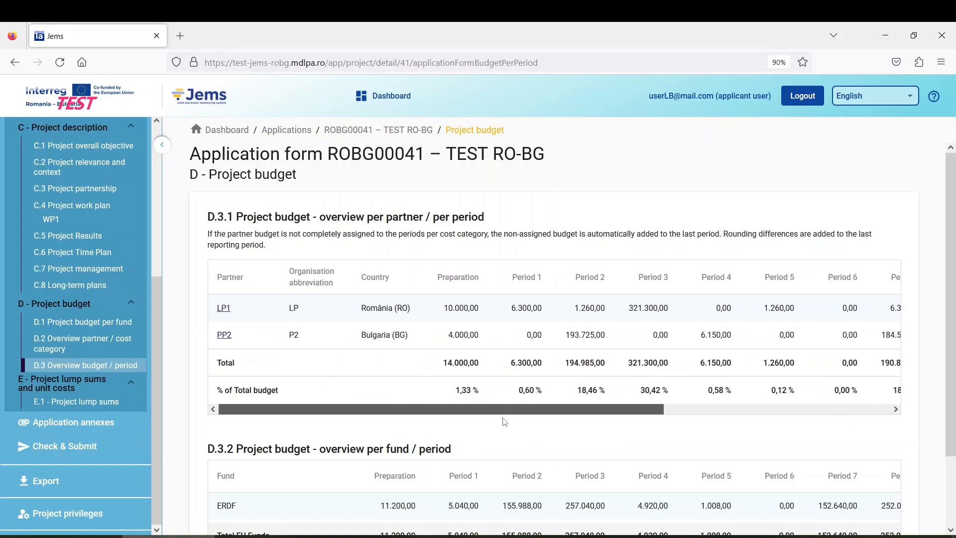
scroll(361, 380, "down", 3)
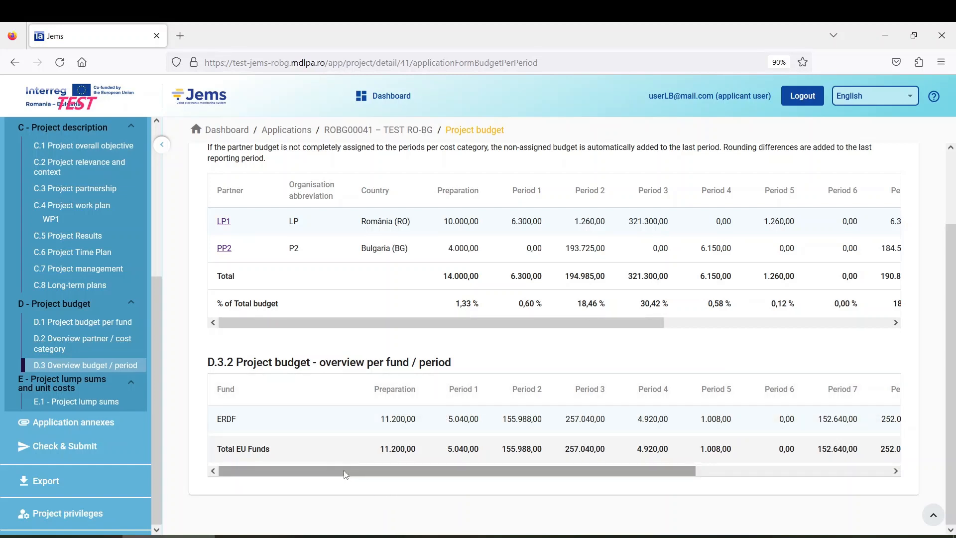
left_click_drag(347, 472, 562, 475)
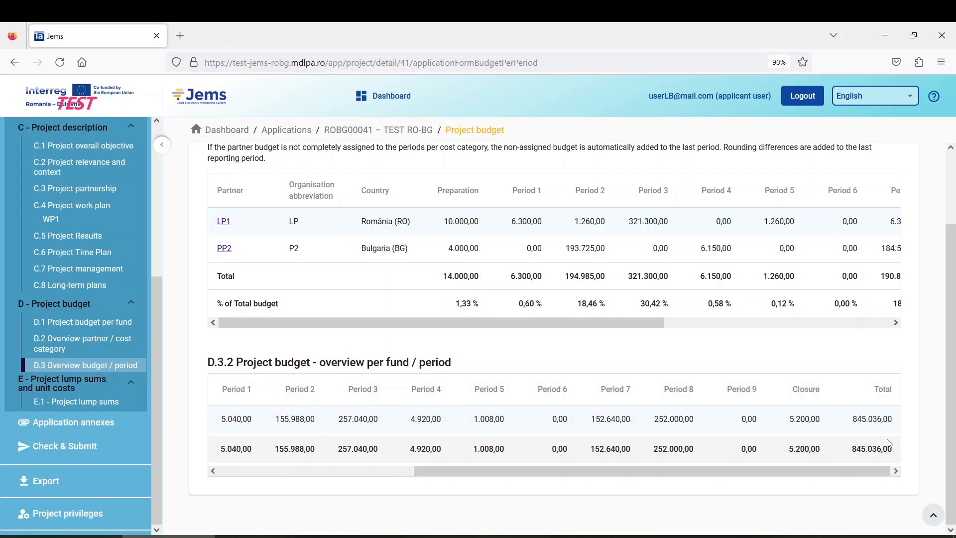
left_click_drag(730, 472, 535, 465)
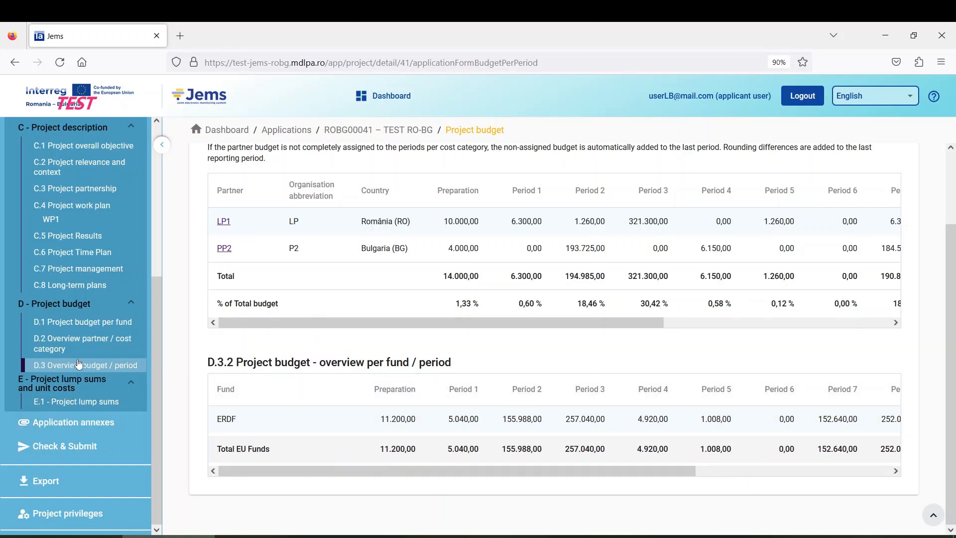
left_click(82, 407)
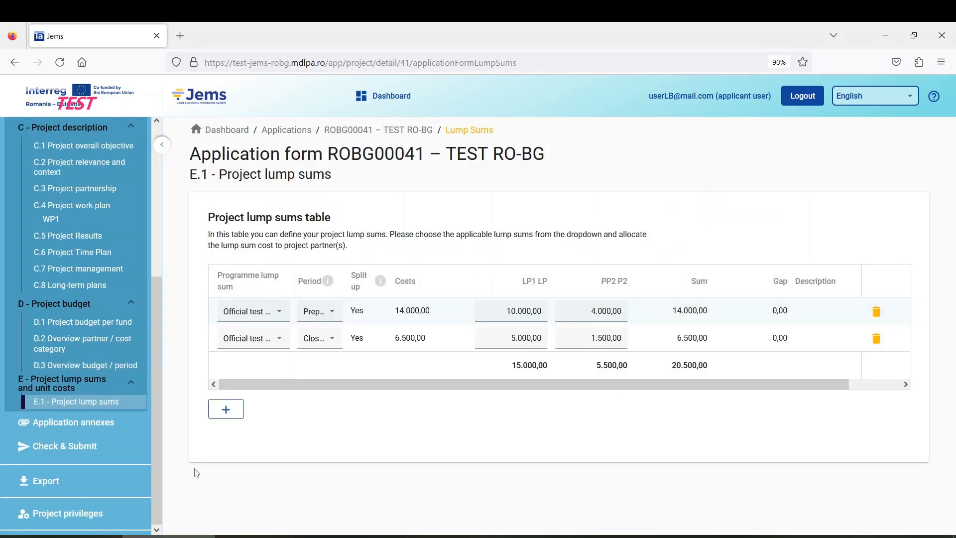
Step: Open the ROBG00041 Application annexes page, which has no attachments uploaded yet
left_click(67, 425)
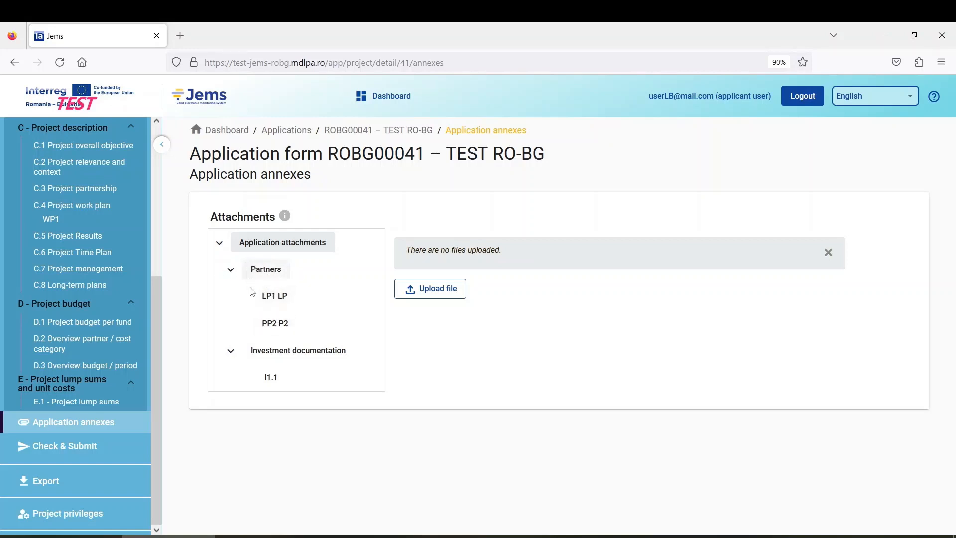
left_click(275, 302)
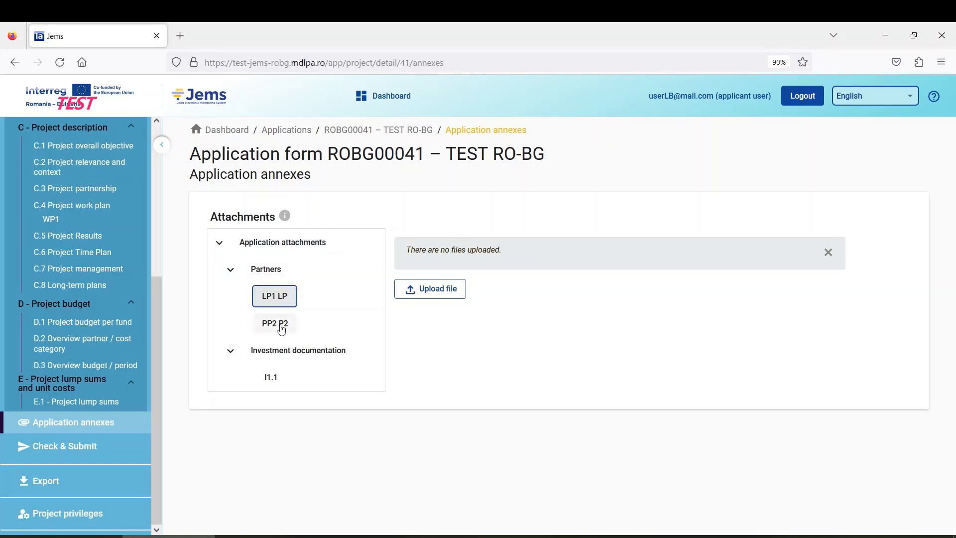
left_click(278, 323)
left_click(279, 301)
left_click(279, 326)
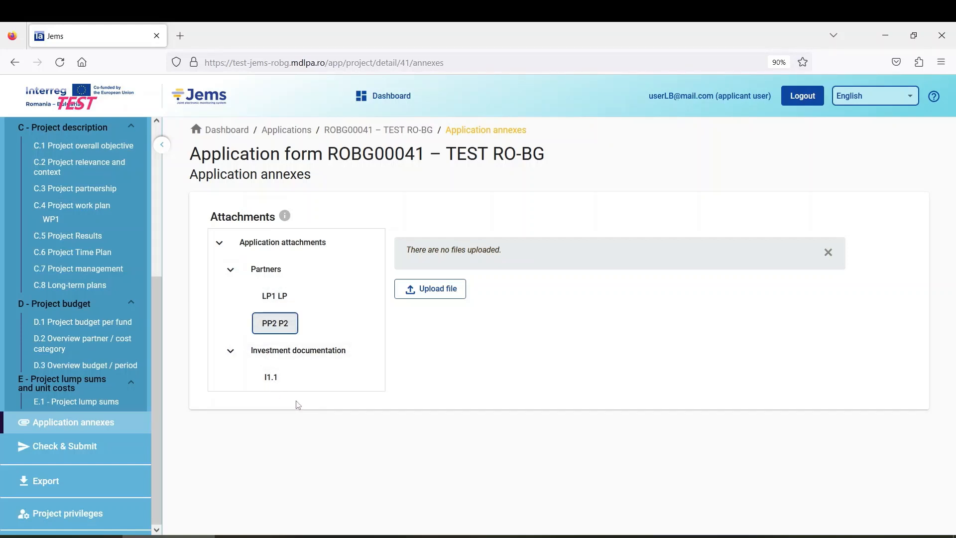
left_click(271, 384)
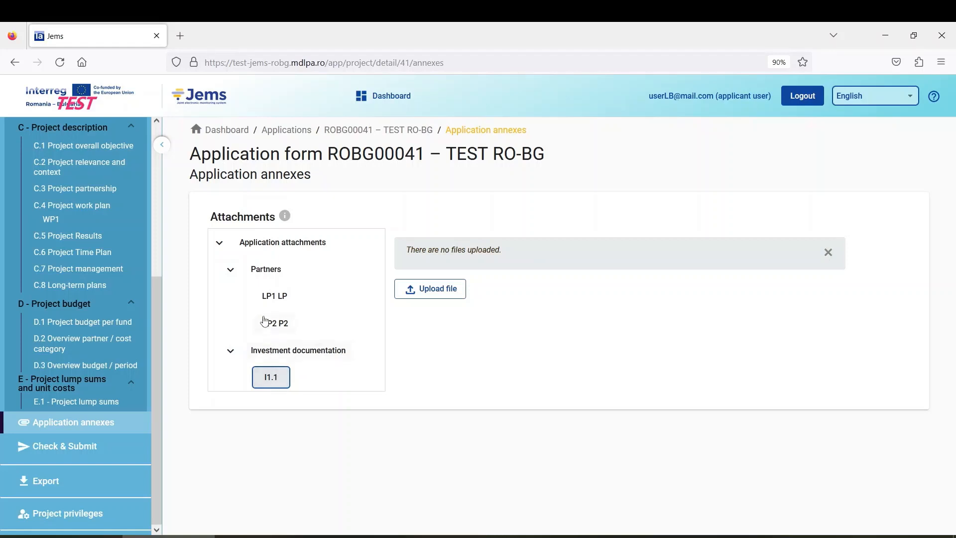
left_click(280, 246)
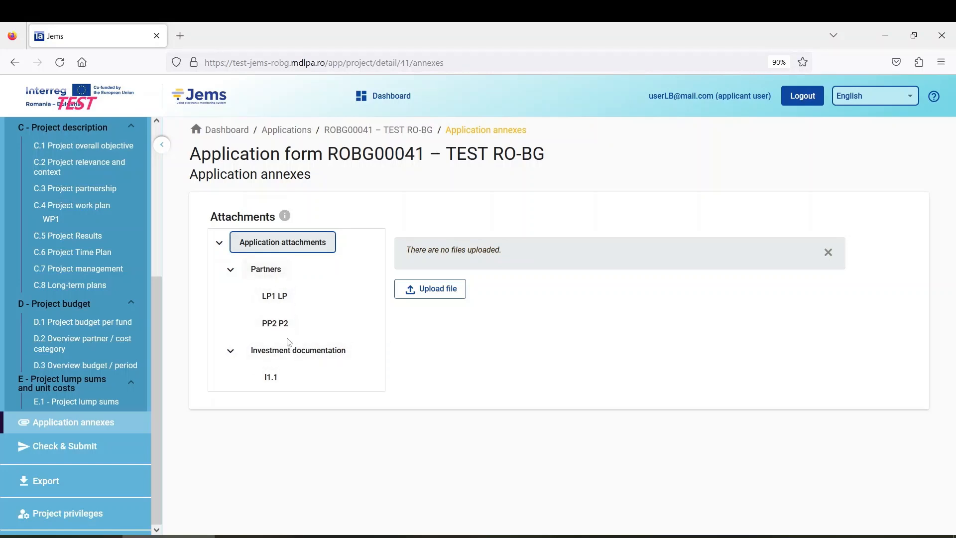
left_click(281, 300)
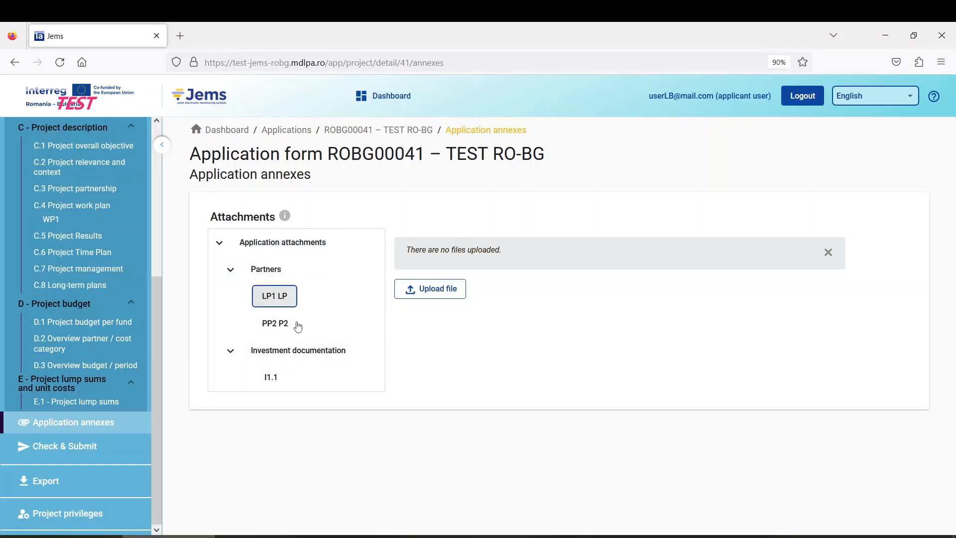
left_click(285, 243)
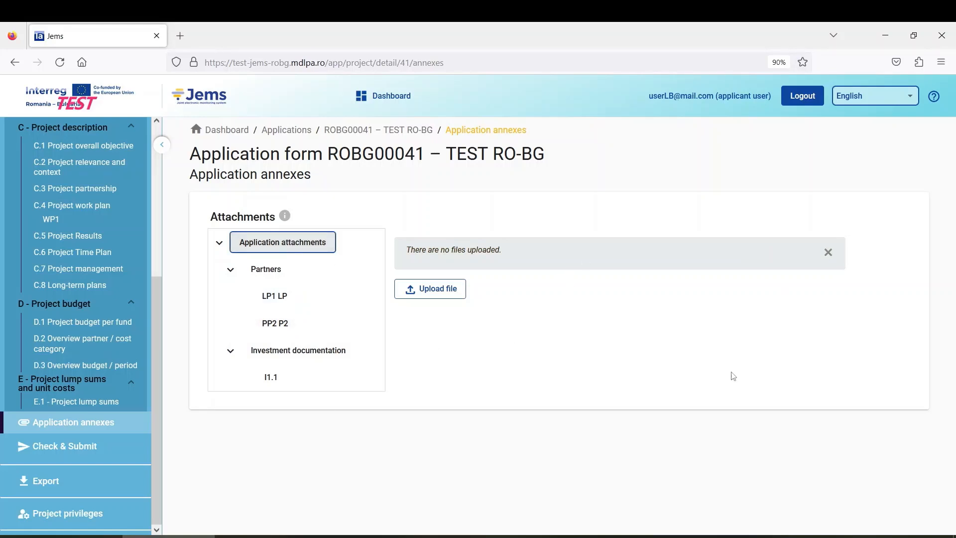
Step: Upload the Test docx and test pdf files as application attachments
left_click(441, 290)
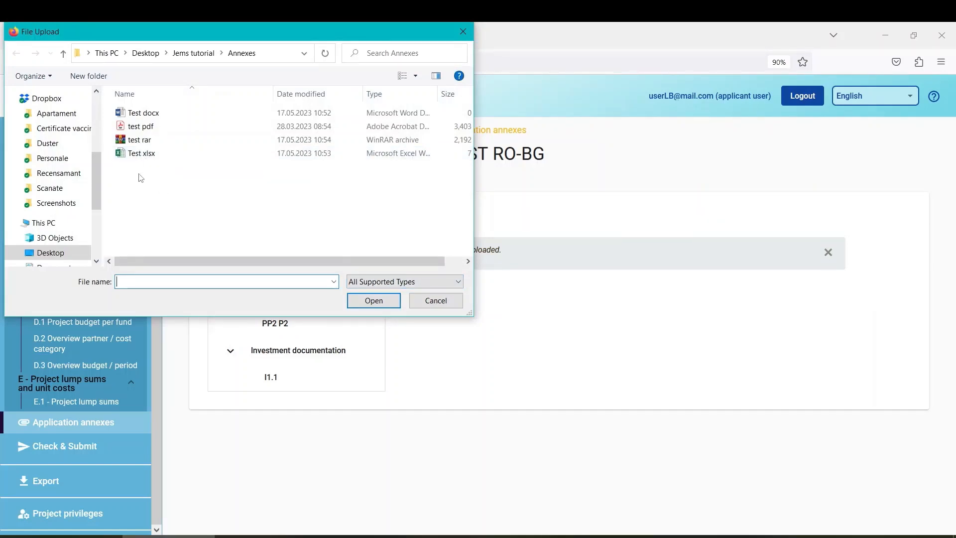
left_click(148, 112)
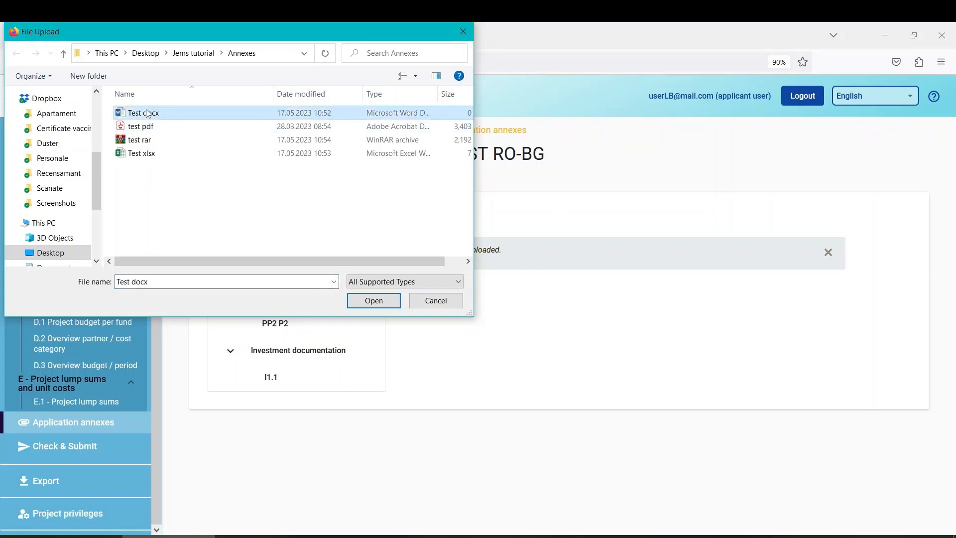
left_click(155, 128)
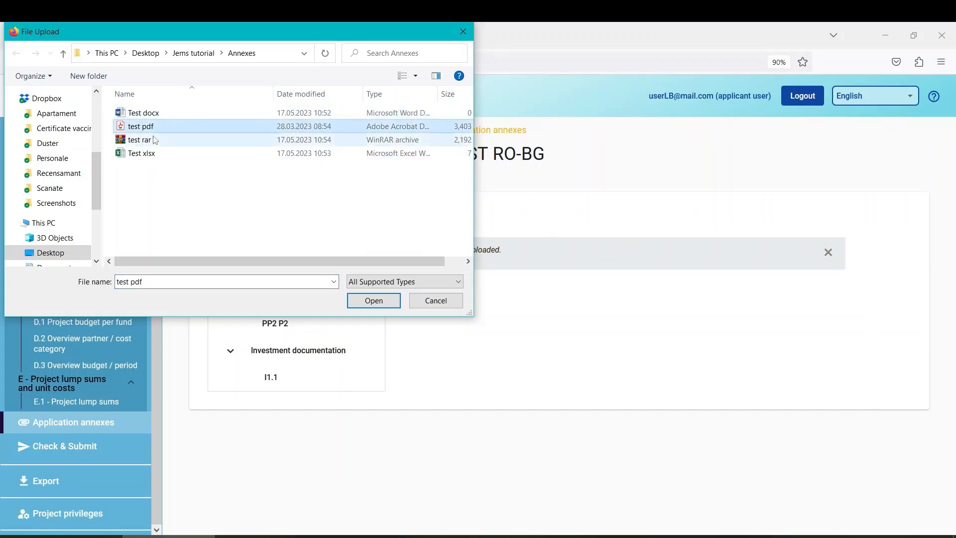
left_click(160, 114)
left_click(382, 302)
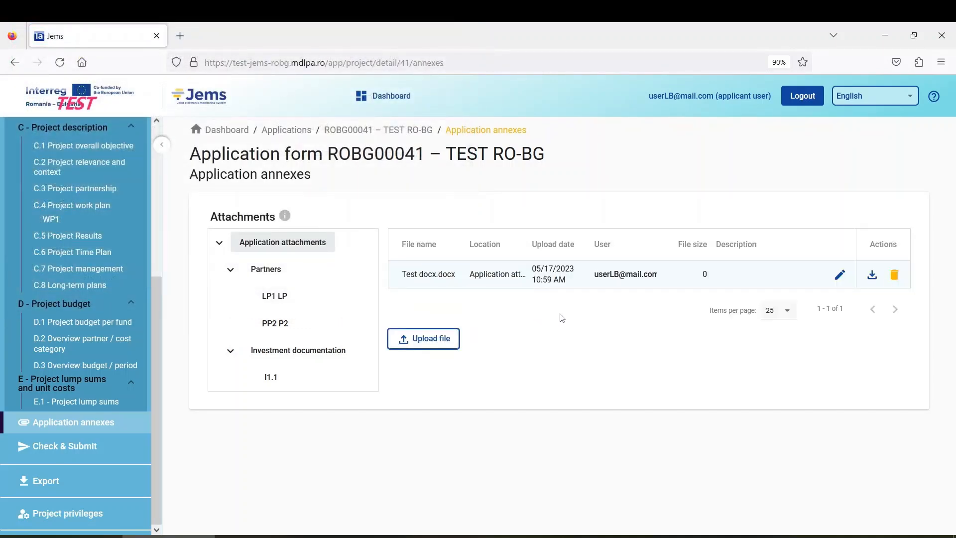
left_click(436, 338)
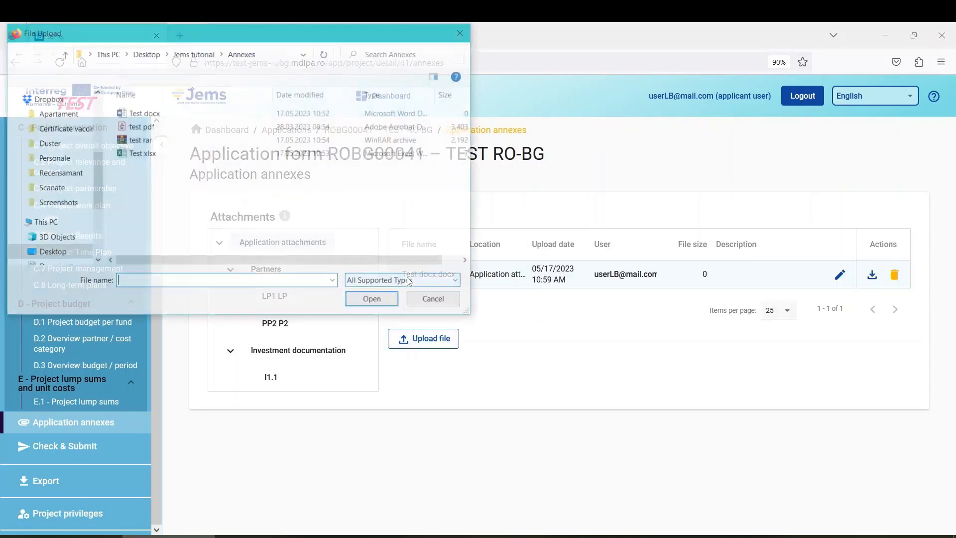
left_click(155, 129)
left_click(427, 308)
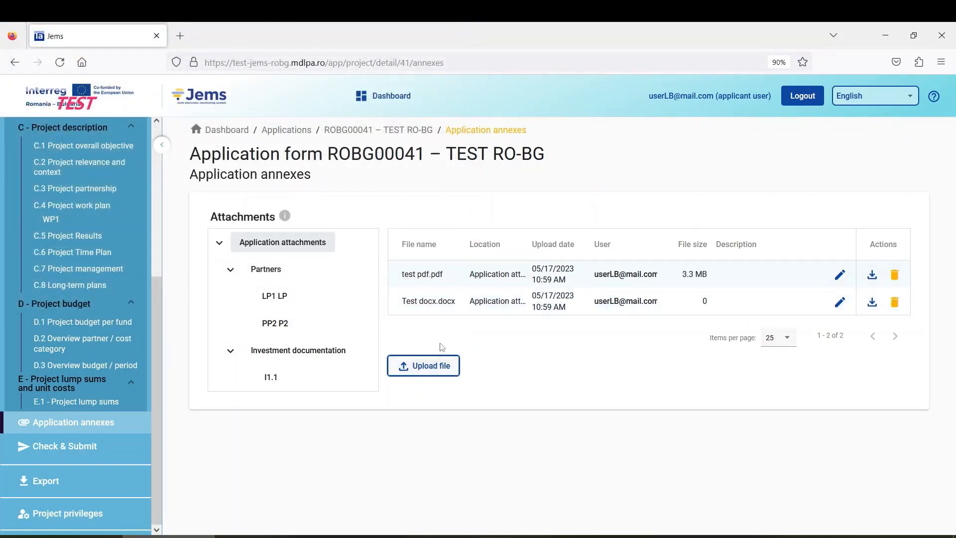
Step: Upload the test rar and Test xlsx files as application attachments
left_click(420, 365)
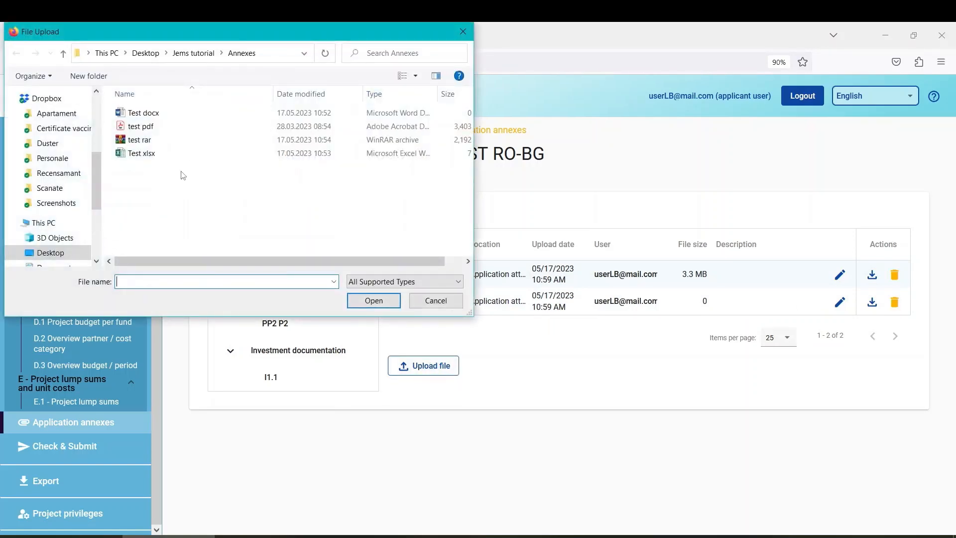
left_click(144, 139)
left_click(379, 301)
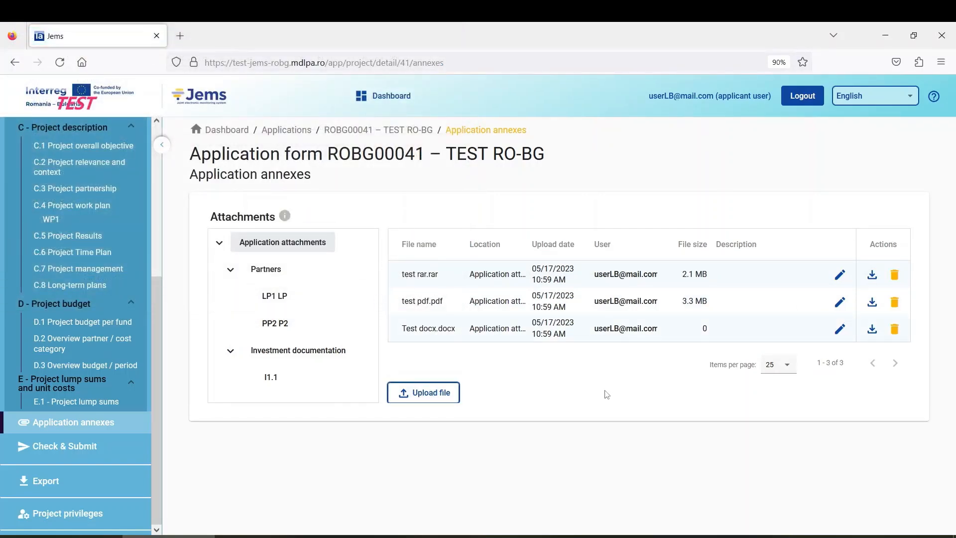
left_click(429, 395)
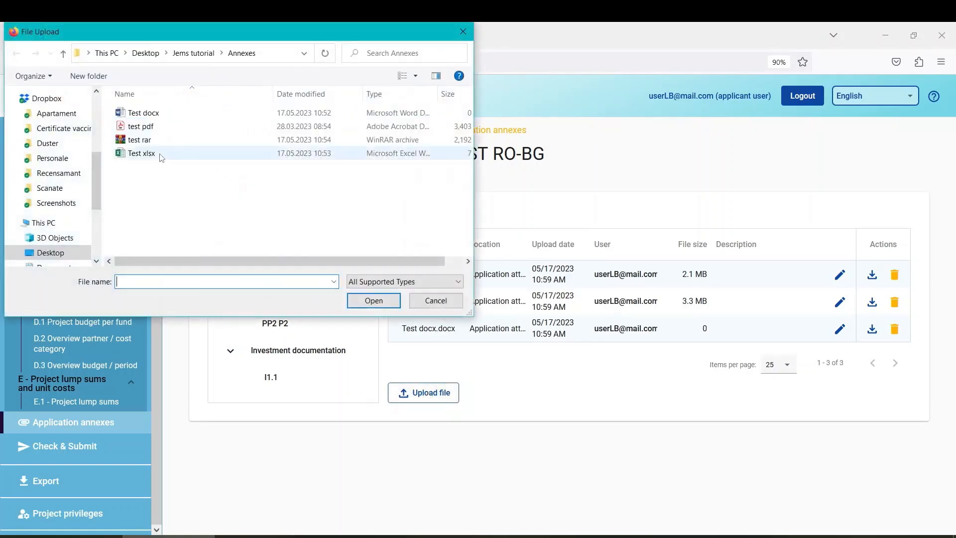
left_click(150, 153)
left_click(372, 298)
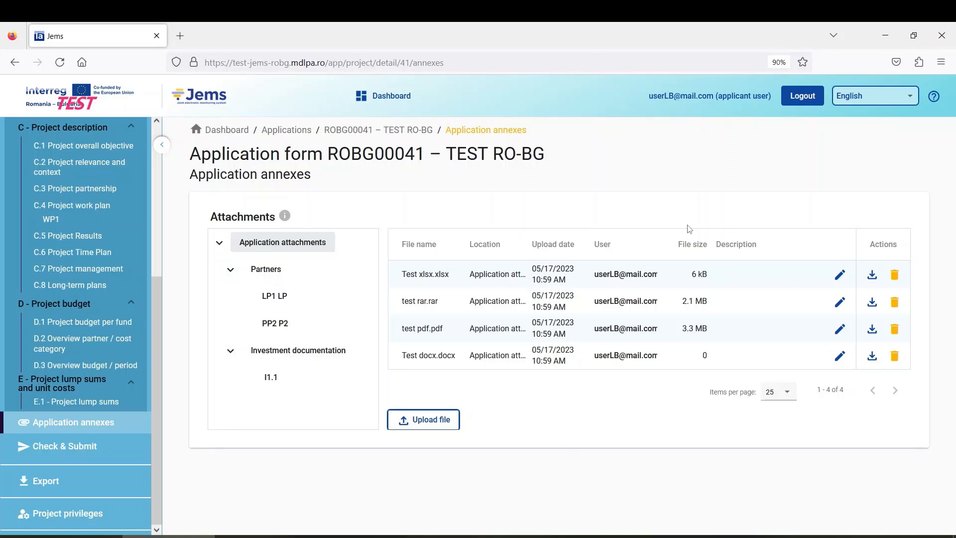
Step: Give test rar.rar the description 'evwegb' and delete the Test xlsx.xlsx attachment
left_click(839, 275)
left_click(769, 291)
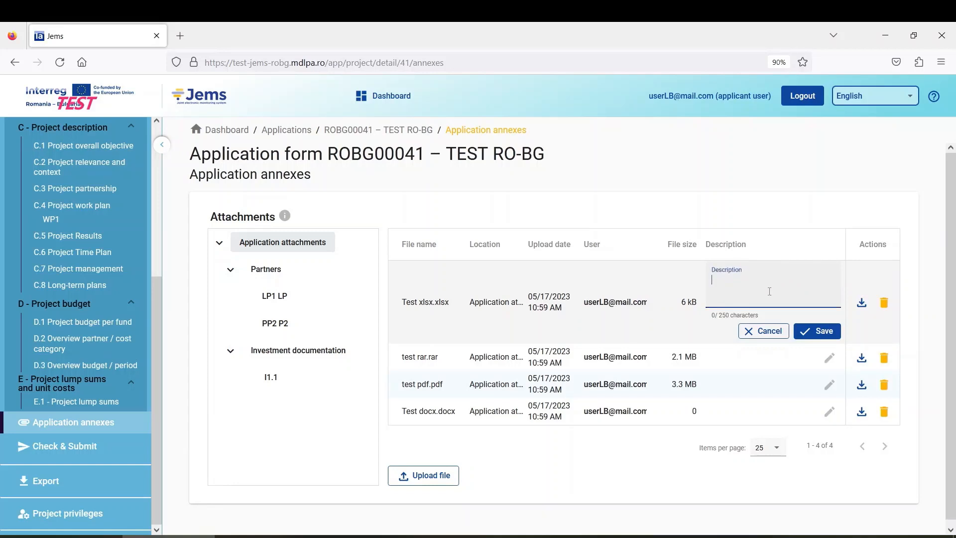
left_click(815, 330)
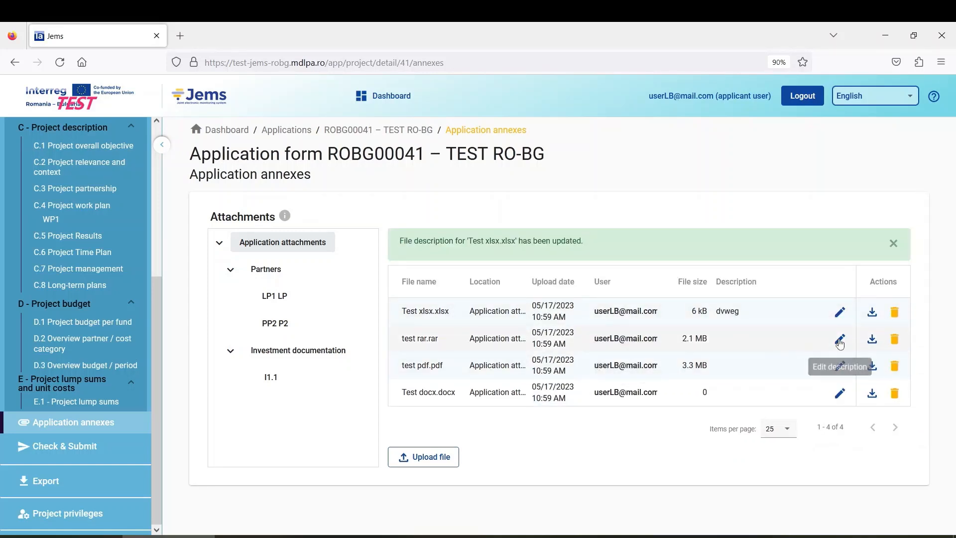
left_click(840, 339)
left_click(757, 353)
type("evwegb")
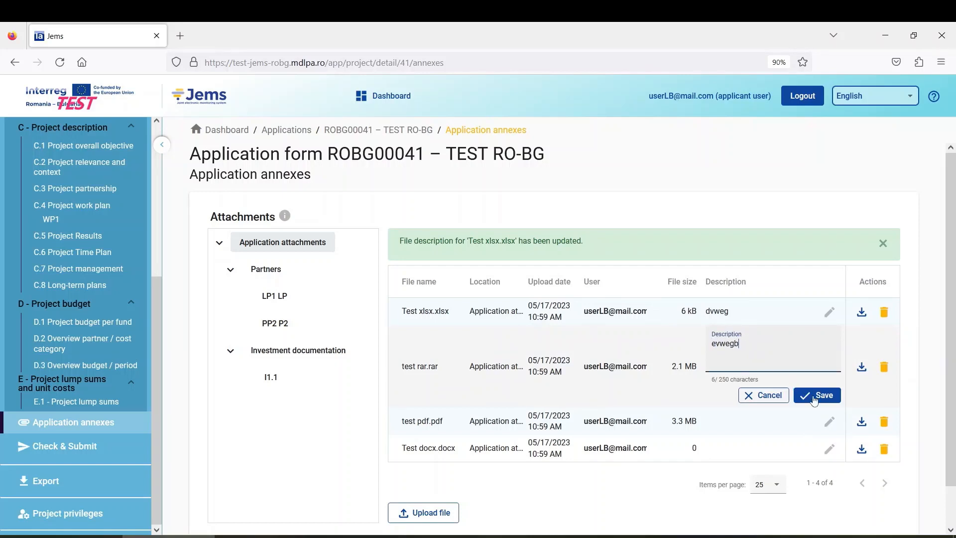
left_click(815, 397)
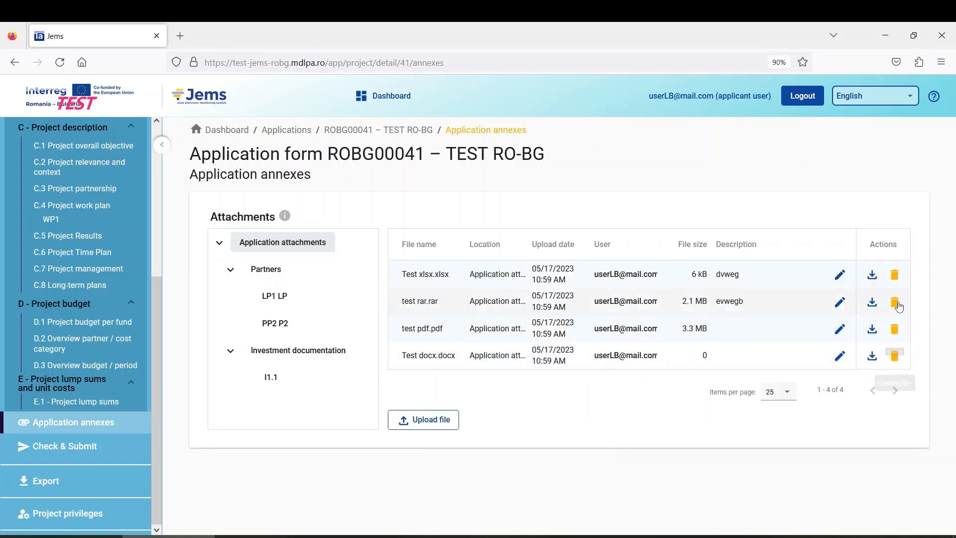
left_click(896, 277)
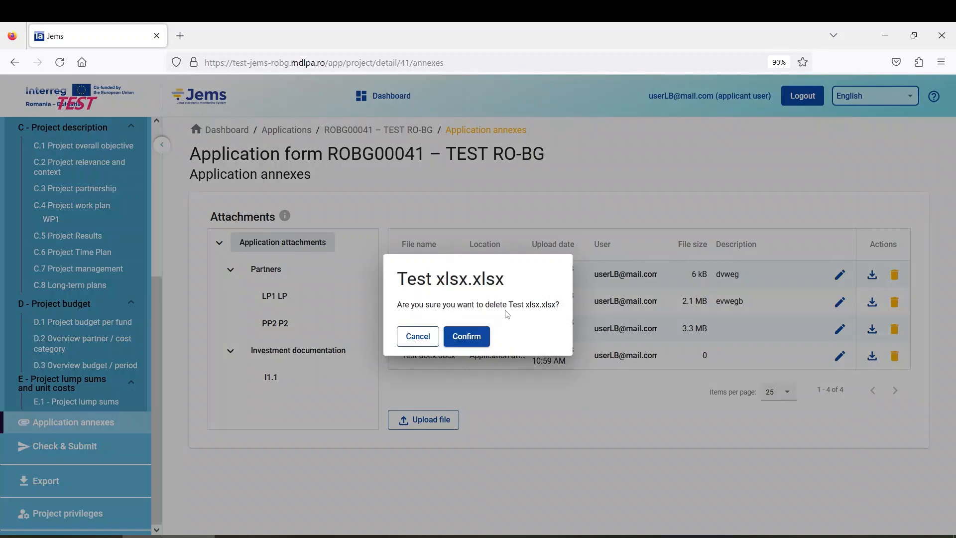
left_click(472, 342)
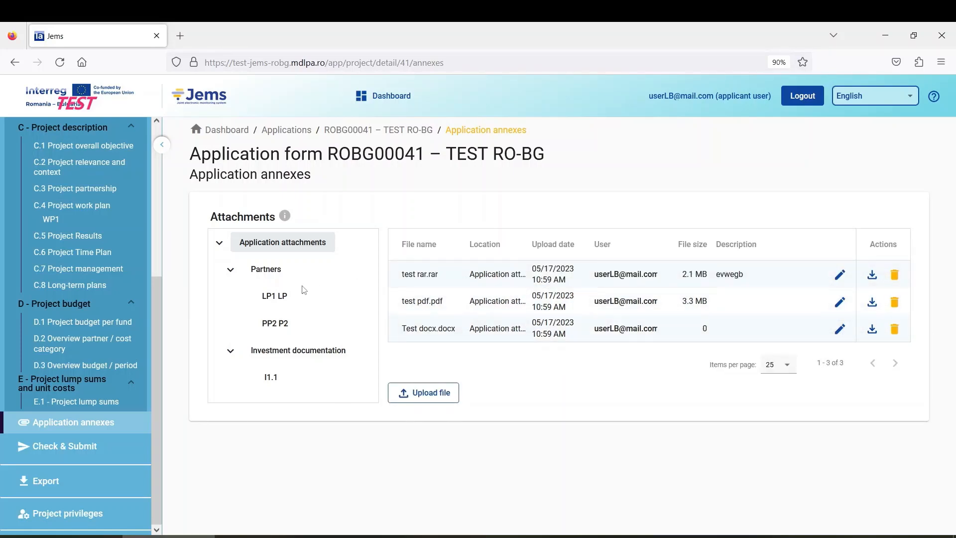
Step: Confirm partner LP1 LP has no files, then start an upload under Application attachments
left_click(287, 295)
left_click(289, 249)
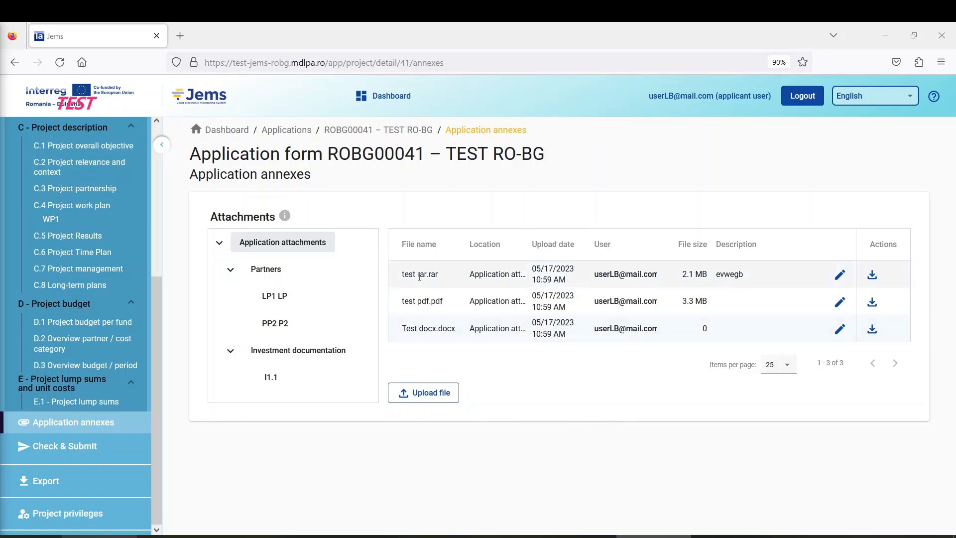
left_click(408, 393)
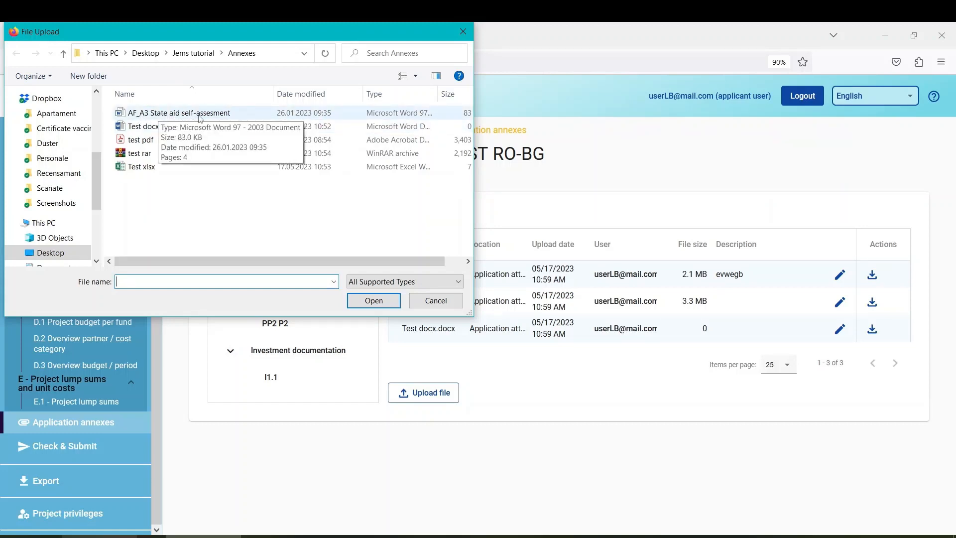
Step: Upload AF_A3 State aid self-assesment as an attachment and go to Check & Submit
left_click(163, 116)
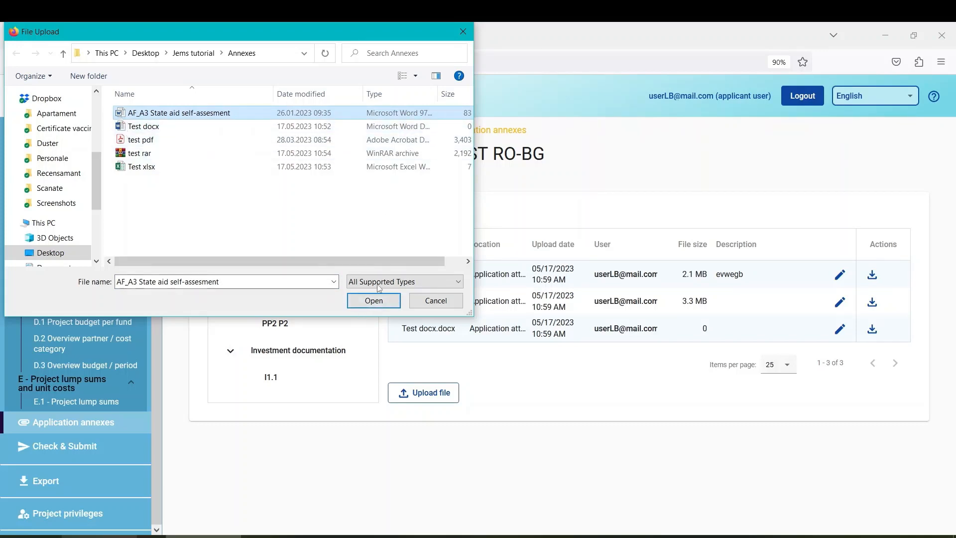
left_click(373, 300)
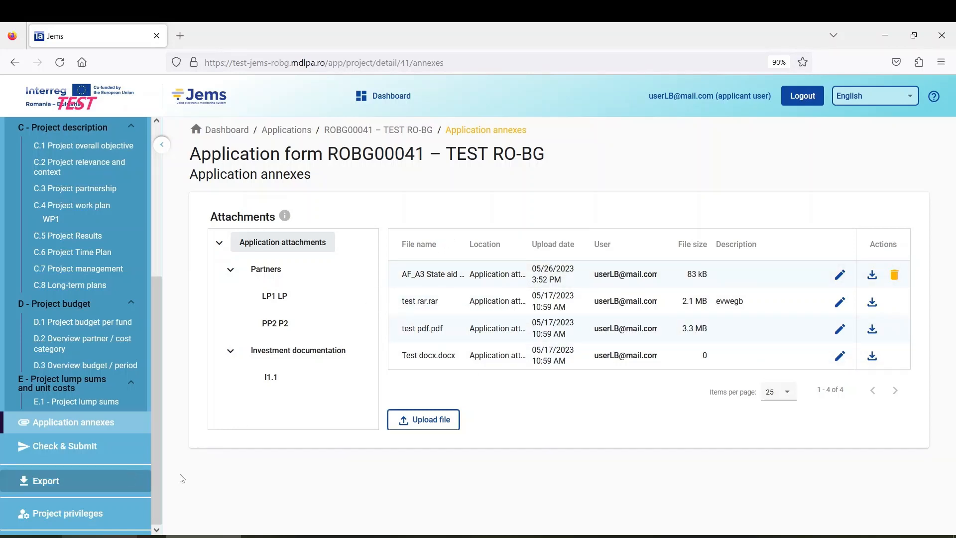
left_click(84, 451)
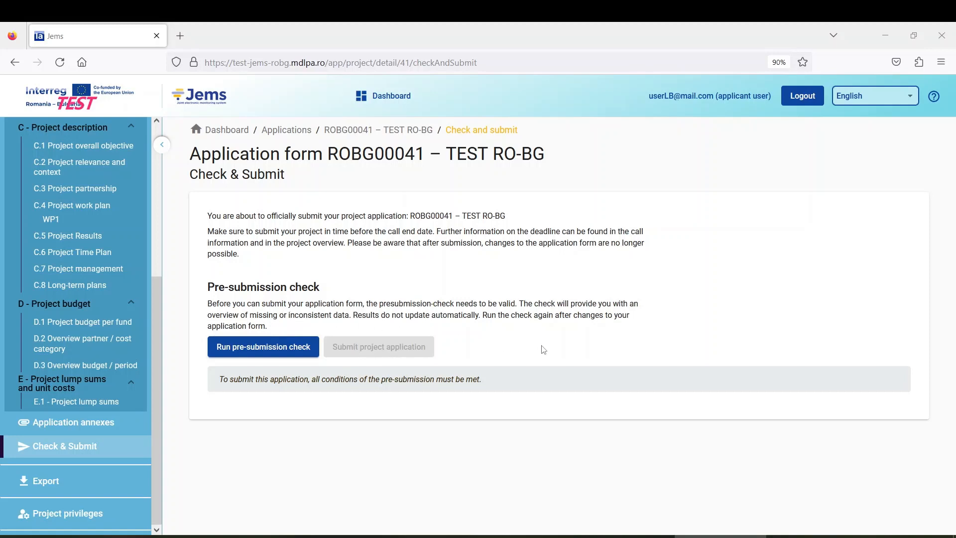
Step: Run the pre-submission check and expand Project partners and Partner motivation to find P2's missing competences
left_click(259, 348)
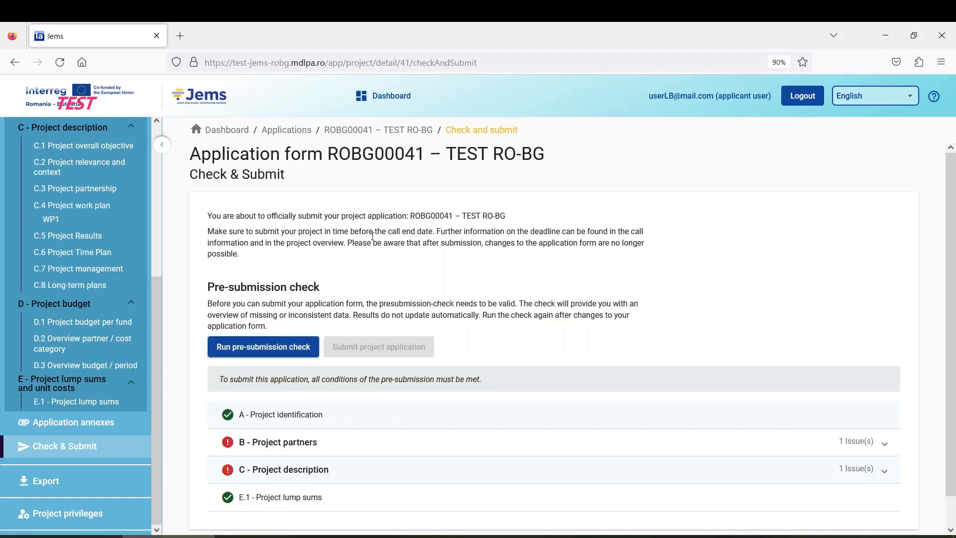
scroll(373, 237, "down", 2)
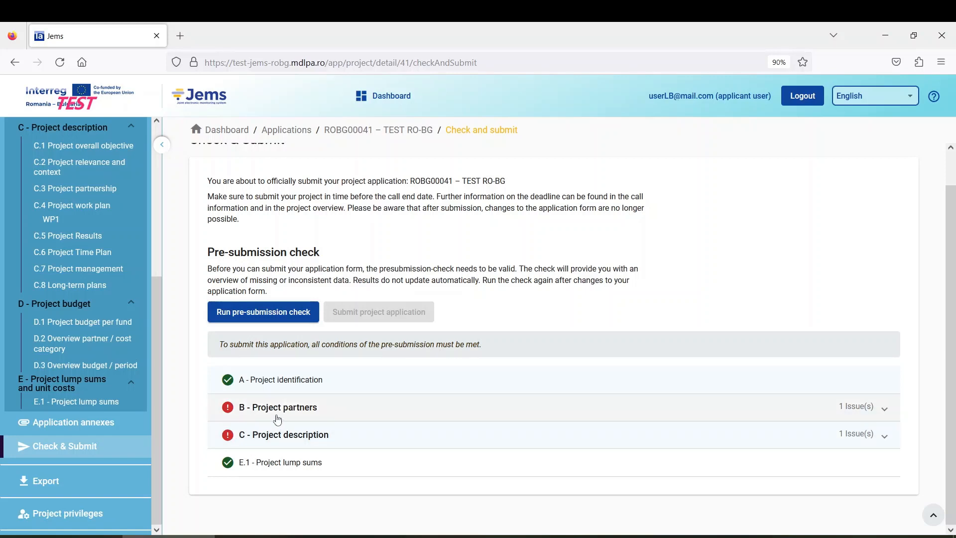
left_click(303, 406)
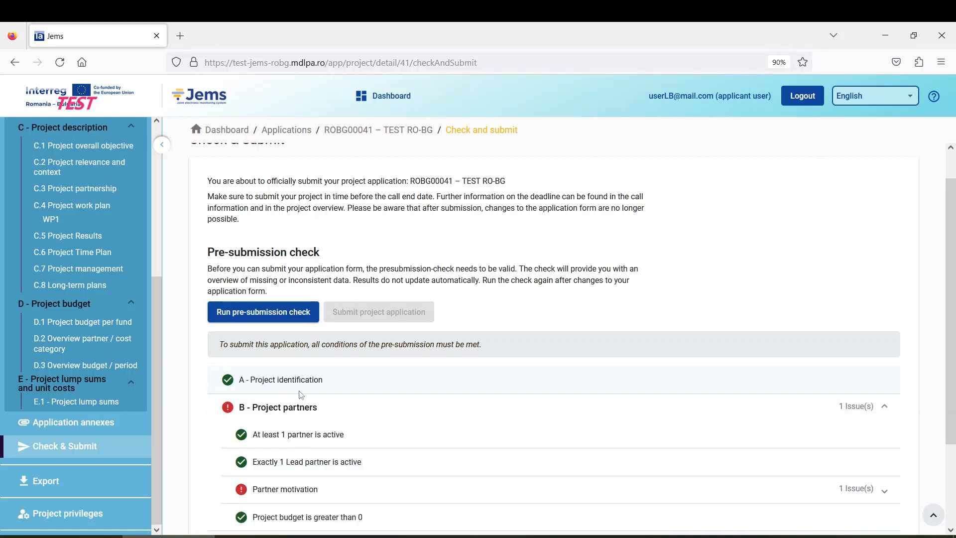
scroll(301, 395, "down", 3)
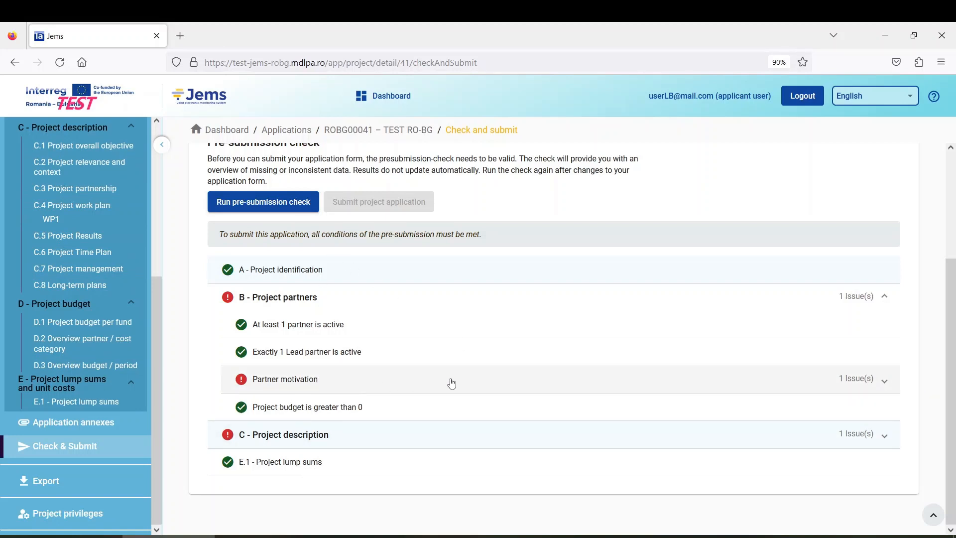
left_click(295, 389)
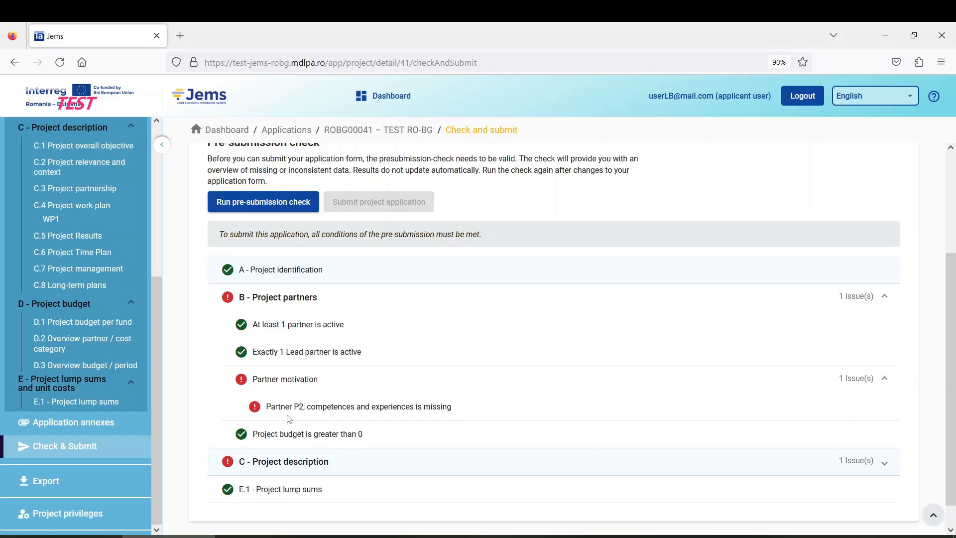
scroll(289, 418, "up", 3)
scroll(119, 306, "up", 5)
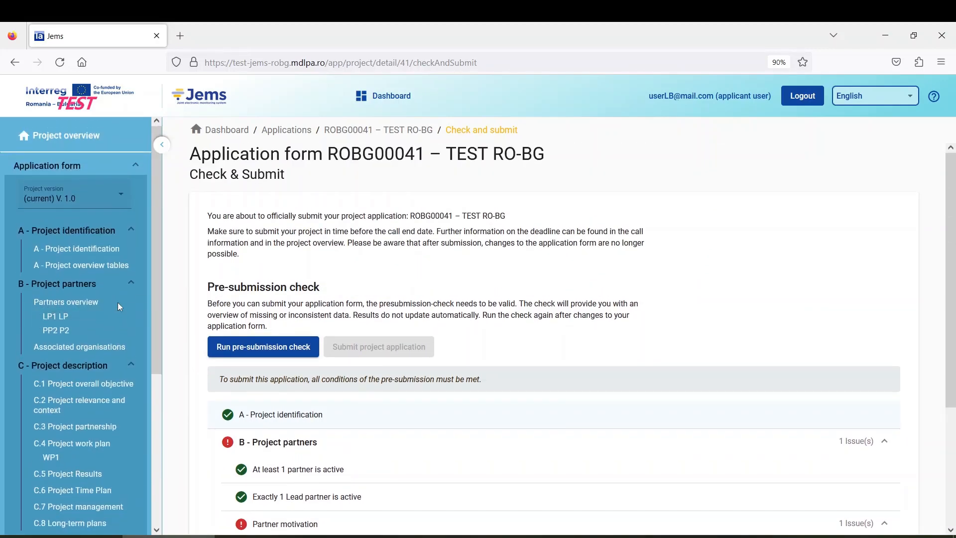
Step: Save 'fqegqwe' as Partner P2's thematic competences answer and return to Check & Submit
left_click(77, 336)
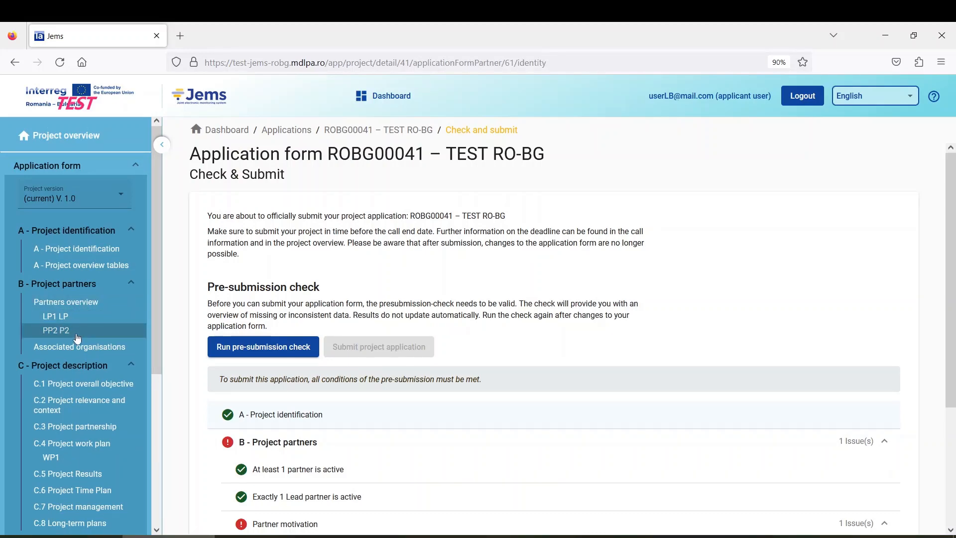
left_click(511, 206)
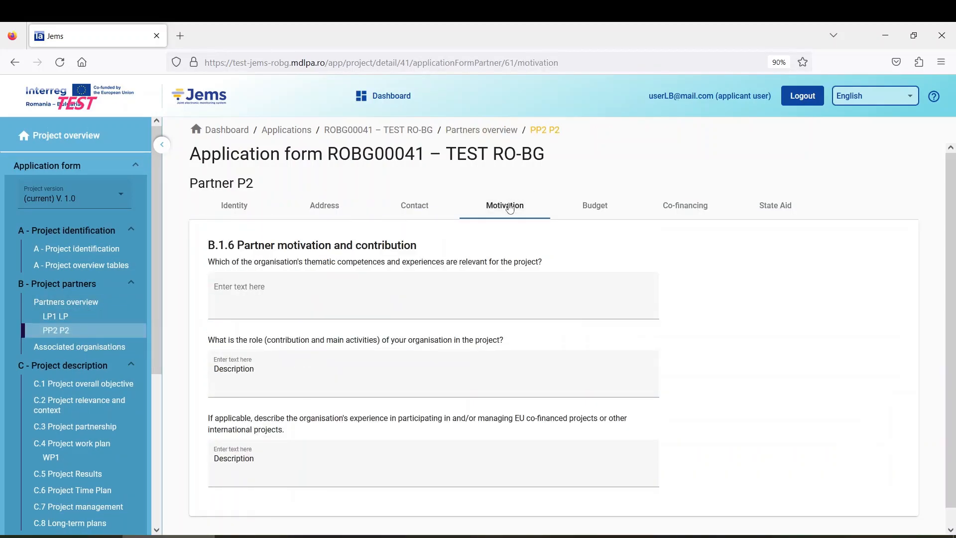
left_click(243, 290)
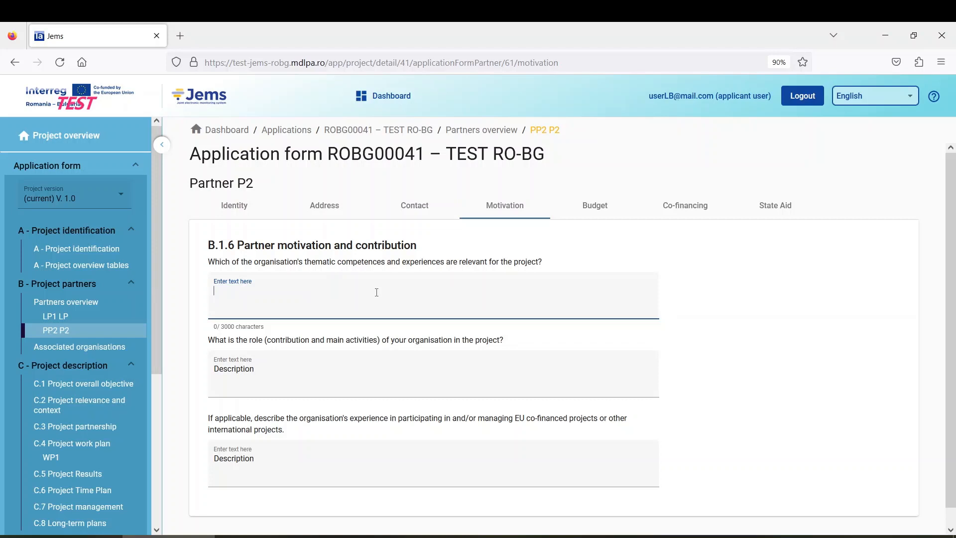
type("fqegqwe")
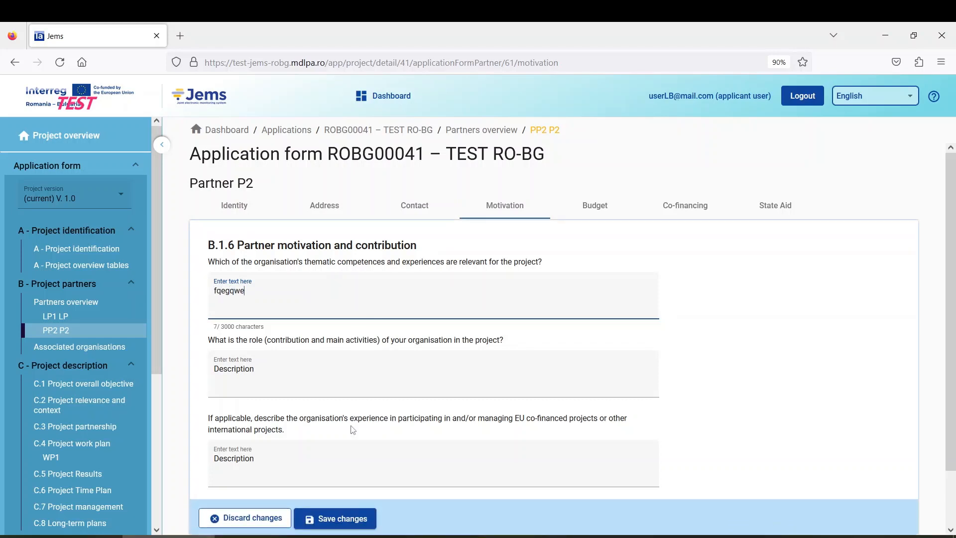
left_click(348, 522)
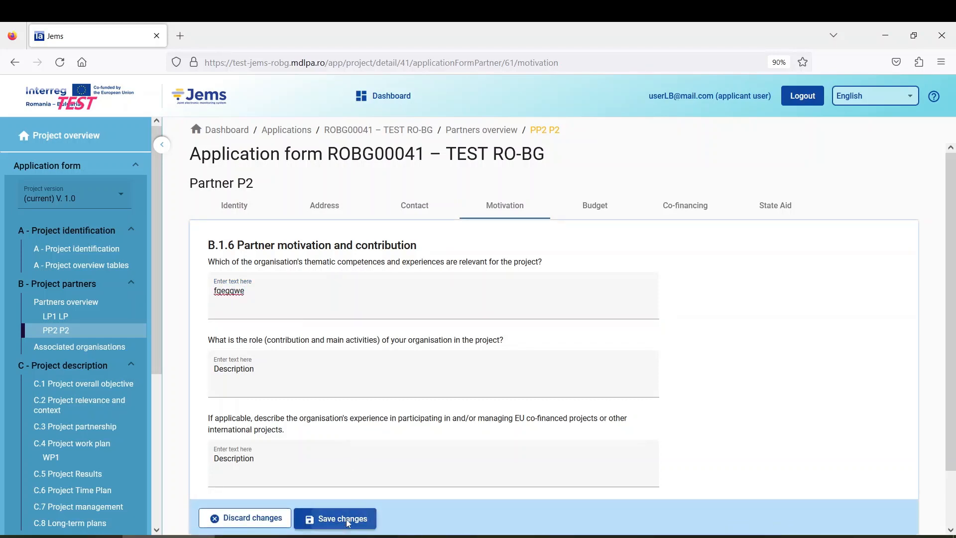
scroll(100, 368, "down", 5)
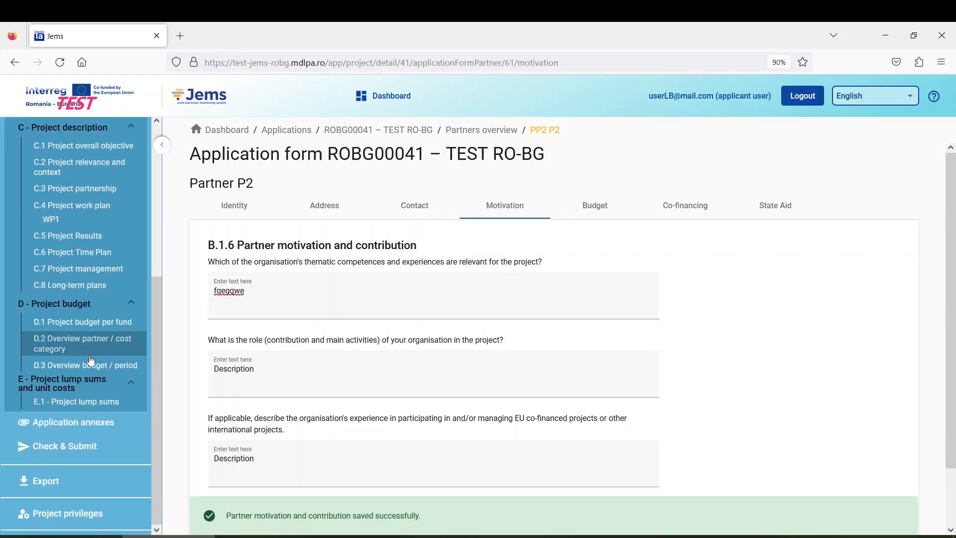
left_click(85, 447)
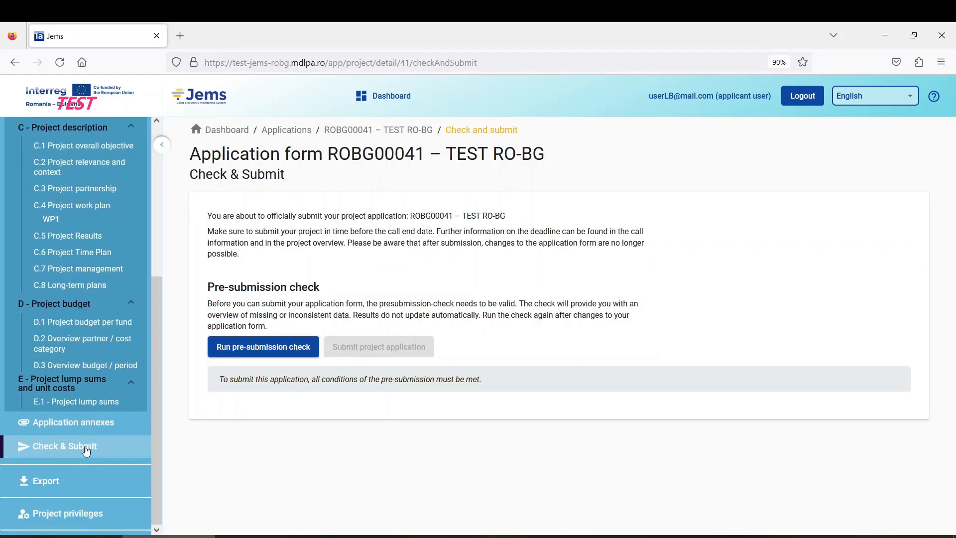
Step: Rerun the check, expand C - Project description to find C.8.1 Ownership missing, and open C.8 Long-term plans
left_click(269, 352)
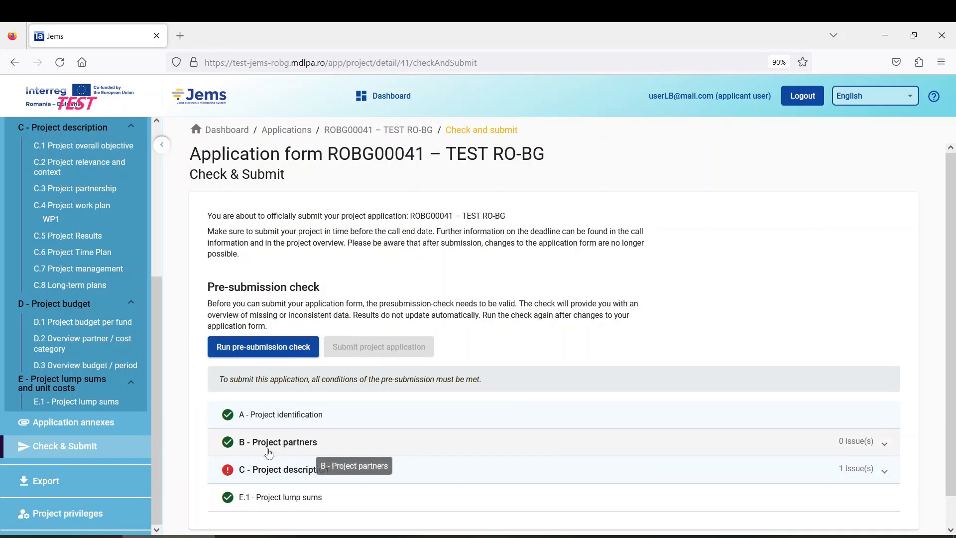
scroll(368, 445, "down", 1)
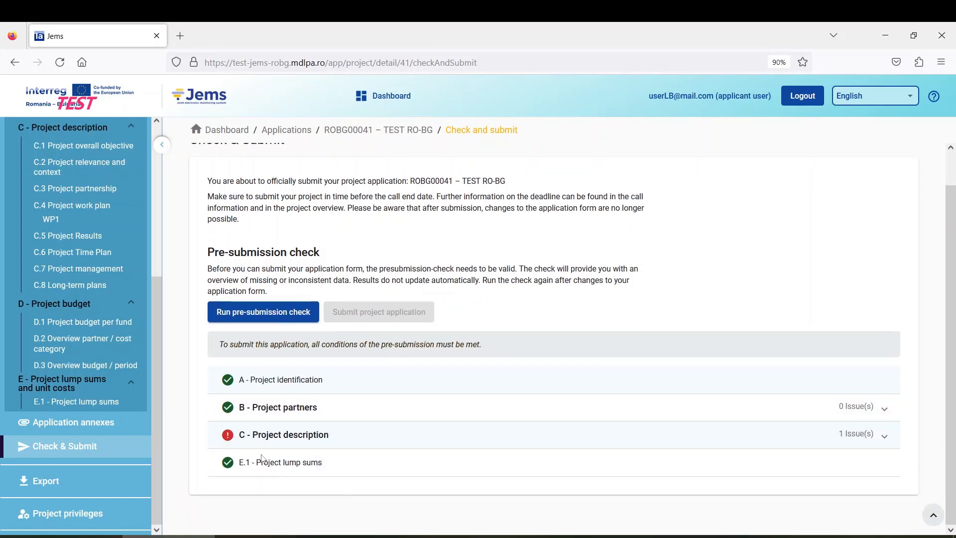
left_click(288, 441)
scroll(292, 387, "down", 3)
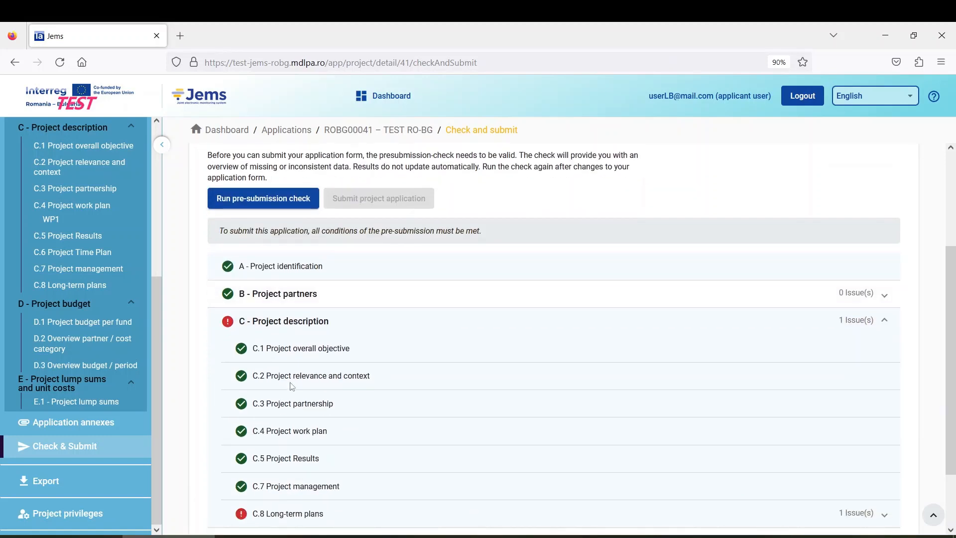
scroll(282, 330, "down", 2)
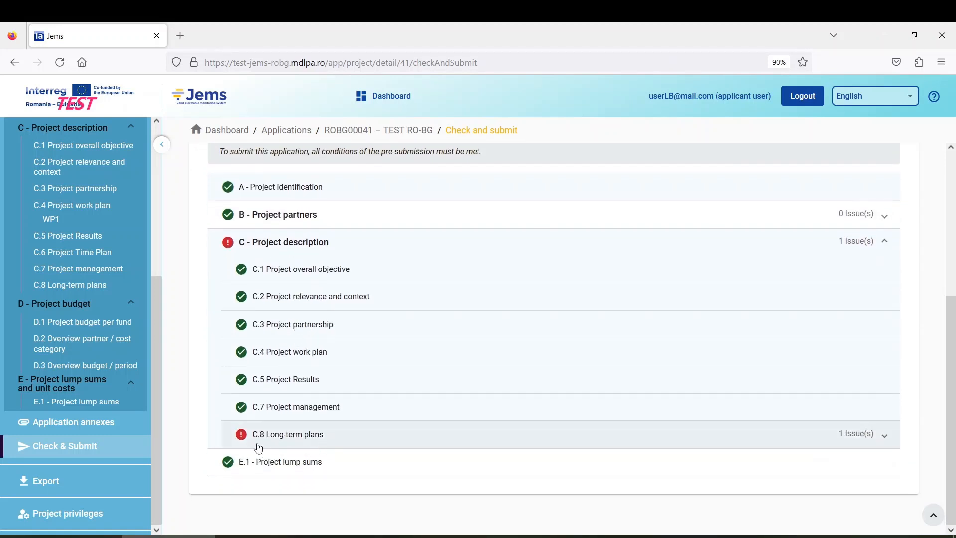
left_click(322, 438)
scroll(321, 428, "down", 1)
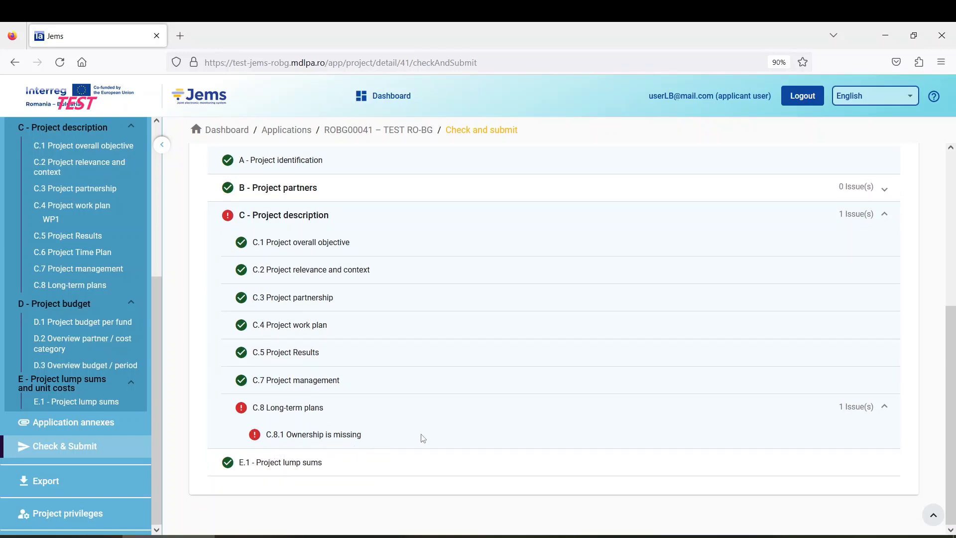
left_click(88, 287)
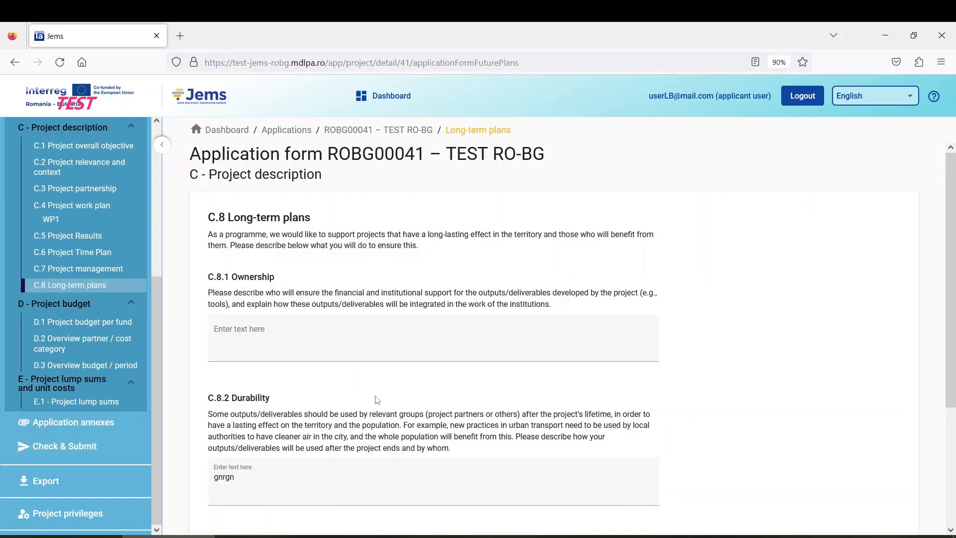
Step: Enter and save 'shwsrh' as the C.8.1 Ownership answer
left_click_drag(230, 278, 281, 294)
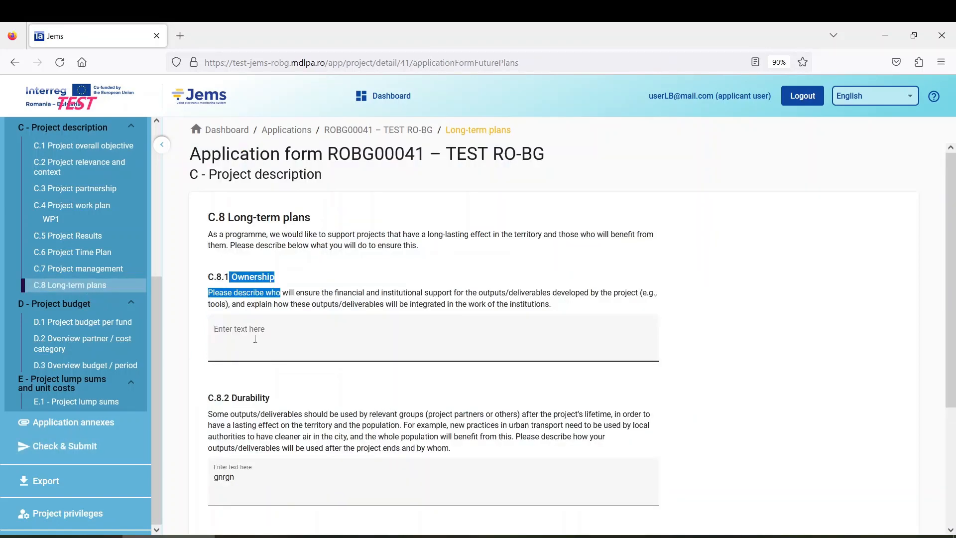
left_click(254, 334)
scroll(255, 334, "down", 3)
scroll(254, 334, "up", 3)
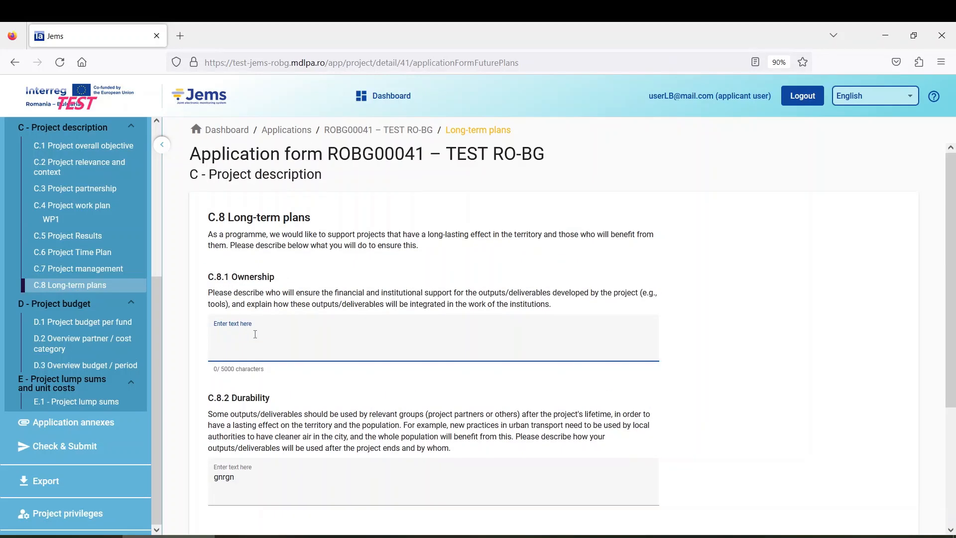
type("shwsrh")
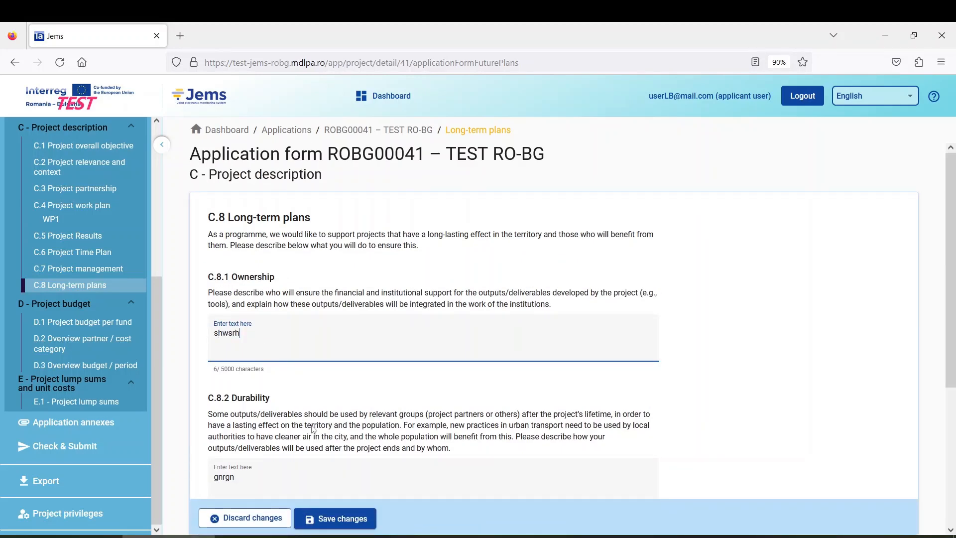
left_click(343, 520)
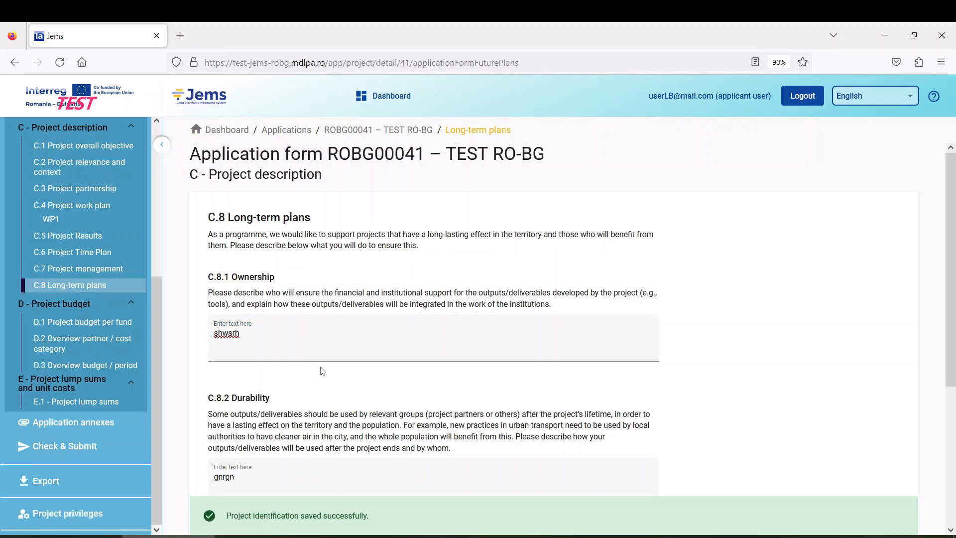
Step: Rerun the pre-submission check from Check & Submit so all sections pass
scroll(313, 363, "down", 4)
scroll(313, 363, "up", 4)
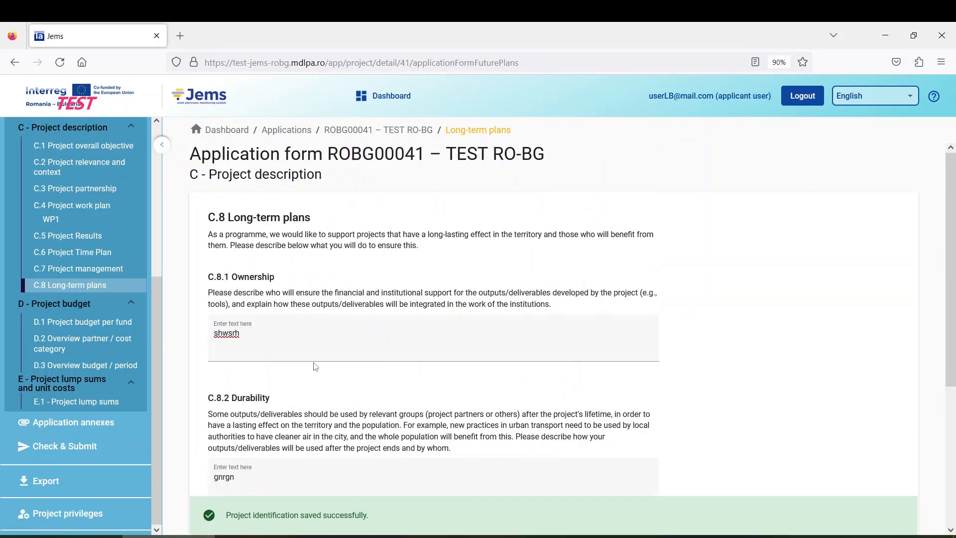
left_click(81, 451)
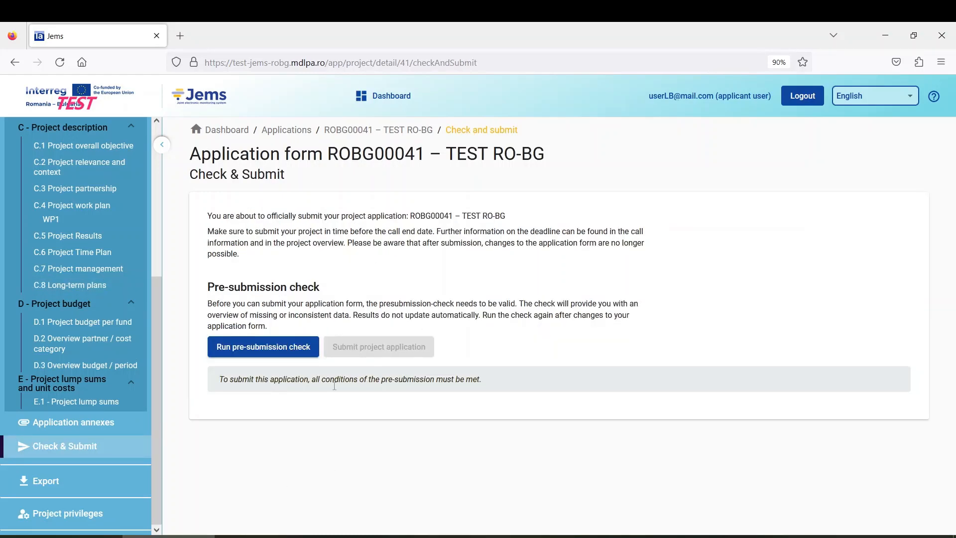
left_click(284, 352)
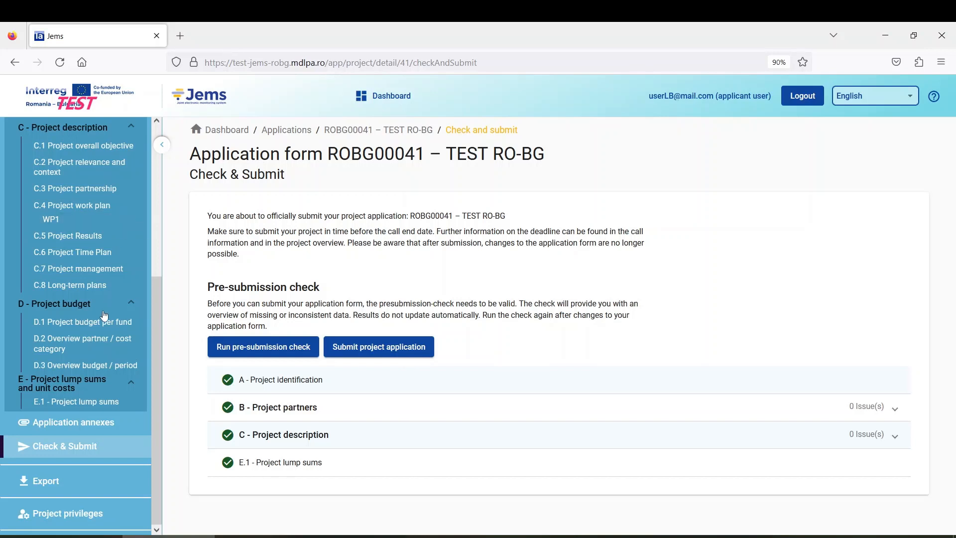
Step: Scroll the sidebar to find and open the application's Export page
scroll(75, 309, "up", 5)
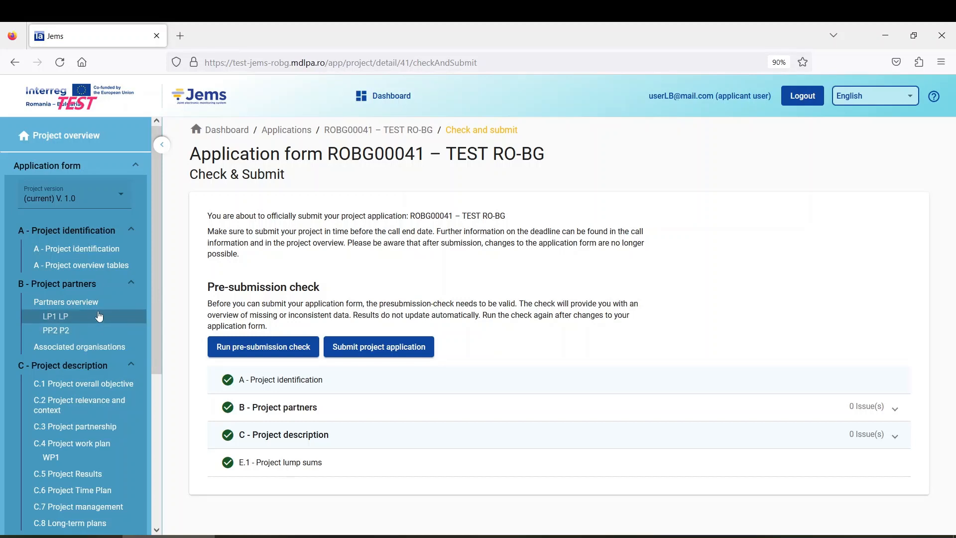
scroll(100, 316, "down", 2)
scroll(99, 316, "down", 4)
scroll(94, 298, "up", 5)
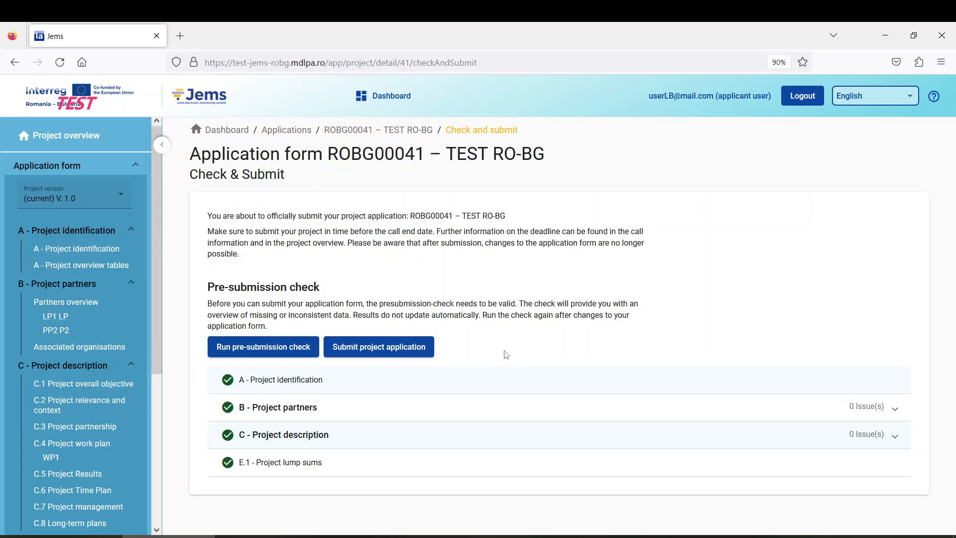
scroll(109, 368, "down", 5)
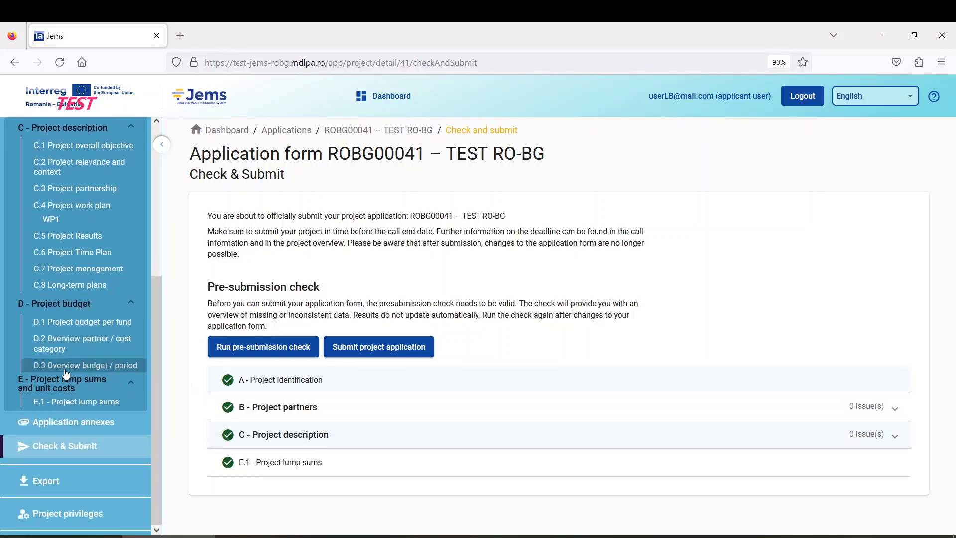
scroll(73, 357, "up", 3)
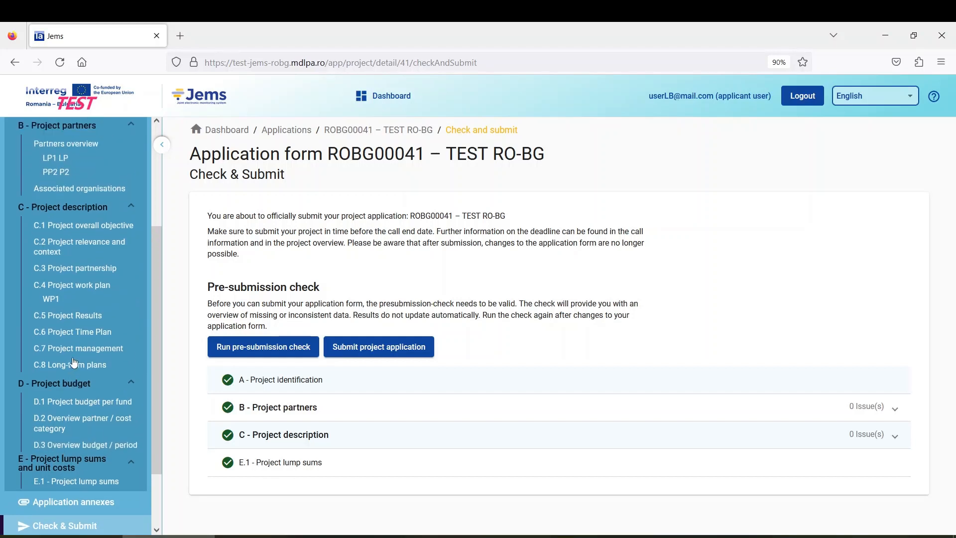
scroll(72, 356, "up", 2)
scroll(72, 357, "down", 5)
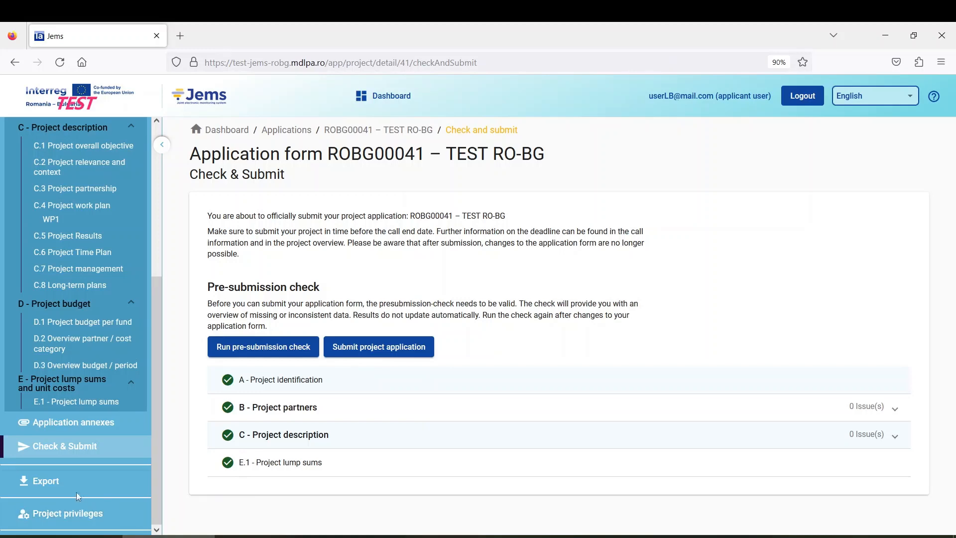
scroll(90, 370, "up", 5)
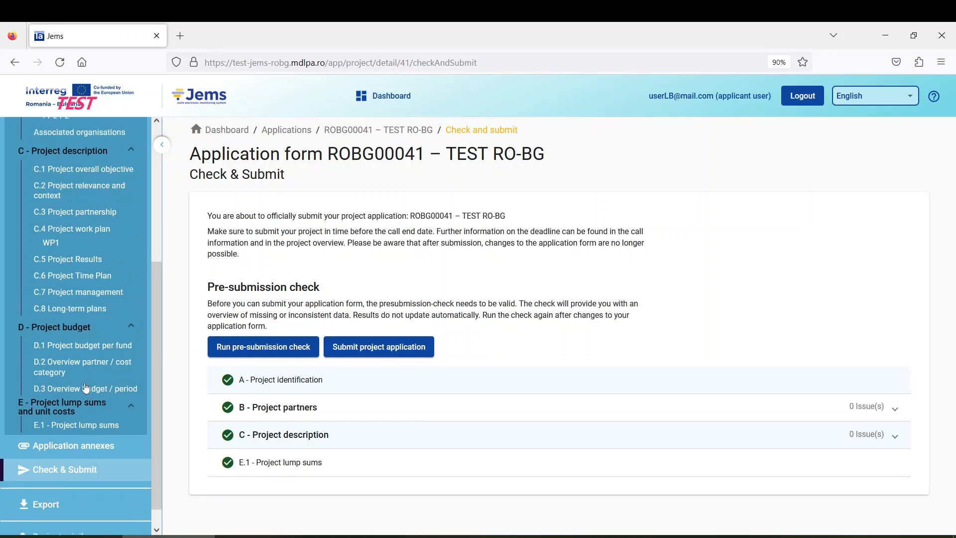
scroll(83, 388, "down", 5)
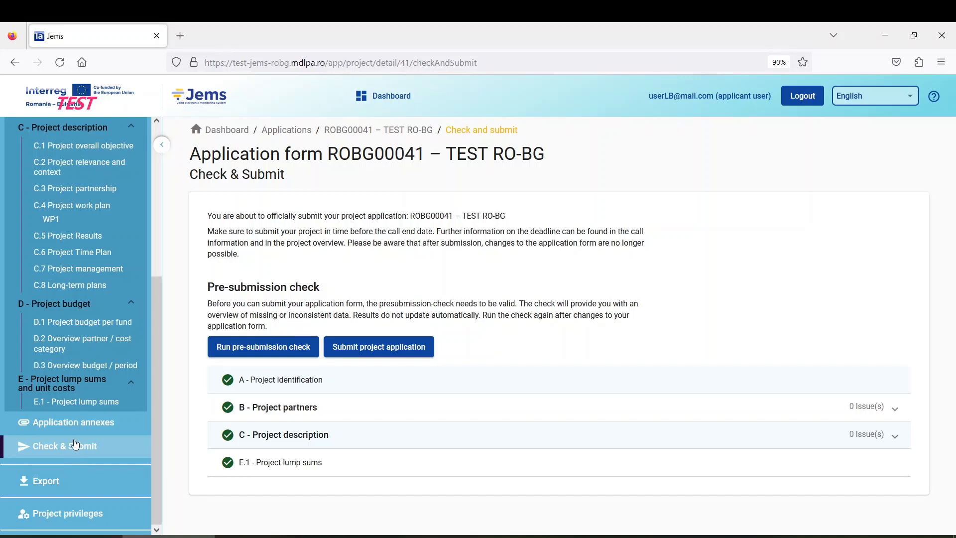
left_click(51, 492)
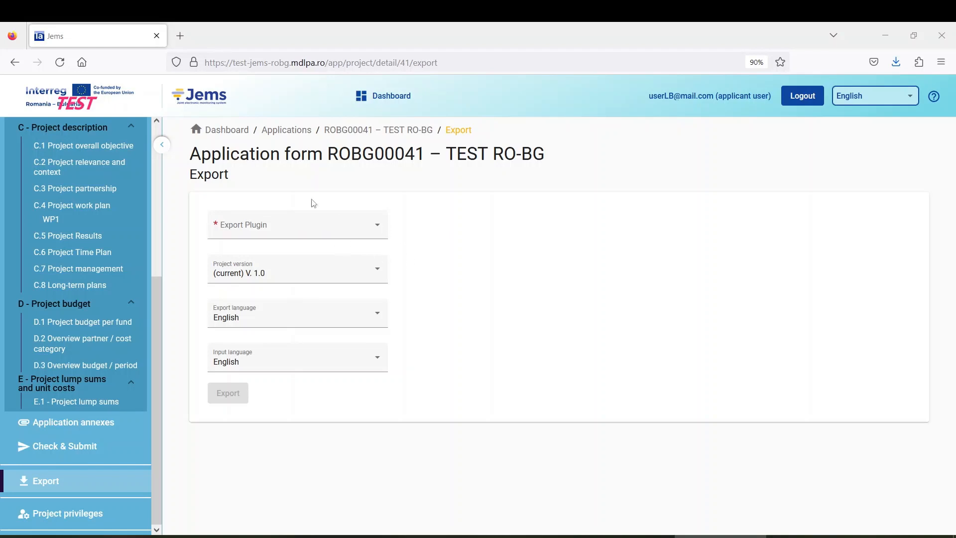
Step: Choose Standard application form export - 1.0.25, version 1.0, and English export and input languages
left_click(314, 233)
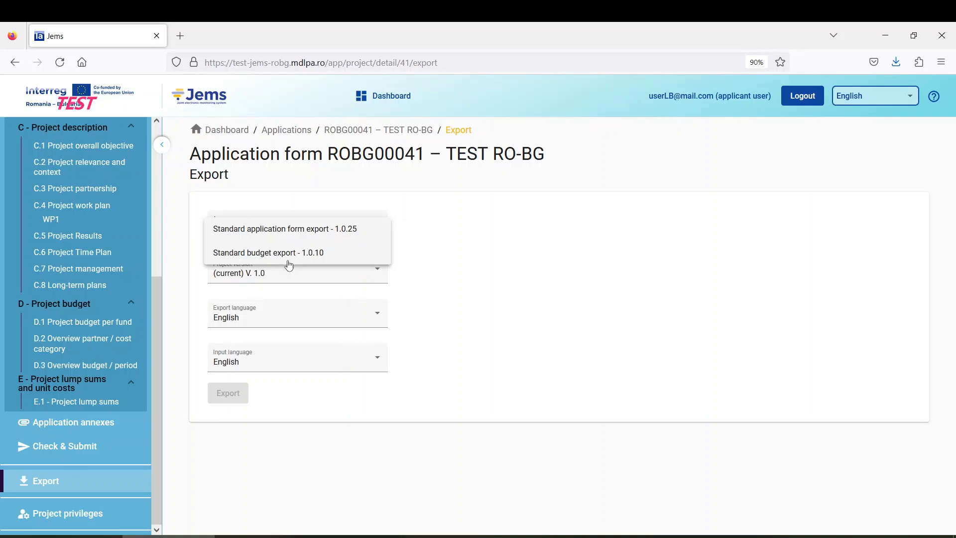
left_click(308, 239)
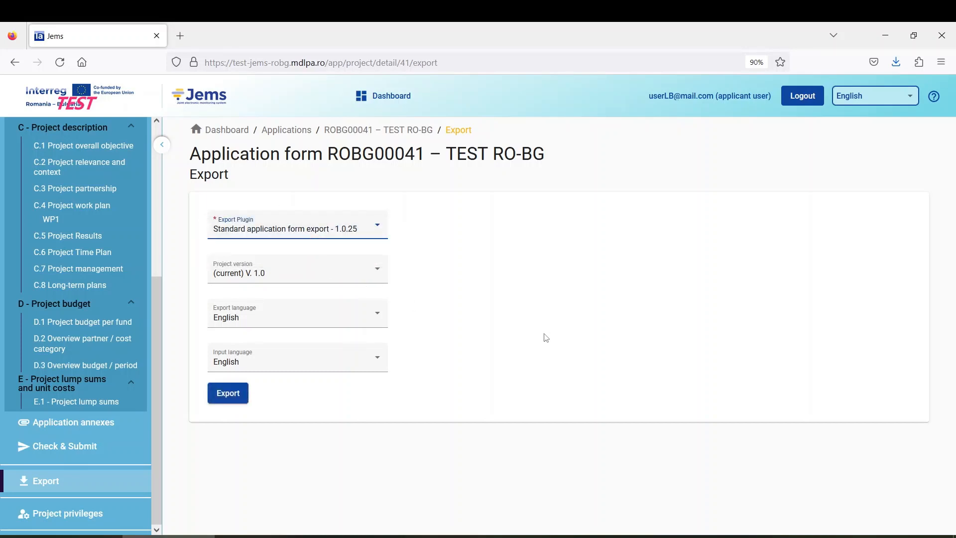
left_click(273, 282)
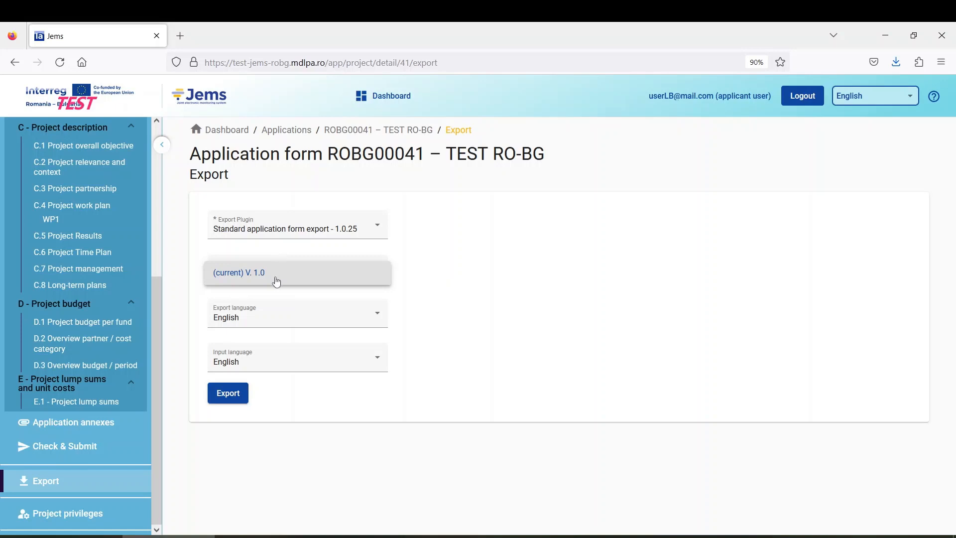
left_click(276, 247)
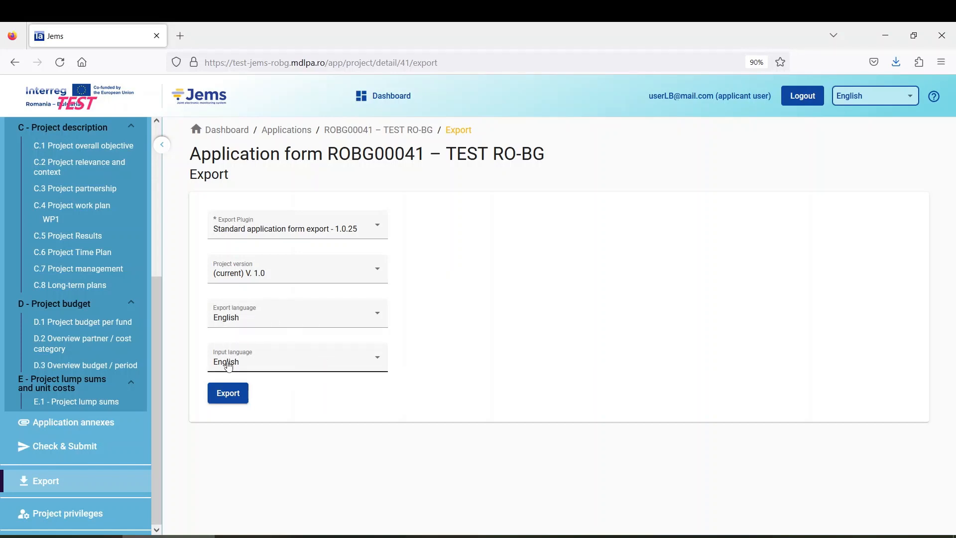
left_click(267, 321)
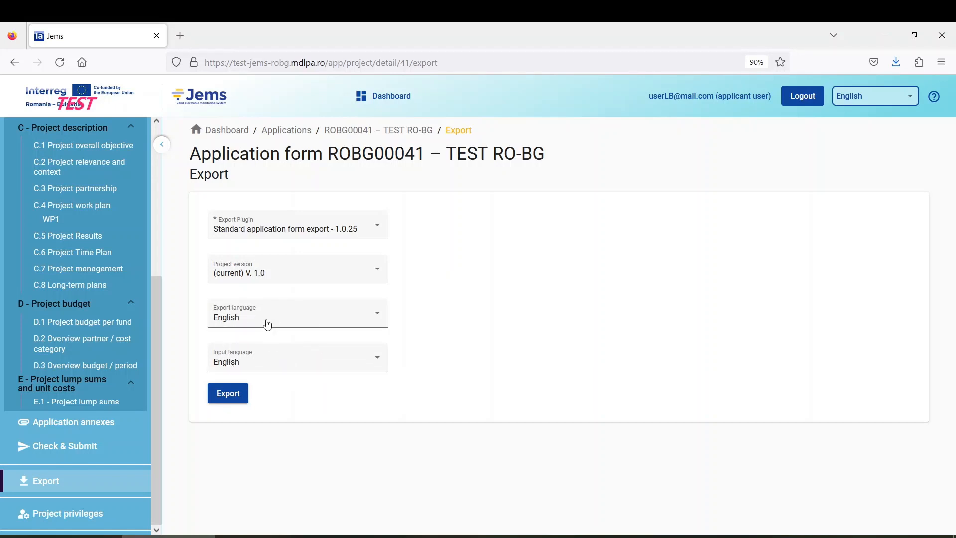
left_click(280, 363)
left_click(277, 362)
left_click(313, 431)
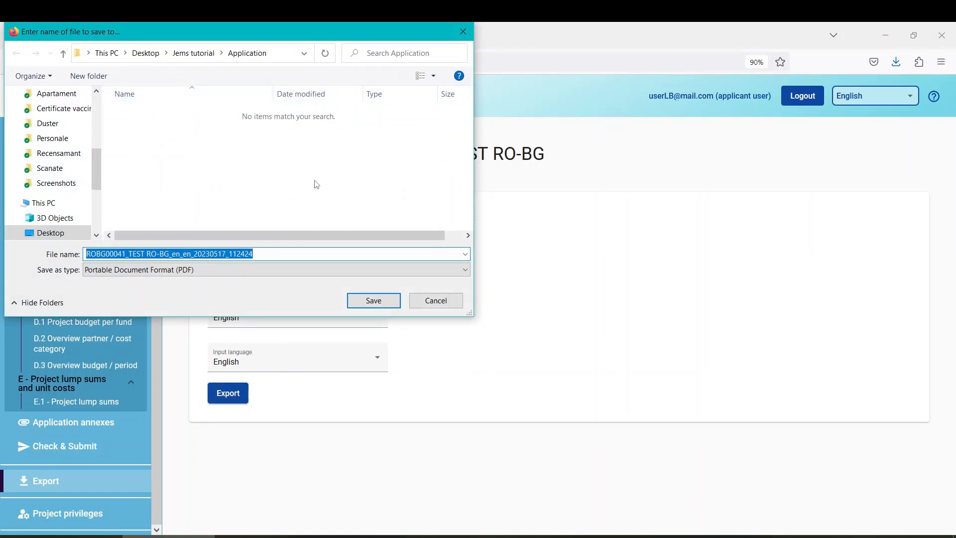
Step: Save the exported application PDF into the Application folder and select it in File Explorer
left_click(393, 303)
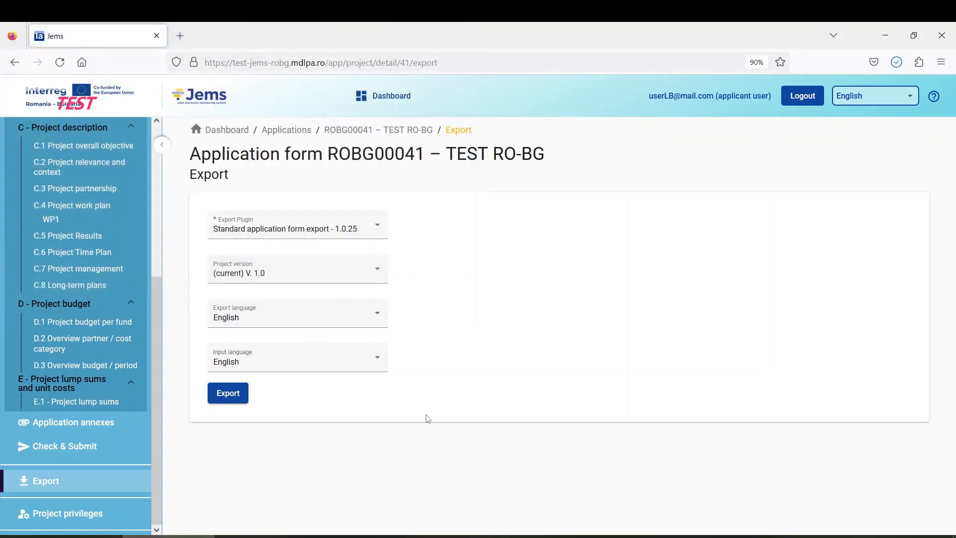
left_click(269, 536)
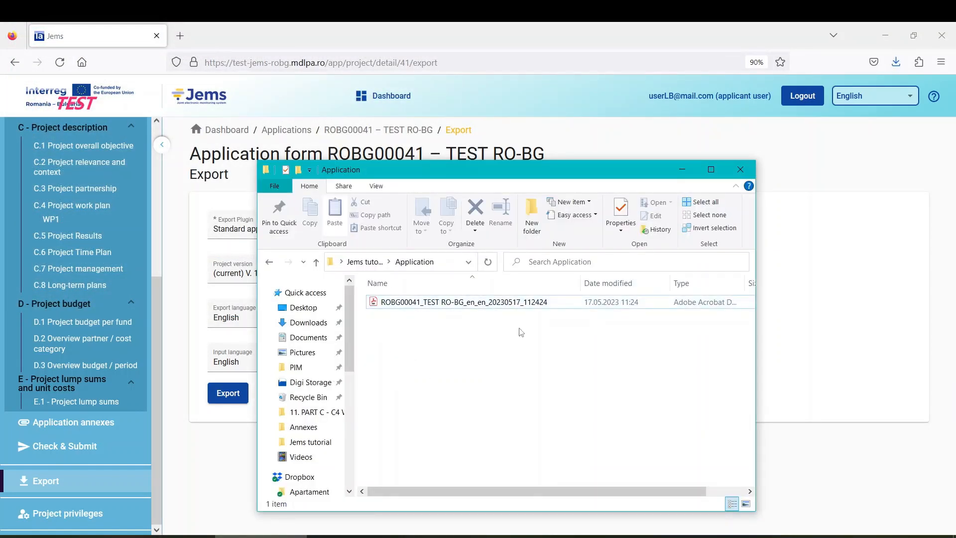
left_click(523, 306)
Step: Open the exported ROBG00041 application PDF and page through its project identification sections
double_click(446, 307)
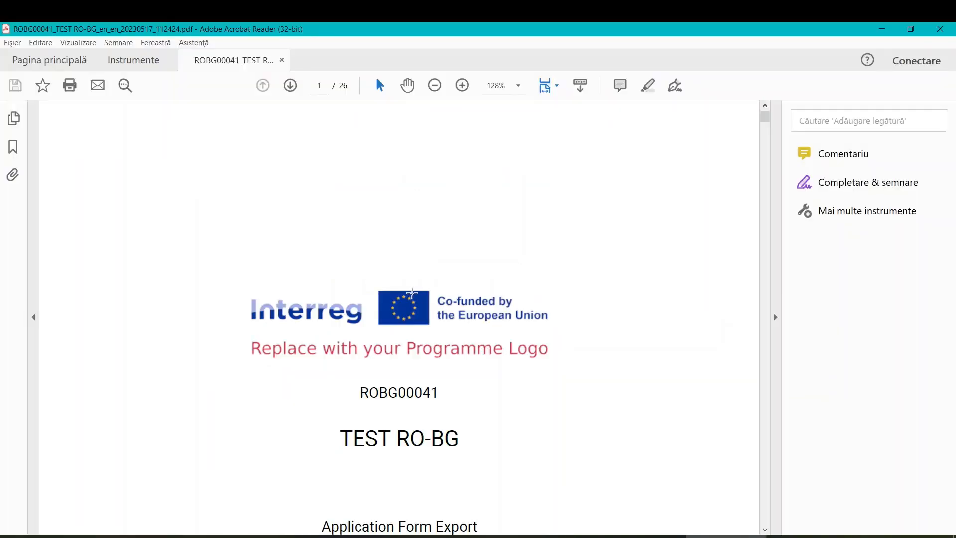
scroll(252, 316, "down", 2)
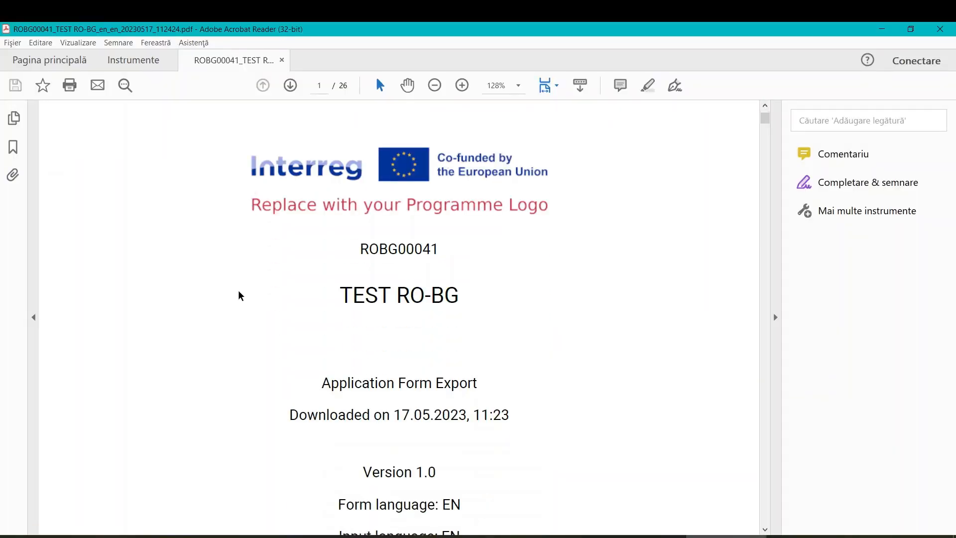
scroll(239, 295, "down", 2)
scroll(239, 296, "up", 1)
scroll(240, 294, "down", 2)
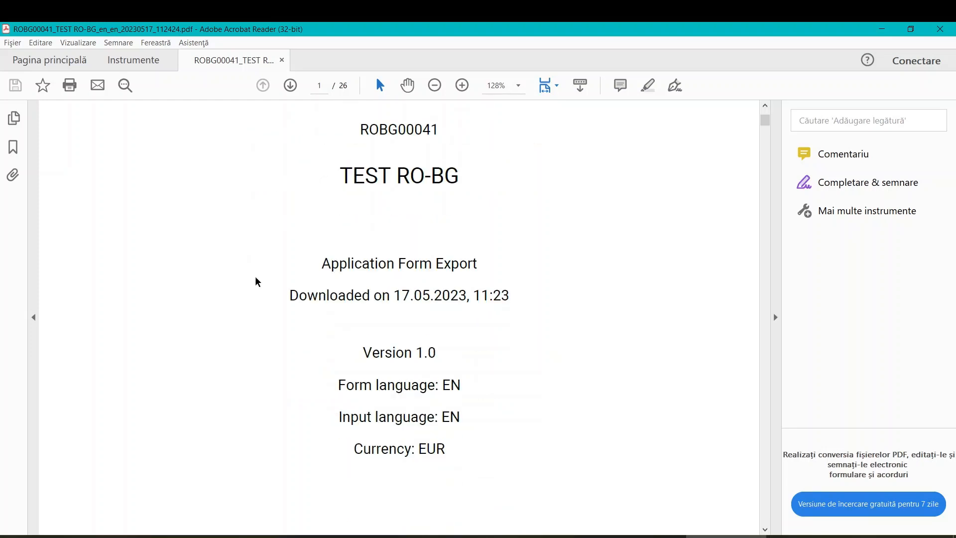
scroll(377, 276, "down", 1)
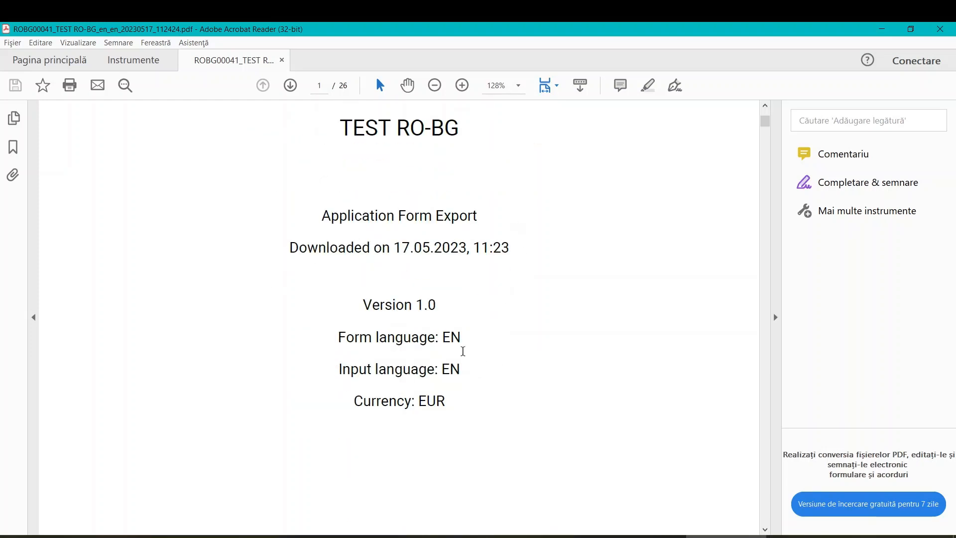
scroll(340, 305, "down", 3)
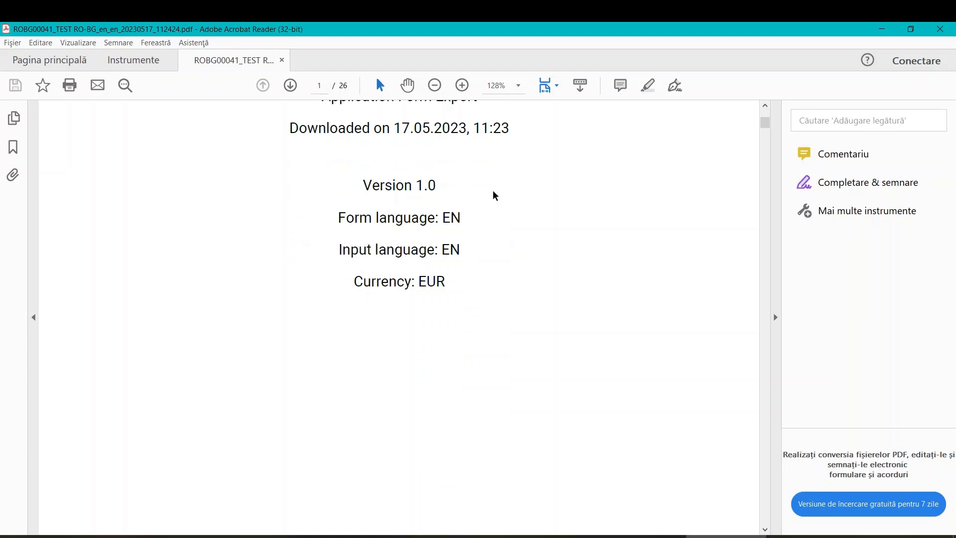
scroll(347, 341, "down", 15)
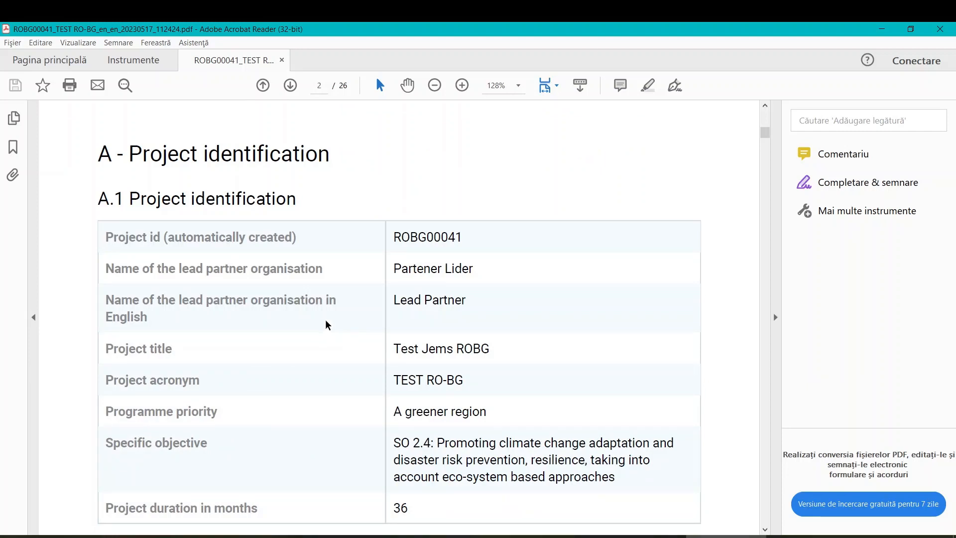
Step: Scroll on down to the outputs section, then close Acrobat Reader
scroll(324, 324, "down", 2)
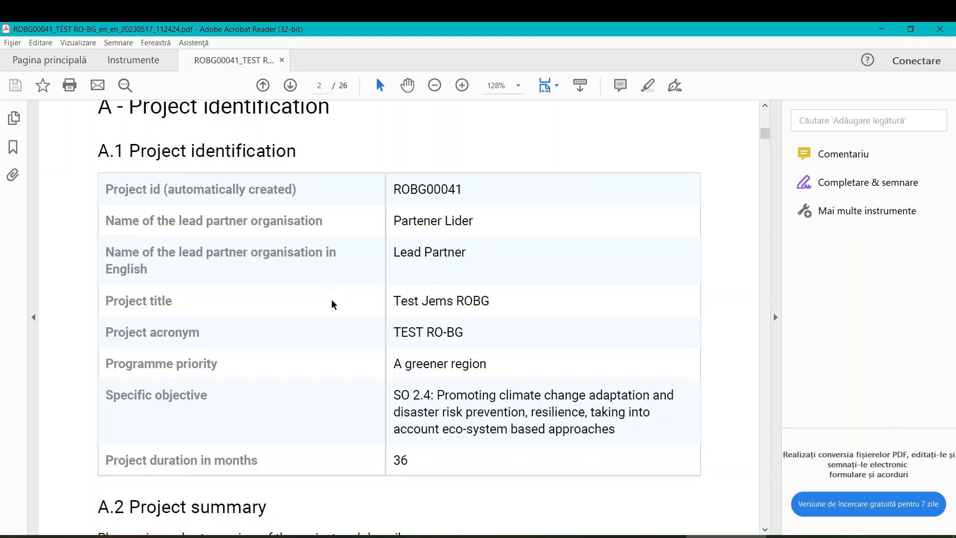
scroll(328, 299, "down", 14)
scroll(326, 295, "down", 3, "ctrl")
scroll(324, 296, "down", 20)
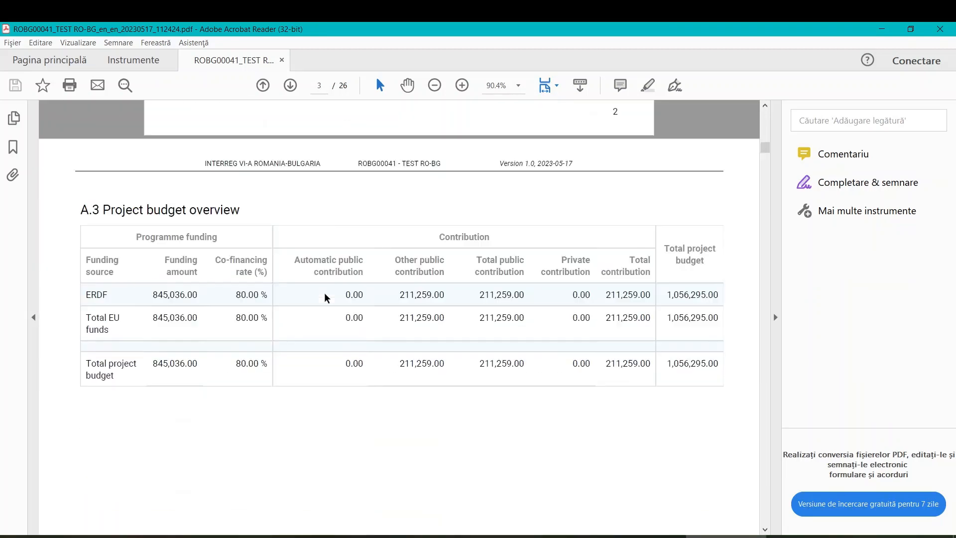
scroll(323, 297, "down", 5)
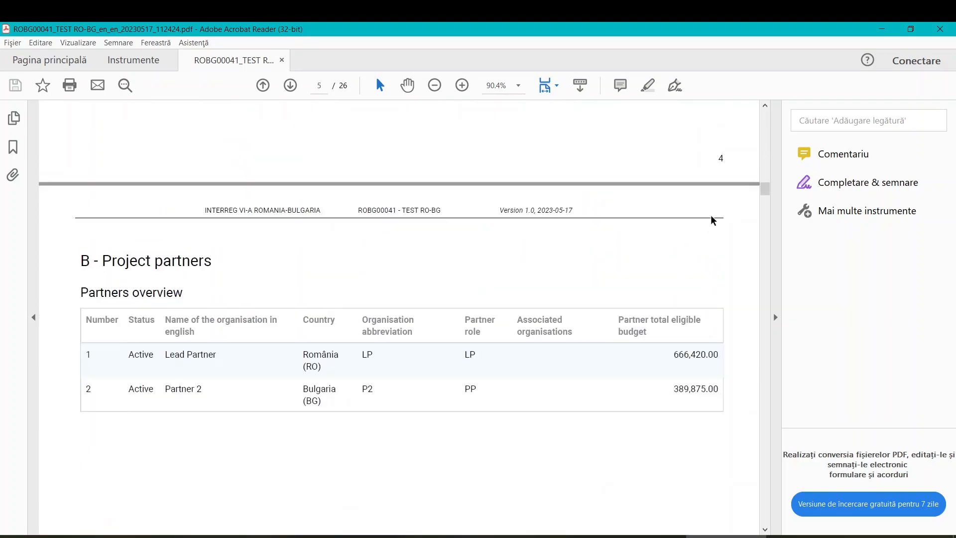
left_click_drag(764, 189, 769, 411)
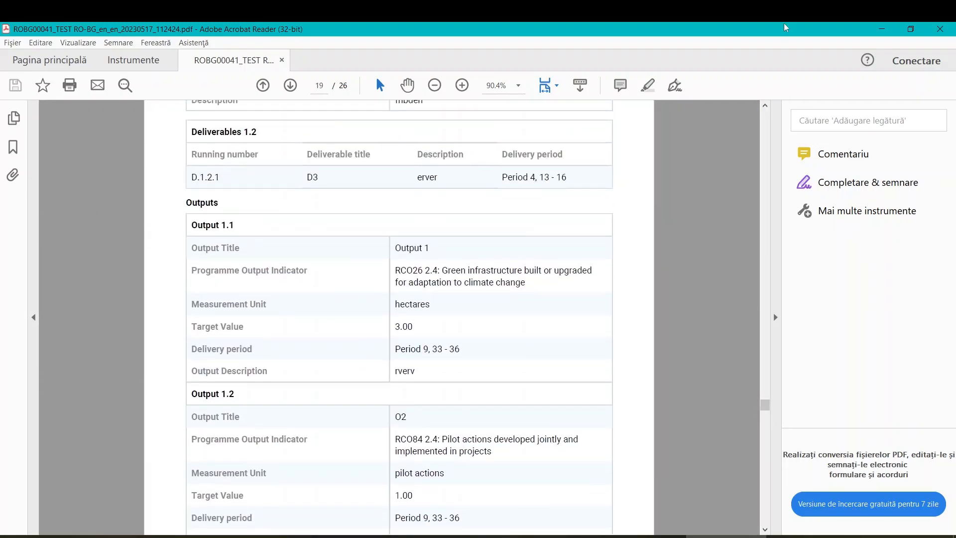
left_click(939, 28)
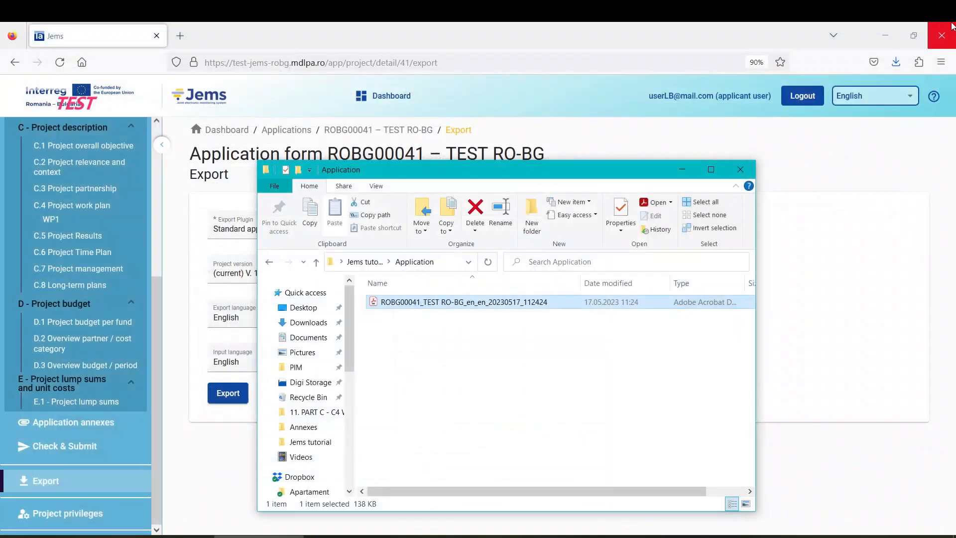
Step: Export the Standard budget for version 1.0 and save the Excel workbook in the Application folder
left_click(273, 40)
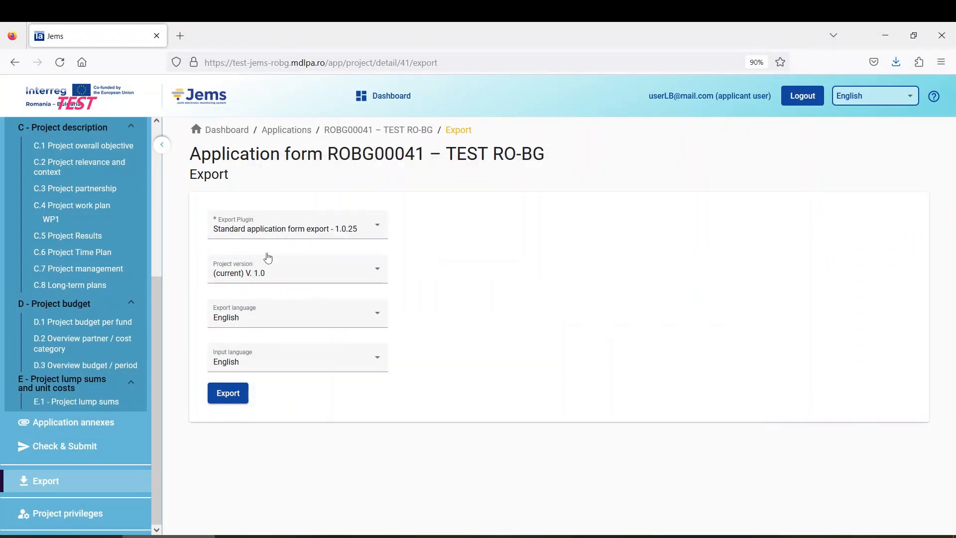
left_click(287, 233)
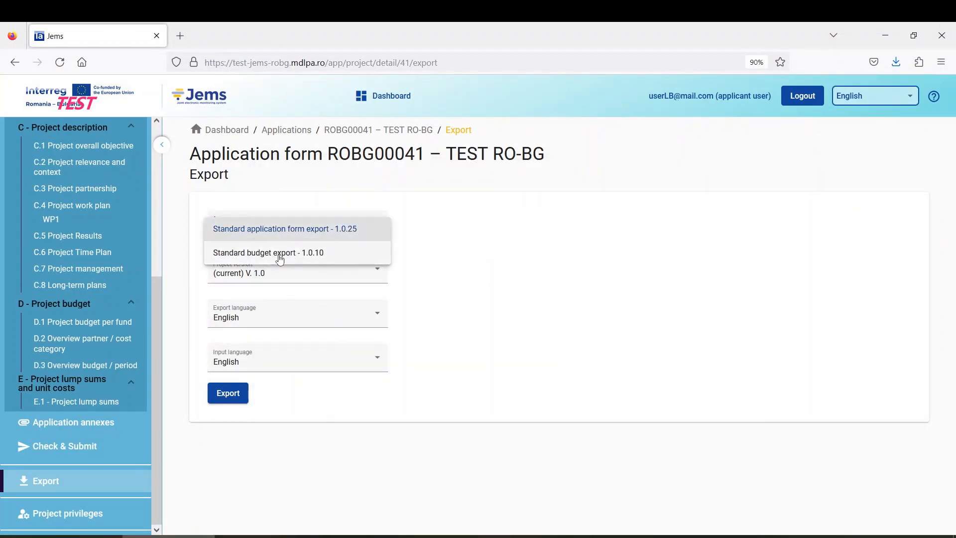
left_click(246, 255)
left_click(305, 277)
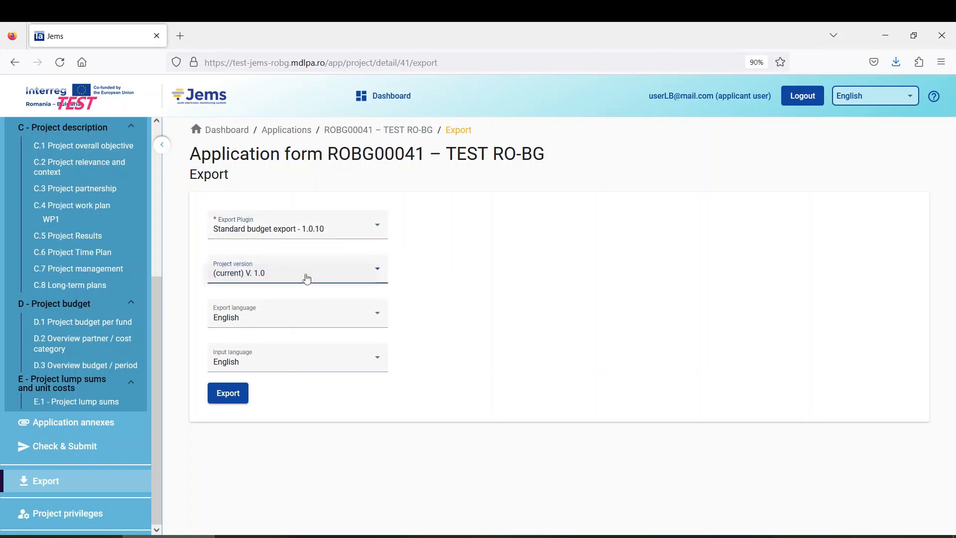
left_click(414, 296)
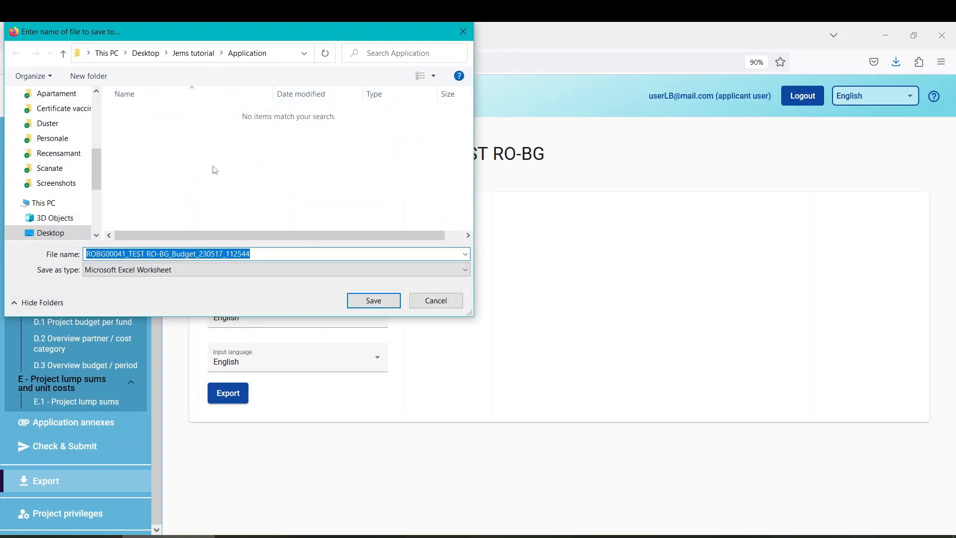
left_click(374, 301)
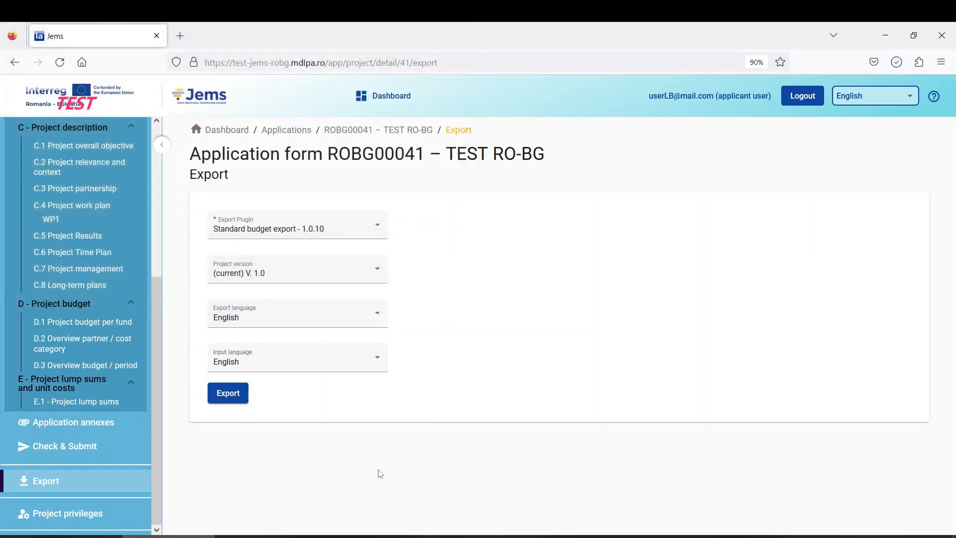
left_click(260, 536)
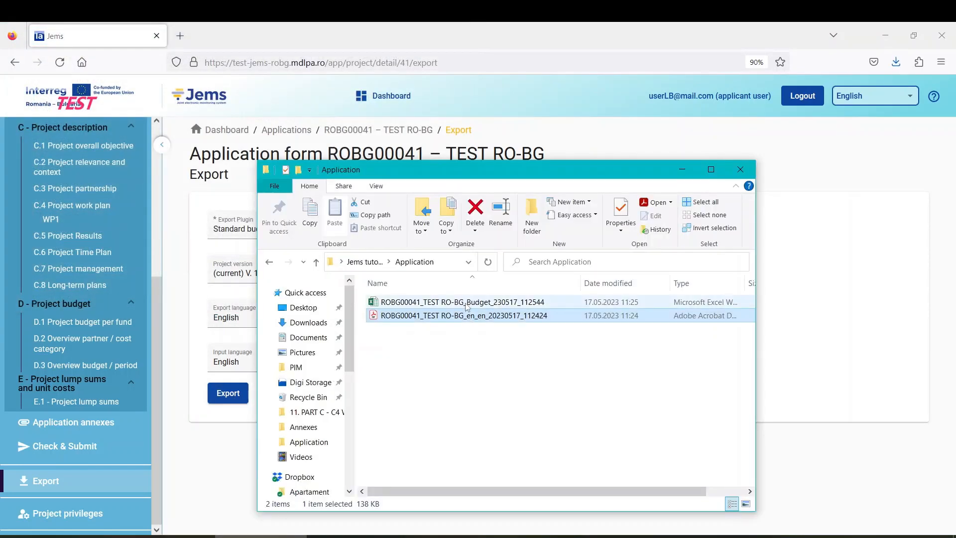
Step: Open the budget workbook, enable editing, and review the D.1, D.2 and D.3 tables on Project_budget
double_click(465, 305)
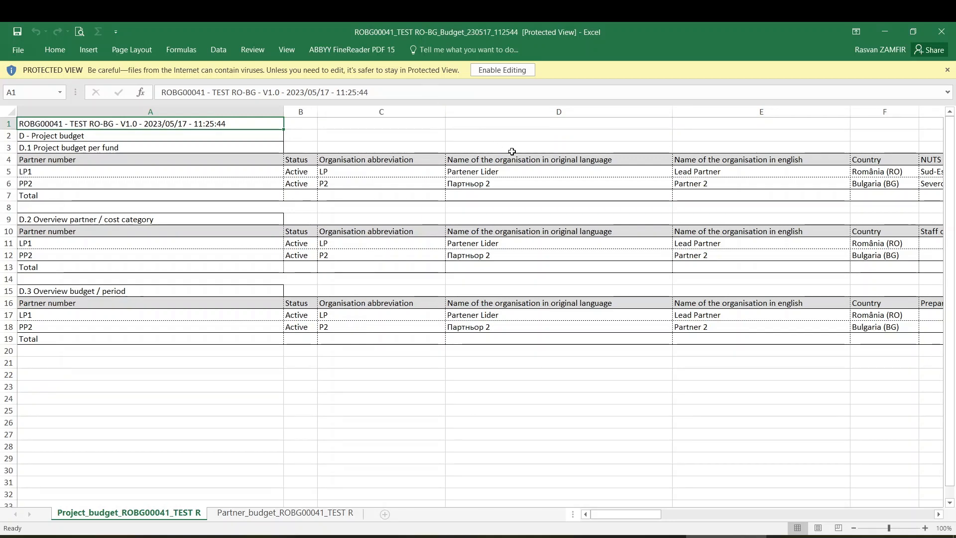
left_click(495, 68)
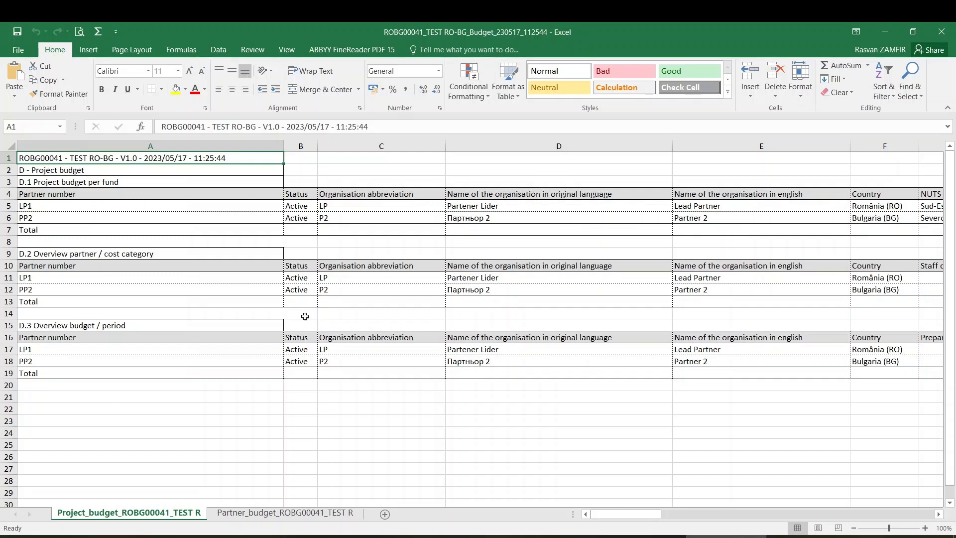
left_click(123, 183)
left_click(149, 255)
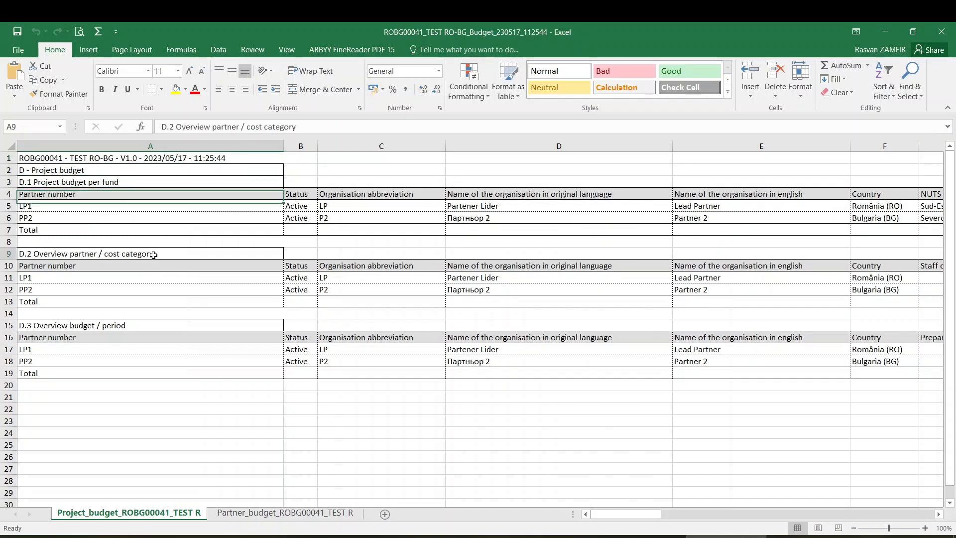
left_click(150, 323)
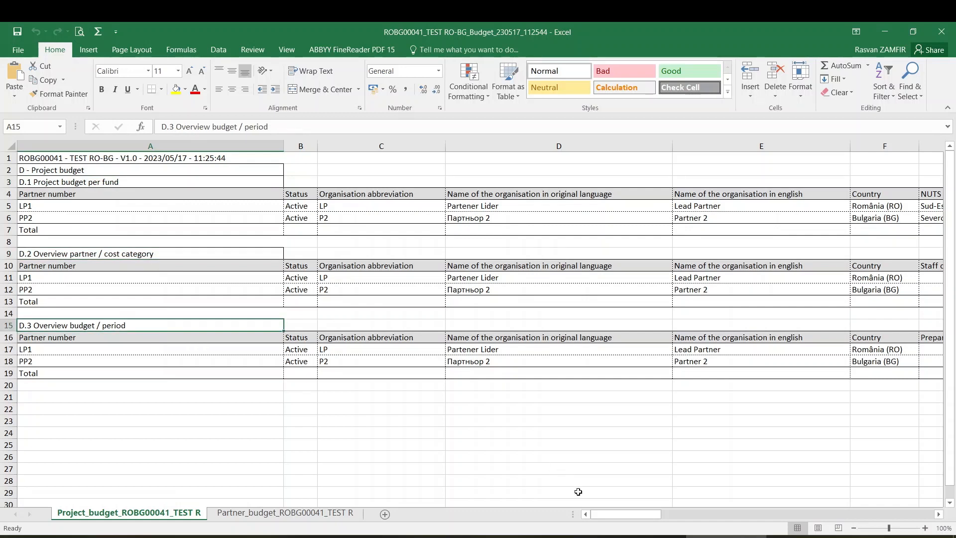
mouse_move(614, 518)
left_mouse_down()
mouse_move(662, 518)
mouse_move(602, 522)
mouse_move(773, 506)
mouse_move(604, 516)
mouse_move(862, 518)
mouse_move(595, 520)
left_mouse_up()
Step: Review the Partner_budget sheet's cost categories and period totals up to 1,056,295.00, then close Excel
left_click(266, 514)
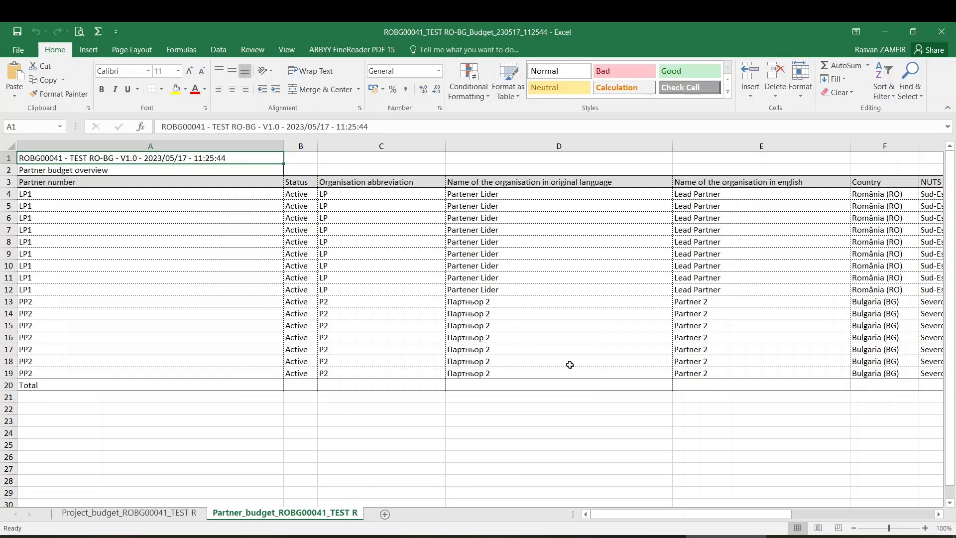
left_click_drag(649, 516, 699, 521)
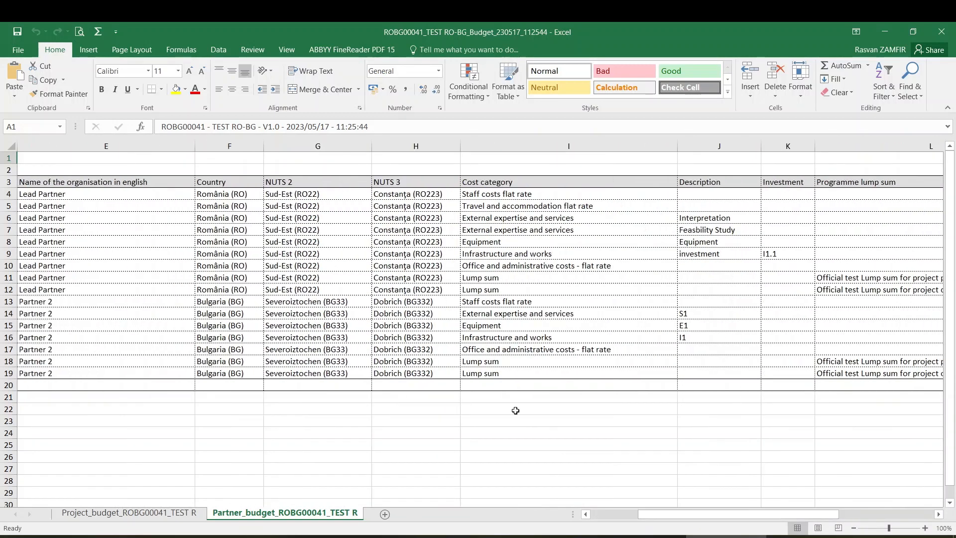
left_click_drag(513, 196, 506, 374)
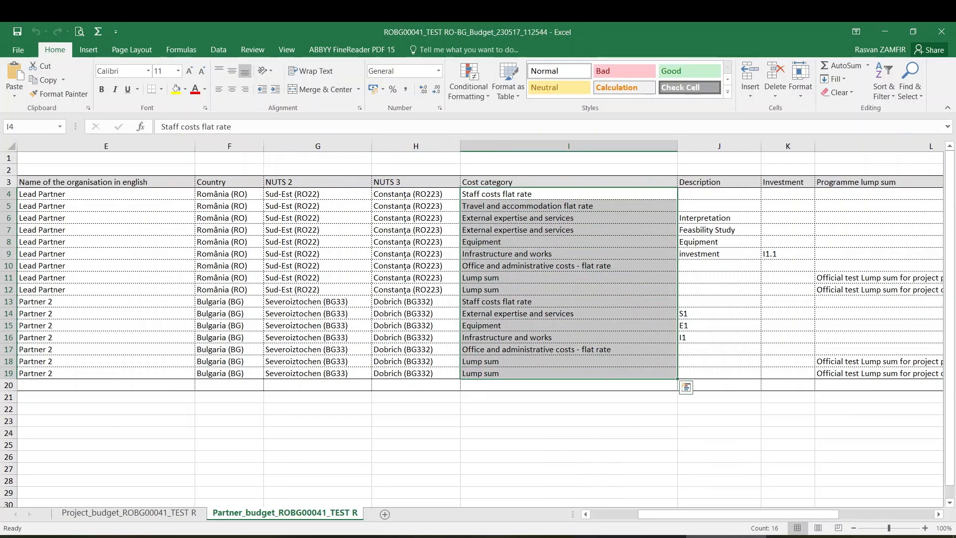
left_click_drag(735, 519, 830, 518)
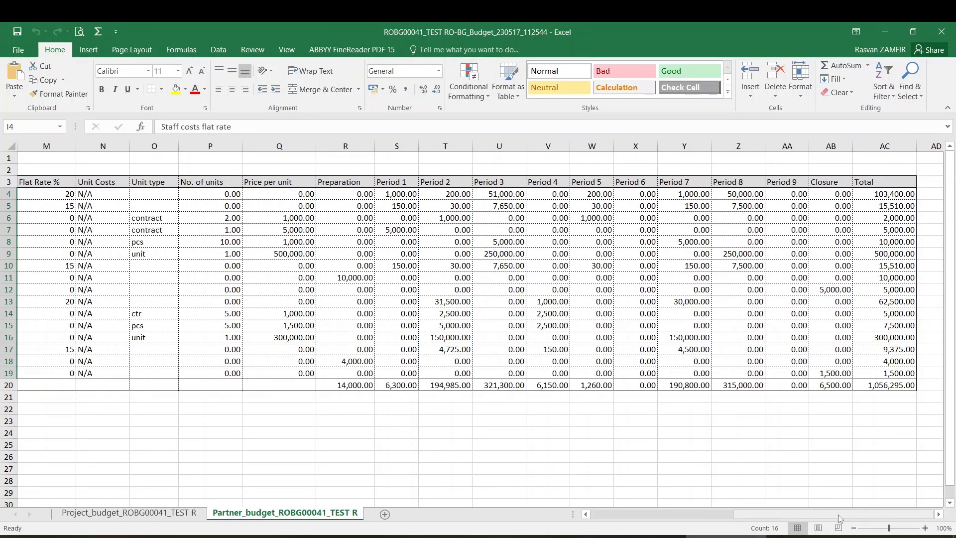
left_click_drag(840, 520, 722, 515)
left_click(949, 30)
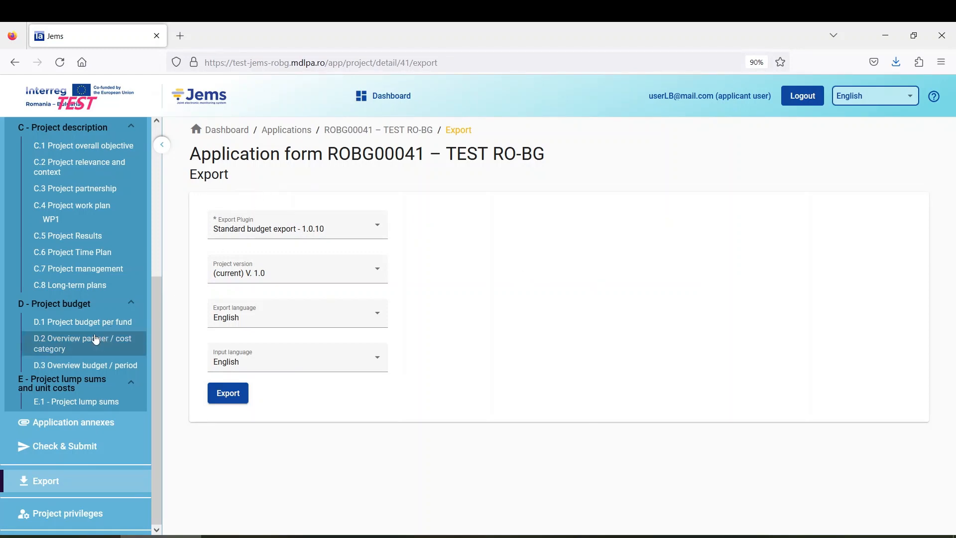
Step: Return the export to Standard application form export and go to Project privileges
scroll(93, 338, "up", 5)
scroll(94, 338, "down", 5)
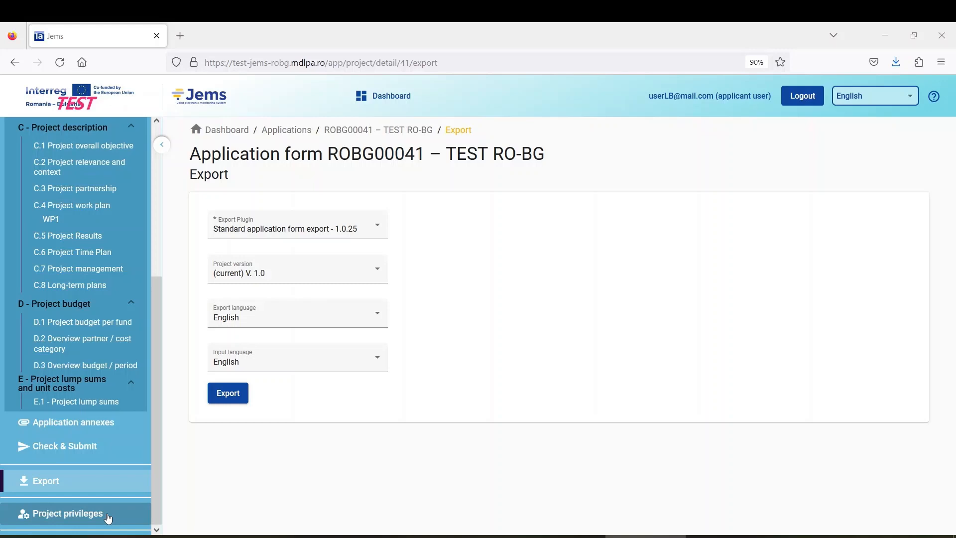
left_click(77, 517)
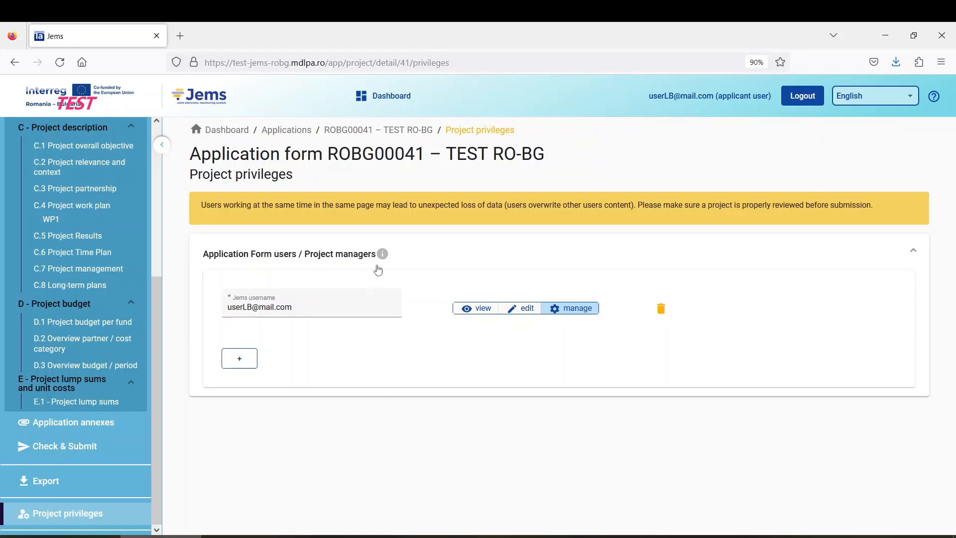
mouse_move(385, 258)
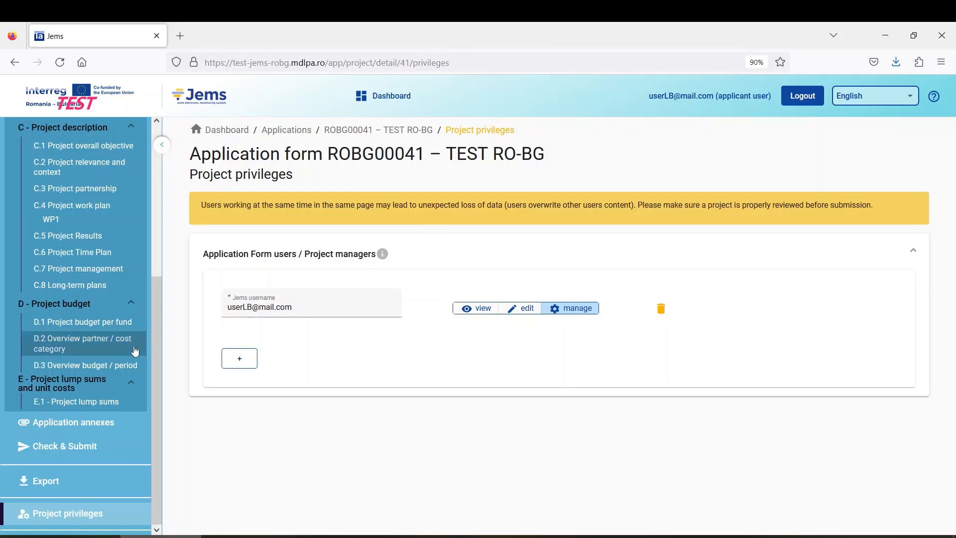
scroll(156, 311, "up", 5)
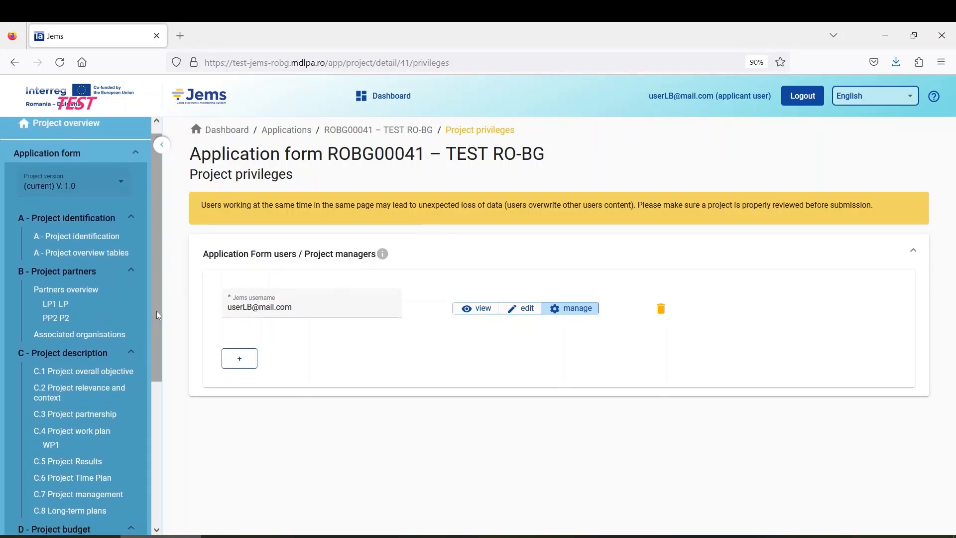
scroll(157, 311, "down", 5)
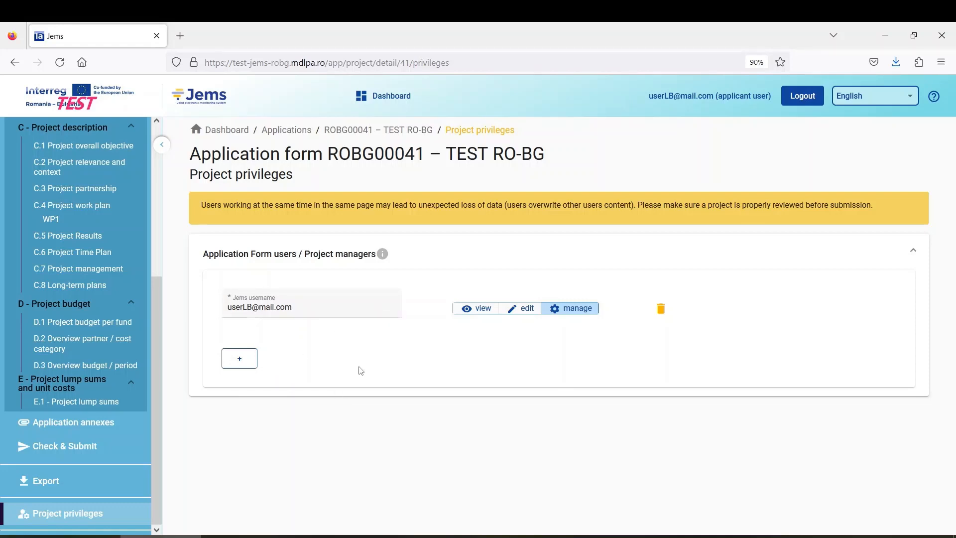
Step: Add a second project user with a test e-mail username, grant manage rights, and save
left_click(241, 362)
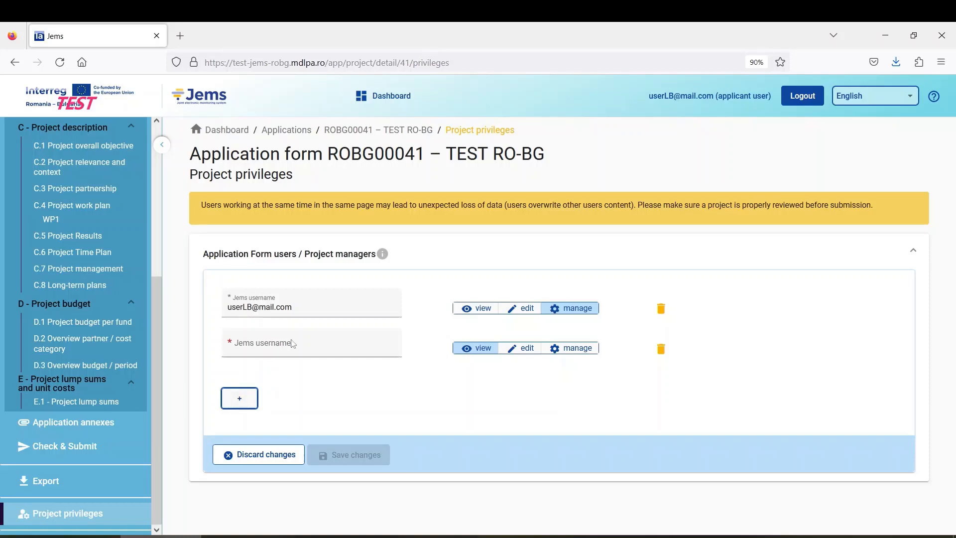
left_click(276, 343)
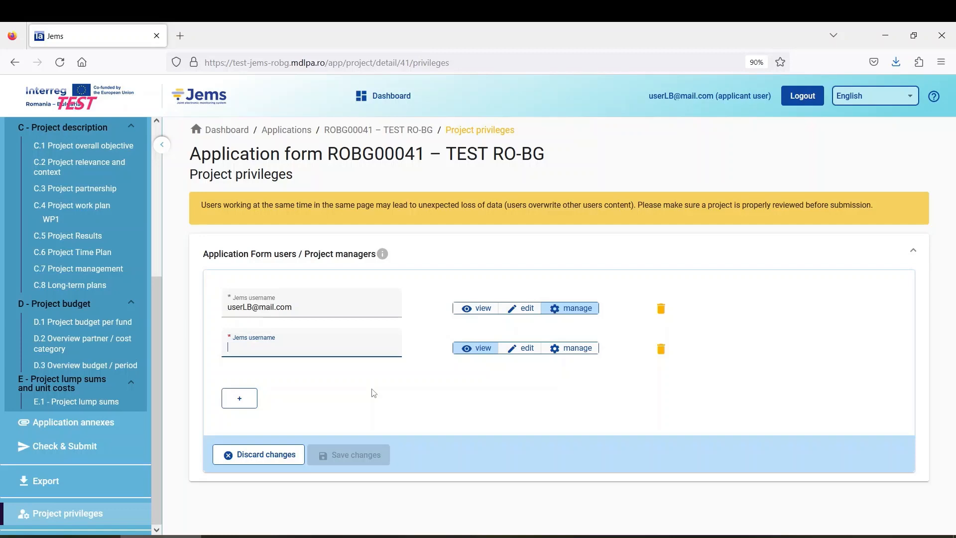
type("user")
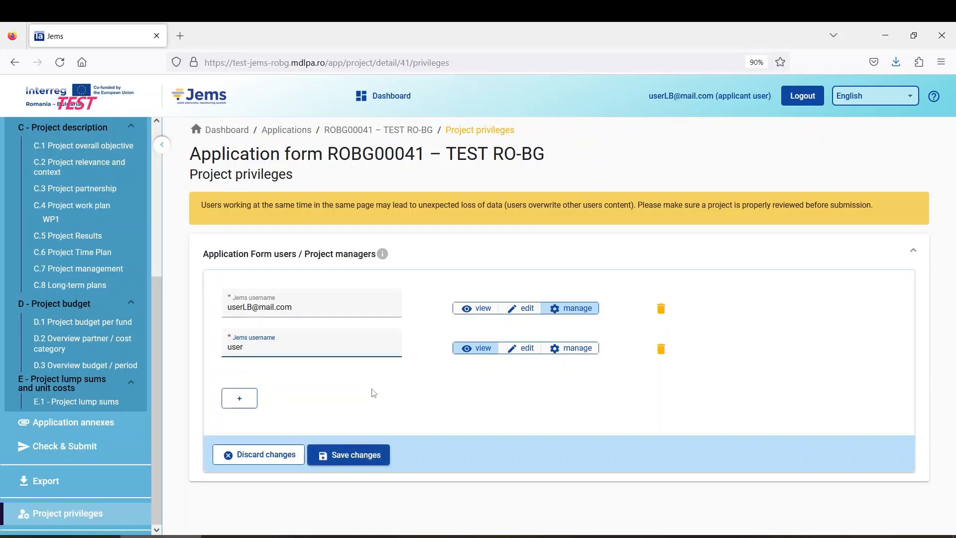
type("P2@mail.com")
left_click(471, 352)
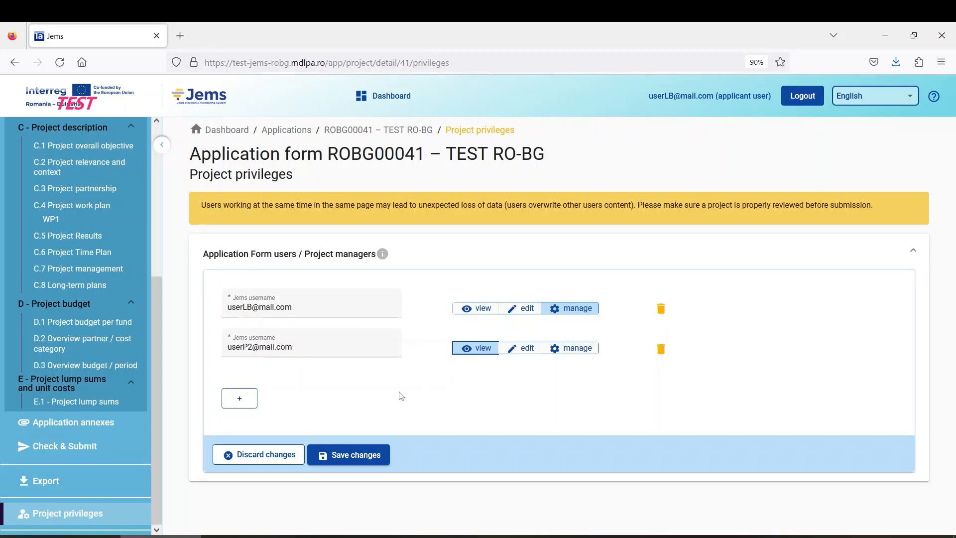
left_click(520, 352)
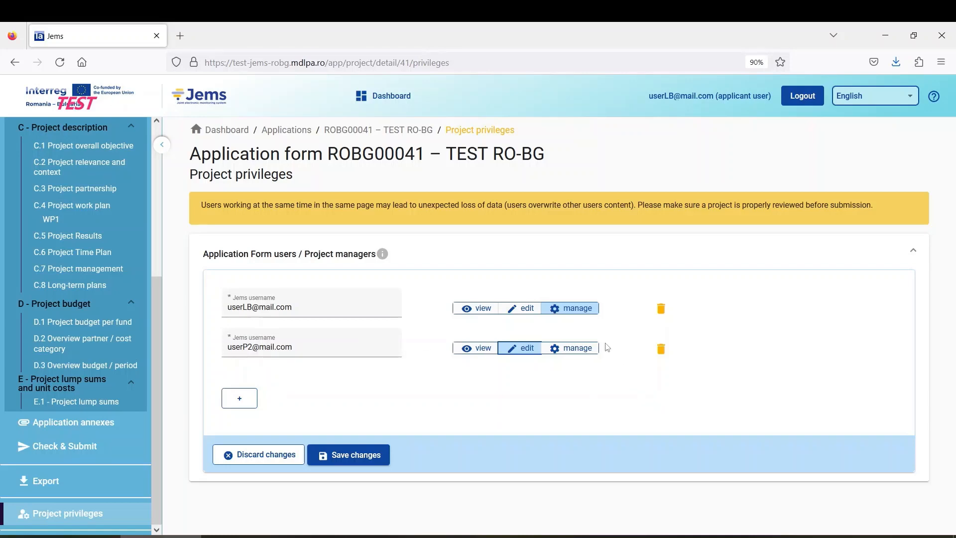
left_click(567, 349)
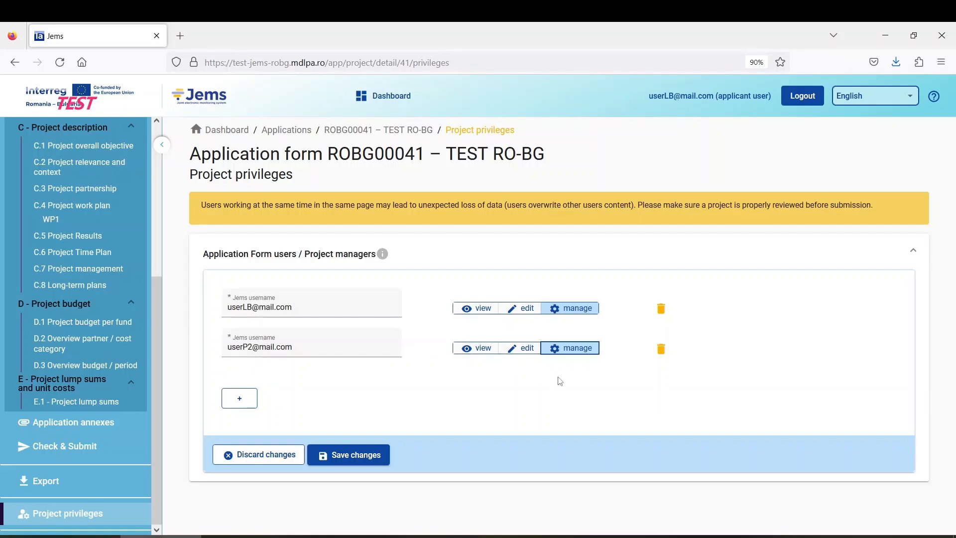
left_click(358, 454)
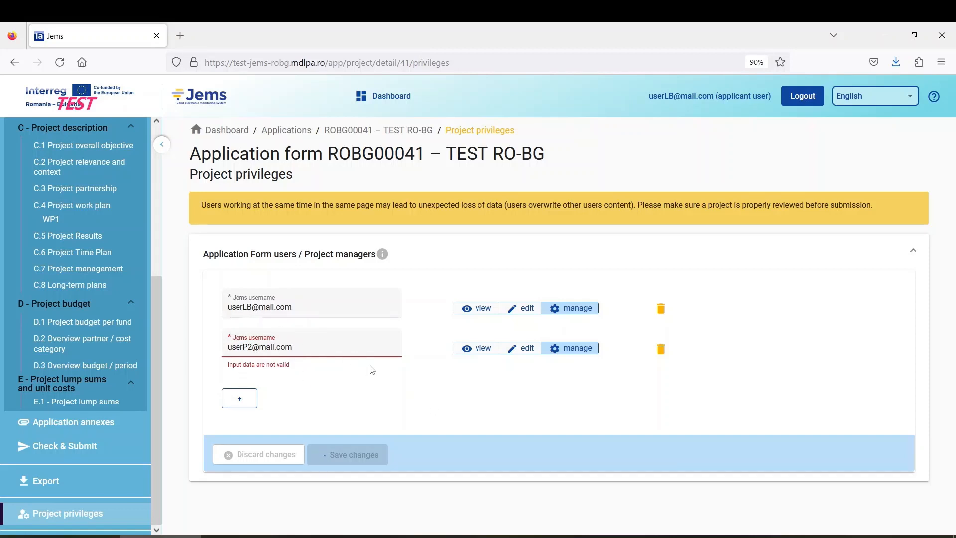
Step: Replace the second username with a valid user's e-mail address and save the privileges
left_click(304, 343)
left_click_drag(306, 345, 227, 347)
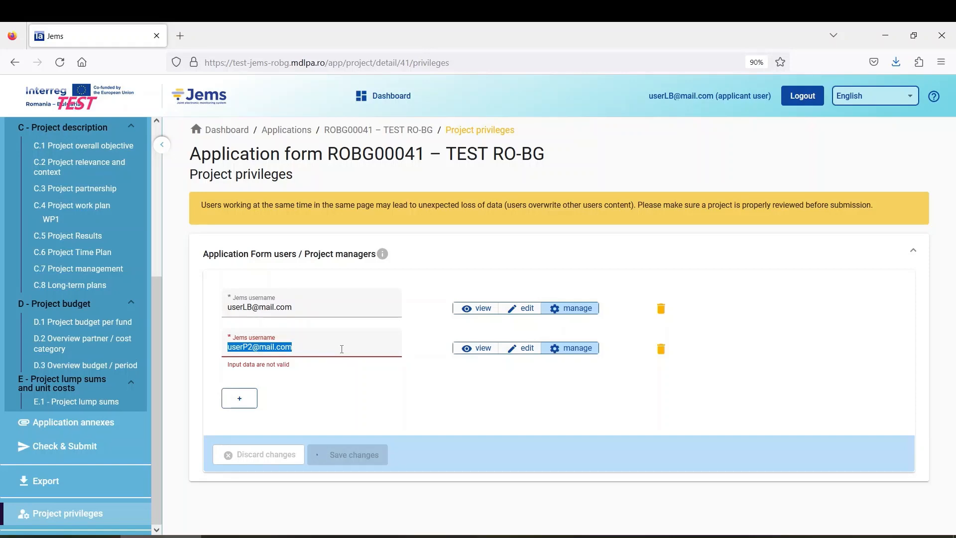
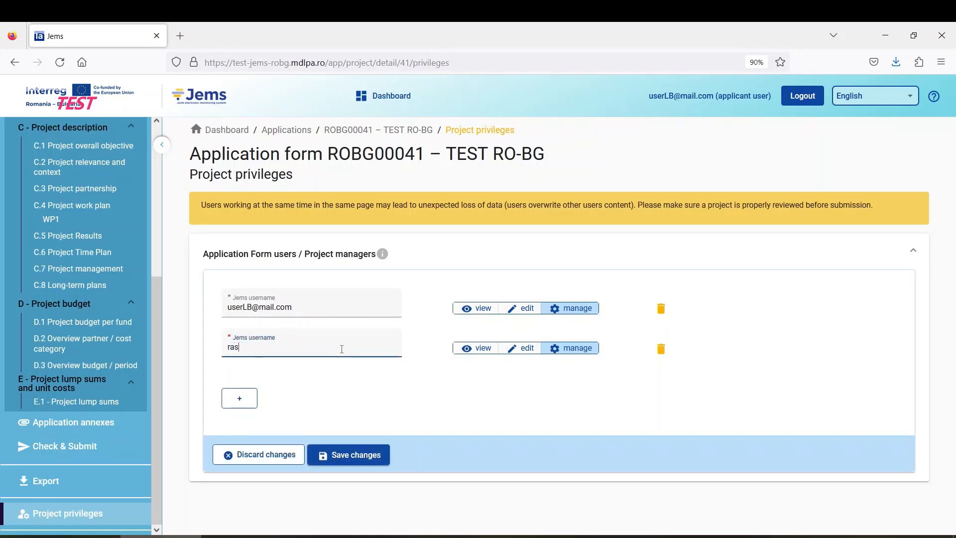
left_click(346, 456)
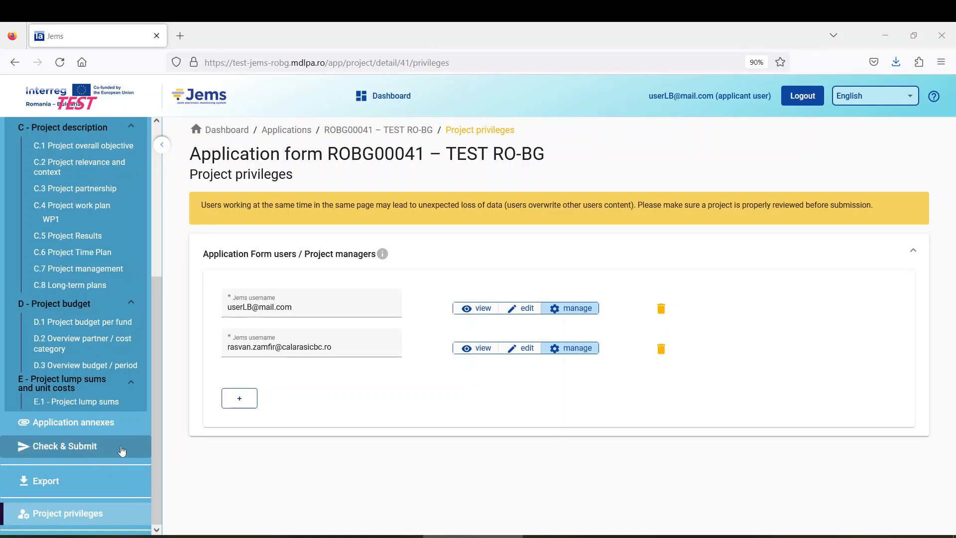
Step: Run the pre-submission check, then submit and confirm application ROBG00041, reaching status Submitted
left_click(82, 451)
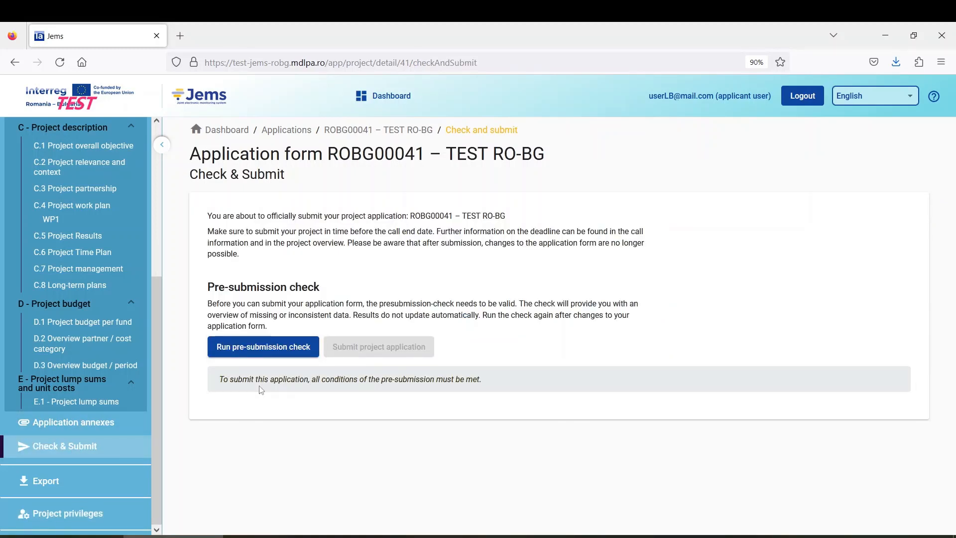
left_click(247, 353)
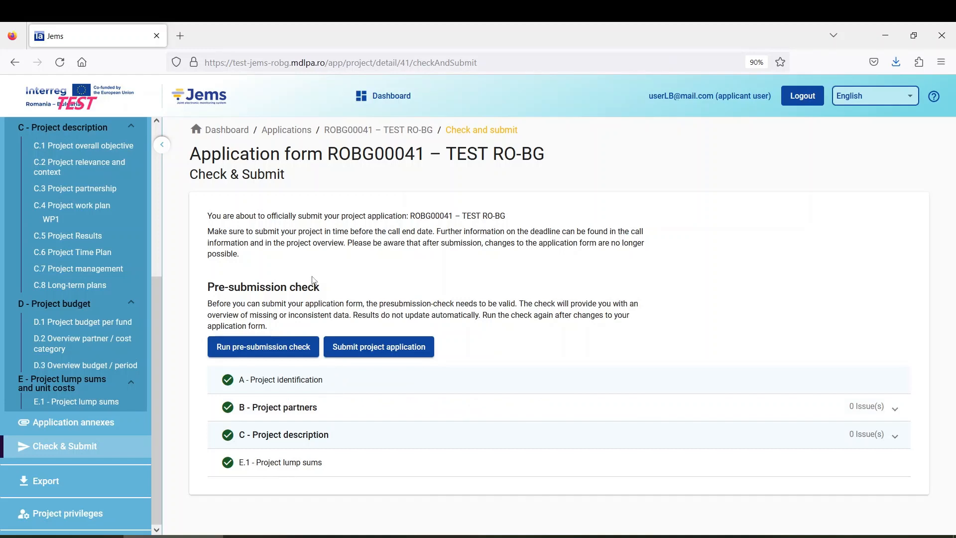
left_click(394, 354)
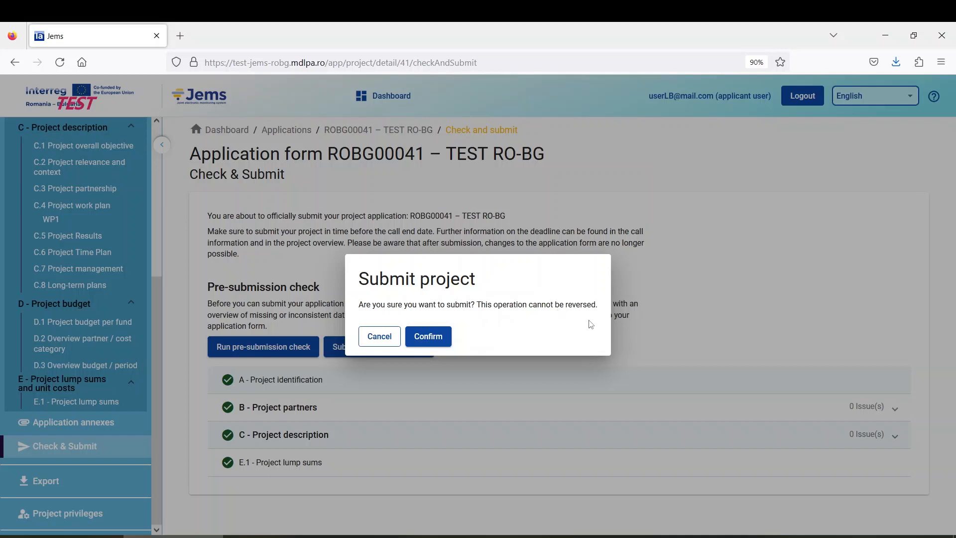
left_click(436, 342)
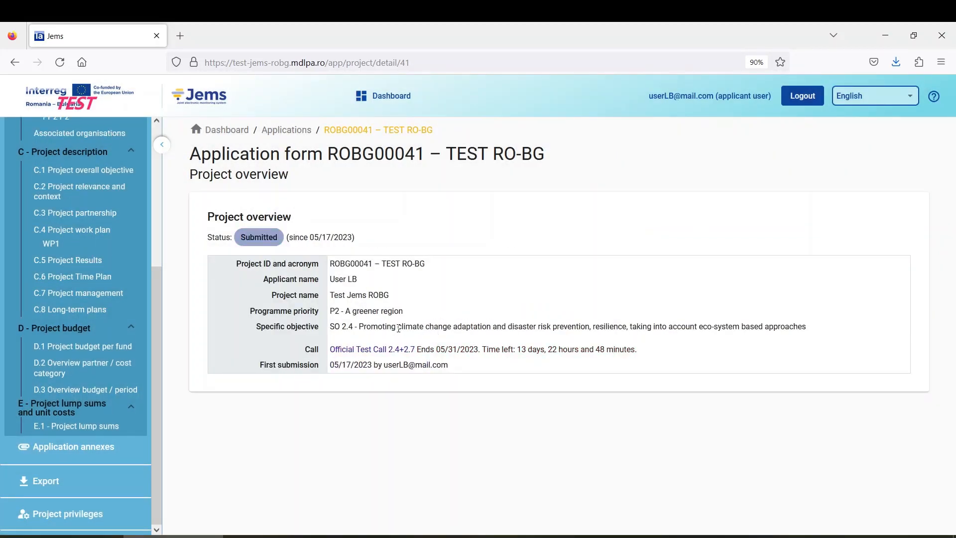
scroll(125, 275, "up", 5)
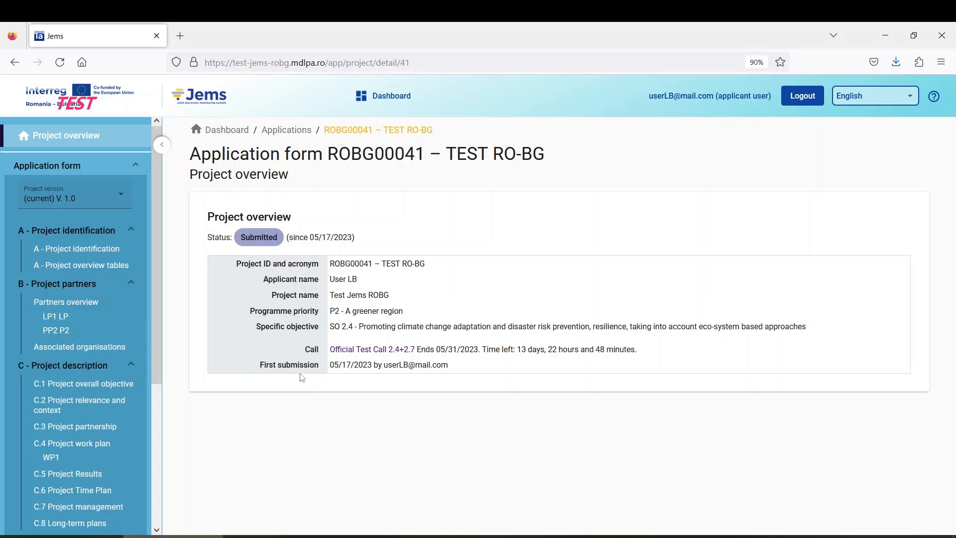
left_click_drag(266, 361, 463, 376)
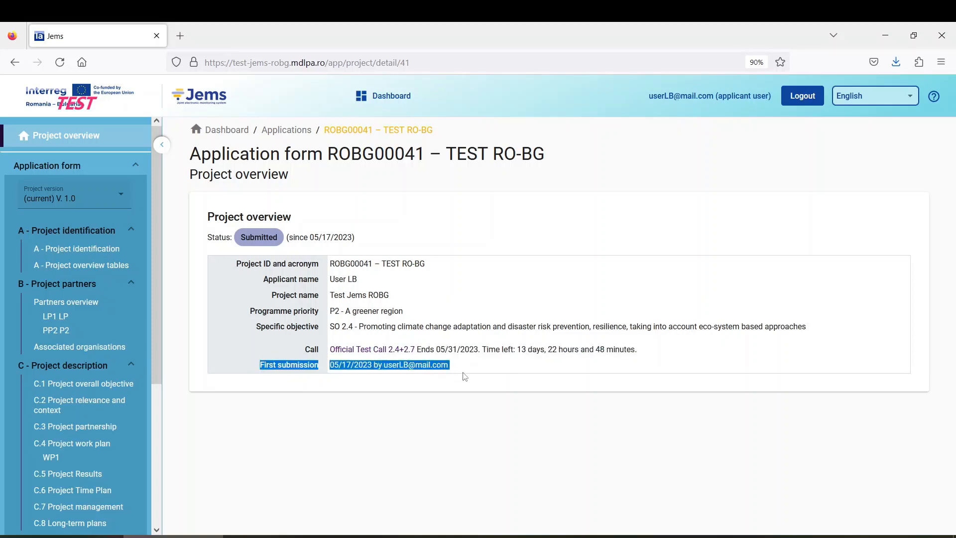
left_click(435, 393)
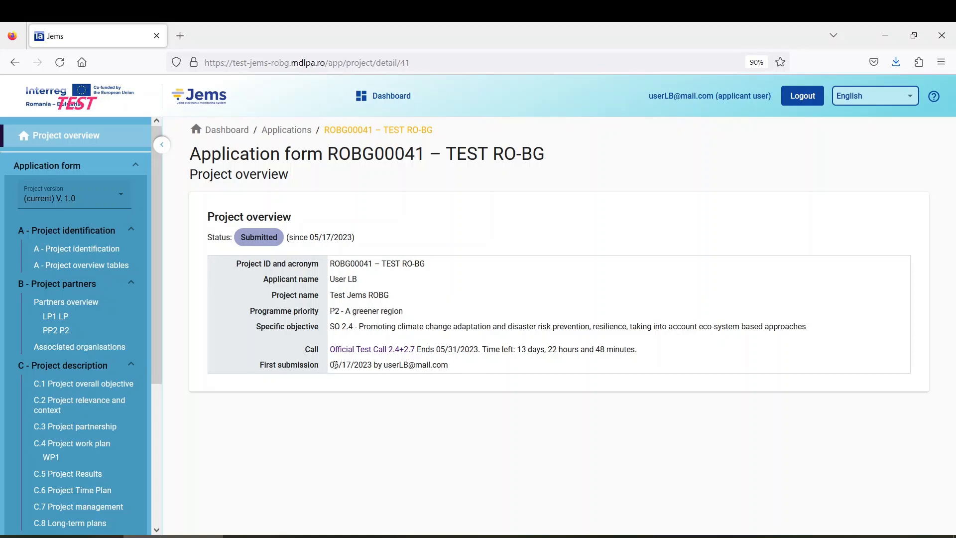
left_click_drag(332, 368, 372, 368)
left_click(380, 367)
left_click_drag(452, 368, 384, 368)
left_click(381, 385)
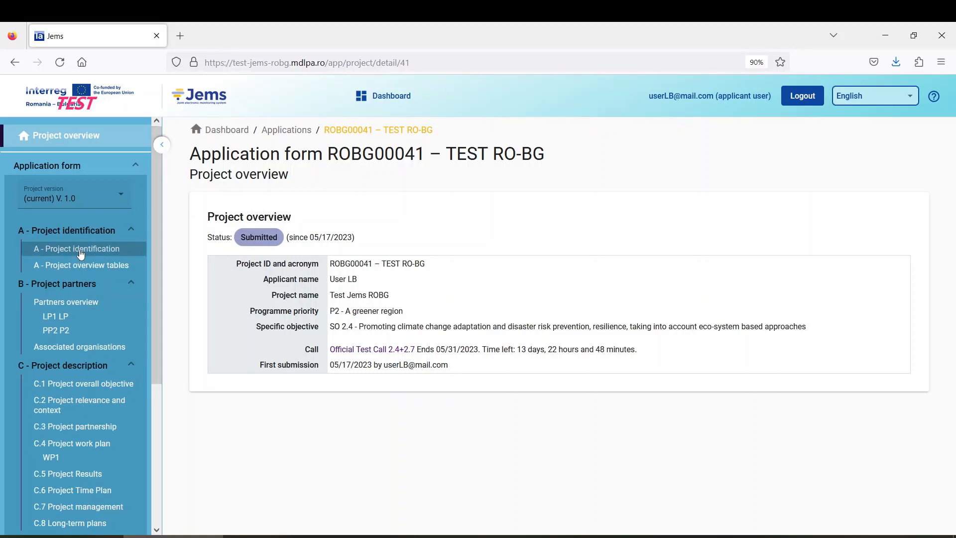
Step: View LP1 LP, A - Project overview tables, A - Project identification and C.1 read-only
left_click(75, 321)
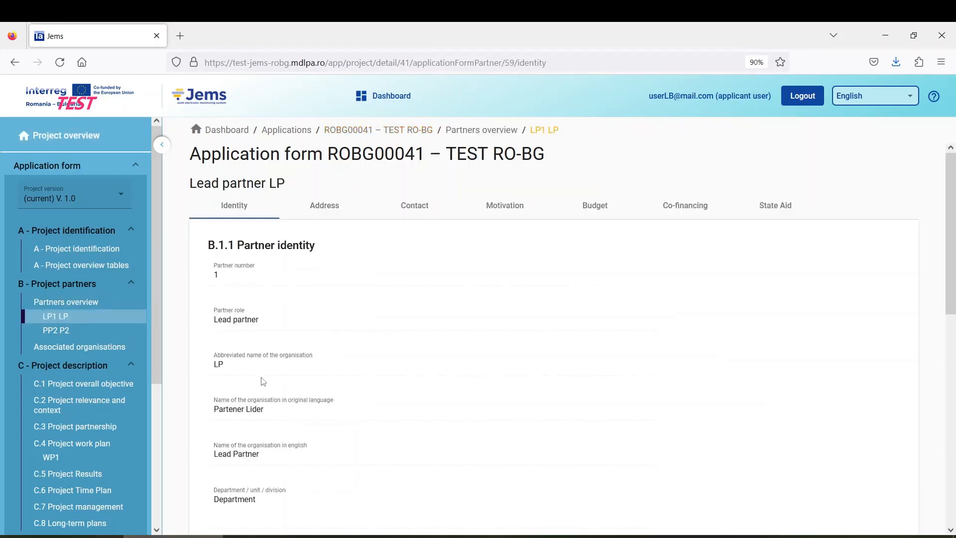
left_click(111, 266)
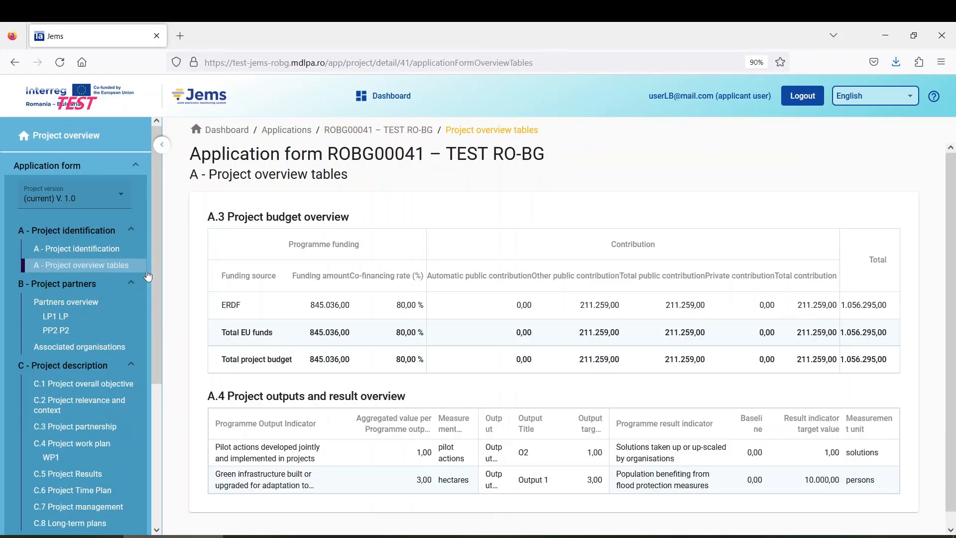
left_click(109, 255)
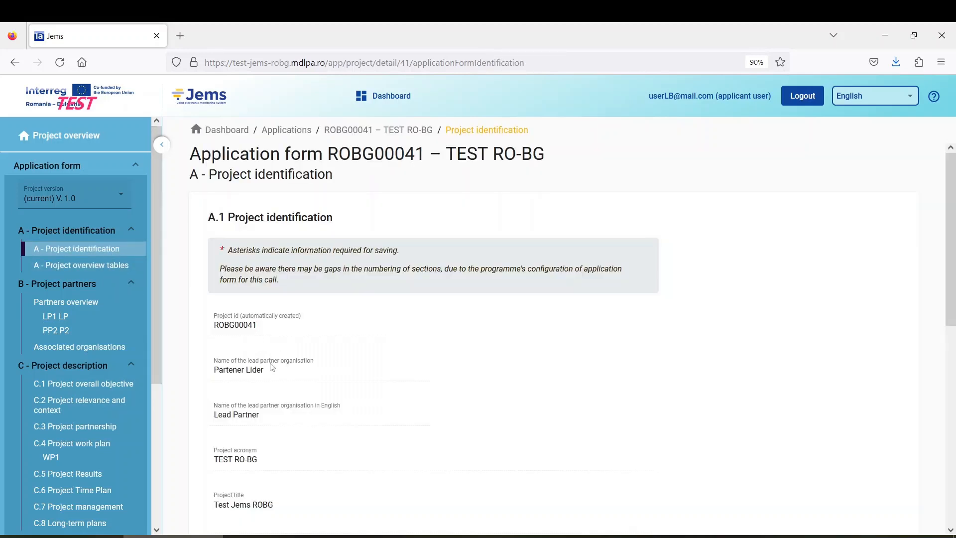
scroll(271, 346, "down", 5)
left_click(80, 384)
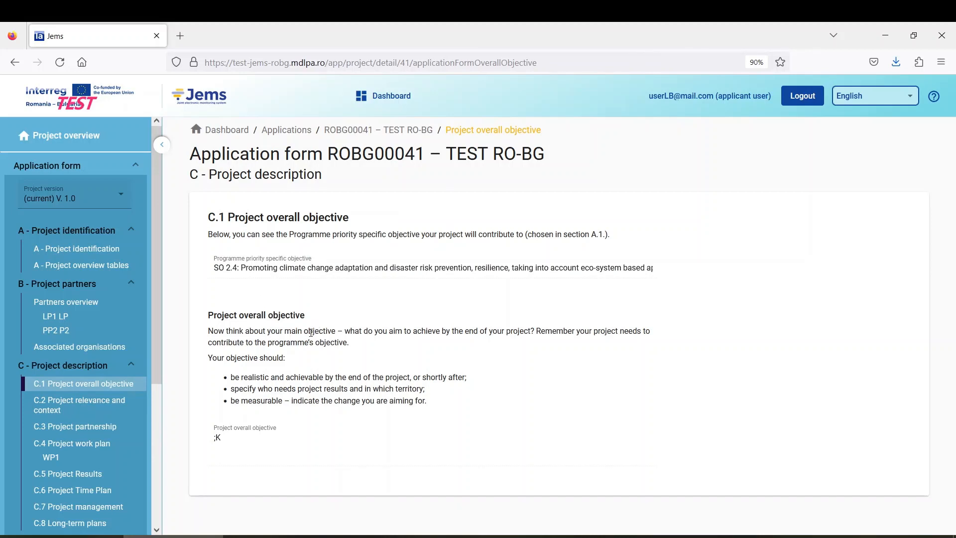
scroll(100, 393, "down", 5)
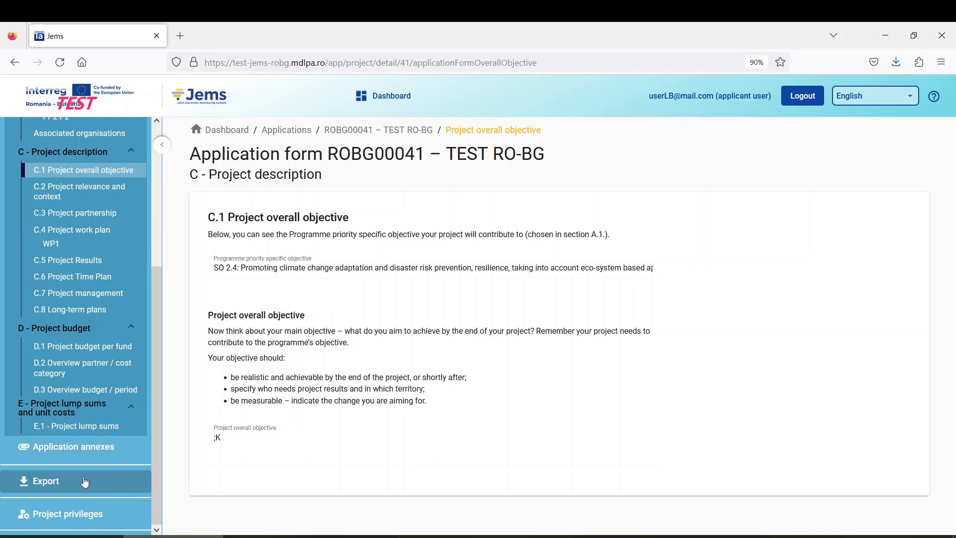
Step: Review the application annexes, then go to the Export page and inspect the export plugin list
left_click(97, 454)
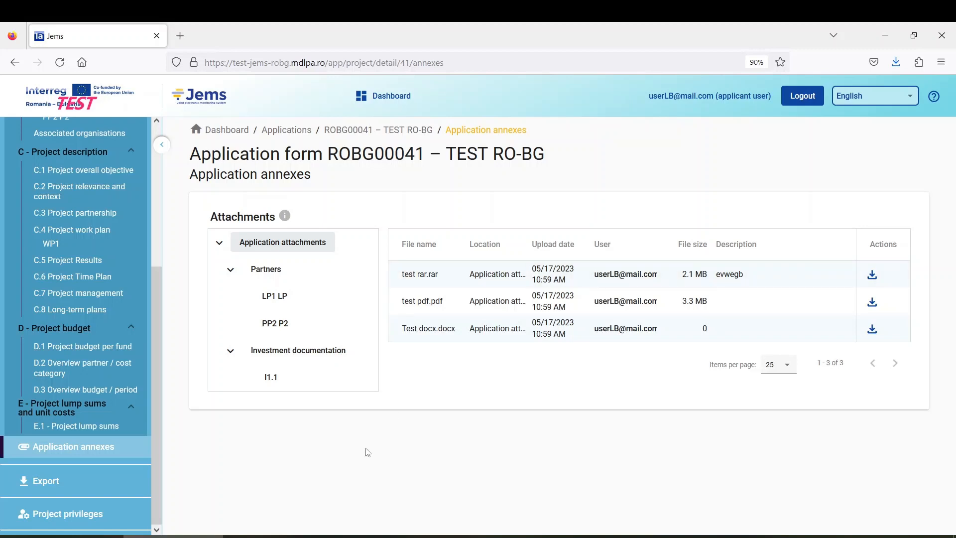
left_click(89, 478)
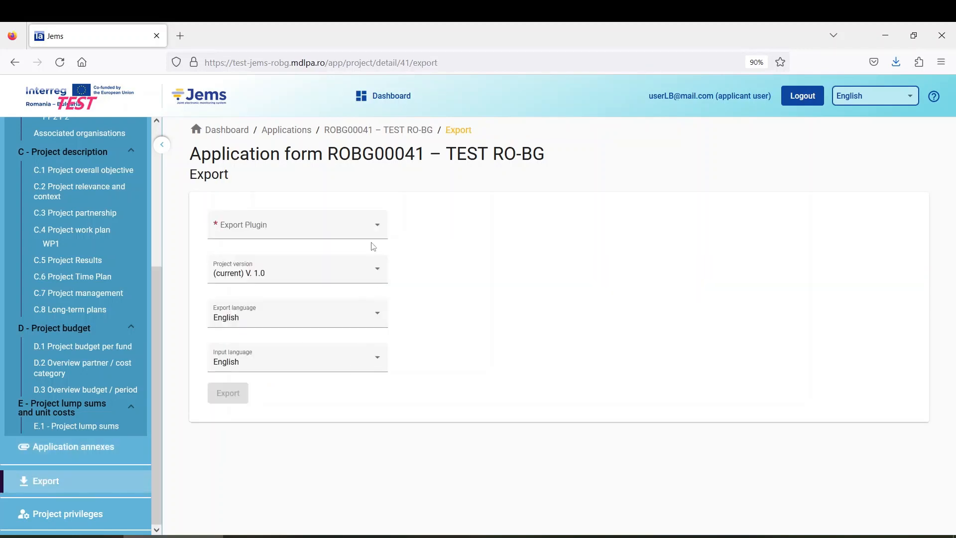
left_click(348, 231)
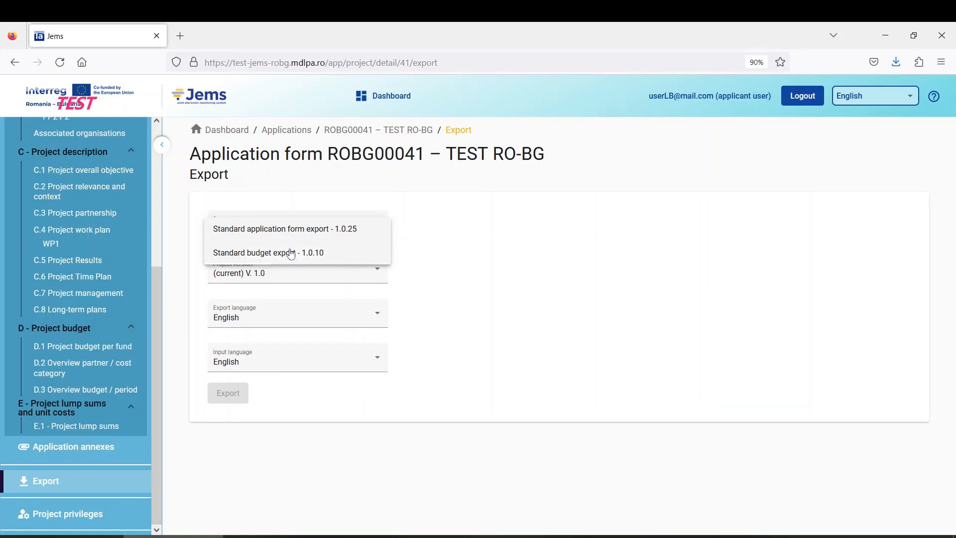
left_click(239, 461)
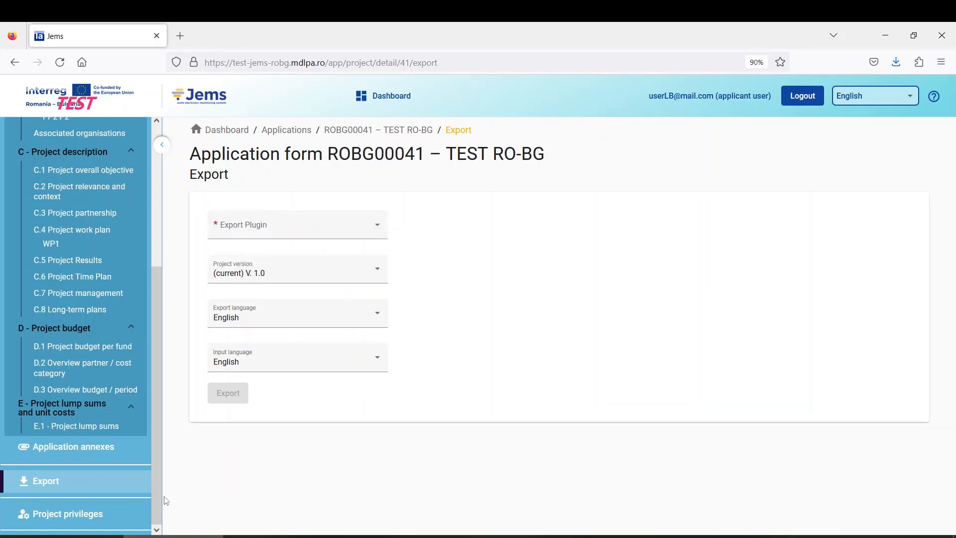
Step: Check the project privileges, then return to the ROBG00041 overview showing status Submitted since 05/17/2023
left_click(100, 523)
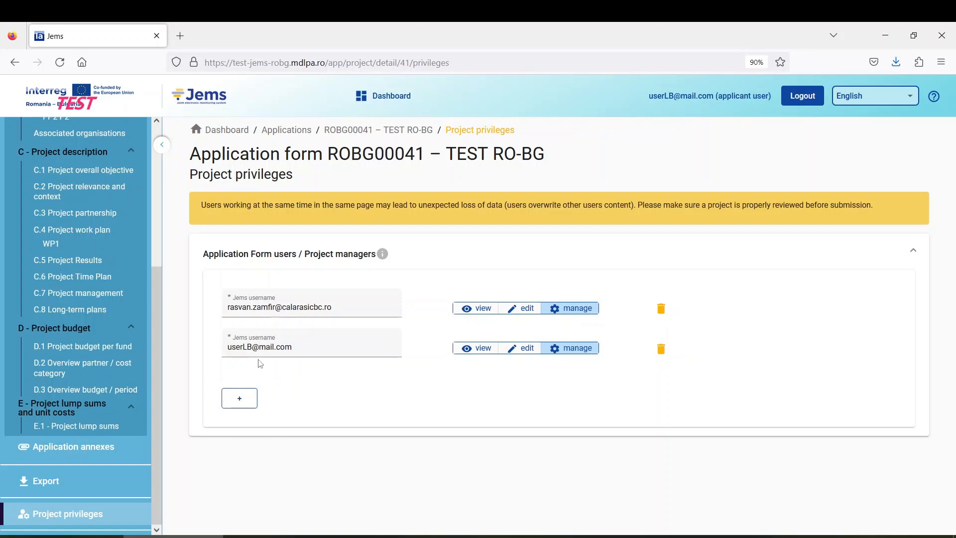
scroll(105, 355, "up", 5)
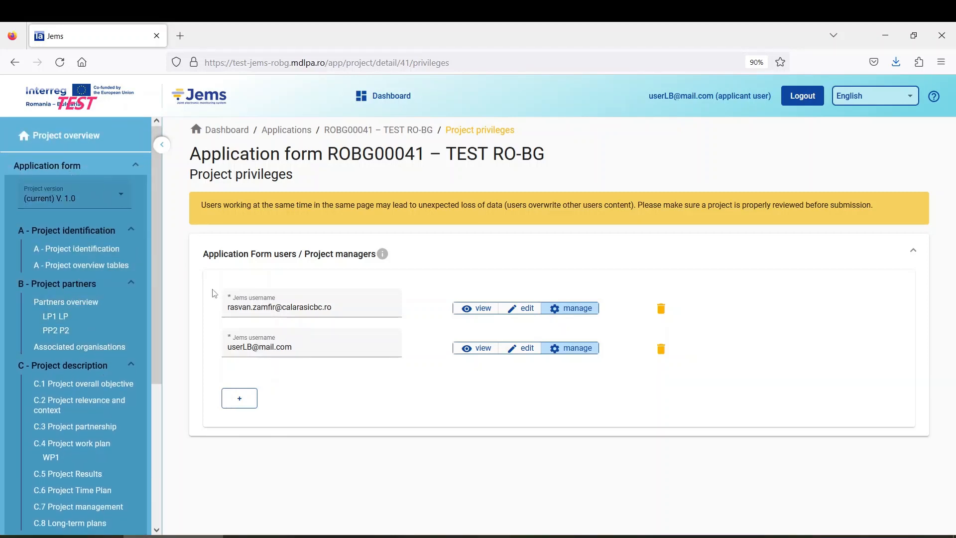
left_click(62, 144)
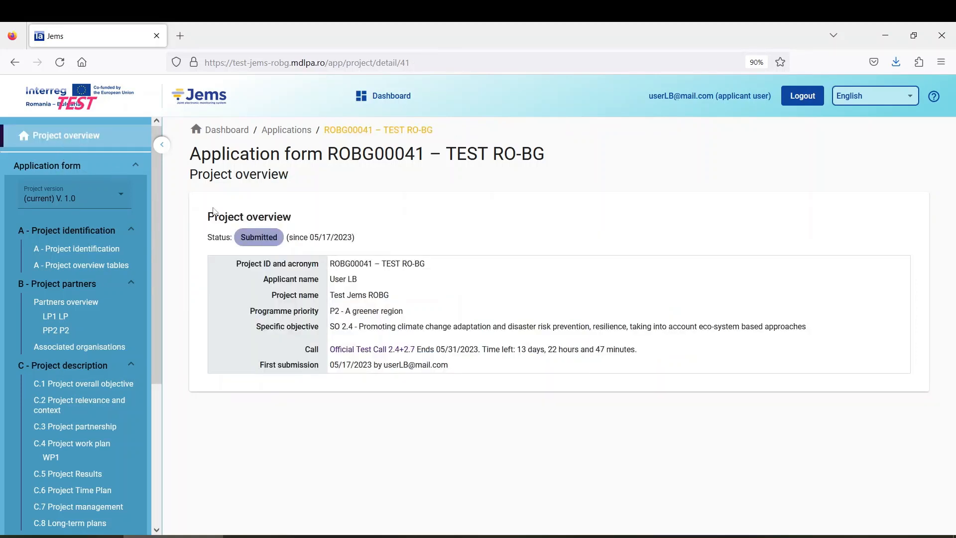